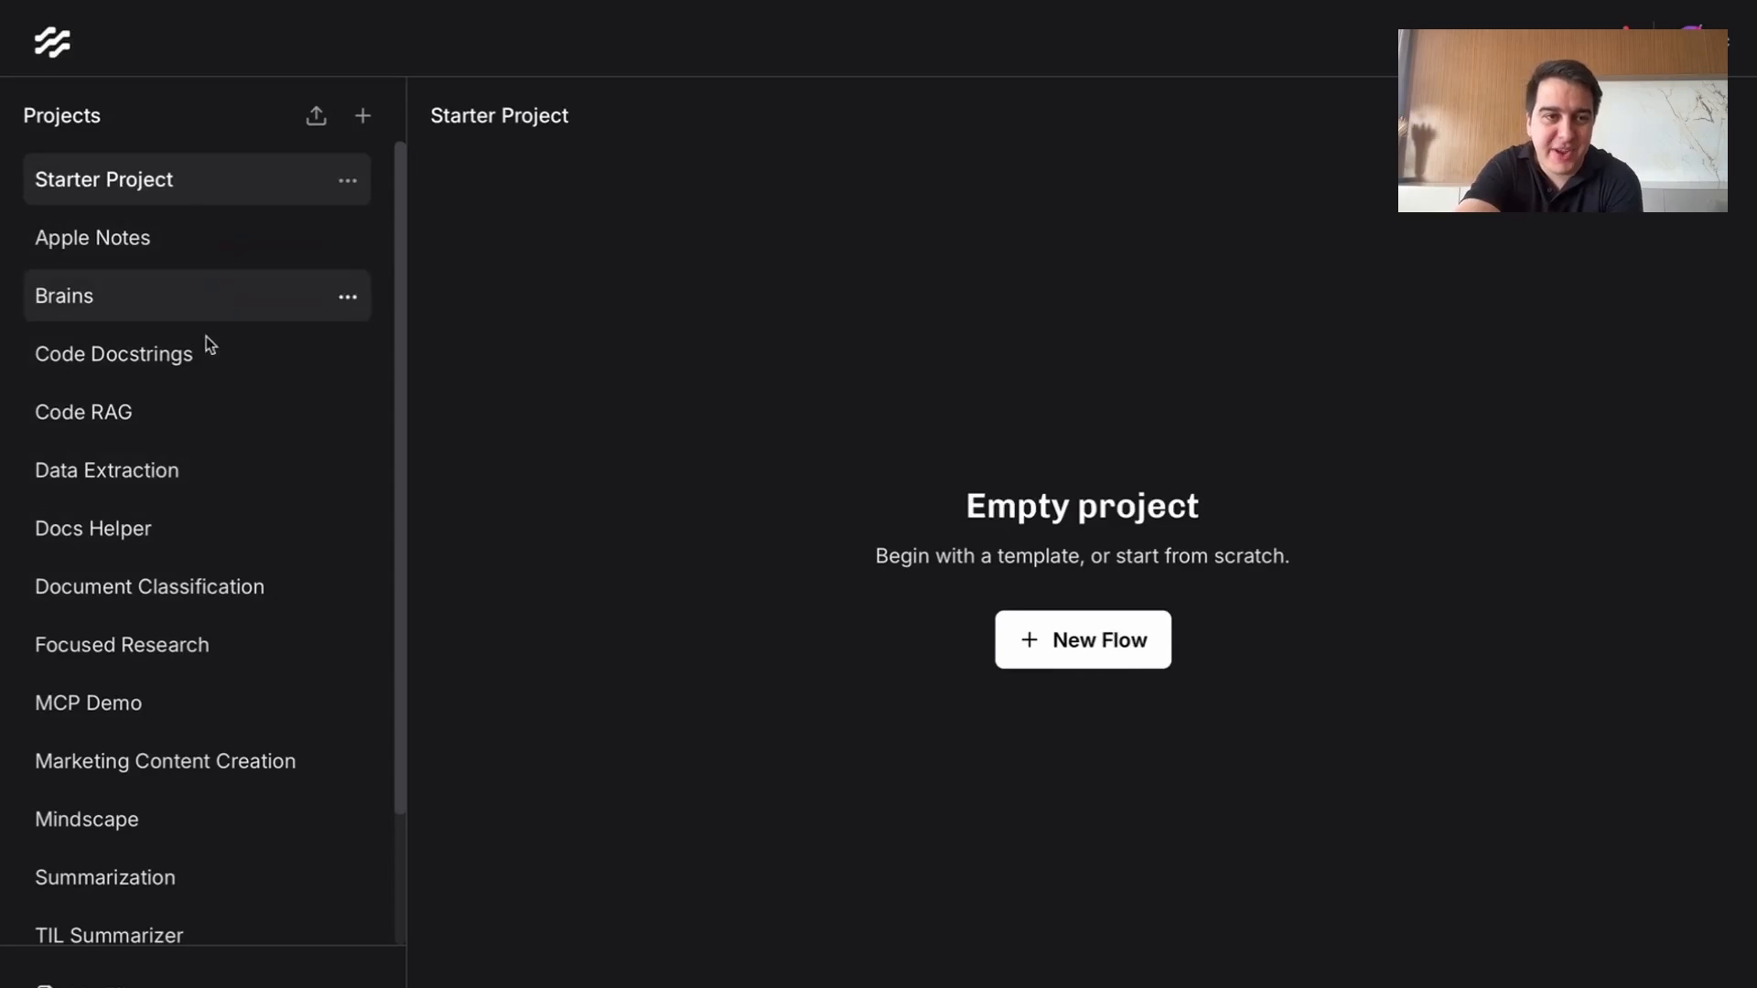
Step: Look at the flows in the Document Classification project, and return to the Starter Project
scroll(215, 554, down, 3)
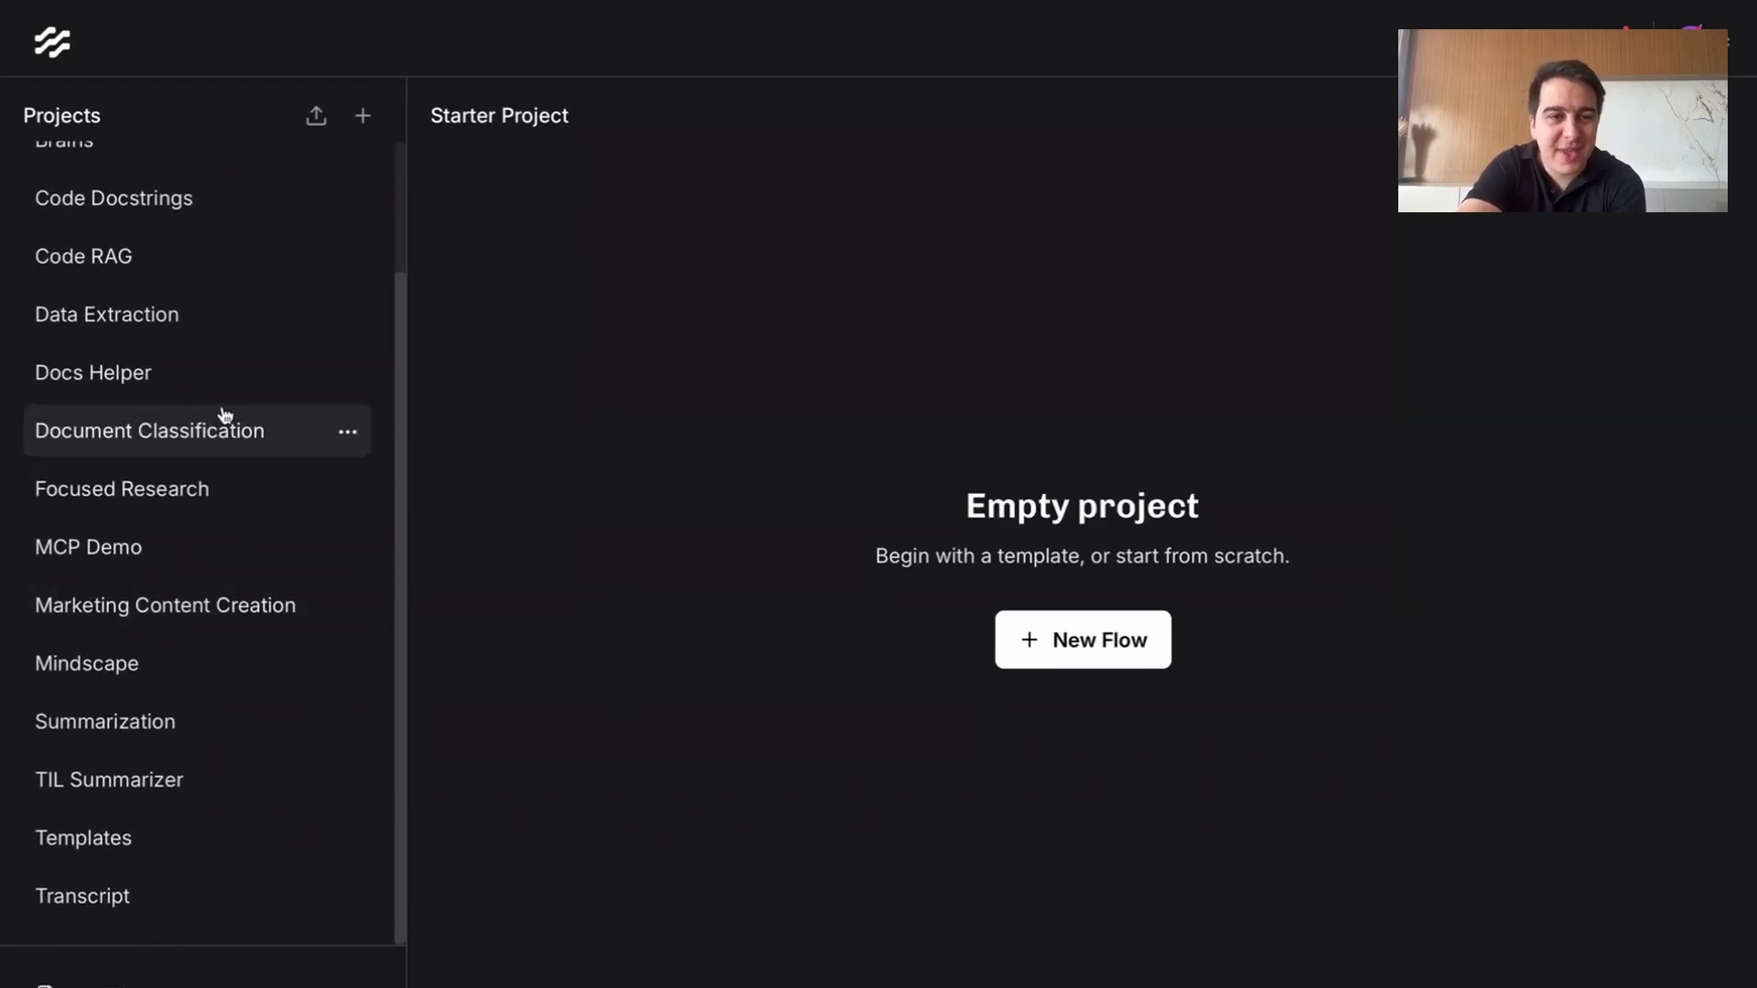
click(212, 428)
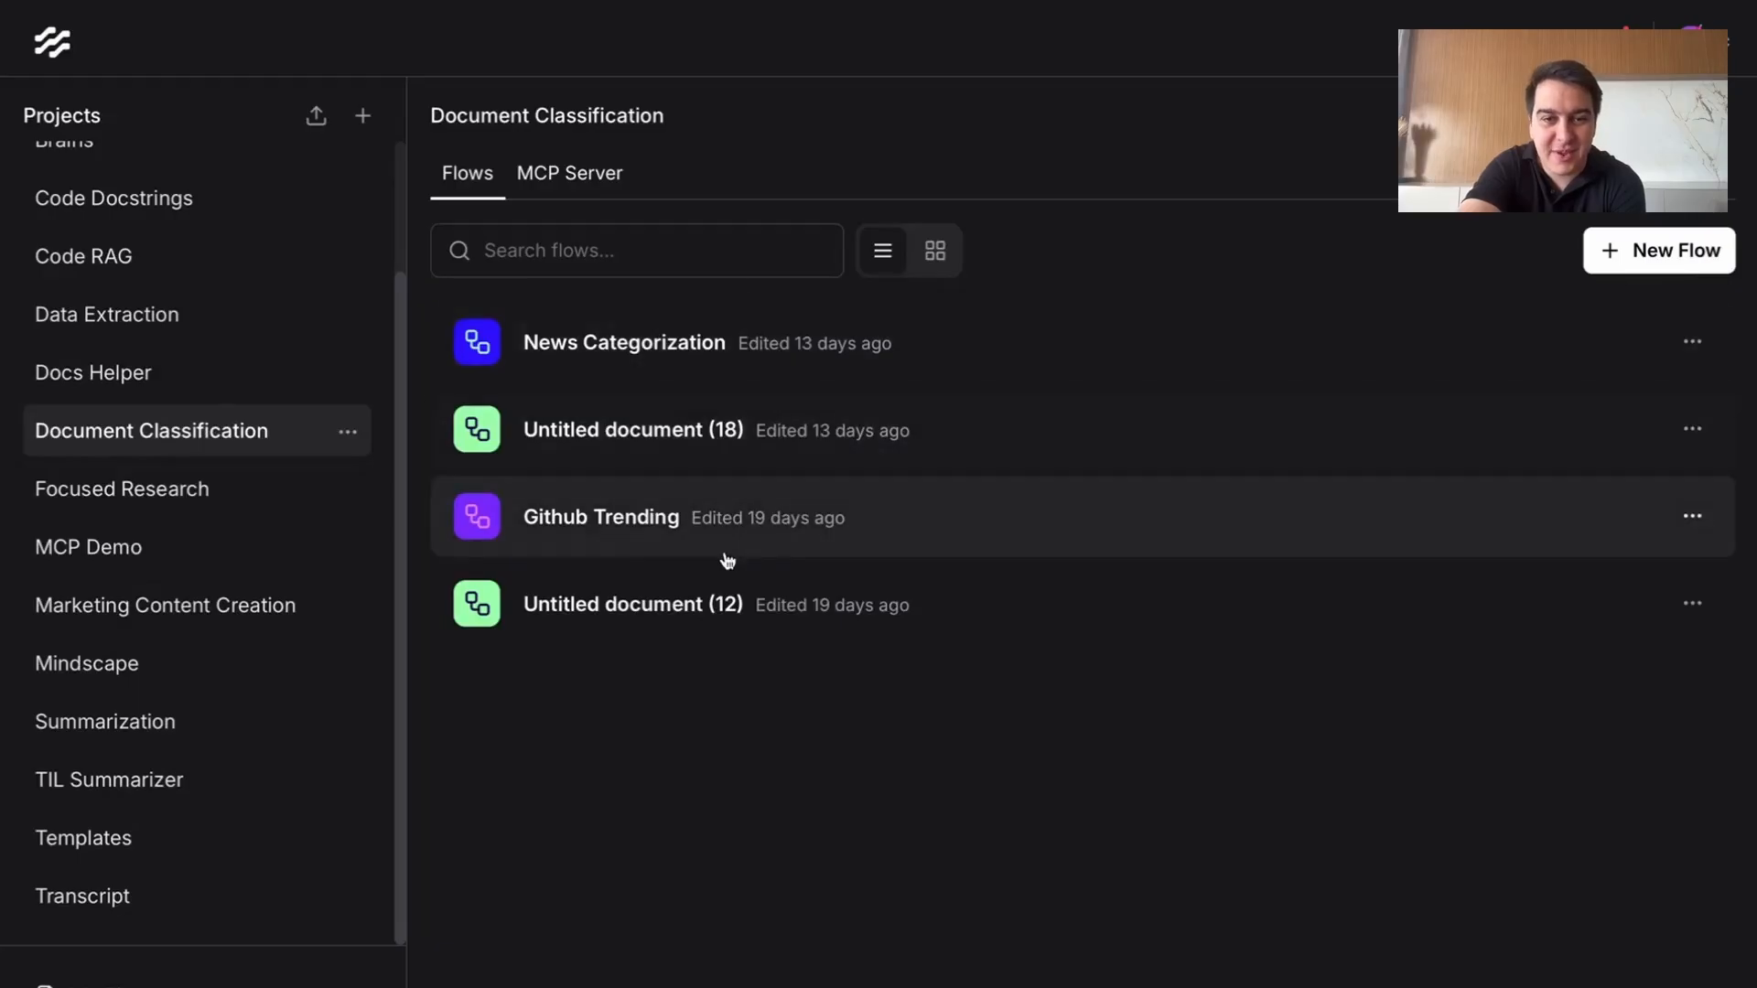
scroll(119, 458, up, 3)
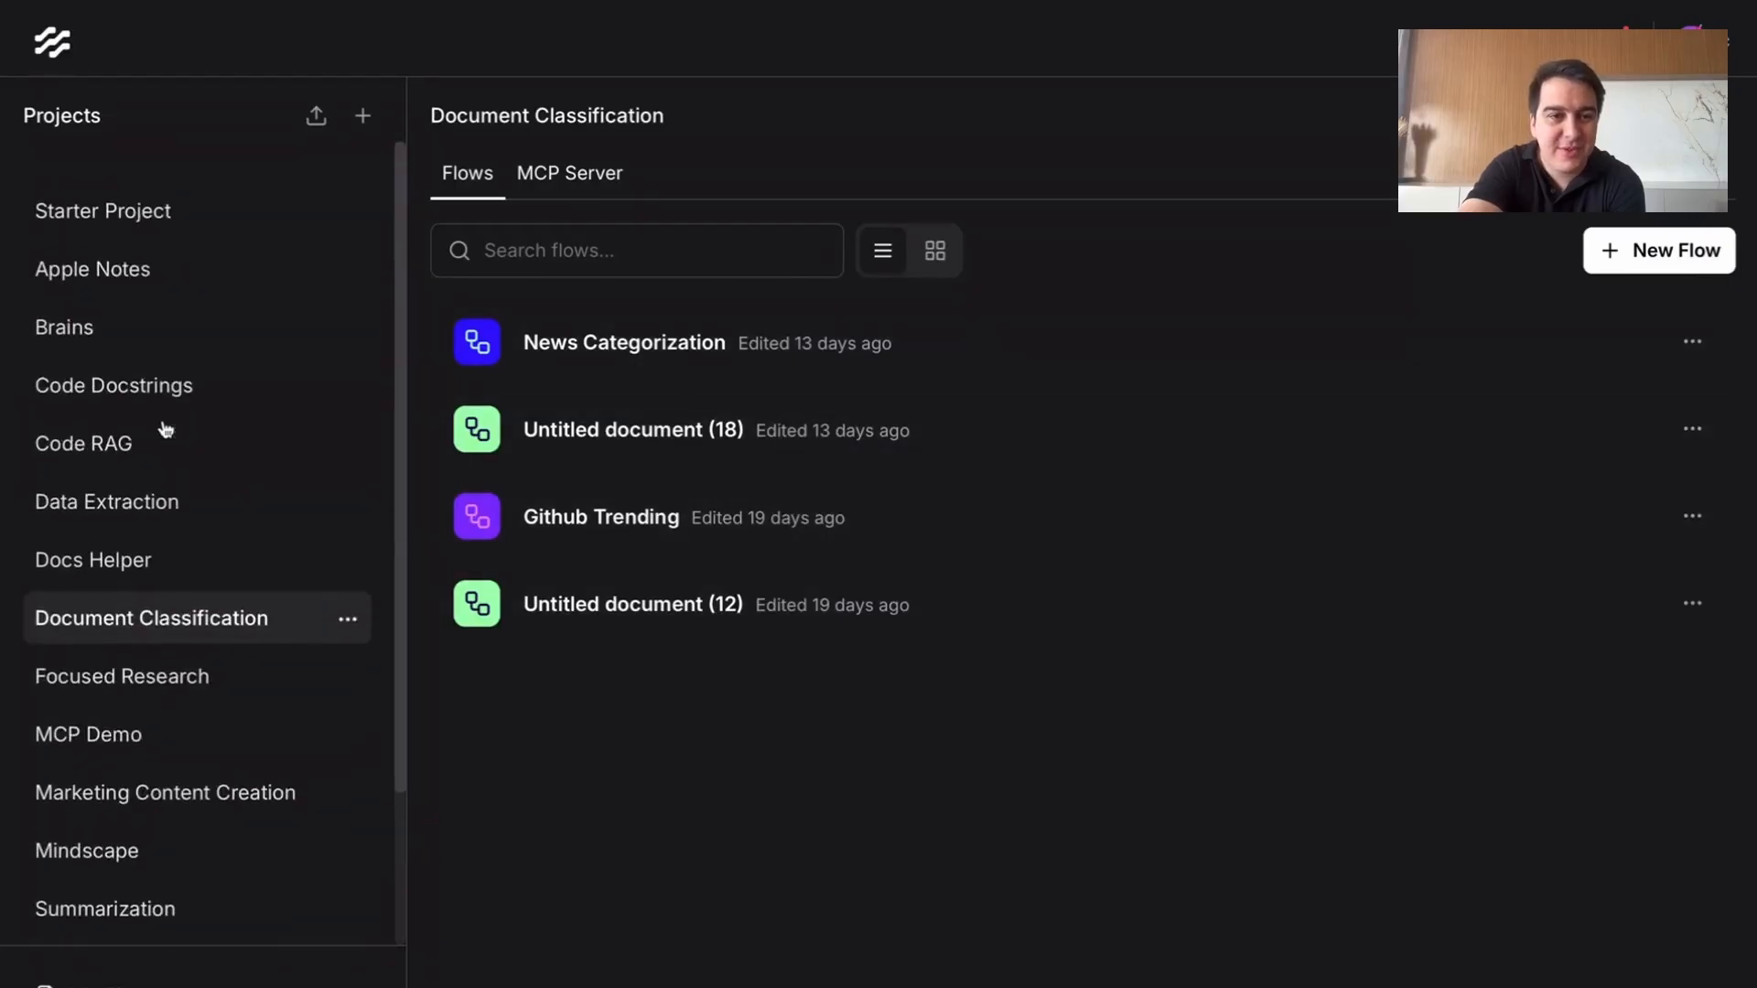
click(142, 192)
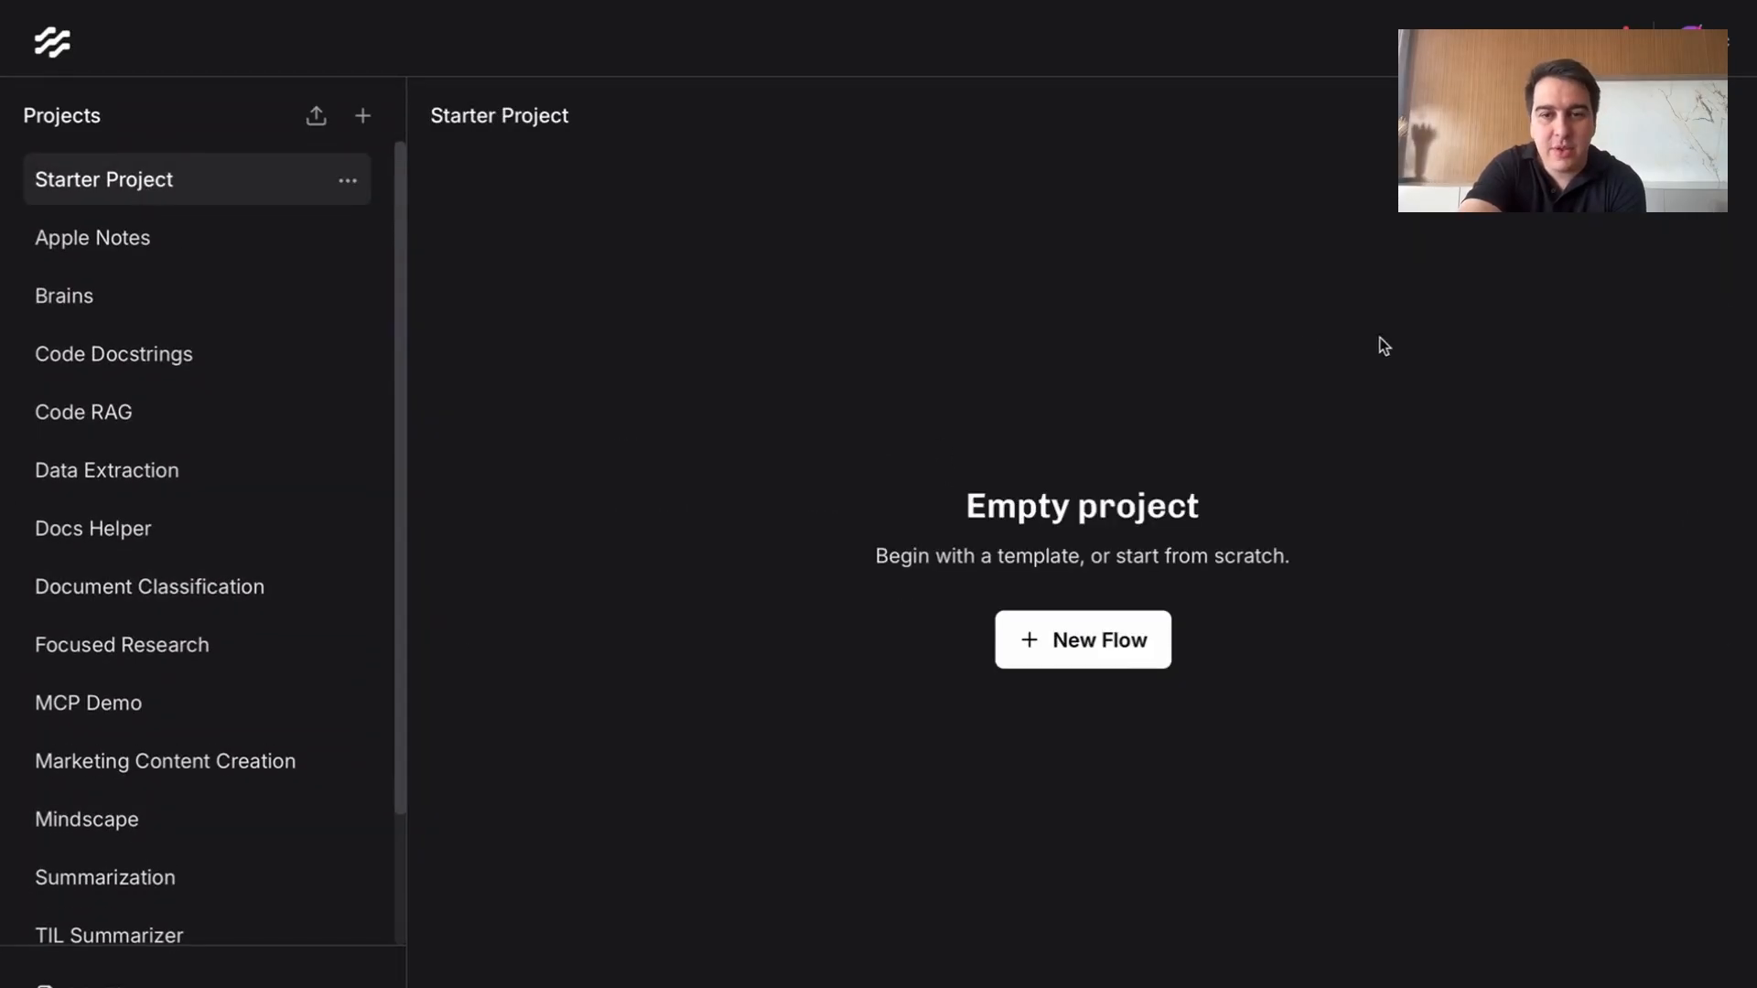
Step: Browse the assistant templates and create a blank flow in the Starter Project
click(1106, 648)
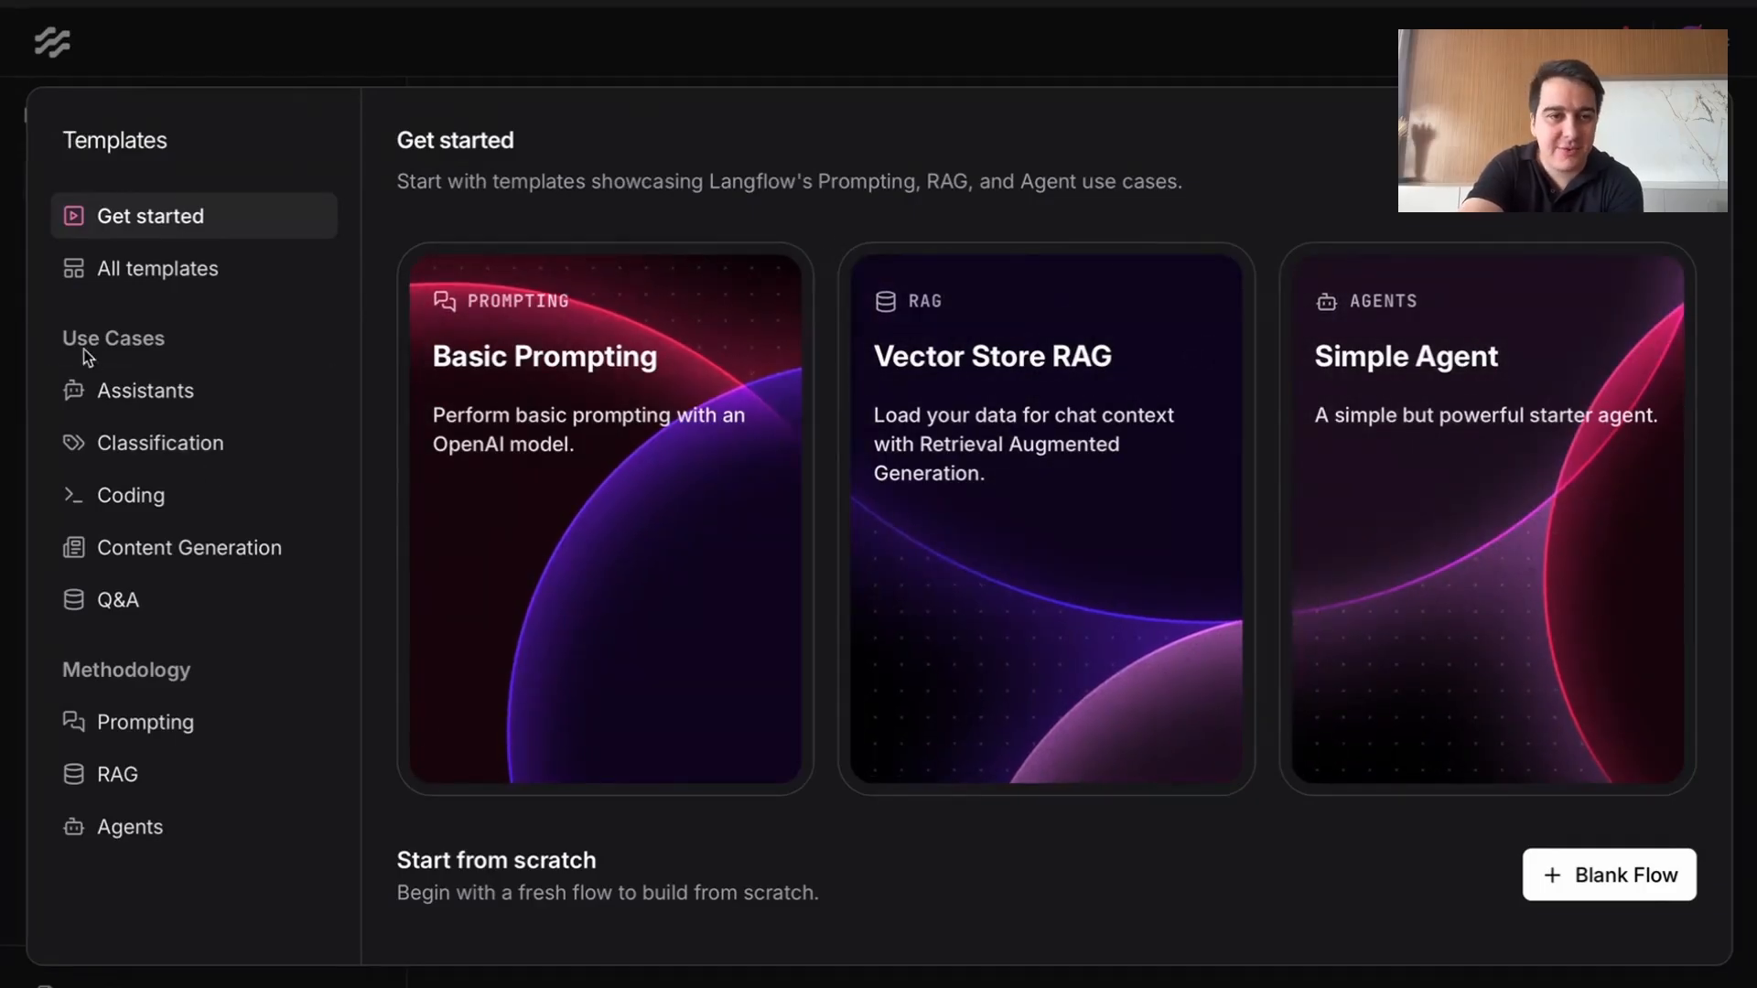
click(144, 409)
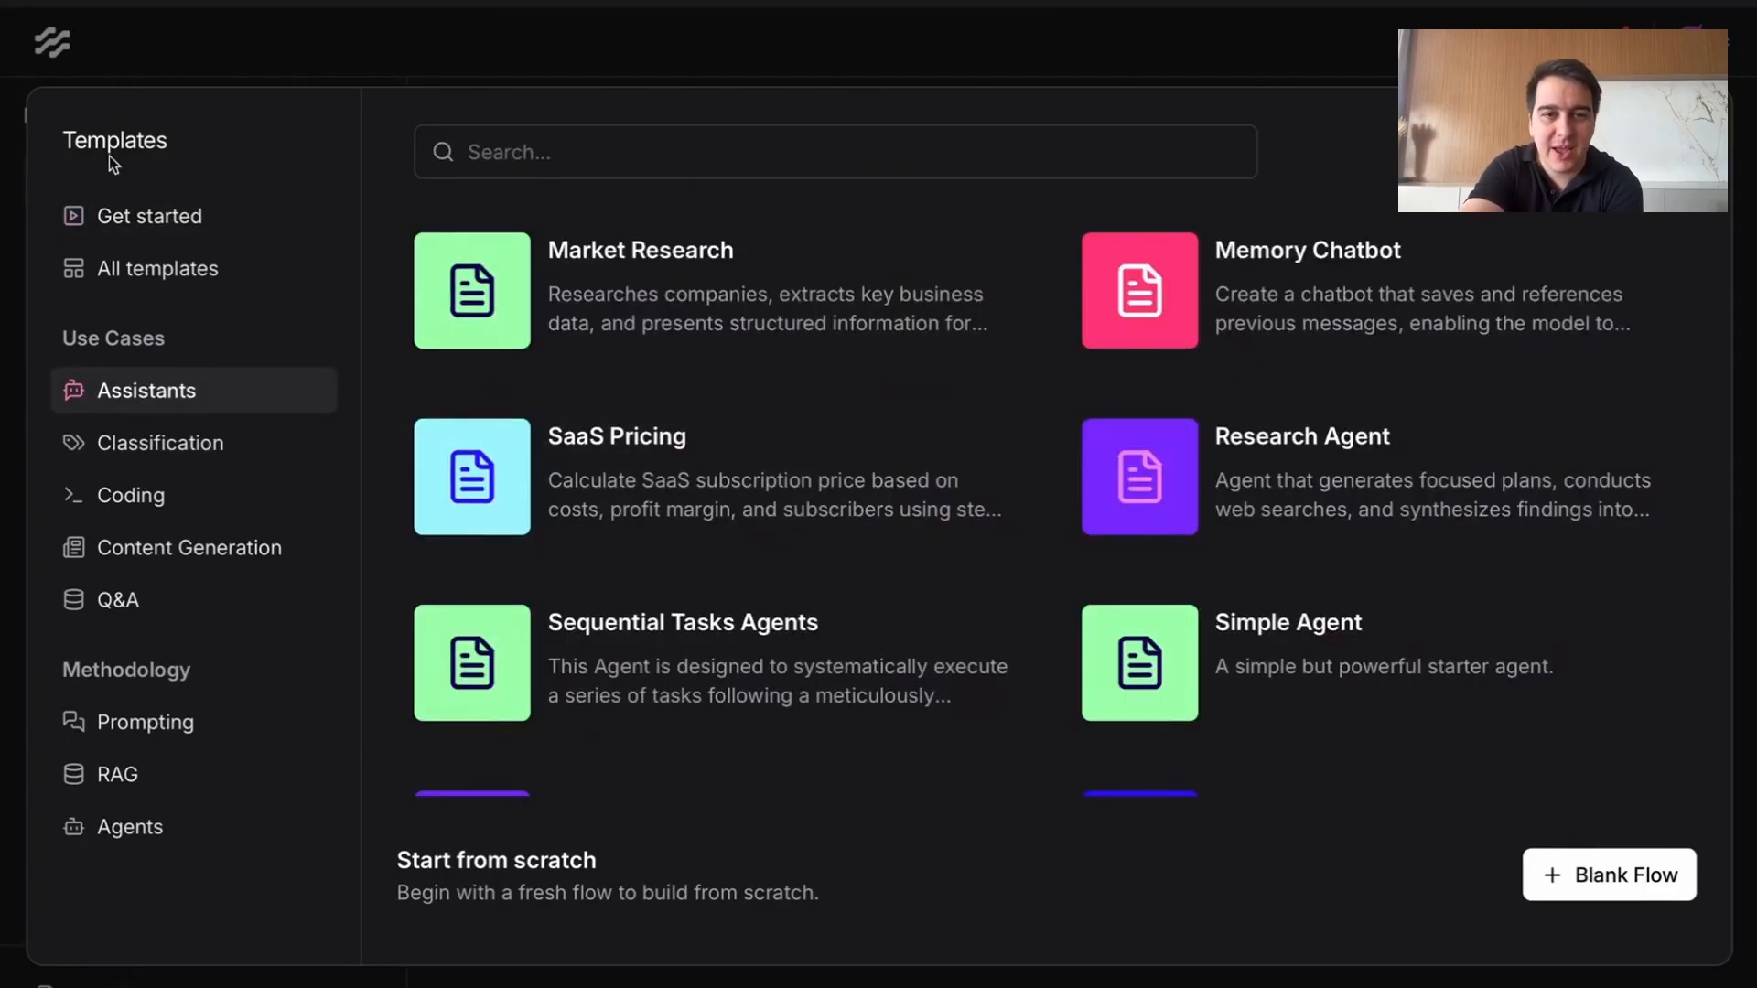
click(1612, 878)
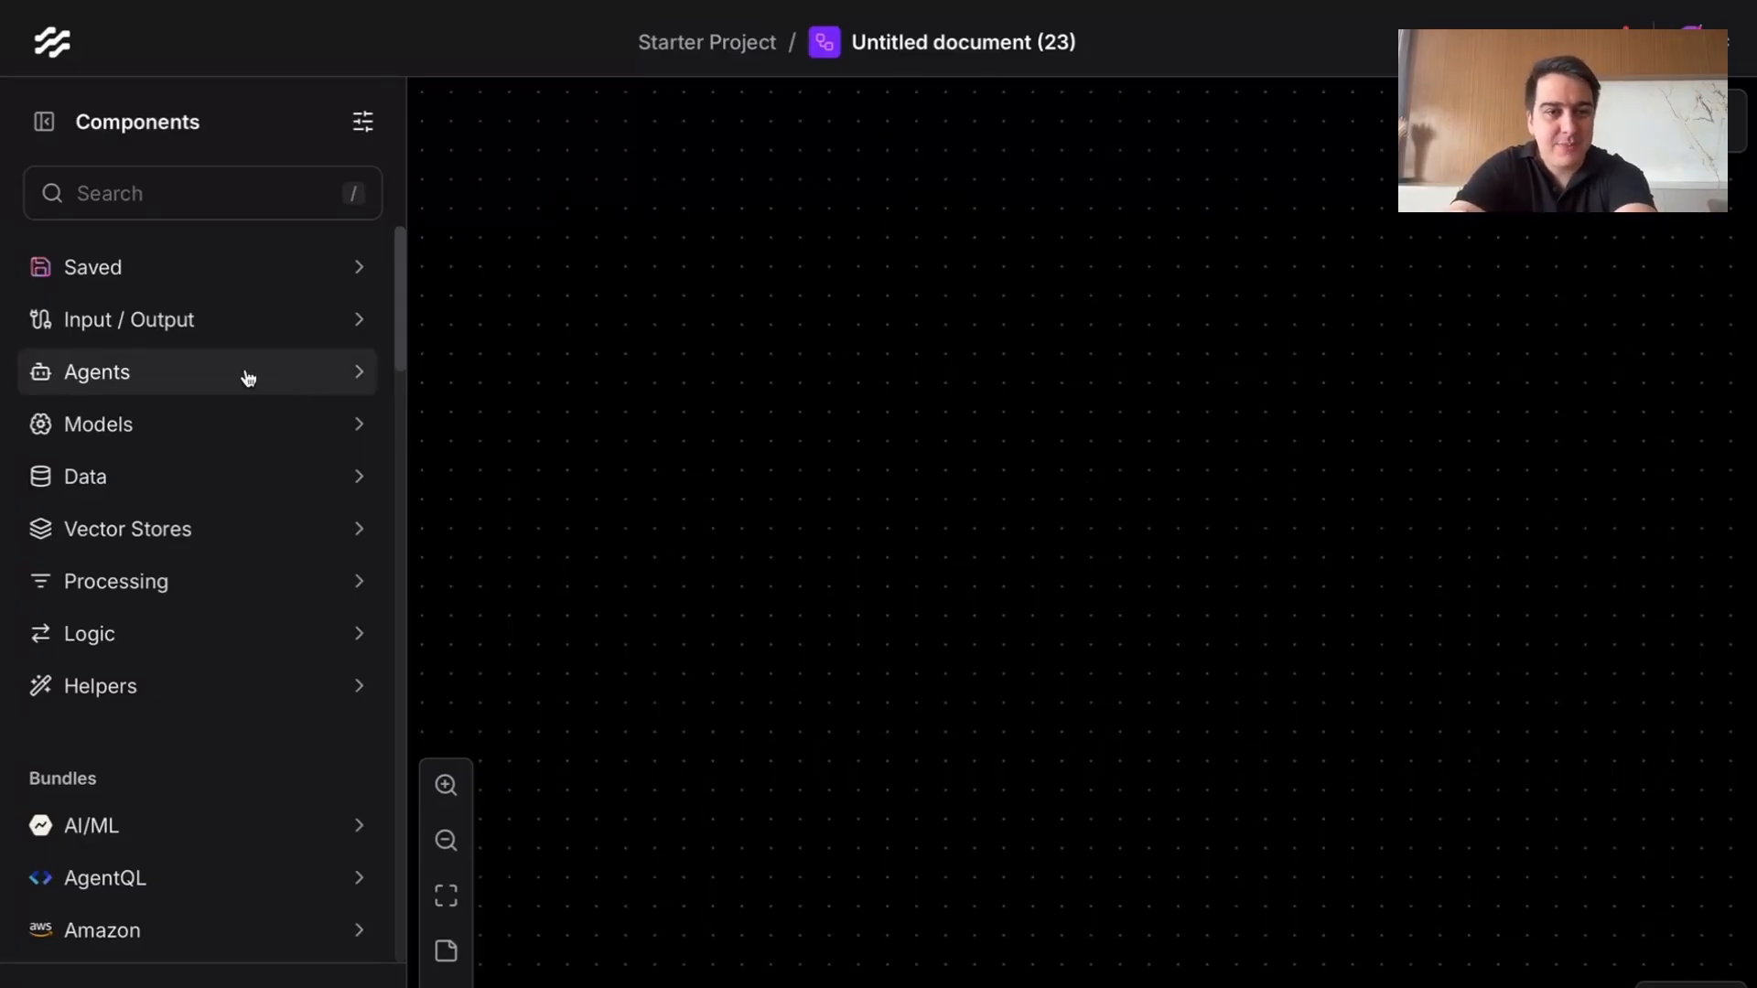
Step: Add an Agent component to the middle of the empty canvas
click(214, 375)
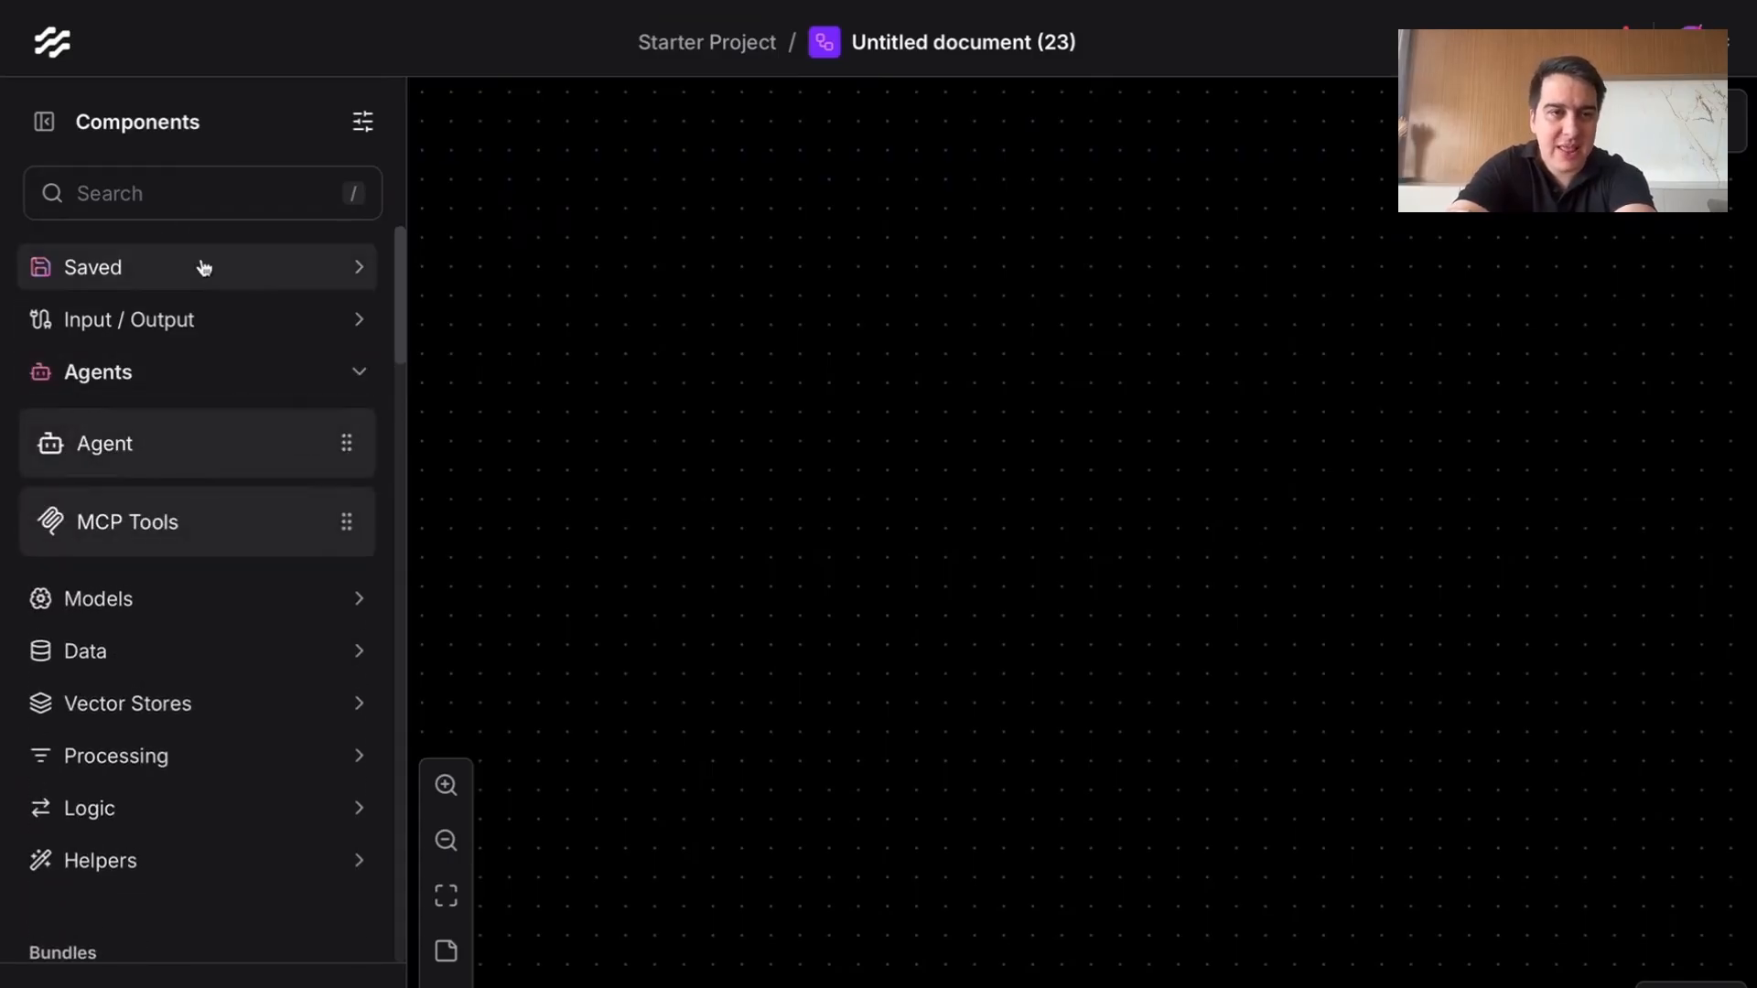
drag(1132, 333, 862, 316)
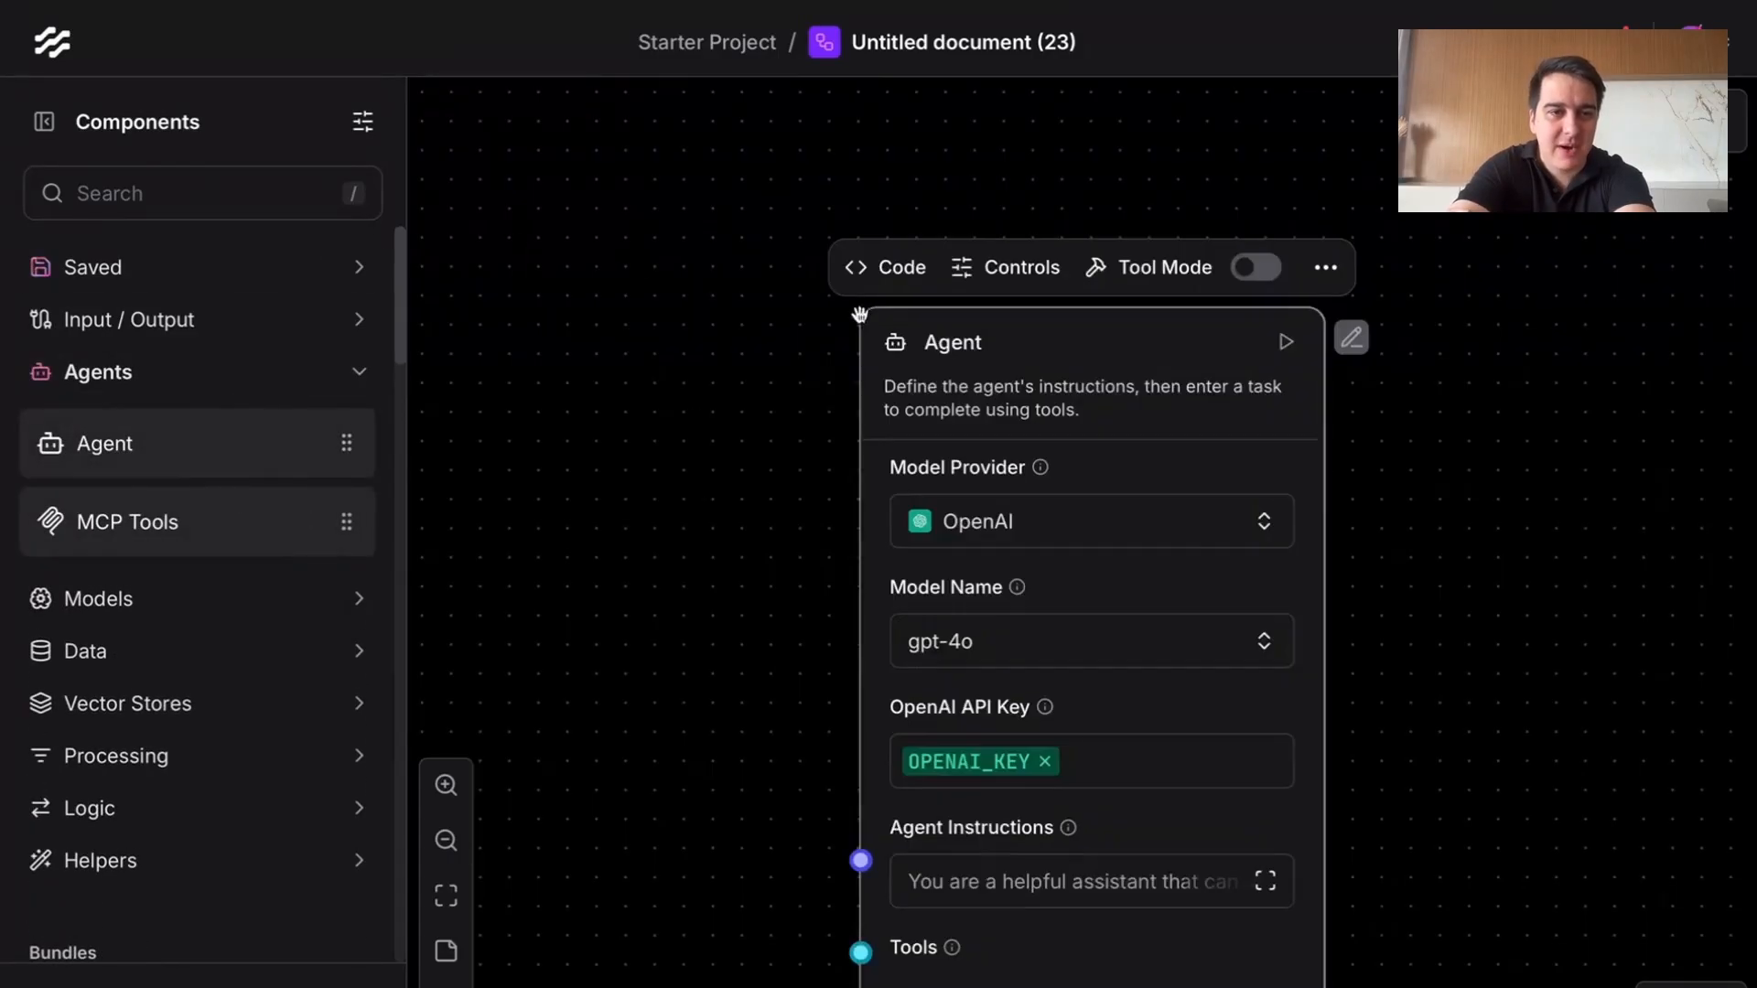
drag(805, 509, 806, 379)
scroll(807, 378, down, 3)
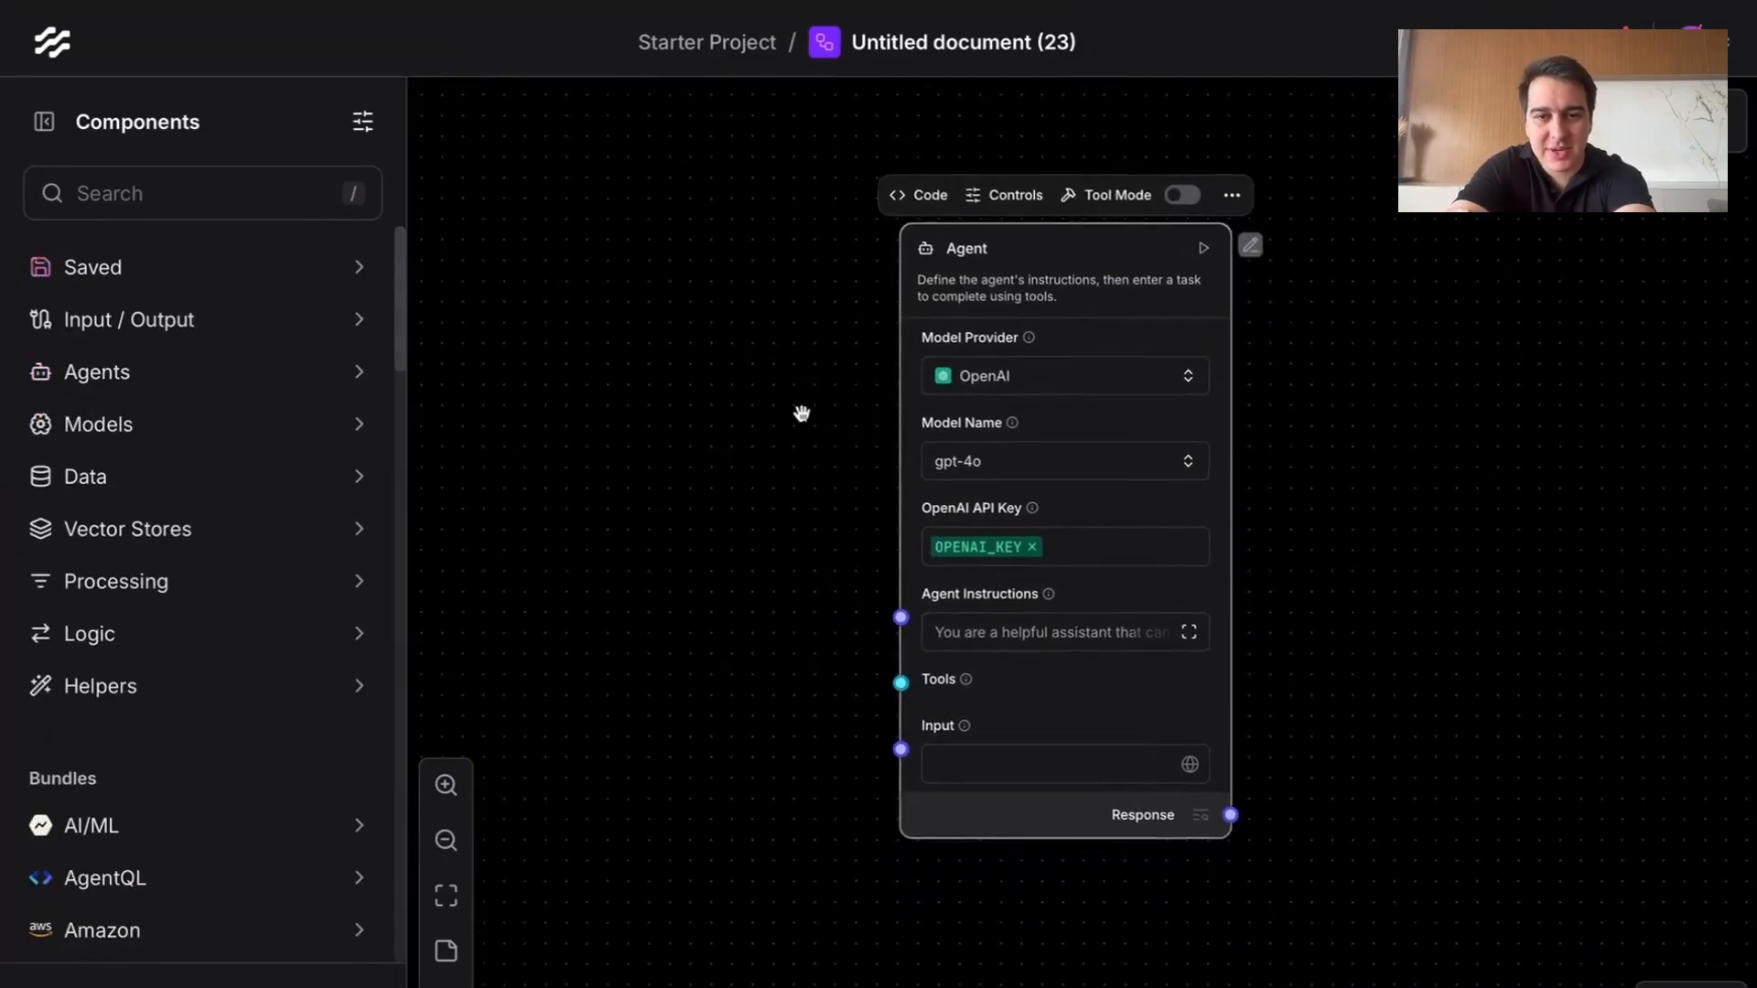
scroll(801, 413, up, 1)
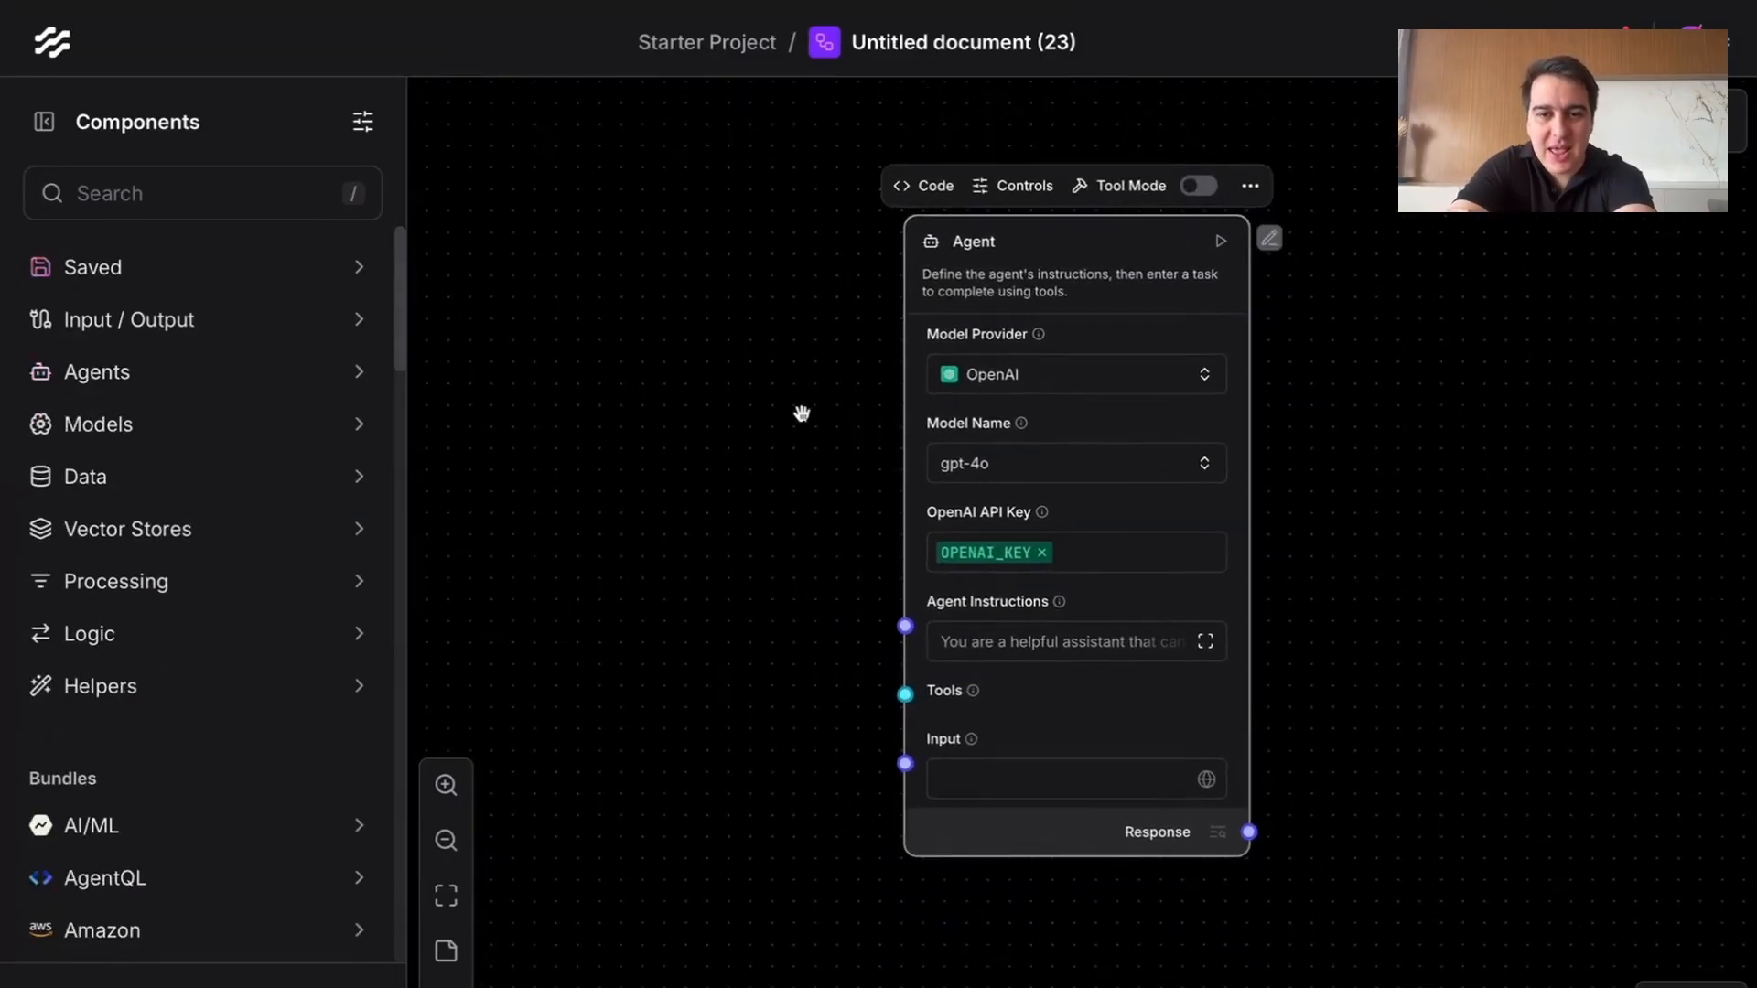
click(804, 413)
Step: Place a Chat Input component before the Agent and connect it to the Agent's Input
click(207, 340)
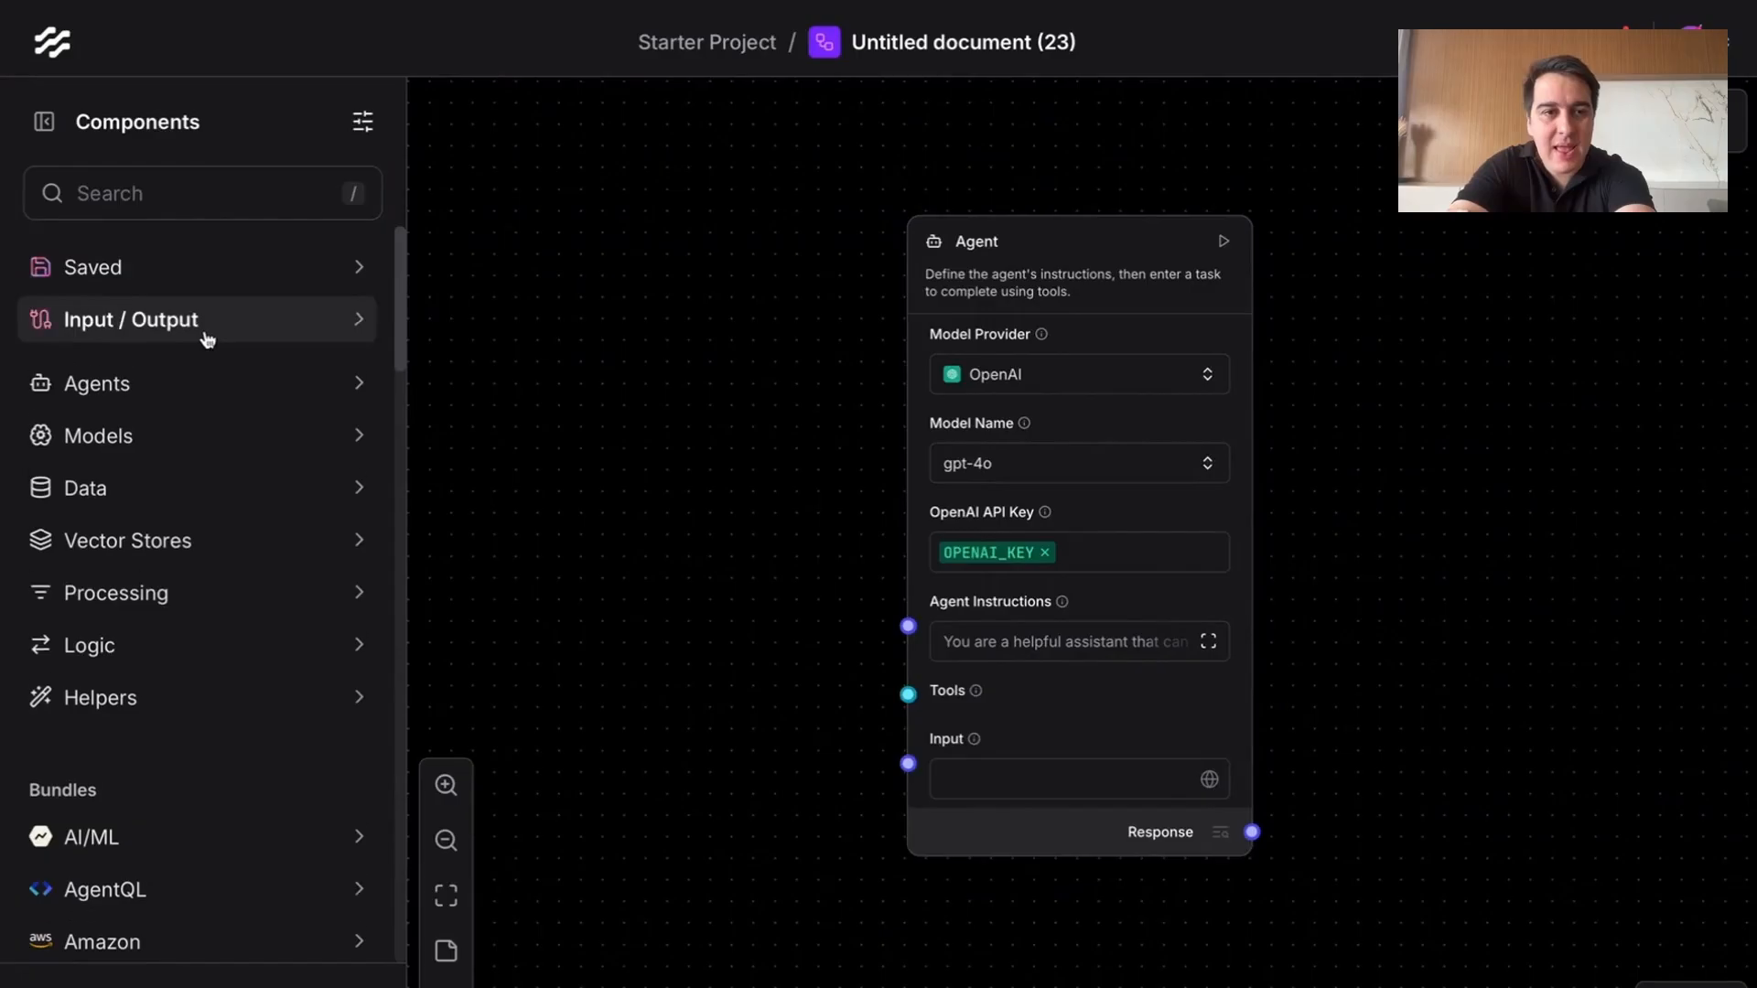
drag(563, 424, 580, 661)
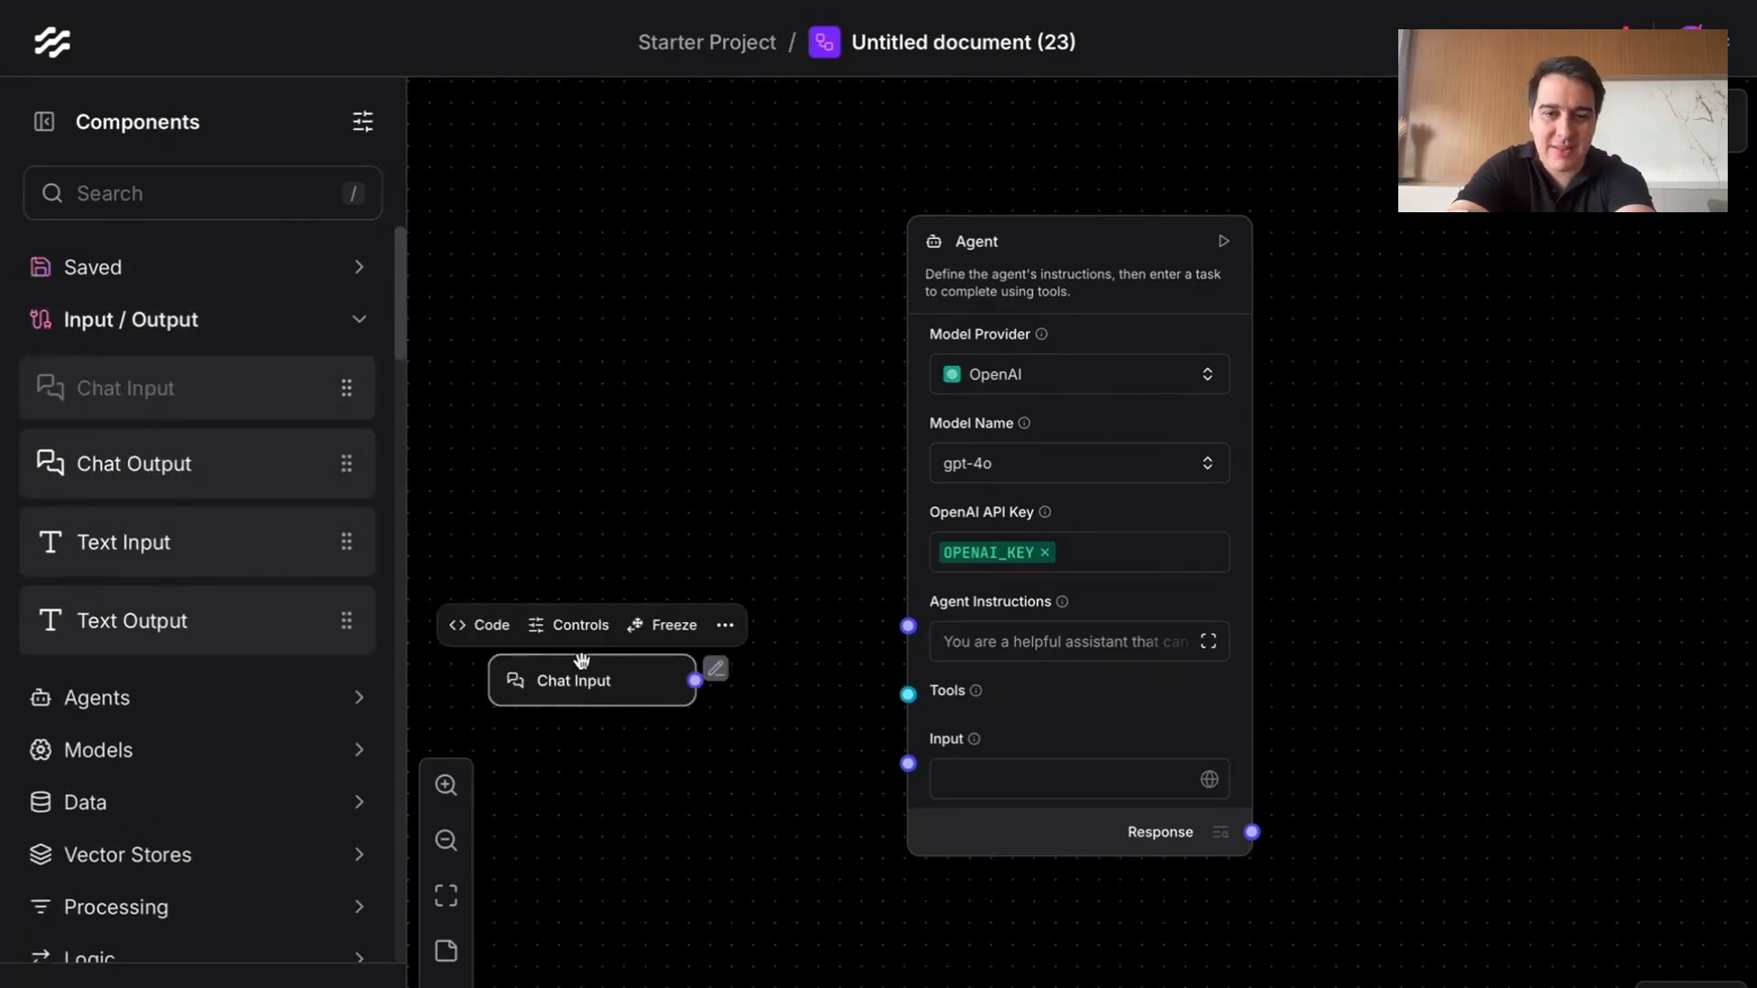
scroll(695, 523, down, 3)
drag(654, 514, 932, 602)
click(726, 408)
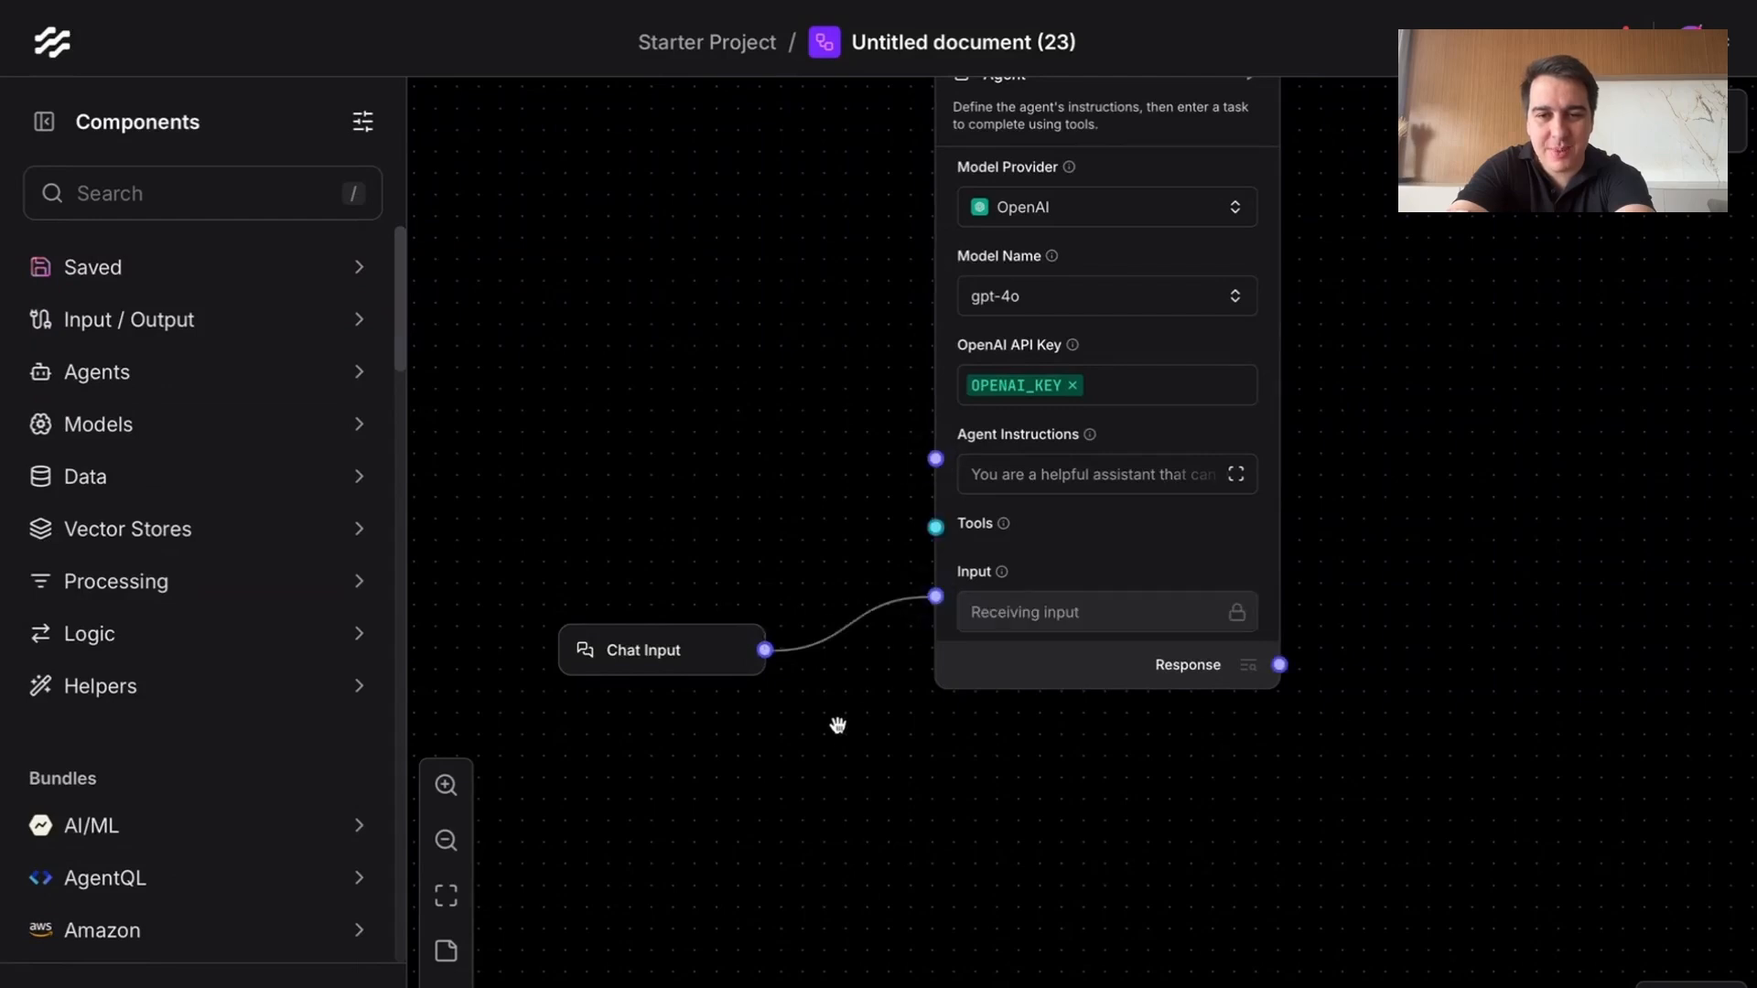
scroll(835, 724, down, 3)
scroll(739, 774, up, 3)
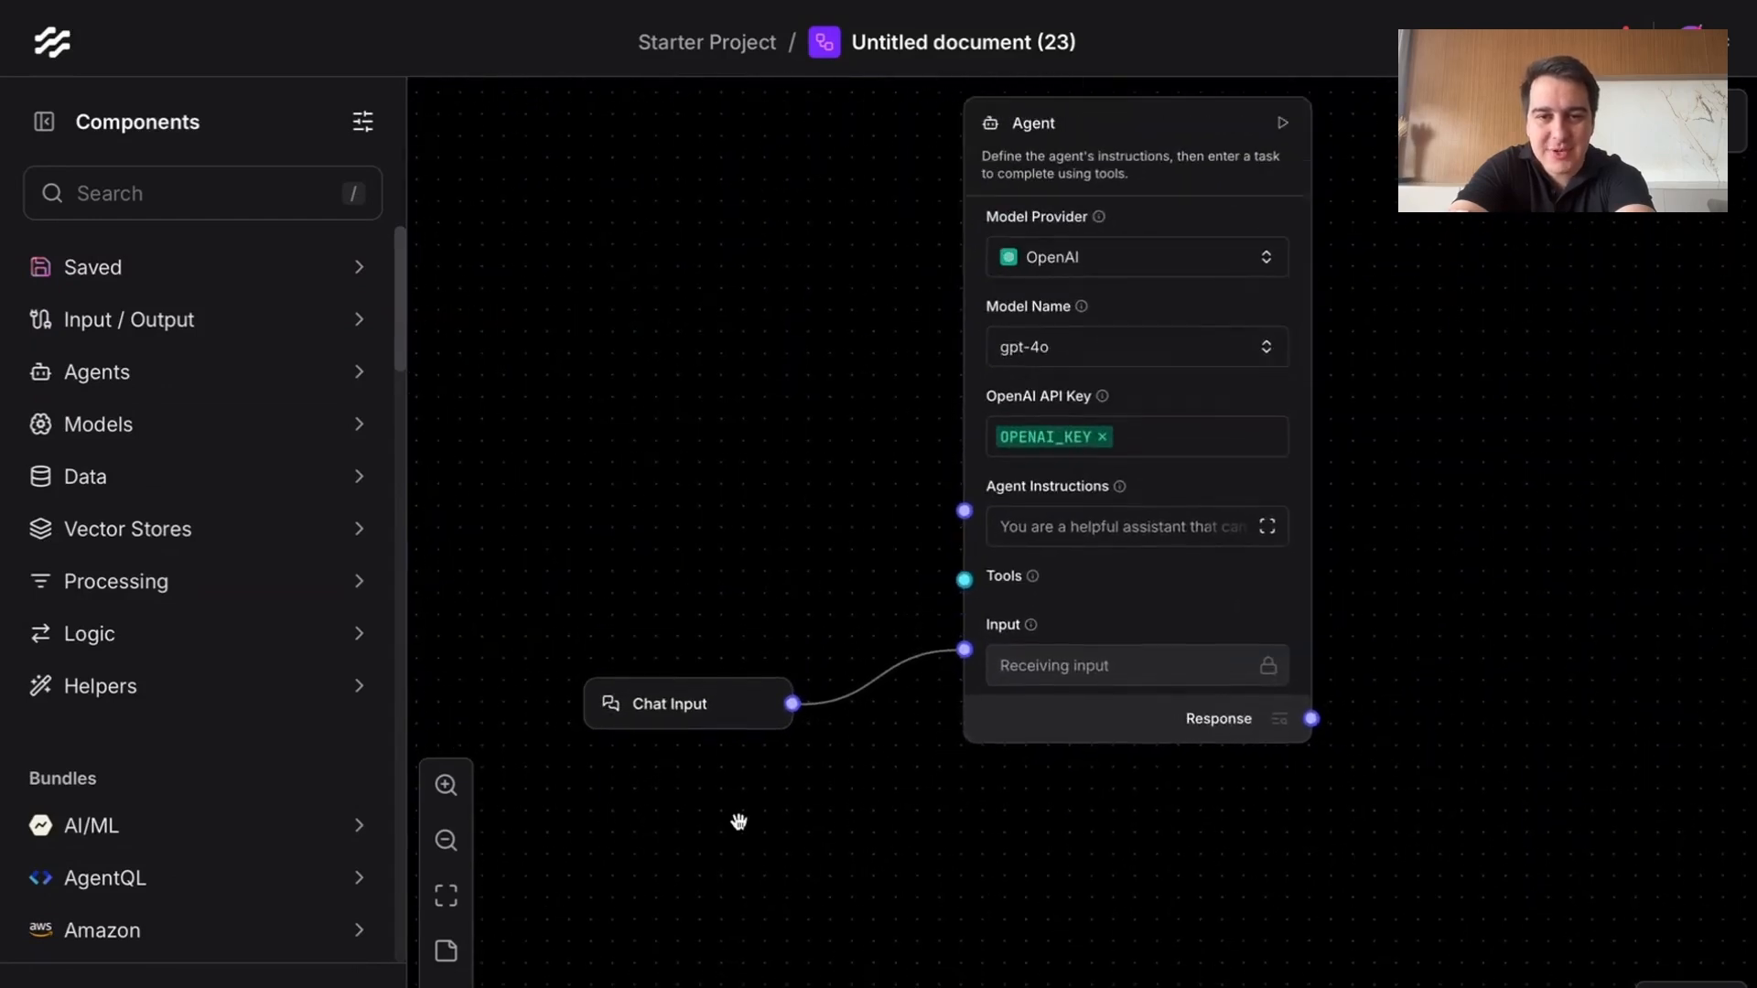
Step: Place a Chat Output component after the Agent and connect the Agent's Response to it
click(174, 326)
drag(146, 458, 1384, 654)
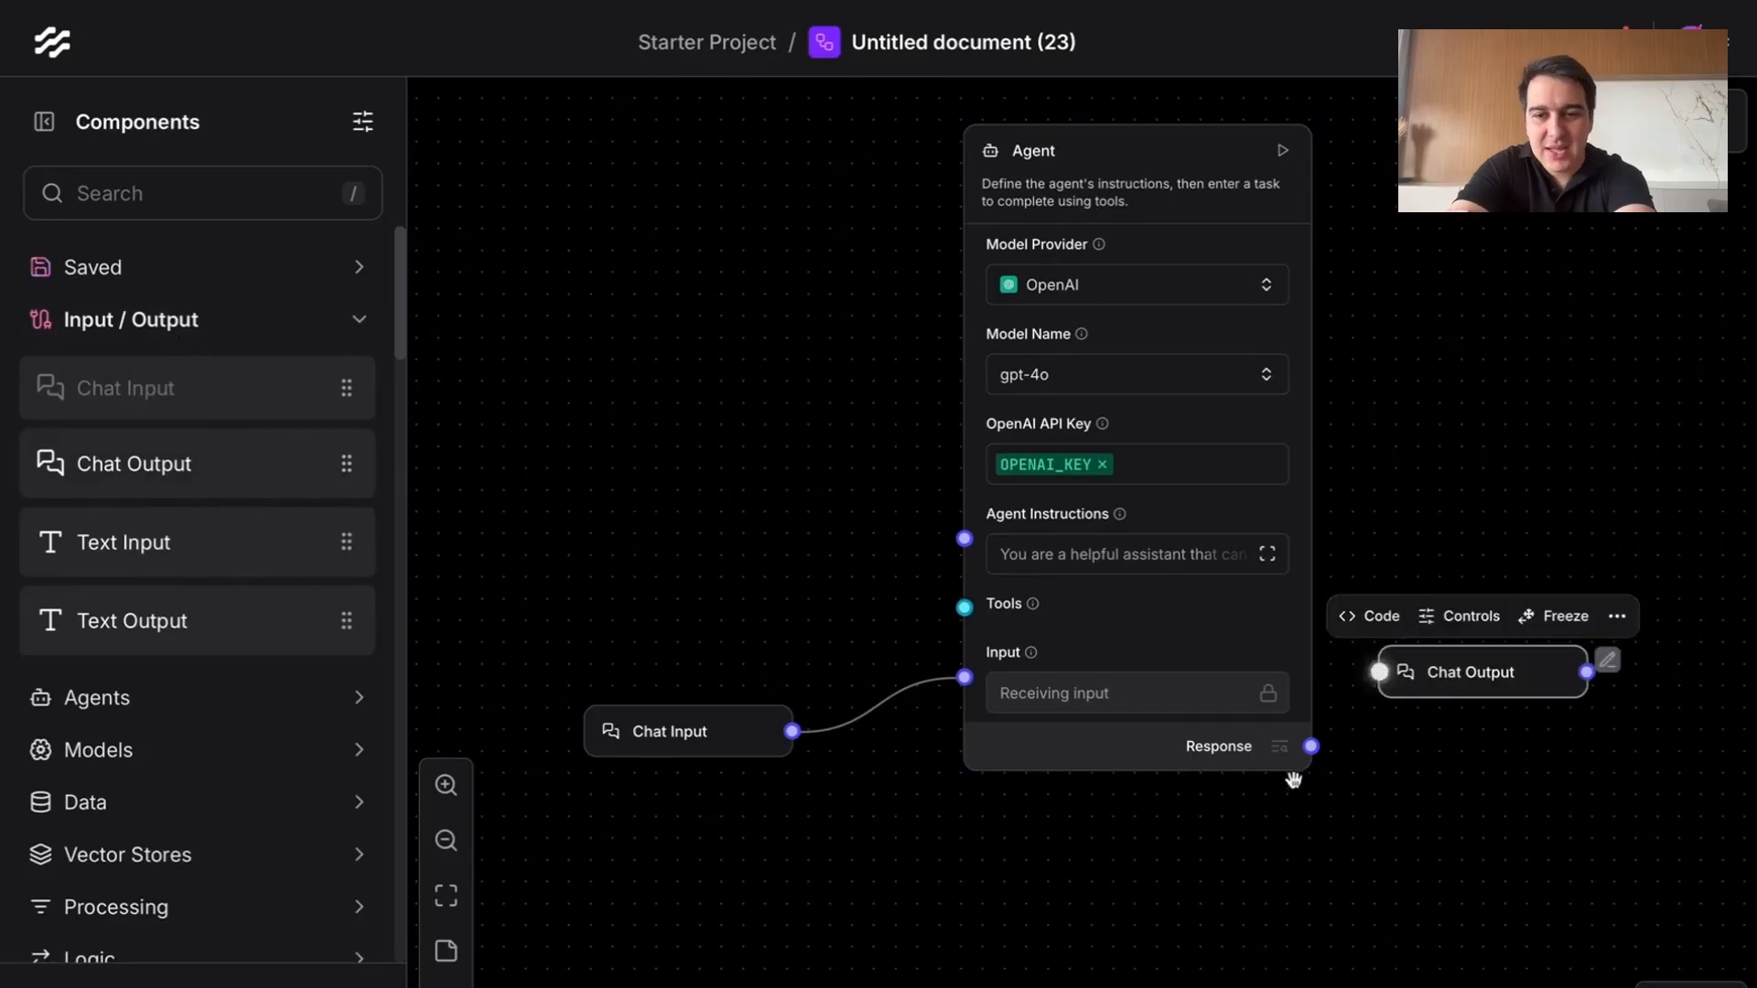
drag(1310, 746, 1514, 681)
drag(1444, 808, 1316, 820)
scroll(1298, 809, down, 1)
click(1379, 773)
Step: Tidy the layout by repositioning the Chat Input and Chat Output nodes around the Agent
drag(637, 748, 678, 777)
click(1415, 685)
drag(1365, 384, 1404, 420)
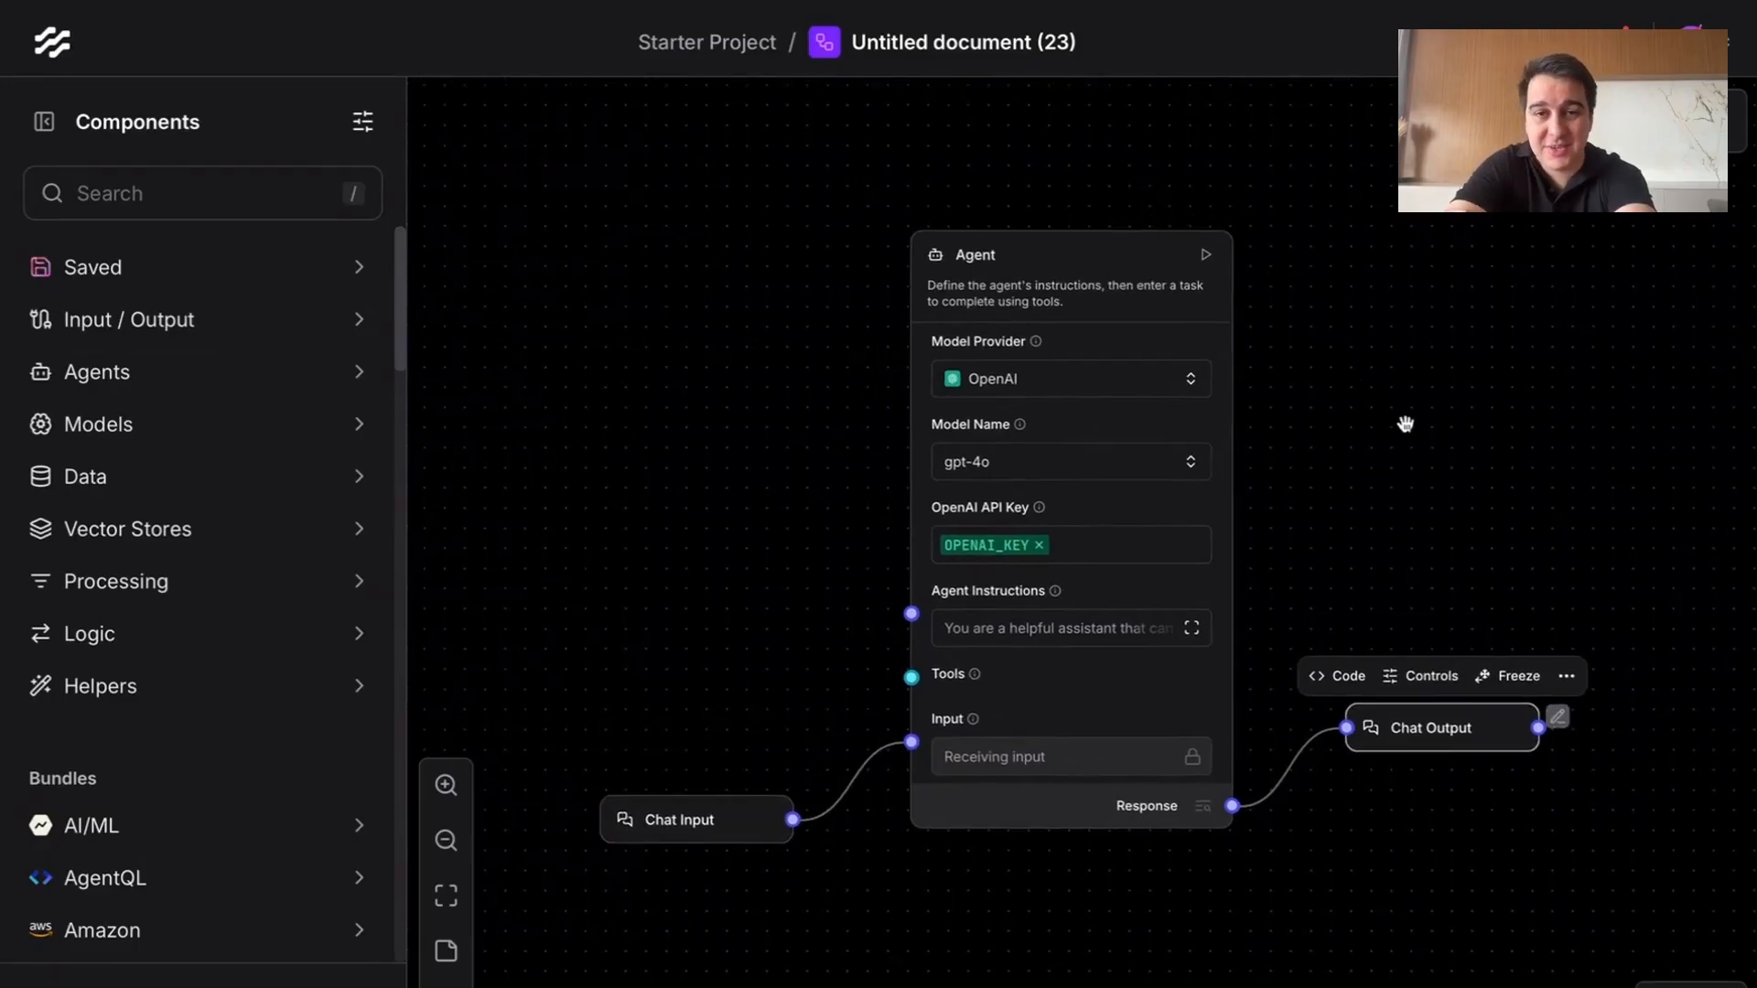
click(1302, 440)
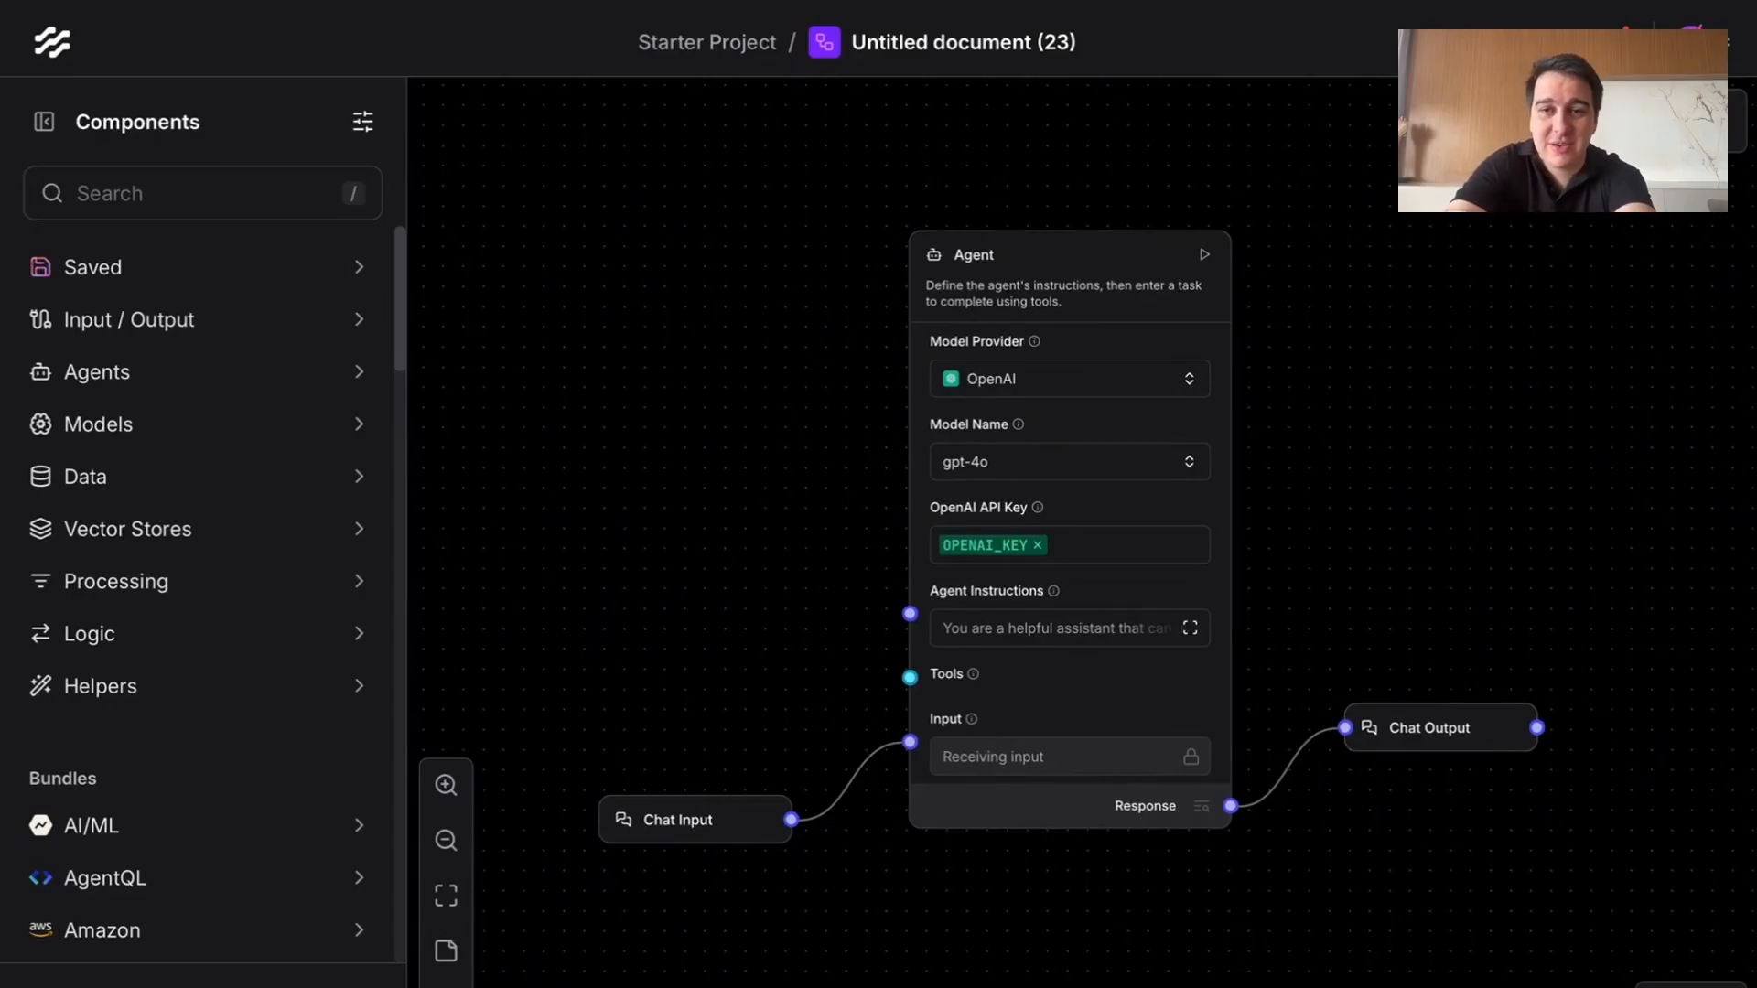
Step: Test the flow by sending the message "hi" in the Playground
click(1501, 121)
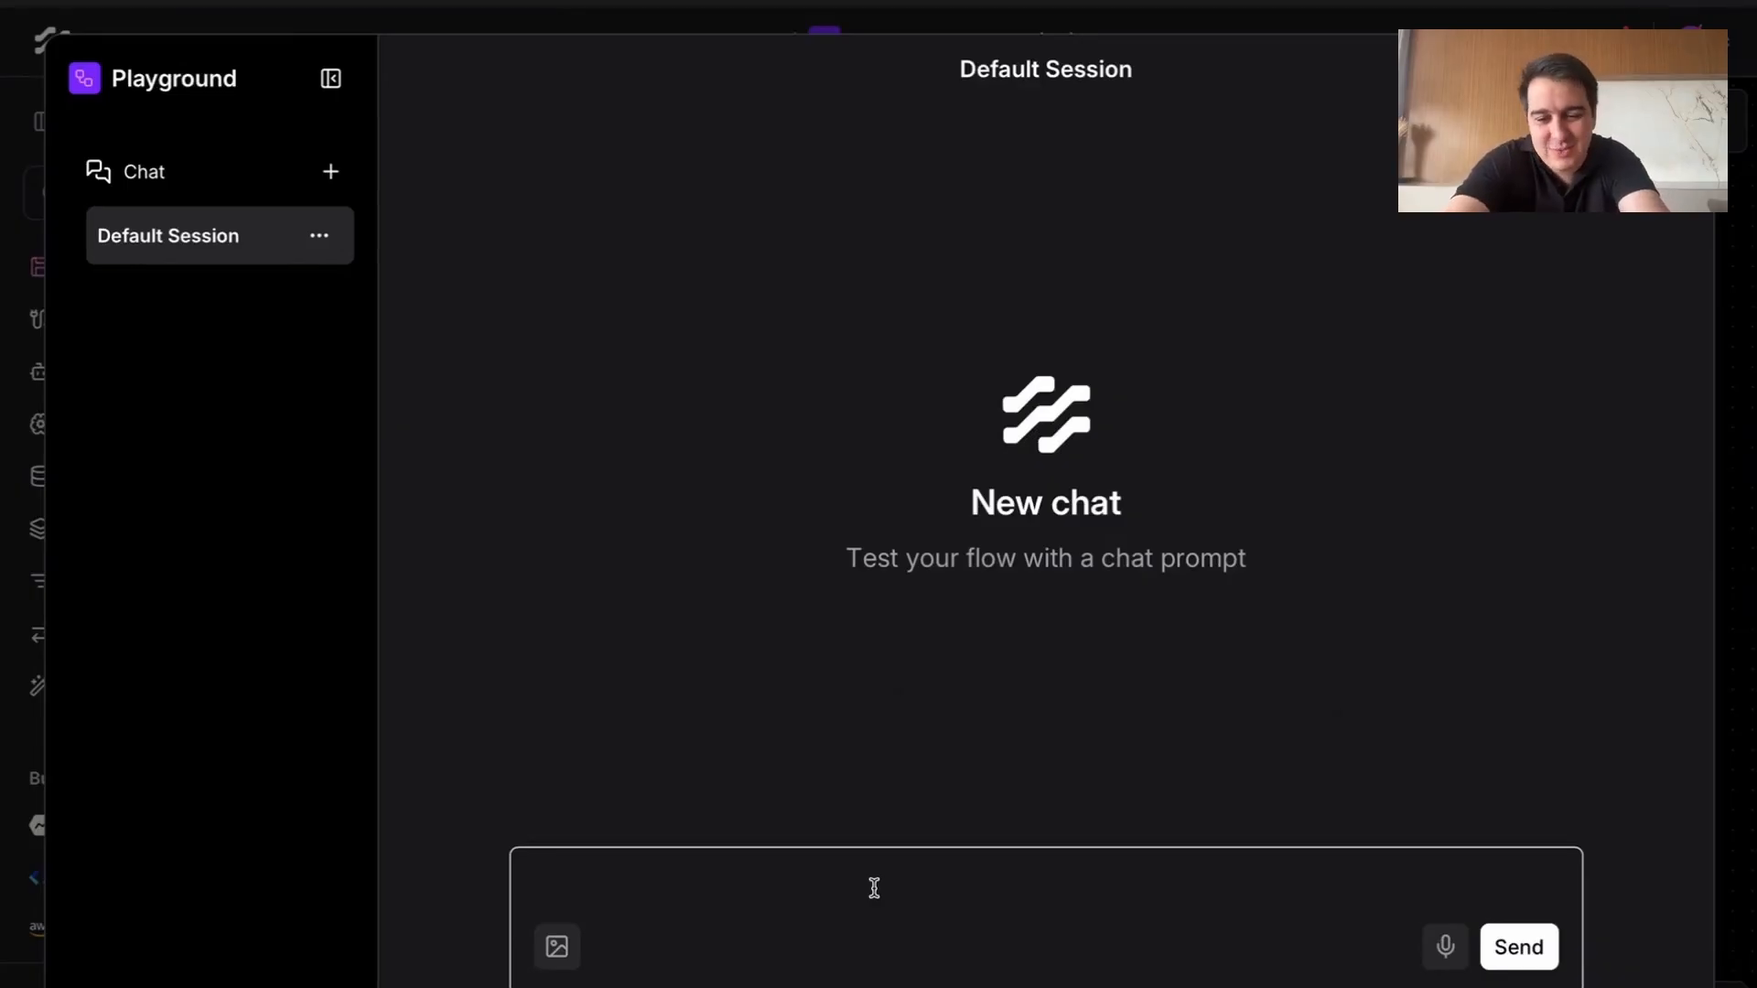
text(hi)
key(Return)
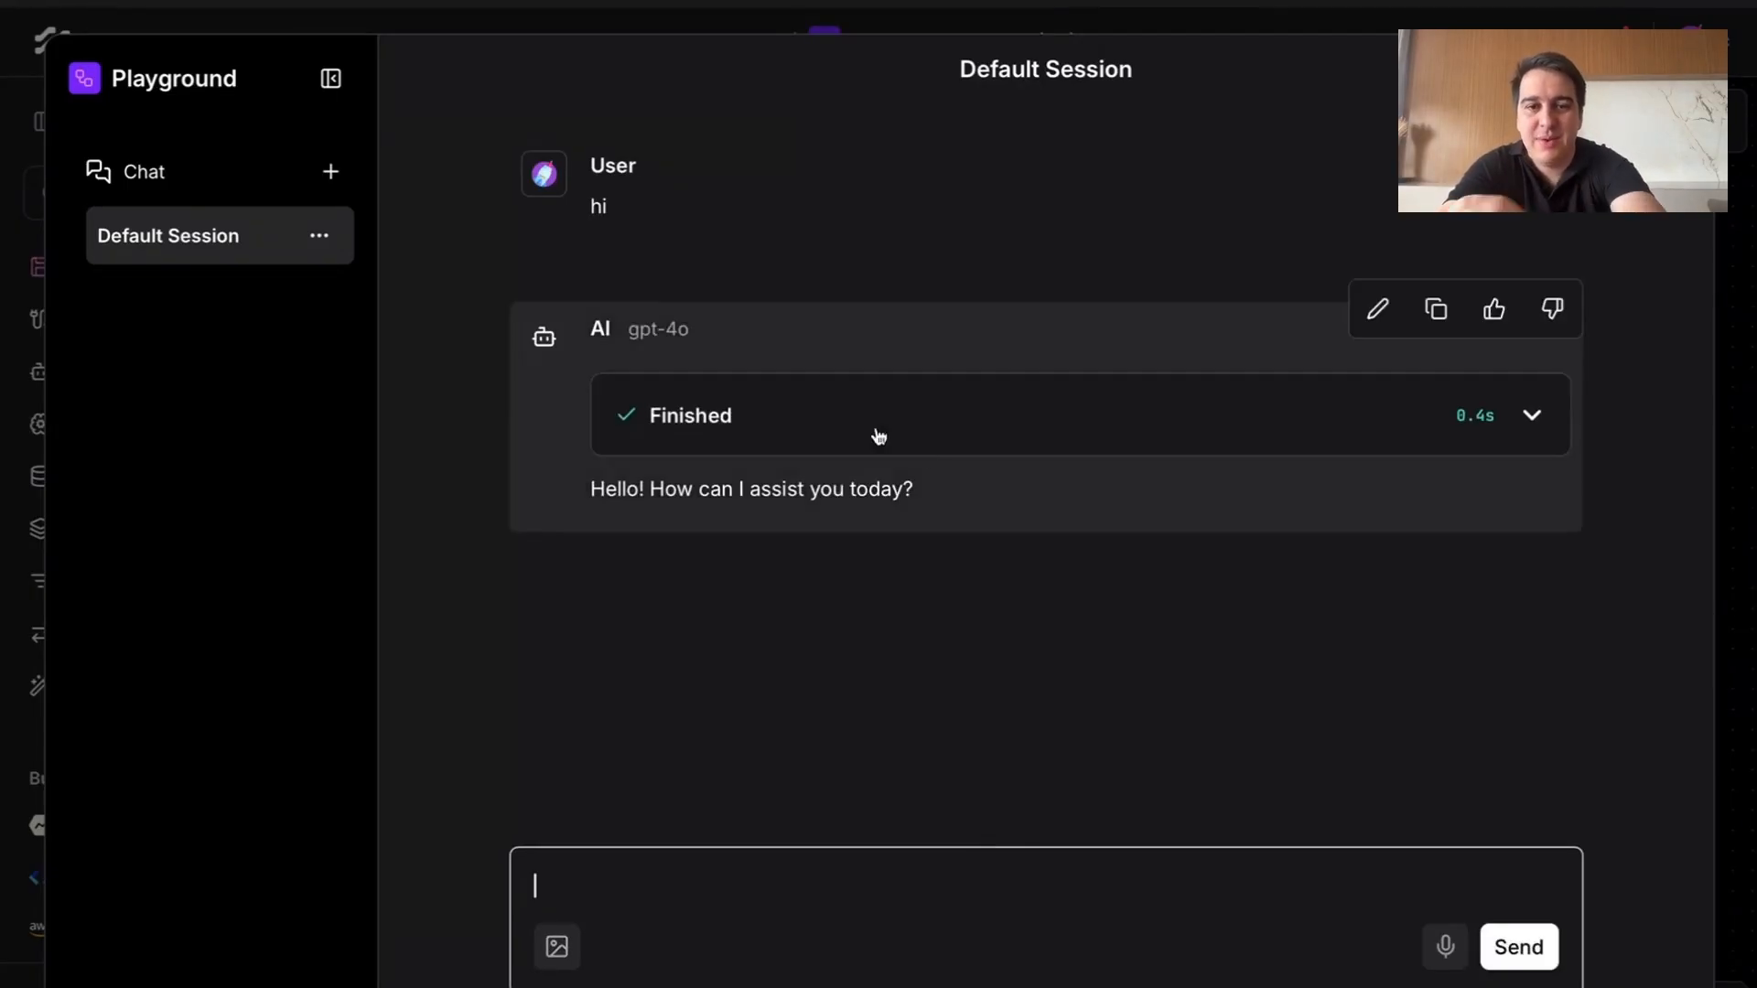
Step: Review the agent's reply and its run details, and close the Playground
drag(591, 485, 1051, 485)
click(1037, 488)
click(1227, 437)
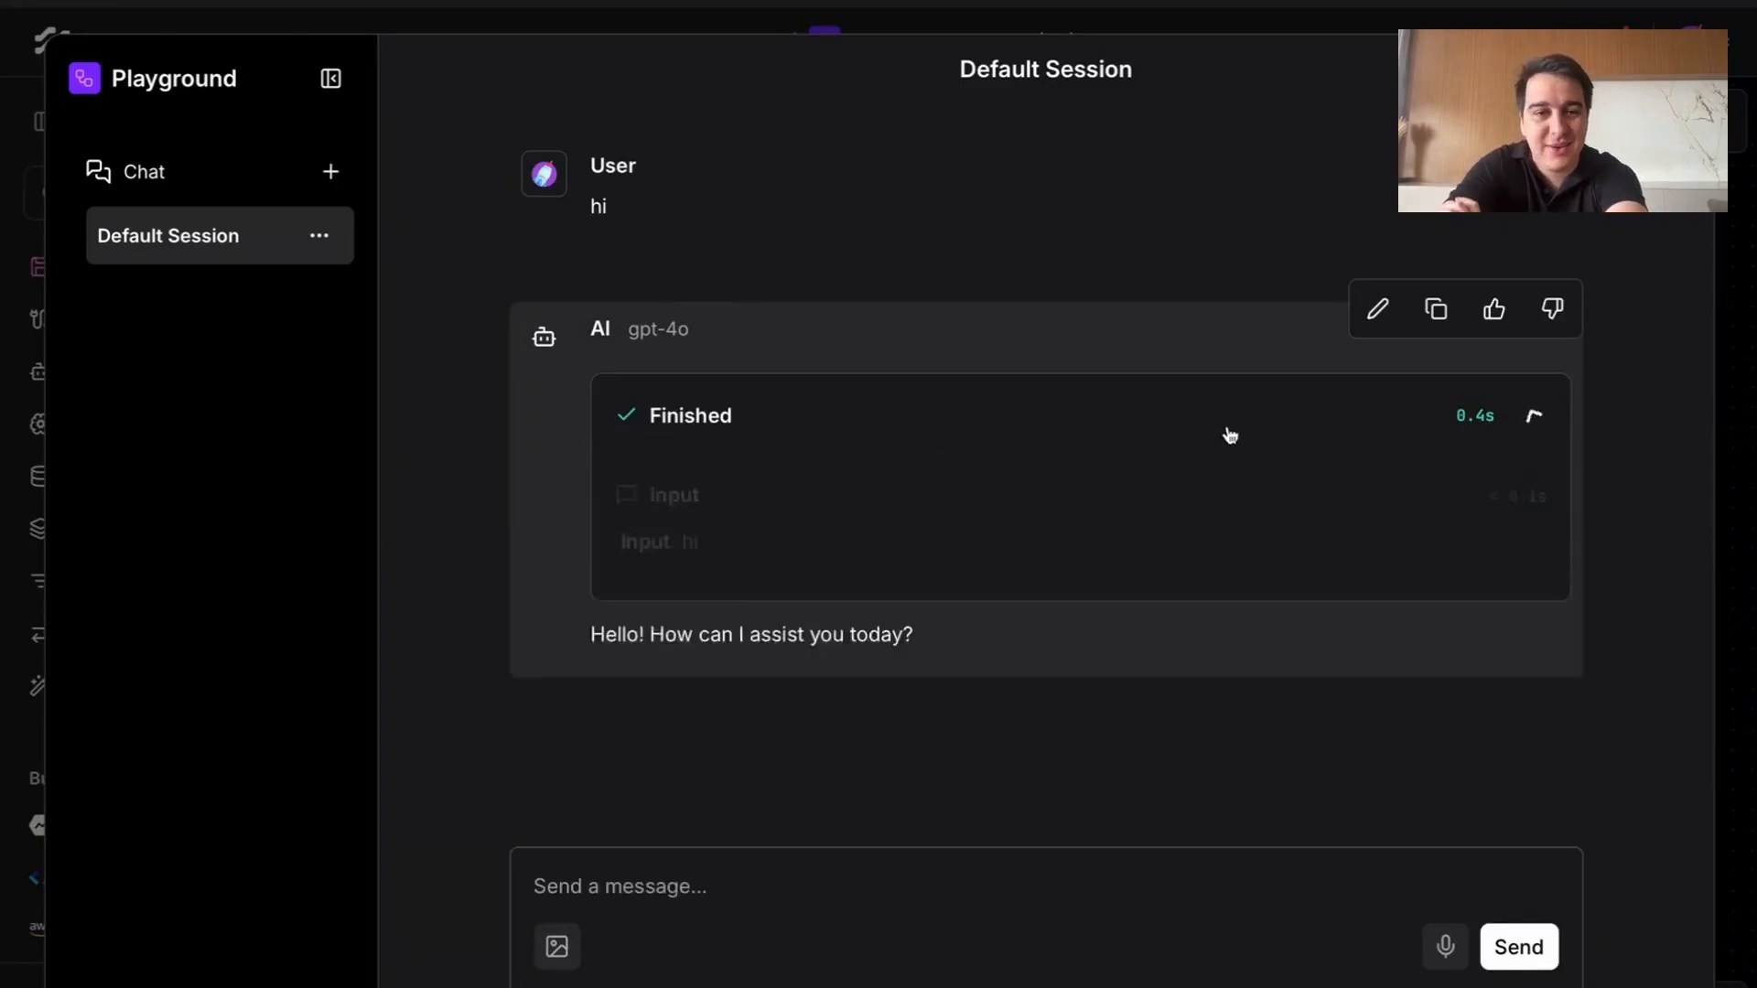
click(1230, 435)
key(Escape)
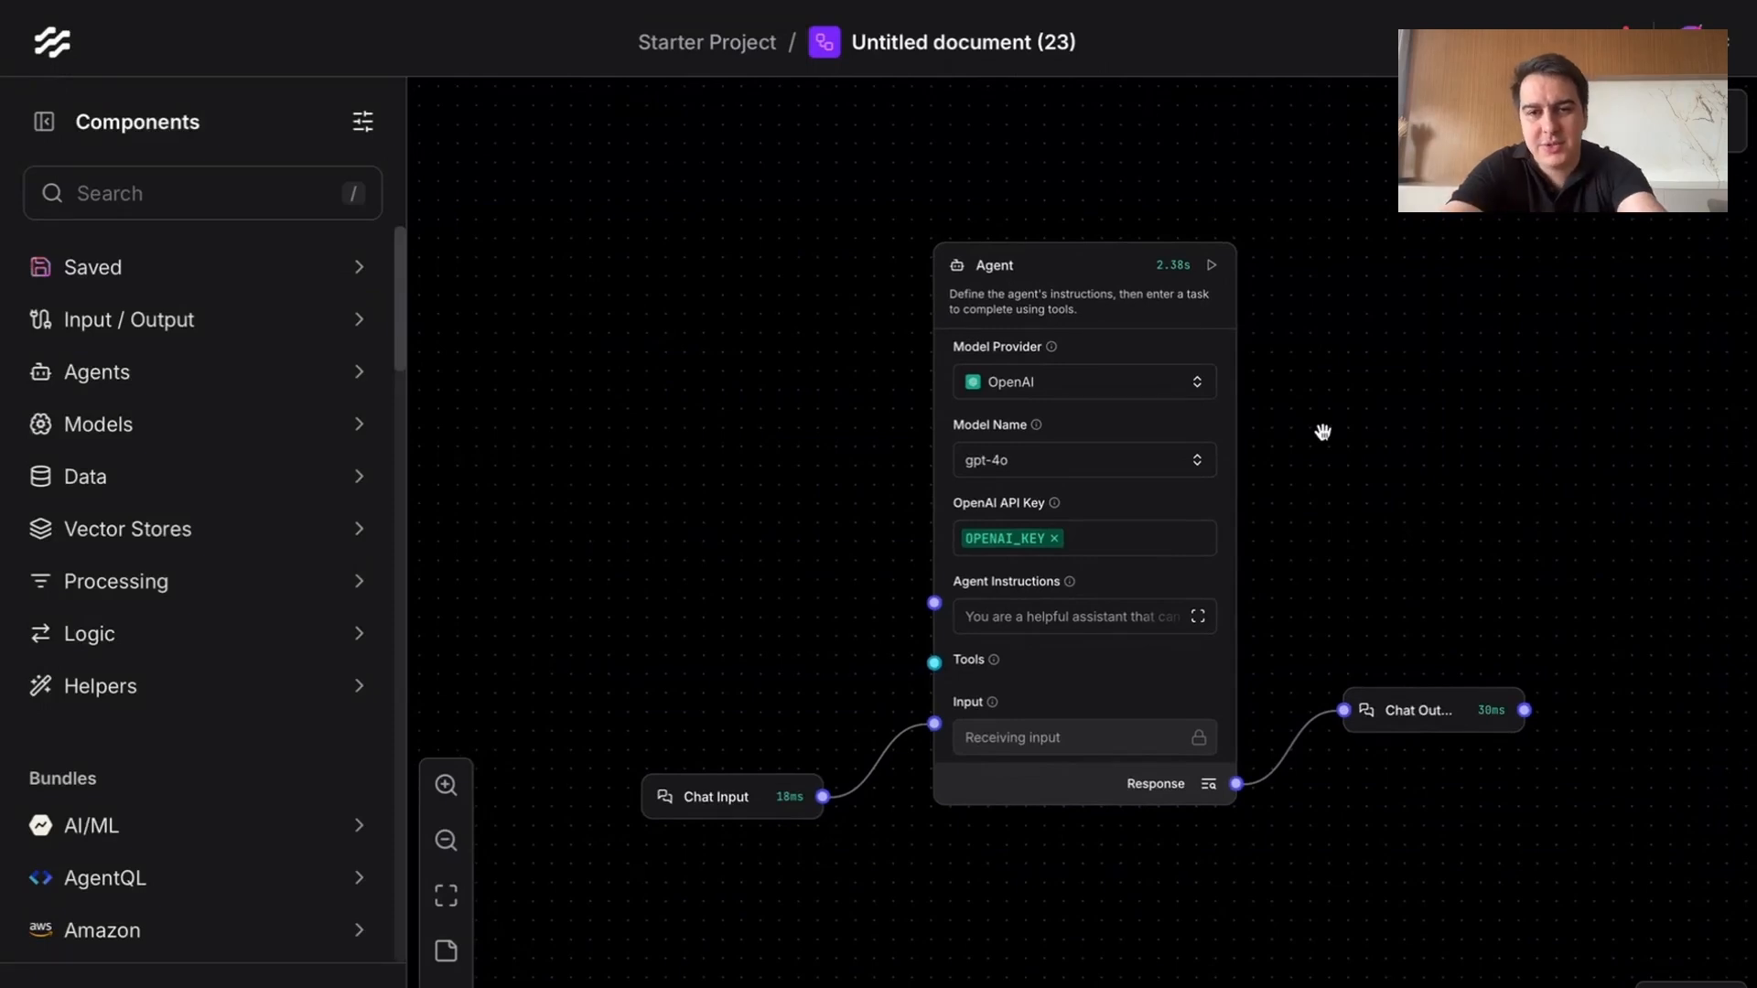
drag(1027, 289, 1029, 283)
click(774, 475)
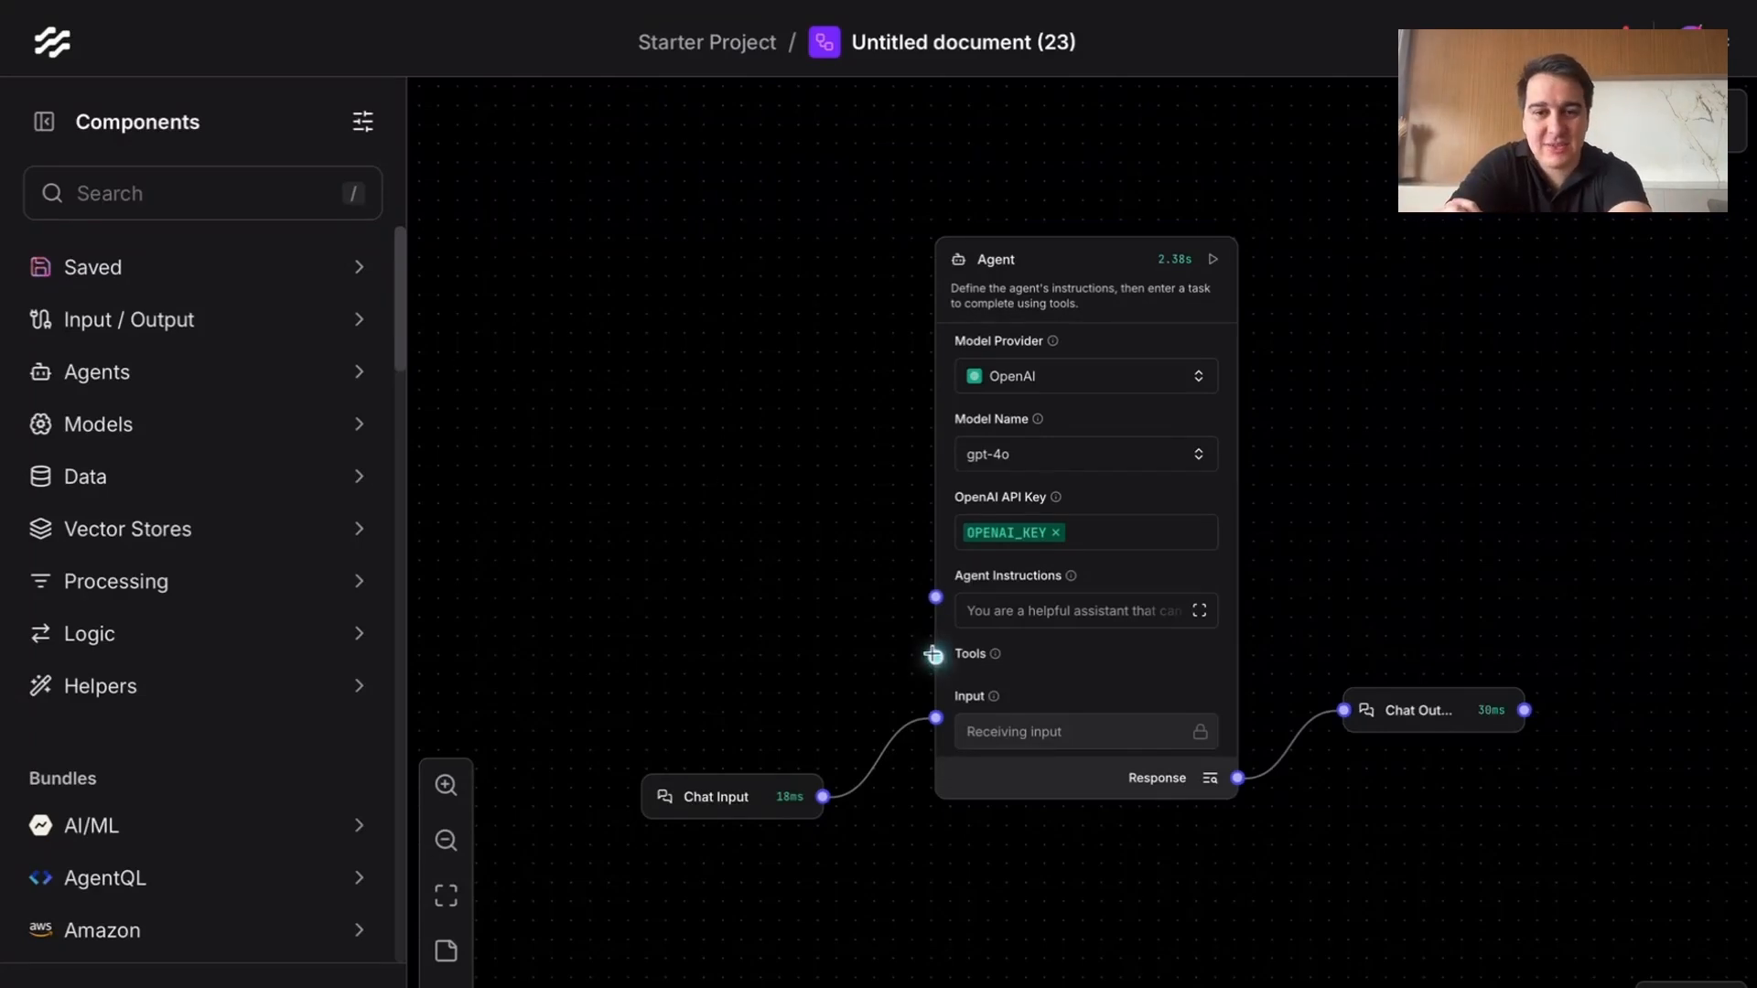
Step: Find the Calculator component with the search "calcu" and place it on the canvas, well clear of the Agent
click(158, 186)
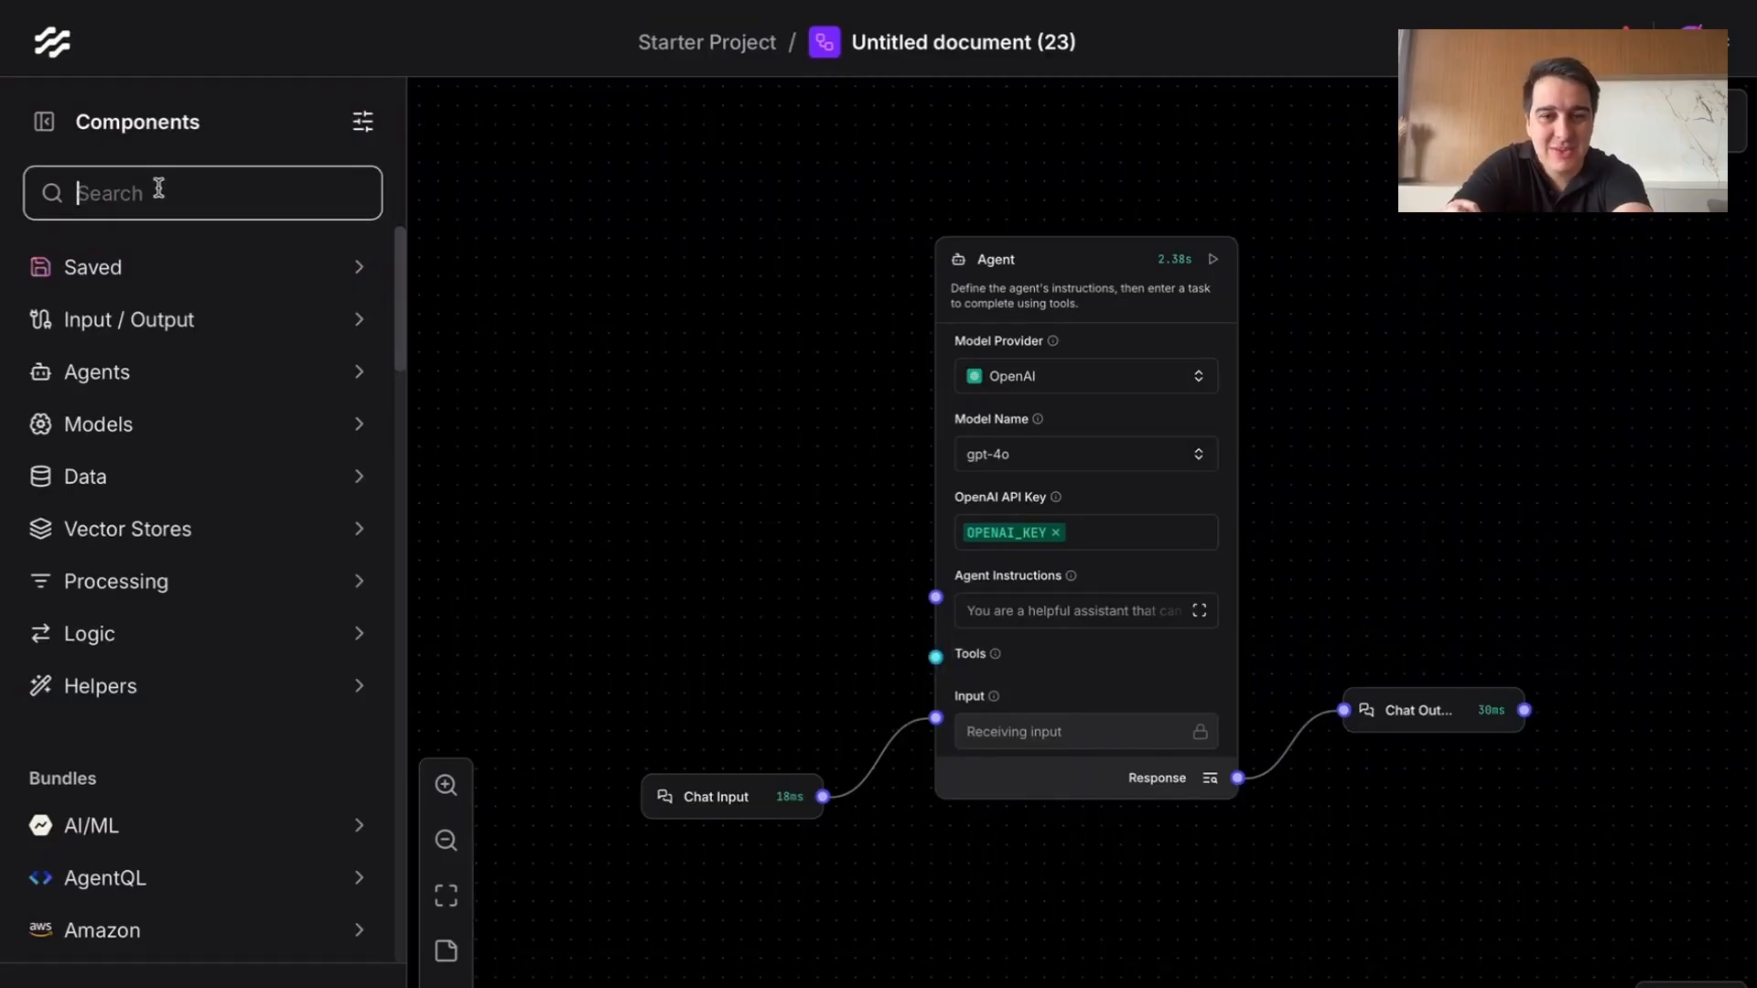
click(1514, 121)
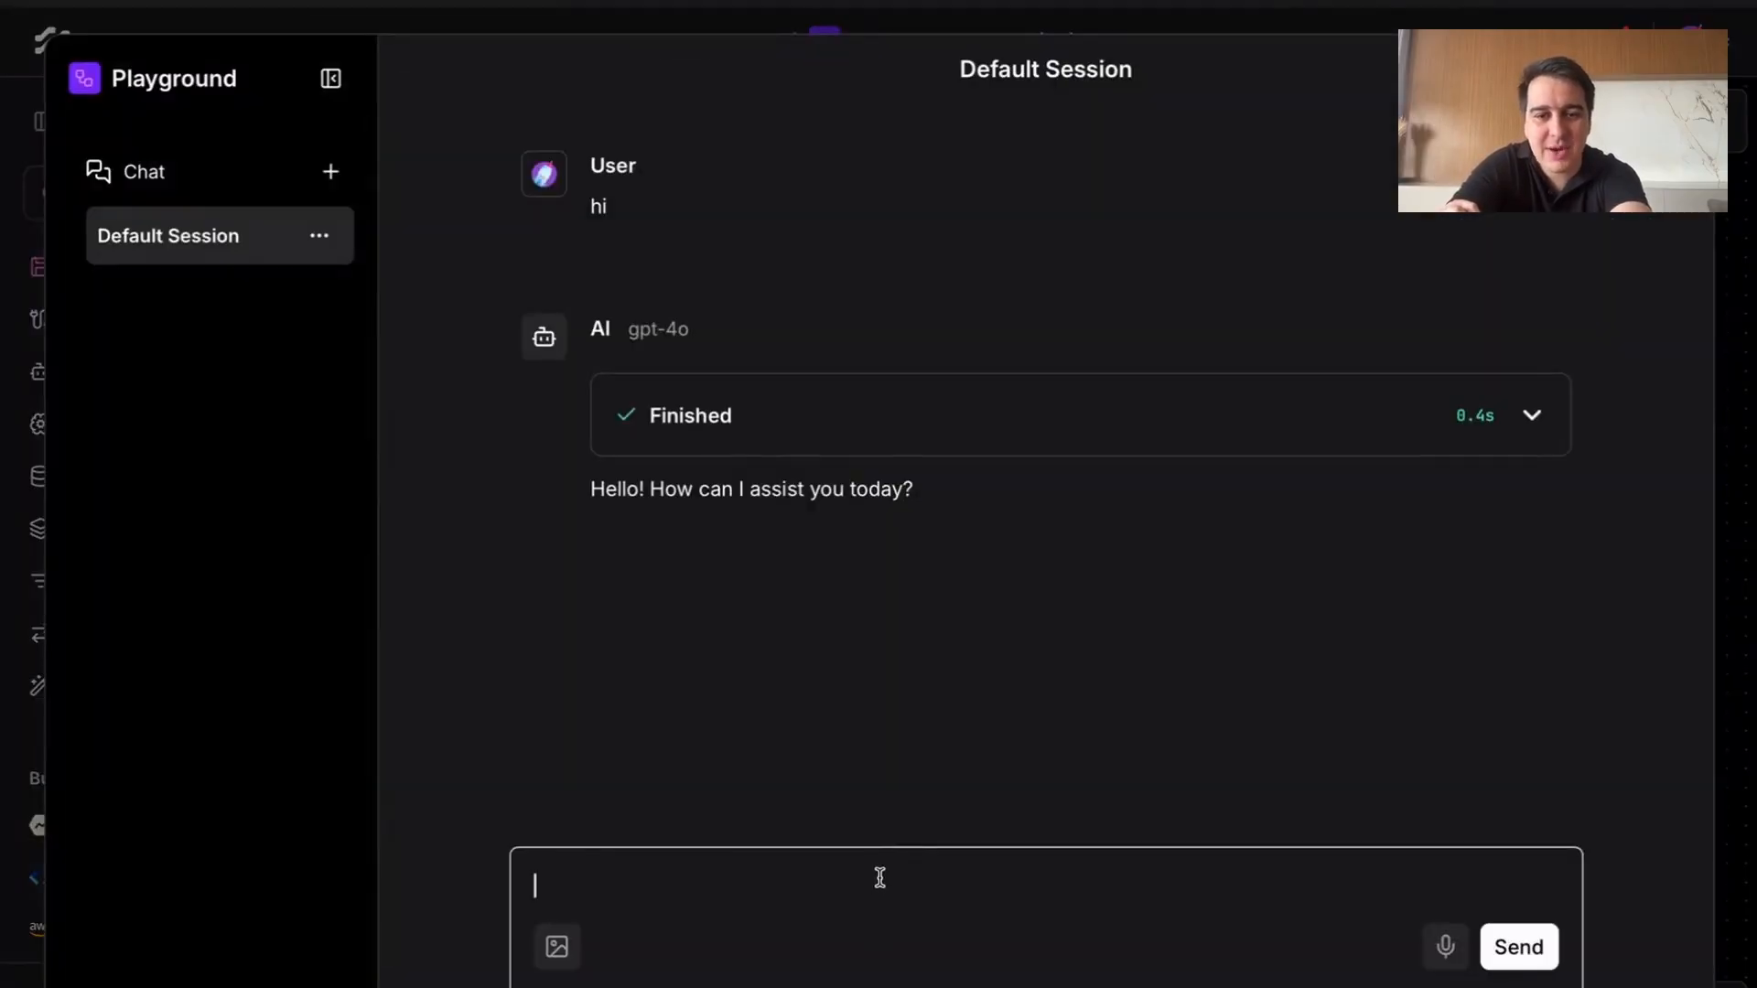
key(Escape)
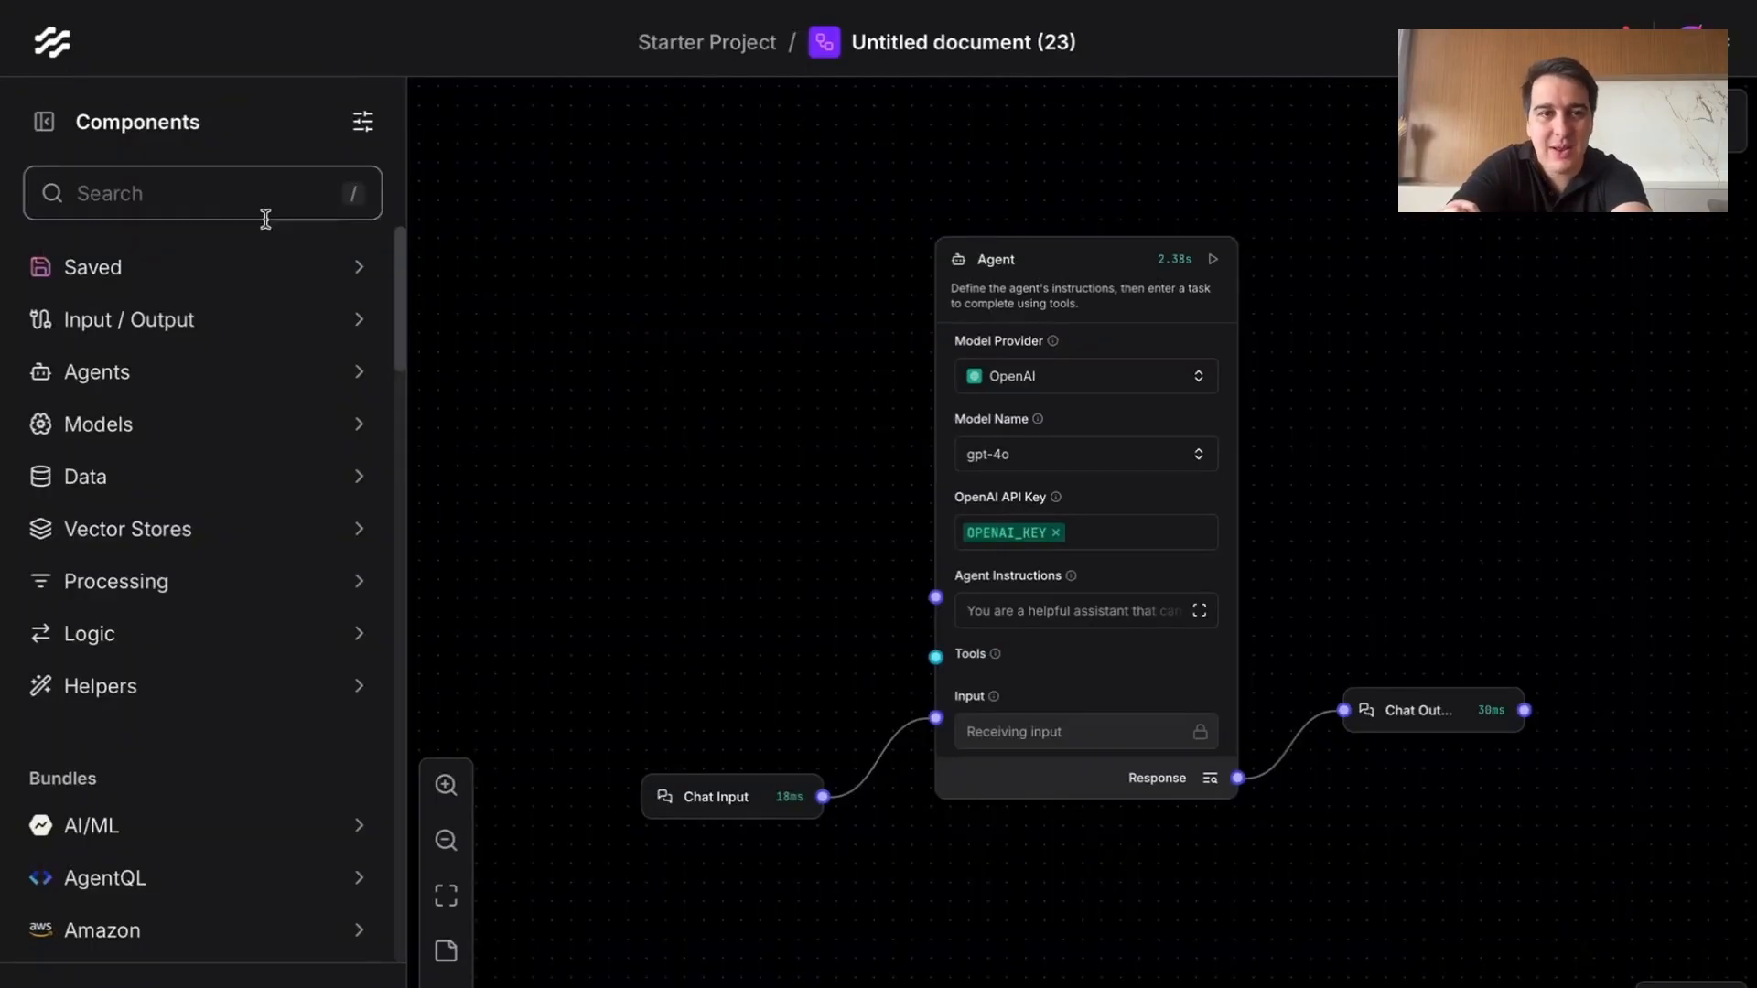
text(calcu)
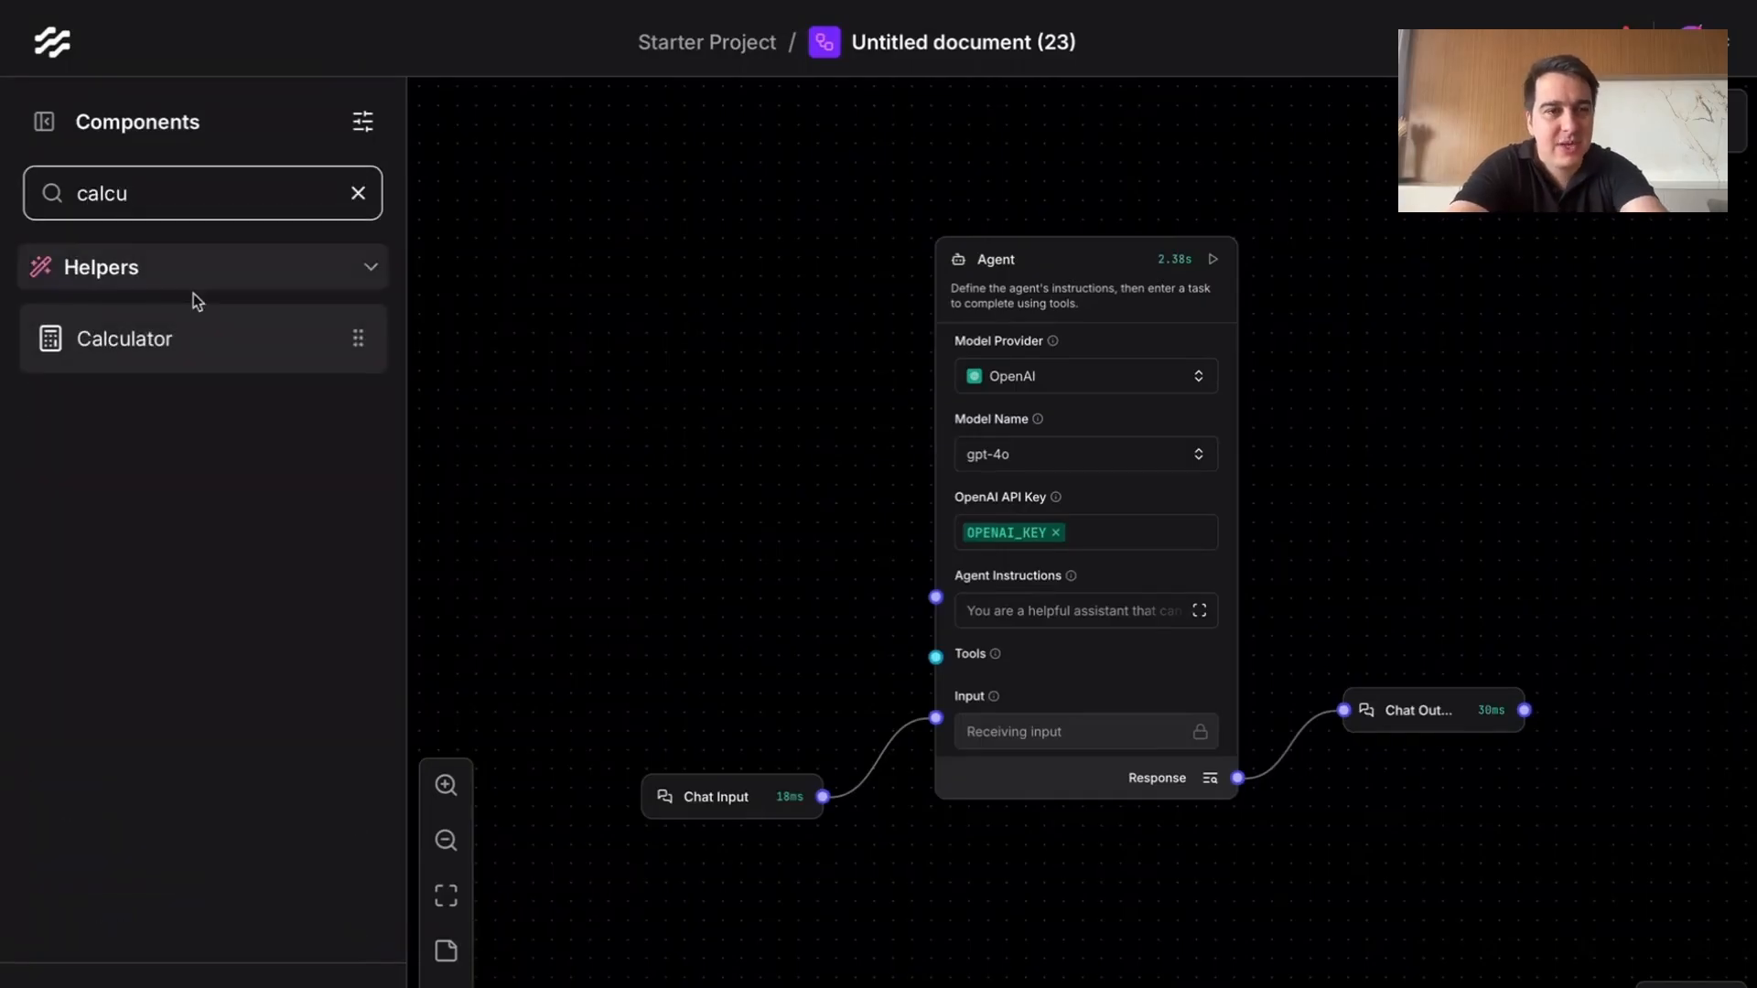
drag(183, 336, 672, 448)
drag(694, 778, 943, 780)
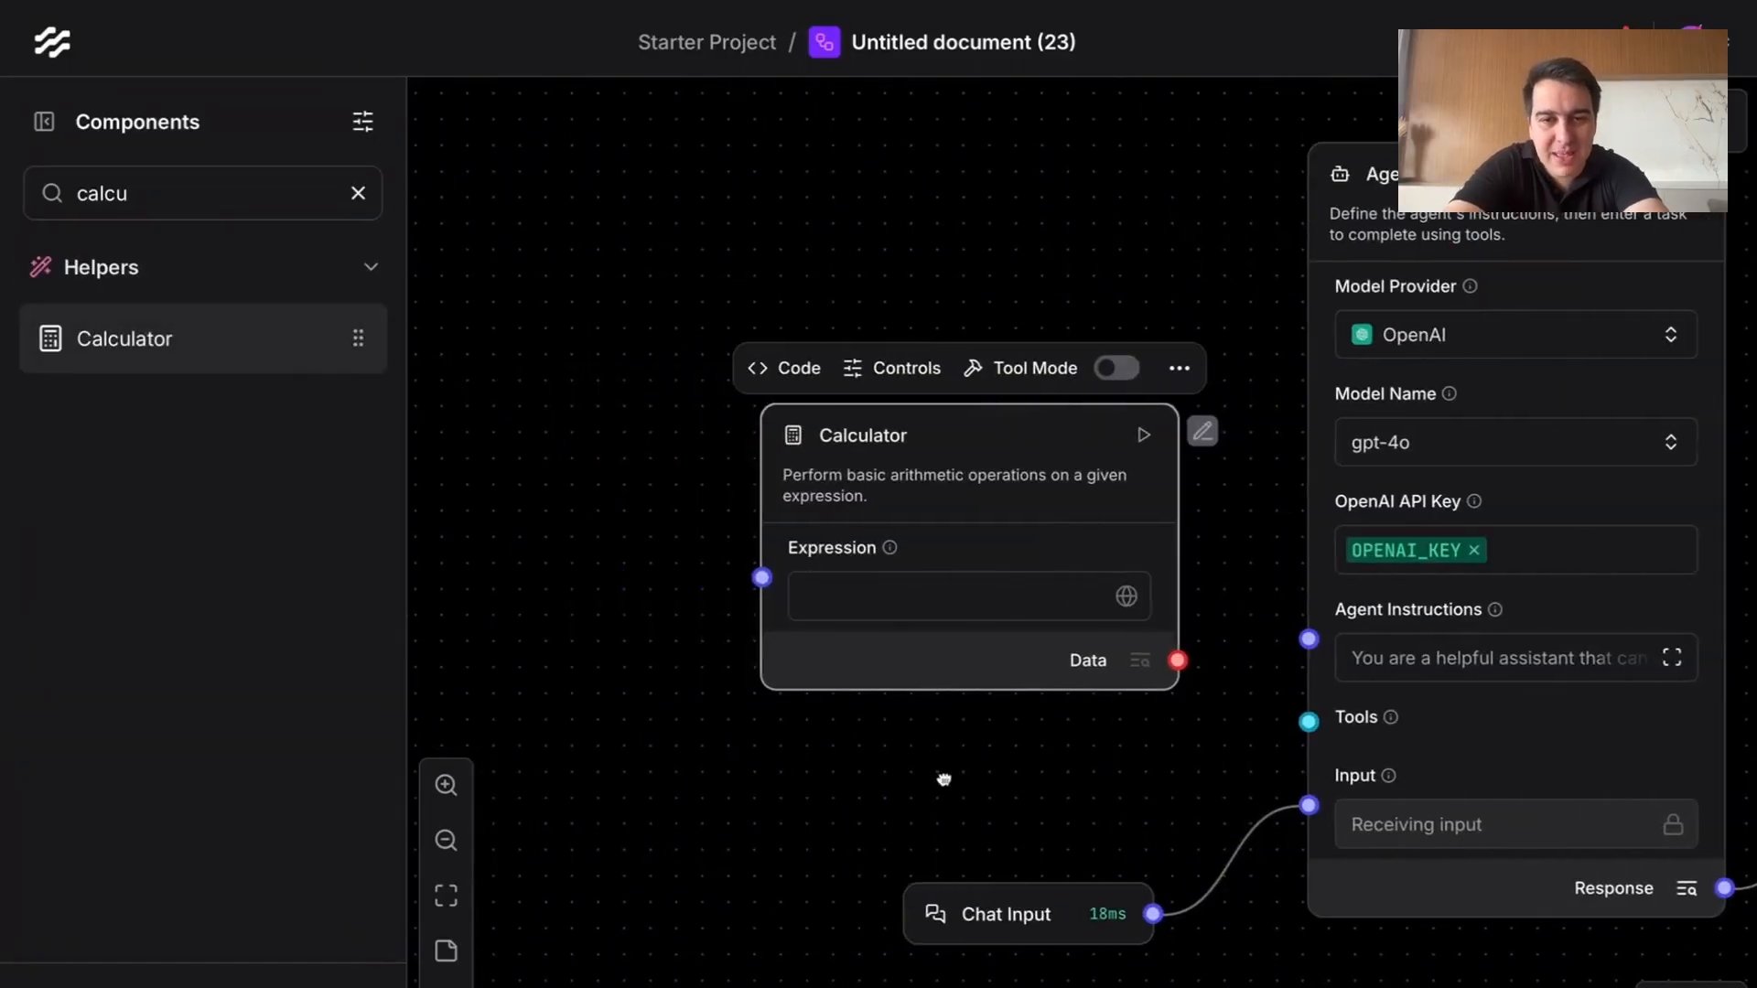
drag(1026, 455, 852, 445)
scroll(722, 784, up, 3)
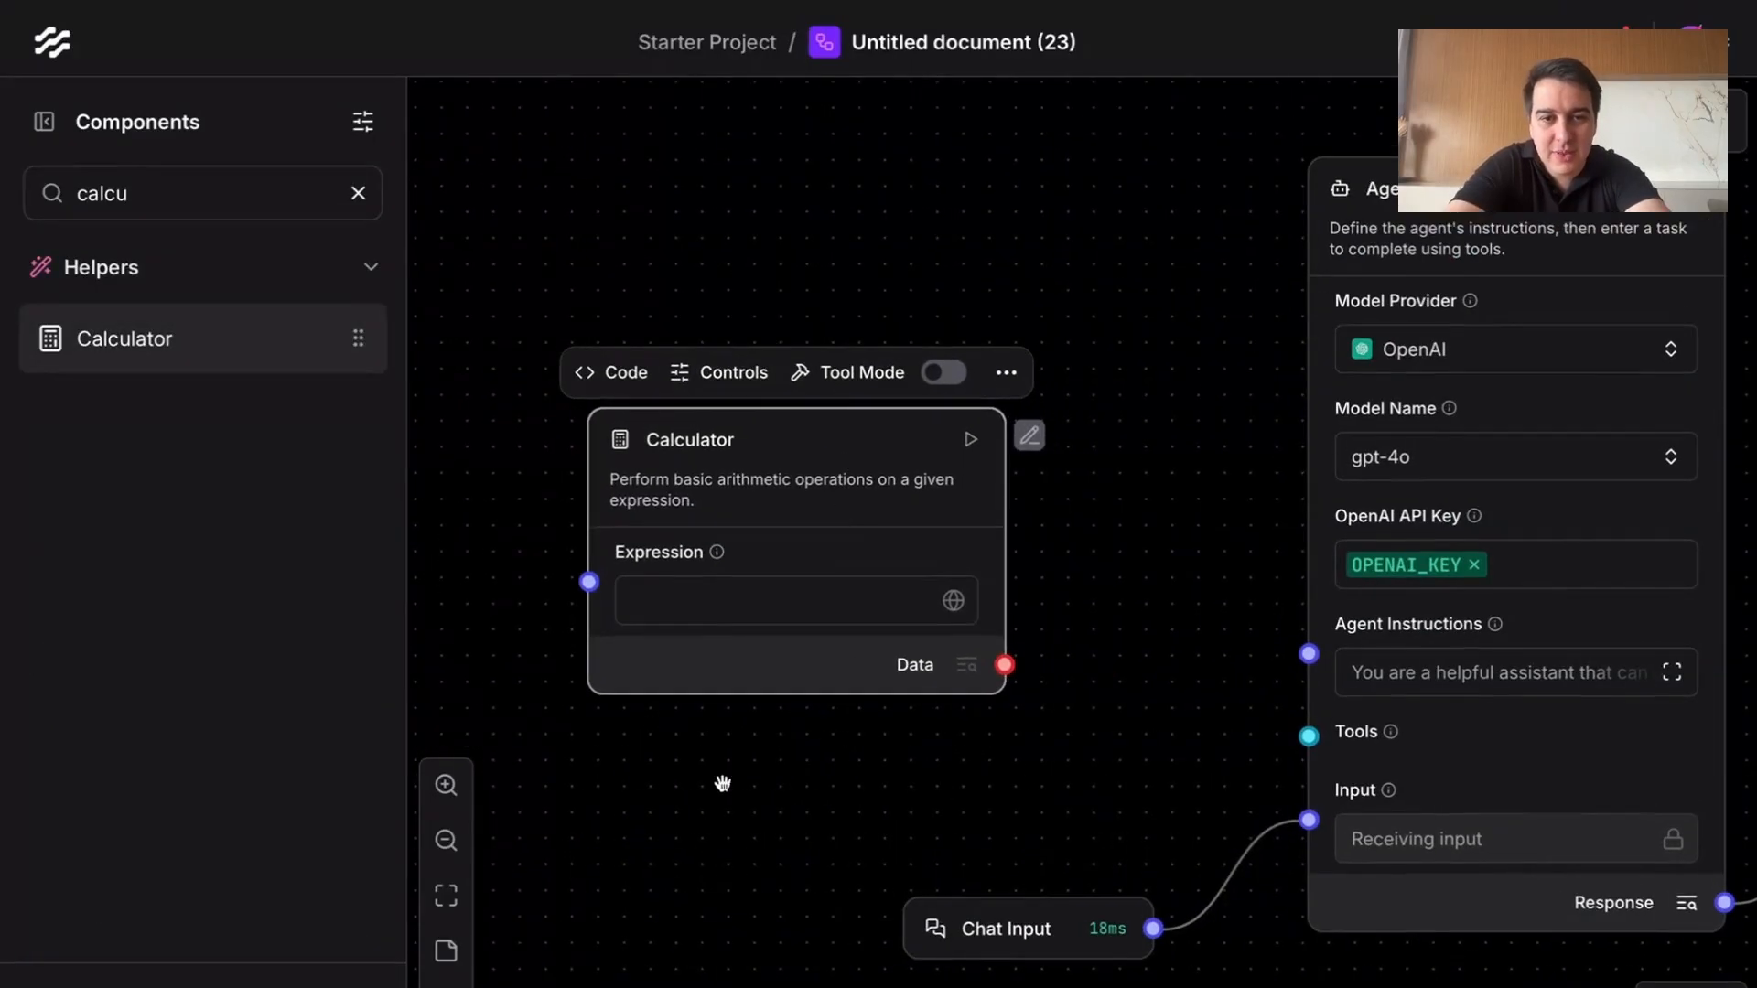
Step: Set the Calculator's expression to 3 + 5 and run the component on its own
click(726, 529)
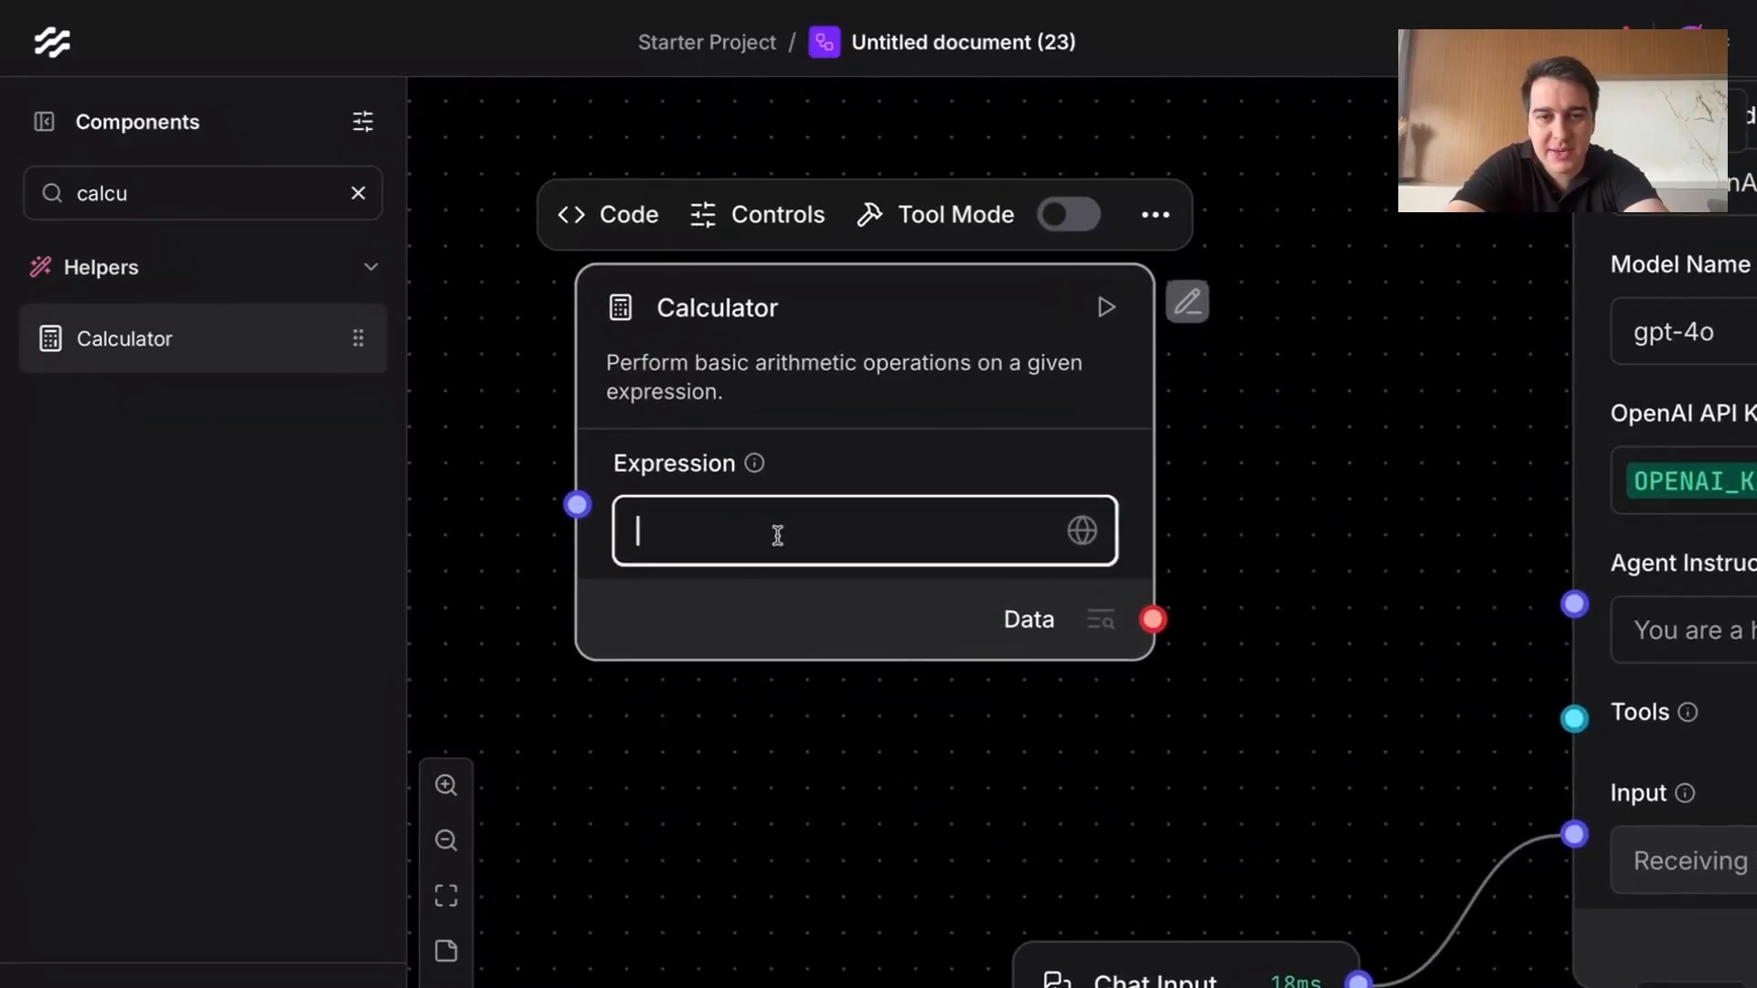
text(3 +)
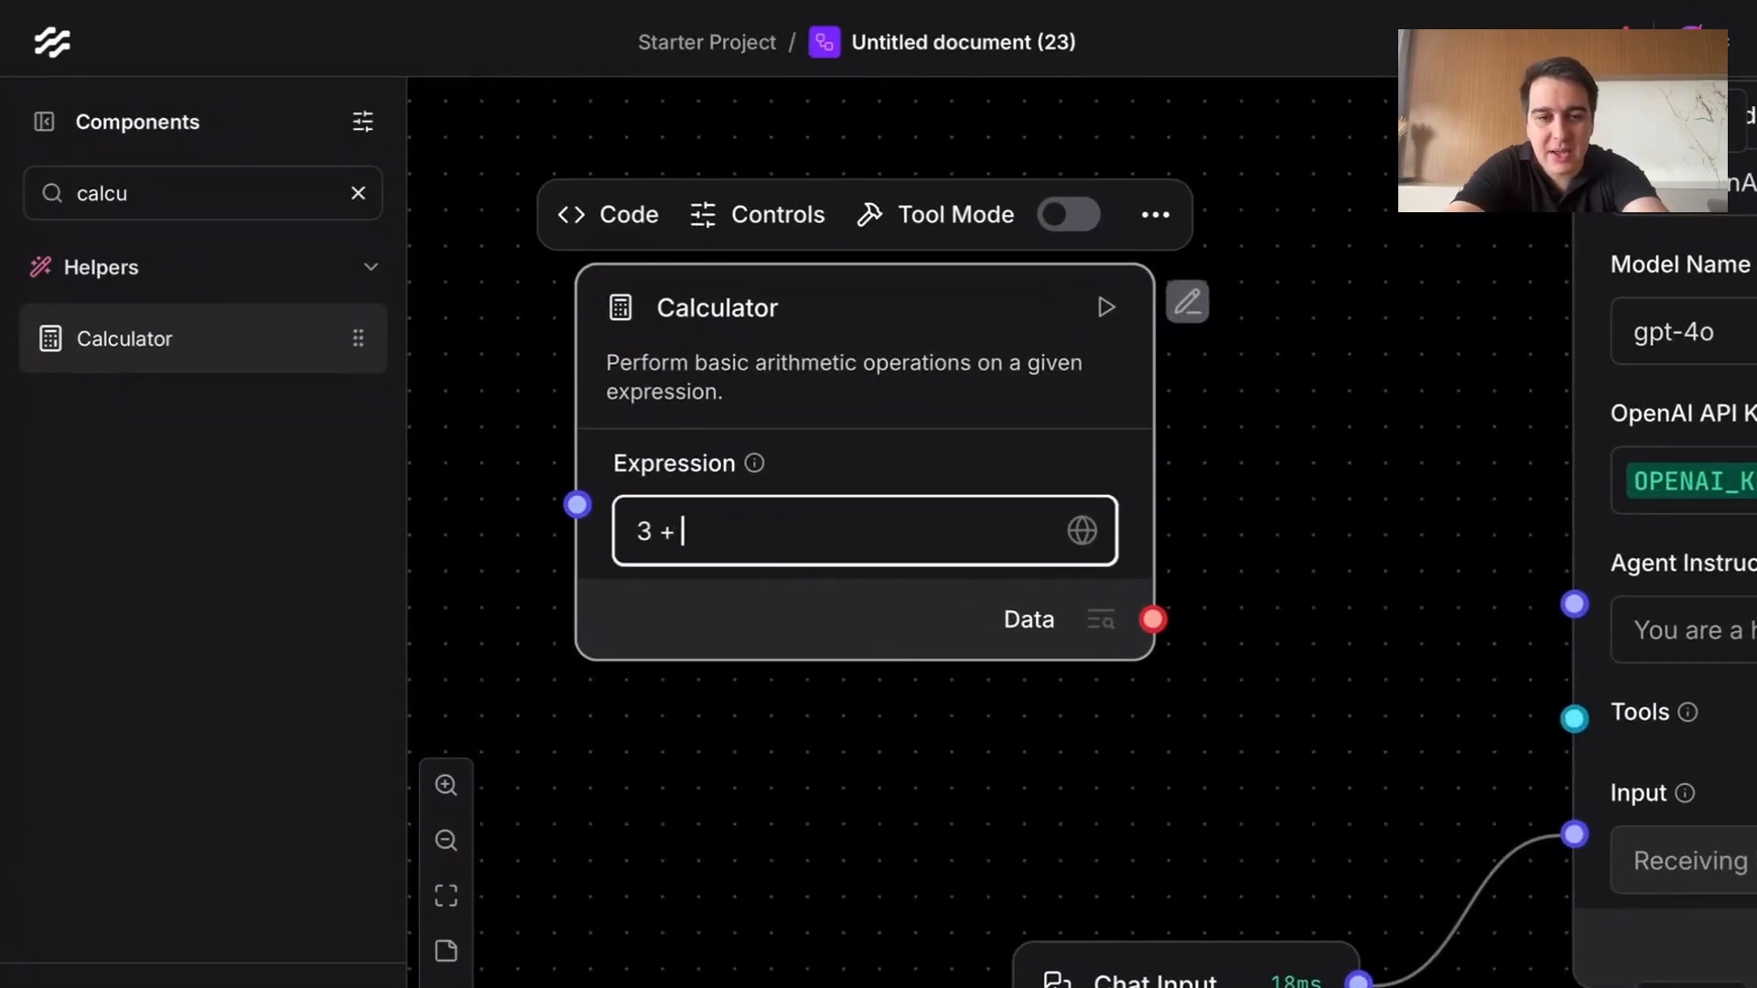
text( 5)
click(797, 357)
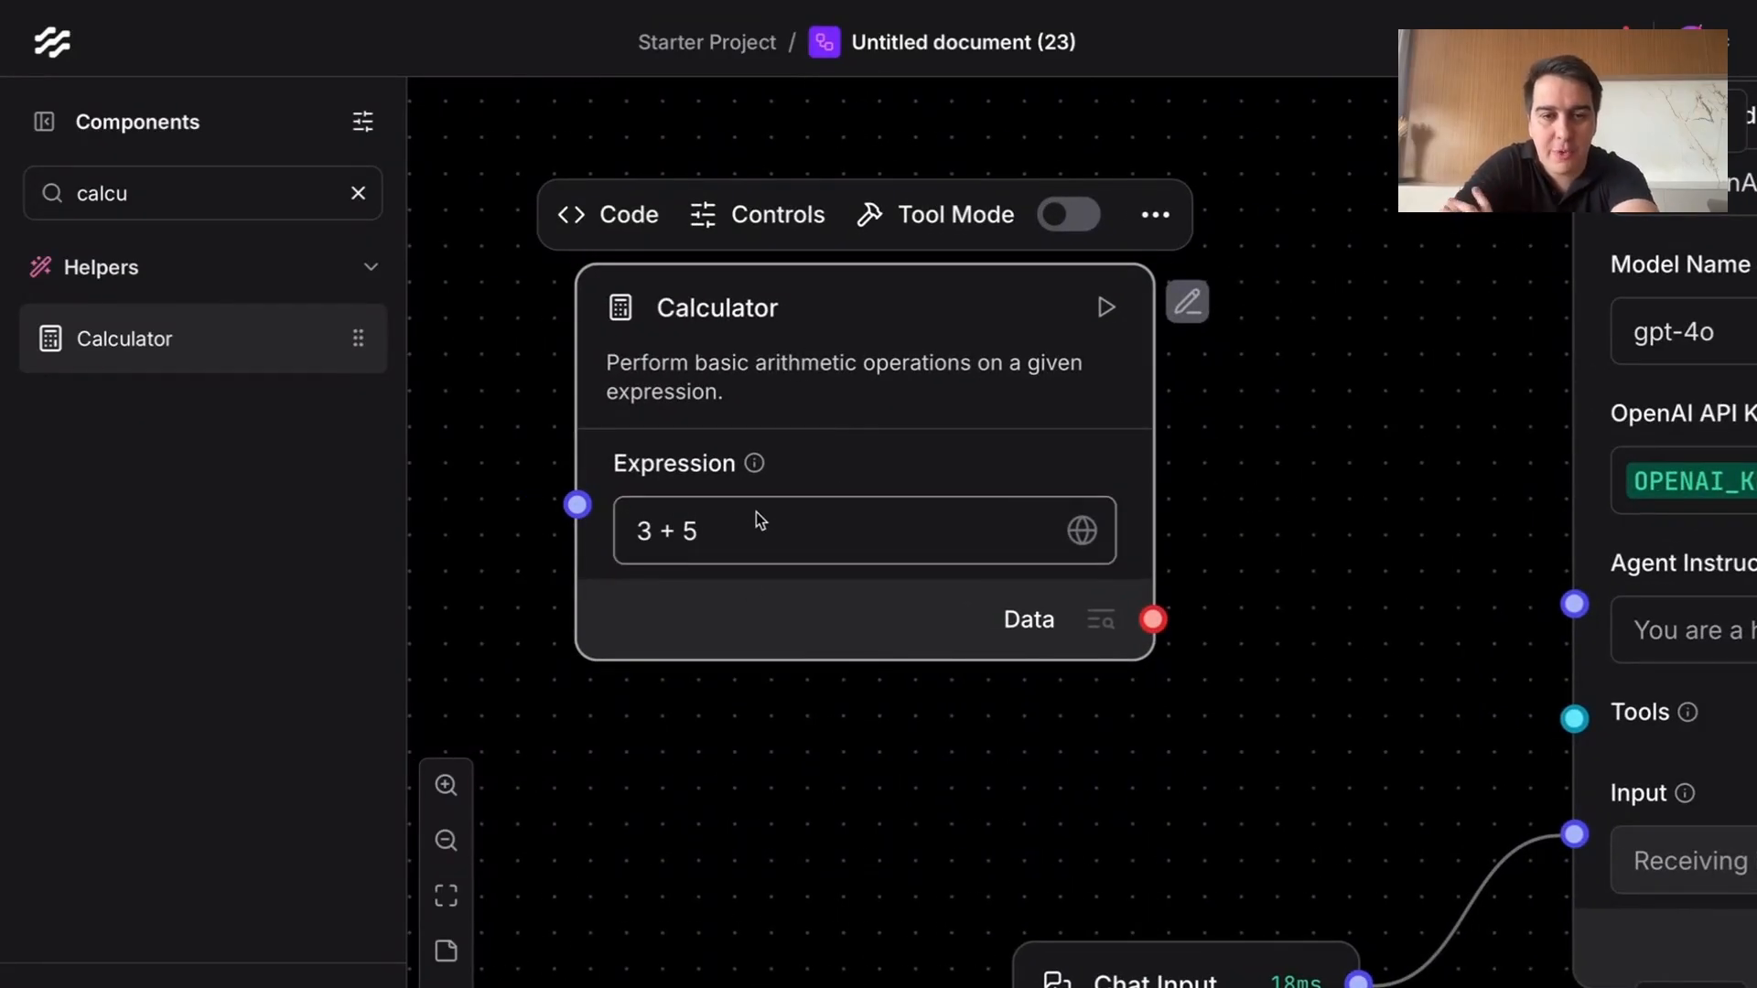
drag(633, 530, 715, 531)
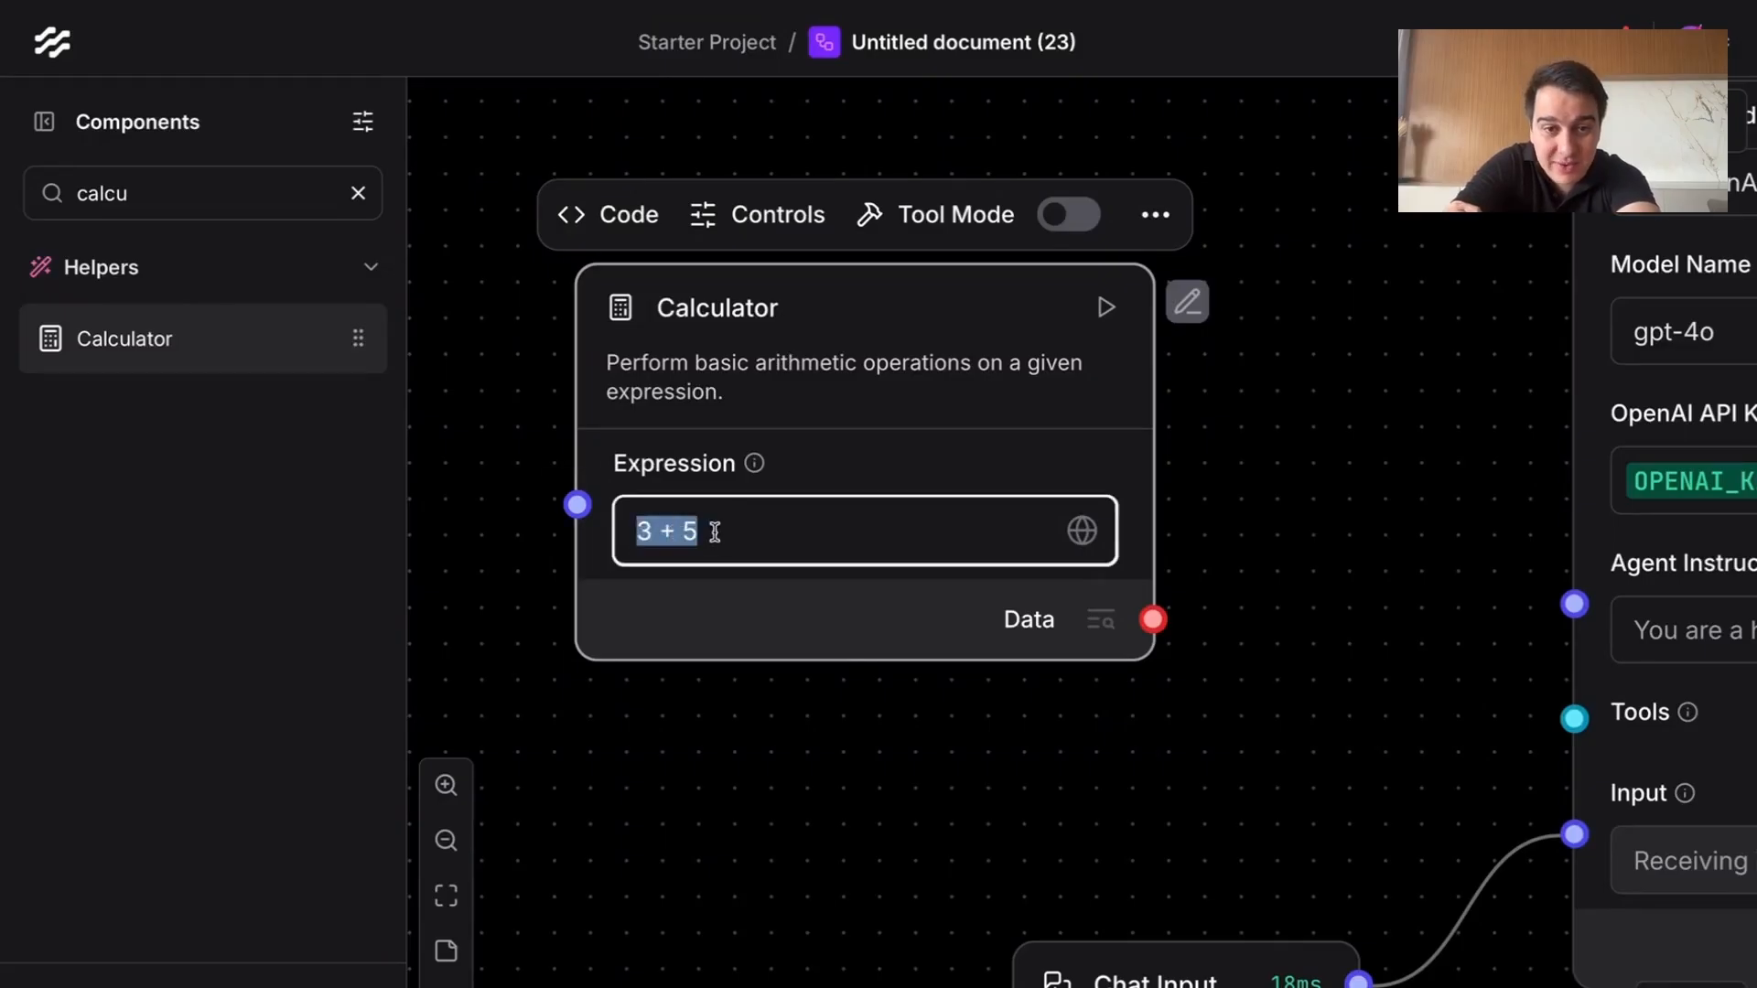
click(831, 537)
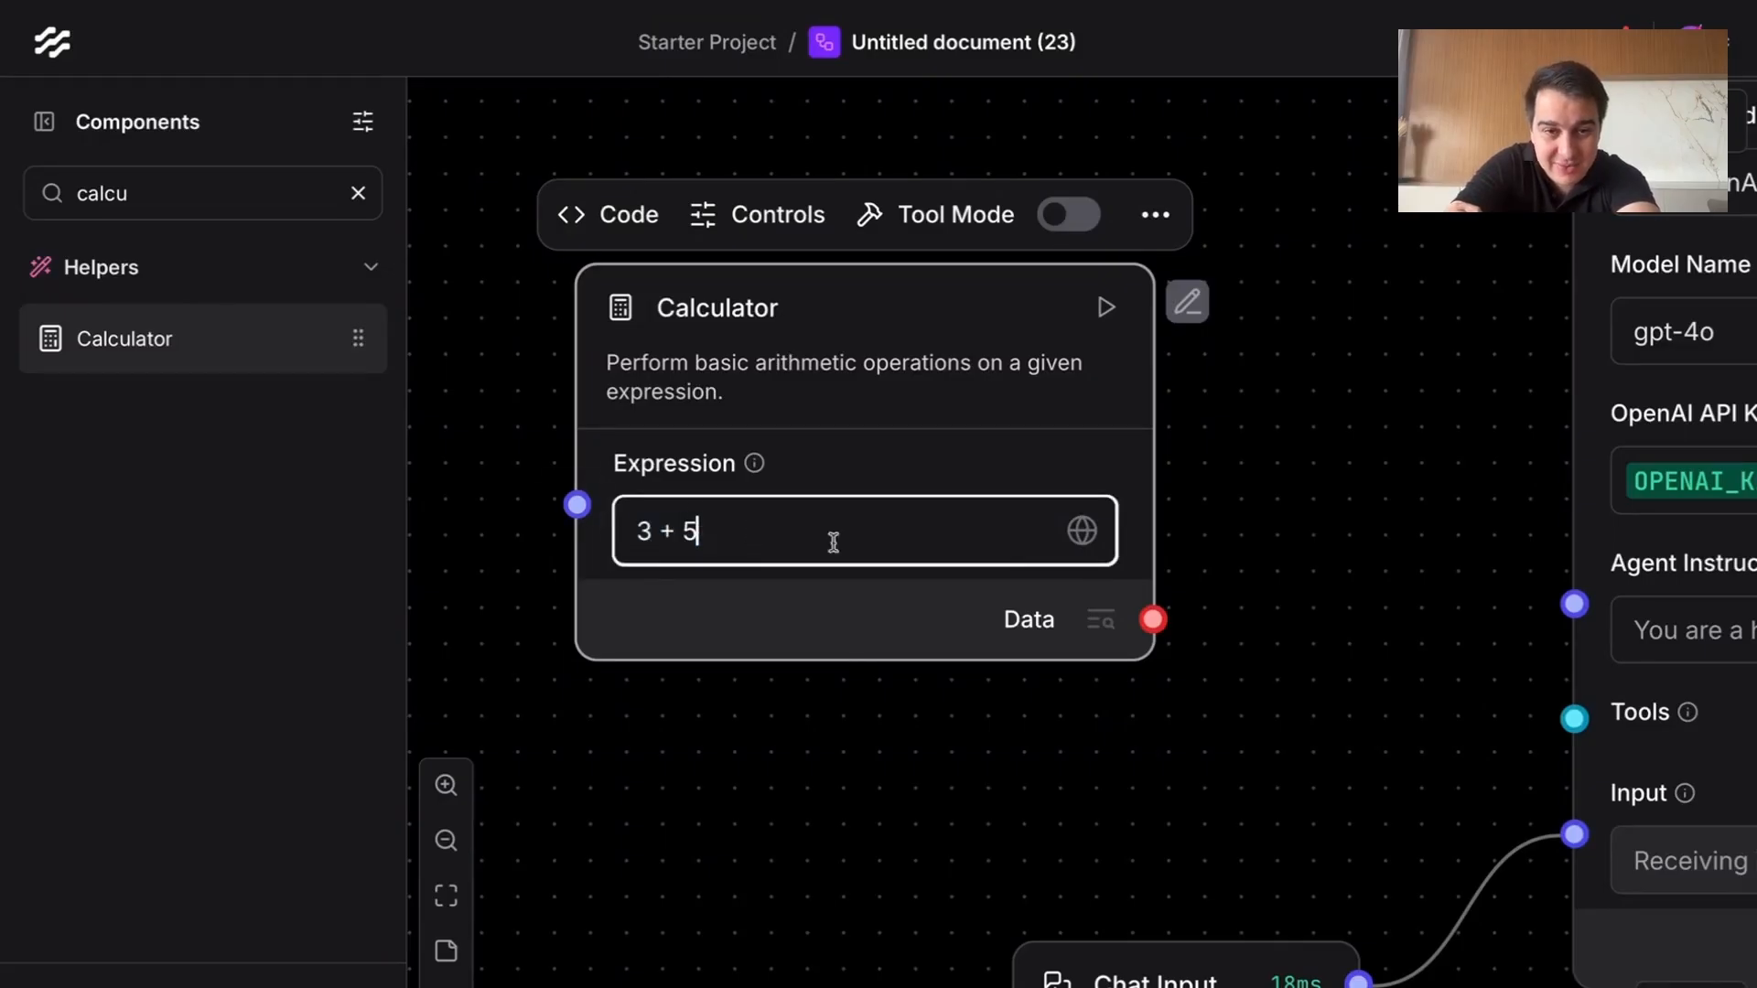
click(1105, 307)
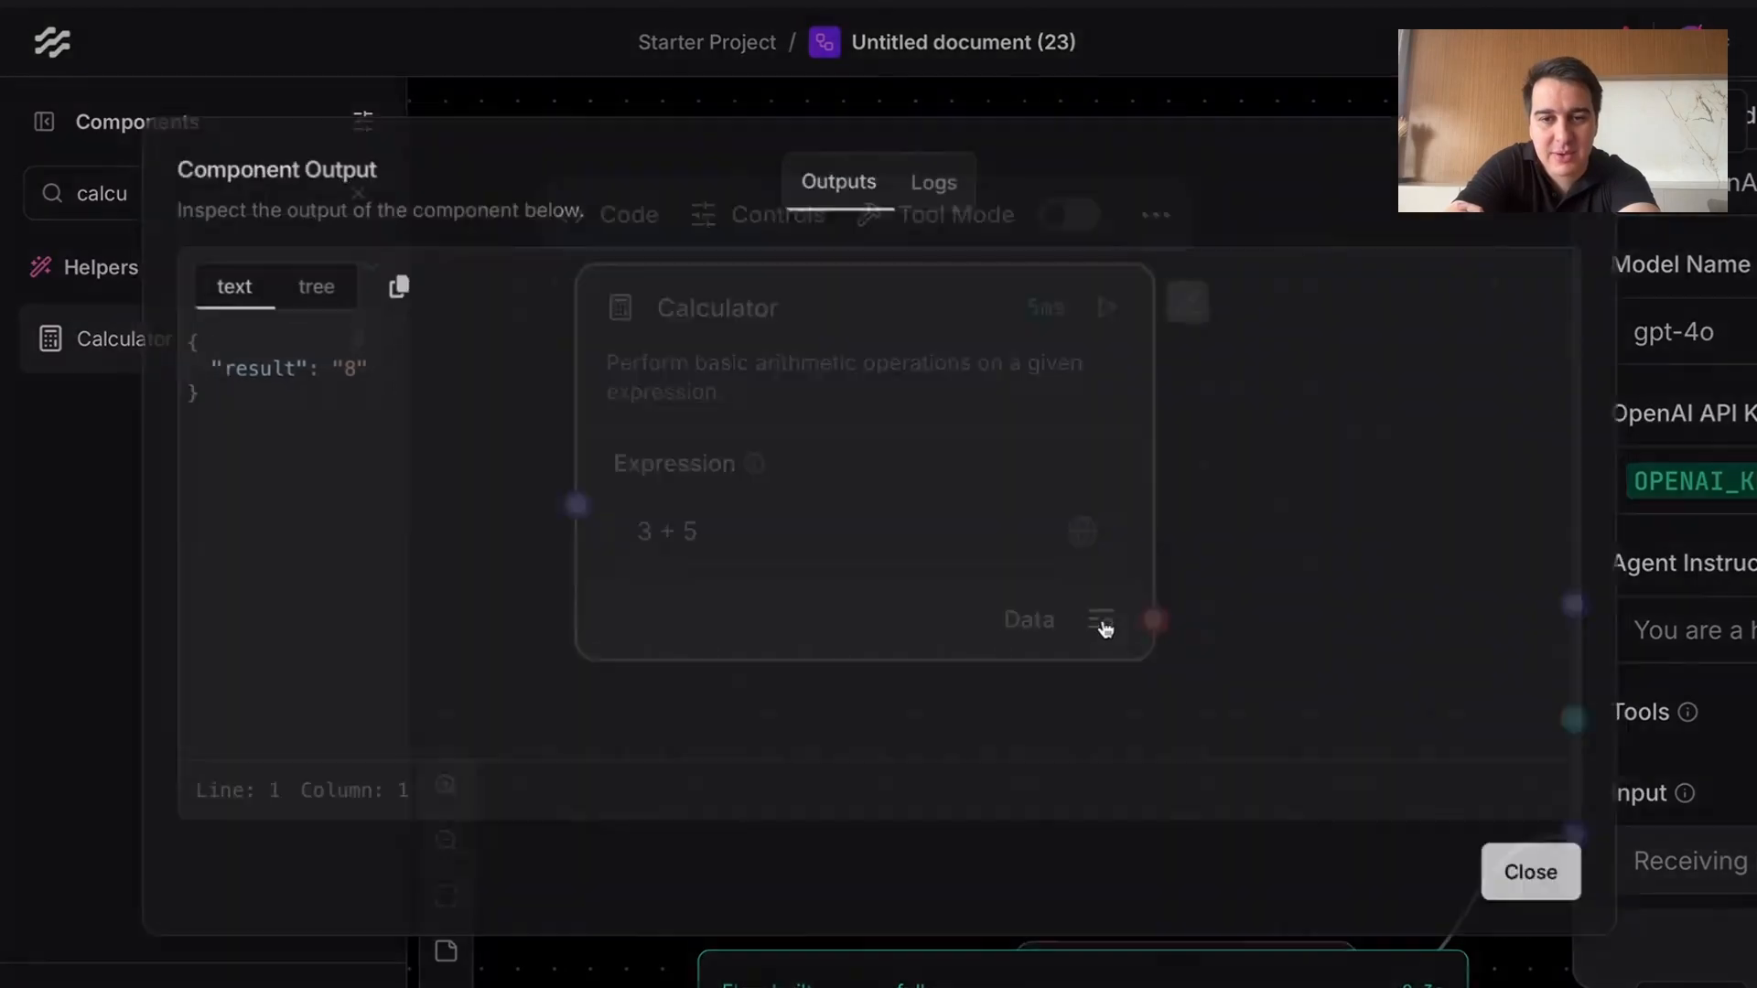
Step: Inspect the Calculator component's output and close the output view
click(1099, 624)
drag(402, 366, 191, 366)
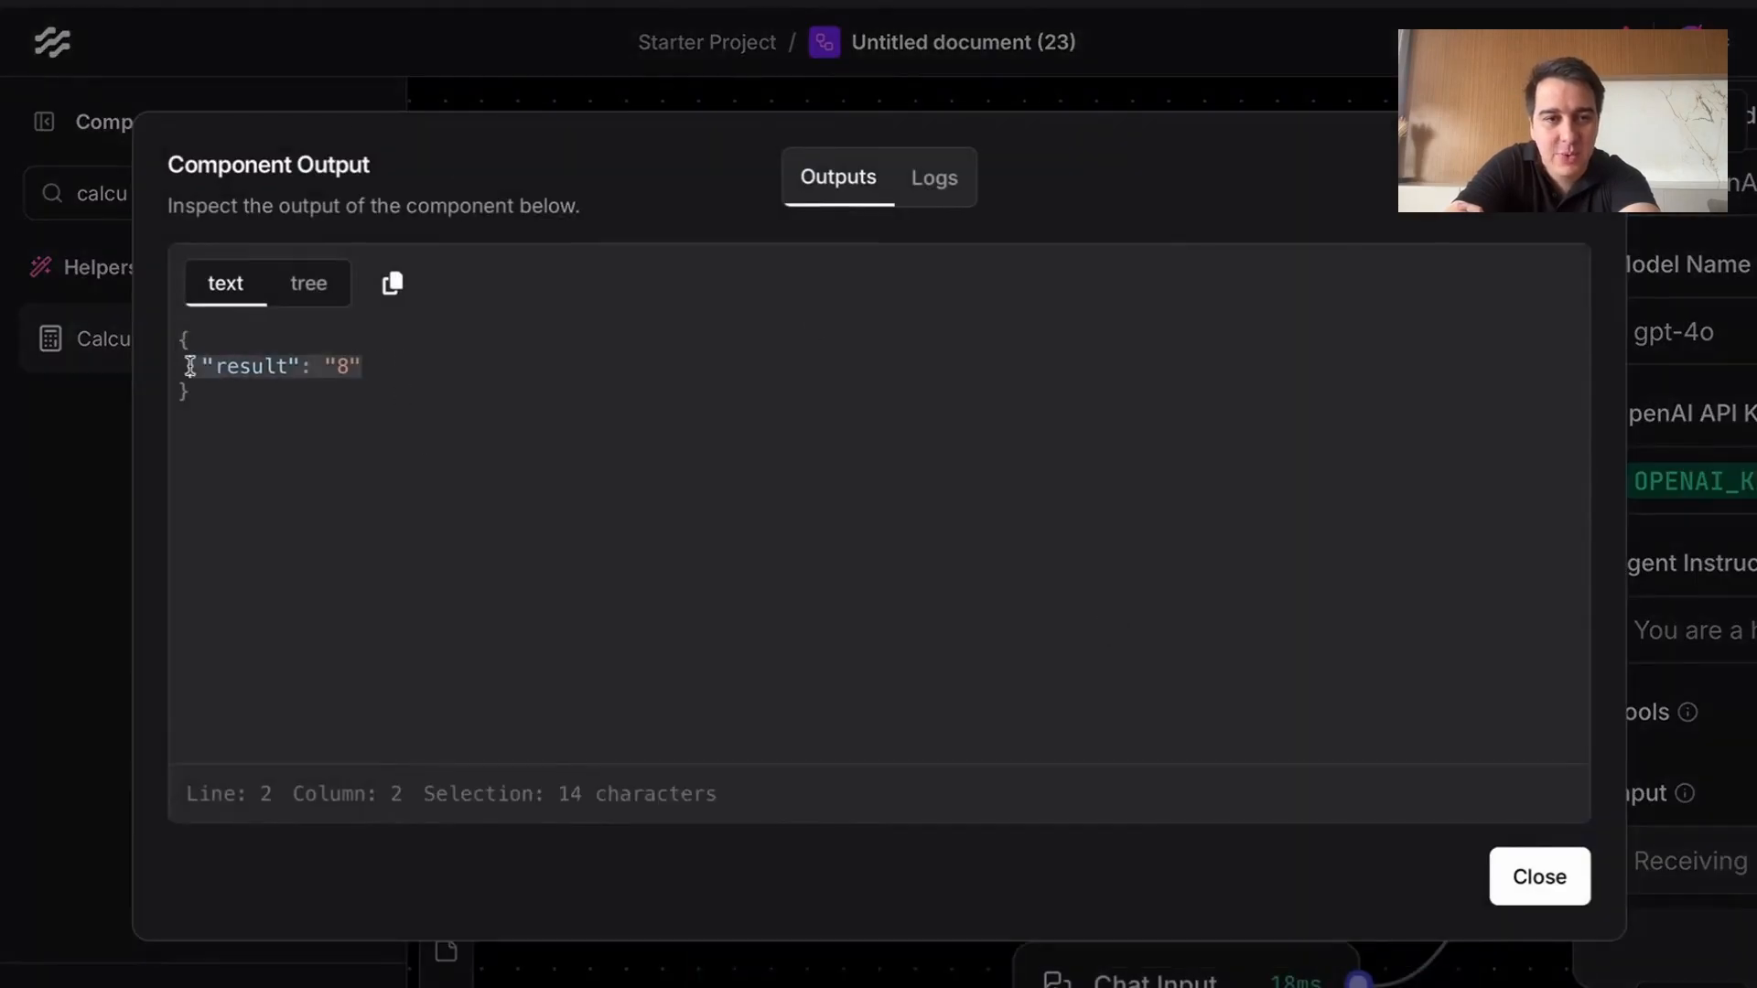
key(Escape)
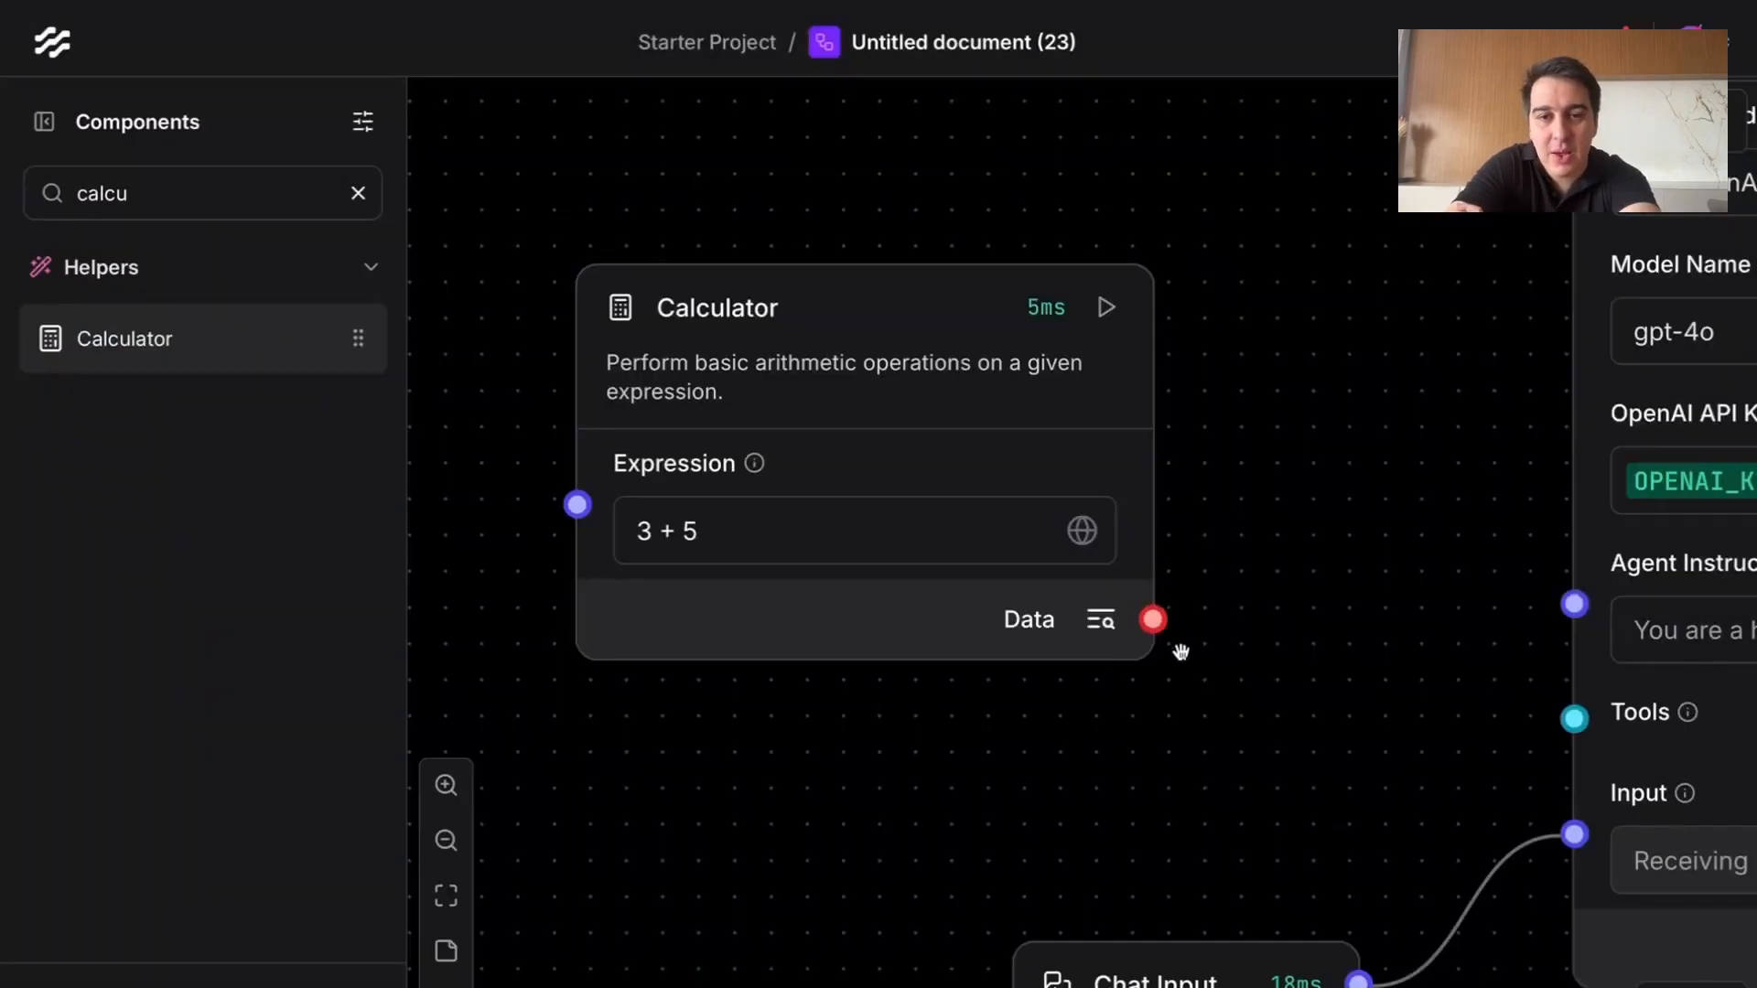
Step: Try to connect the Calculator's Data output to the Agent's Tools input
click(855, 309)
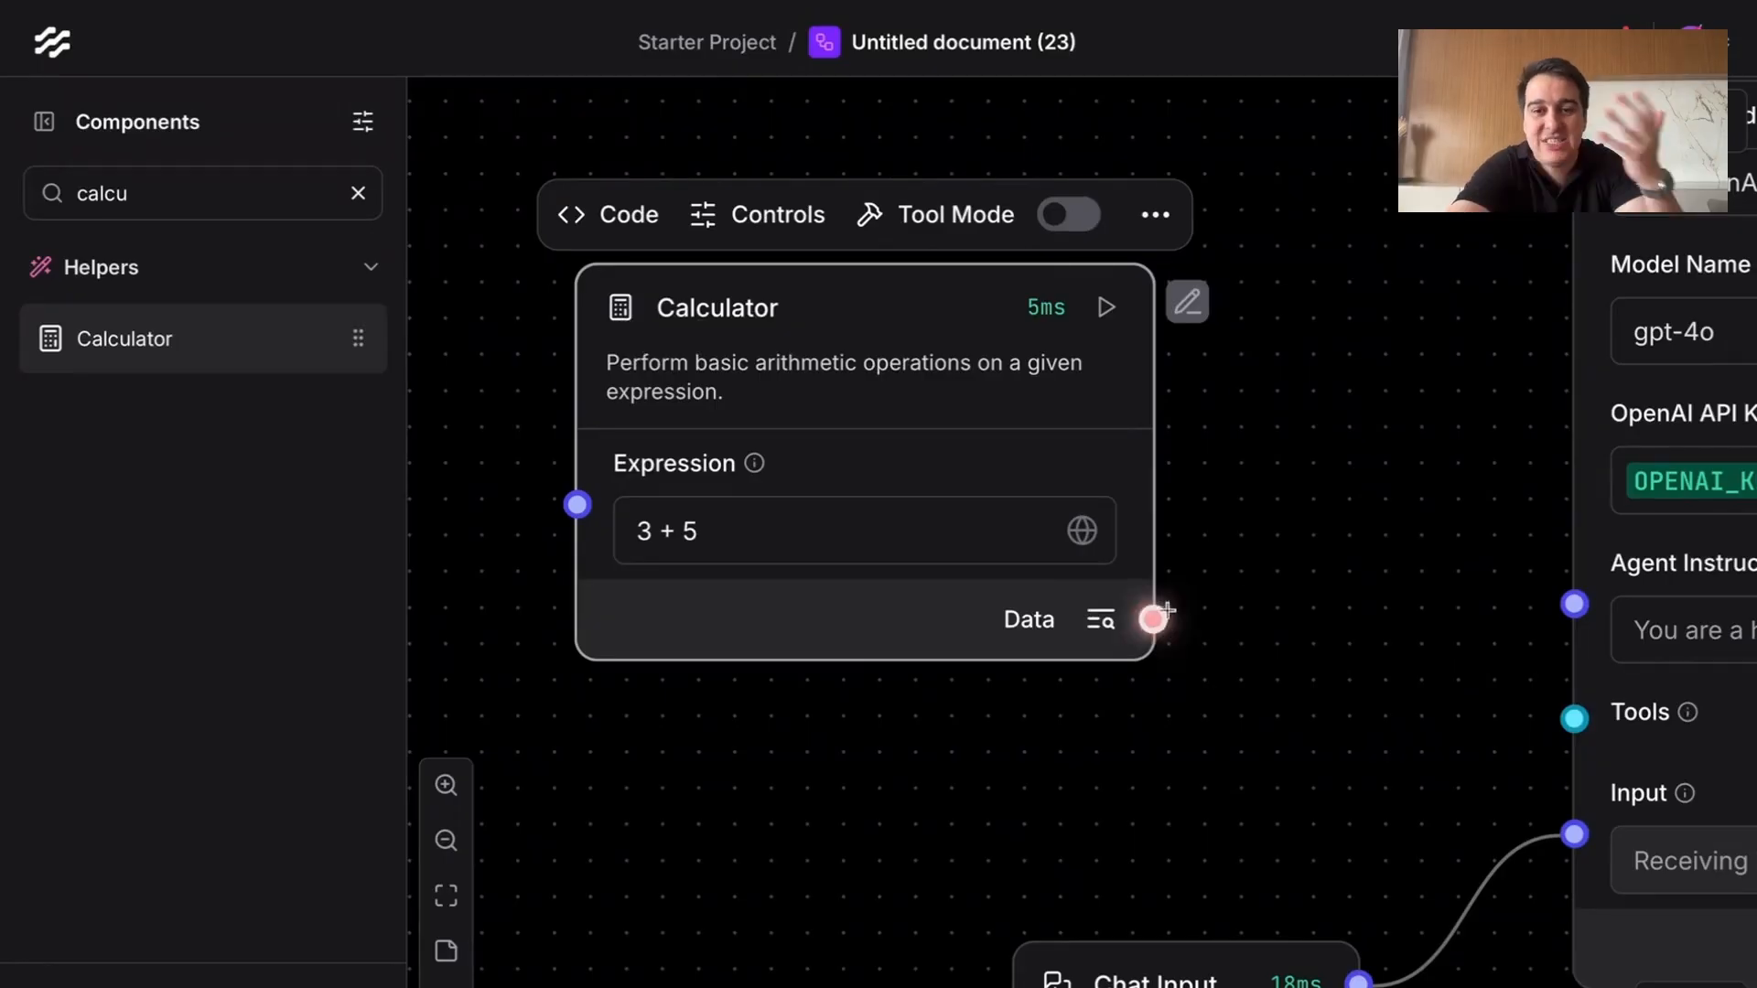
drag(1152, 620, 1353, 739)
drag(1165, 762, 1039, 662)
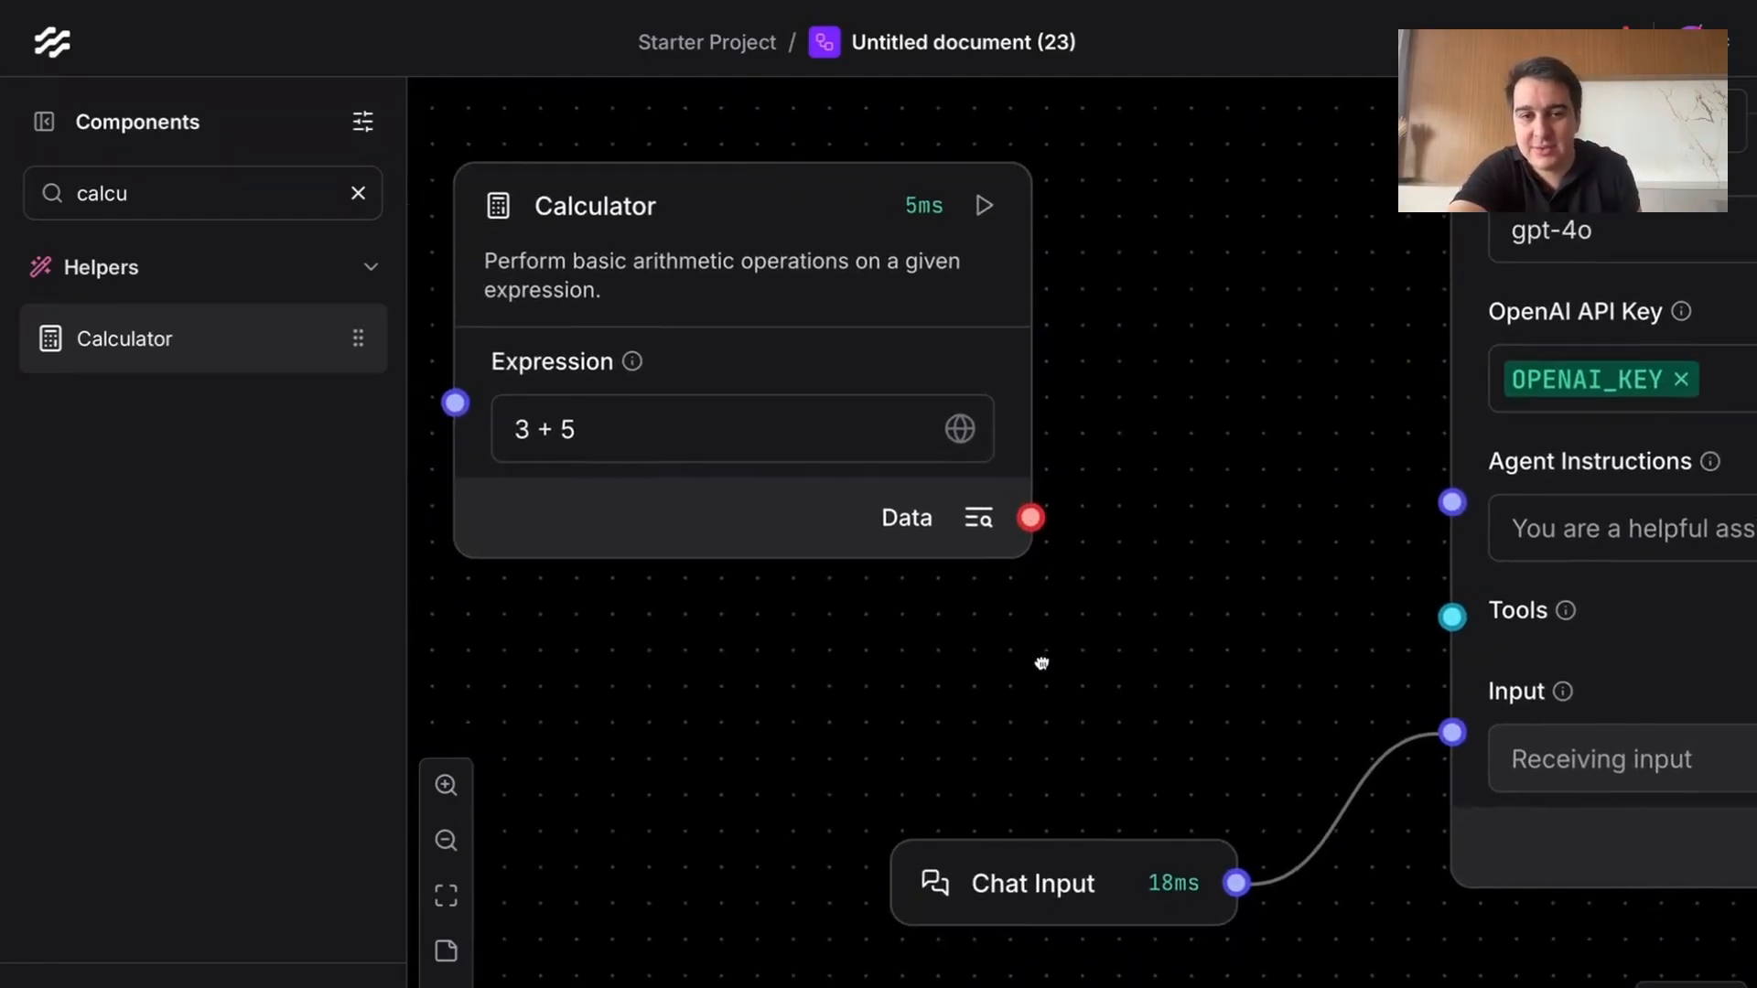
scroll(1034, 659, down, 3)
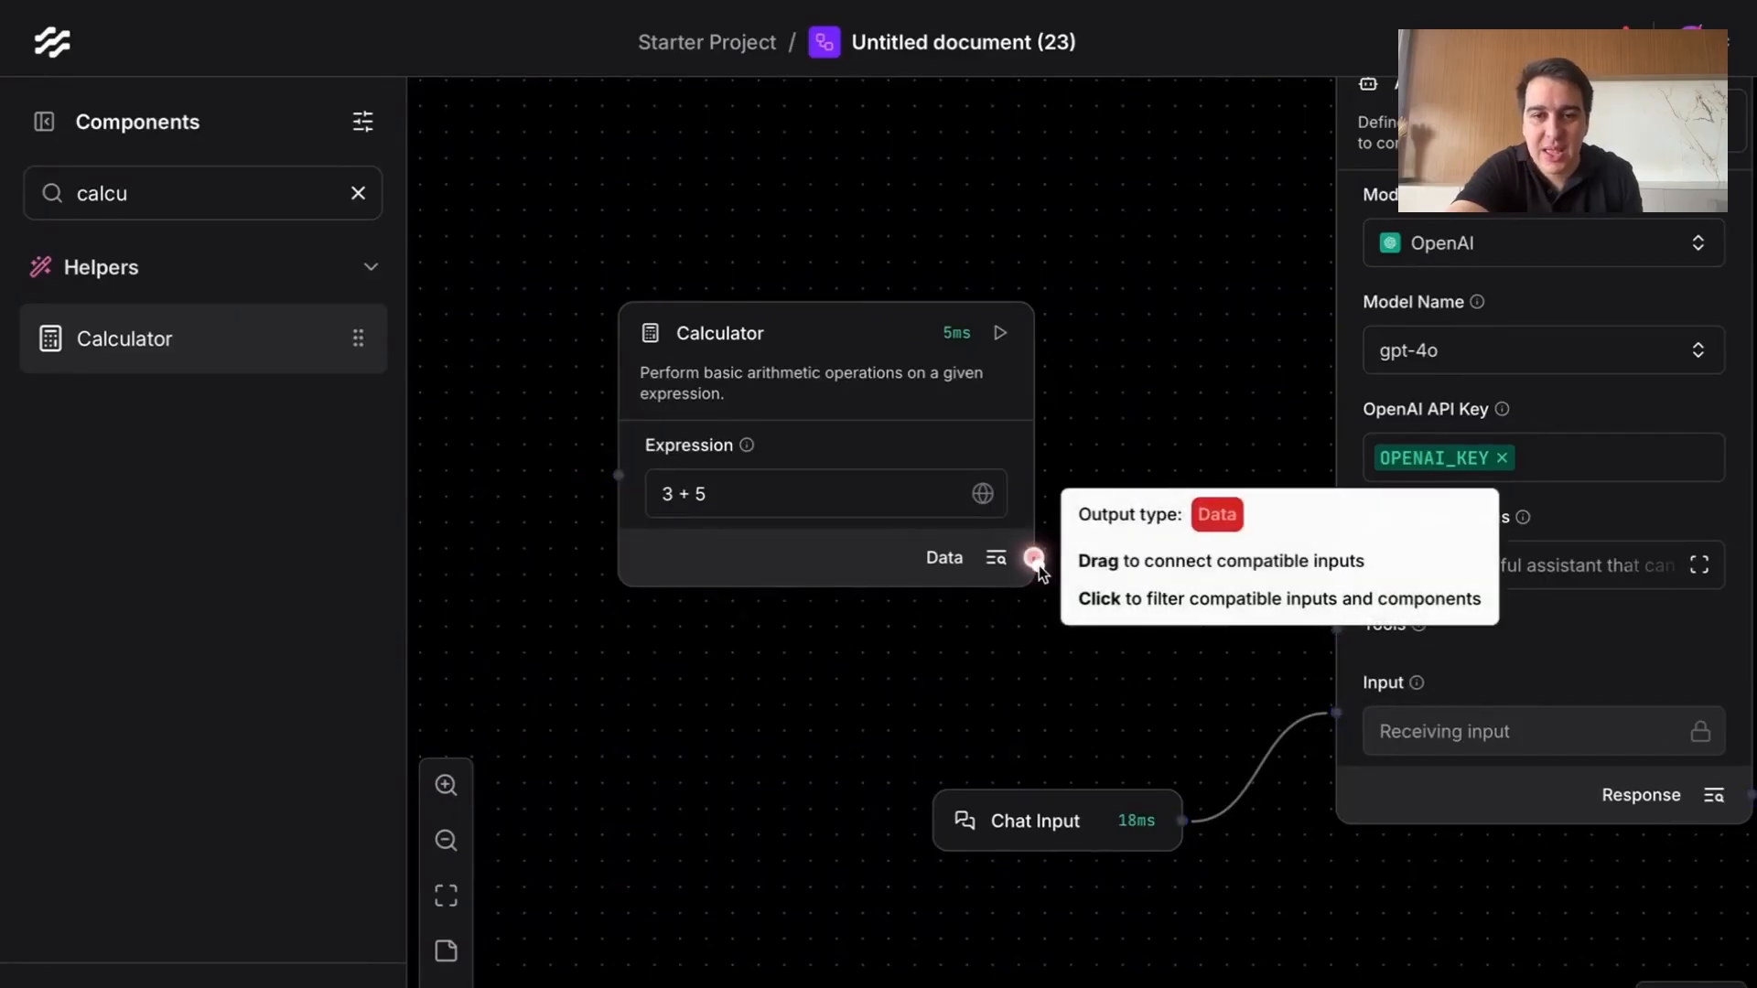
drag(1034, 559, 1283, 651)
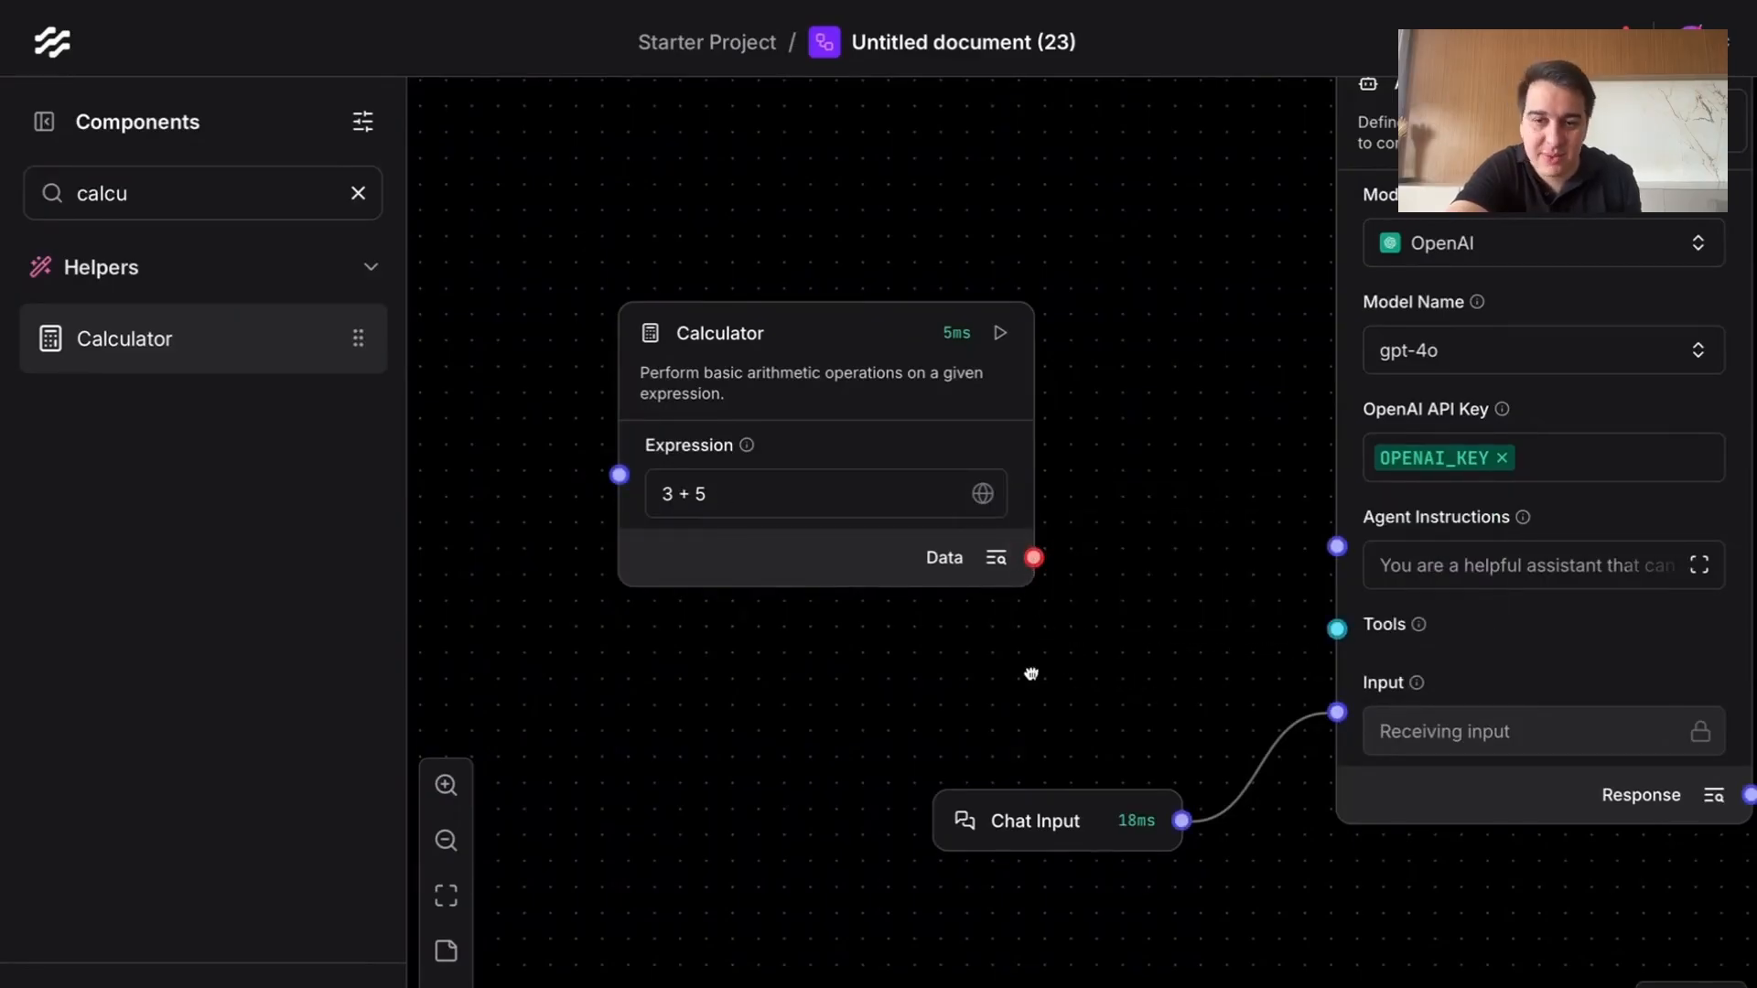
Step: Turn on Tool Mode for the Calculator and connect its Toolset output to the Agent's Tools input
click(875, 388)
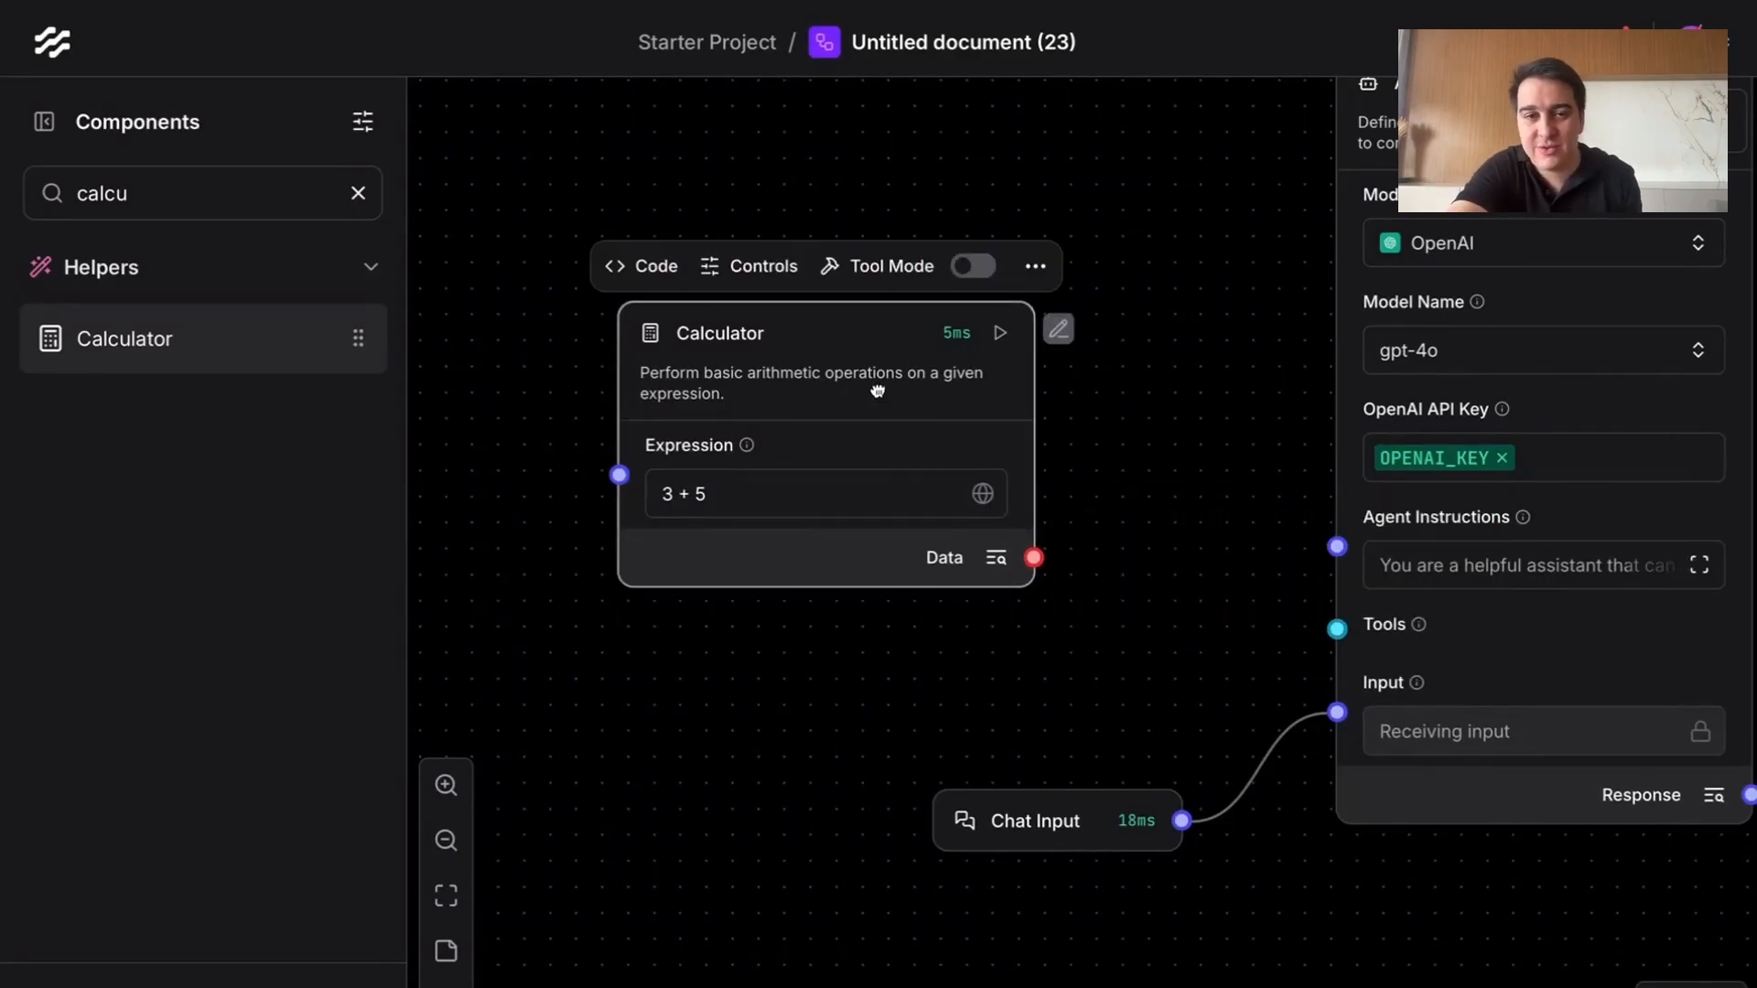
click(974, 282)
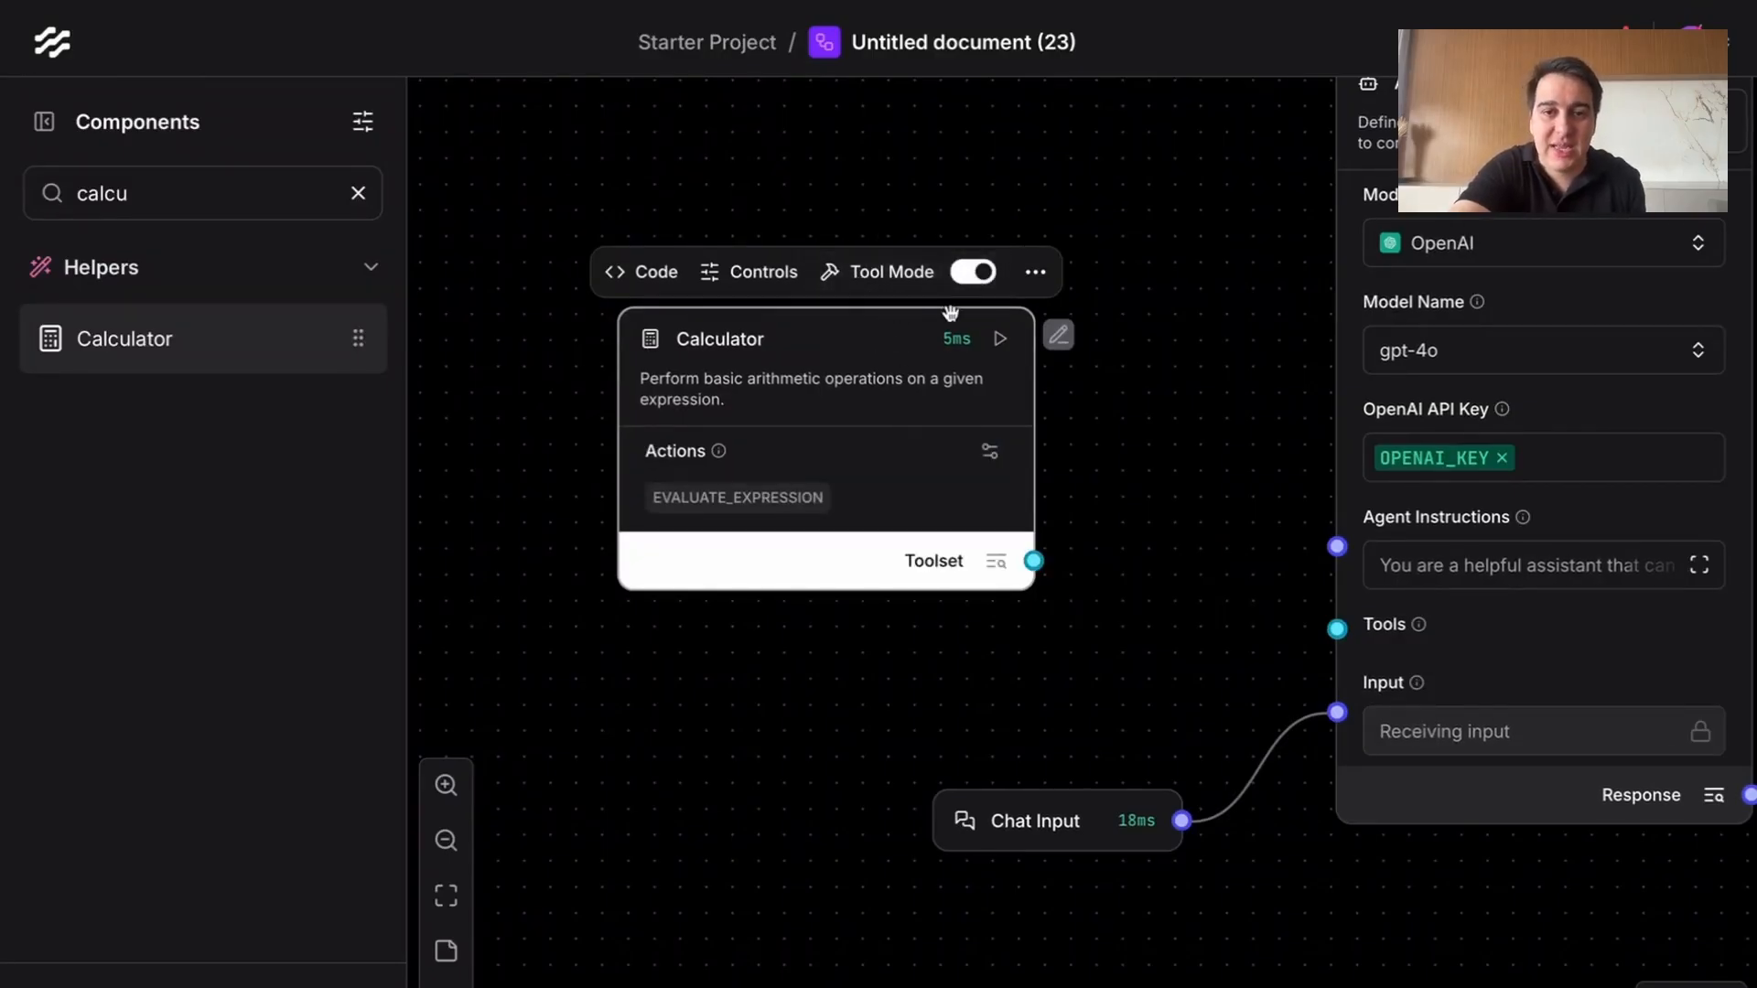
drag(1033, 560, 1337, 629)
scroll(1145, 673, down, 3)
drag(1144, 672, 973, 668)
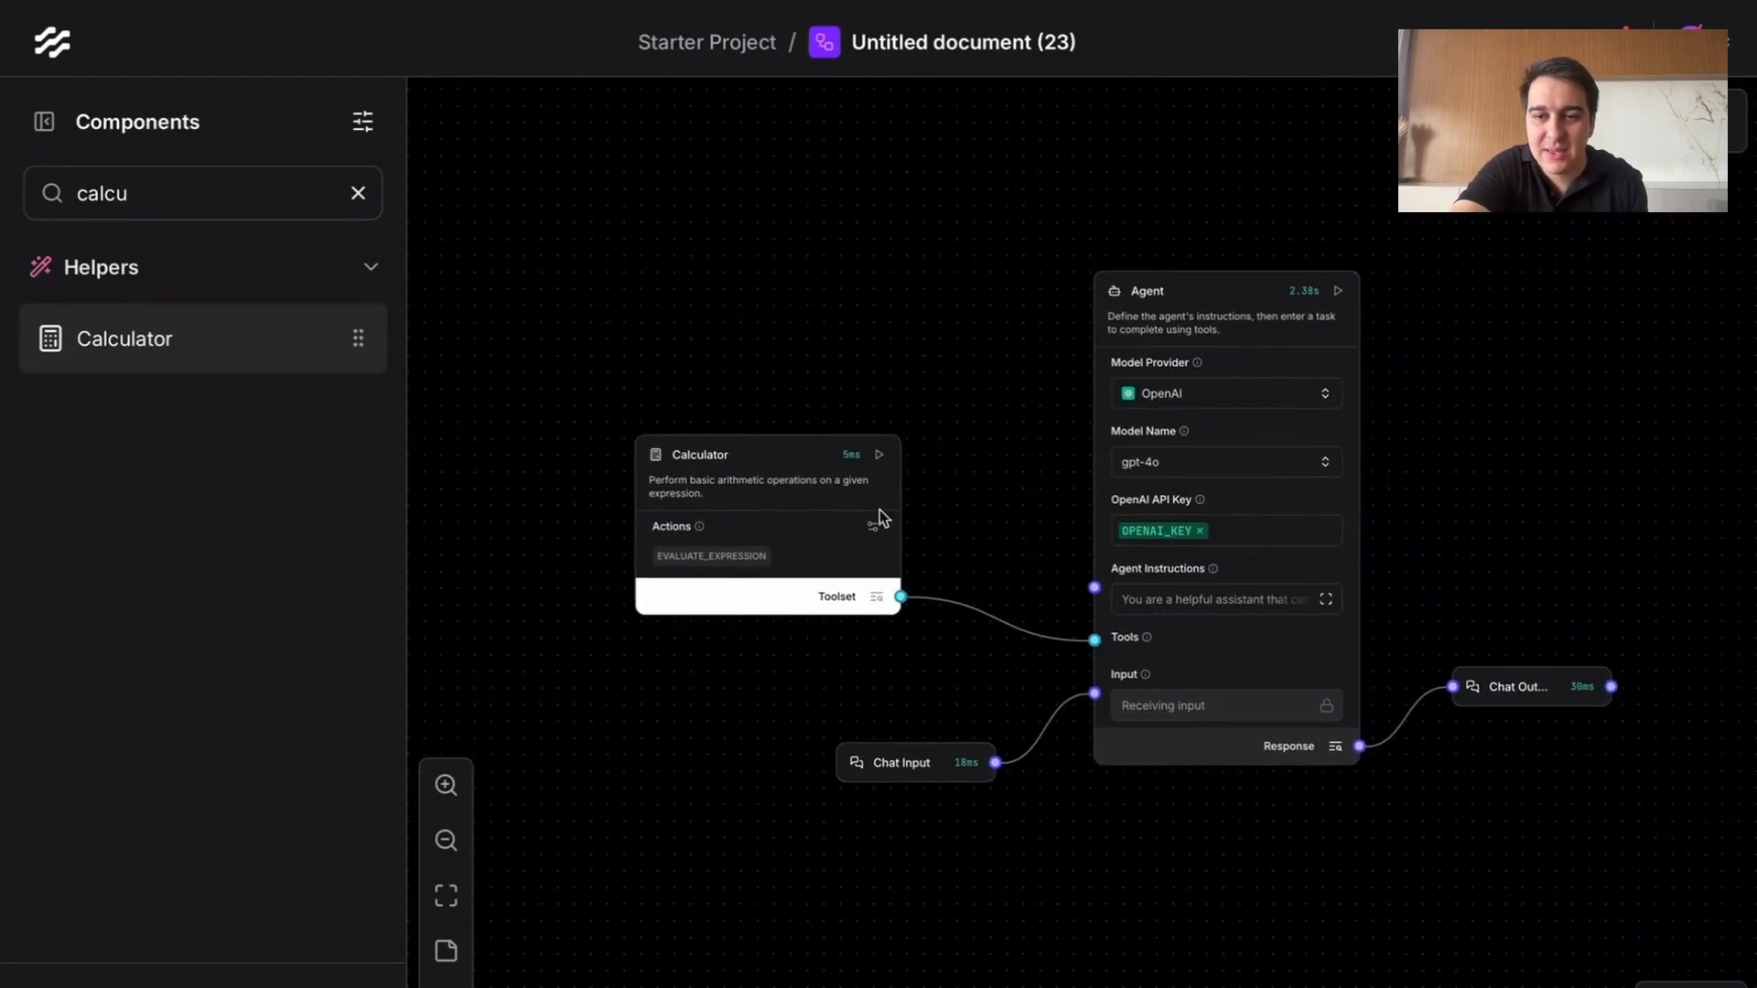
click(1542, 121)
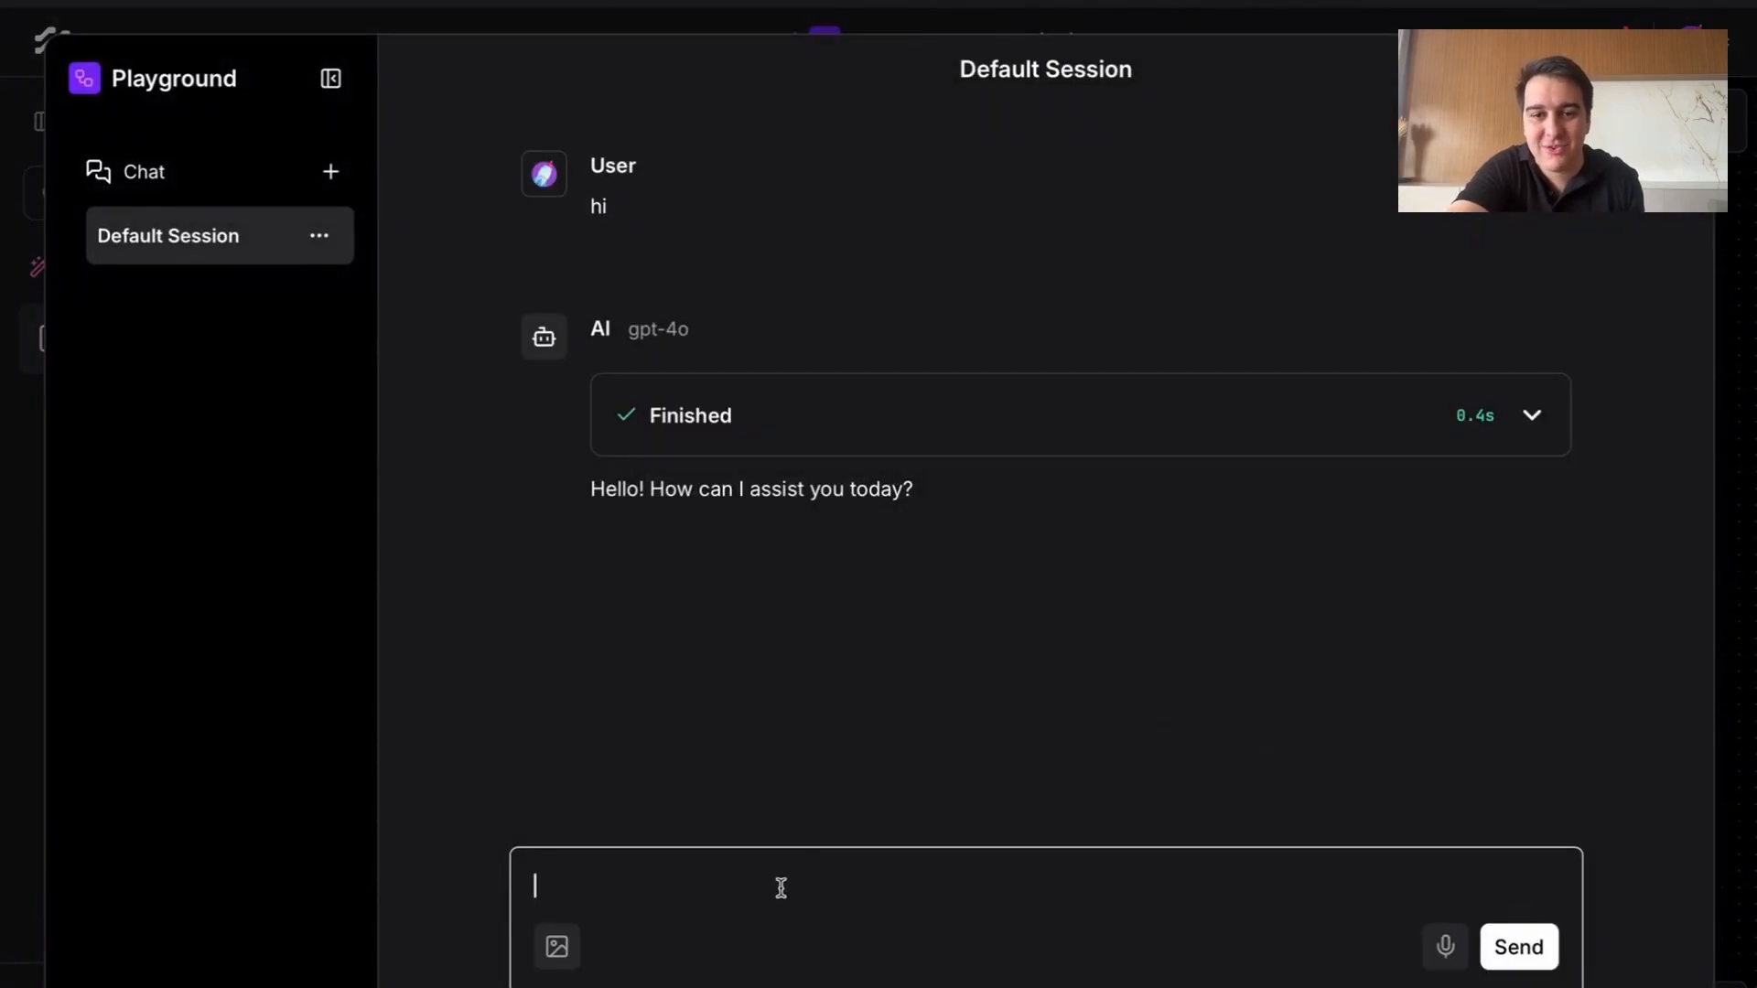
text(h)
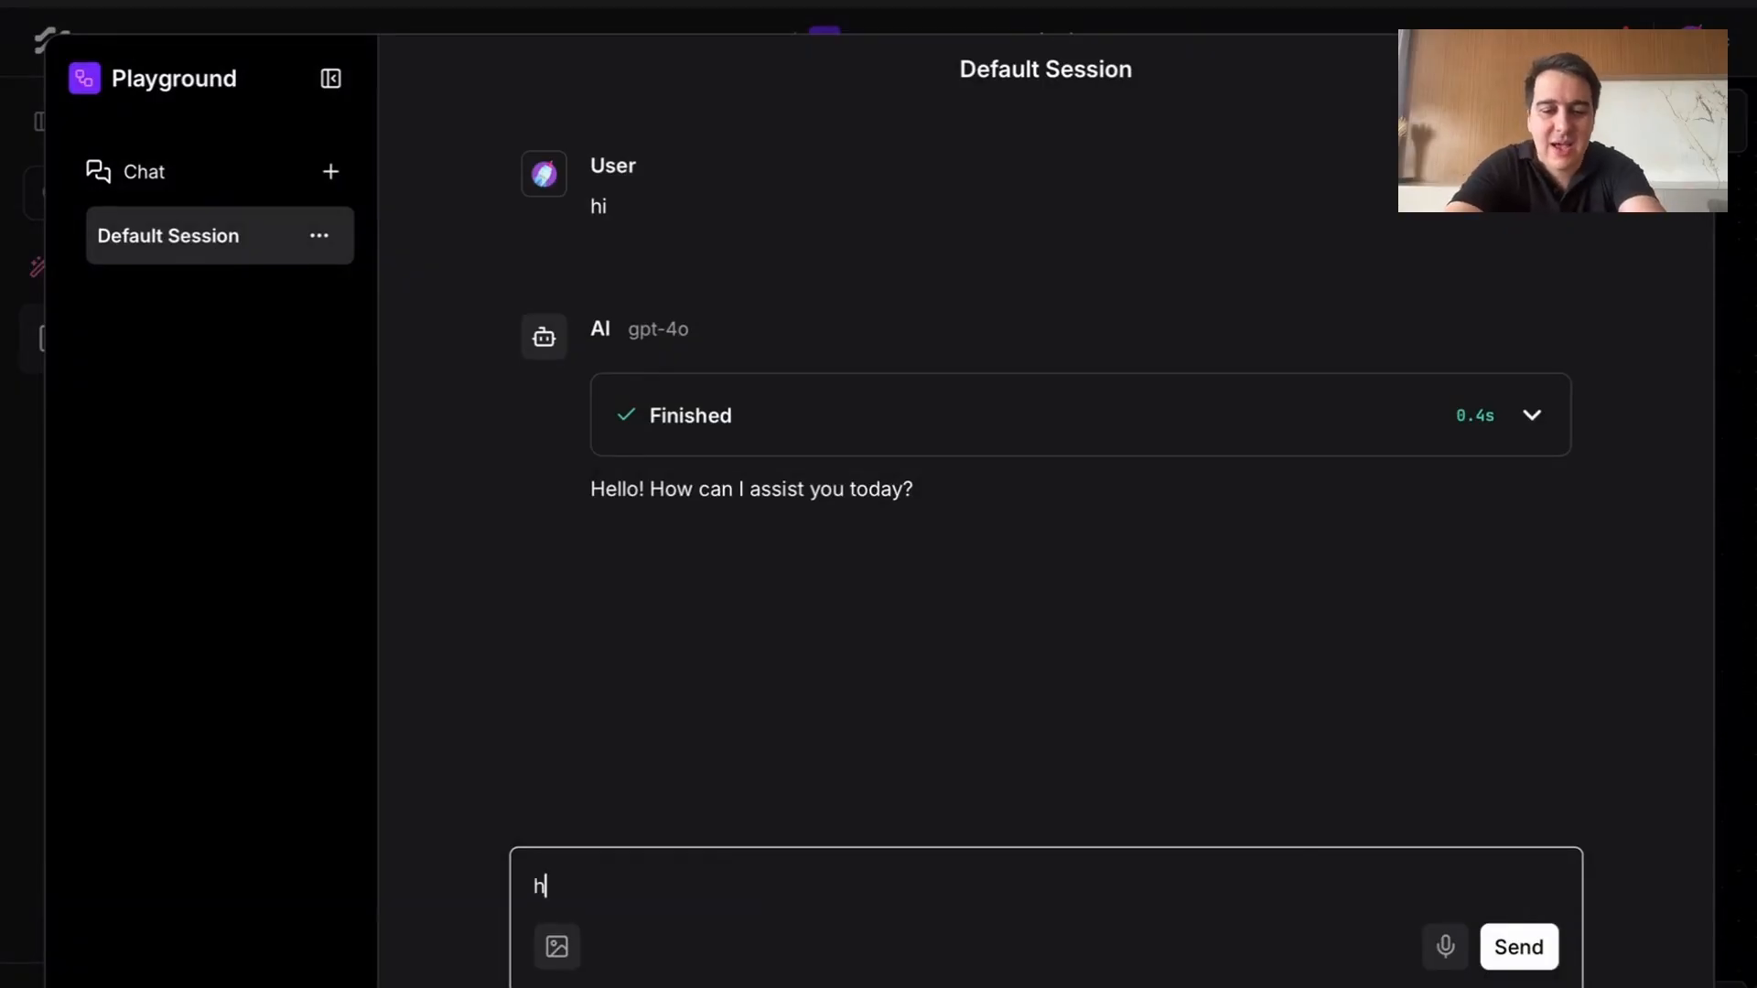
text(ow much is )
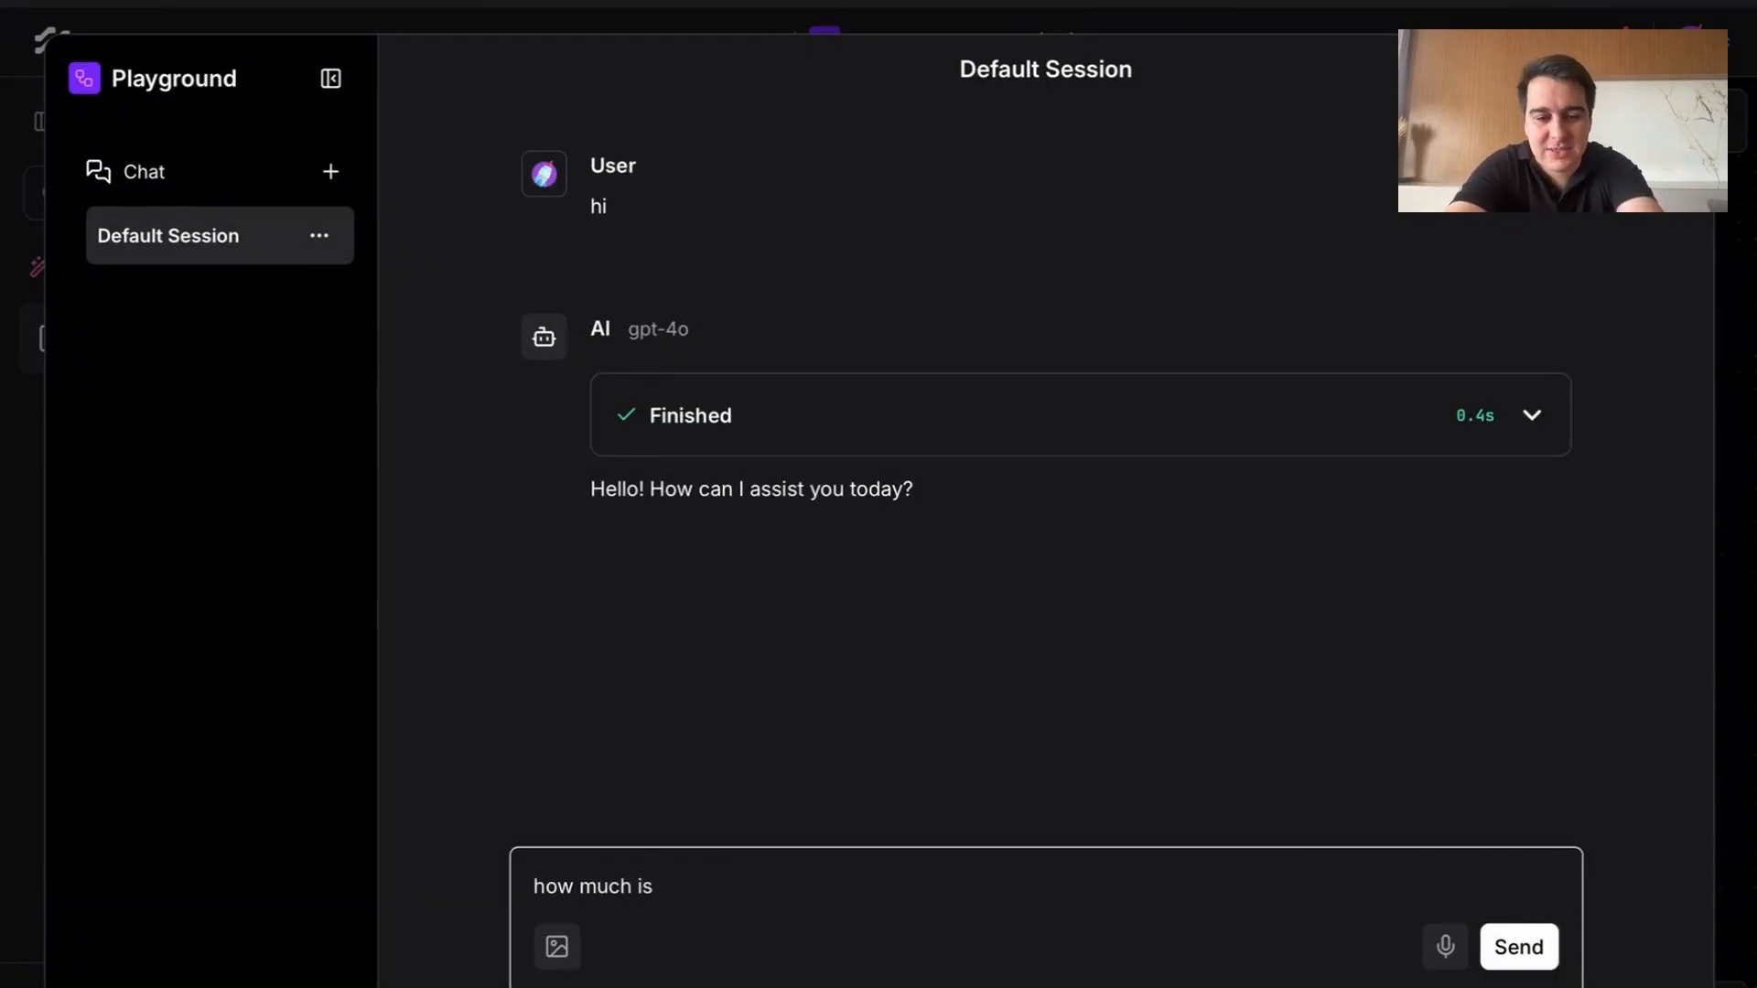
text( 472048370943832 **)
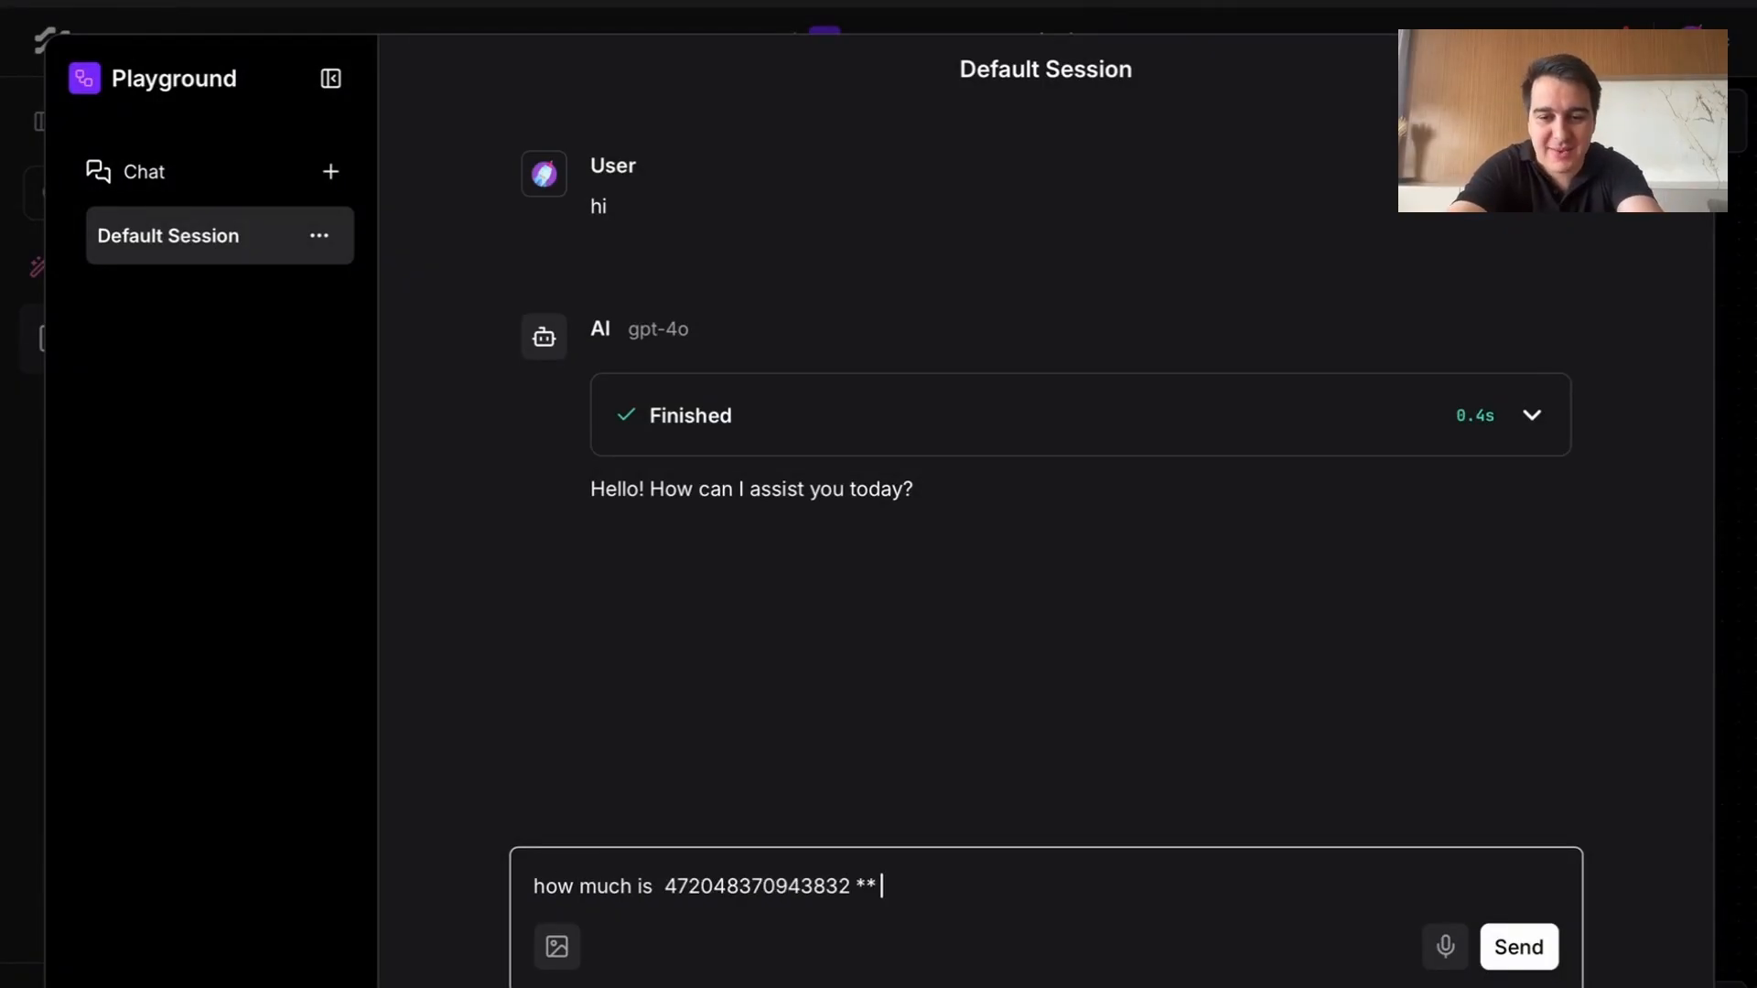
text(238983)
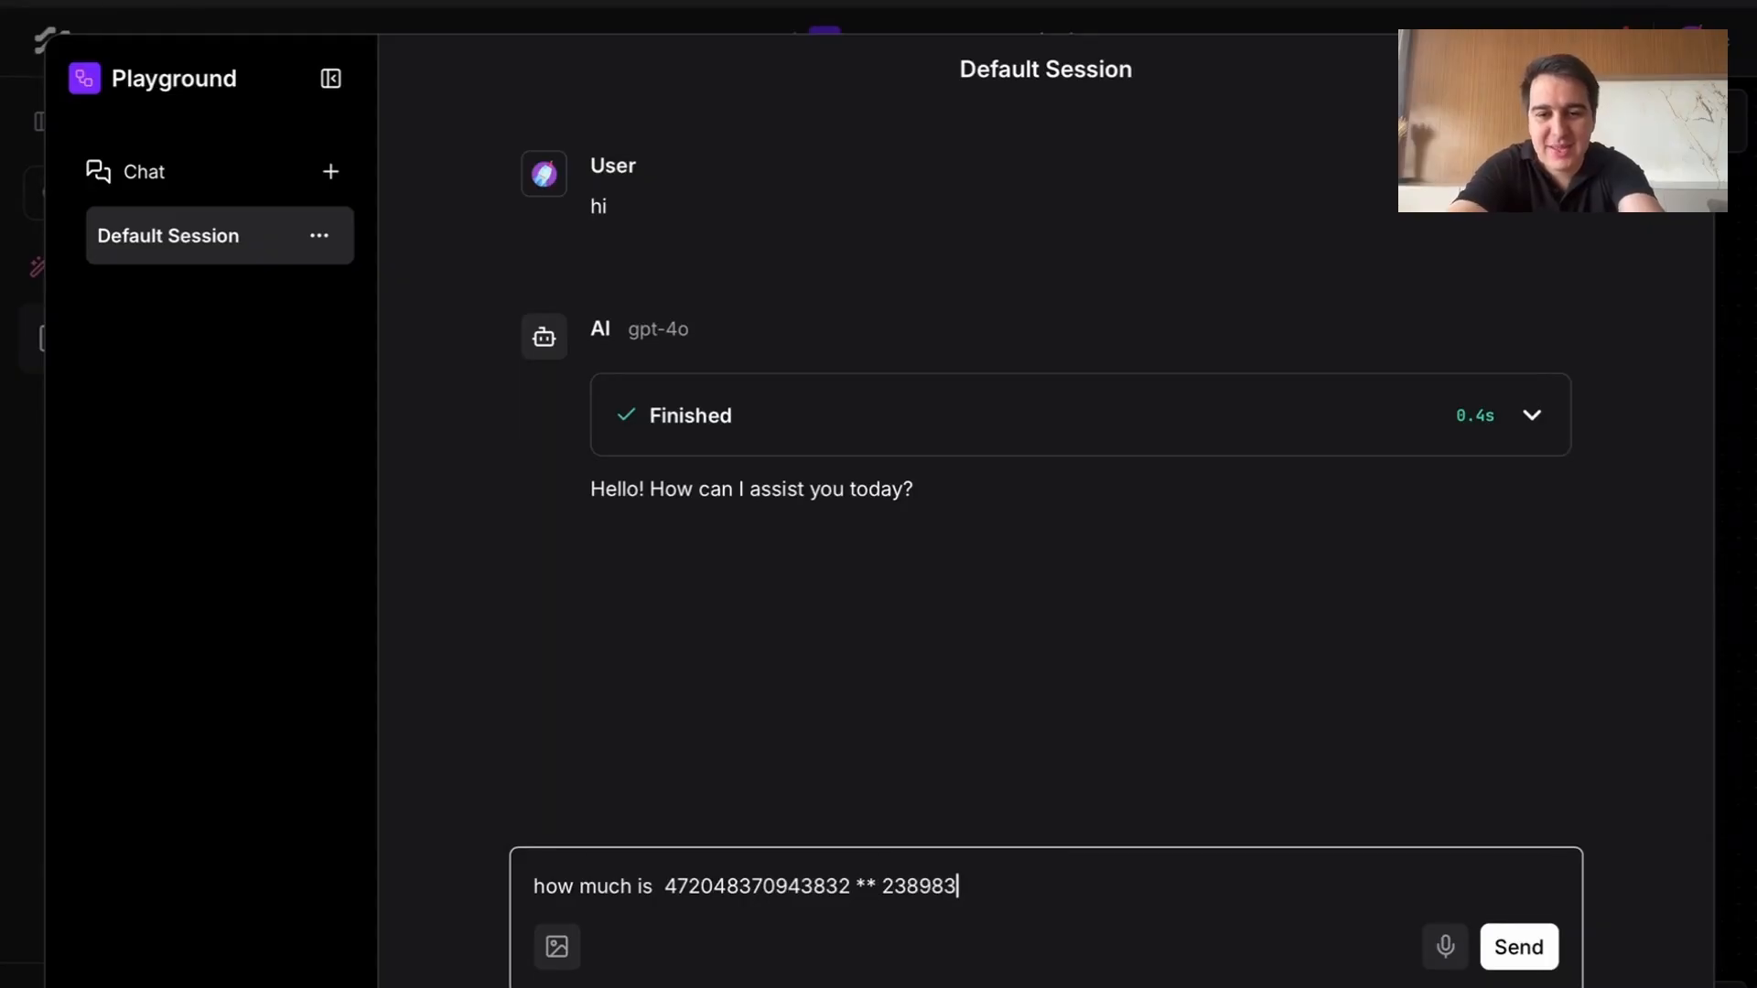
click(873, 881)
key(BackSpace)
key(BackSpace)
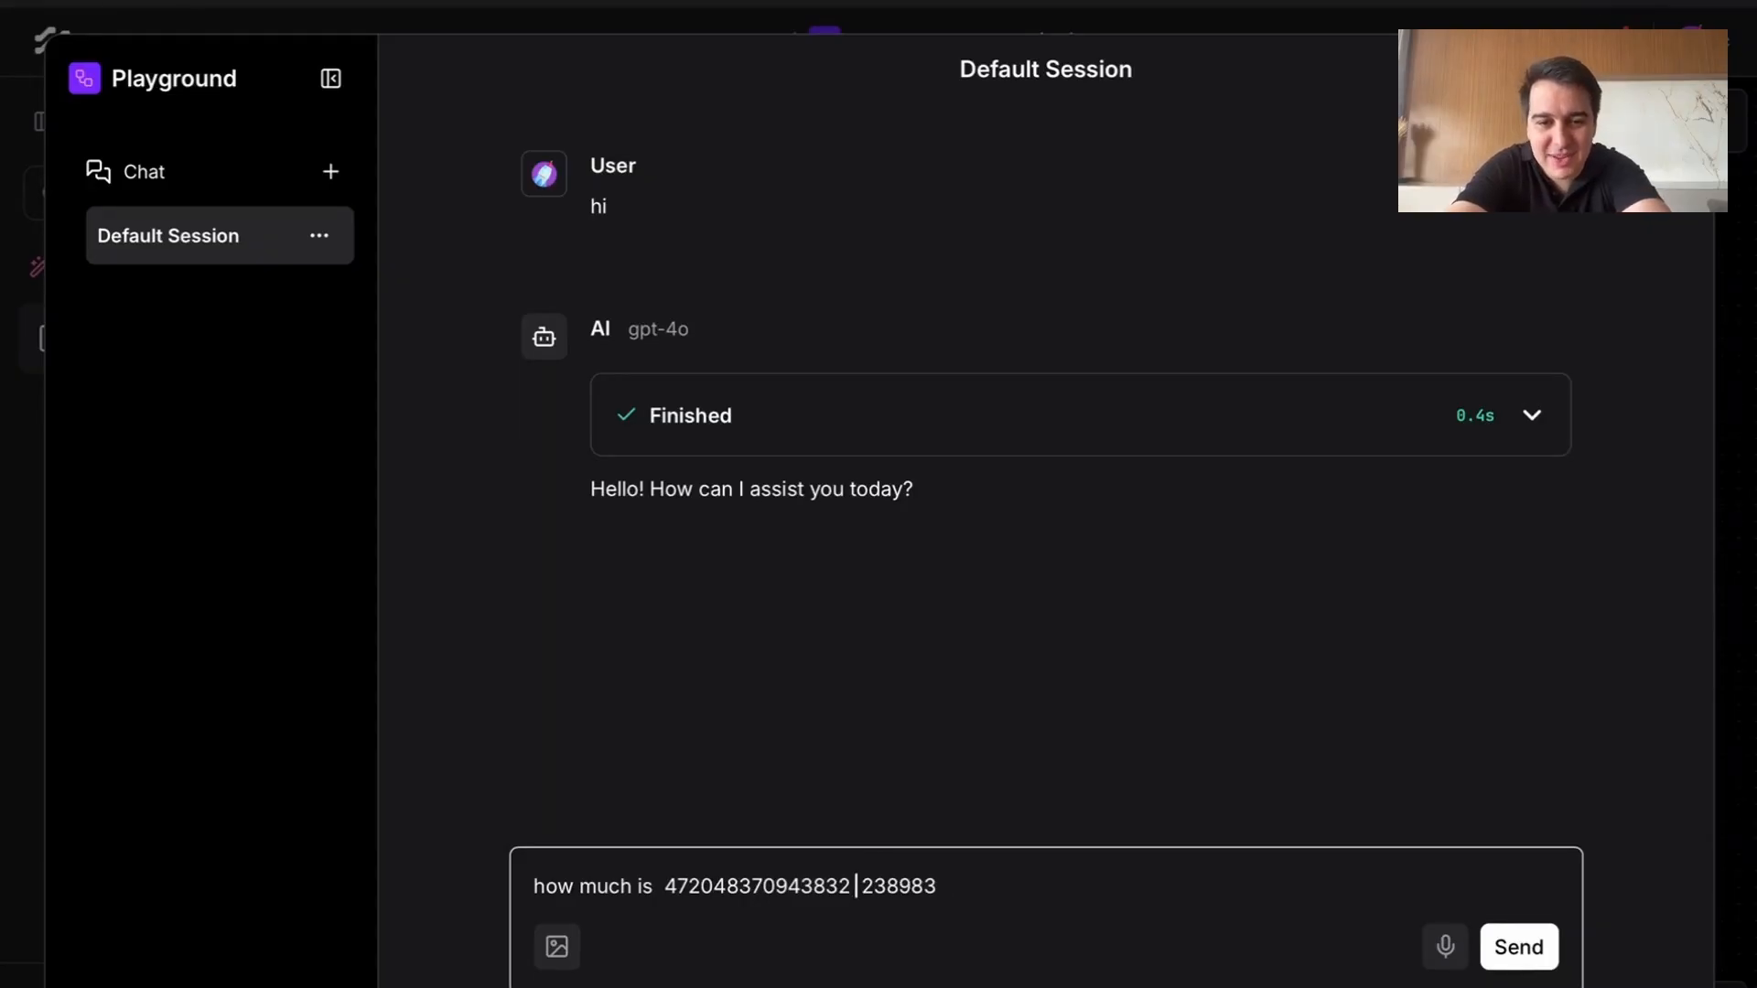
text(times)
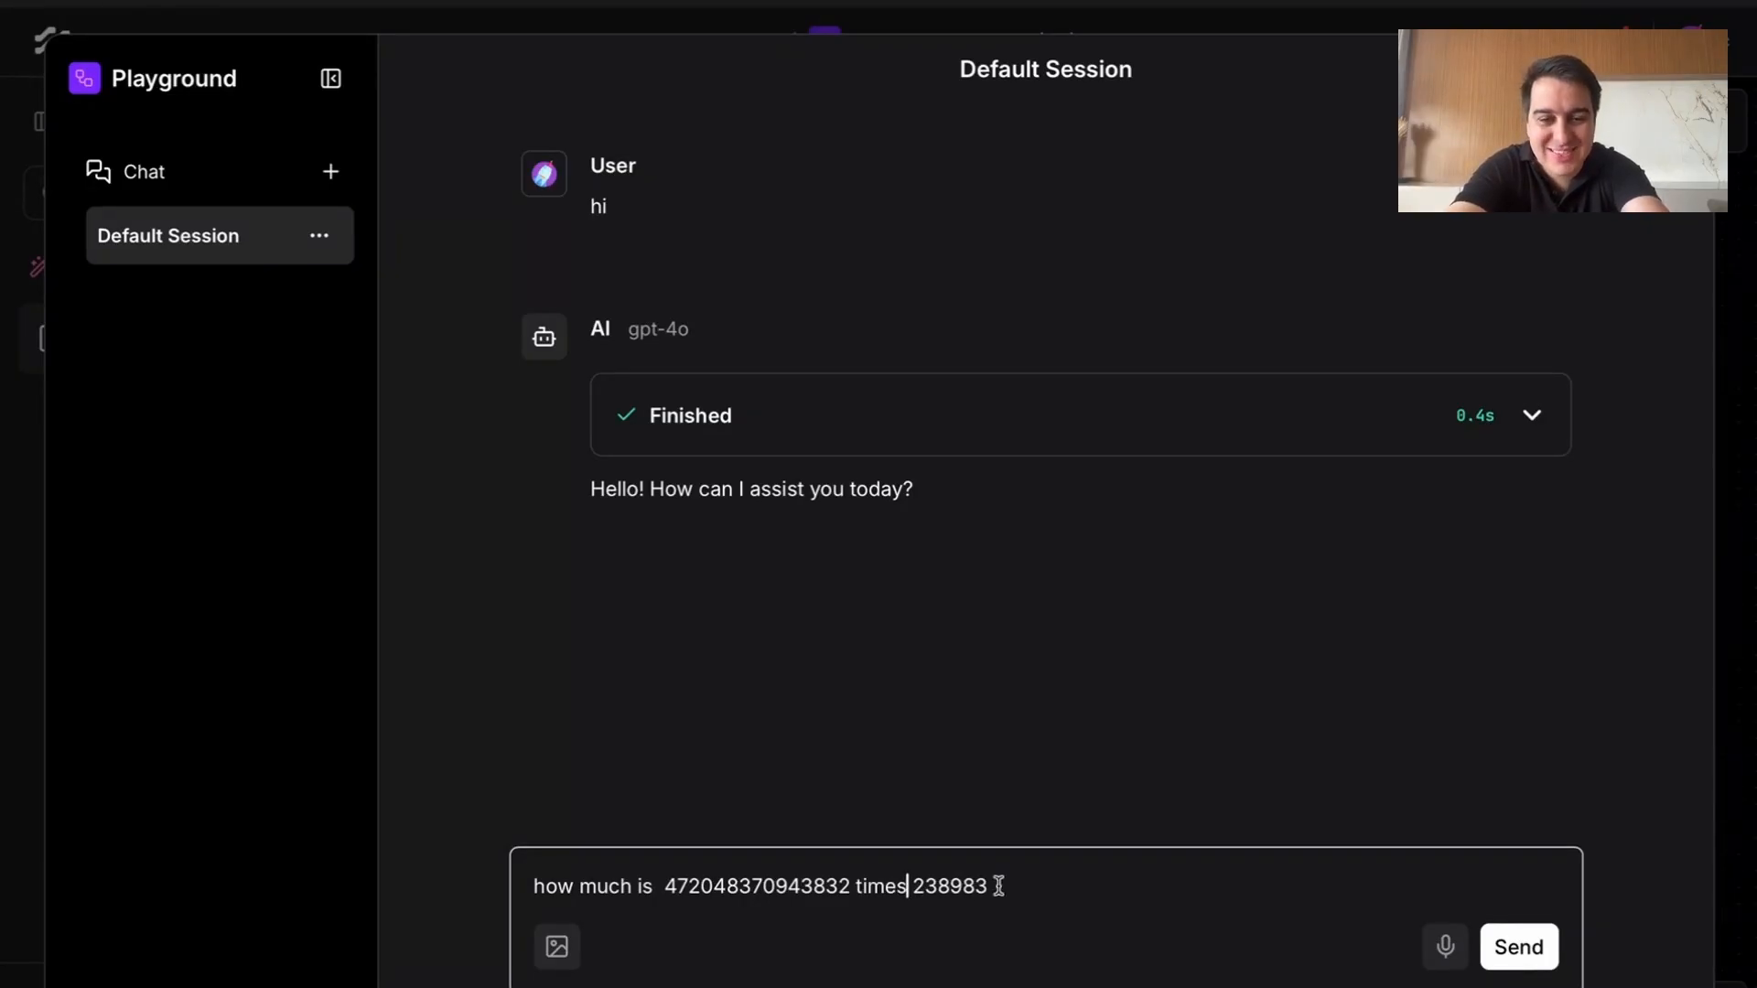
click(1073, 886)
key(Return)
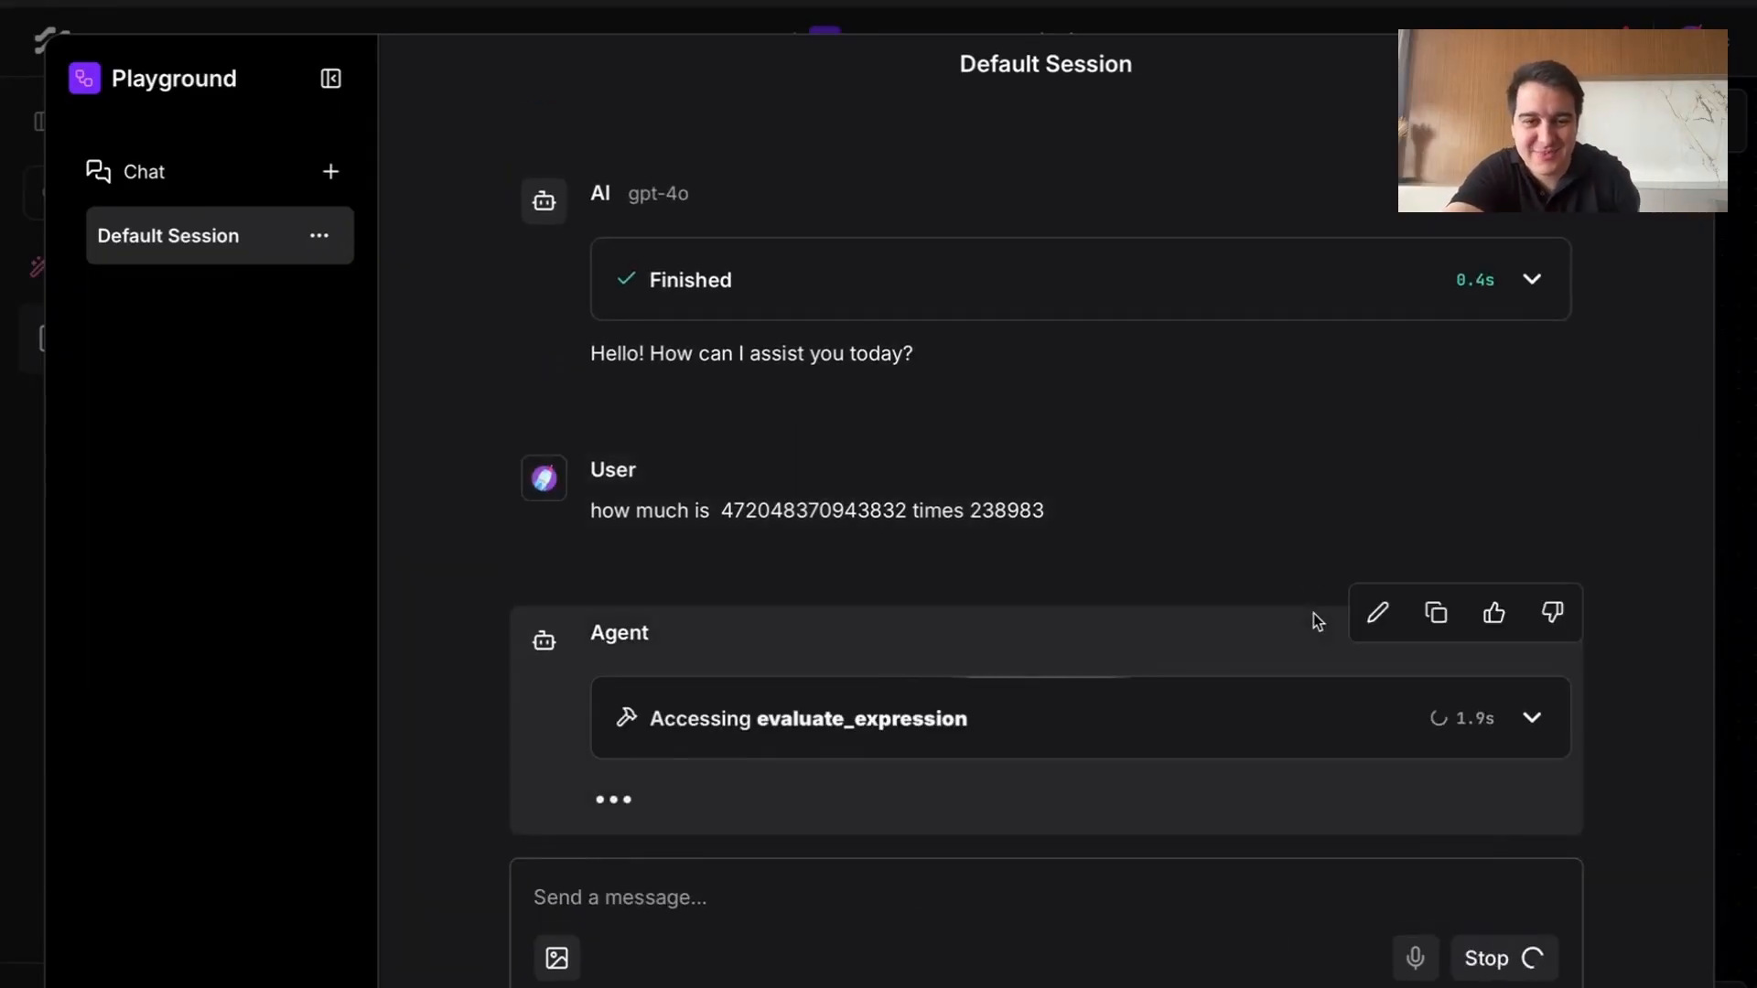
Step: Expand the run details of the agent's multiplication reply, examine the evaluate_expression input and output, and close the Playground
click(902, 705)
click(1116, 288)
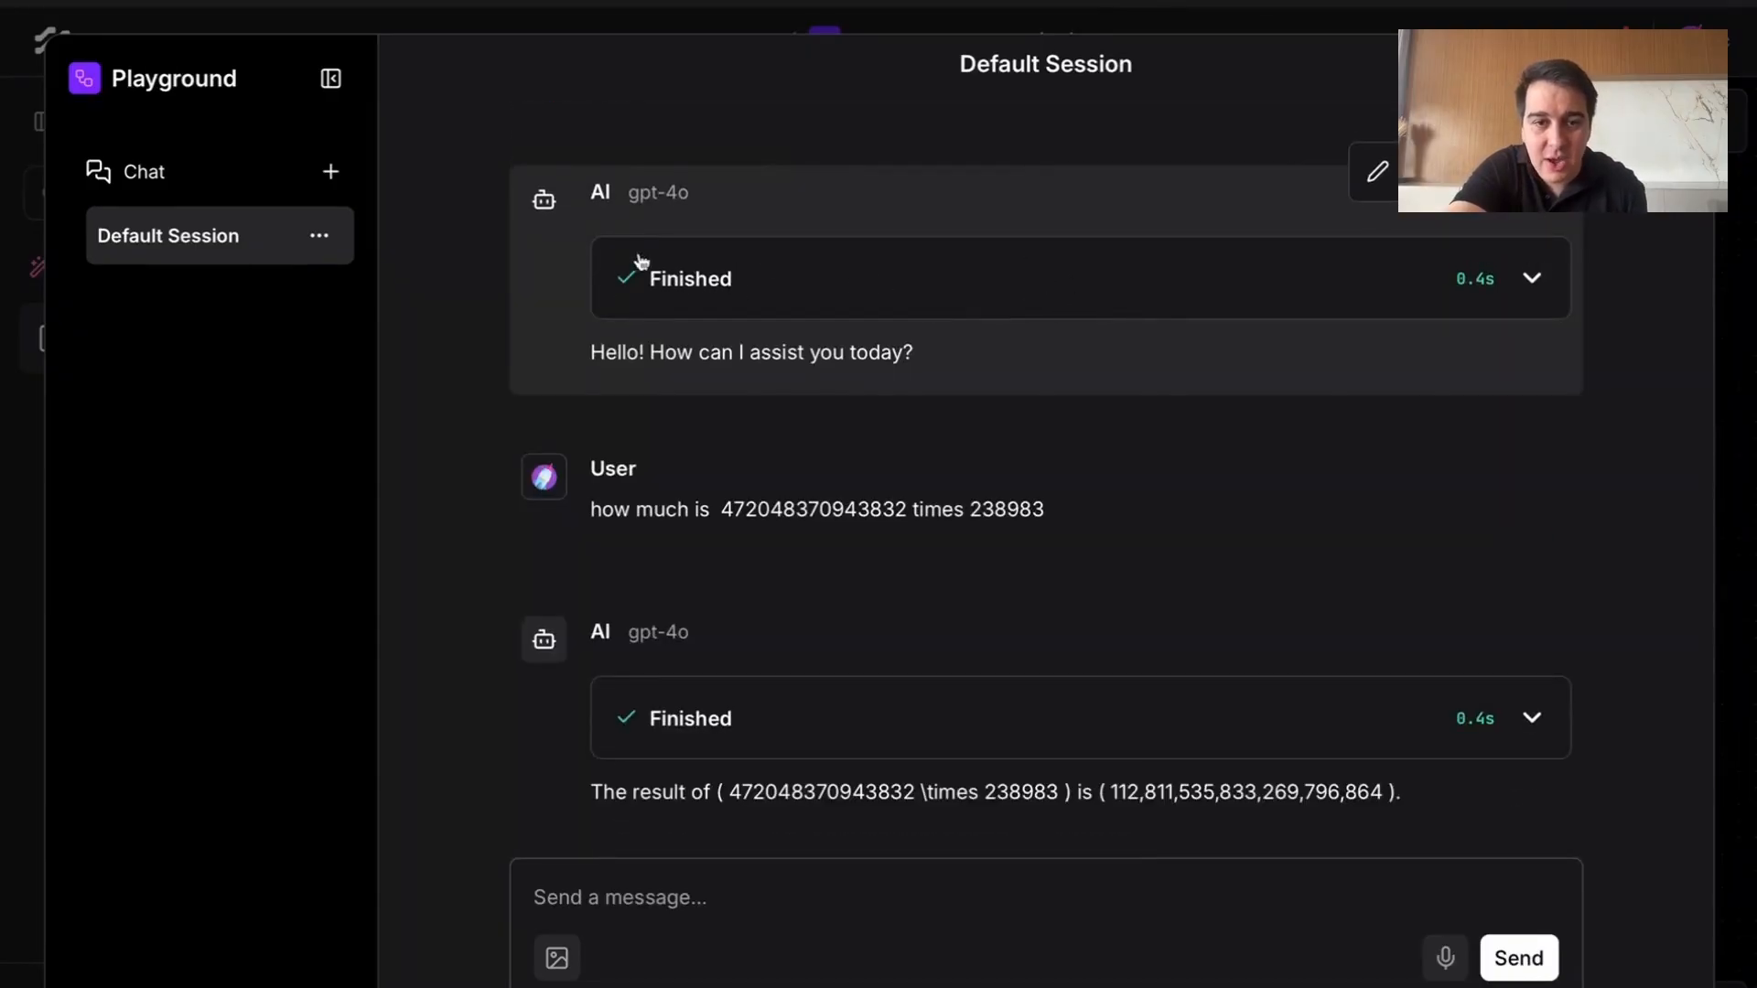
click(832, 727)
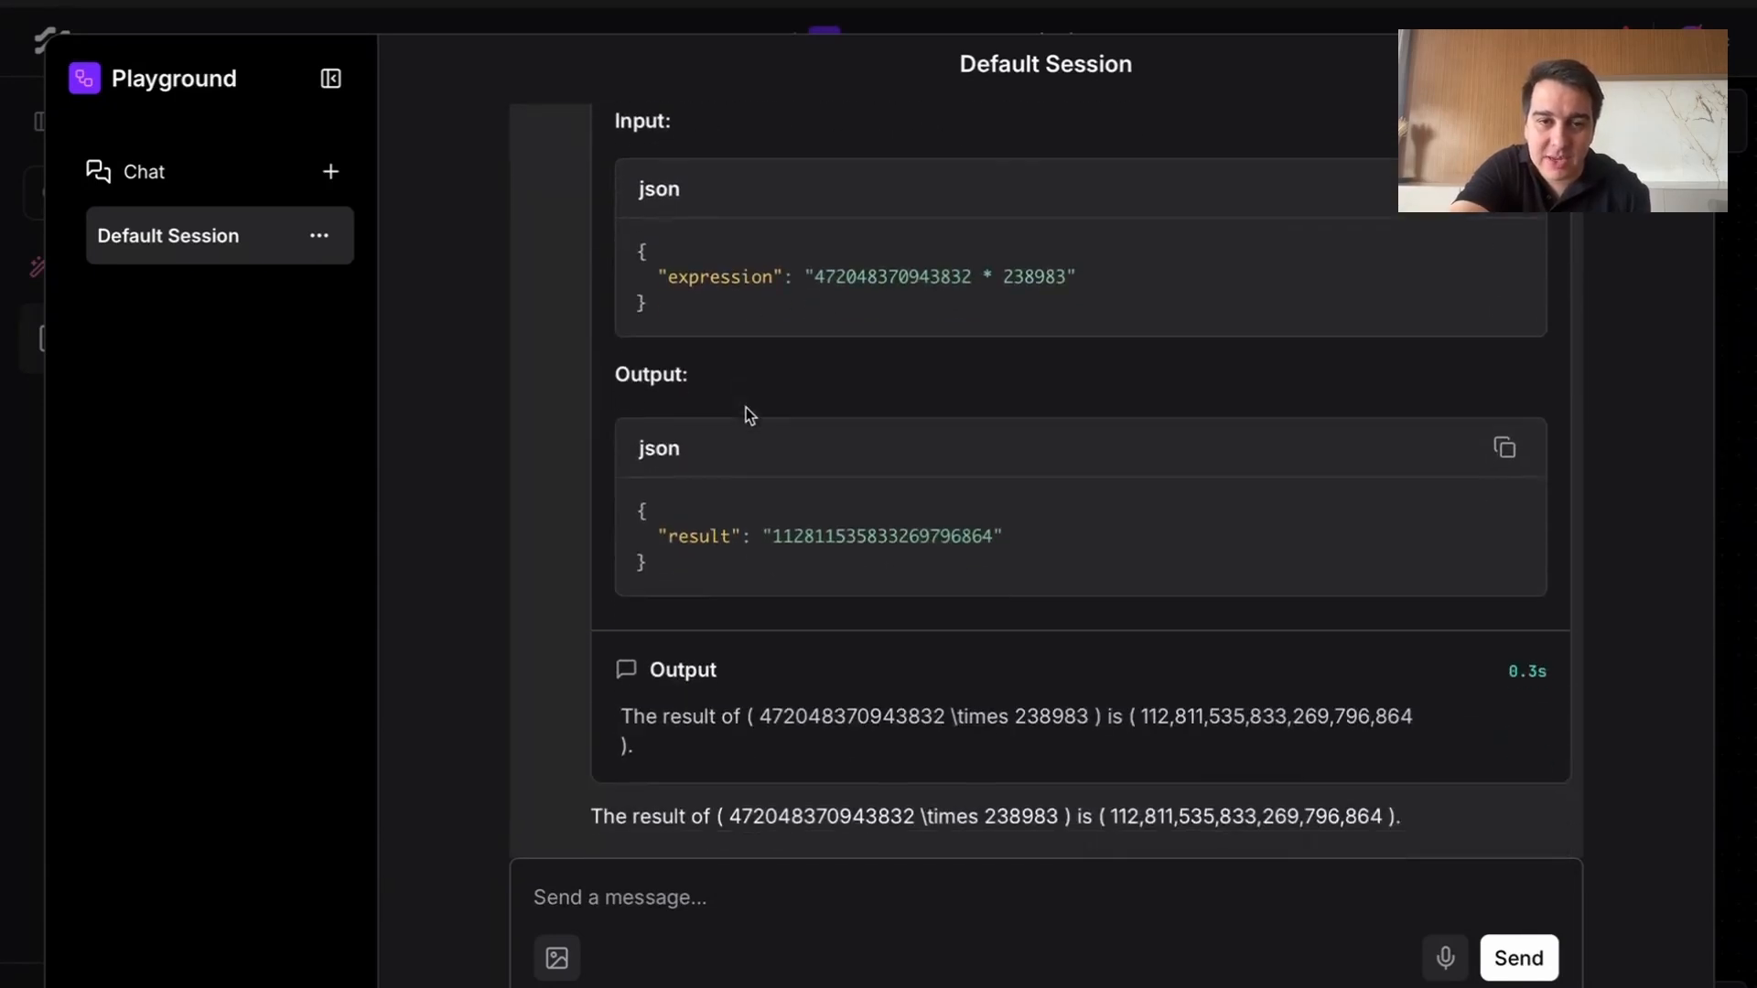
drag(804, 307, 973, 315)
click(879, 311)
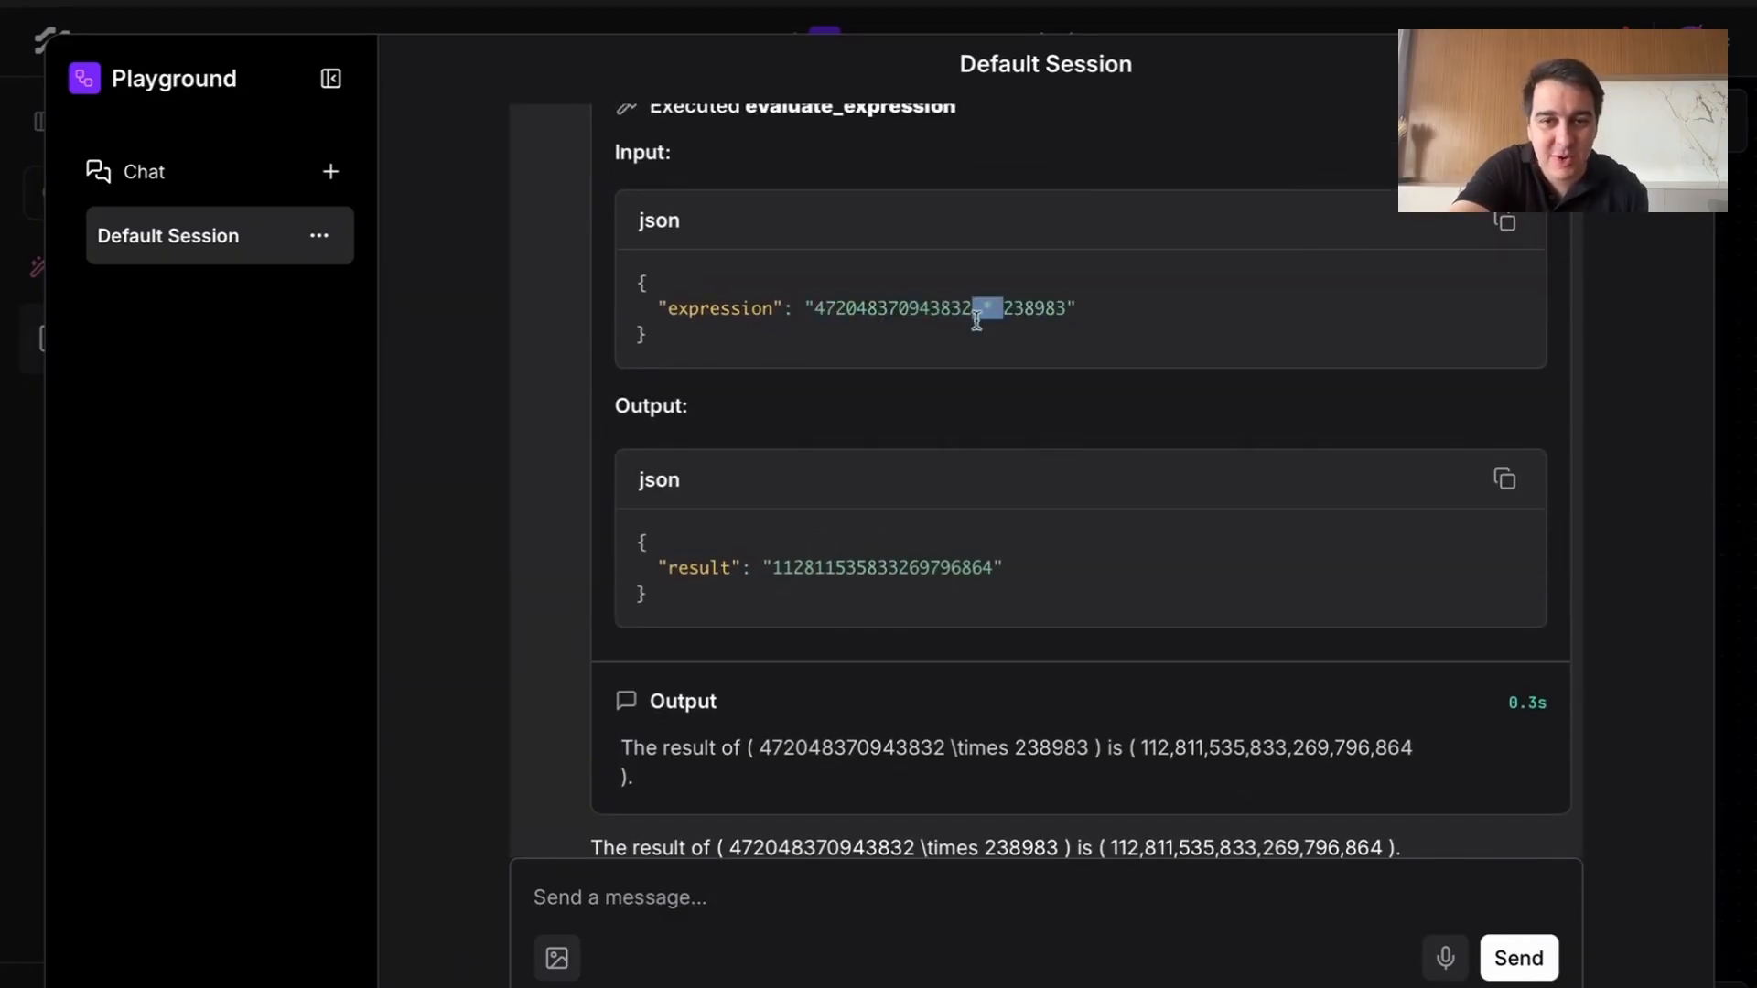
drag(648, 558, 918, 571)
click(938, 566)
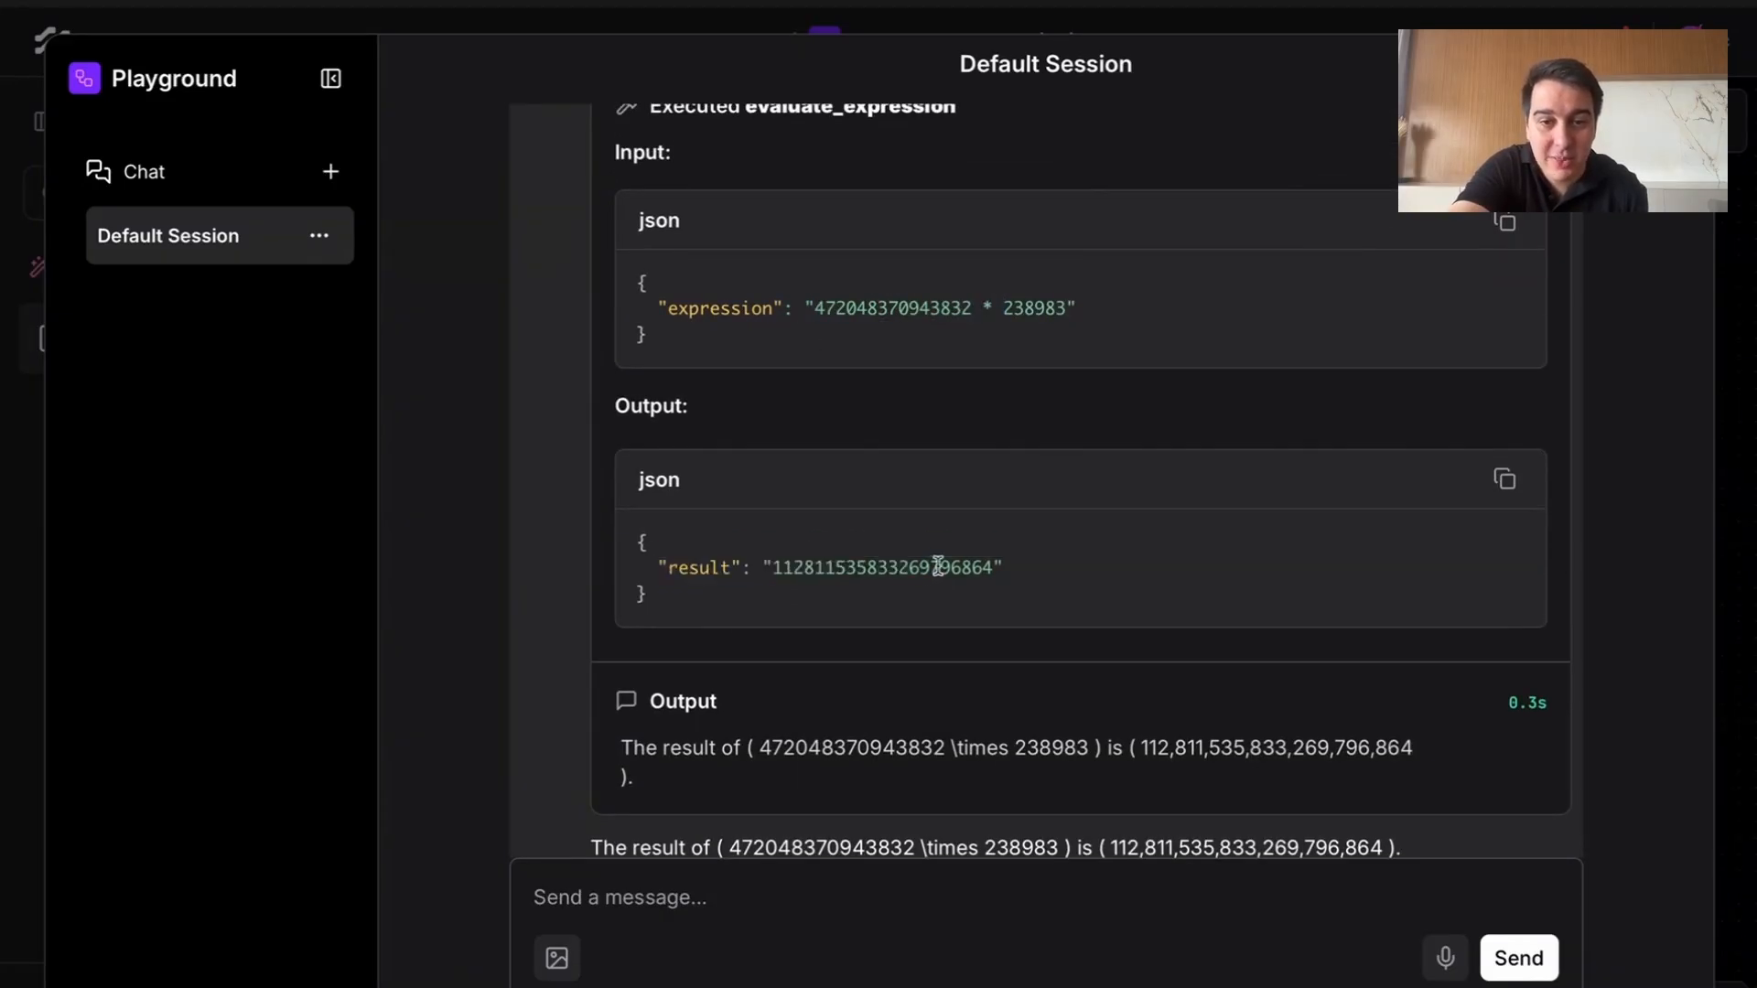
scroll(904, 571, down, 1)
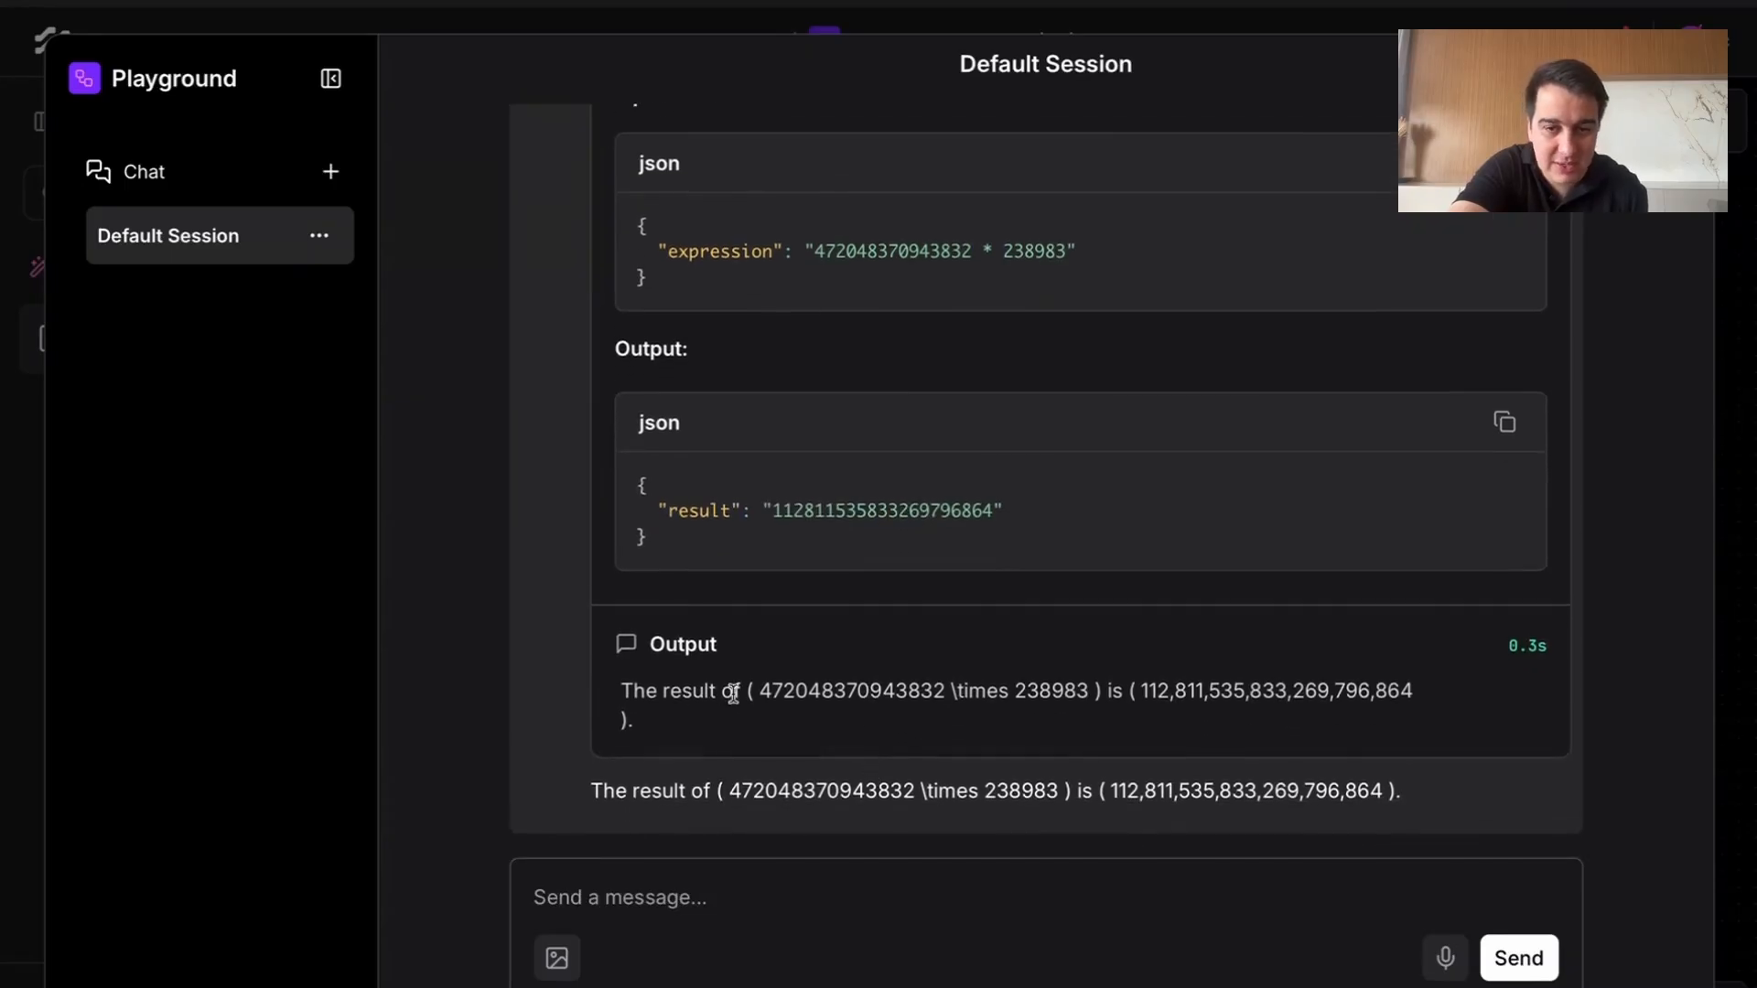
drag(587, 798, 1549, 804)
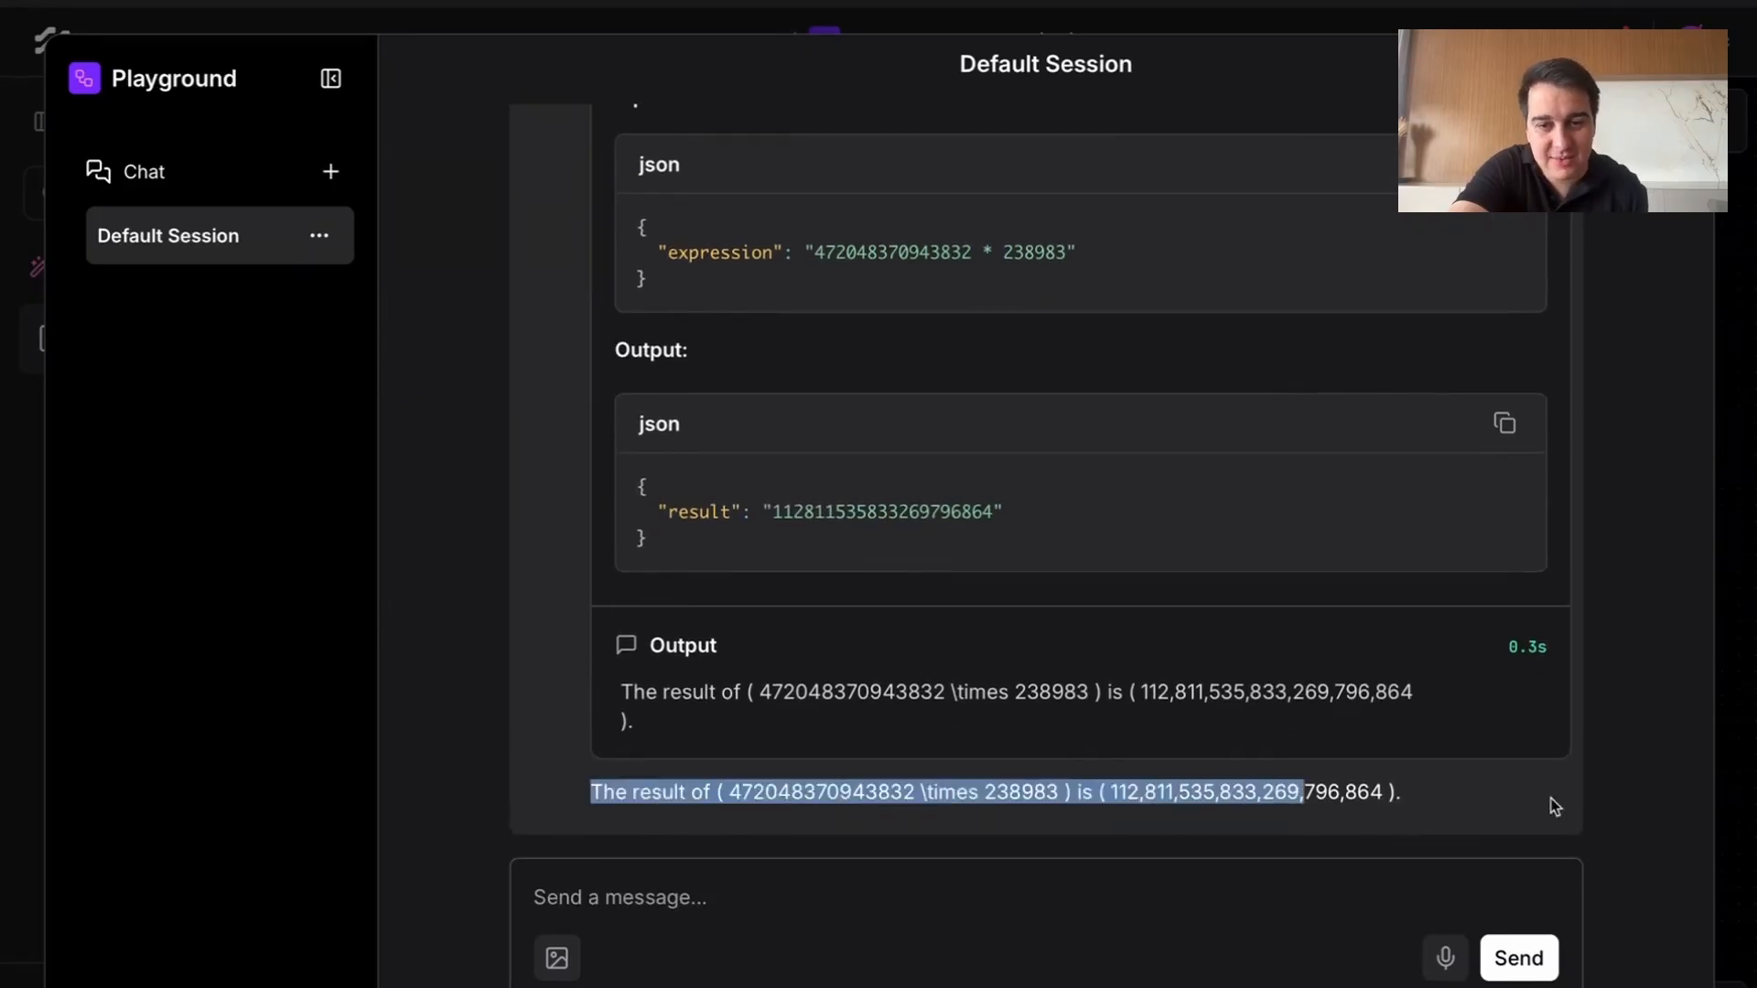
click(1518, 796)
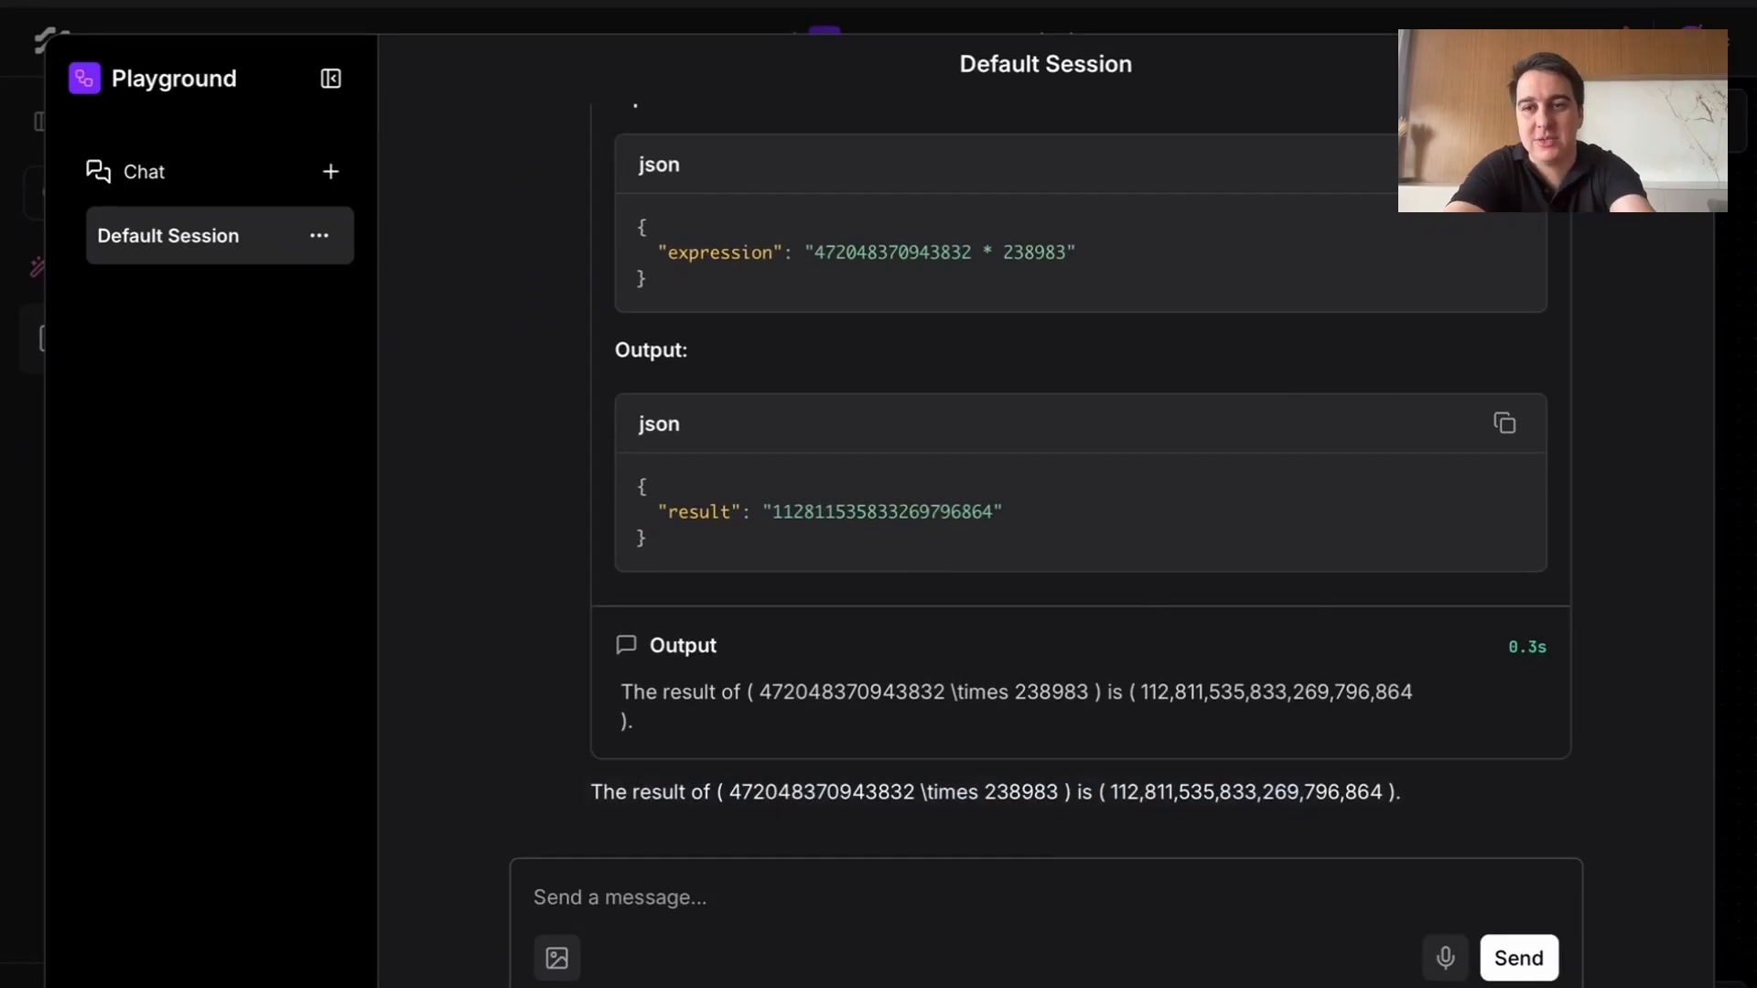
key(Escape)
Step: Move the Calculator slightly down and to the right, closer to Chat Input, and clear the component search
drag(784, 459, 797, 556)
click(779, 808)
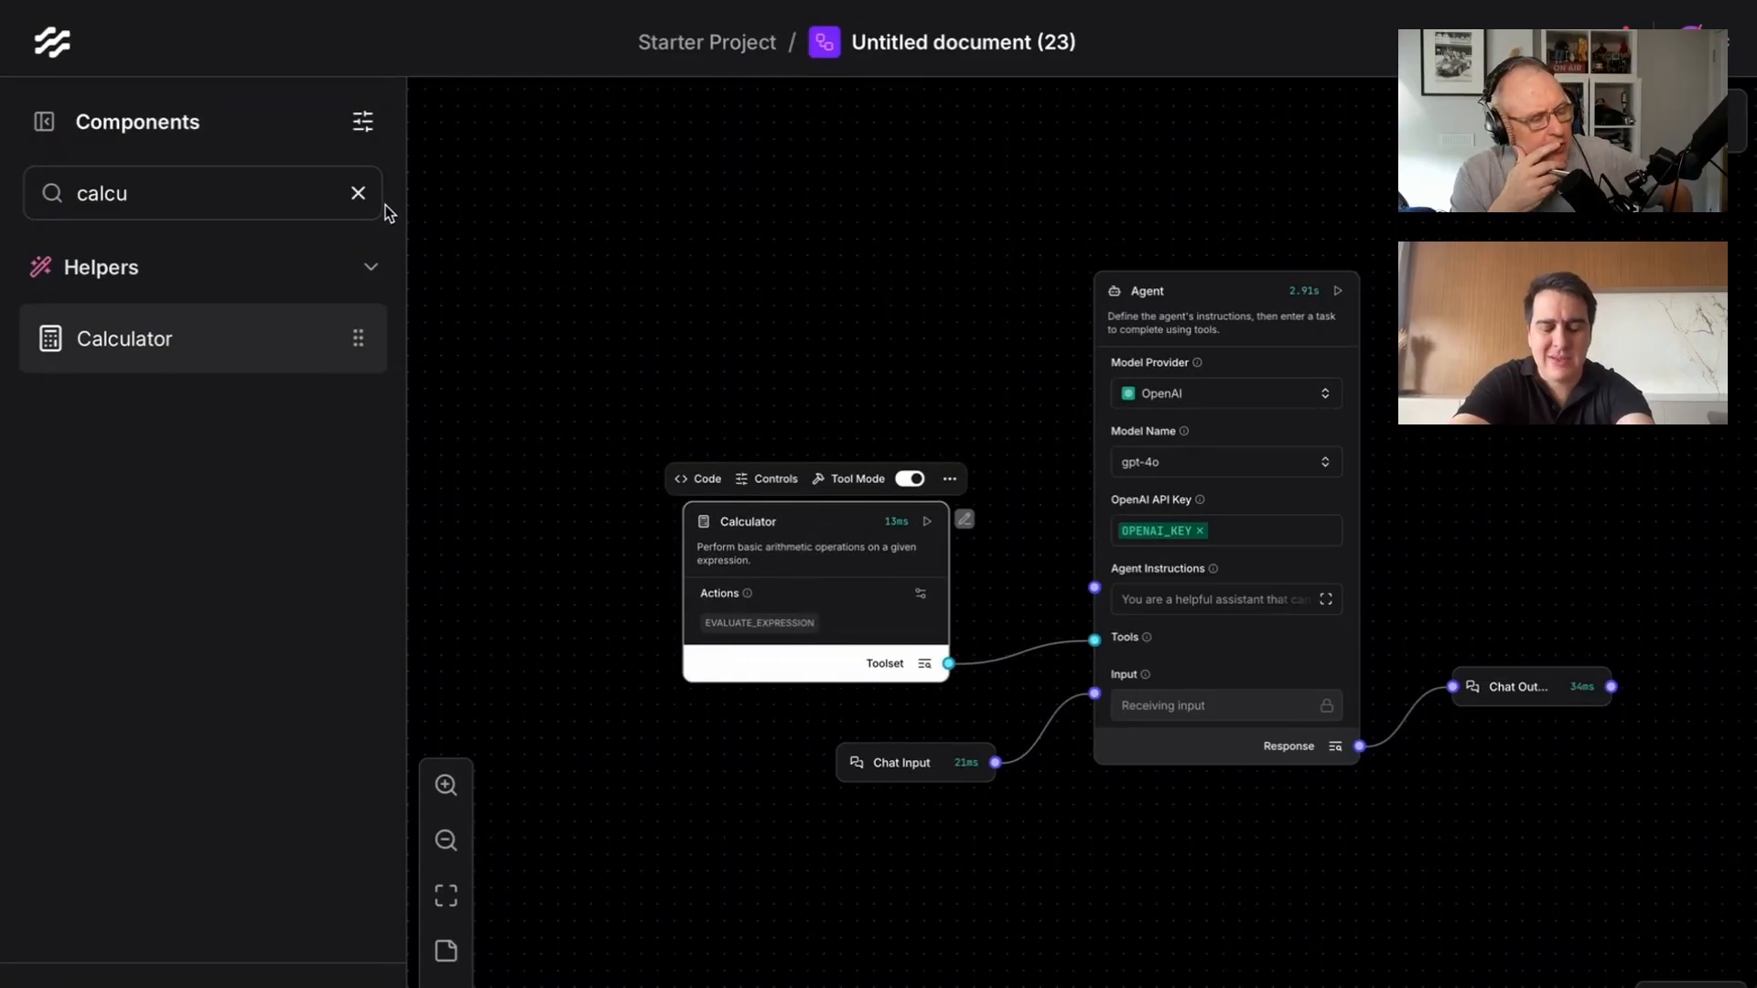
click(358, 192)
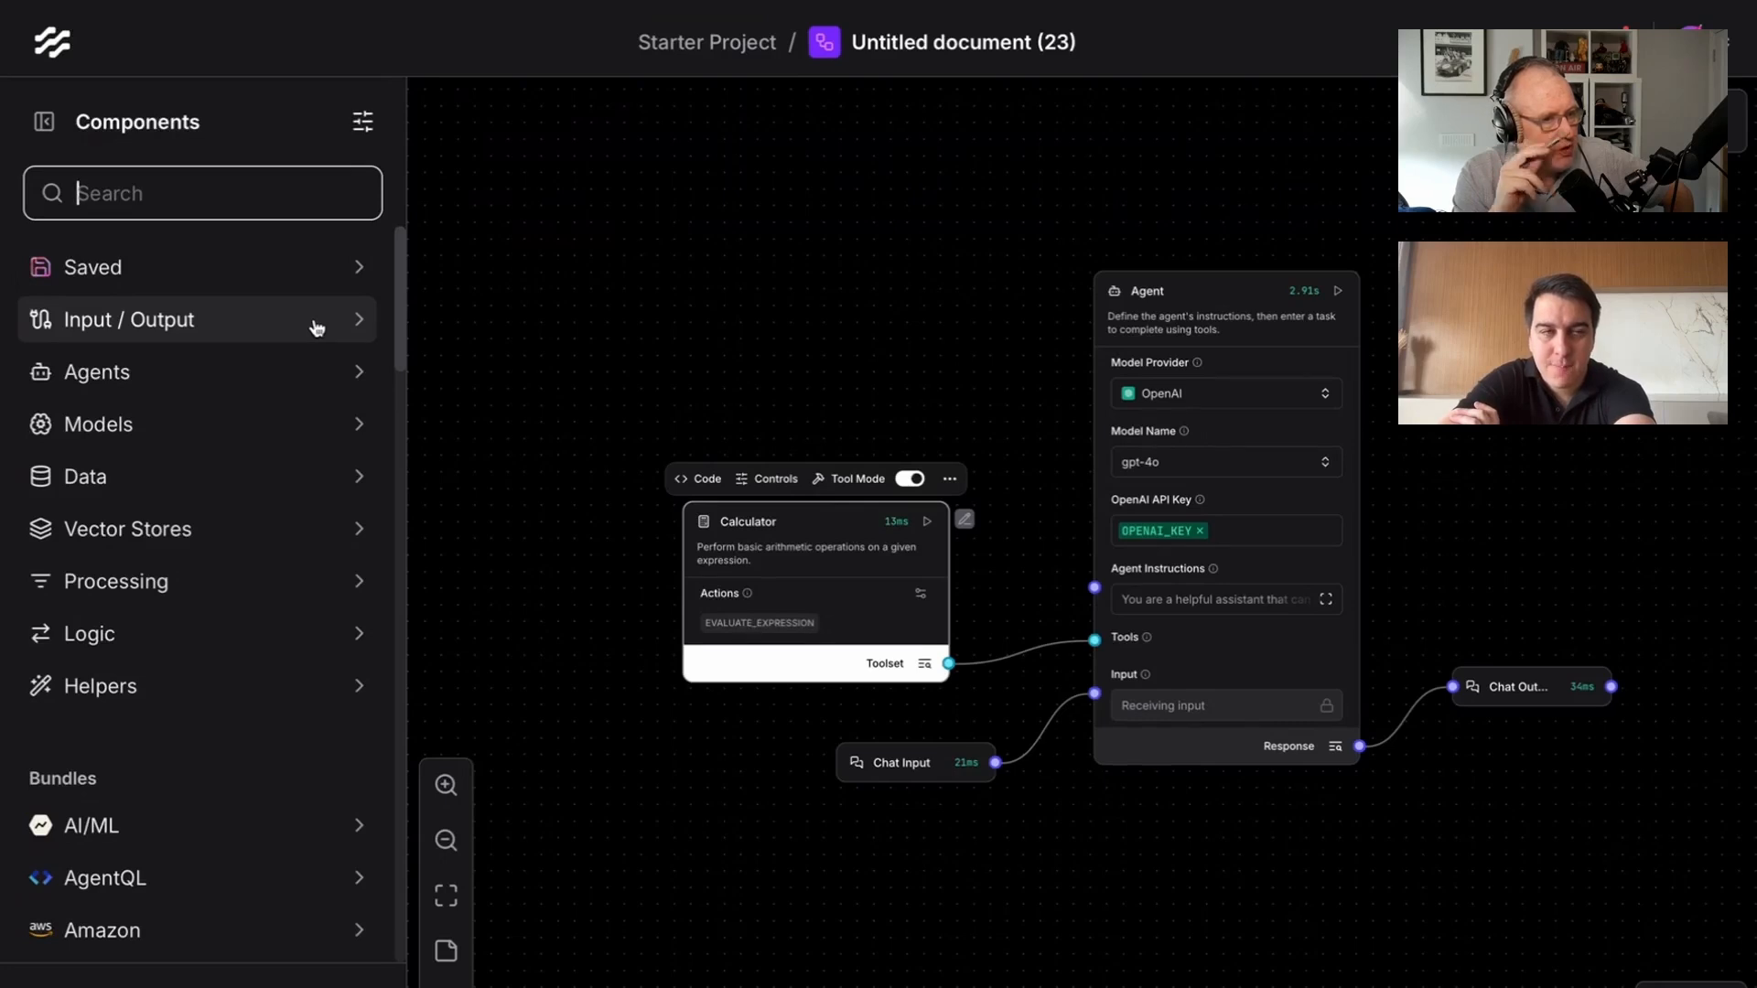
click(953, 723)
click(952, 723)
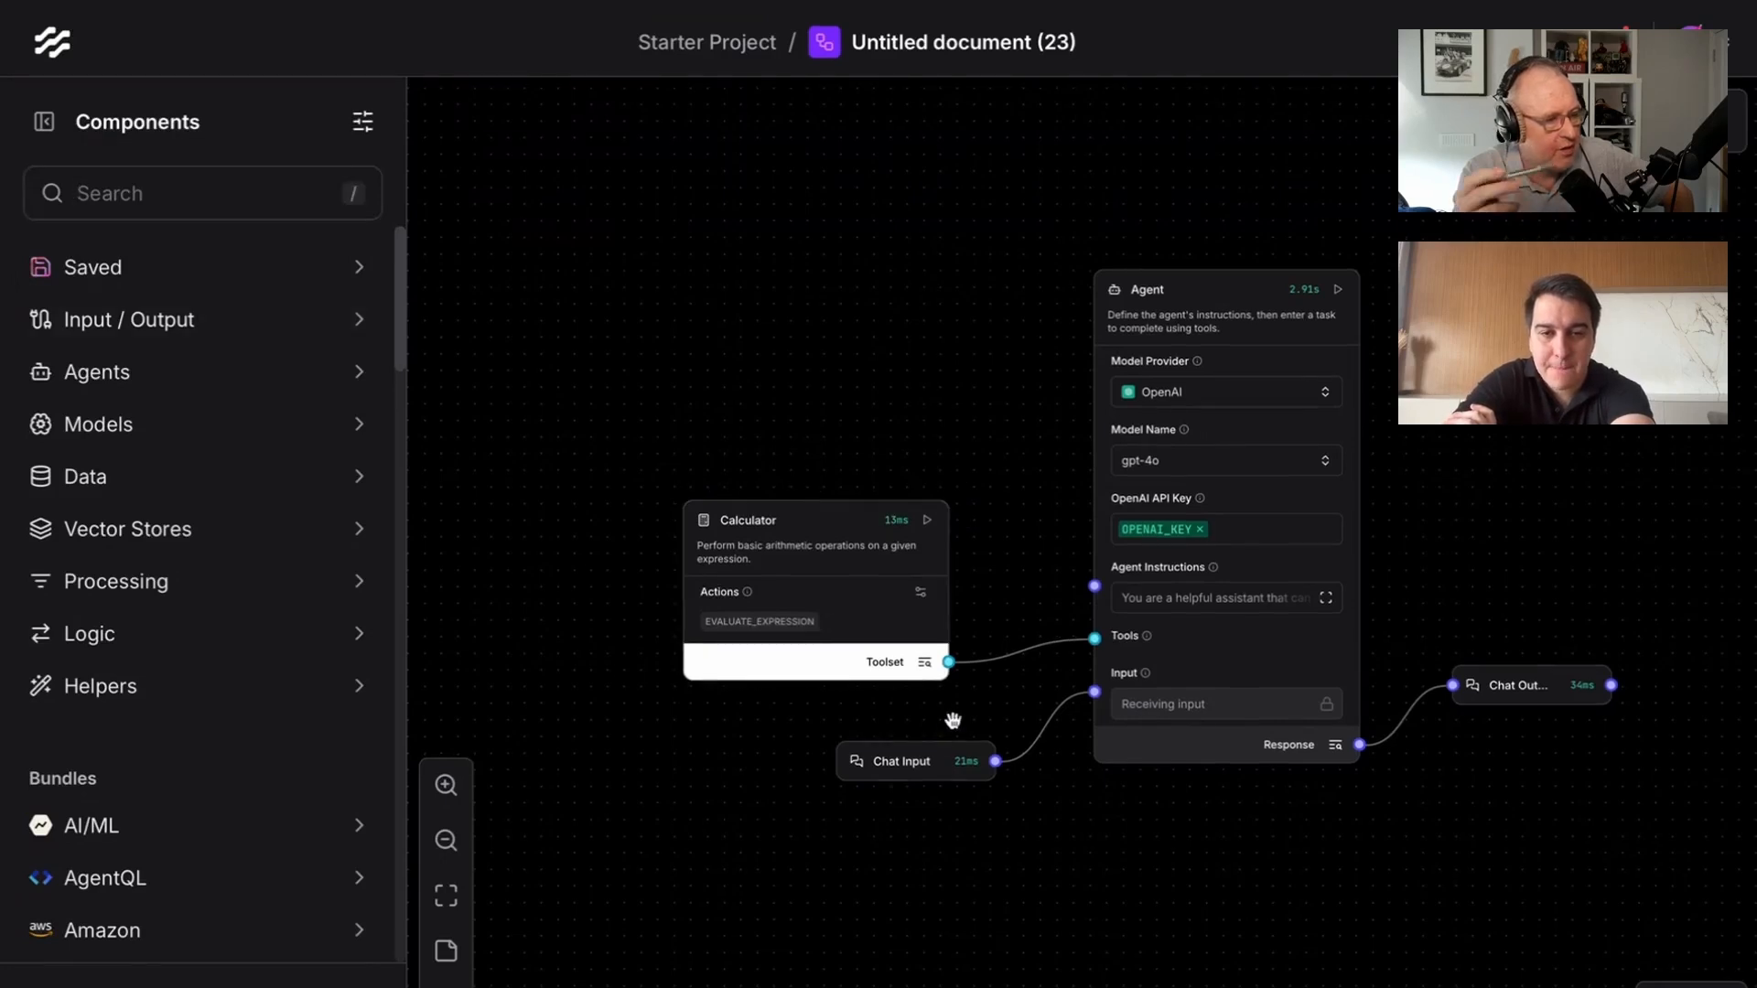
Step: Turn the Calculator's Tool Mode off to compare its plain Expression input, and turn it back on
scroll(898, 714, up, 3)
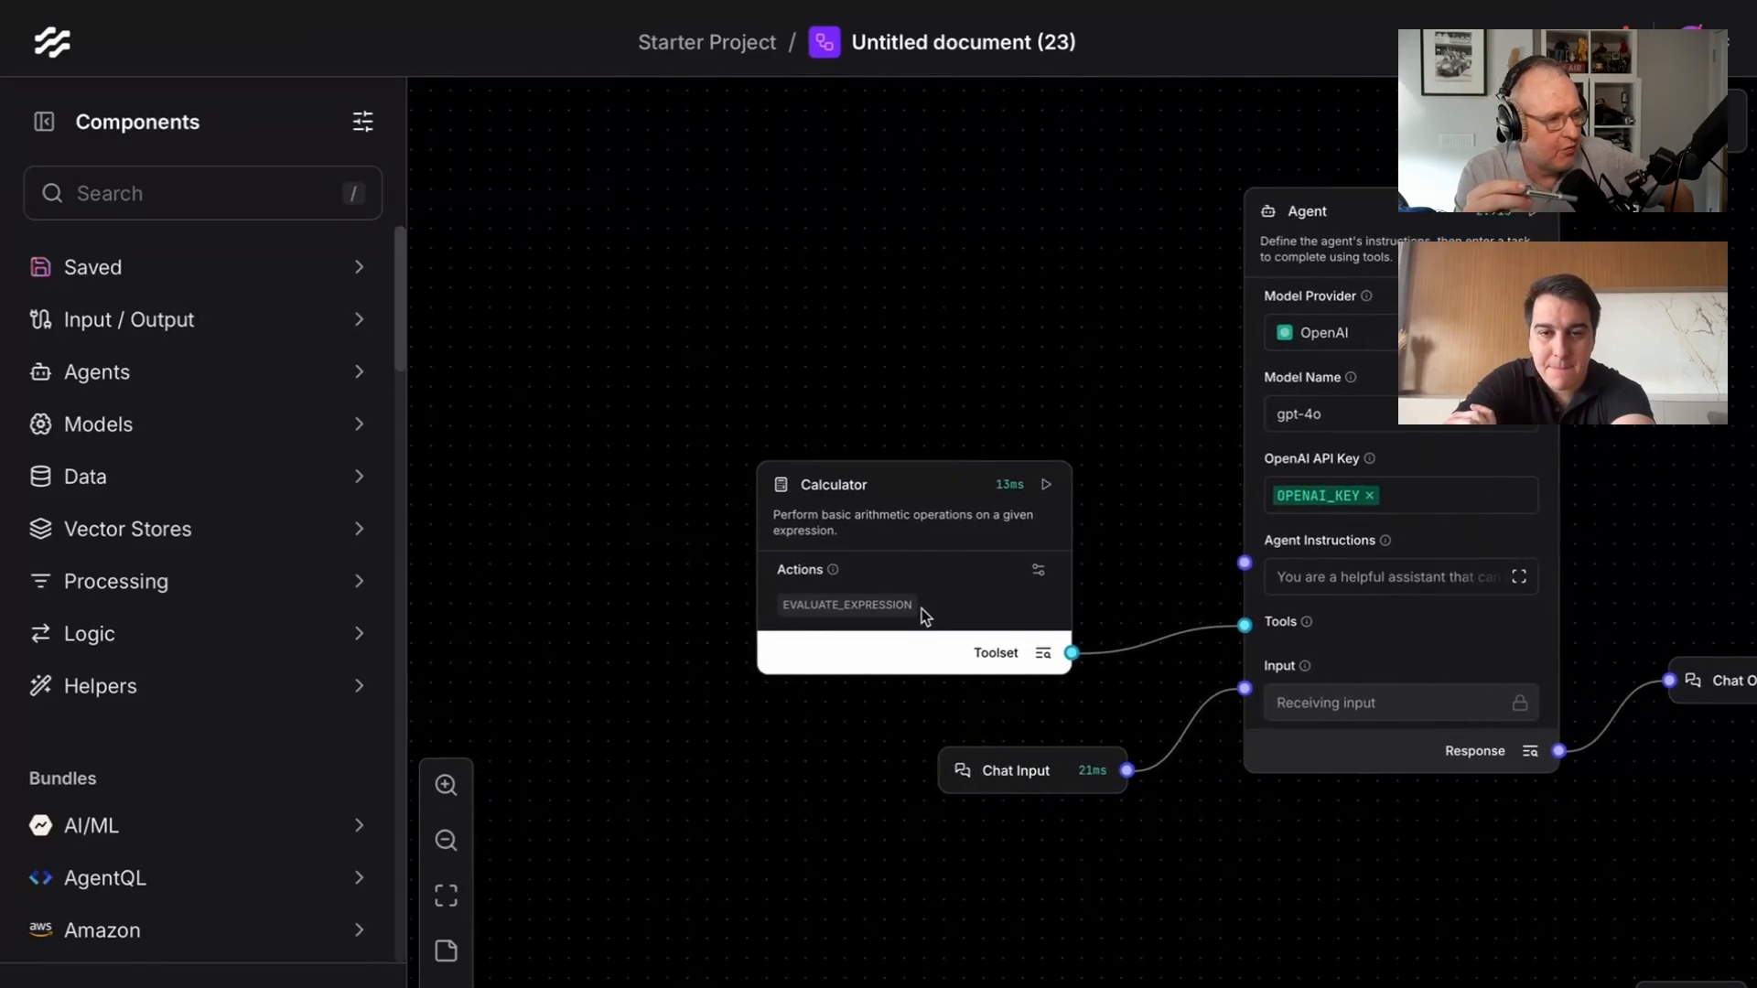
scroll(921, 606, up, 5)
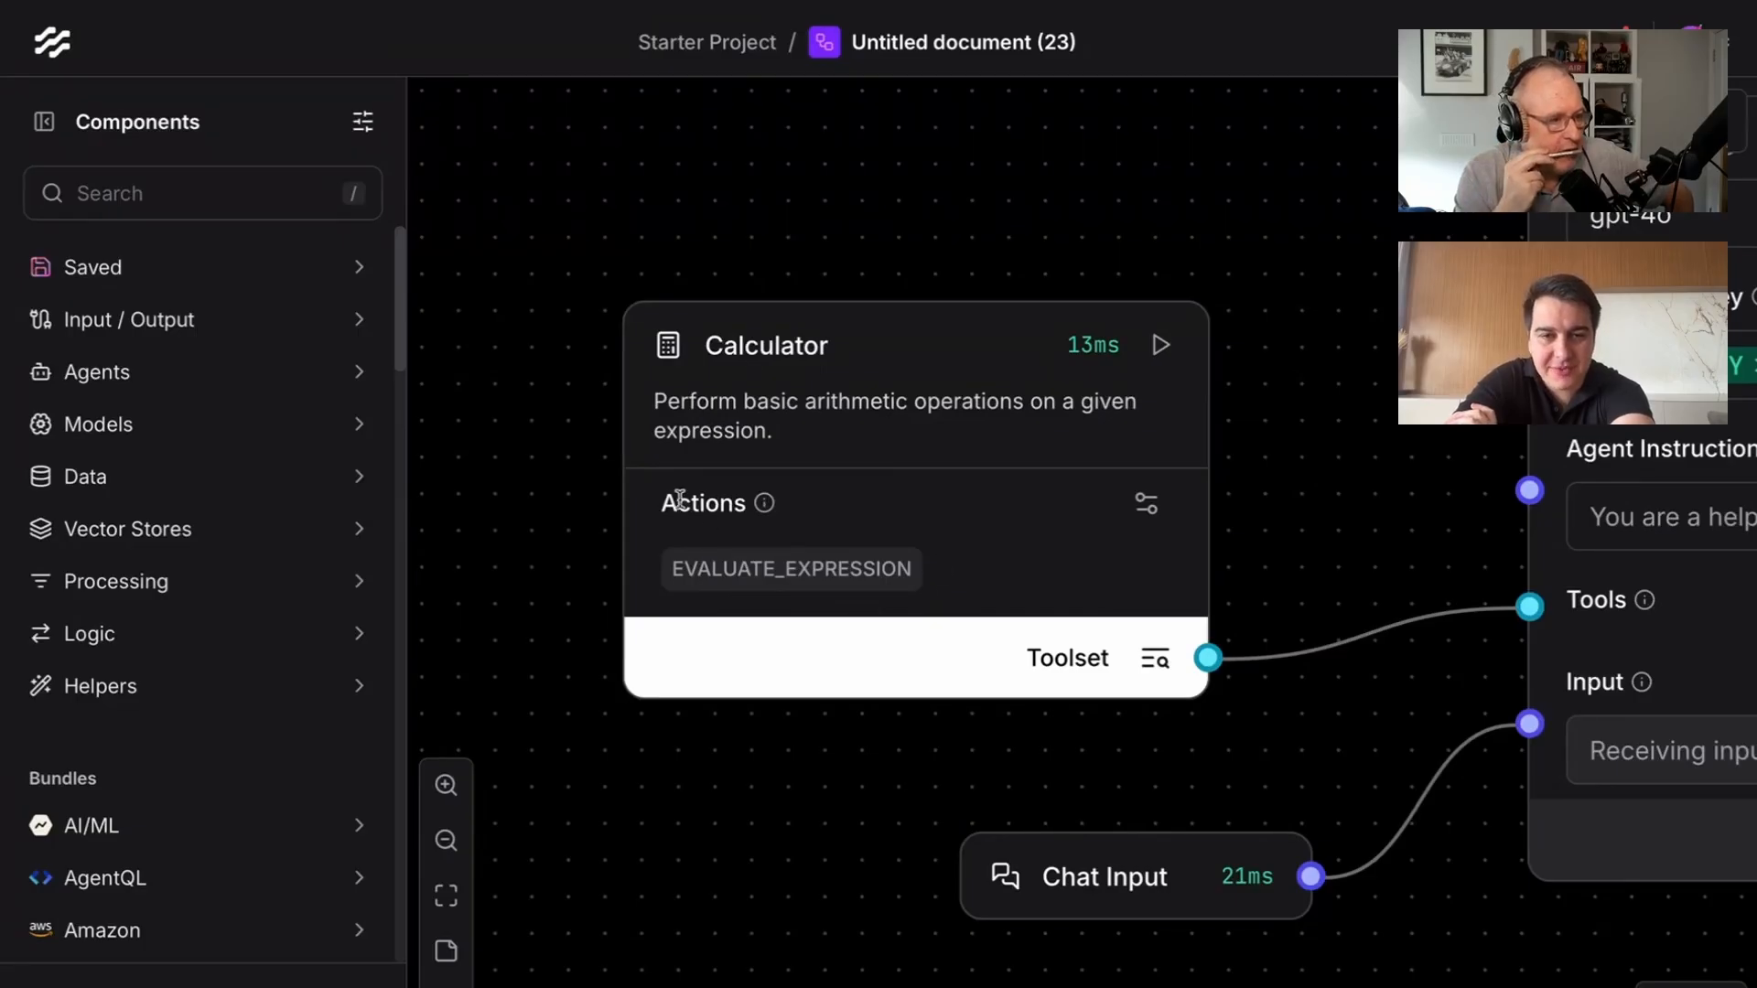
click(1122, 247)
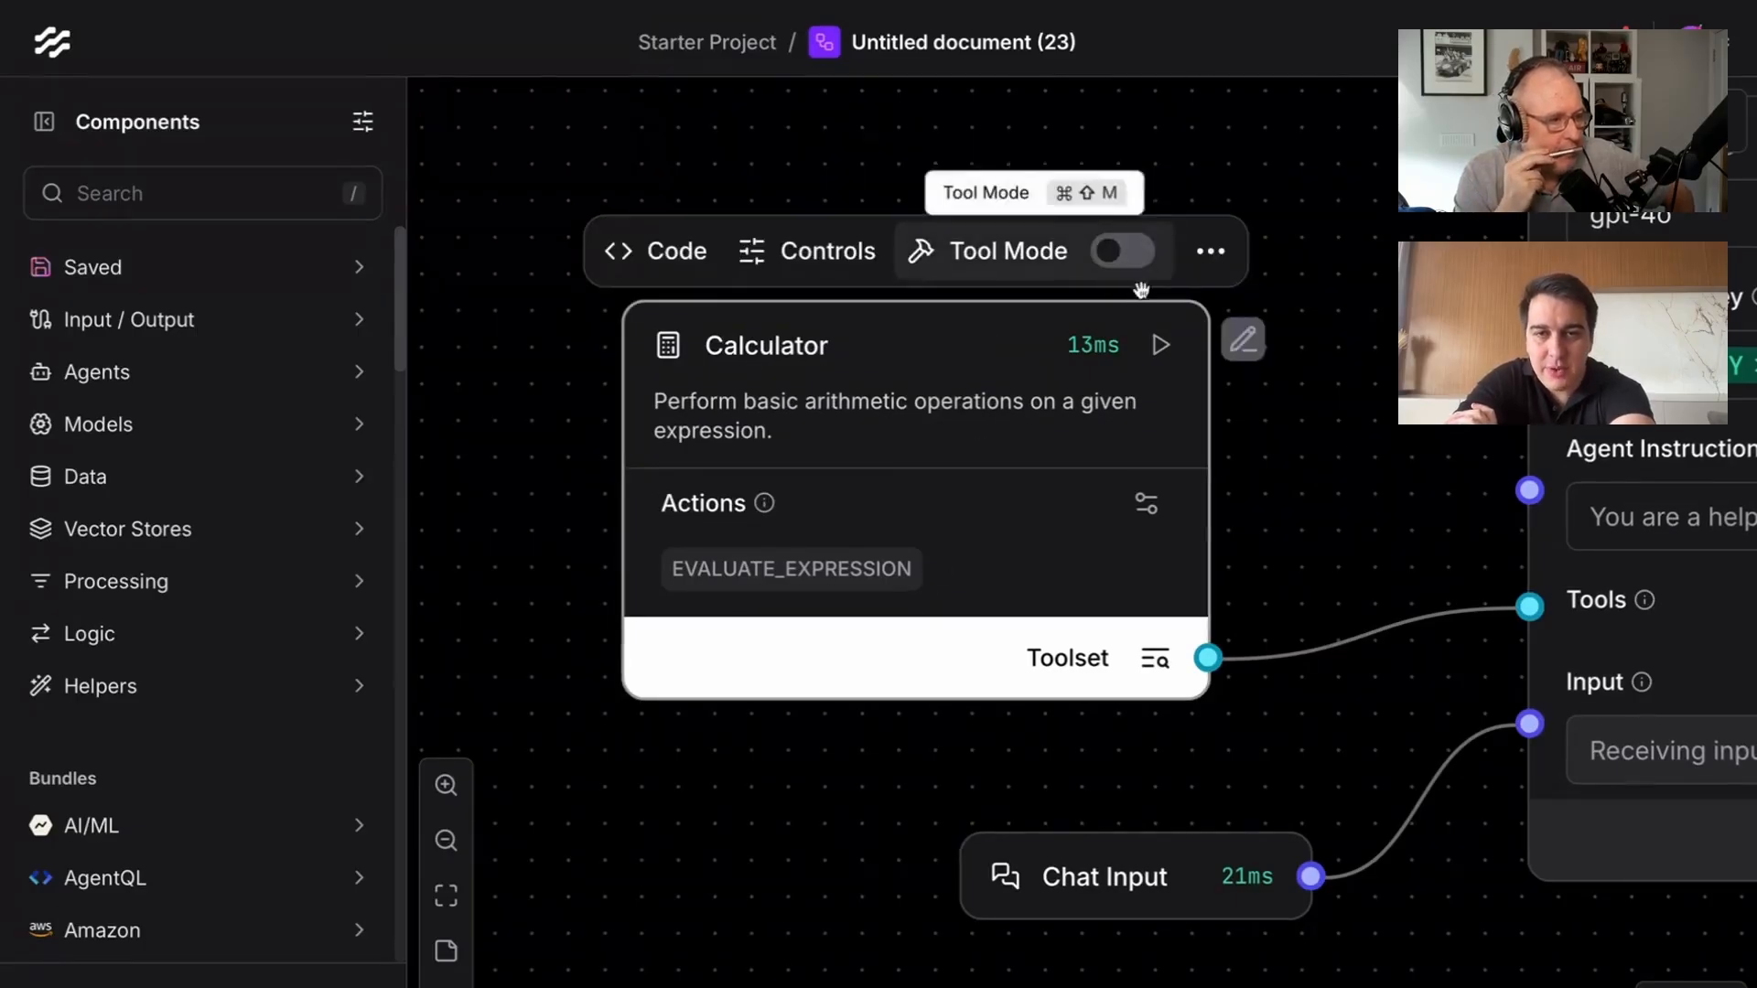
click(1015, 382)
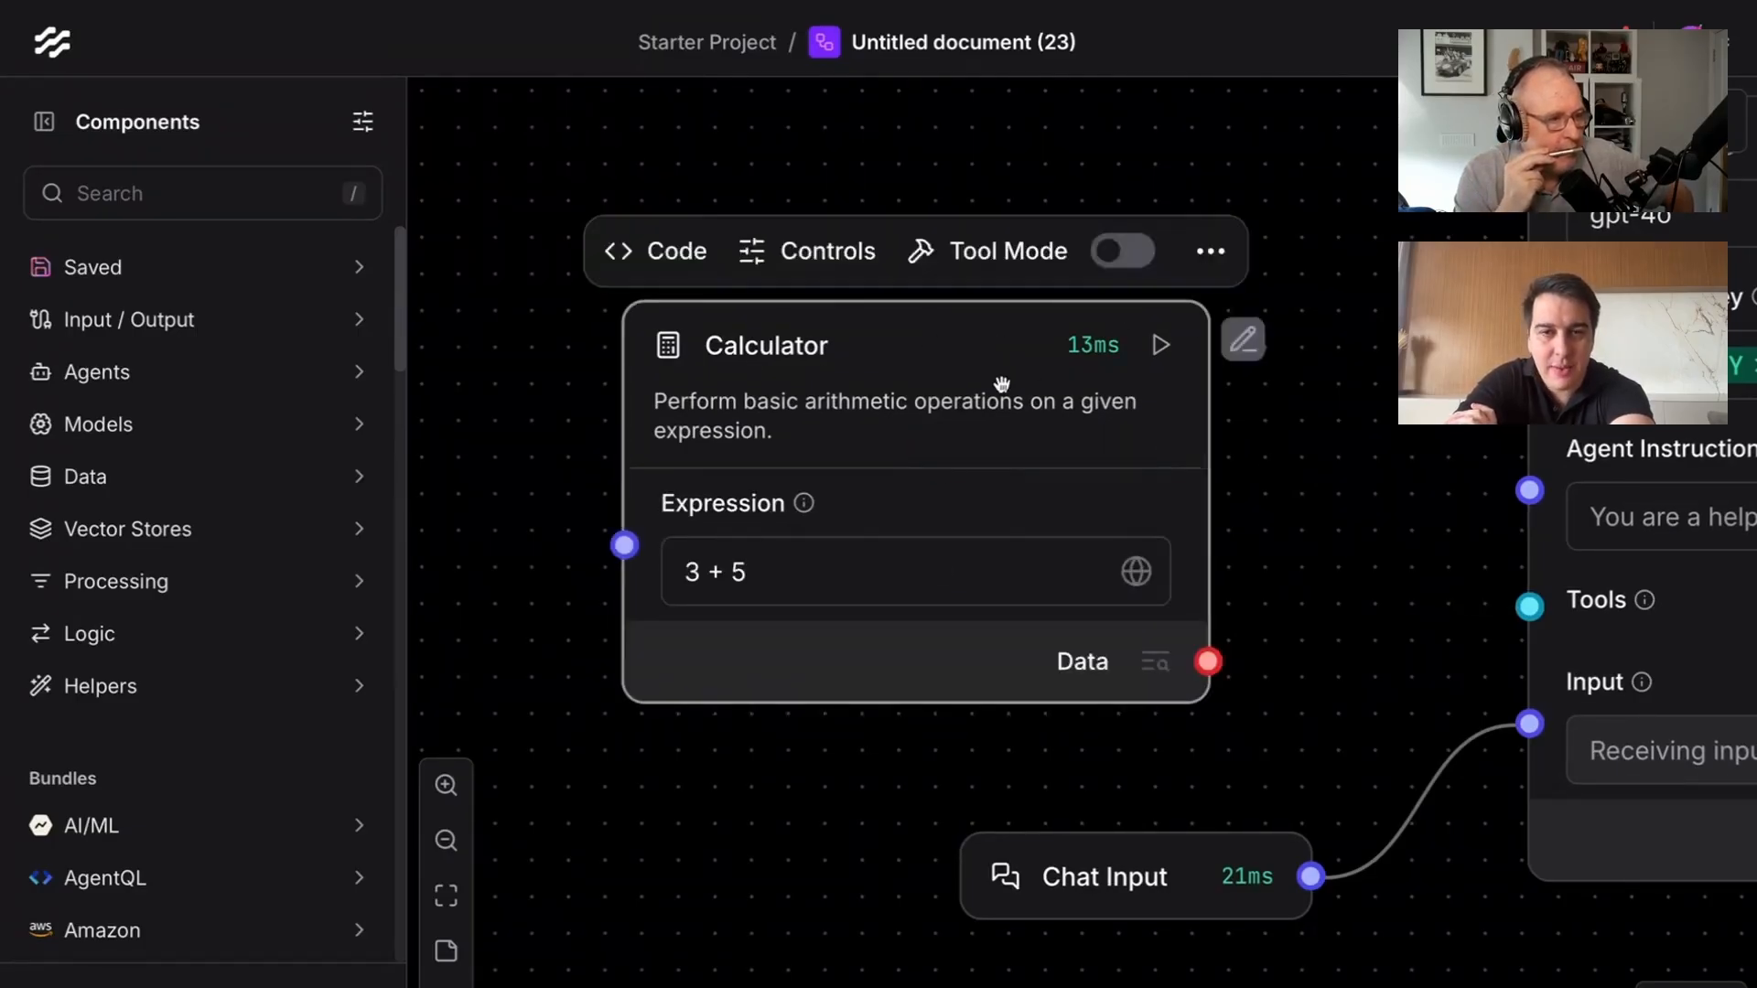
click(1126, 256)
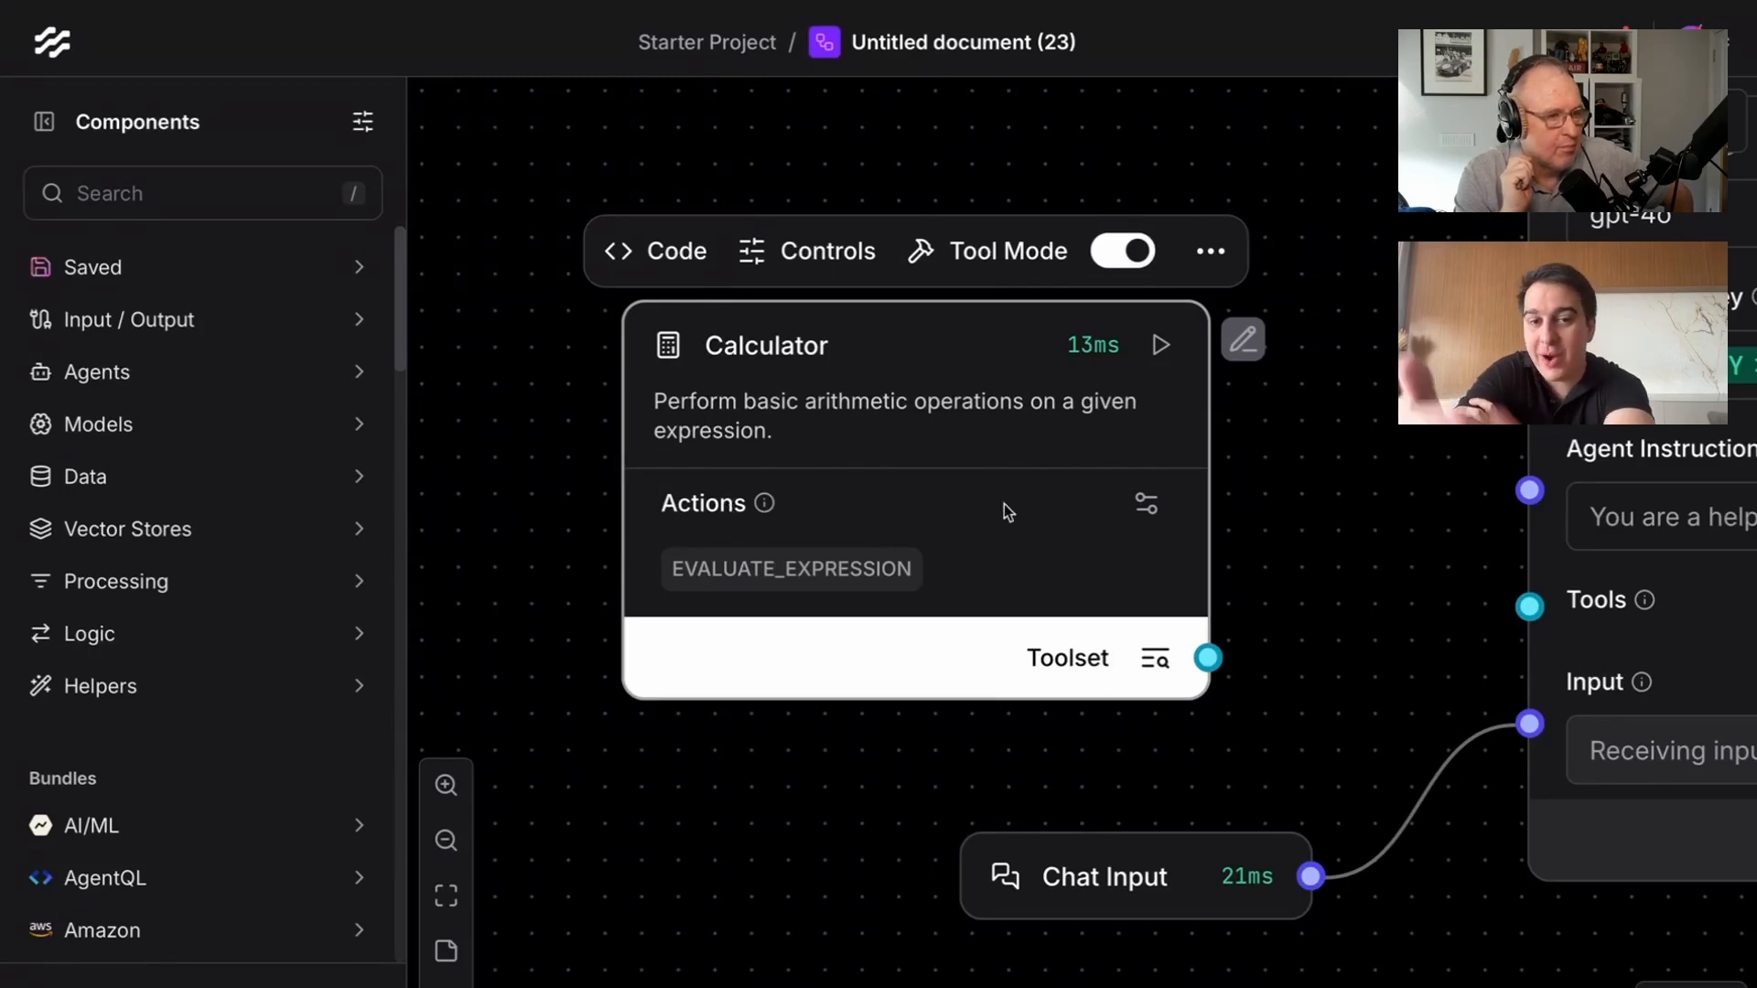
Step: Open the Calculator's actions settings and view the description and parameters of the Evaluate Expression tool
click(1145, 509)
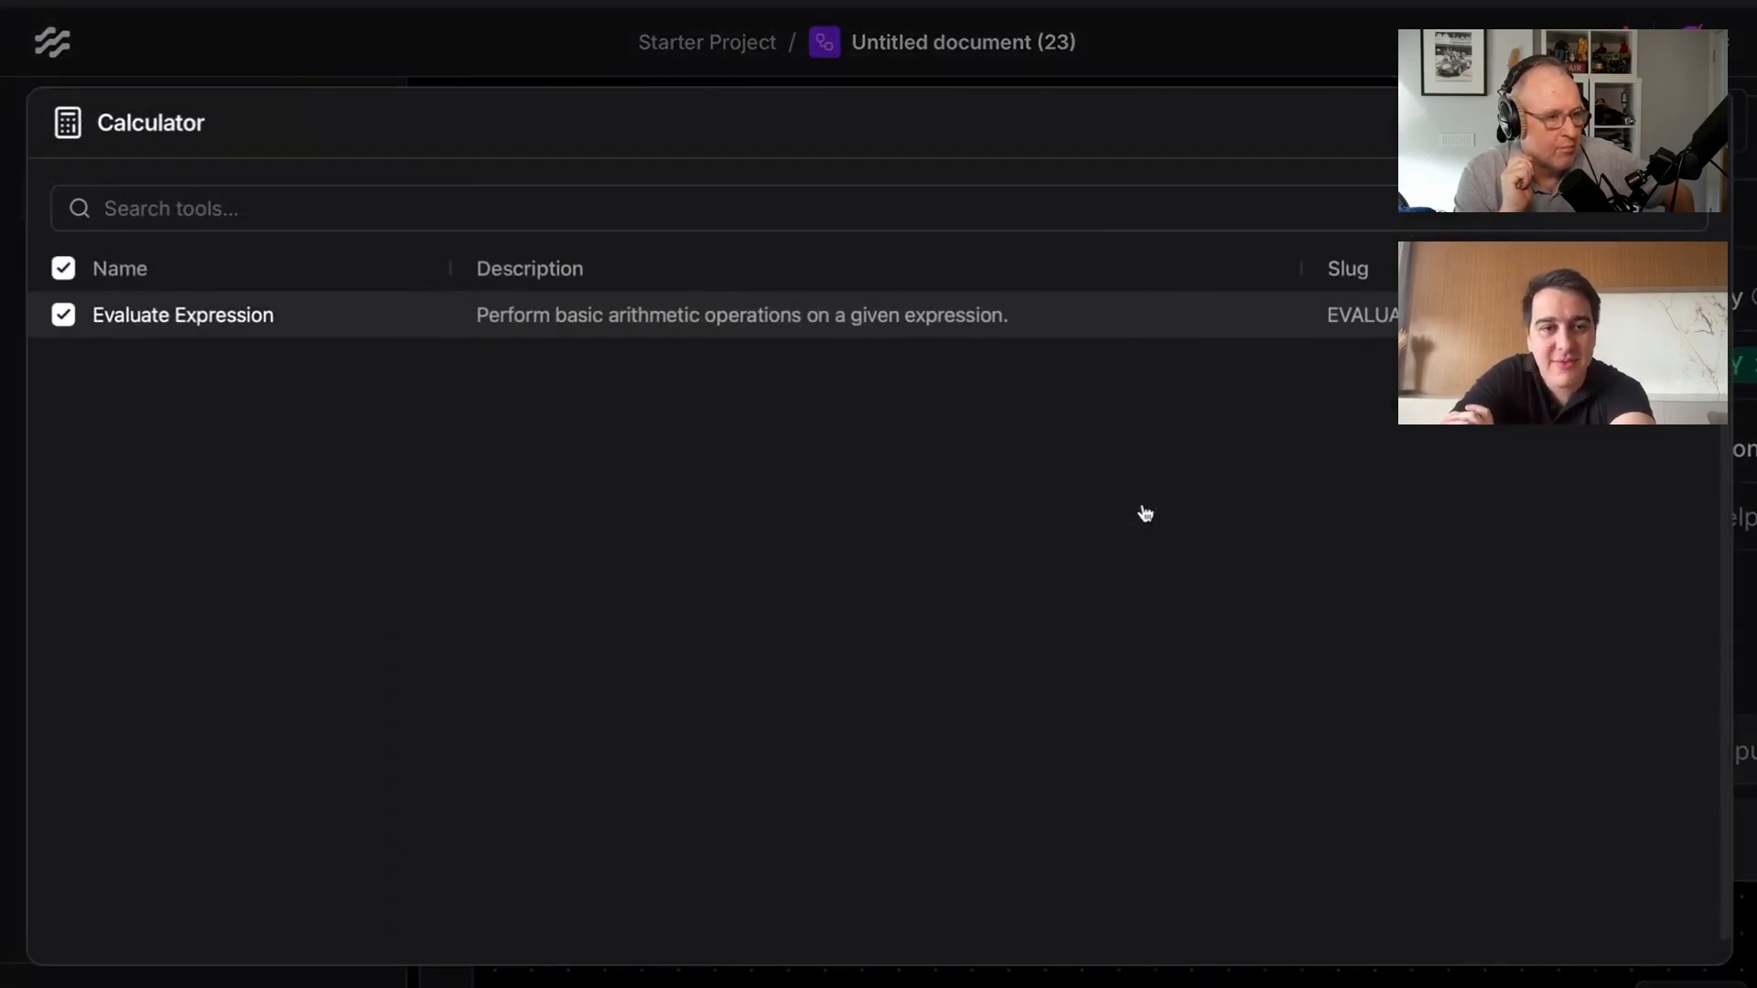
key(Escape)
click(1145, 505)
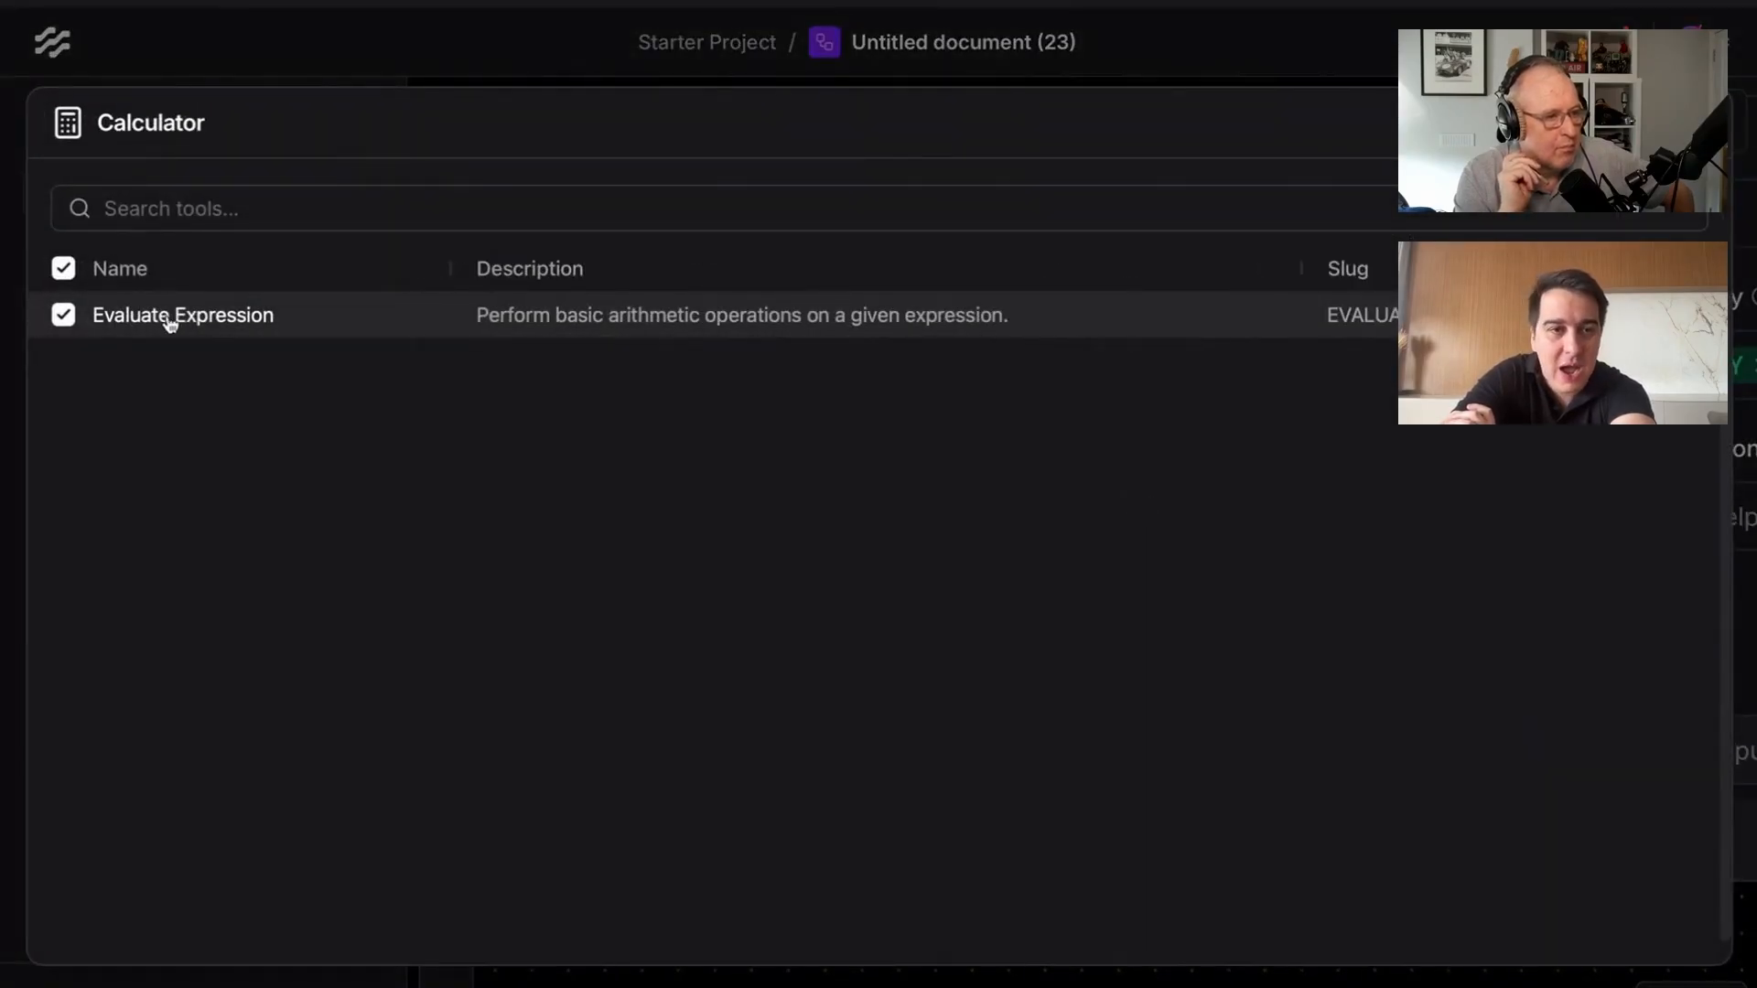
click(661, 311)
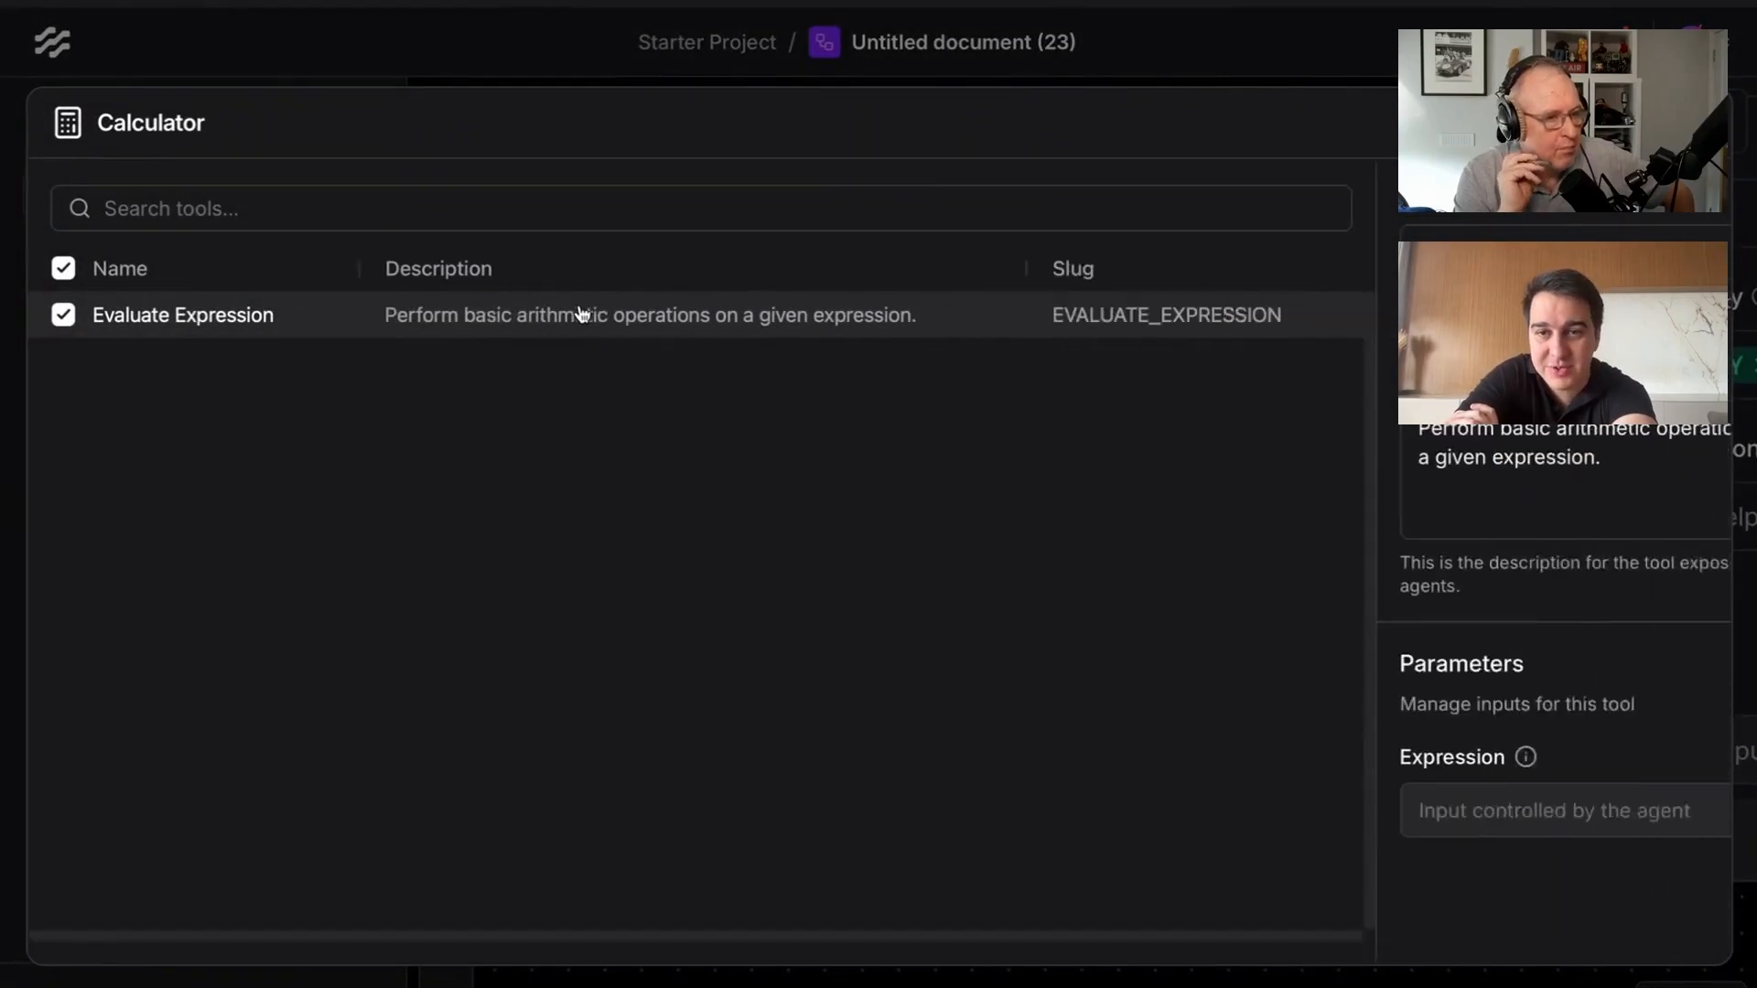
Step: Examine the Evaluate Expression tool's name and its description for agents, and close the Calculator's actions settings
click(1491, 457)
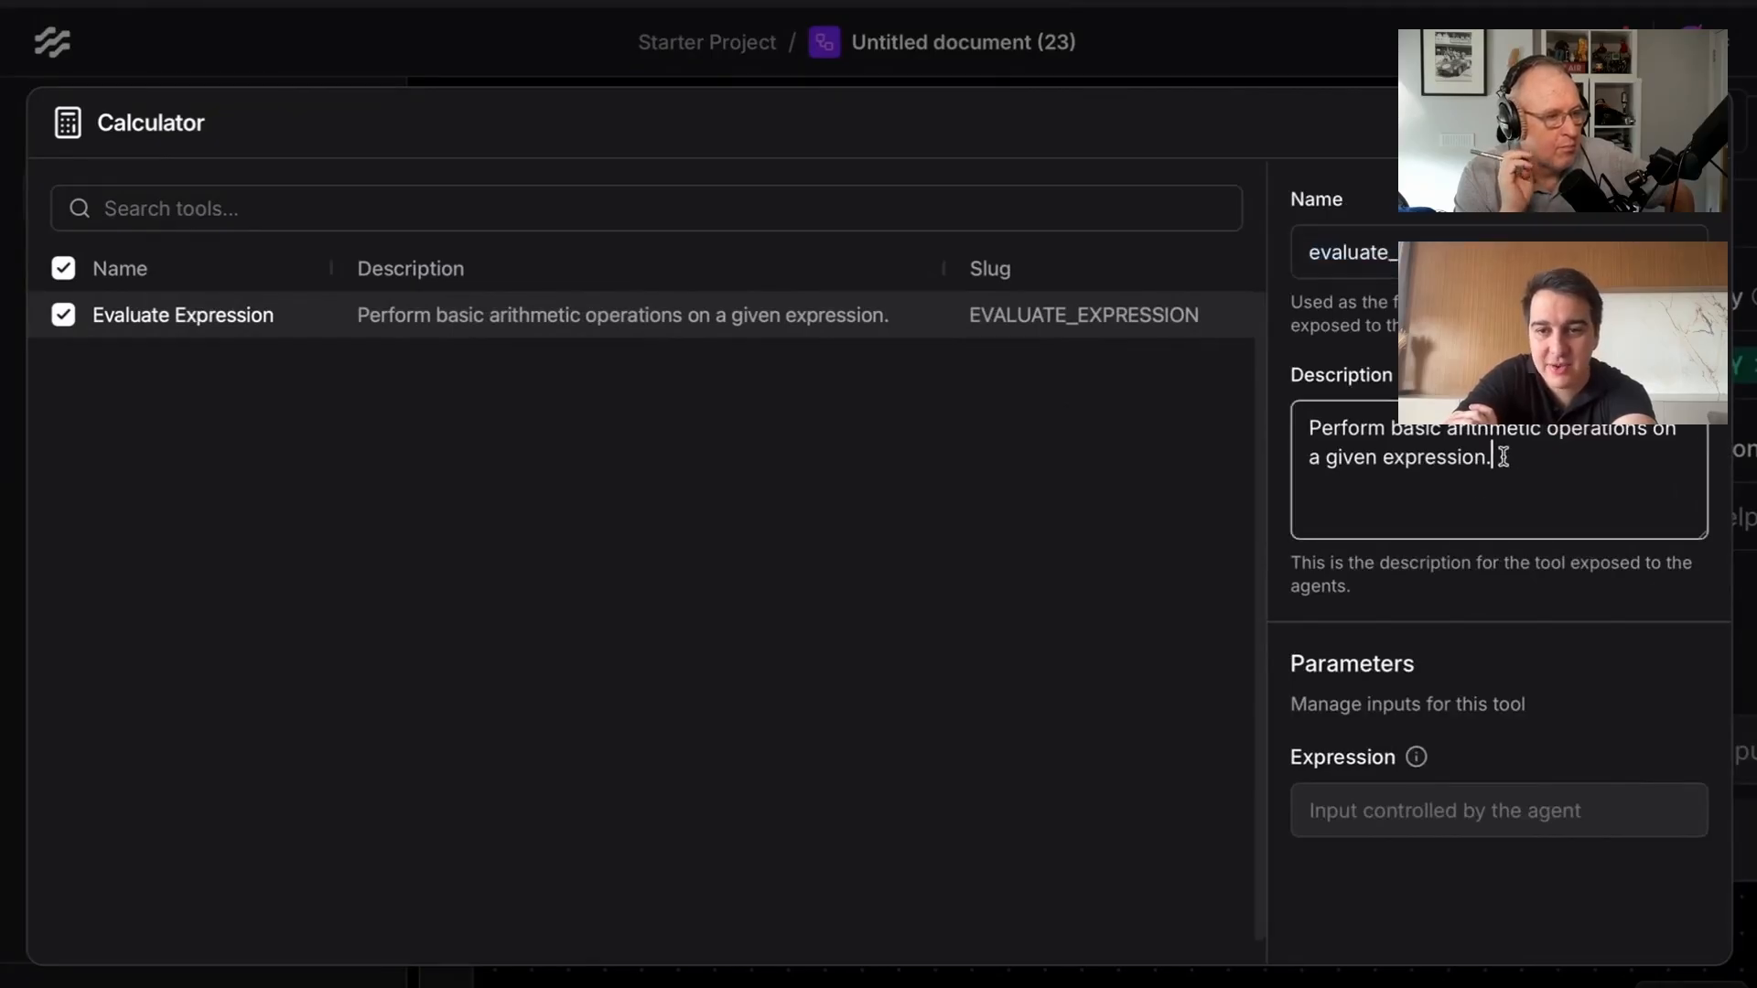
drag(1528, 444, 1337, 404)
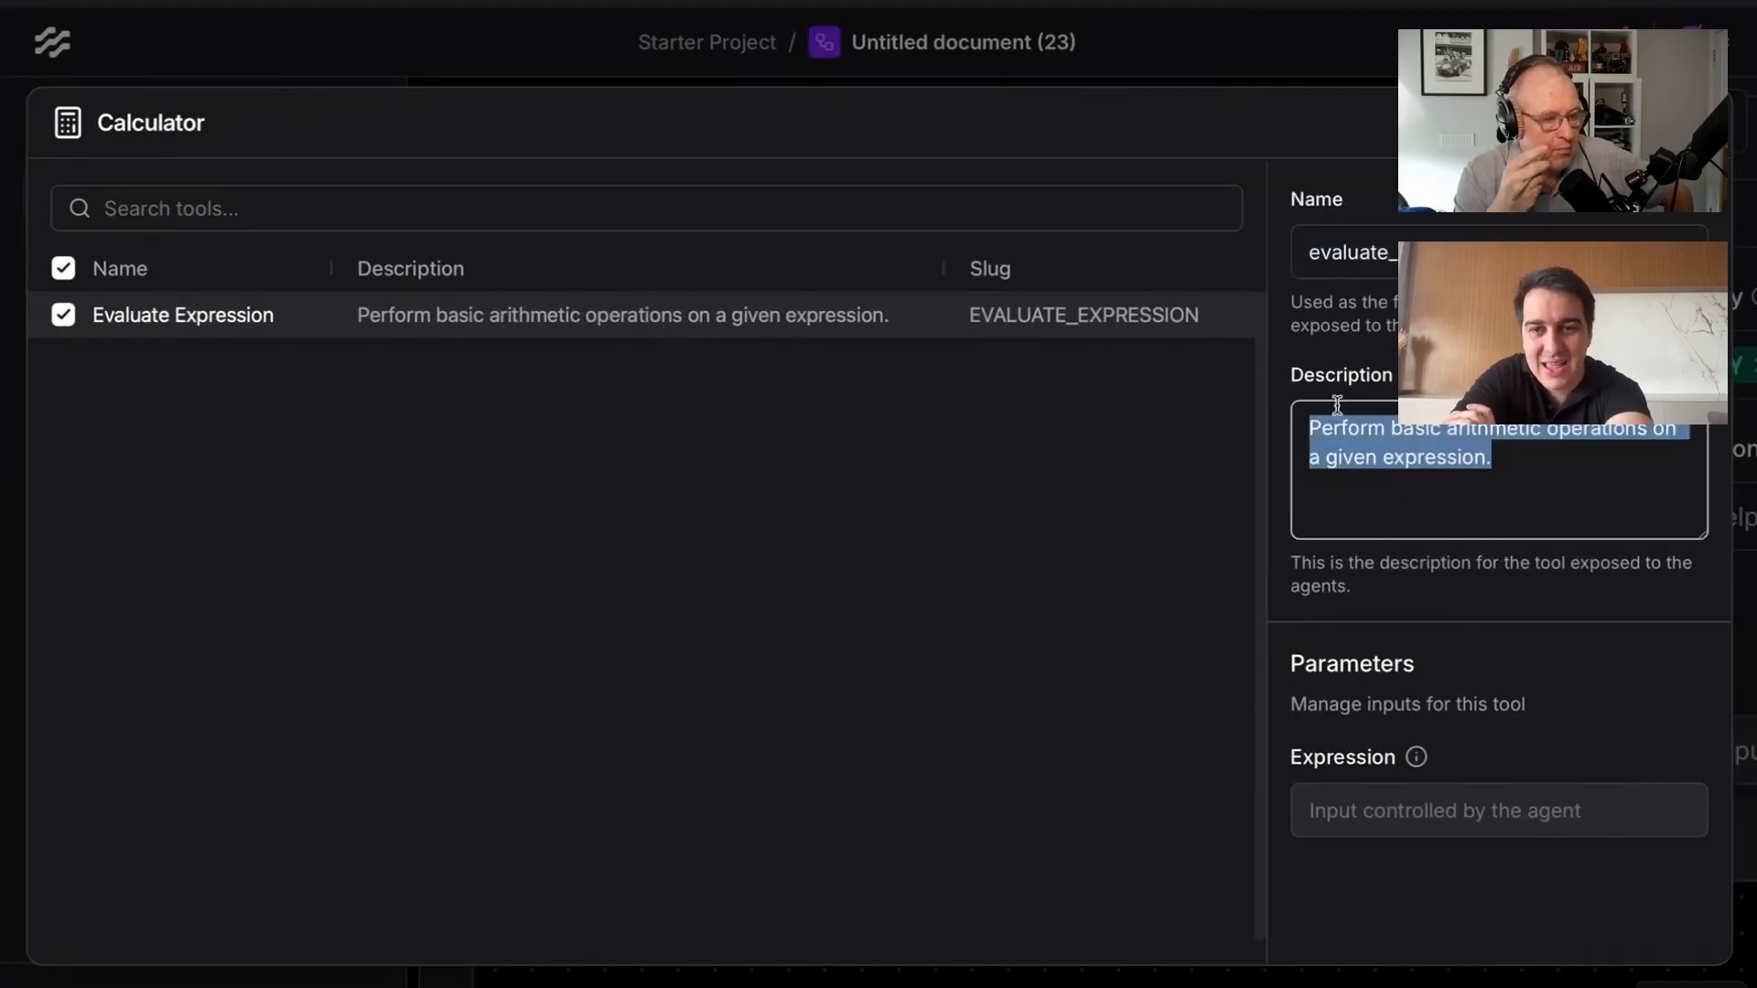
click(1539, 459)
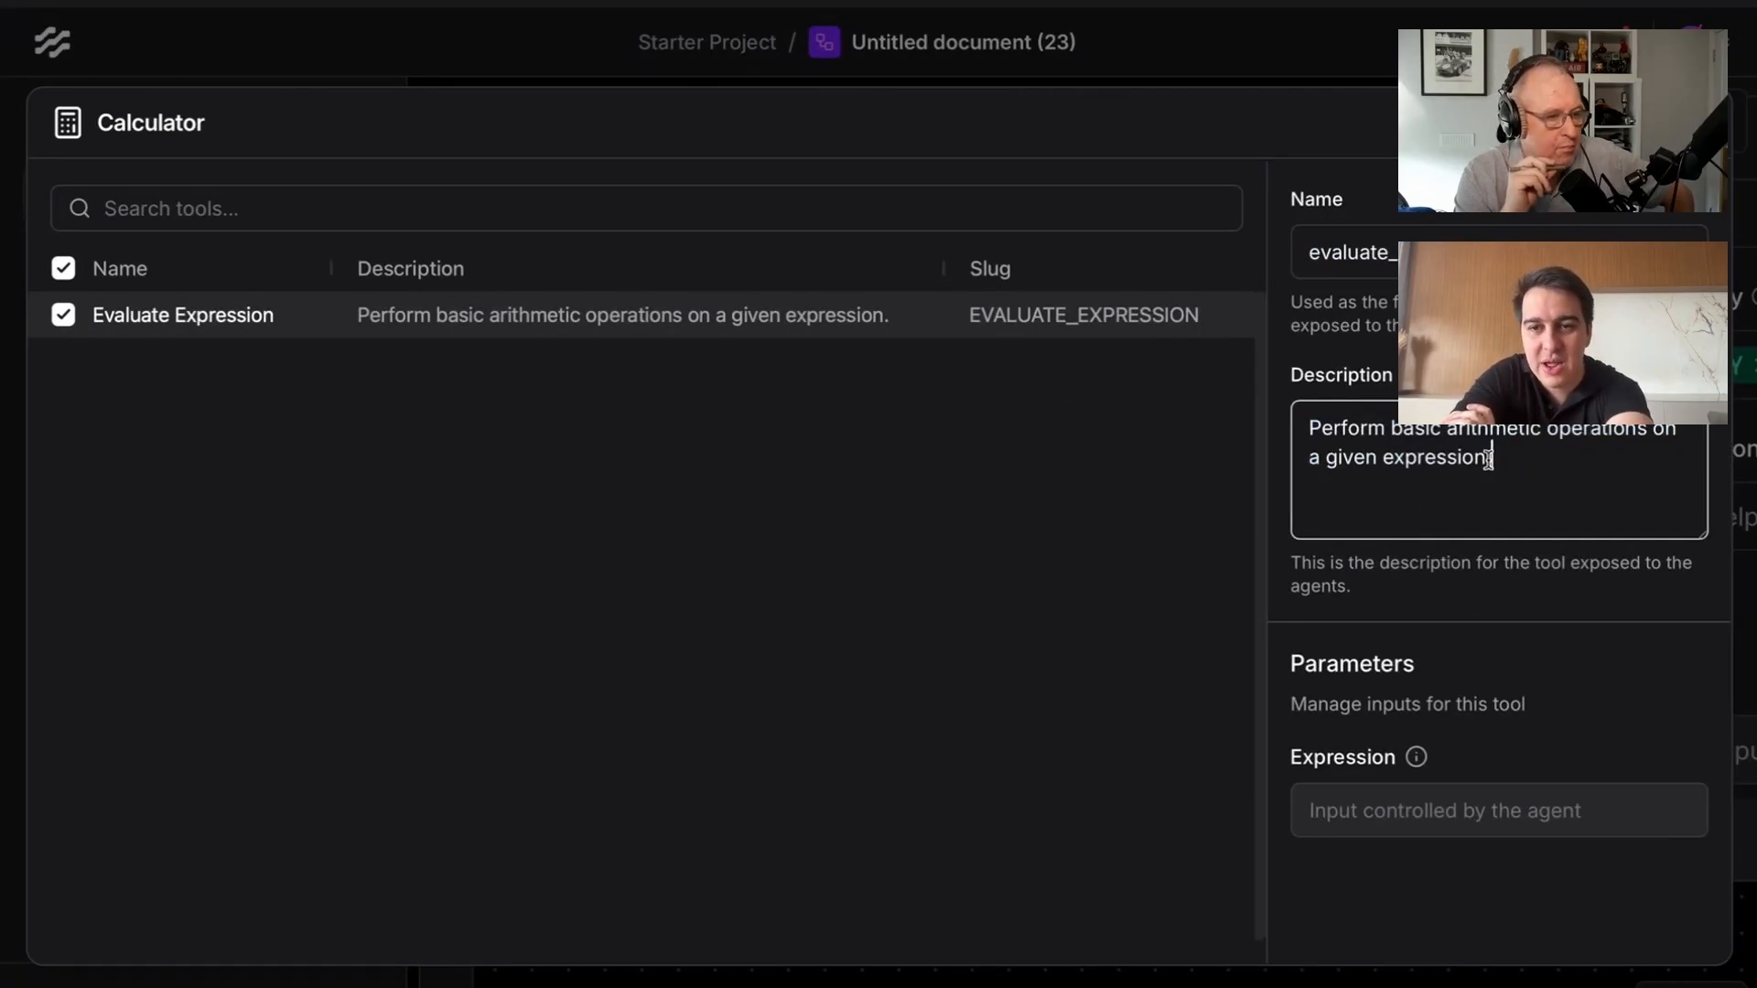
drag(1452, 449, 1302, 408)
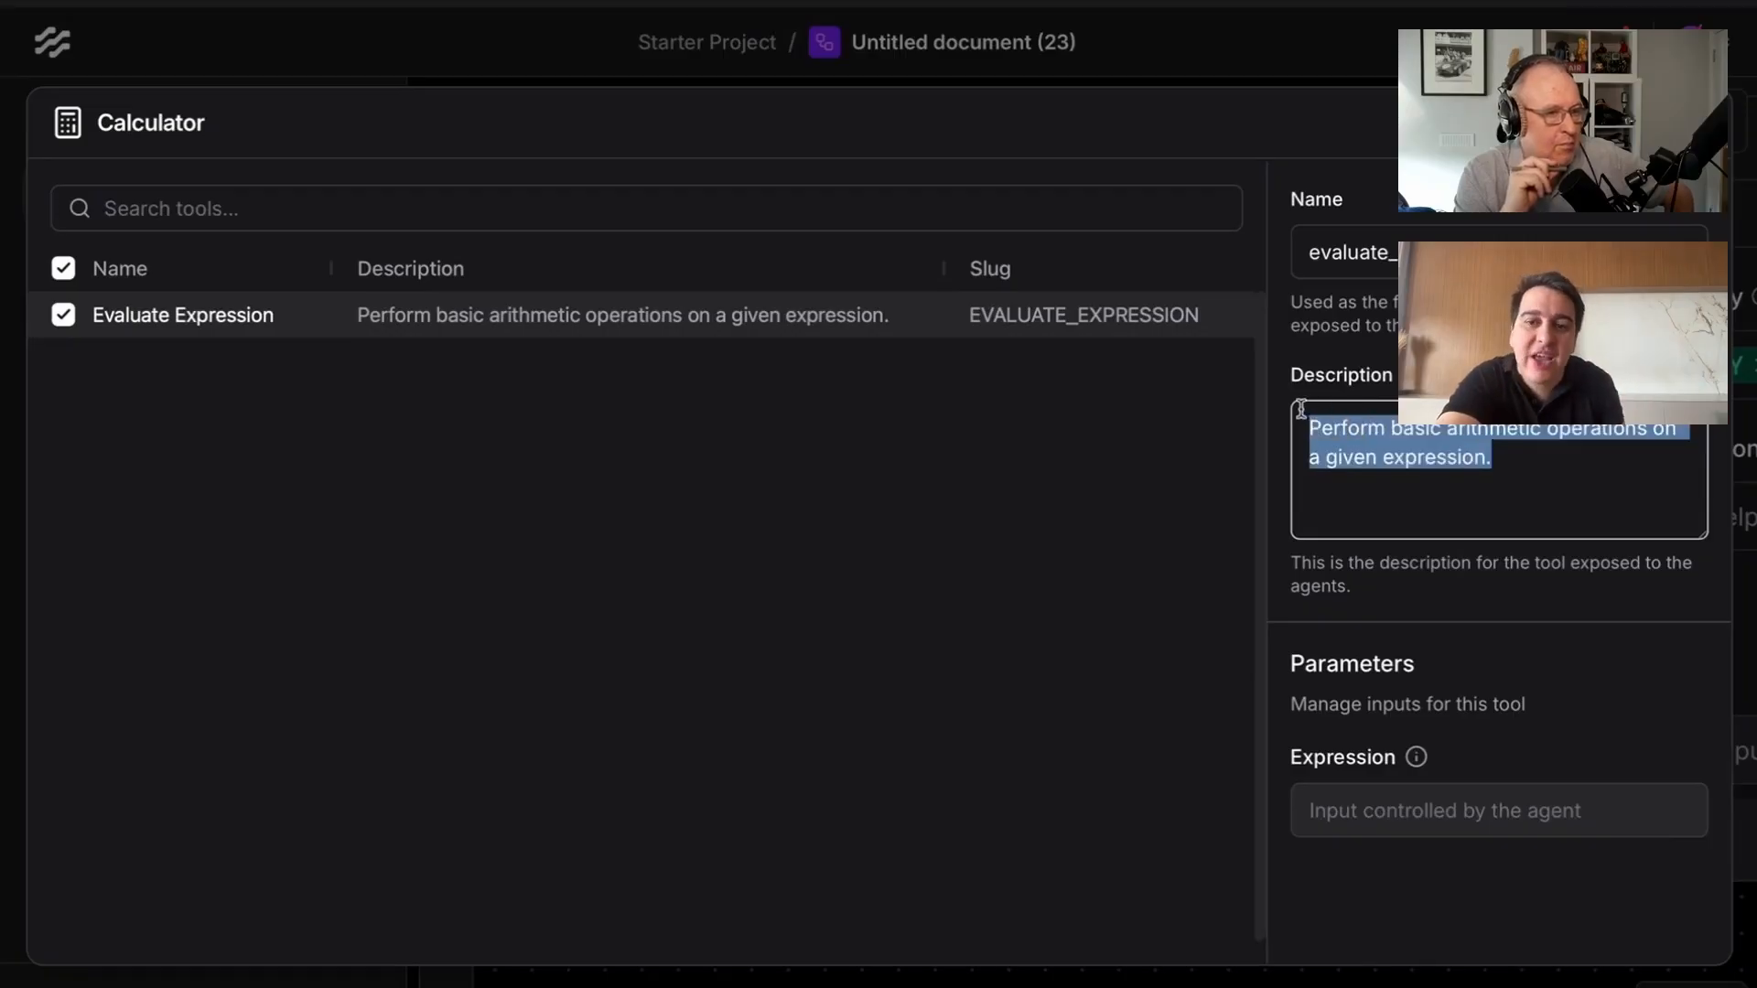
click(1417, 453)
double_click(1370, 251)
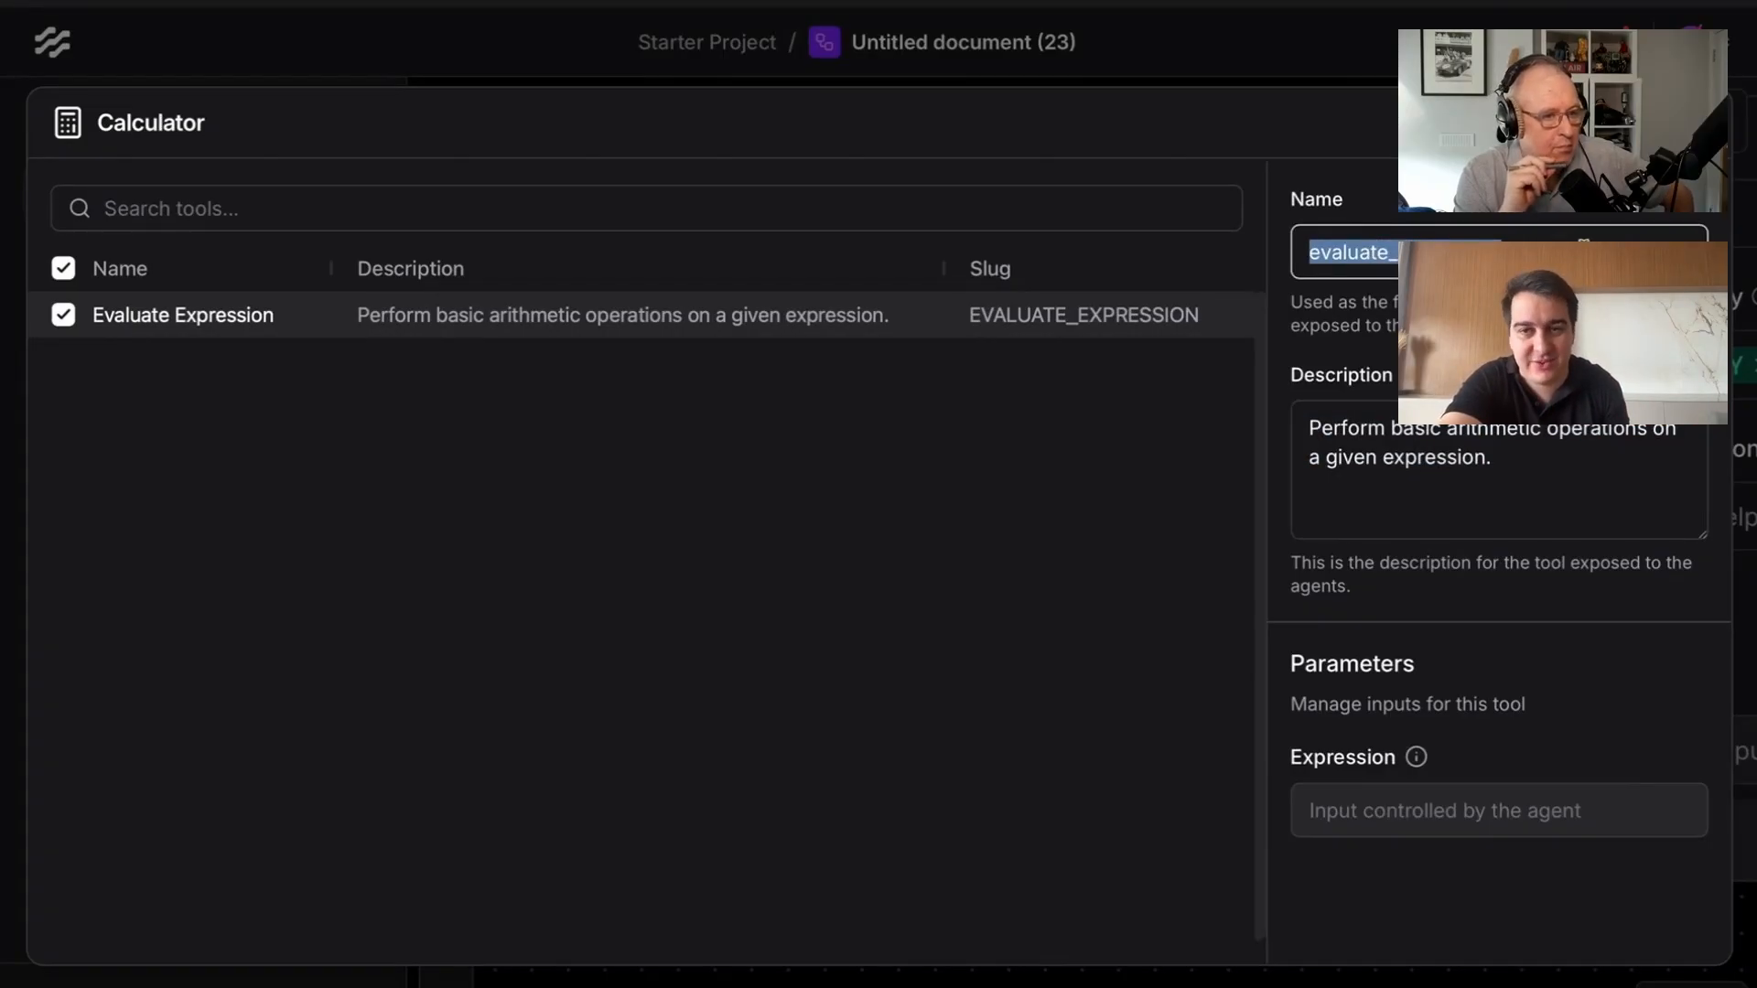
click(1404, 459)
click(1514, 464)
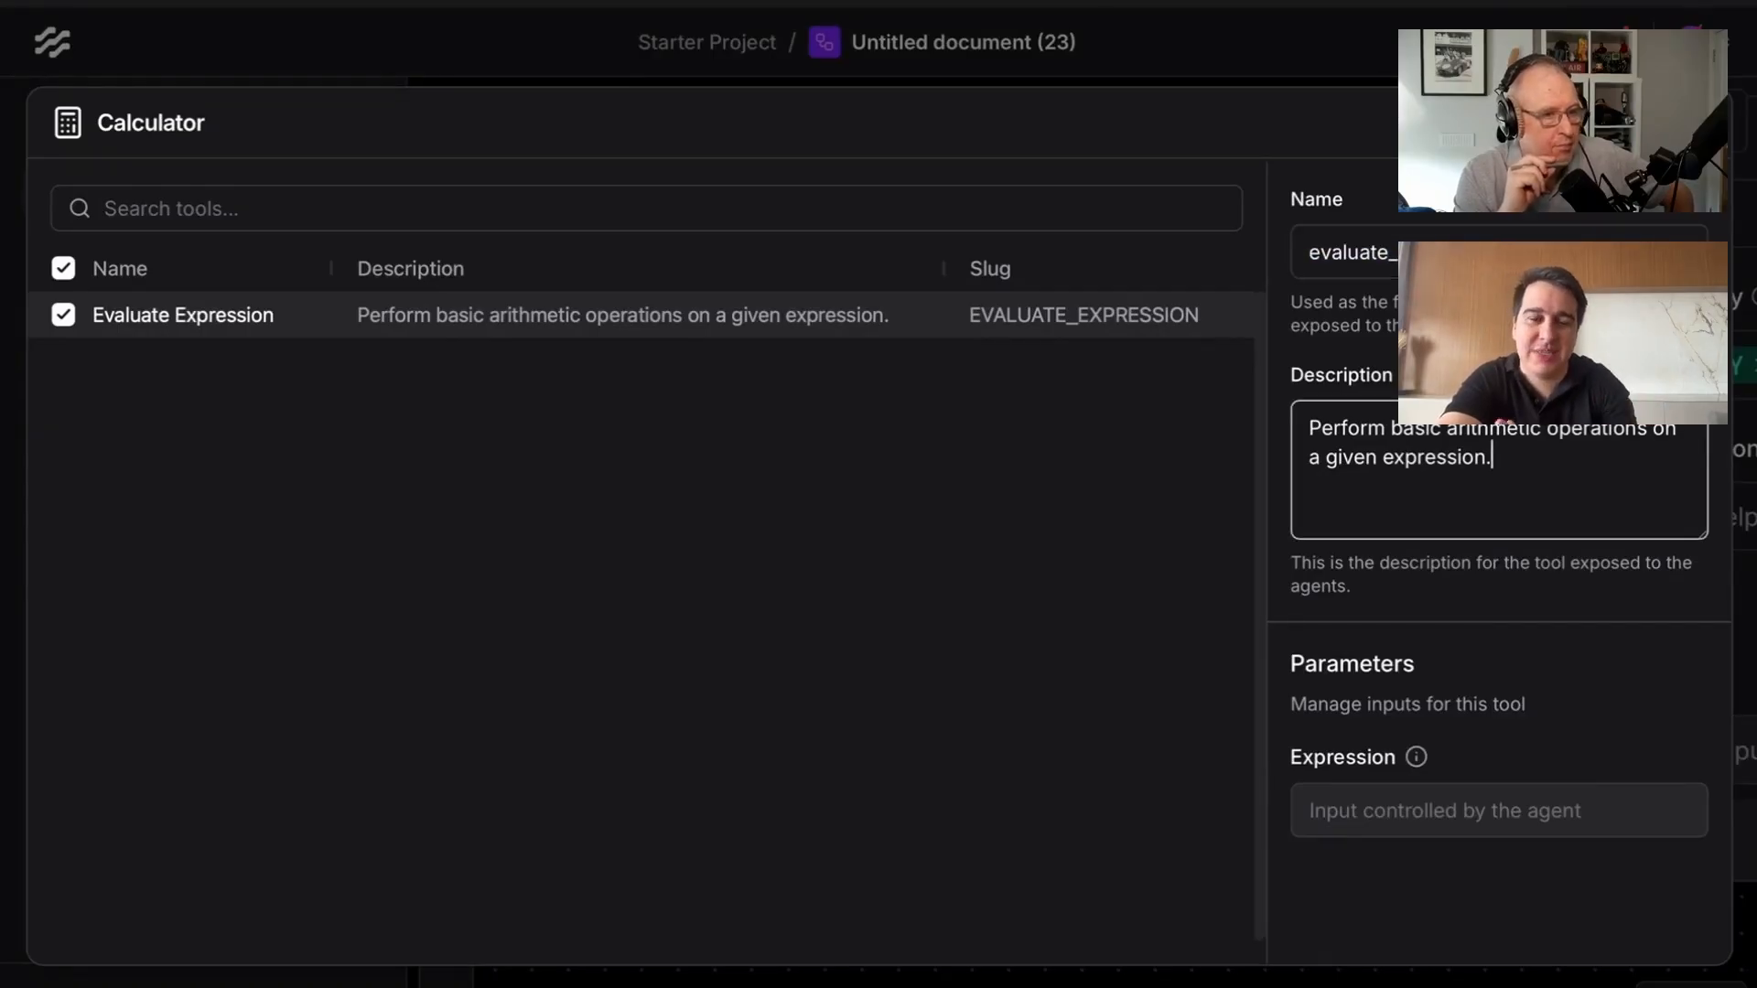
key(Escape)
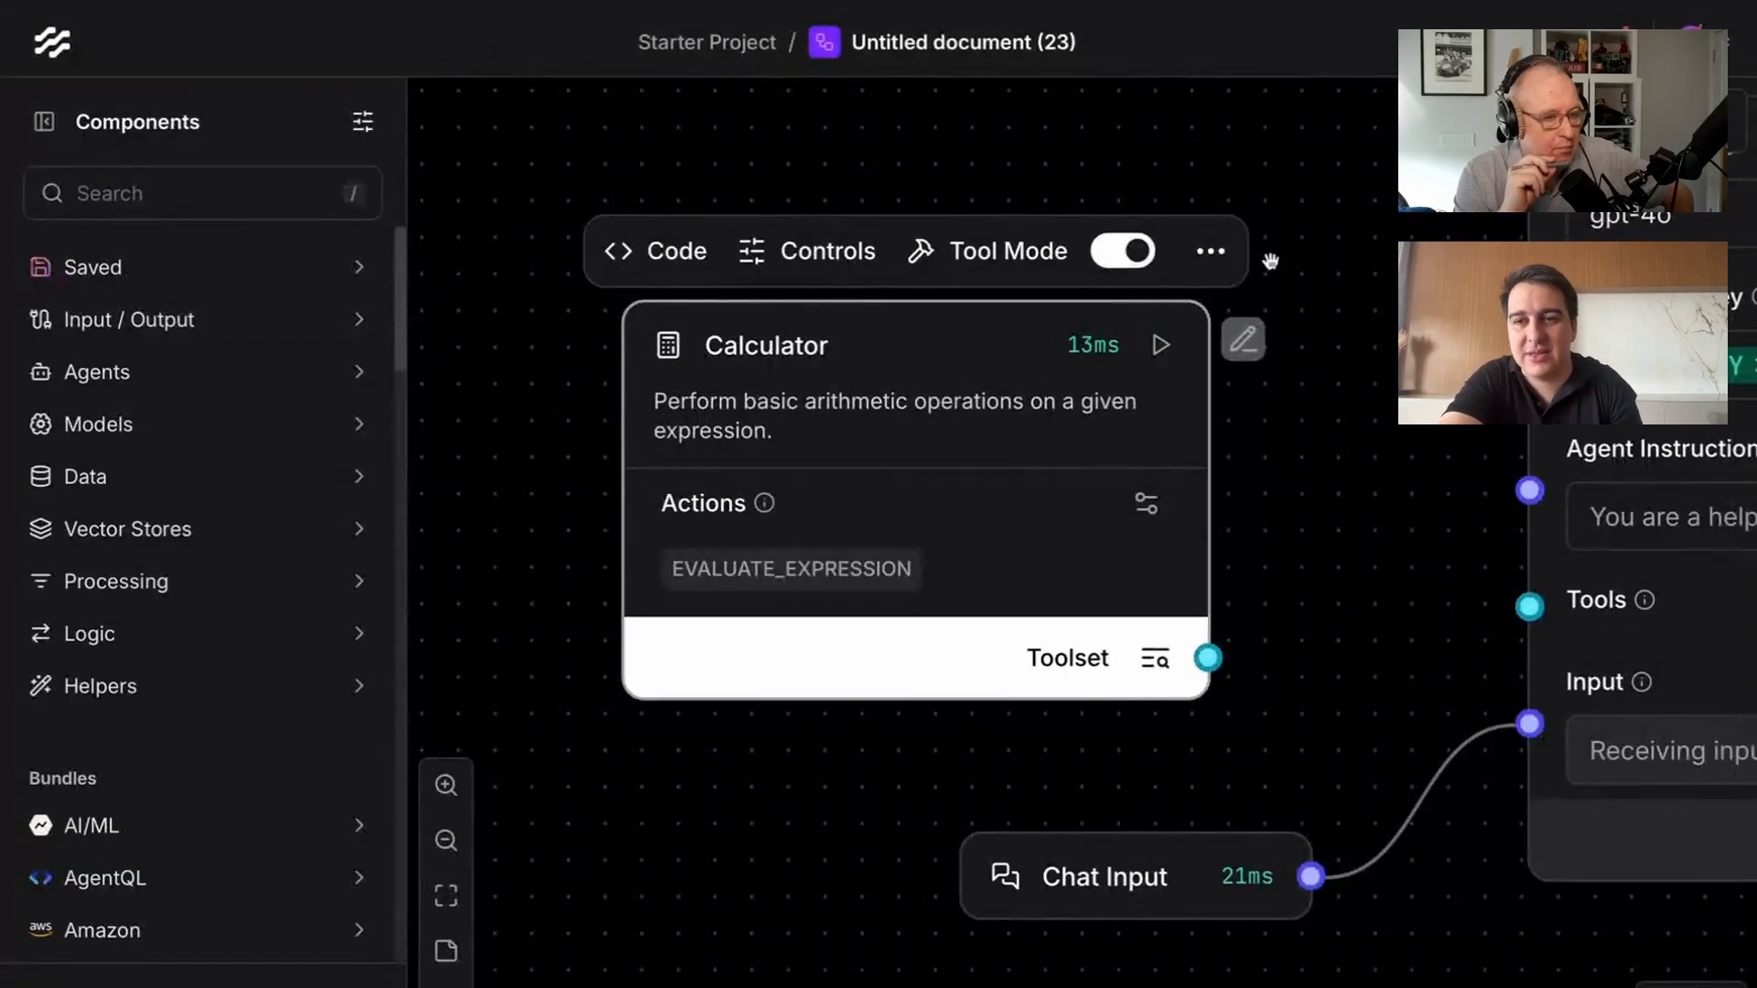
Step: Connect the Calculator's Toolset output to the Agent's Tools input
drag(1213, 659, 1529, 606)
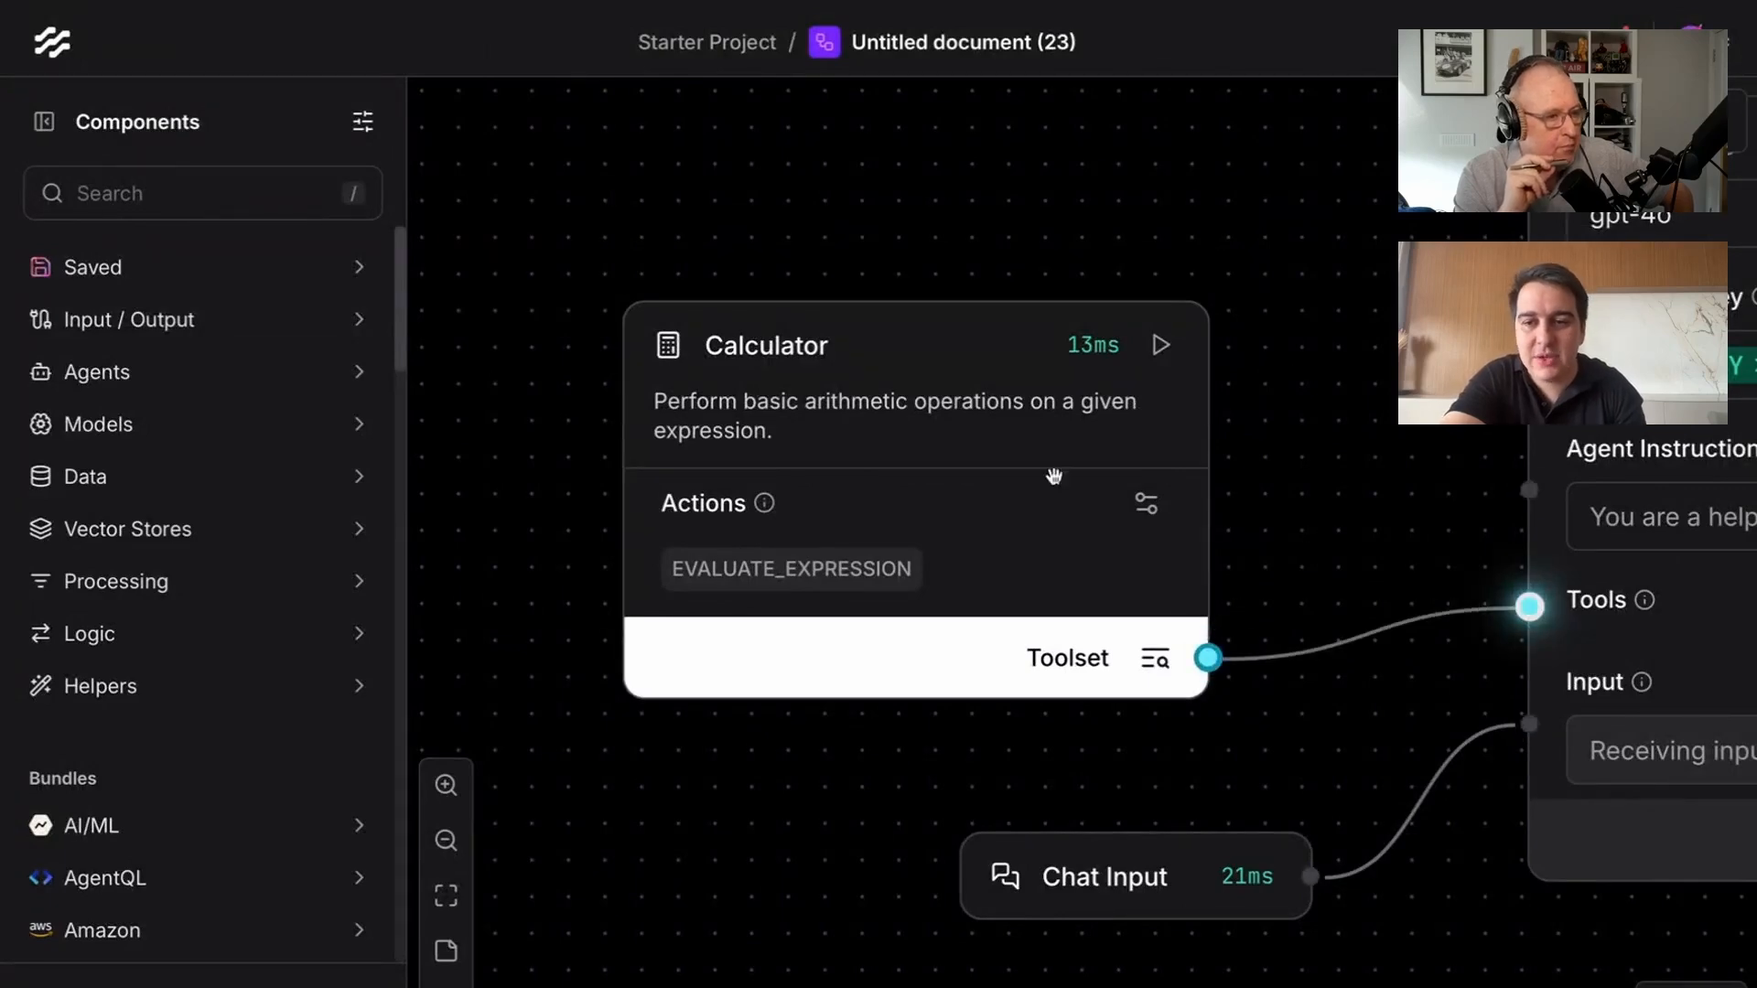
scroll(1052, 476, down, 3)
drag(1012, 413, 1044, 425)
drag(785, 544, 898, 589)
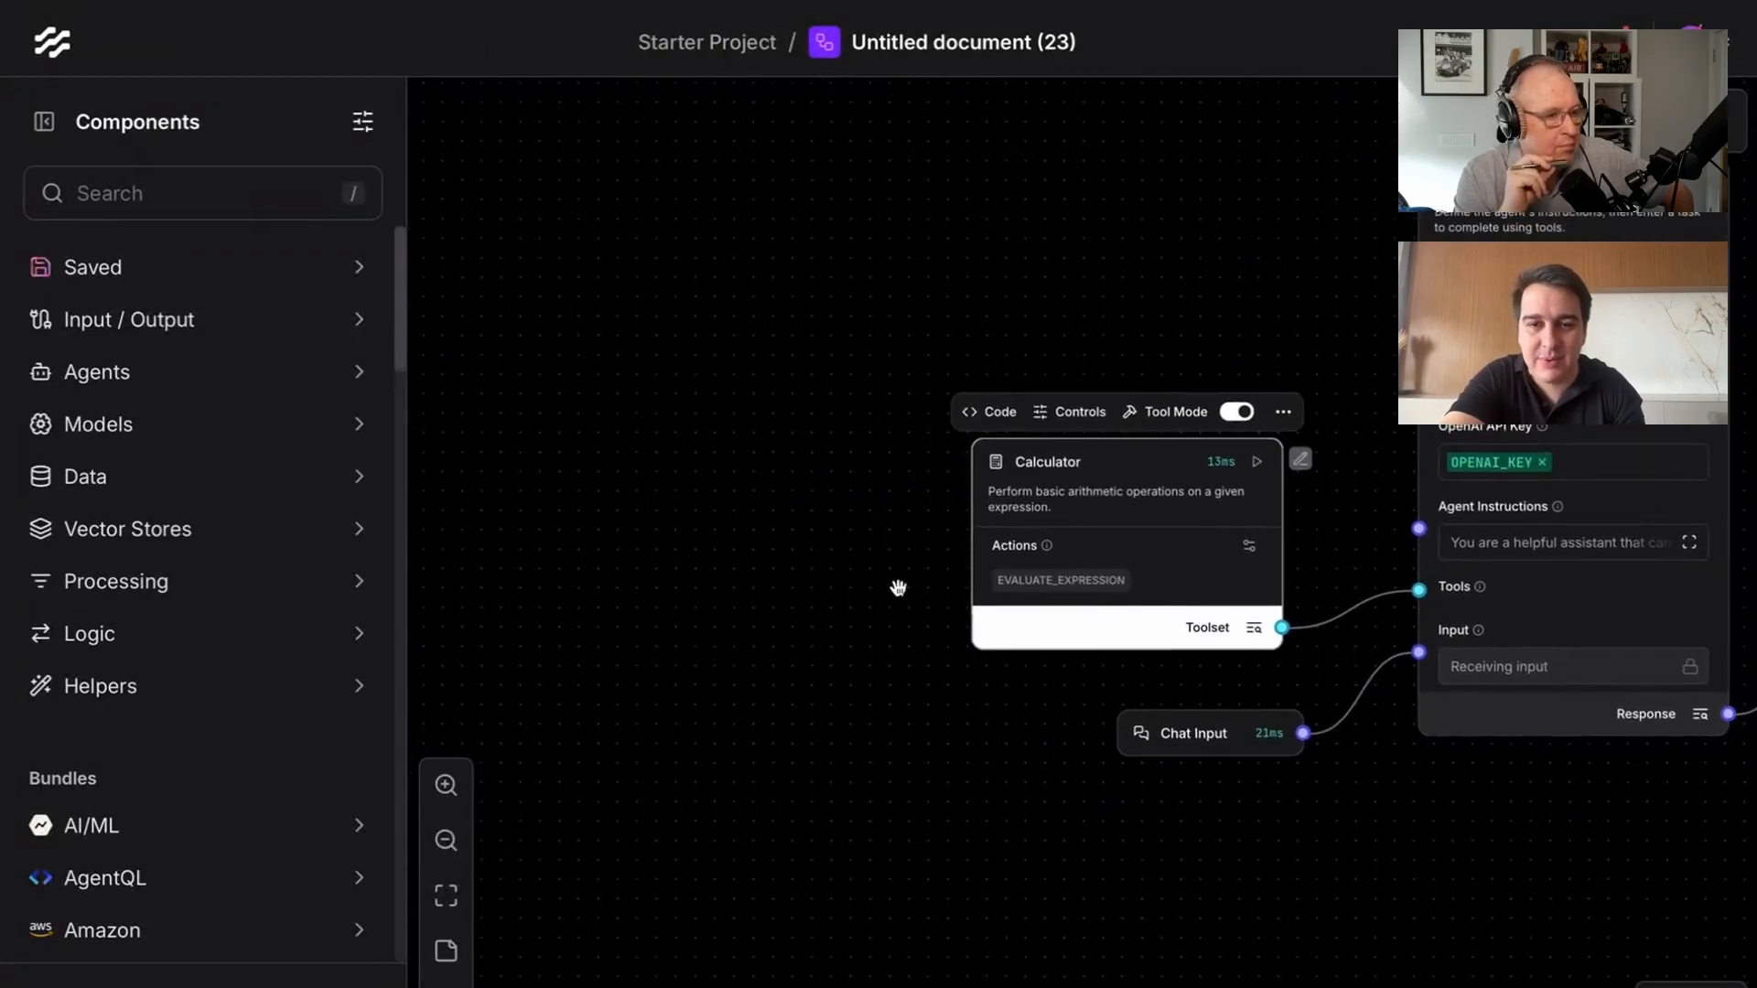
scroll(898, 588, down, 2)
click(897, 588)
Step: Search the components for "url" and place a URL component above and to the left of the Calculator
click(212, 180)
text(u)
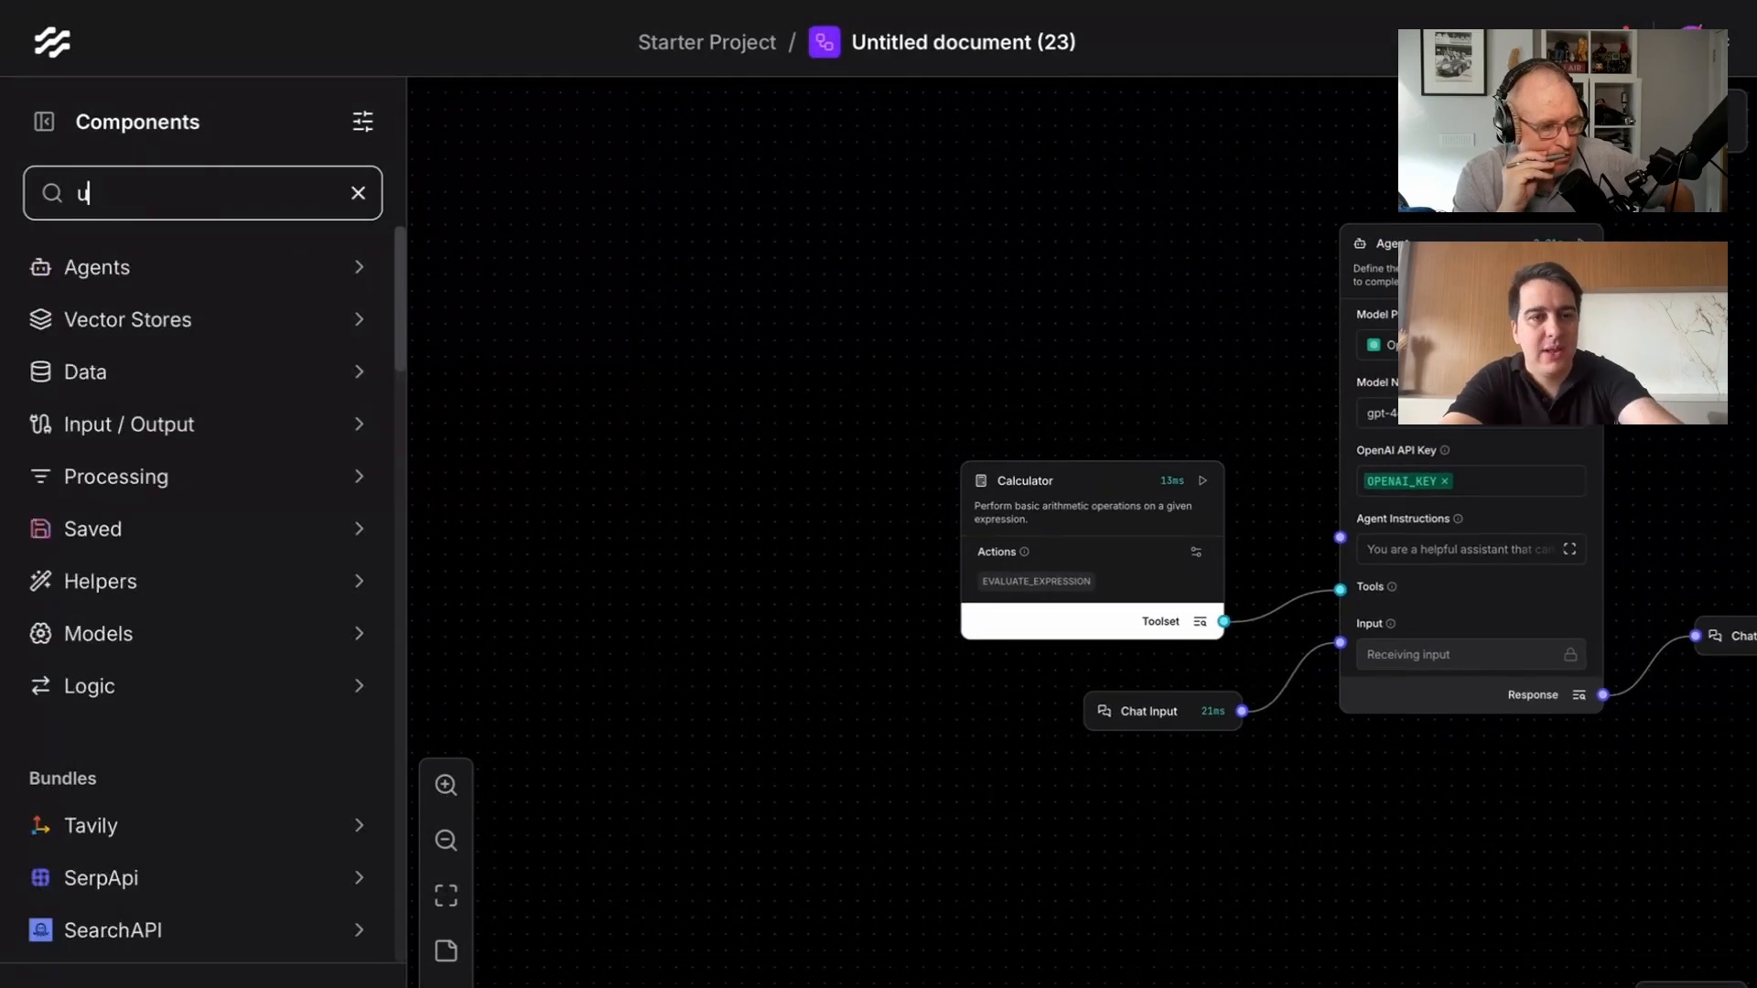
text(rl)
drag(149, 345, 760, 243)
drag(634, 388, 831, 537)
scroll(901, 459, up, 3)
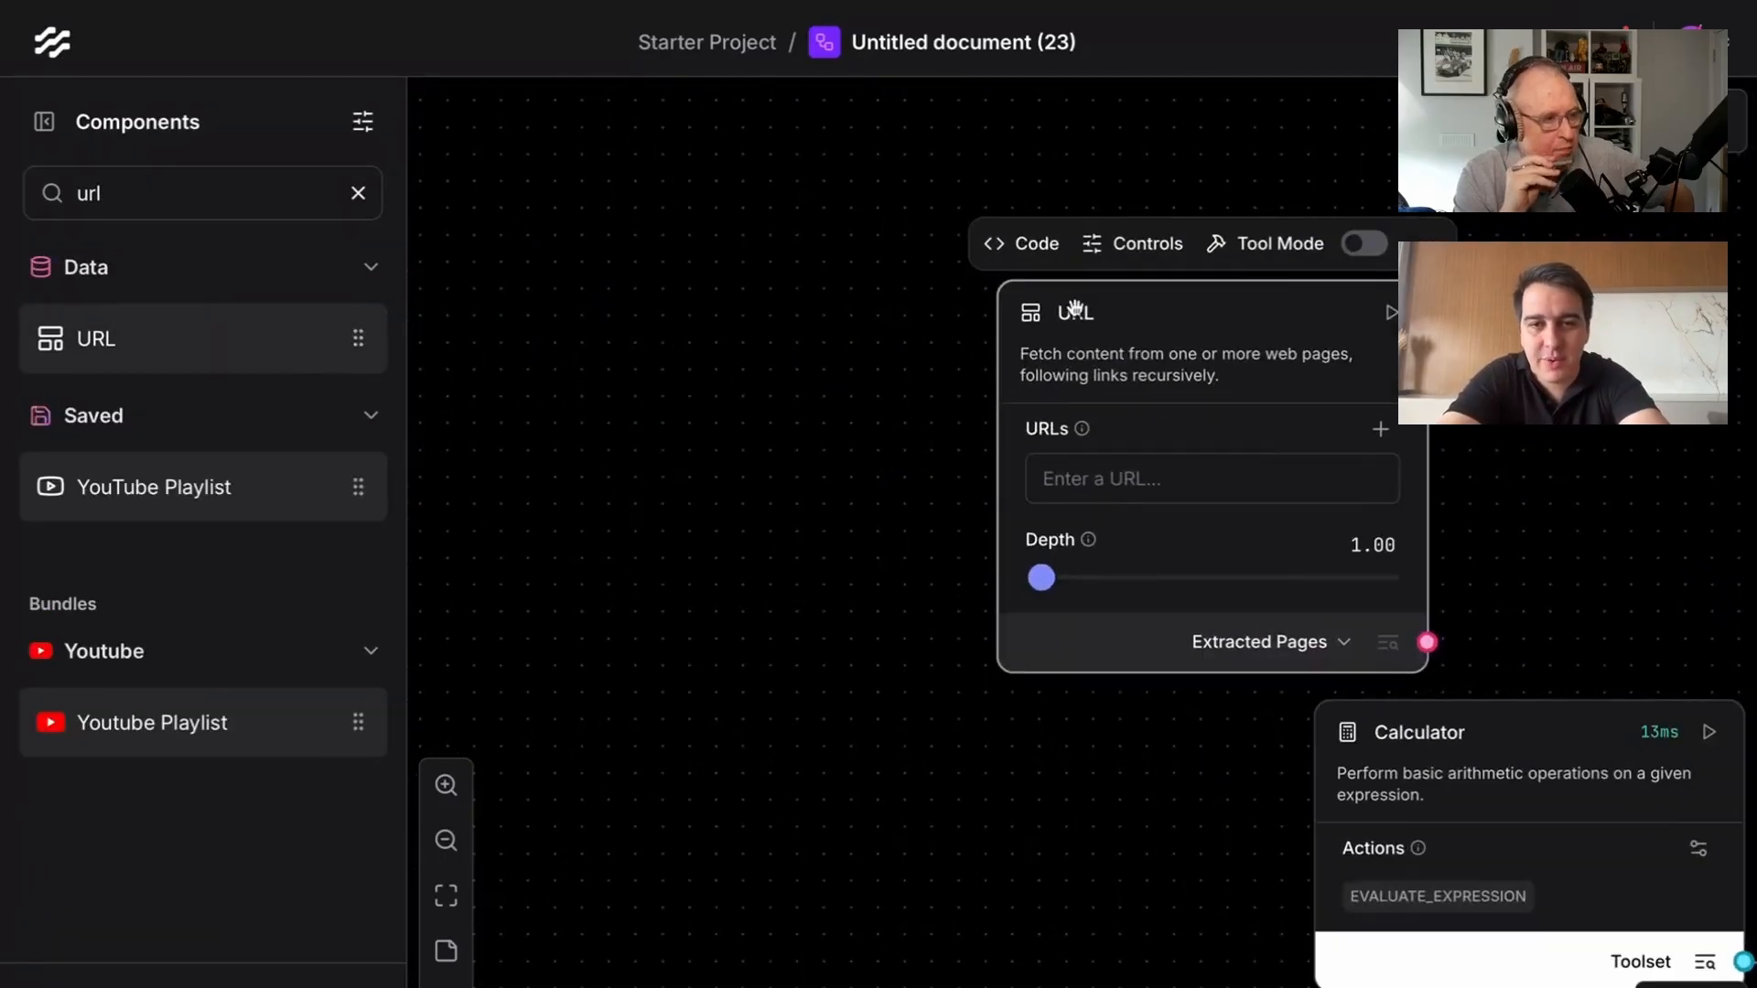
drag(1051, 366, 1013, 294)
scroll(823, 384, right, 2)
click(1011, 405)
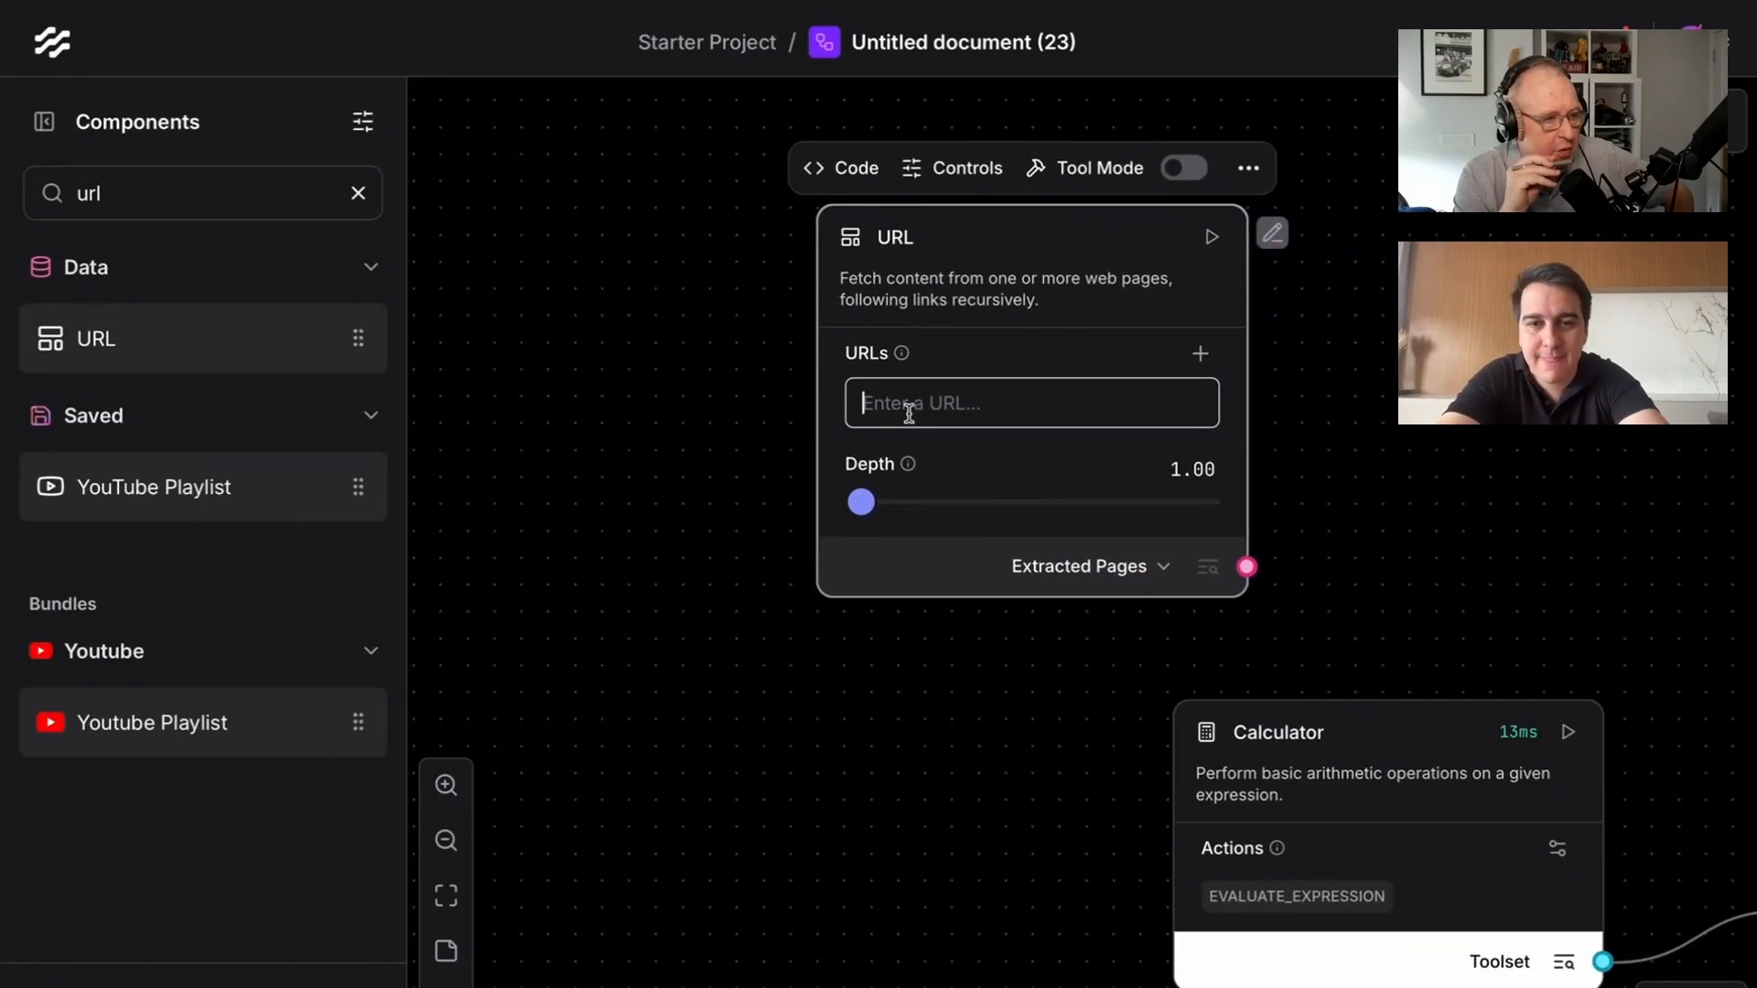
text(www.)
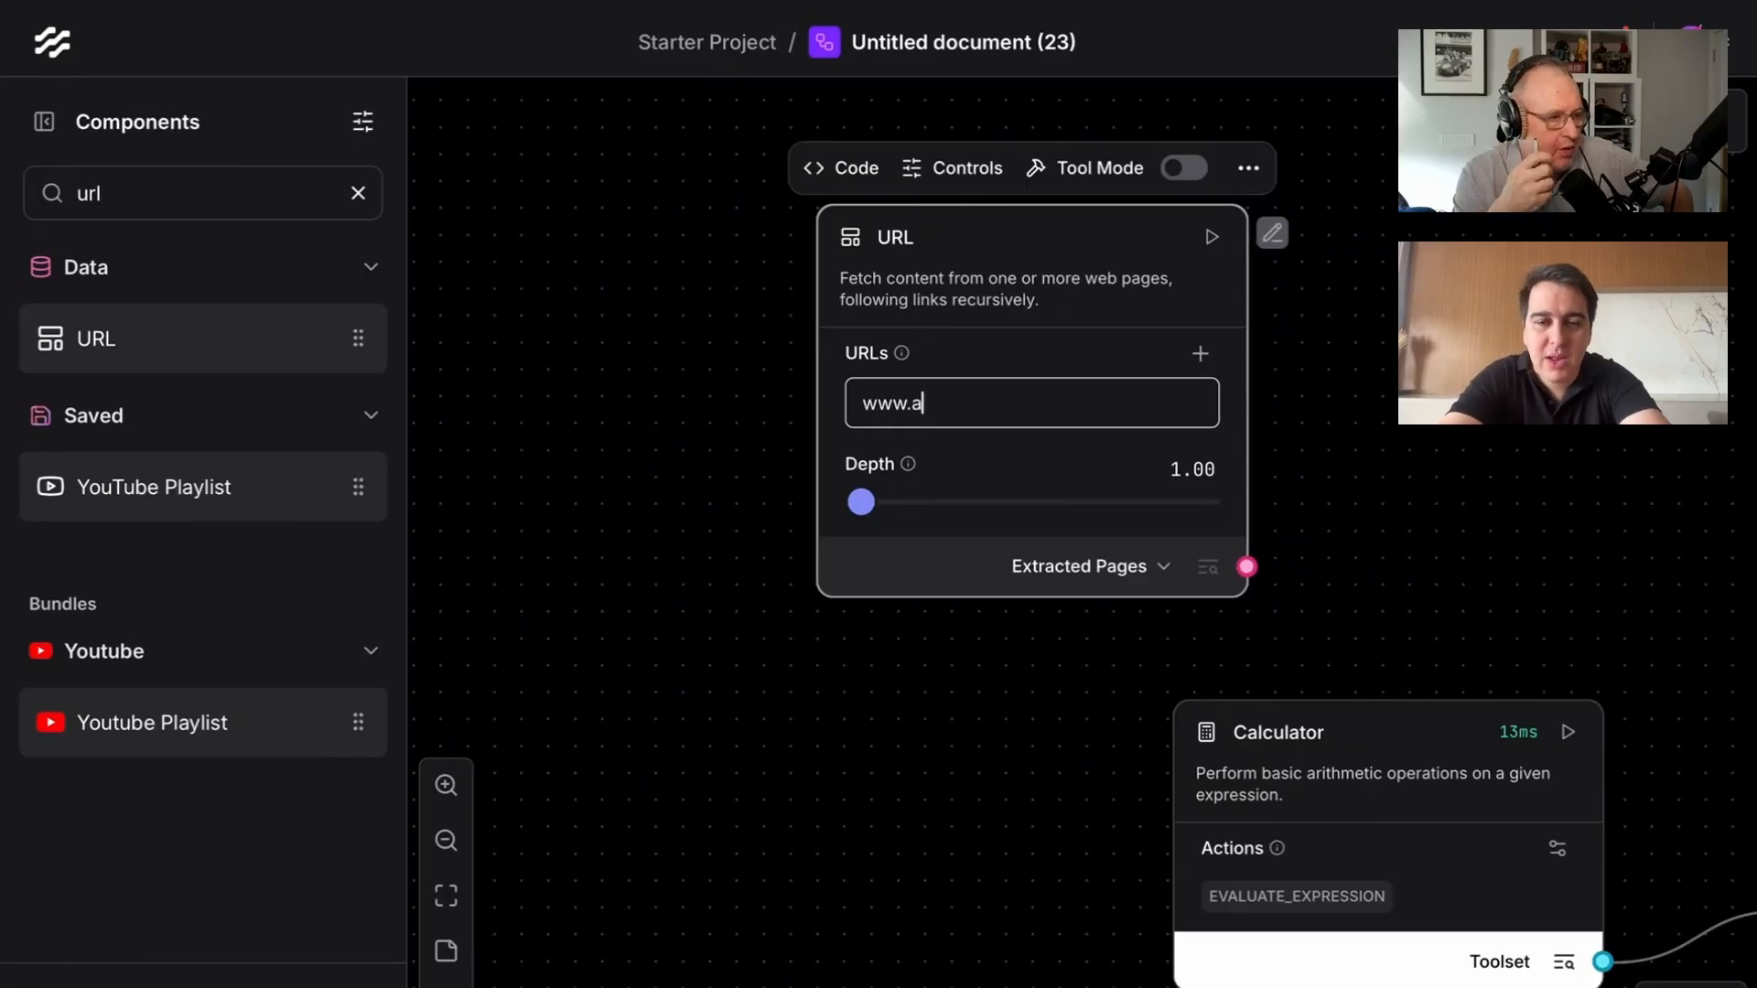
text(ibm.com)
click(1211, 237)
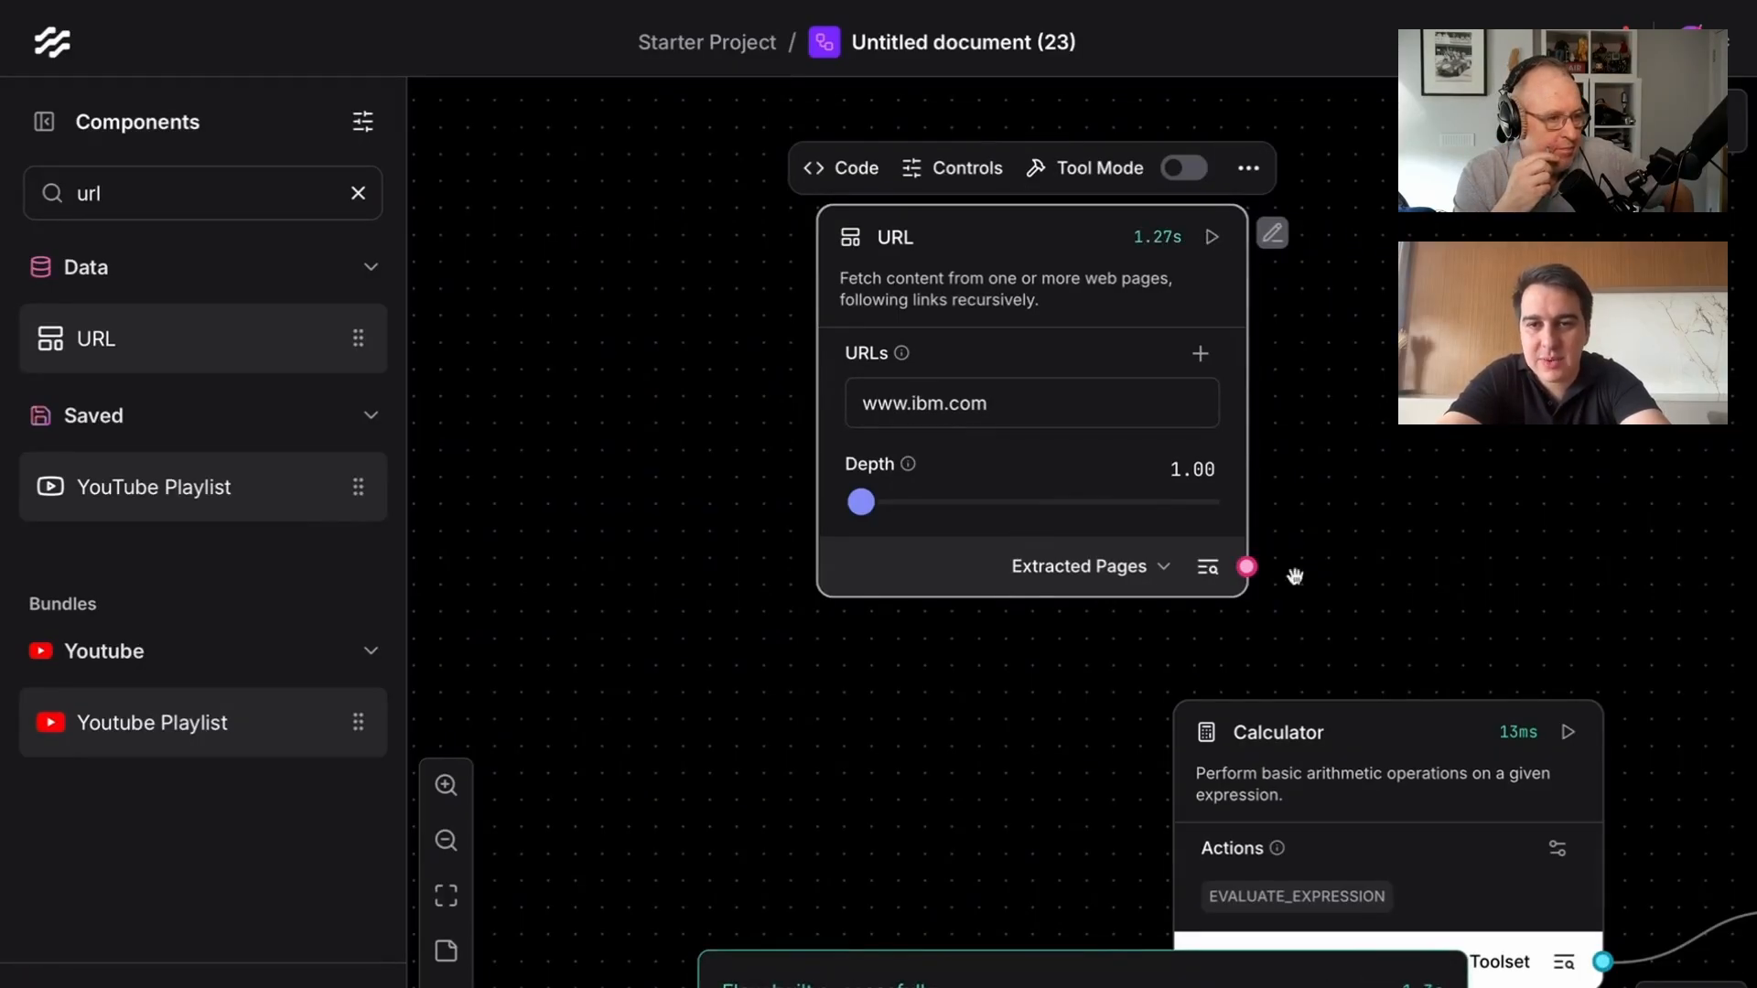
click(1208, 566)
key(Escape)
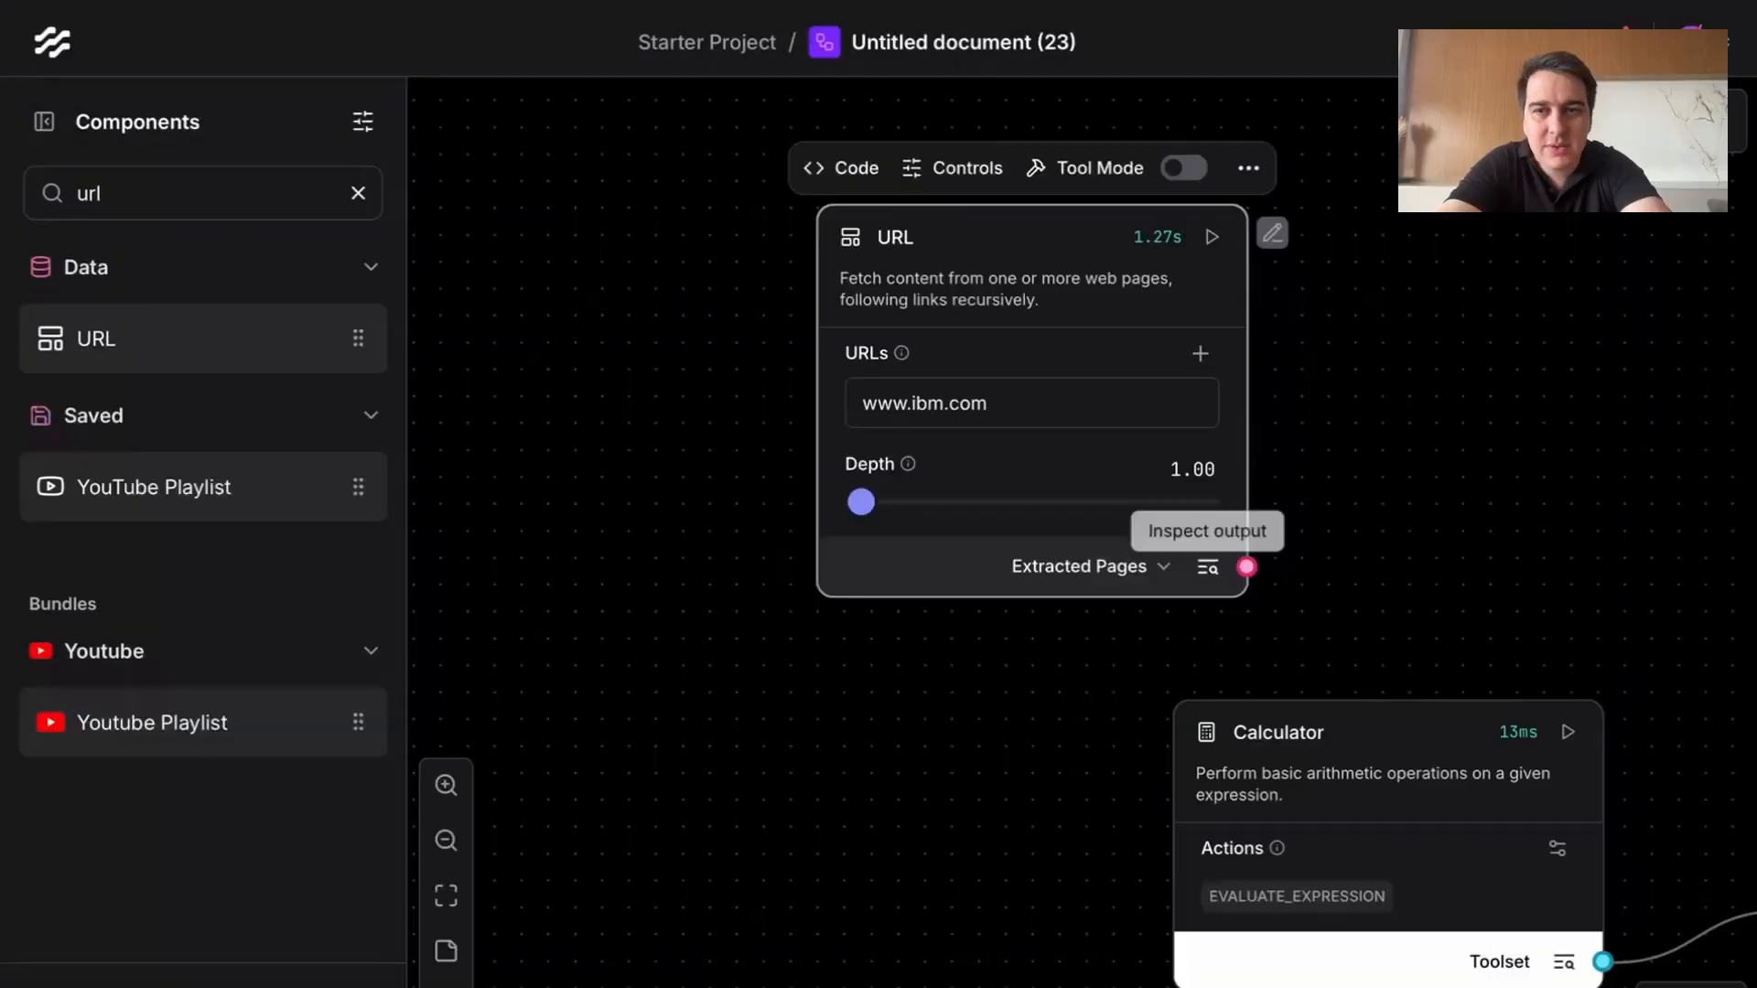
Step: Switch the URL component's output from Extracted Pages to Raw Content
drag(1042, 256, 1265, 240)
drag(898, 405, 698, 311)
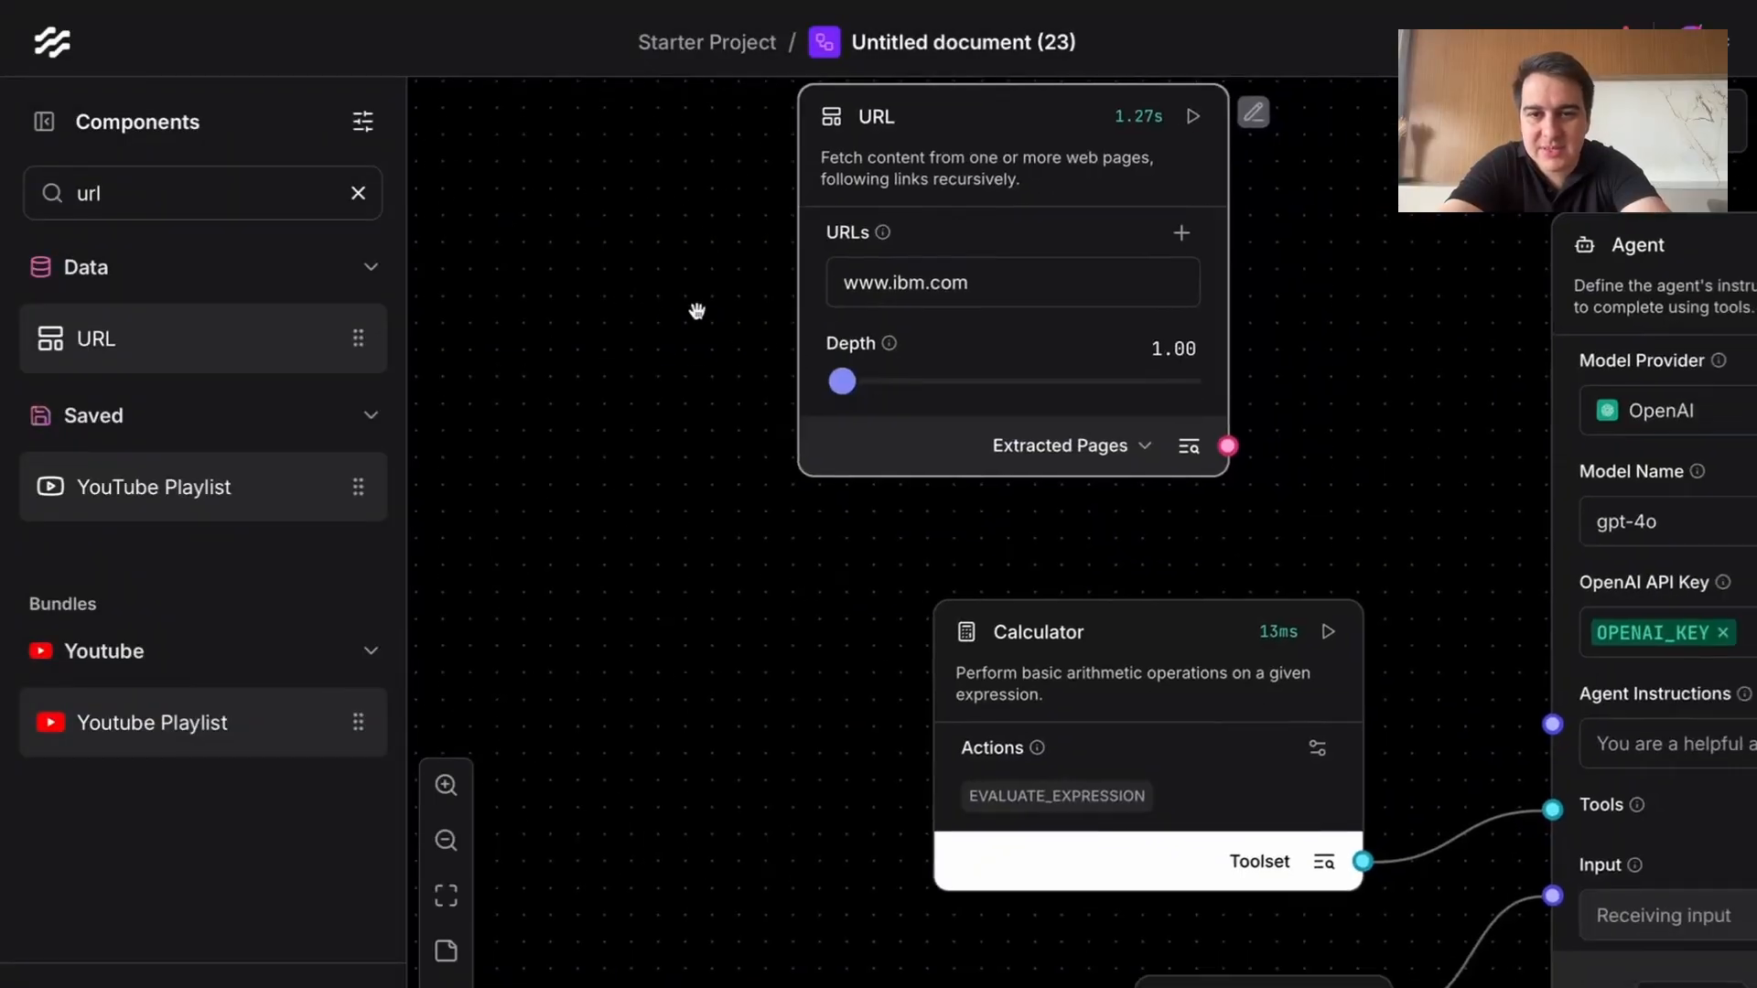
drag(1320, 306, 1237, 387)
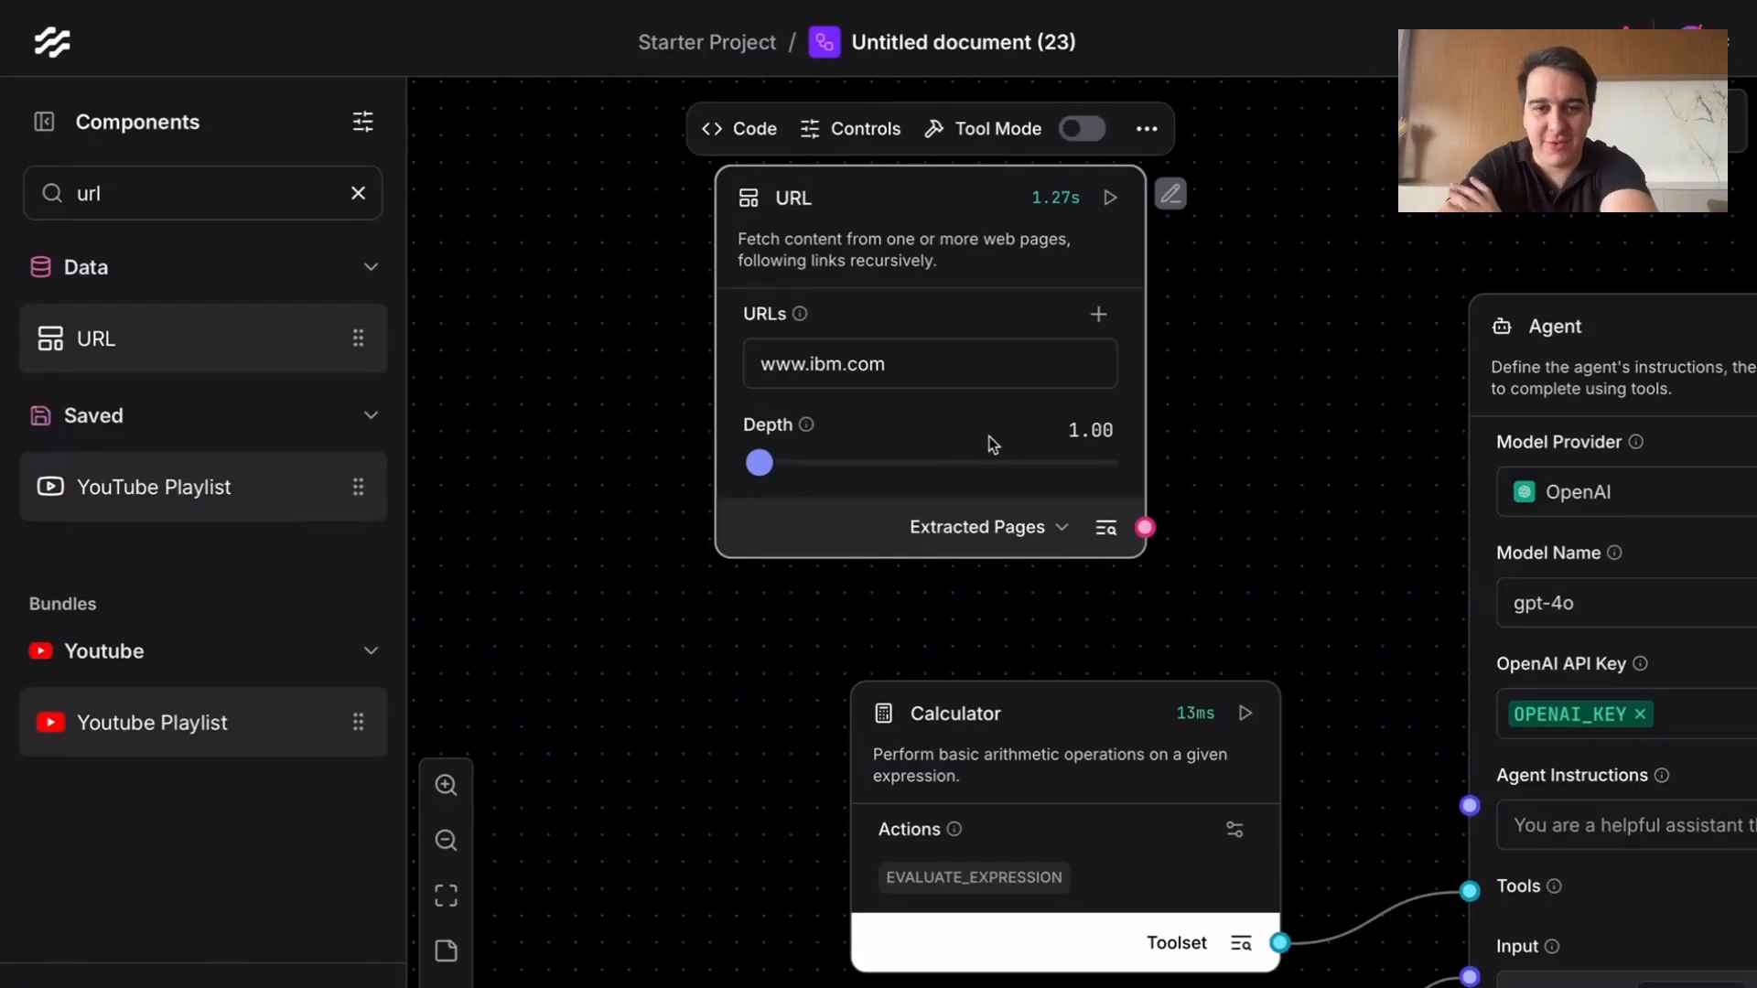
click(952, 362)
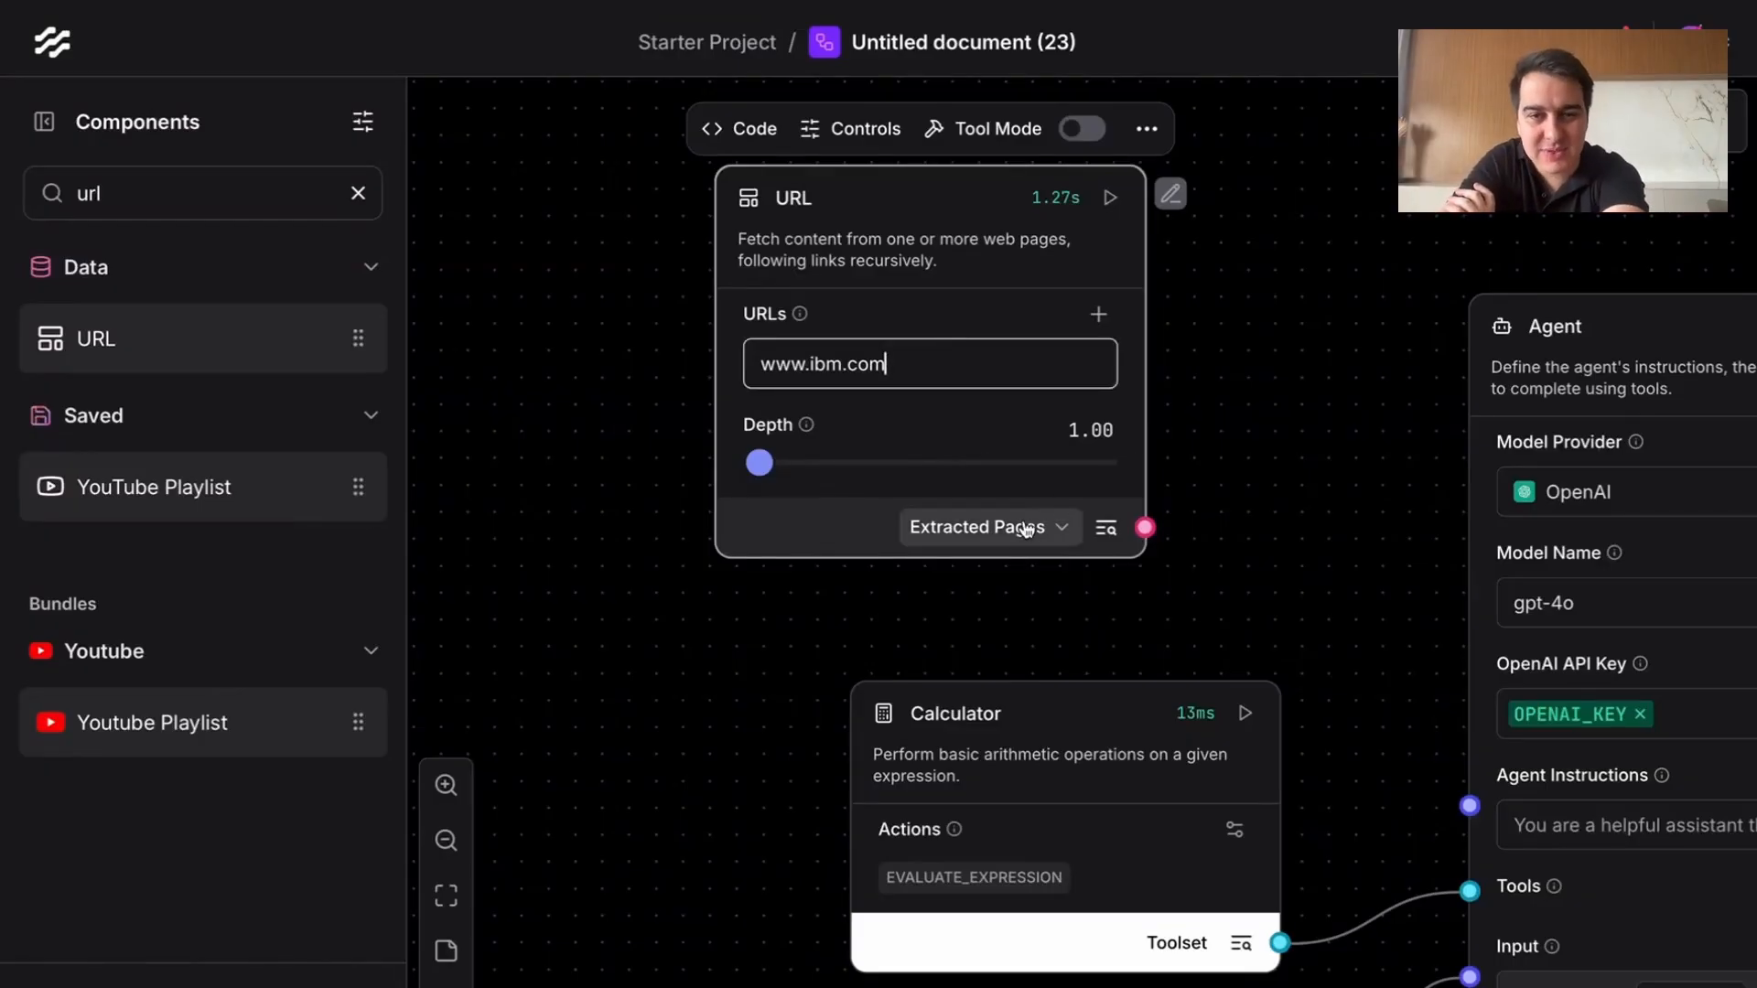
click(1052, 525)
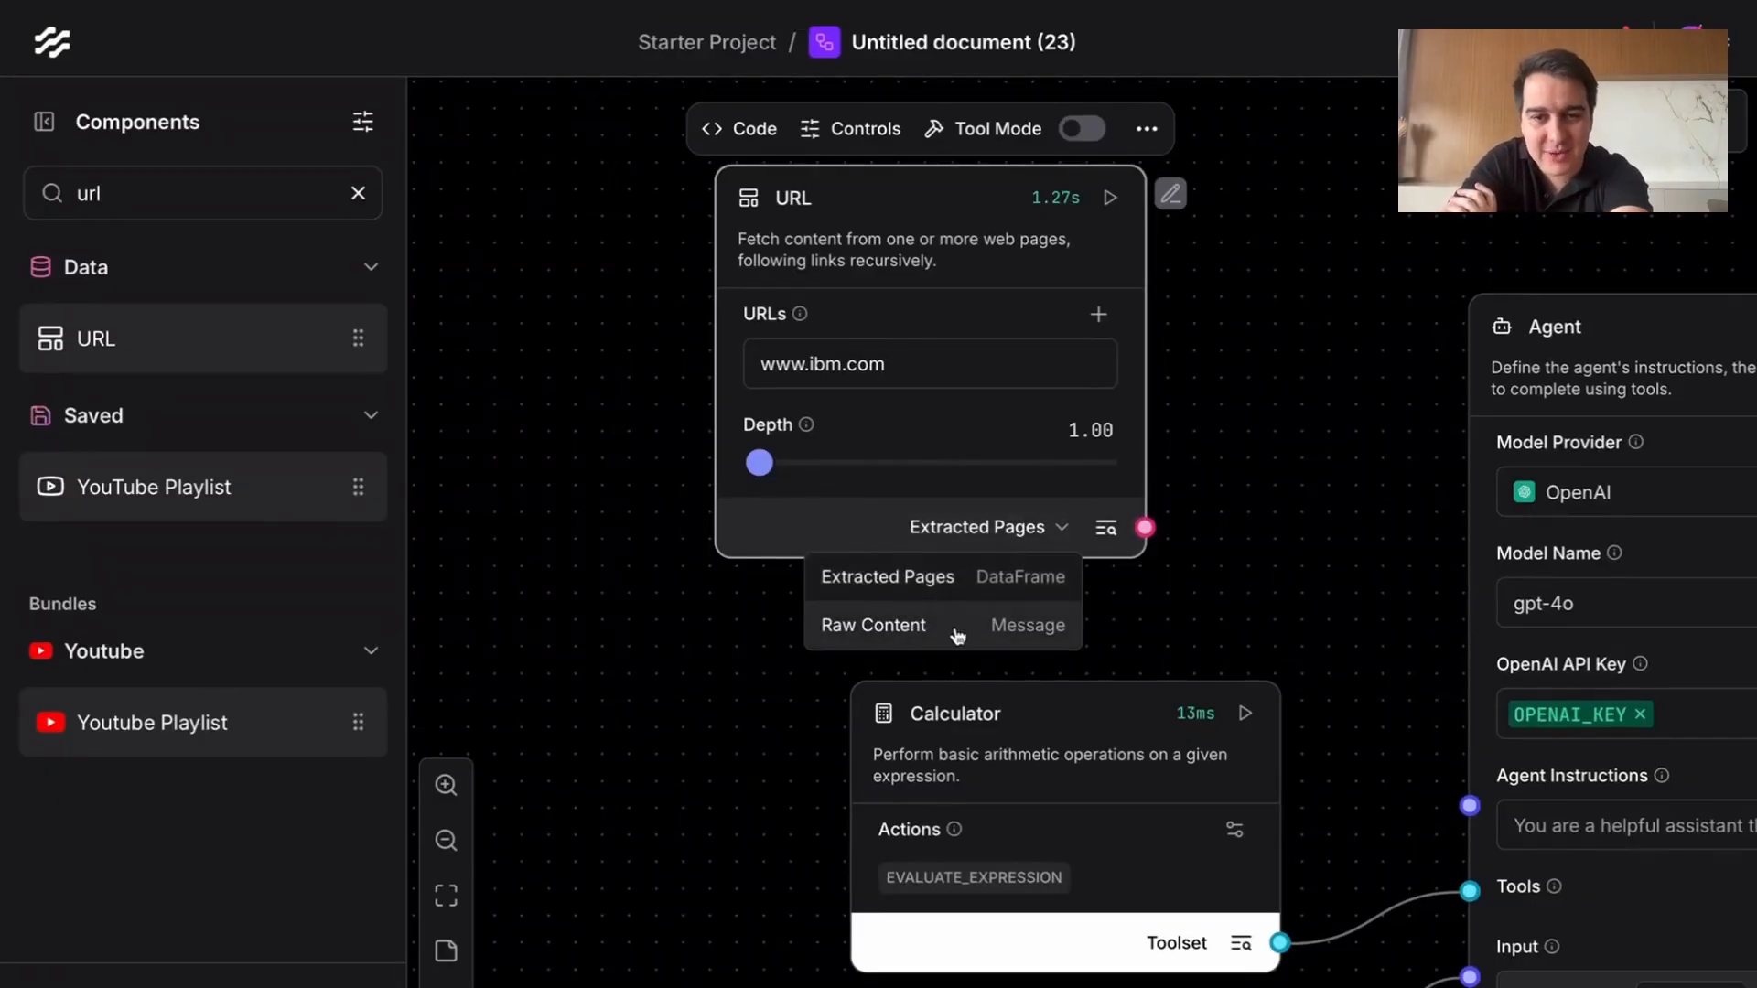
click(903, 626)
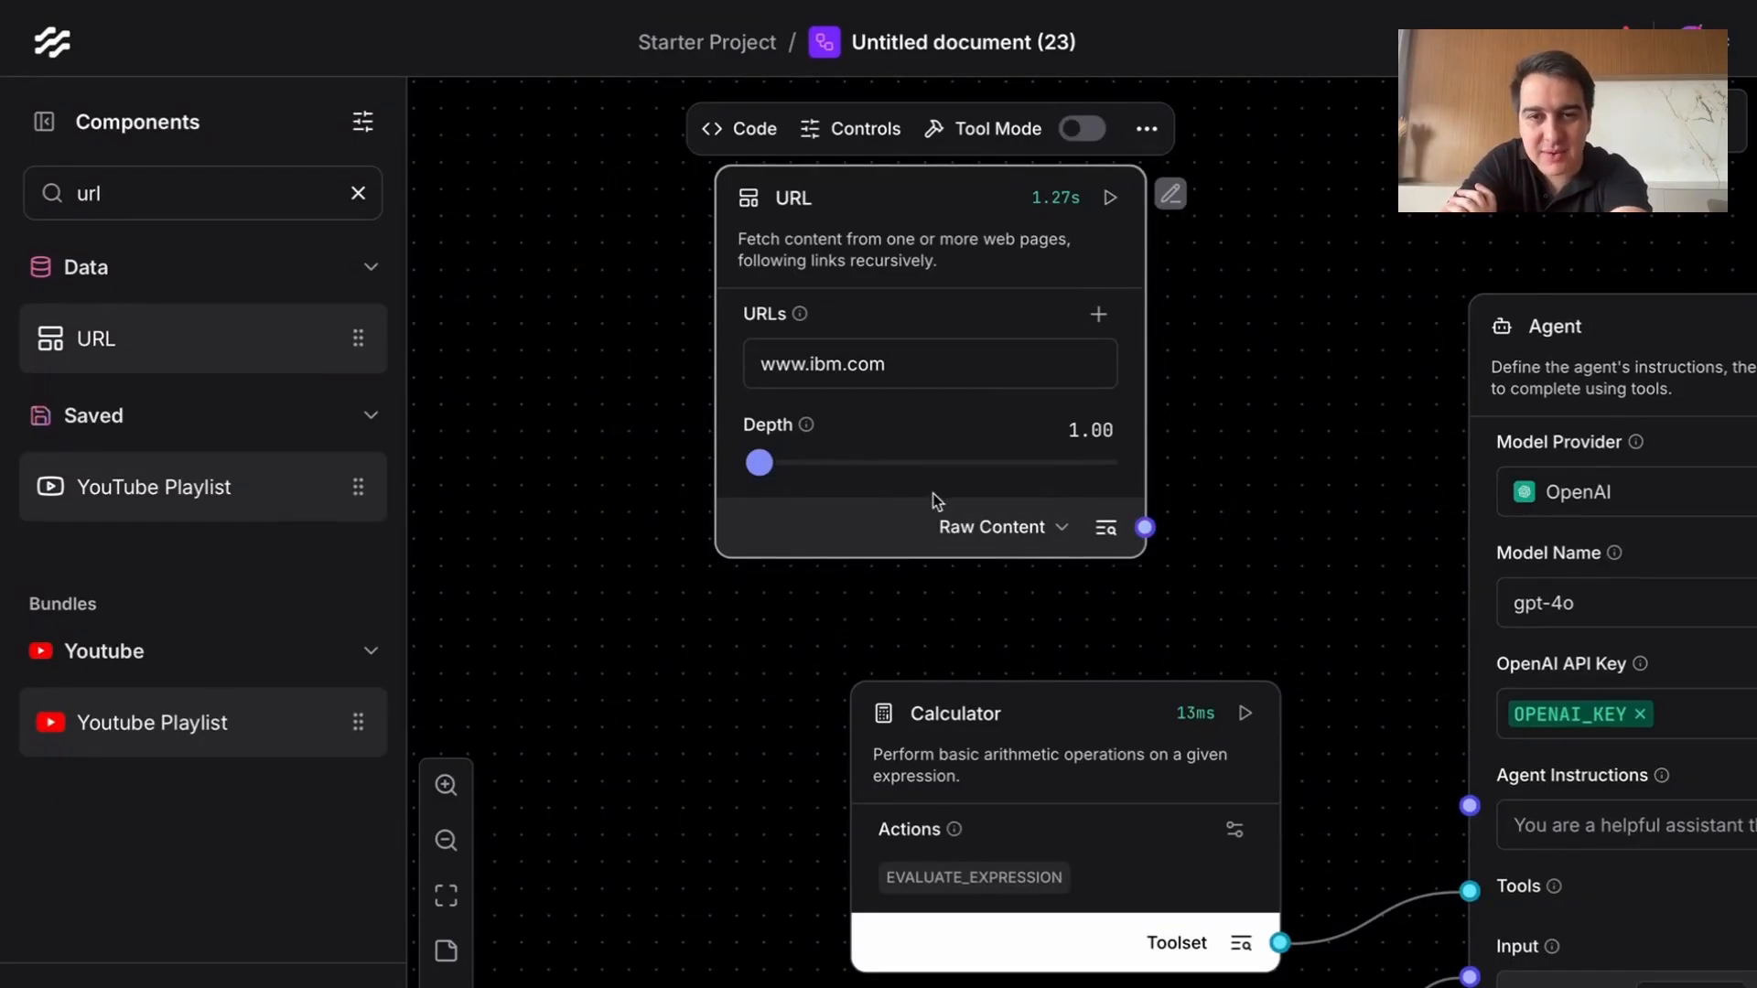
Step: Run the URL component again, read through its Raw Content output to the end and close it
click(1118, 203)
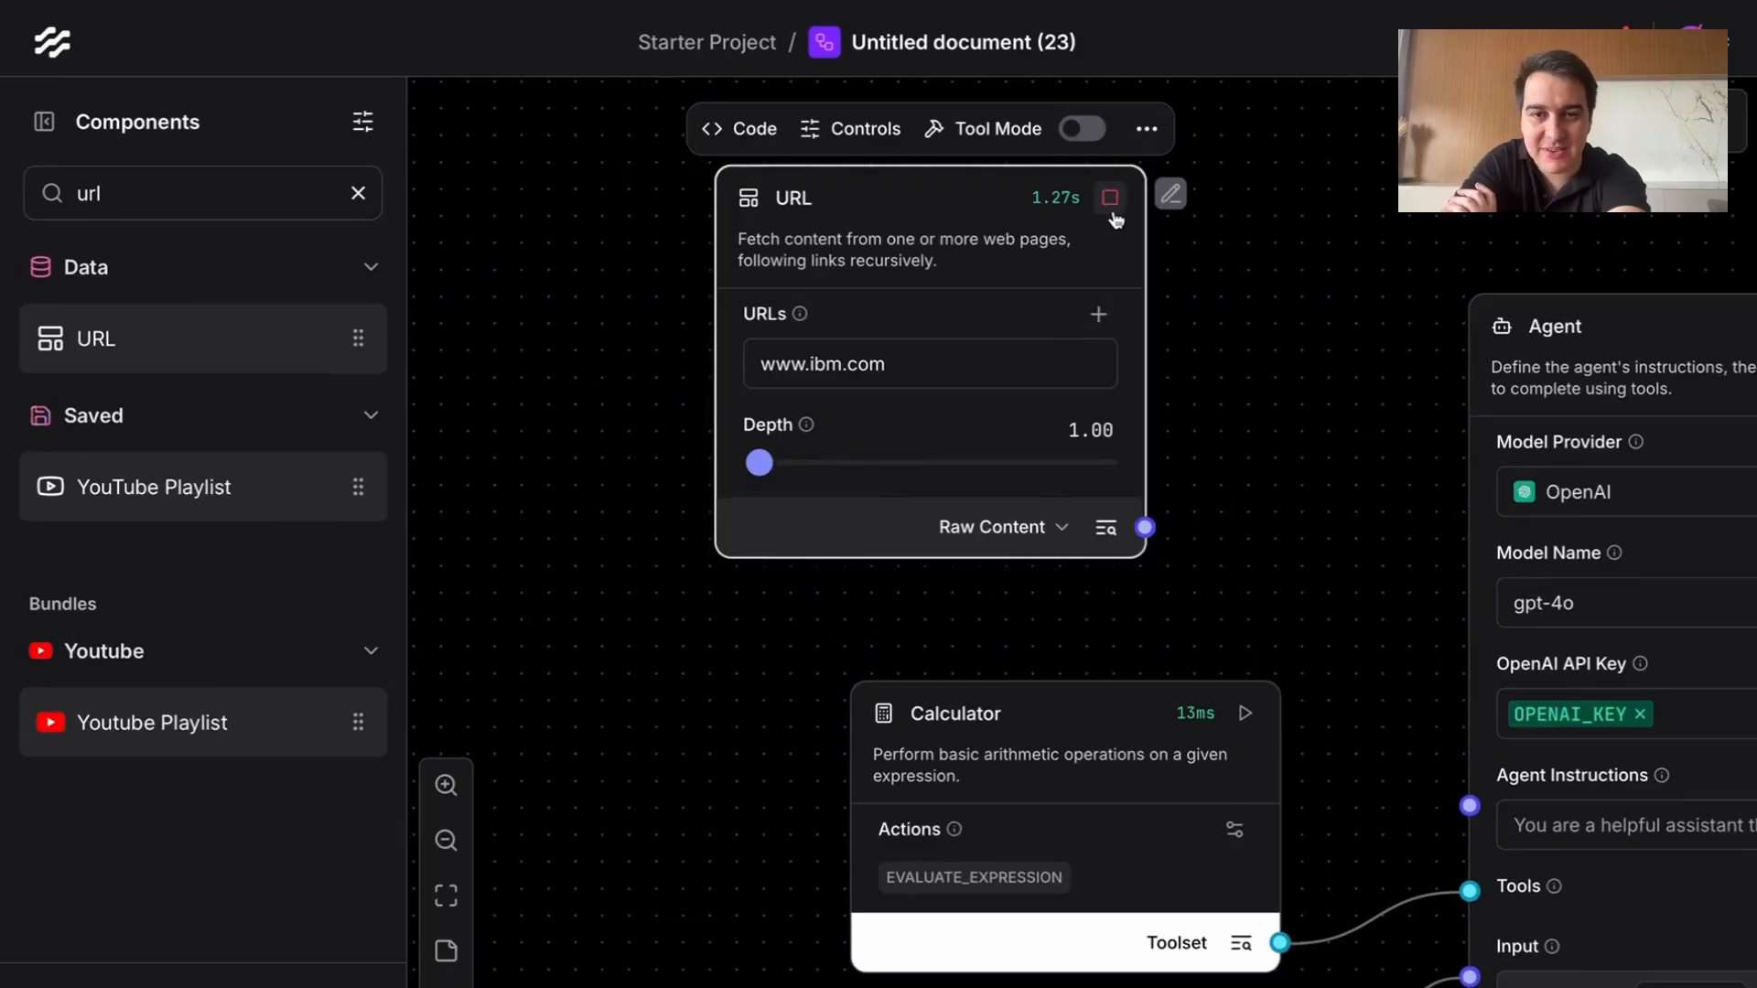
click(1106, 529)
scroll(1113, 540, down, 6)
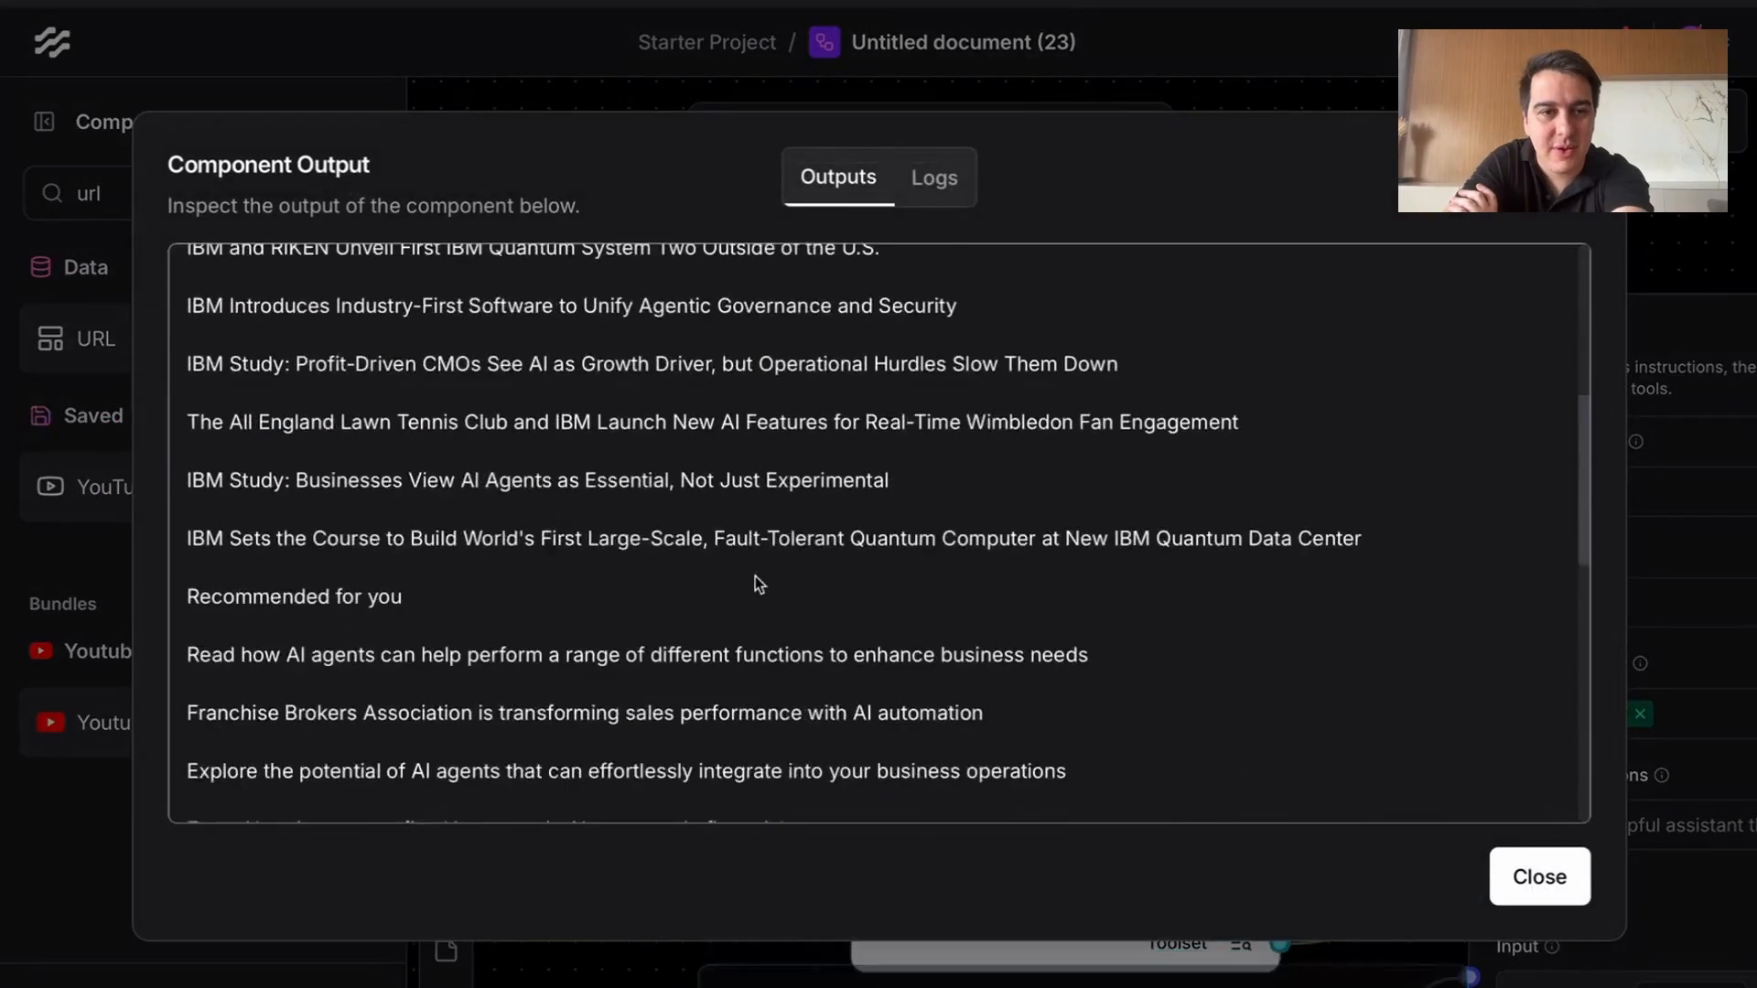
scroll(343, 485, down, 8)
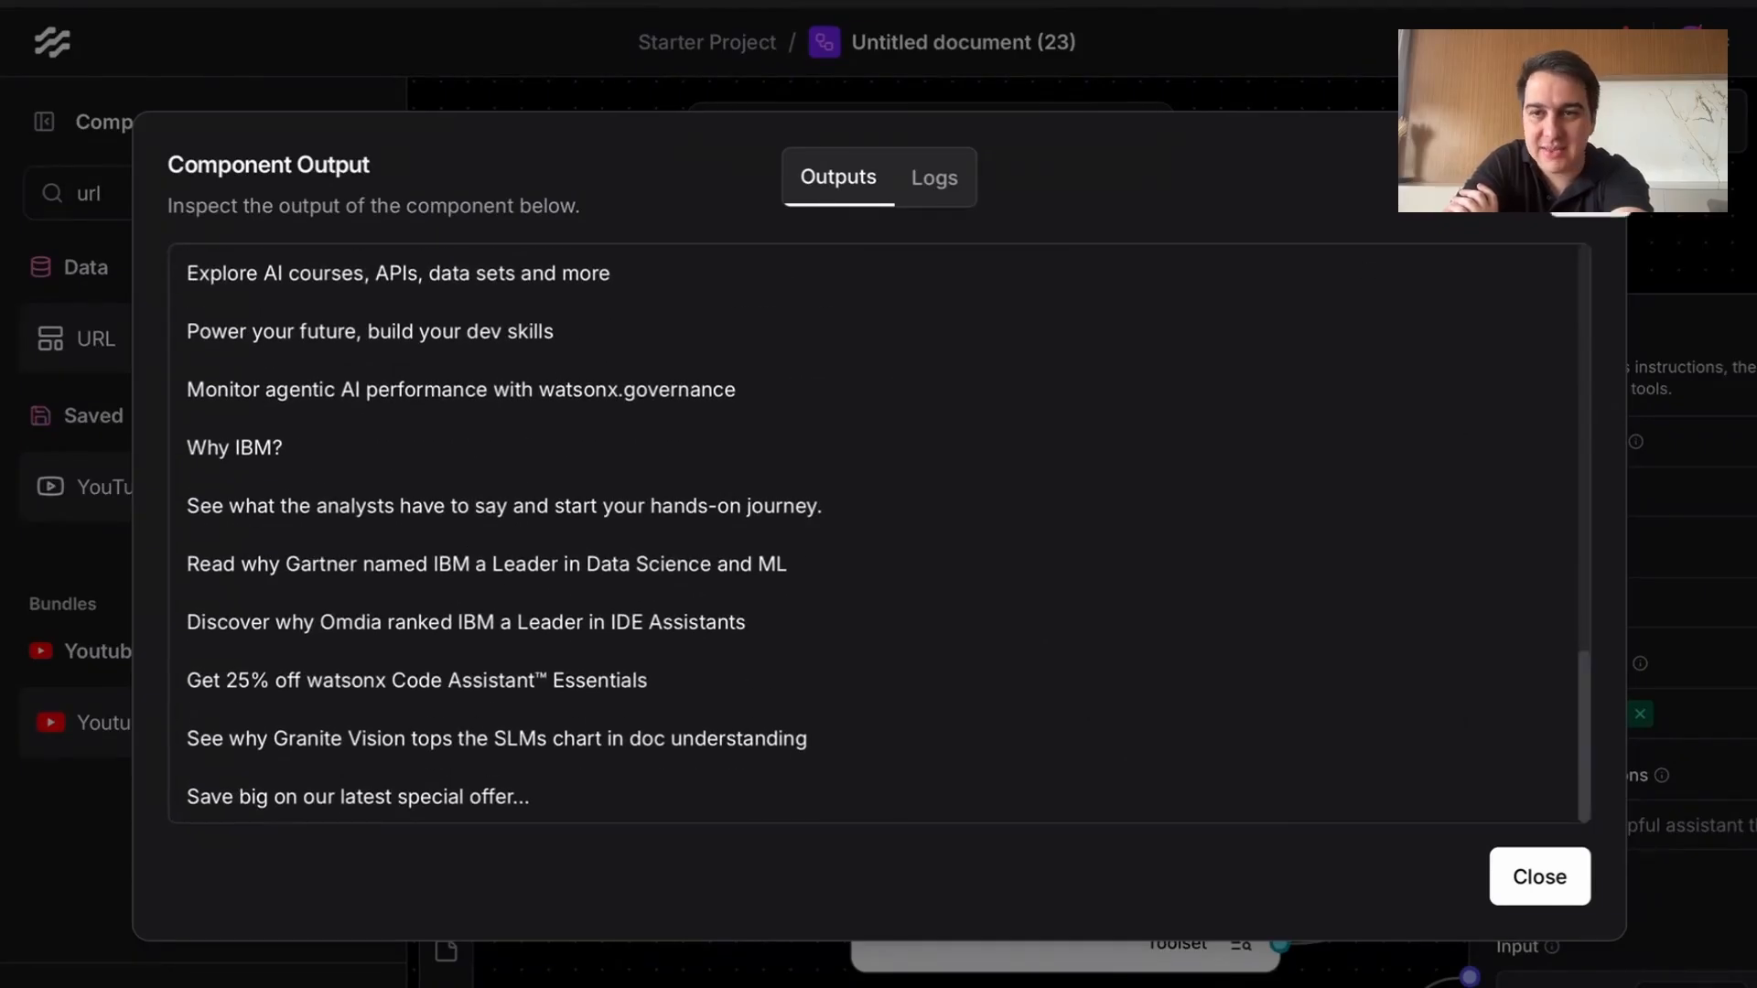
key(Escape)
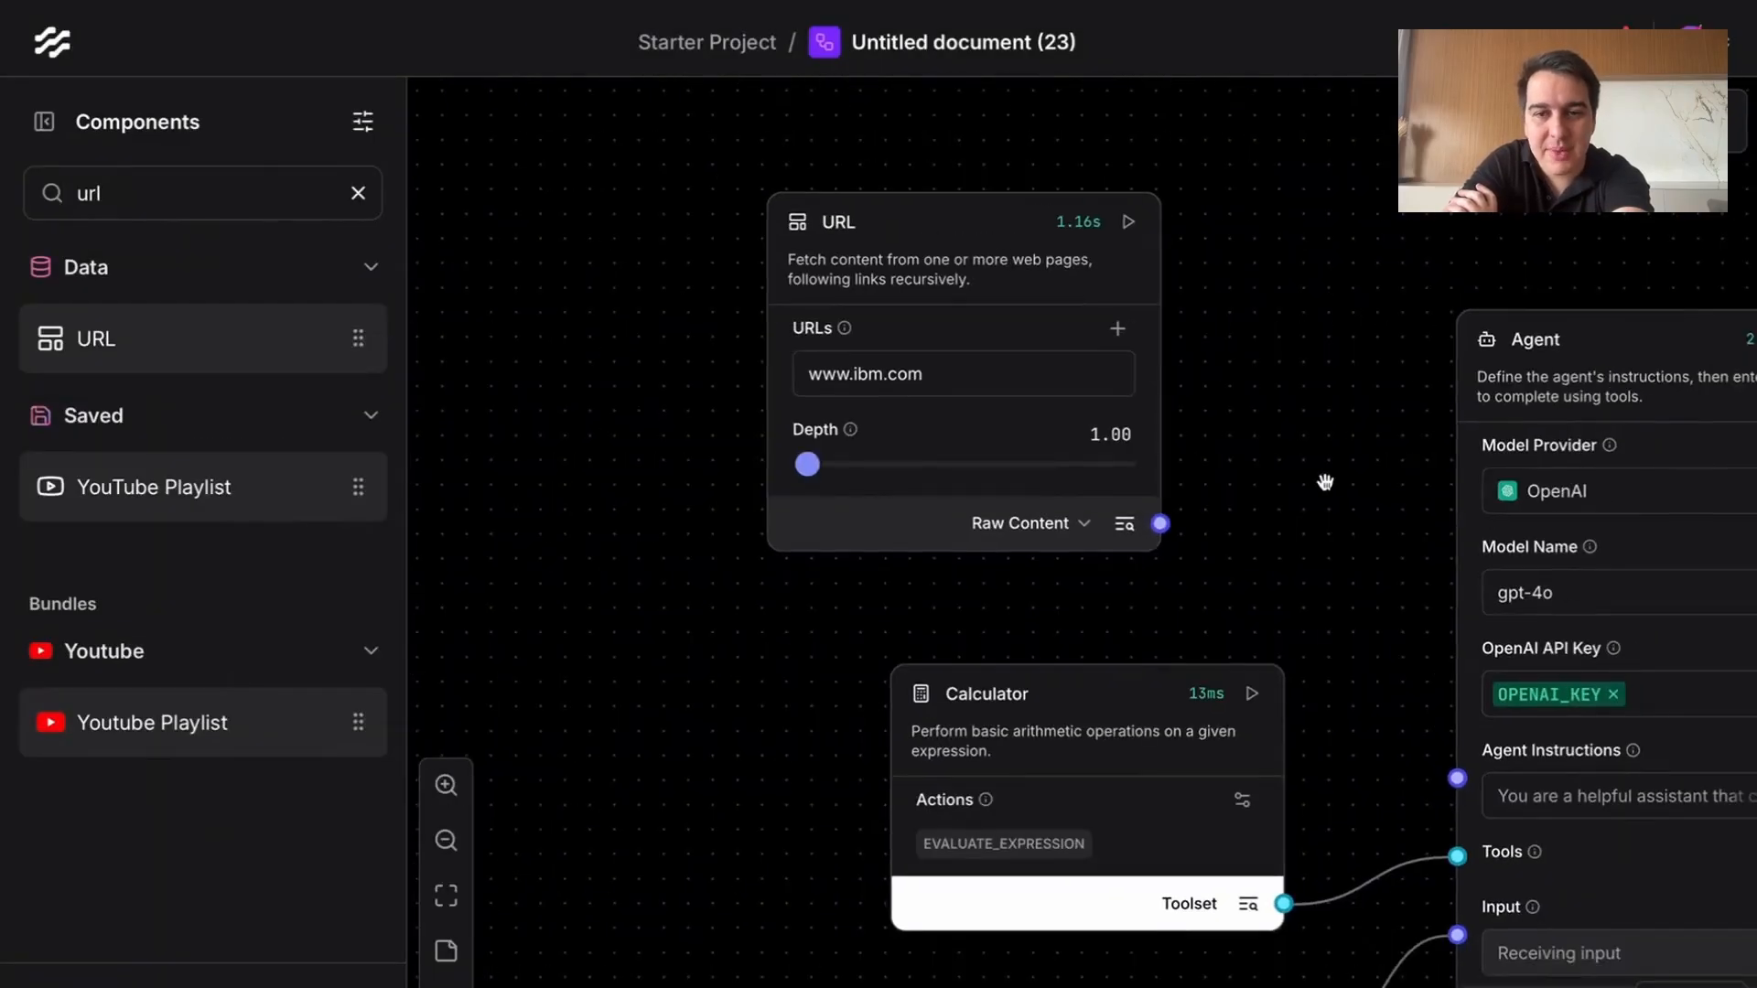
Step: Turn on the URL component's Tool Mode and connect its Toolset output to the Agent's Tools input
drag(1325, 482, 1165, 386)
scroll(1139, 467, up, 3)
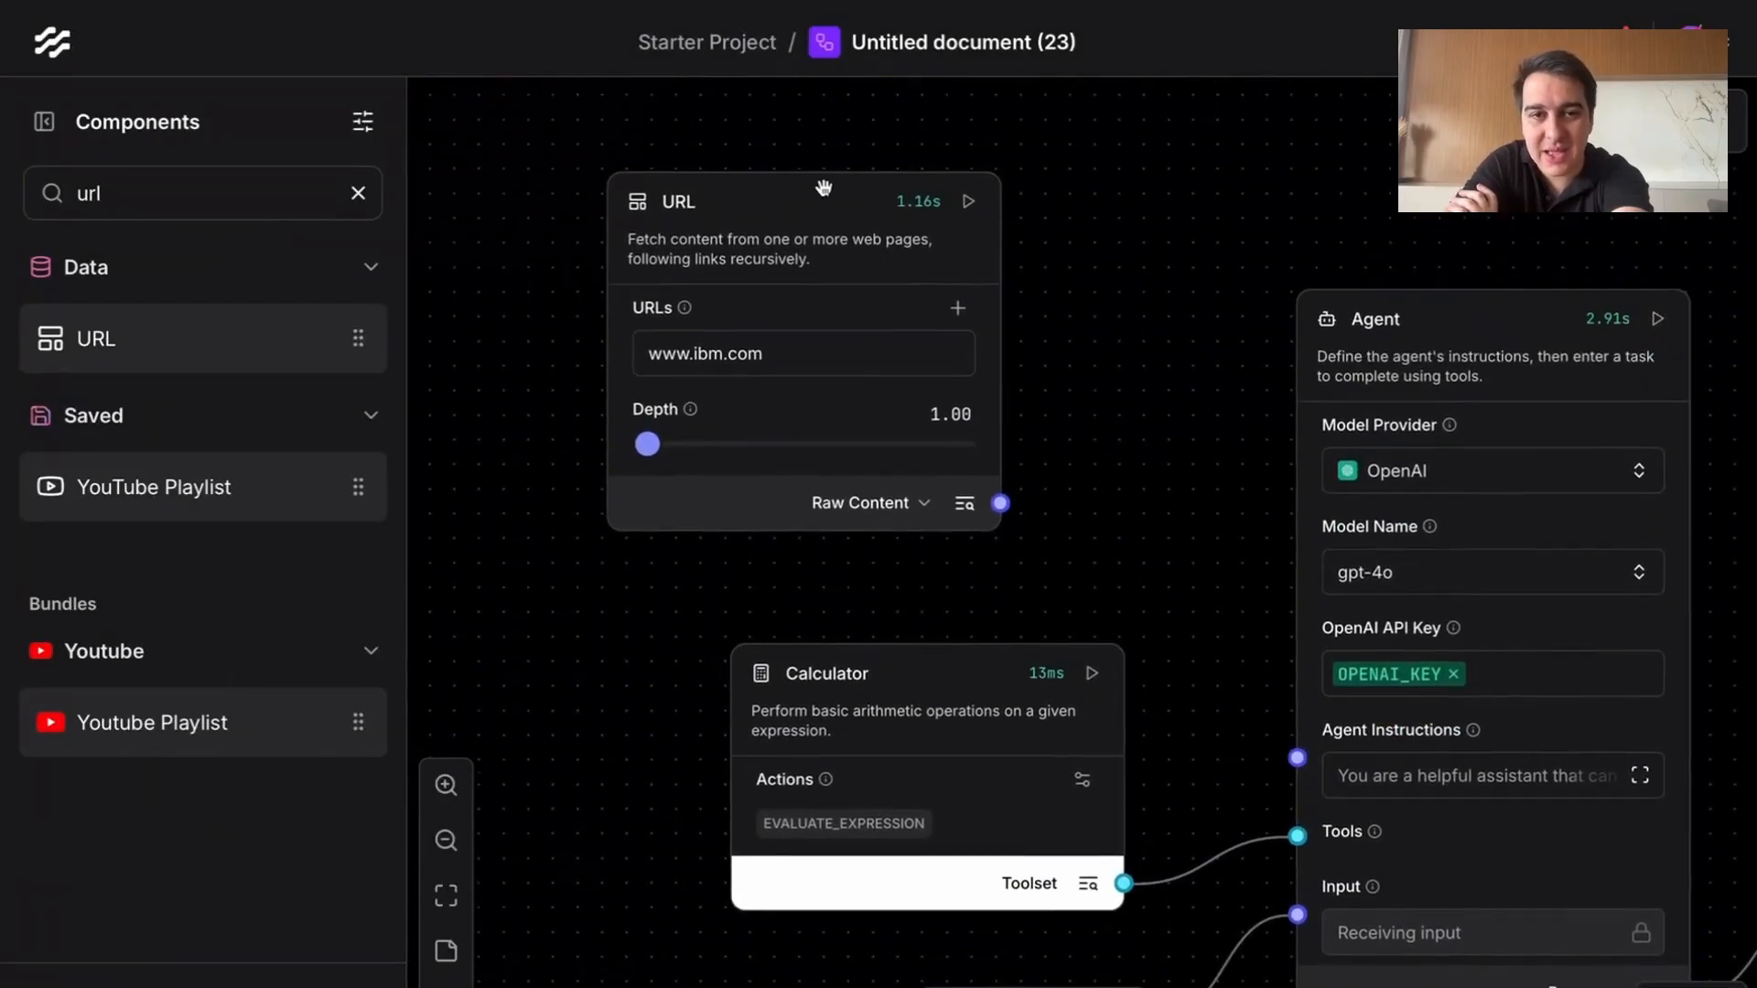
click(824, 186)
click(949, 139)
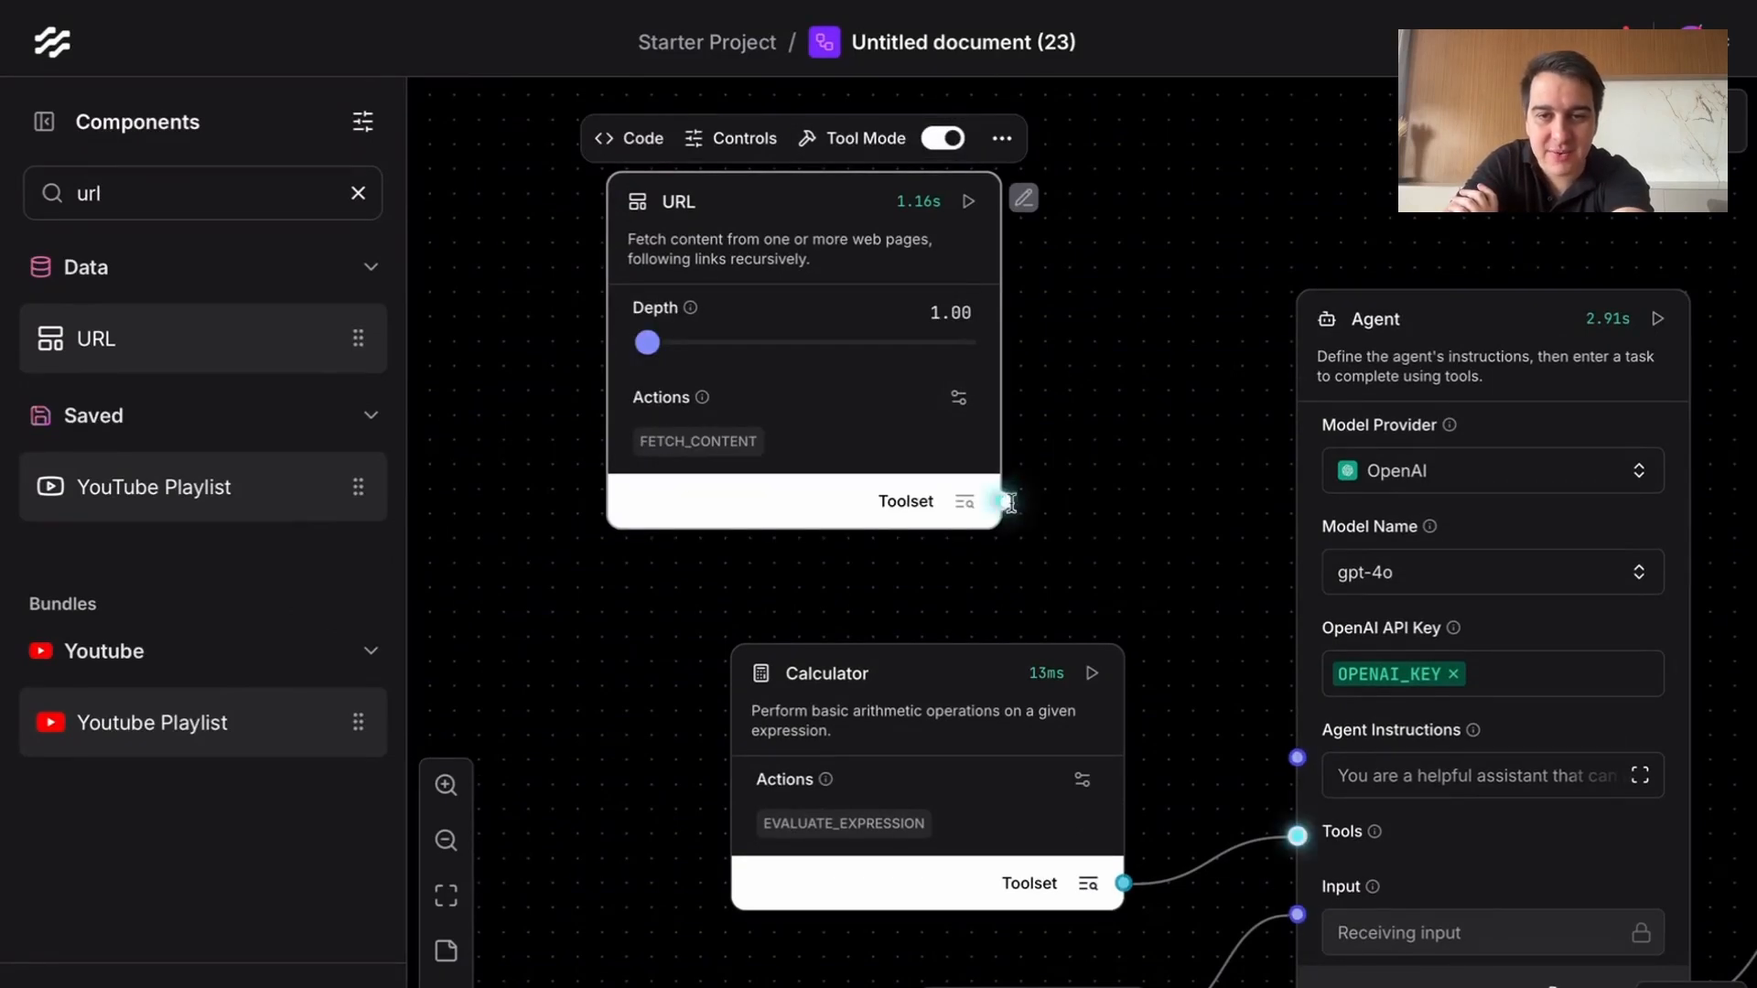
drag(1000, 500, 1297, 834)
Step: Open the Playground and send the agent the message "Summarize what's in IBMs website main page"
drag(1229, 562, 850, 561)
click(1514, 121)
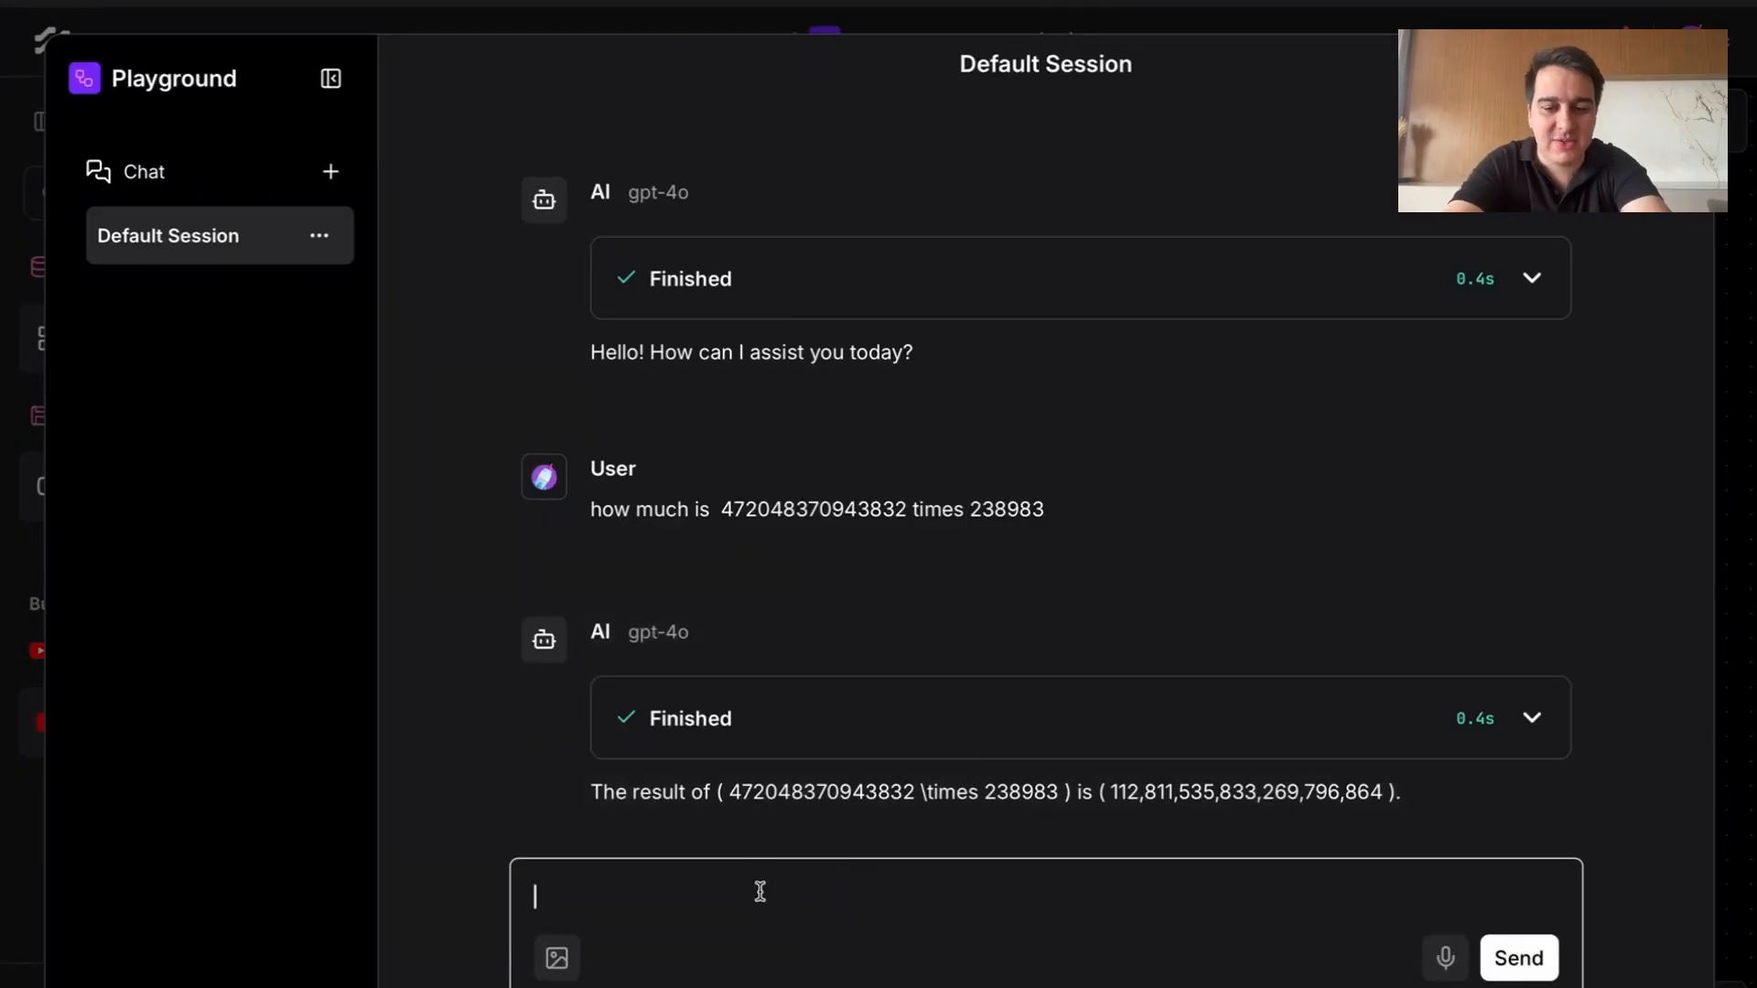
text(Summarize qha)
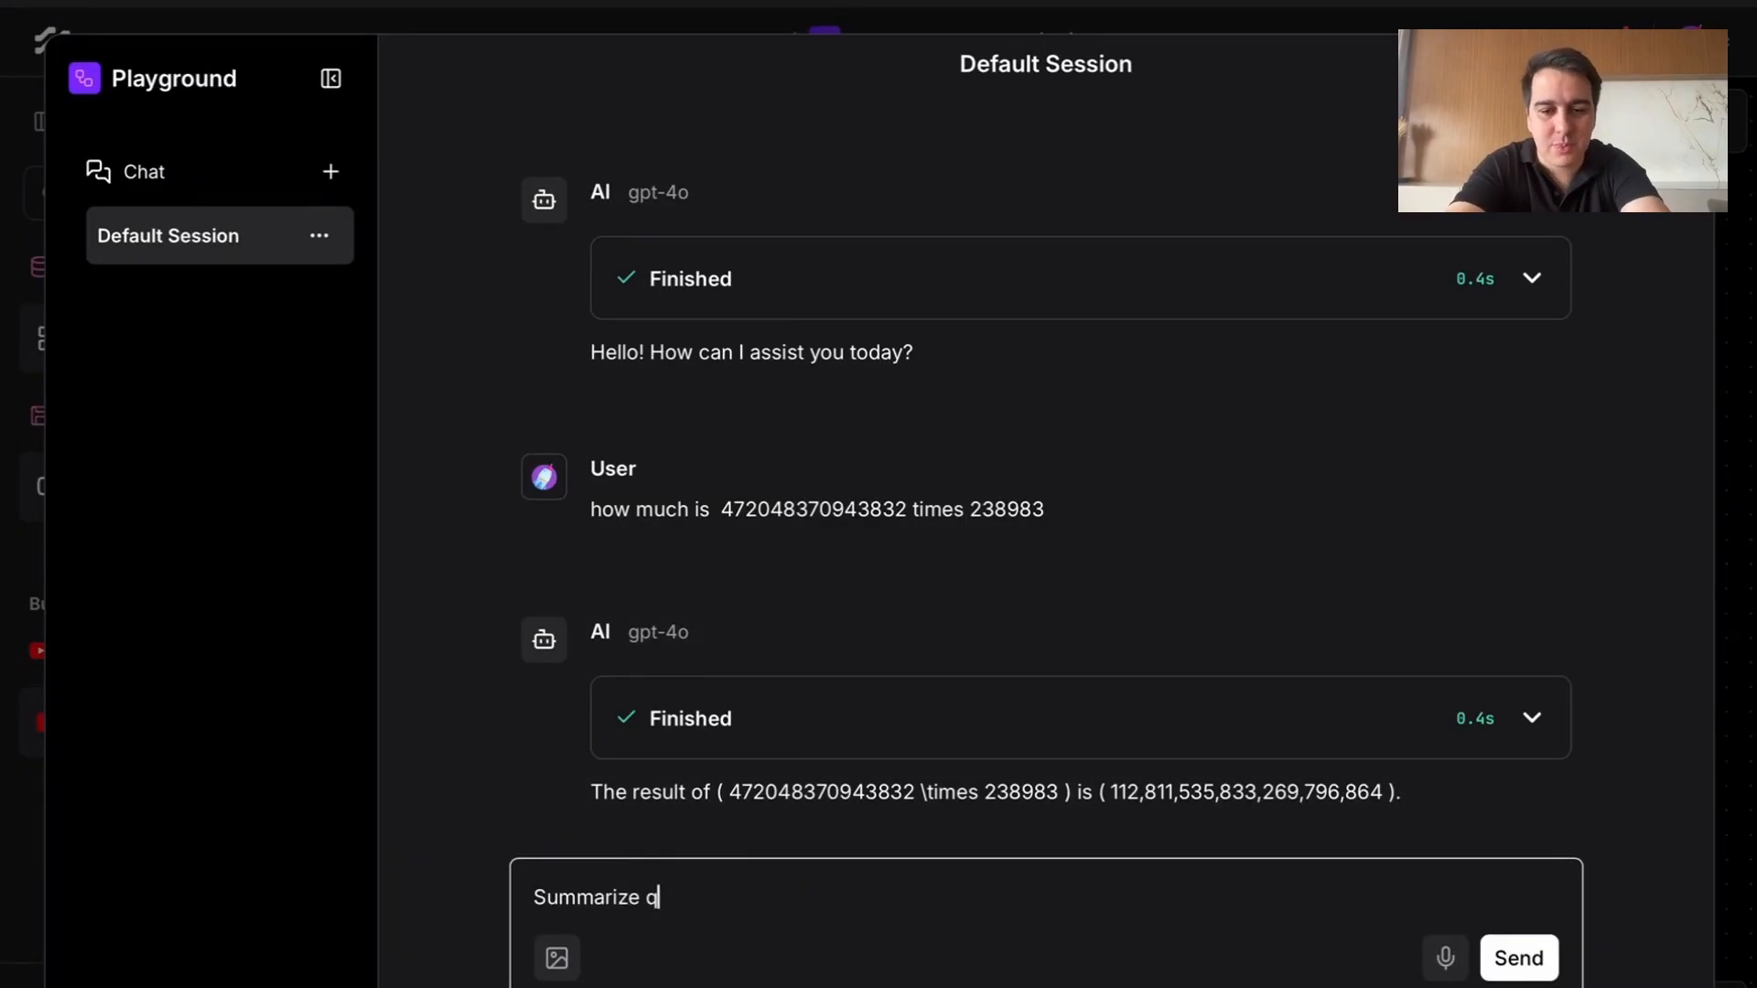
key(BackSpace)
text(what's in IB)
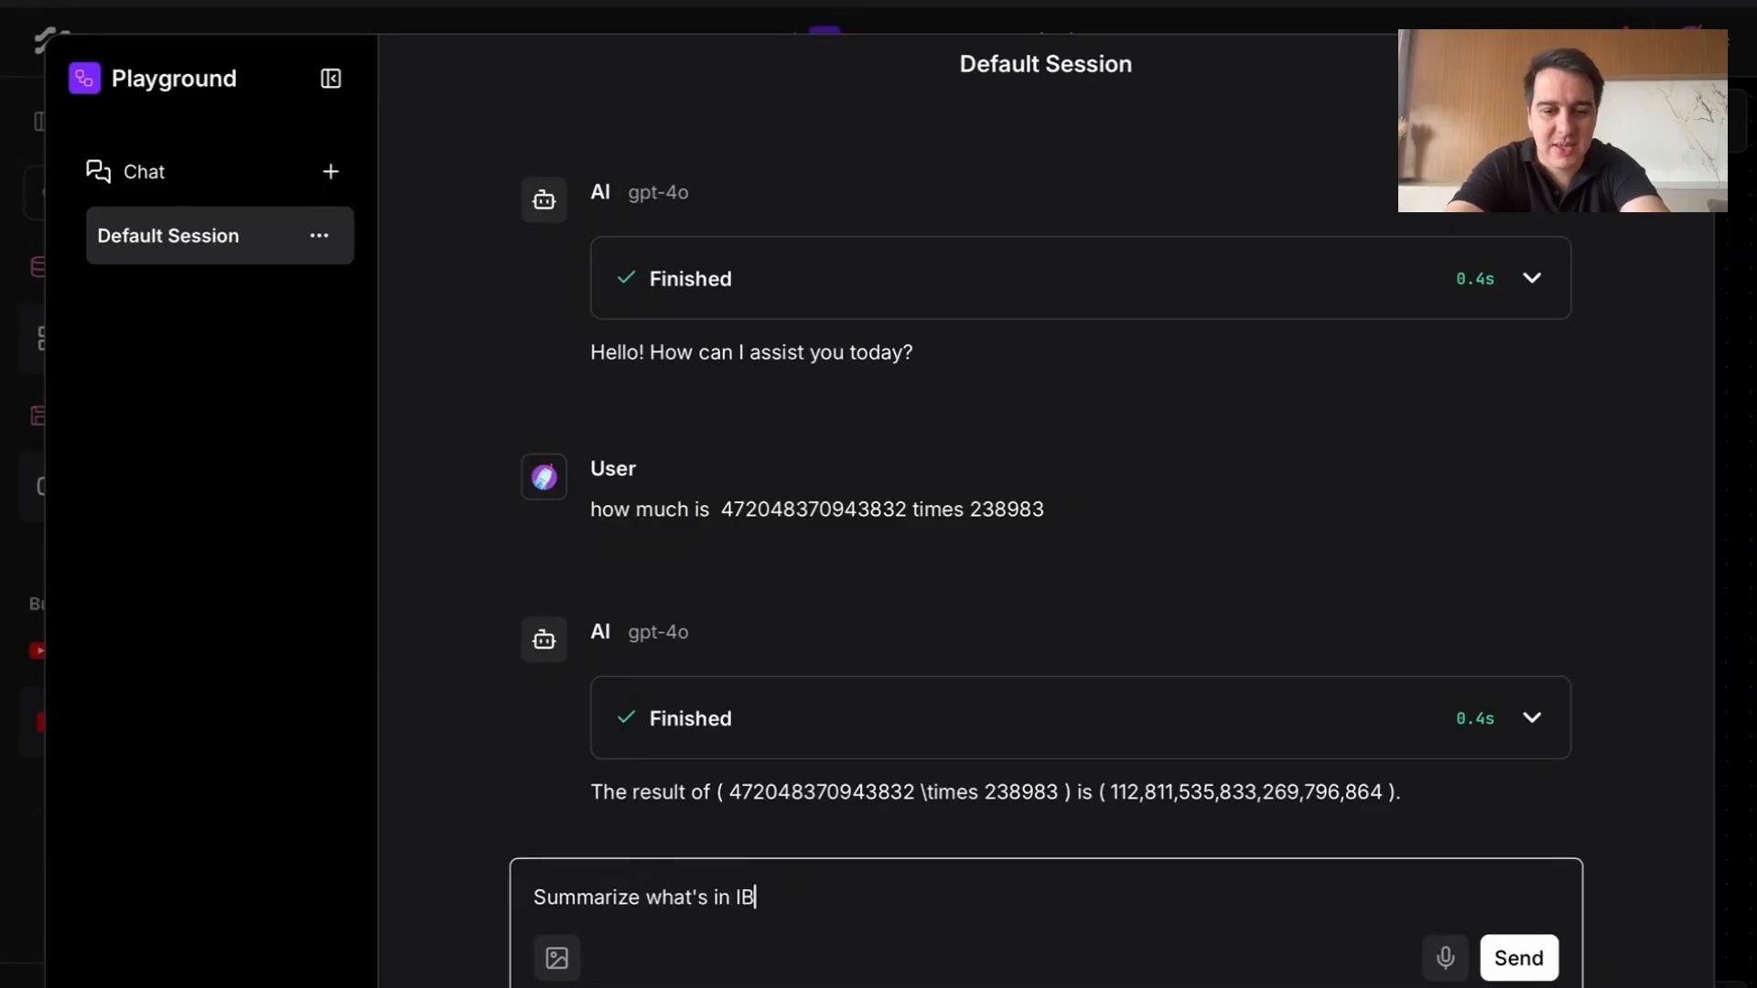
text(Ms website main page)
key(Return)
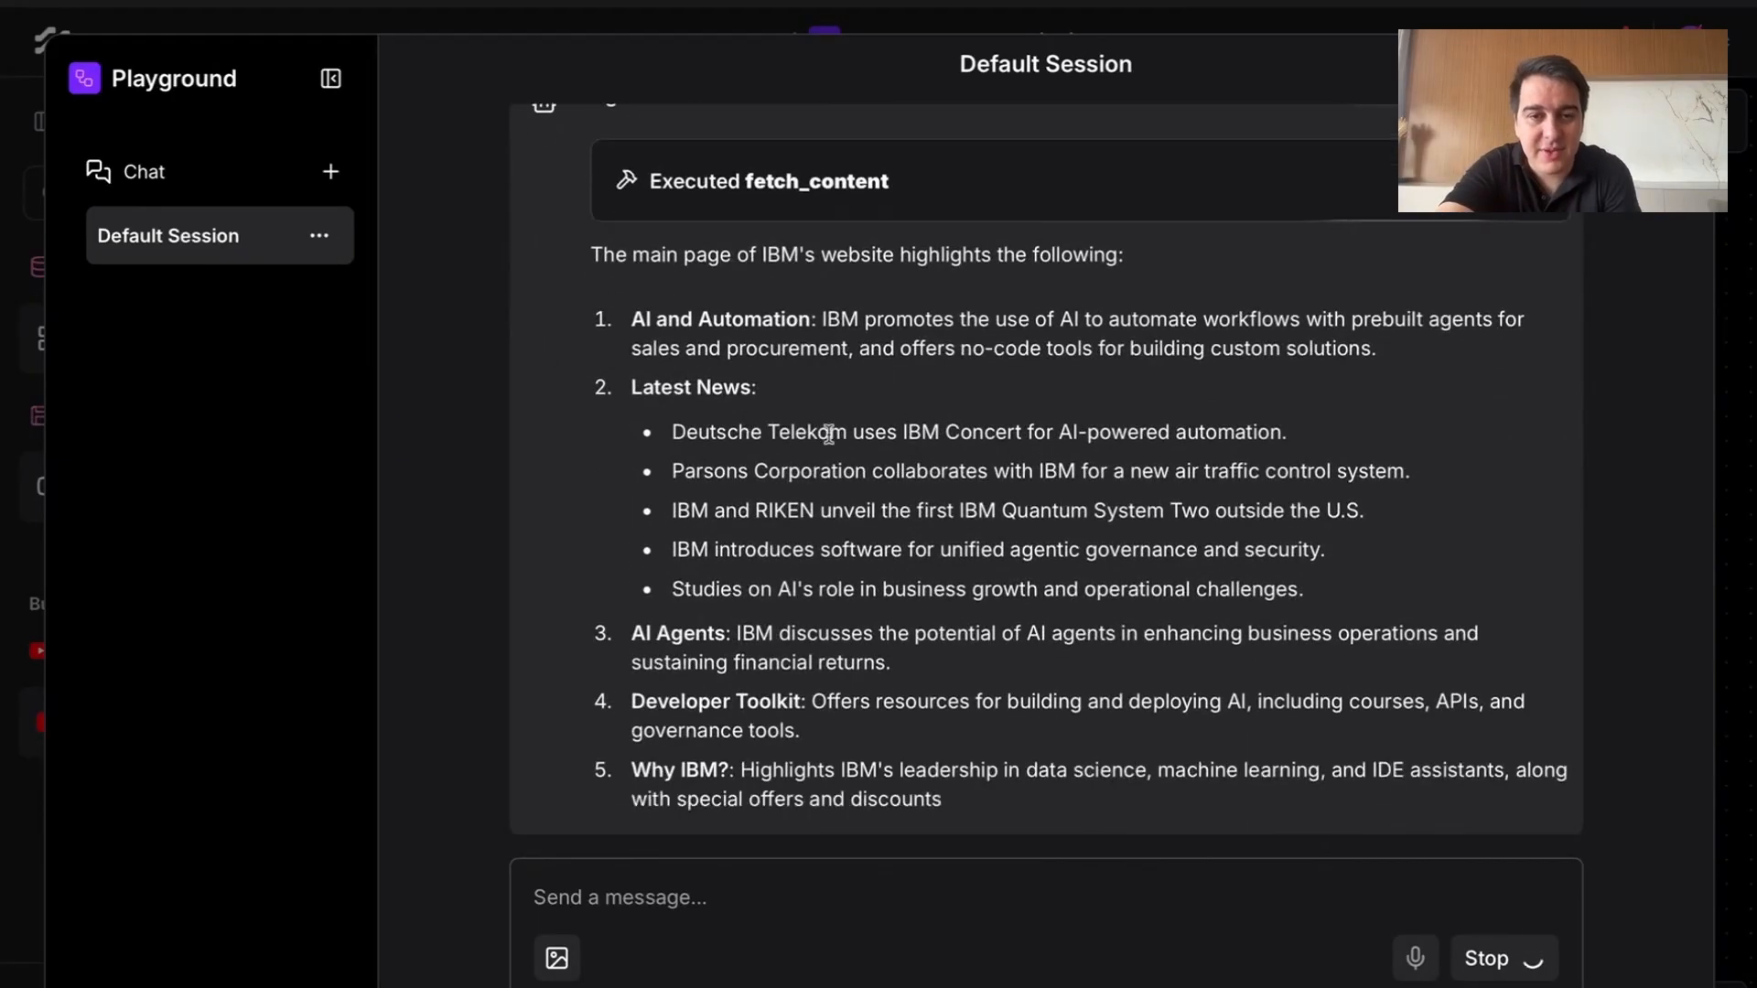
Step: Read the agent's website summary and close the Playground to view the whole flow
scroll(792, 394, up, 2)
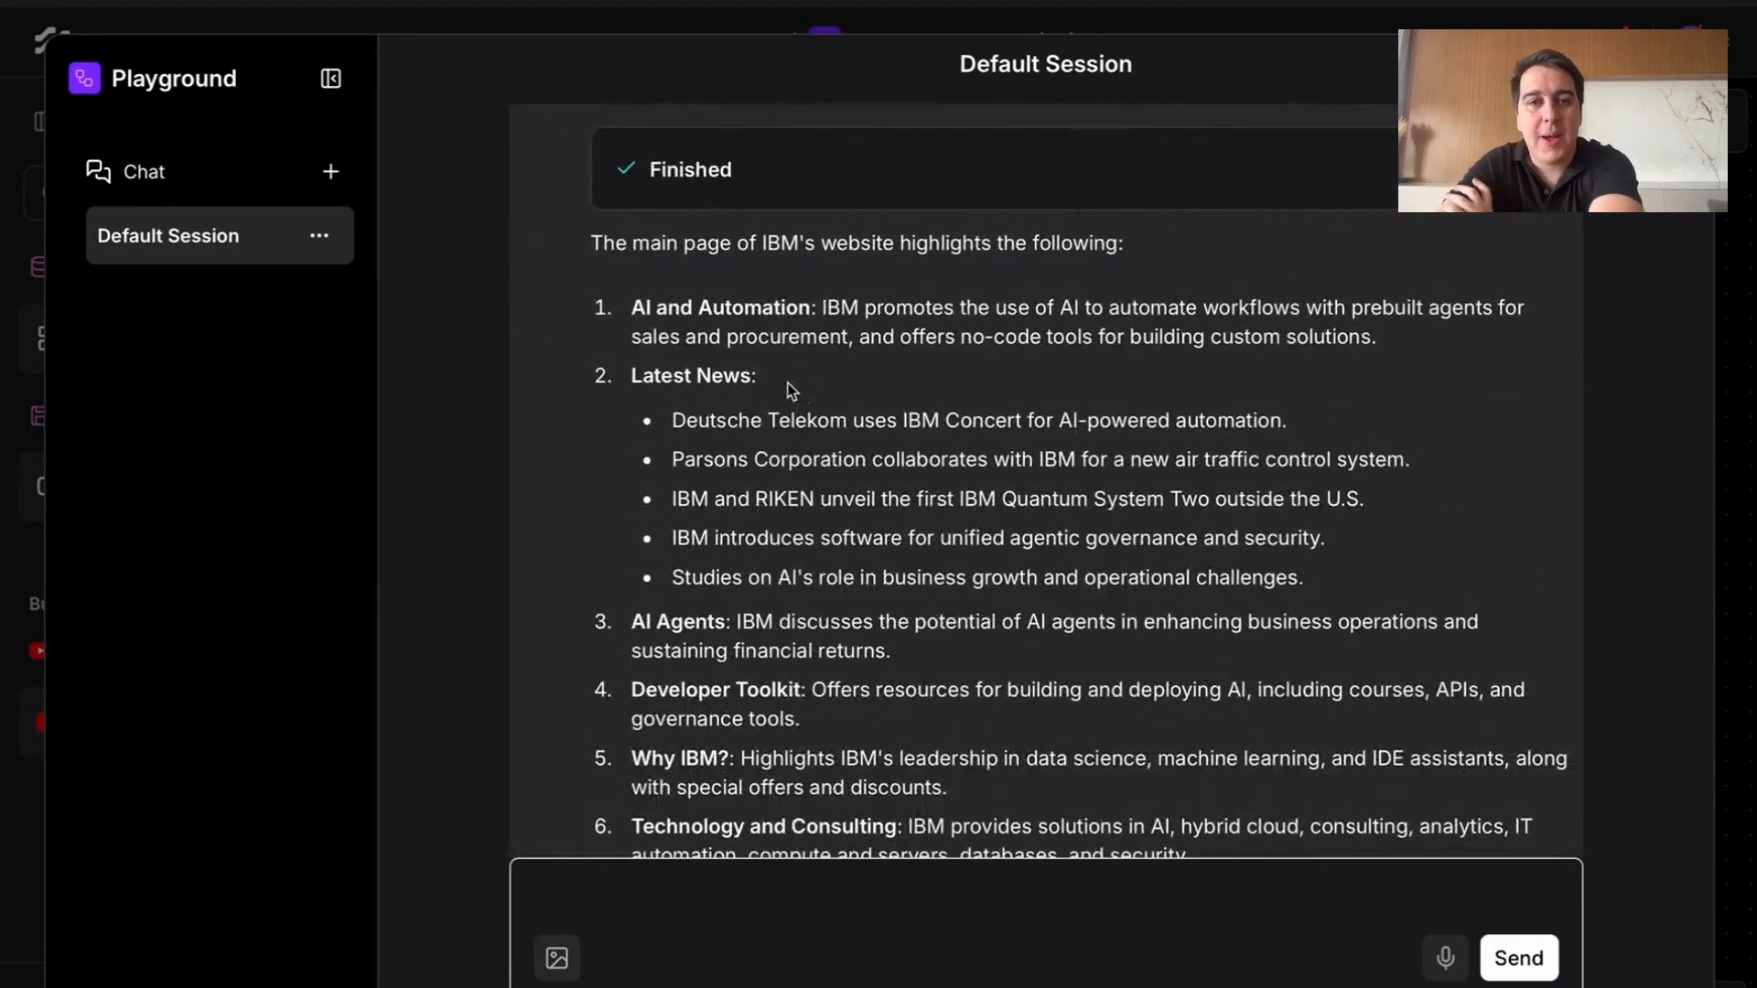
key(Escape)
scroll(863, 636, down, 2)
scroll(863, 636, down, 1)
drag(847, 579, 1119, 467)
scroll(1035, 541, down, 1)
scroll(1119, 466, down, 1)
click(1119, 466)
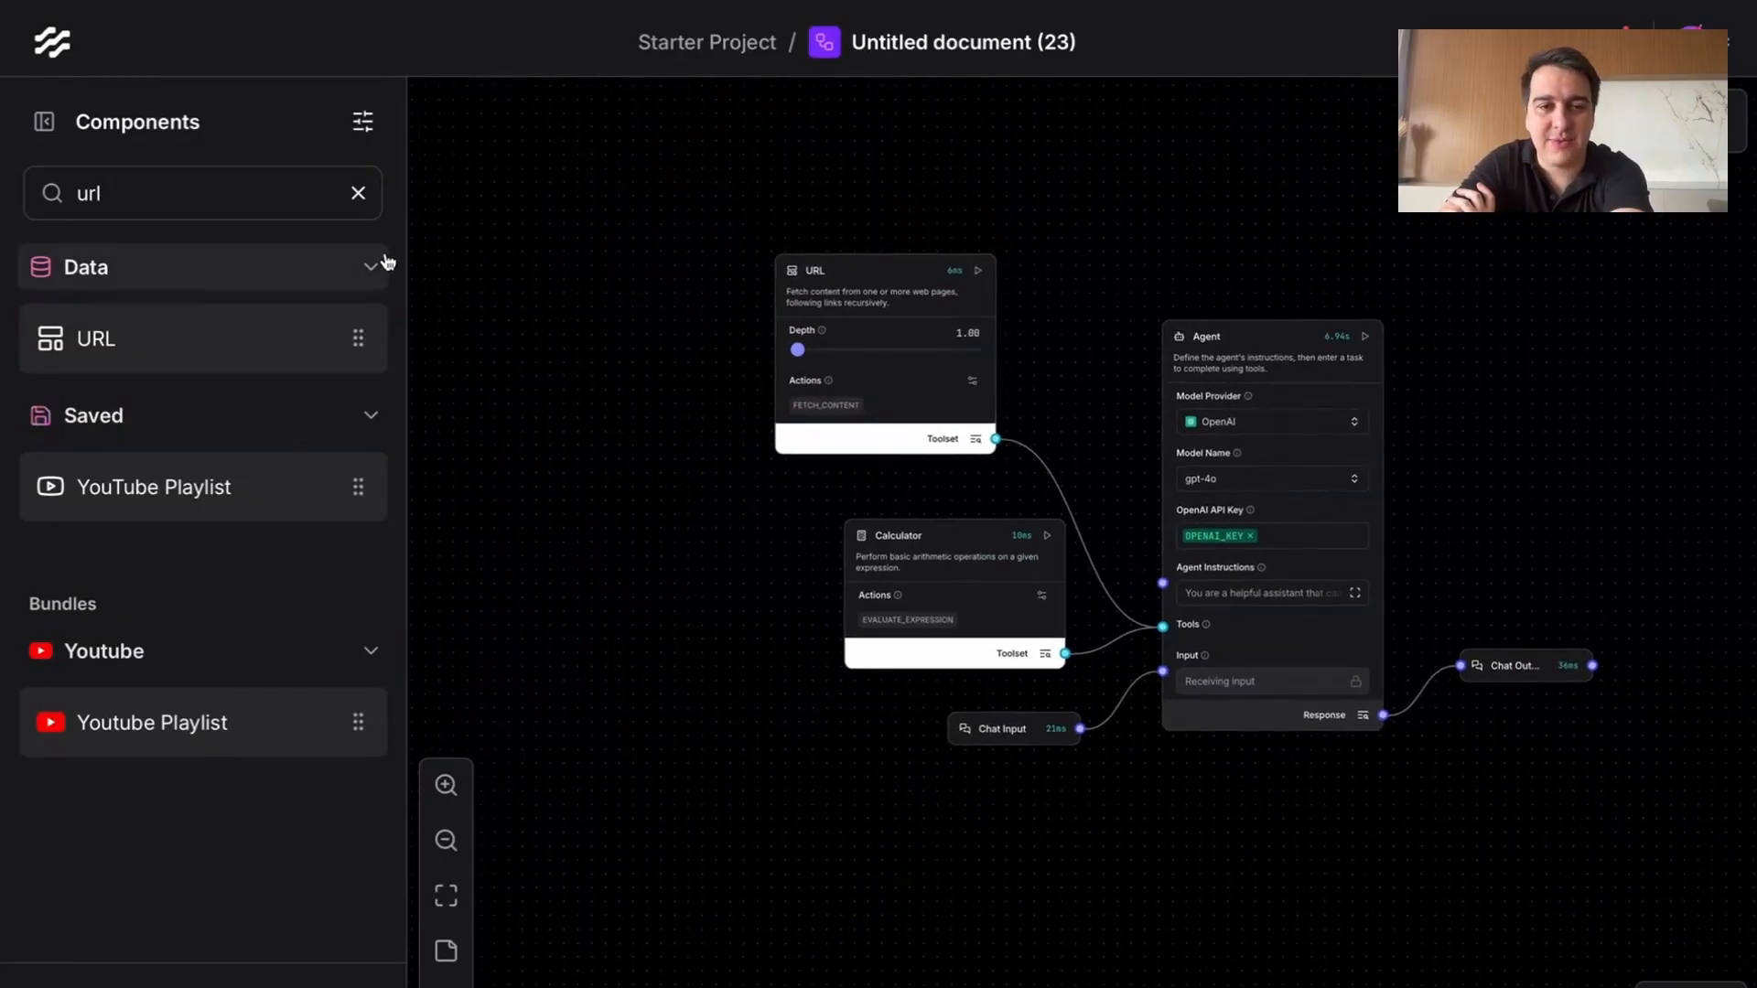
Step: Clear the component search and expand the Input / Output category to view its components
click(358, 193)
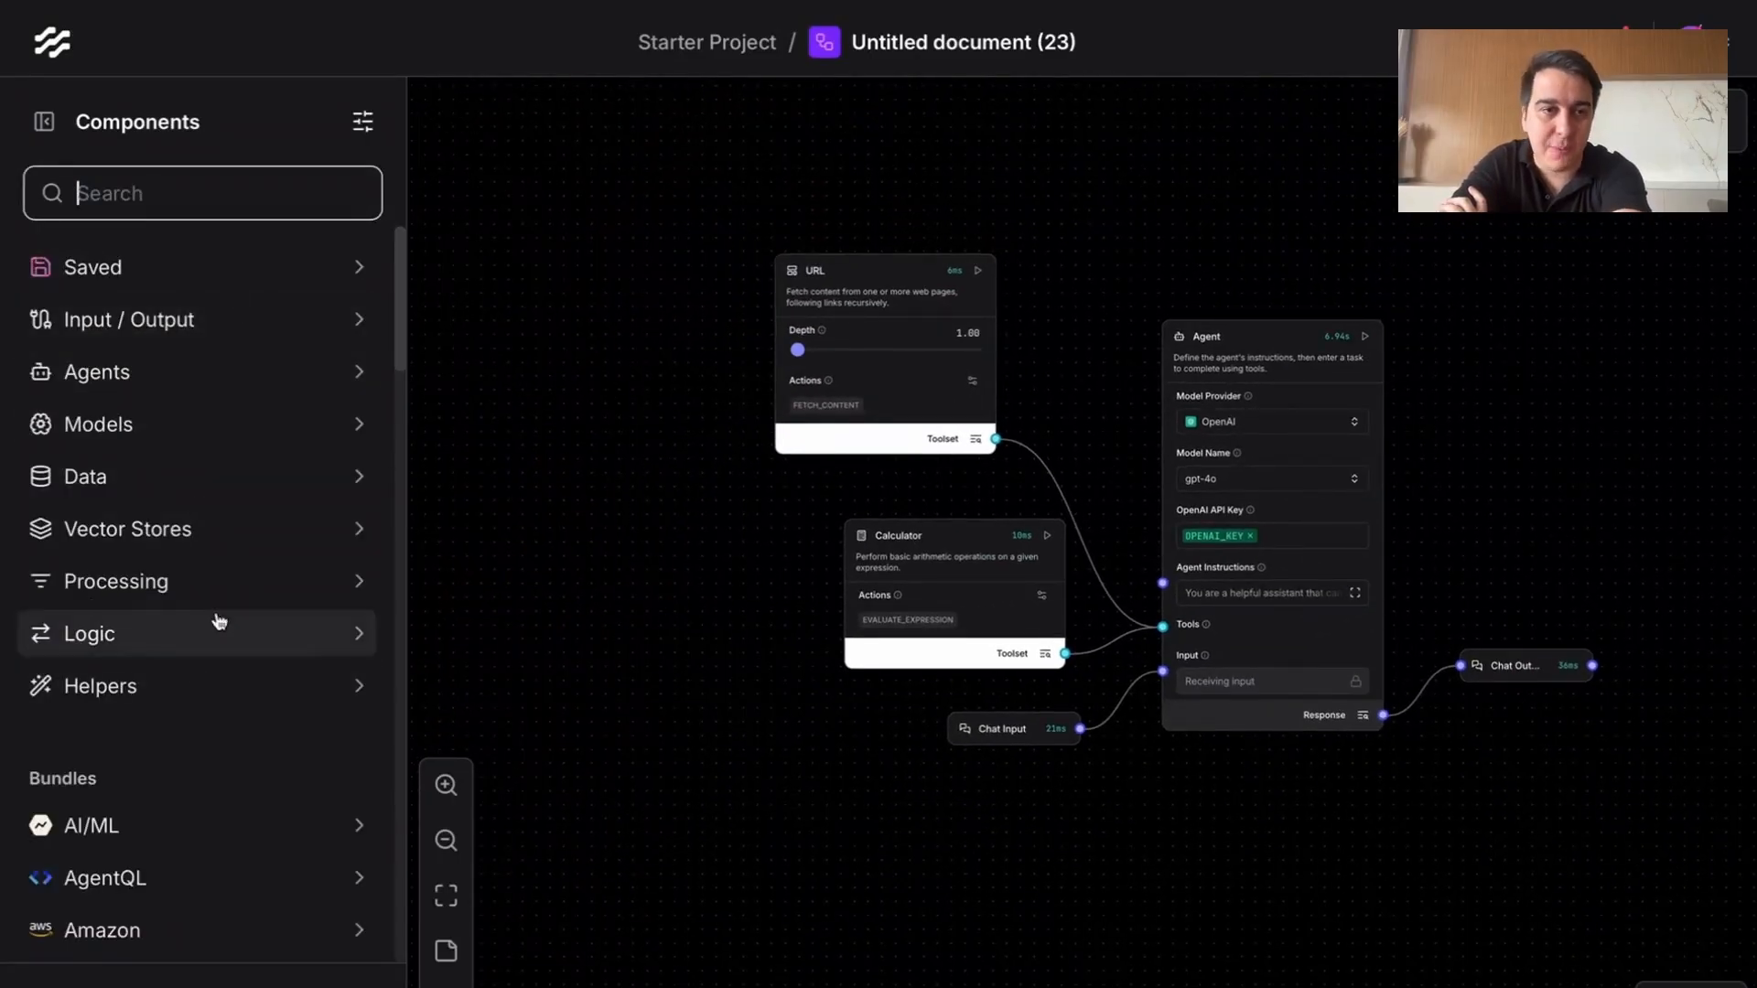
scroll(234, 558, down, 6)
scroll(232, 553, up, 1)
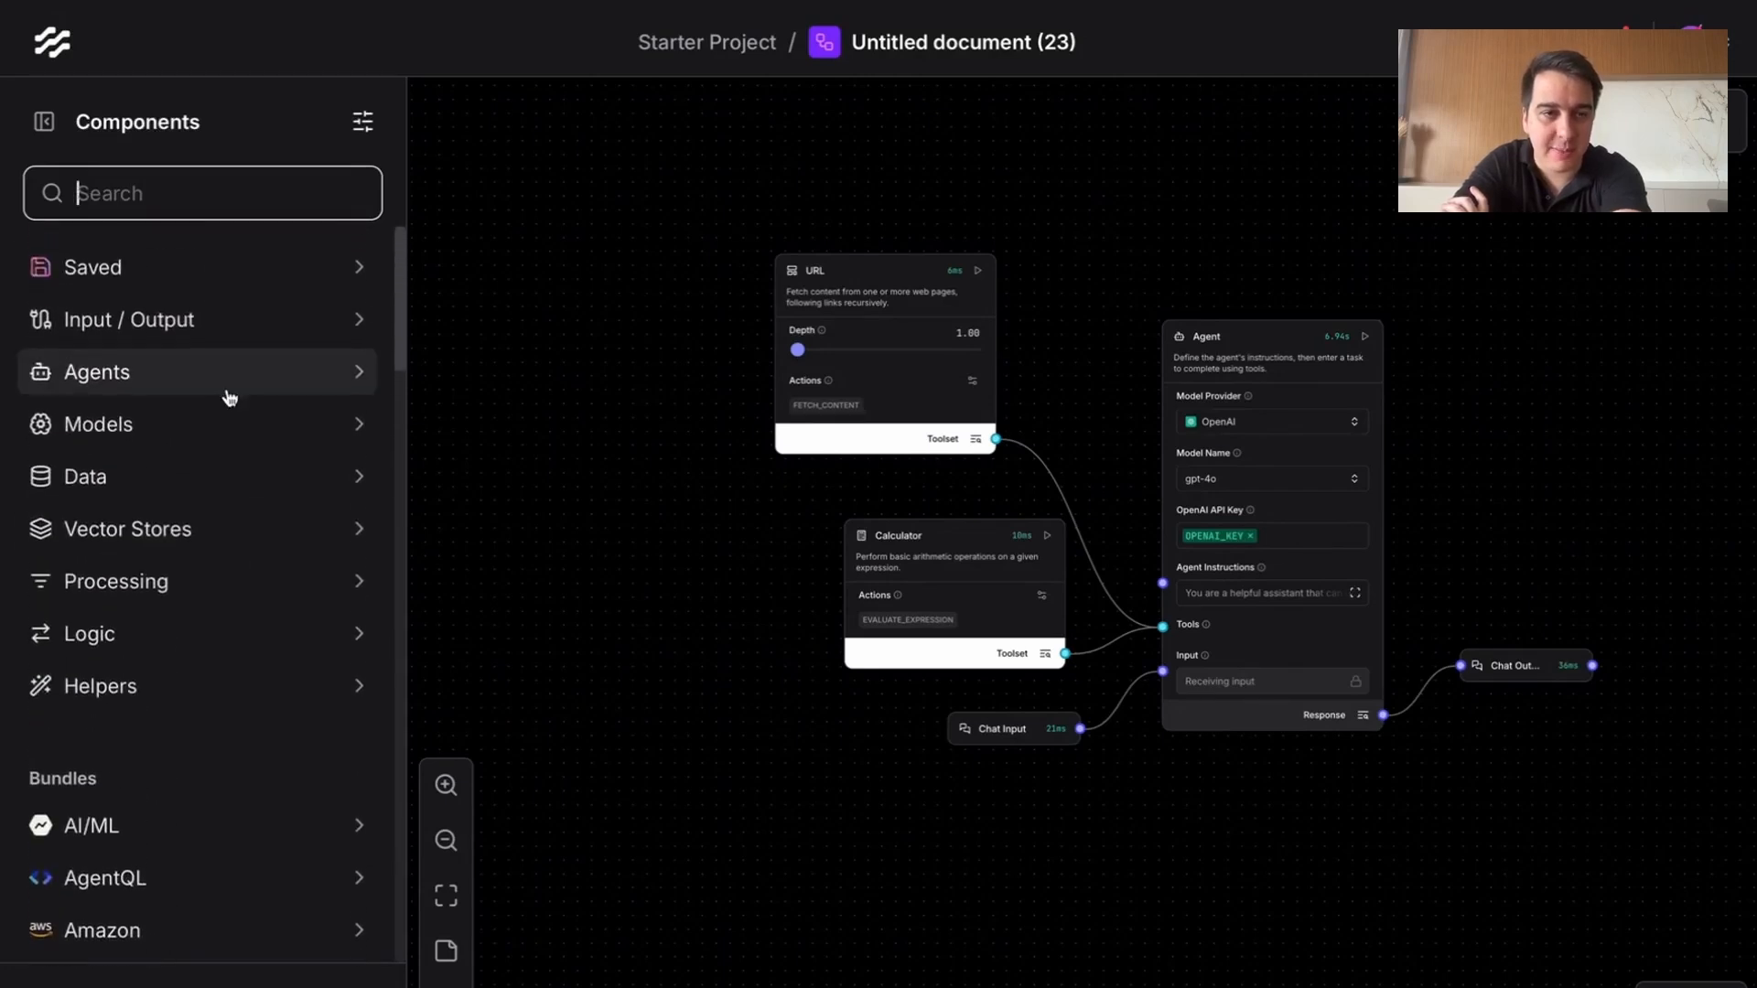
click(351, 318)
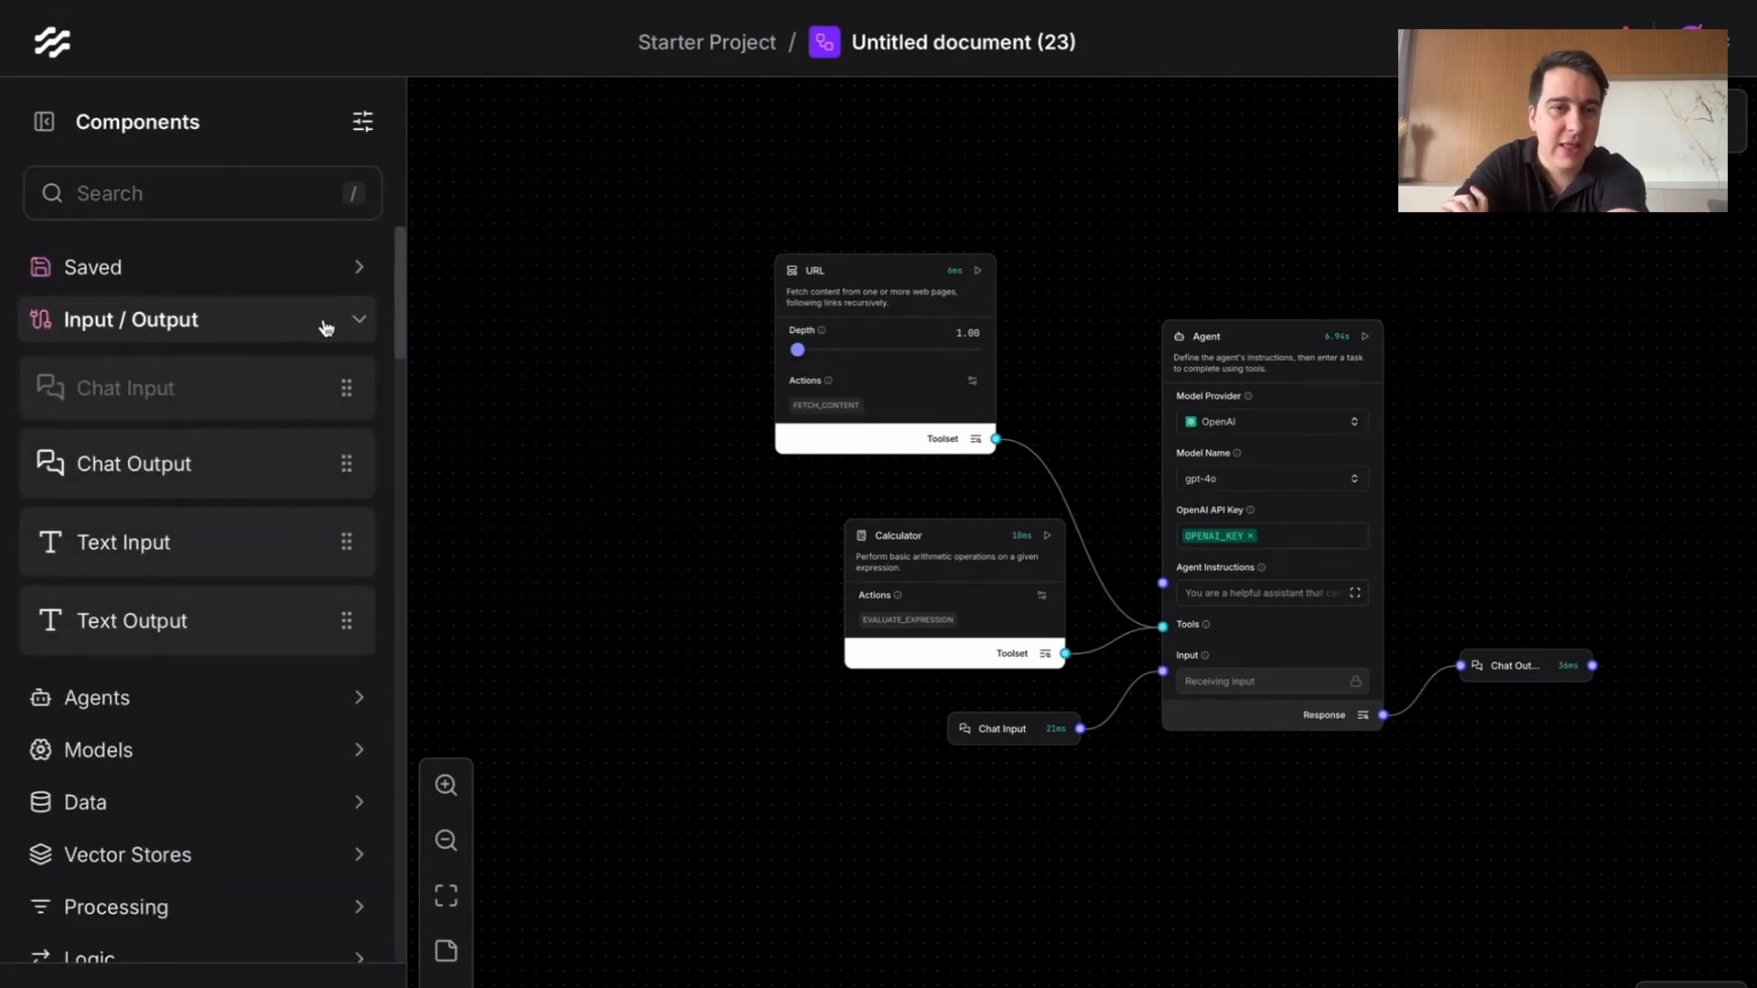
Step: Collapse the Input / Output category and look through the remaining component categories and the Bundles list
click(325, 324)
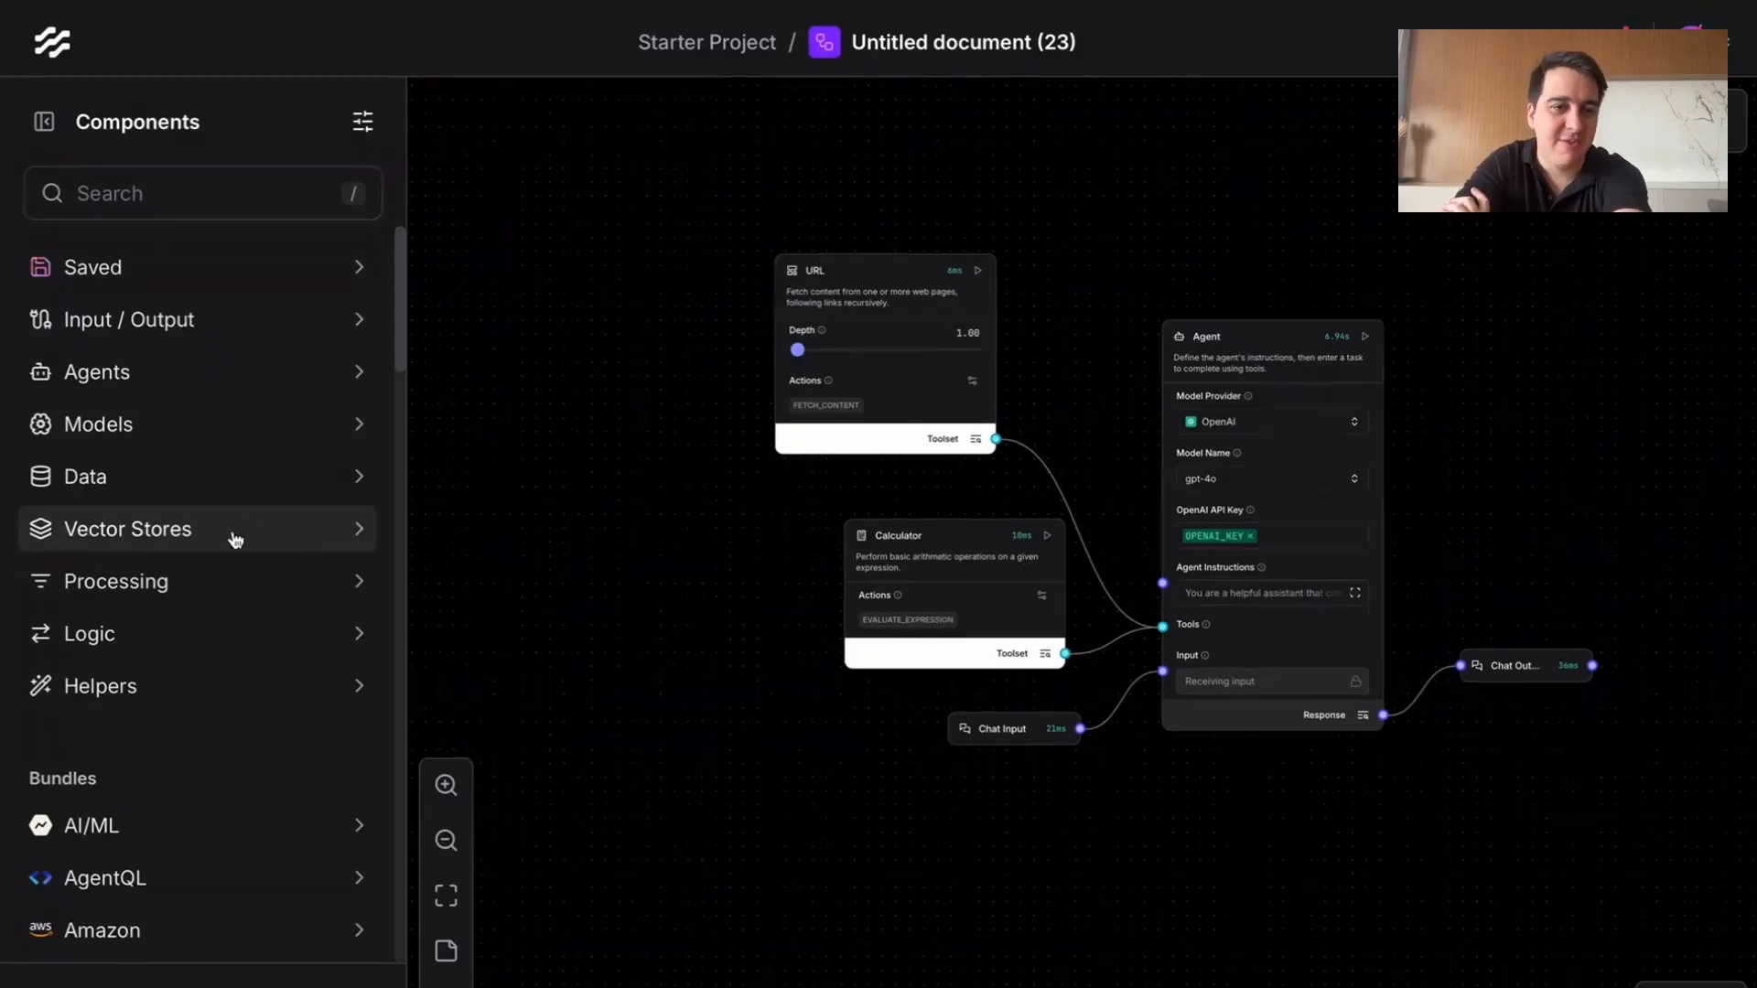
scroll(259, 628, down, 1)
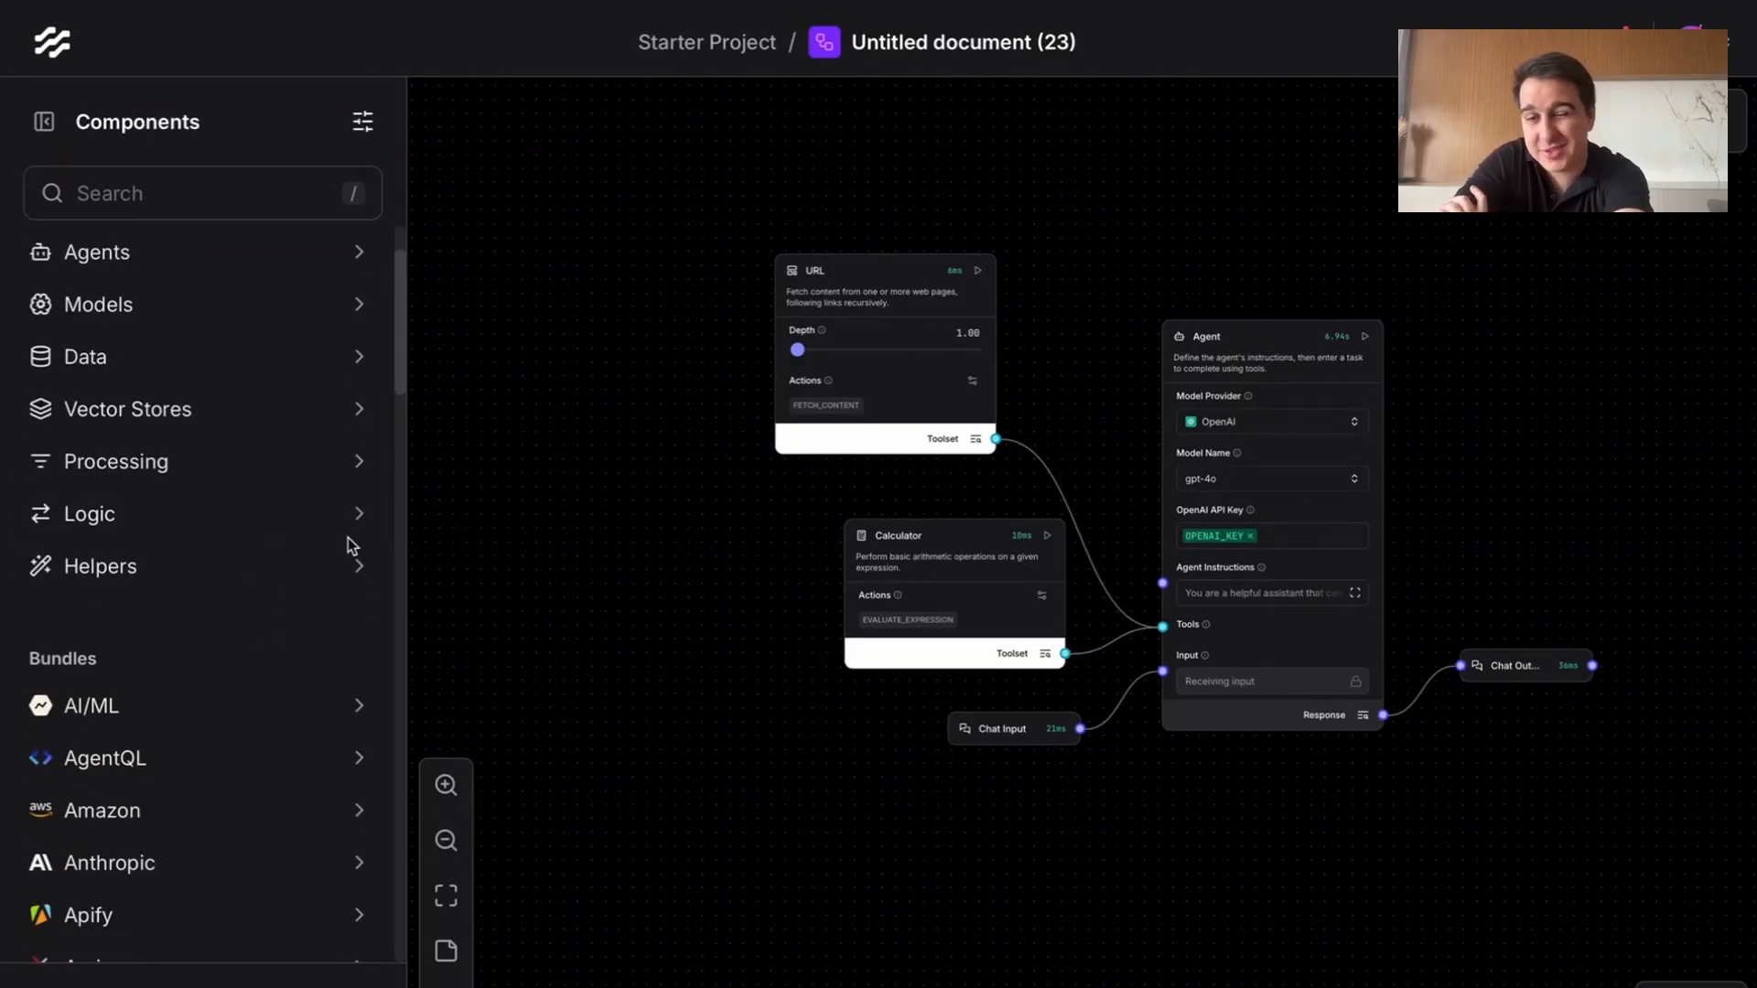
scroll(243, 596, down, 2)
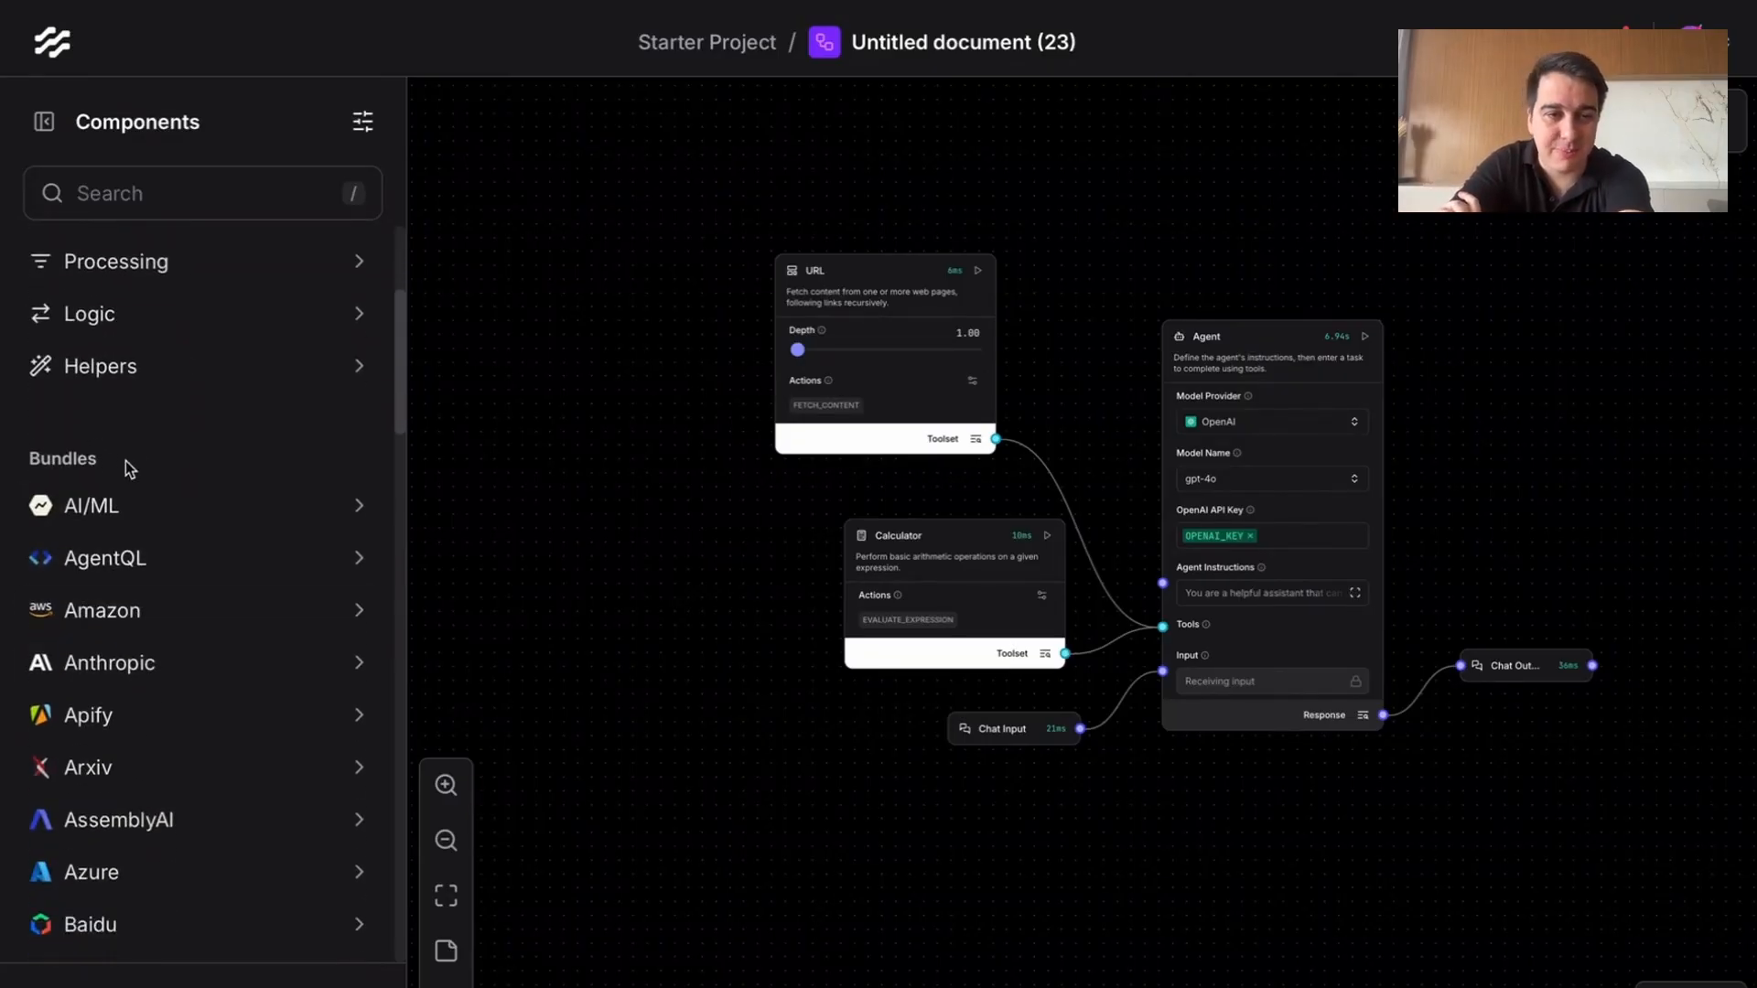
drag(122, 472, 50, 463)
click(68, 464)
scroll(163, 514, down, 9)
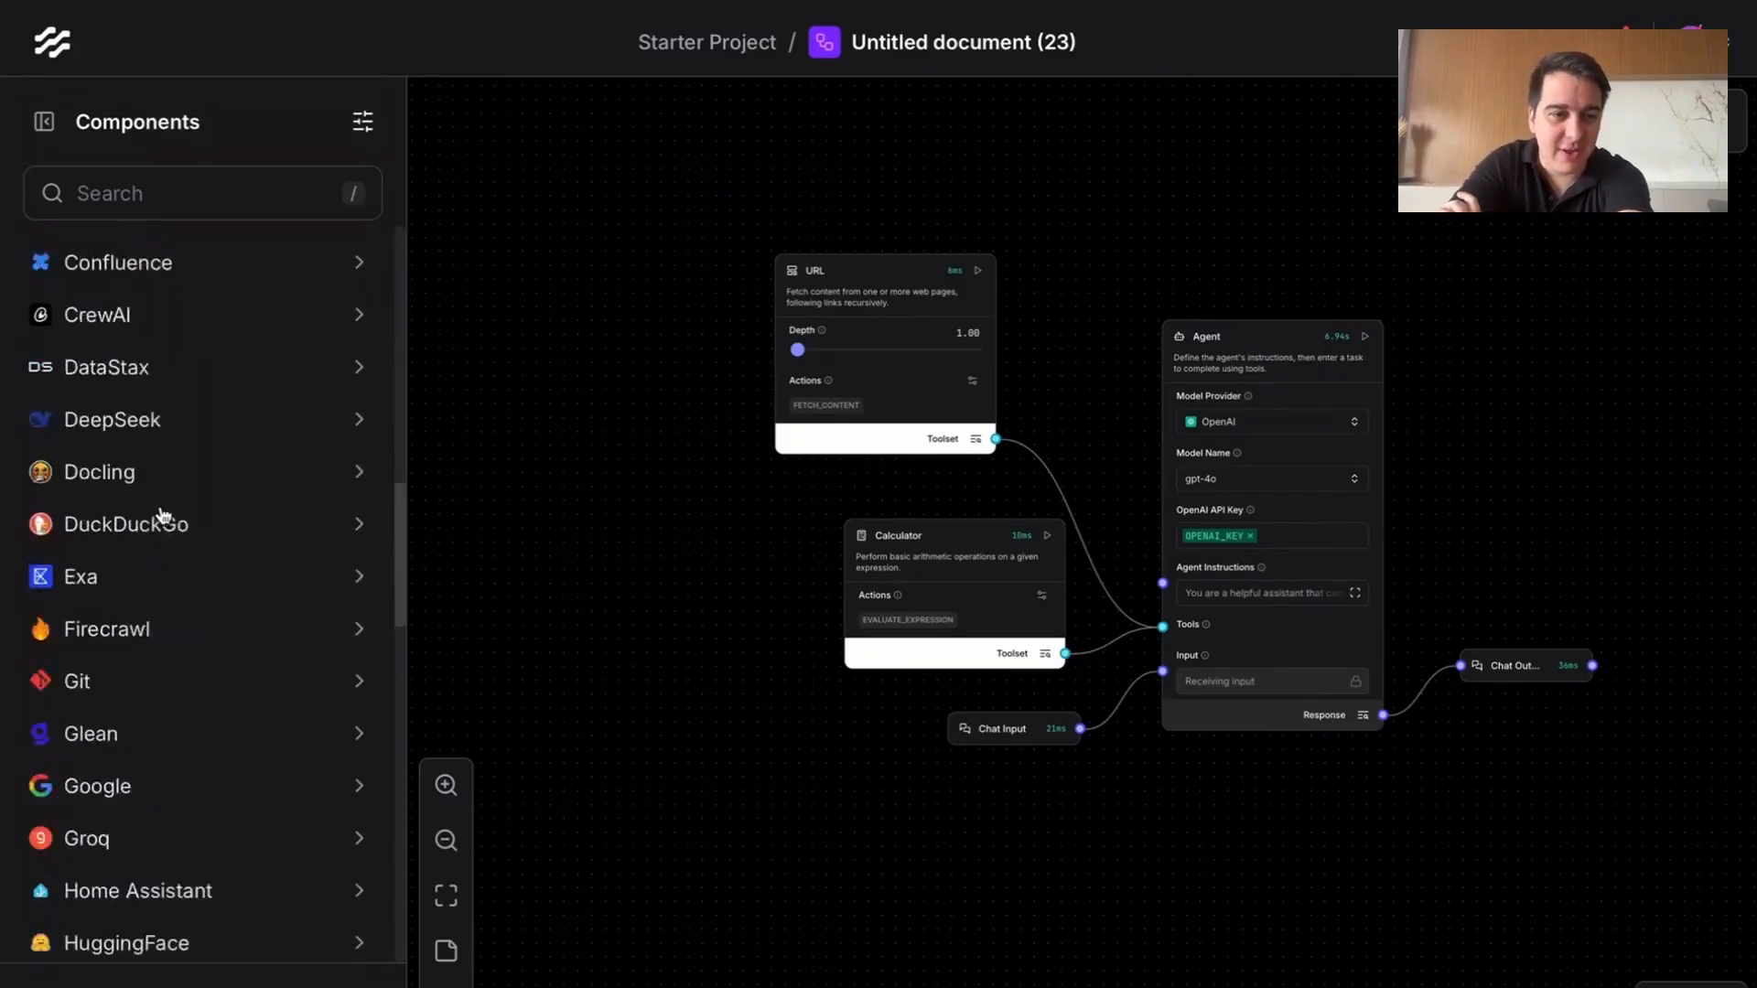
scroll(163, 514, down, 16)
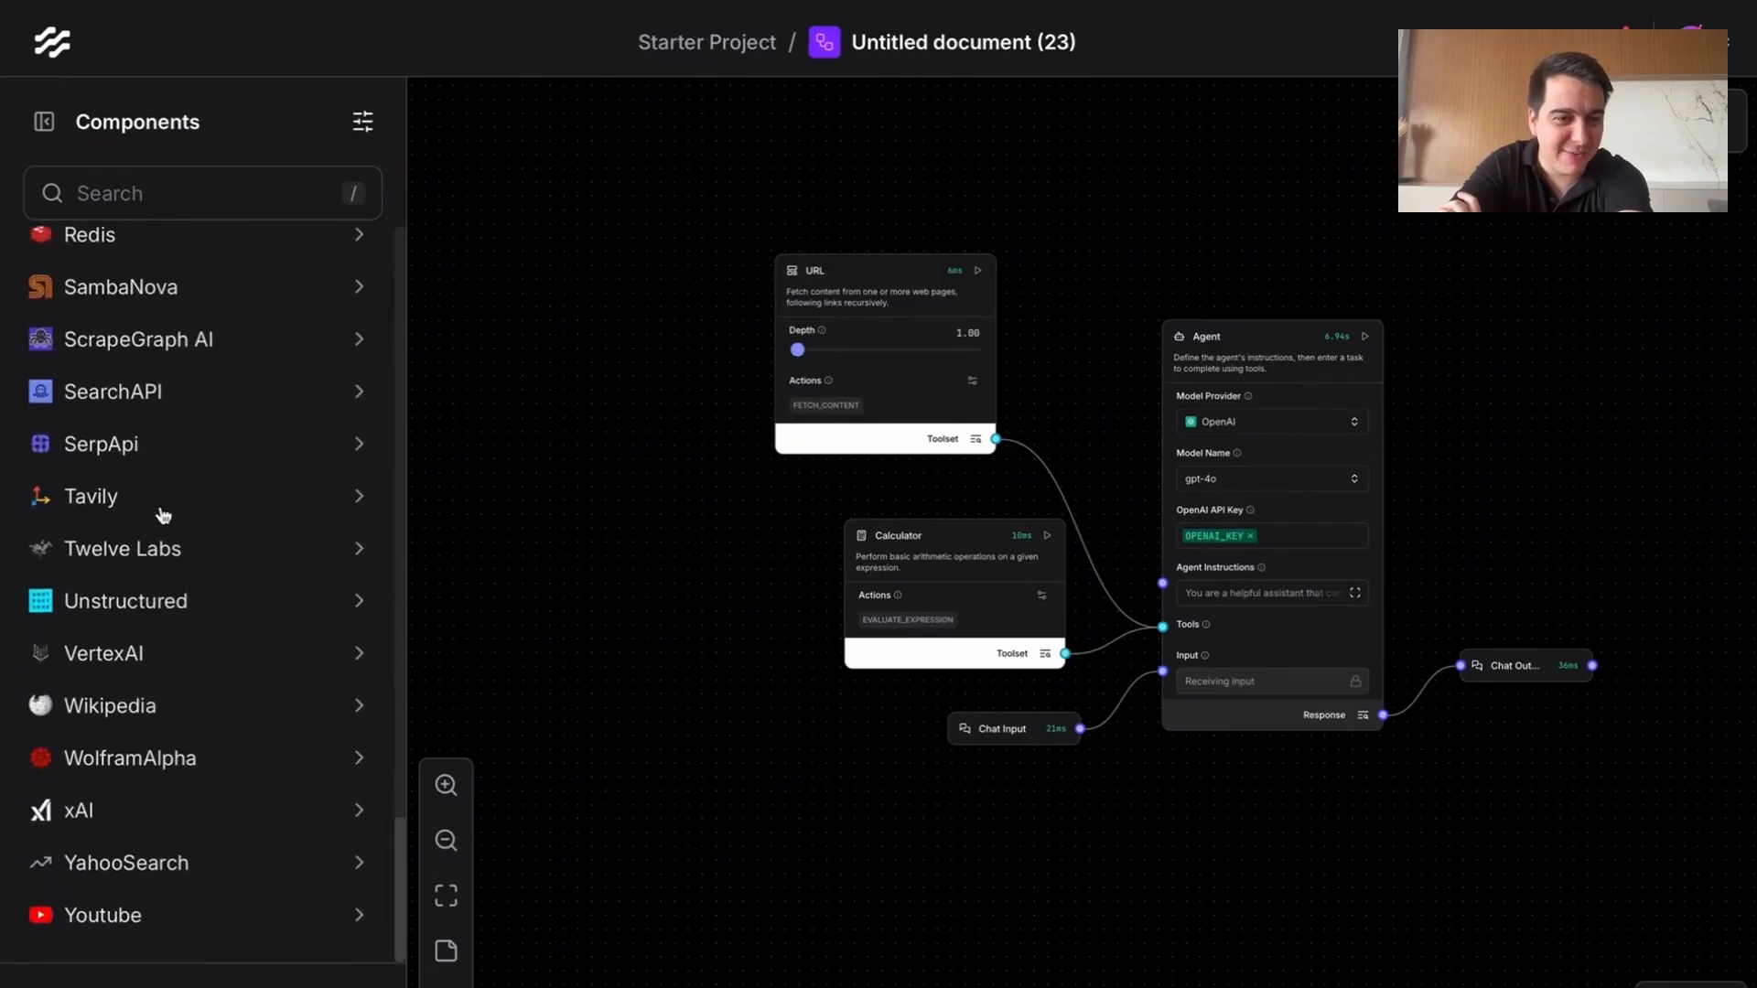
scroll(162, 512, up, 20)
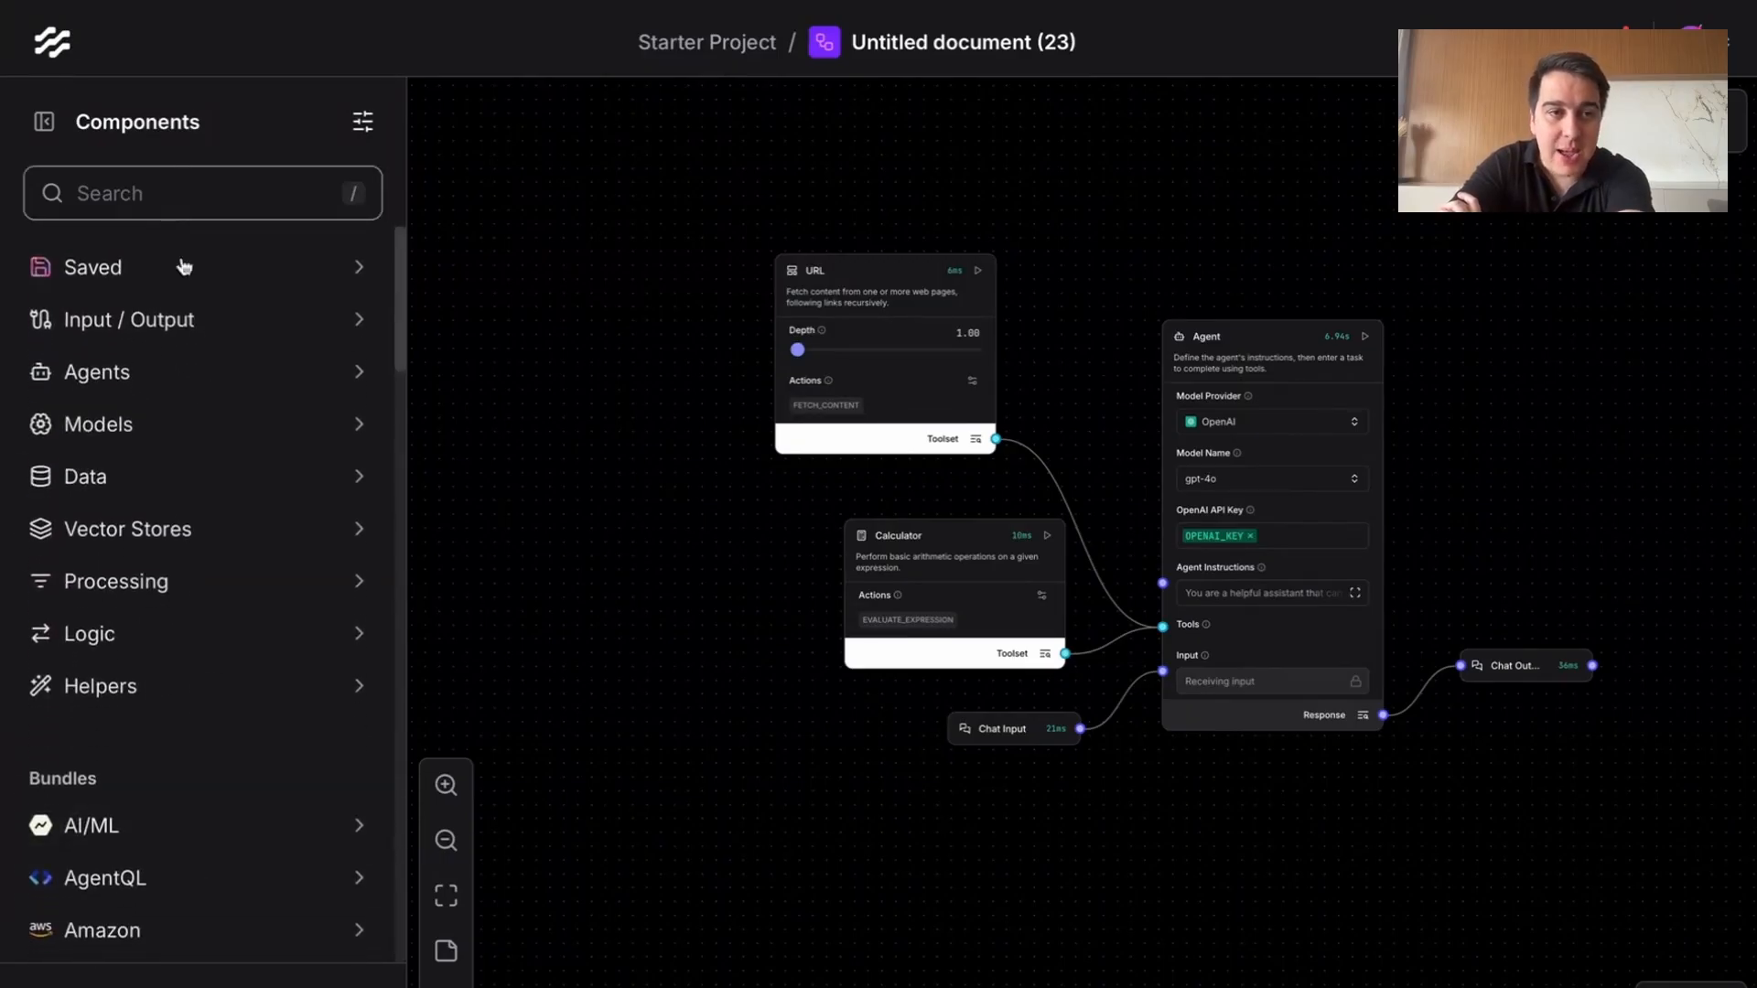
Step: Add a new Custom Component to the flow and place it in the empty space beside the URL and Calculator components
drag(659, 415, 926, 416)
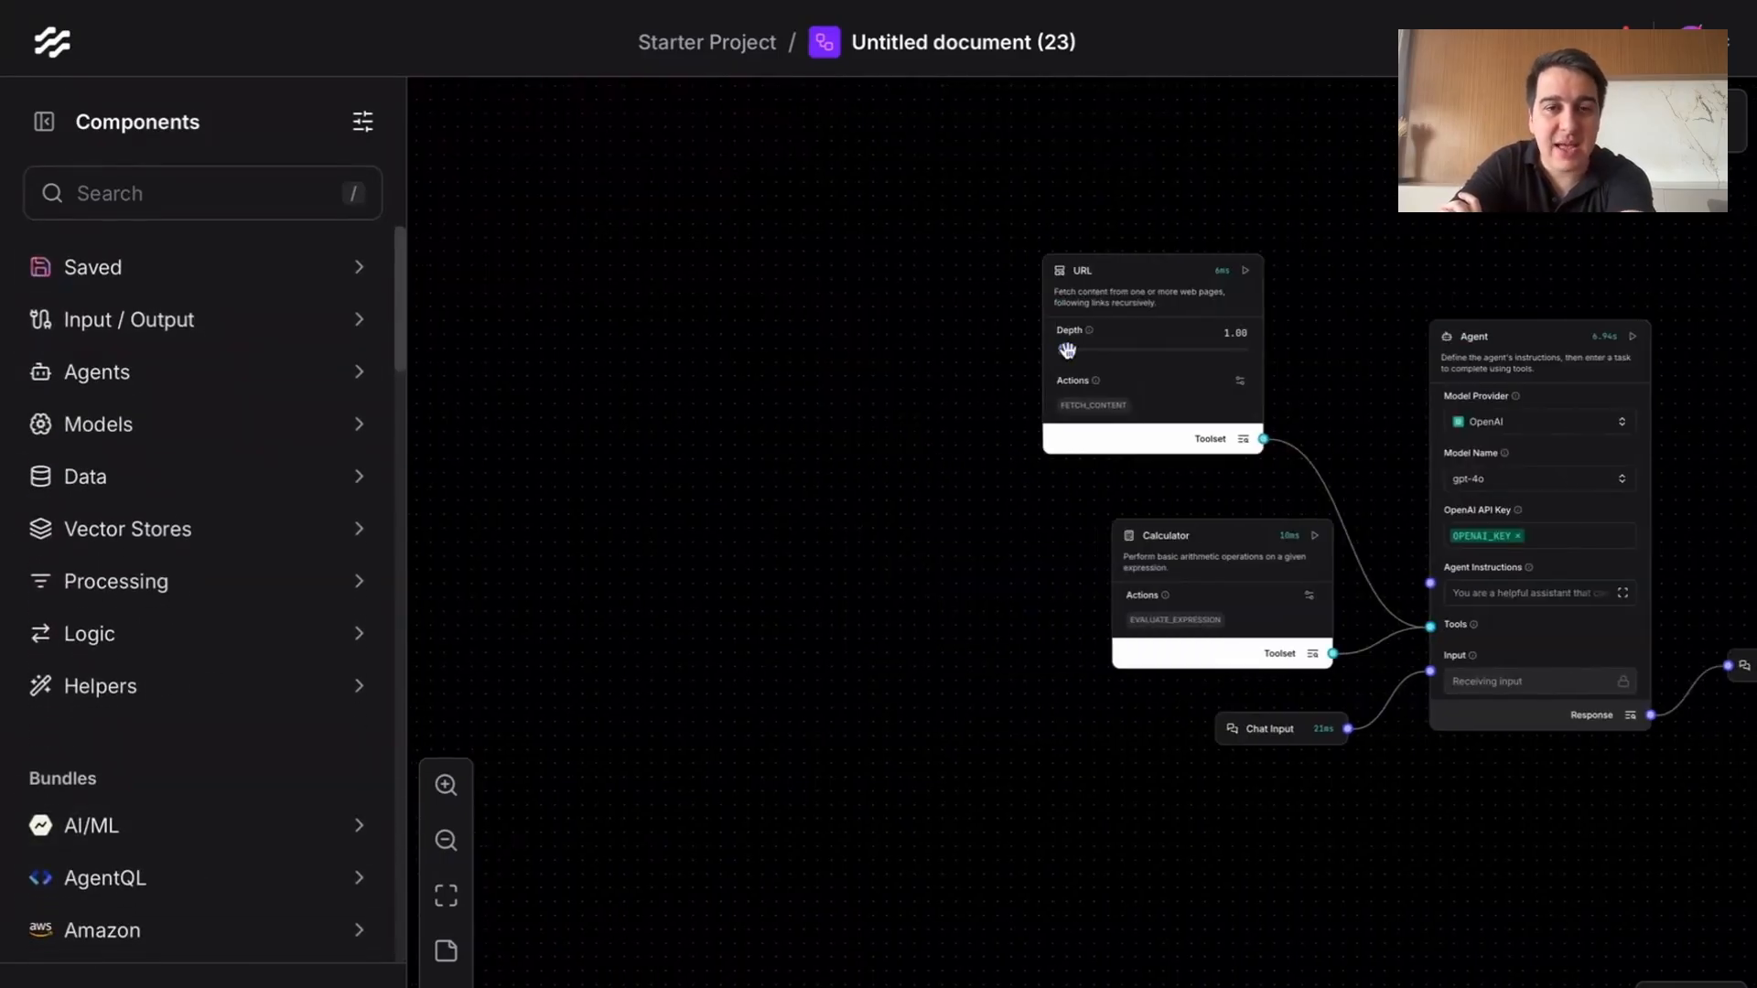
click(1122, 295)
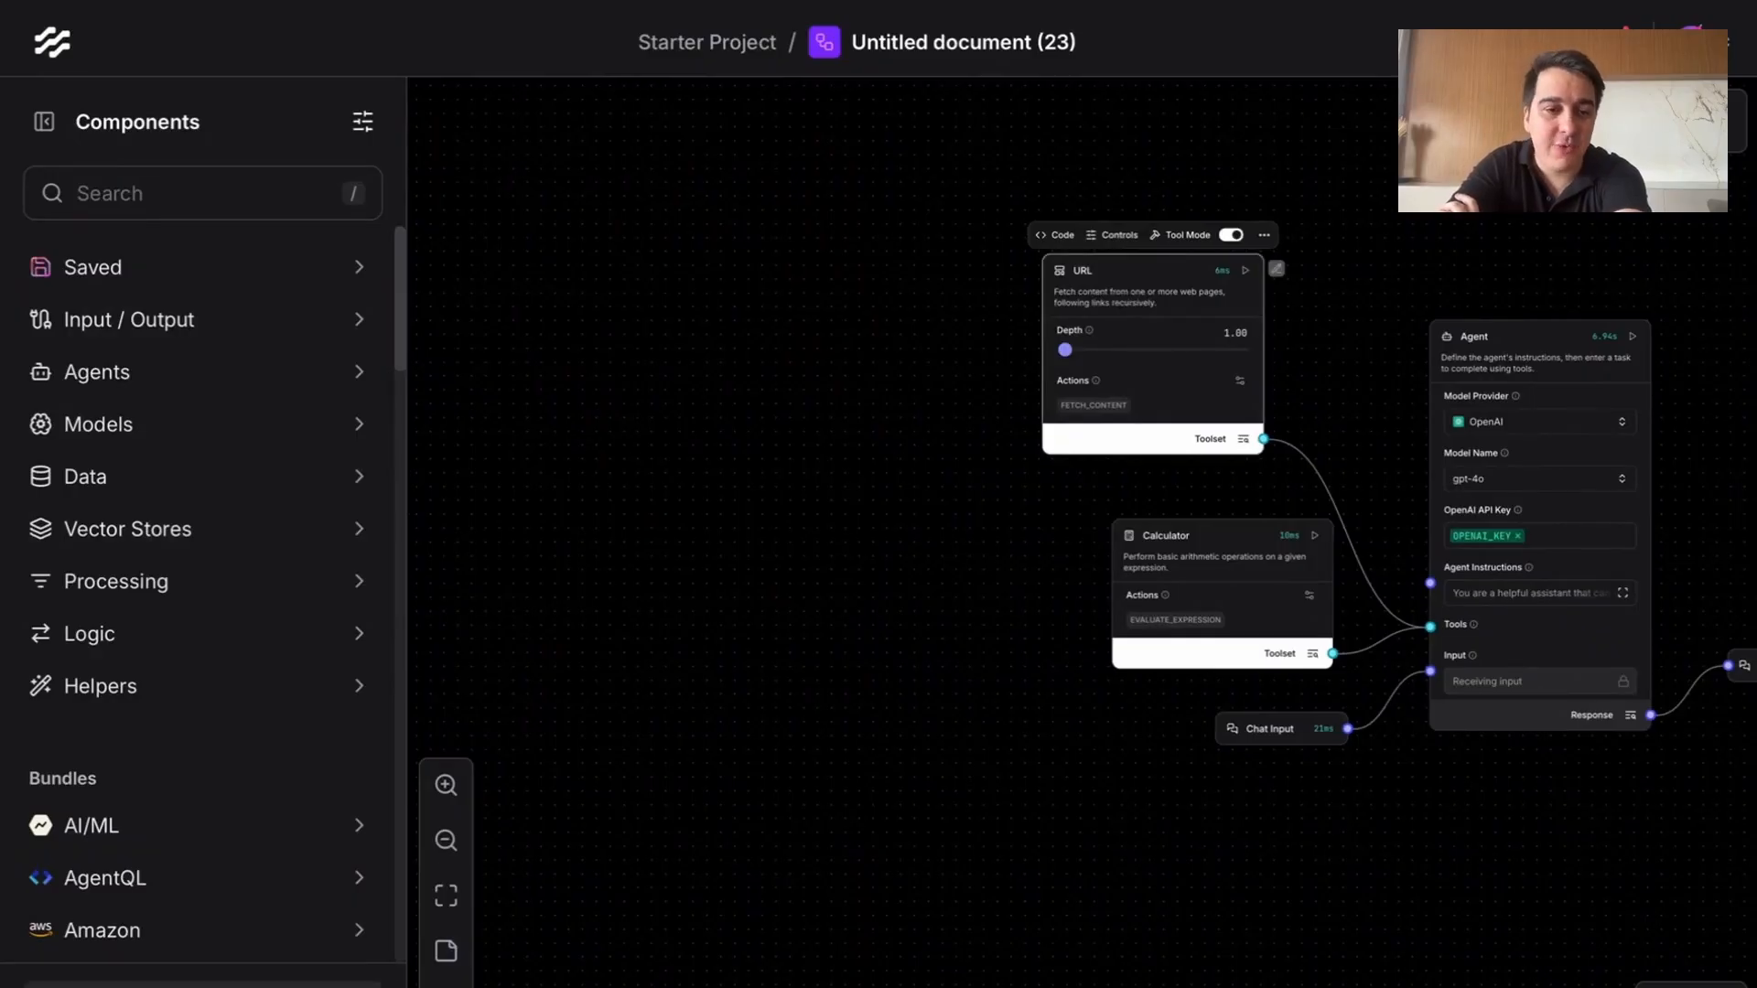
click(203, 985)
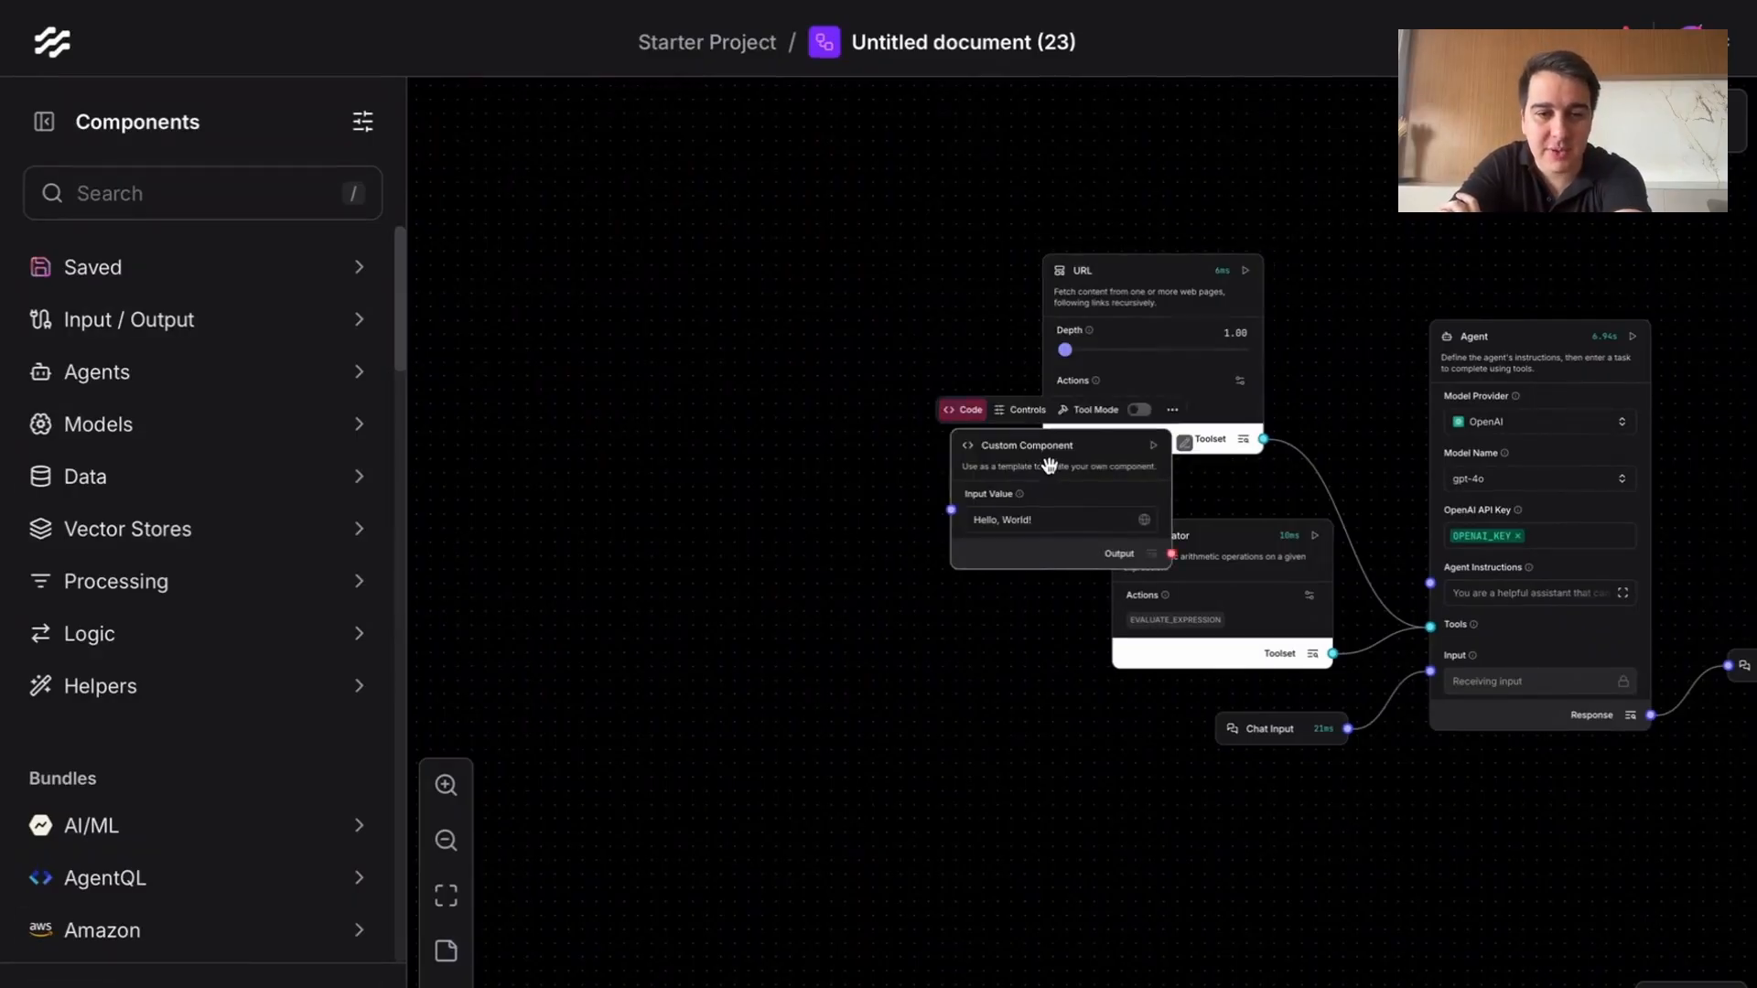
drag(1050, 466, 733, 532)
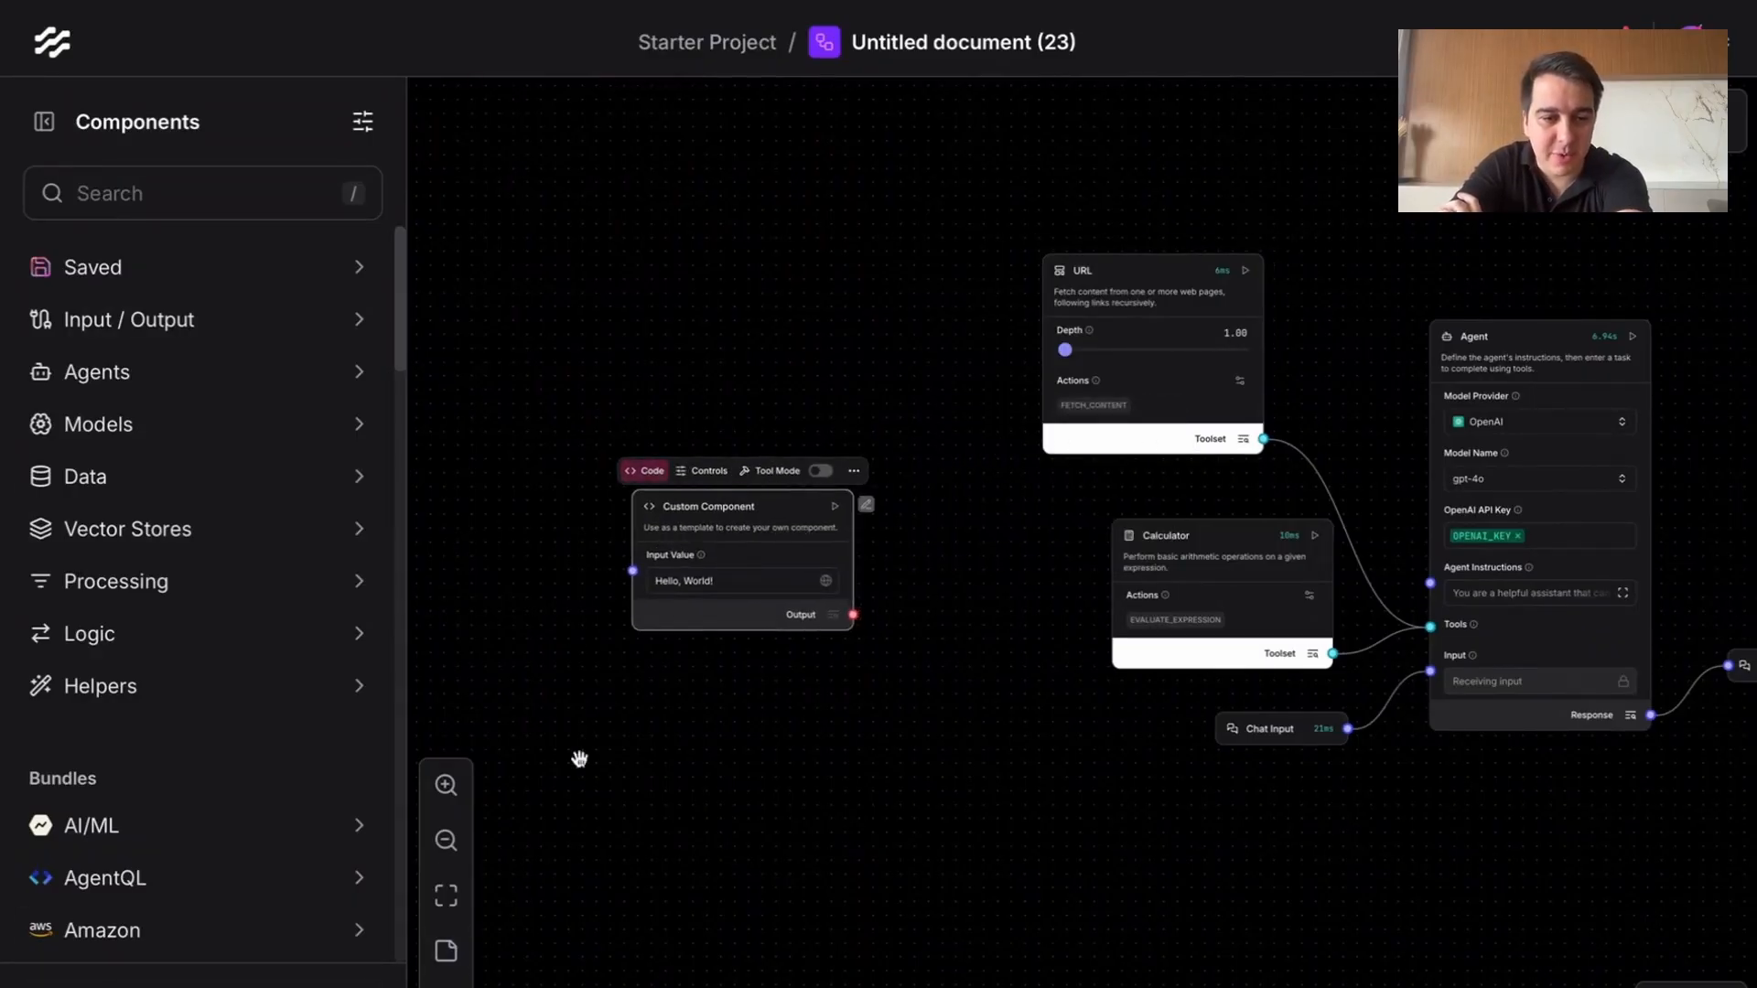
Step: Open the Custom Component's code and examine its imports, inputs, outputs and build_output method
scroll(588, 474, up, 5)
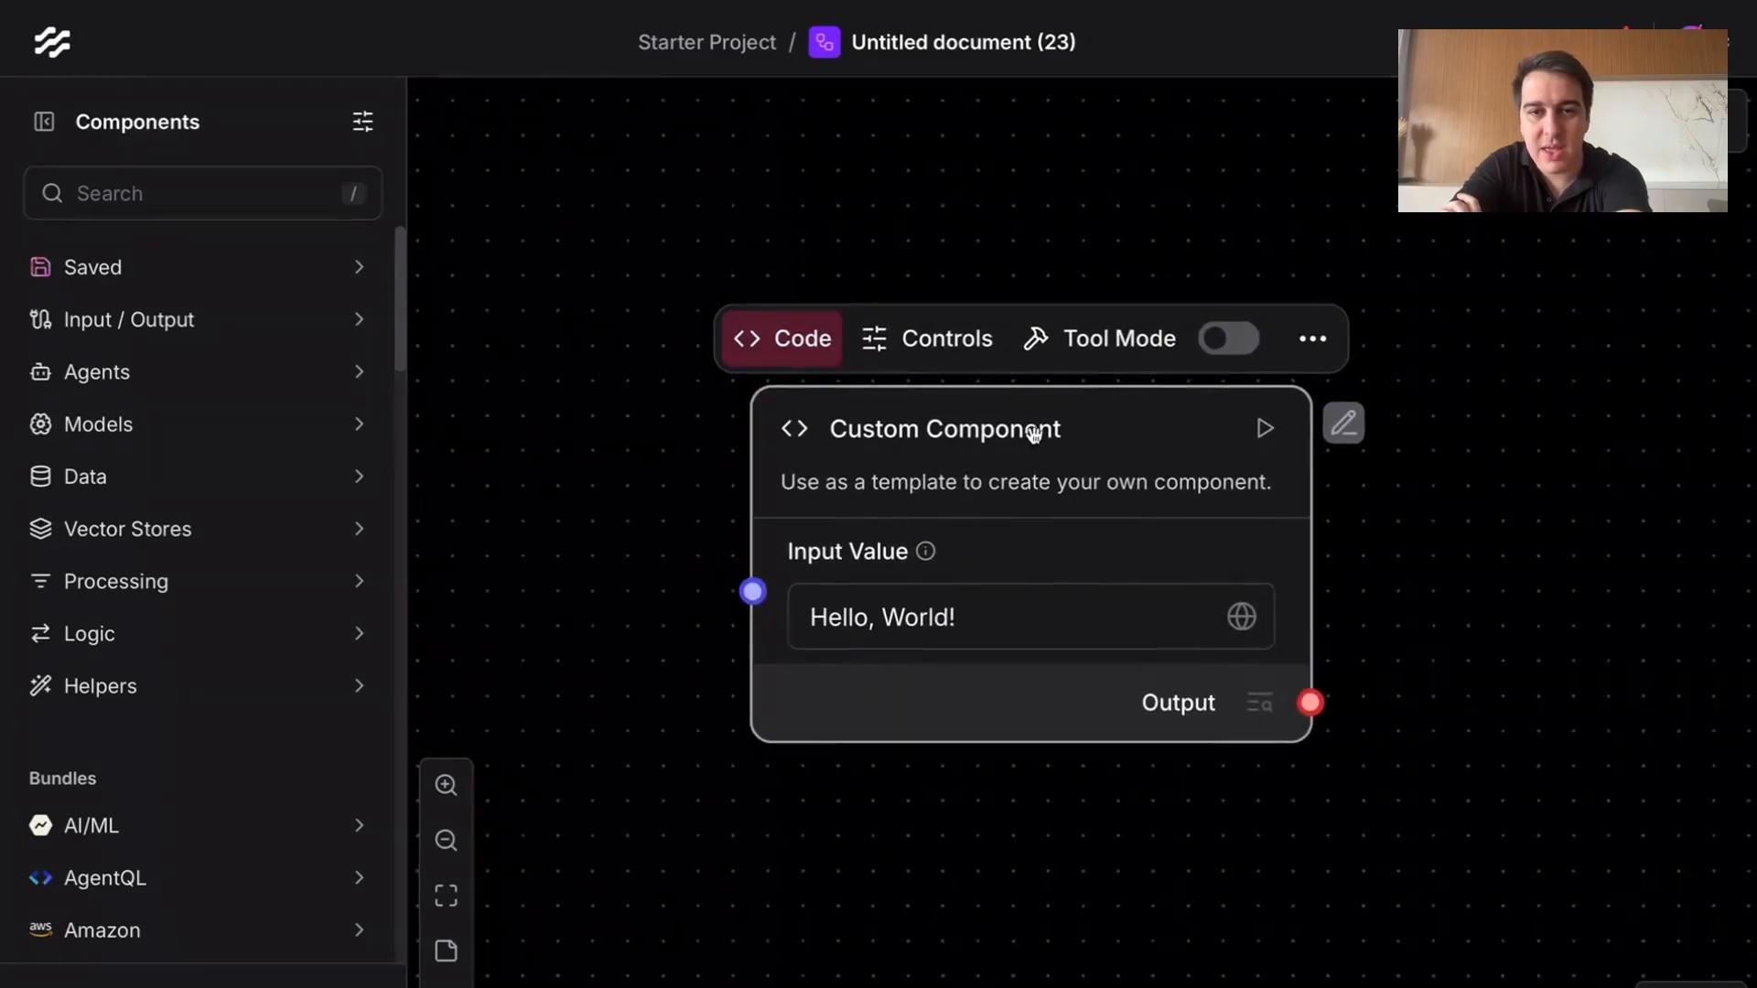
drag(1031, 435, 1079, 400)
click(842, 319)
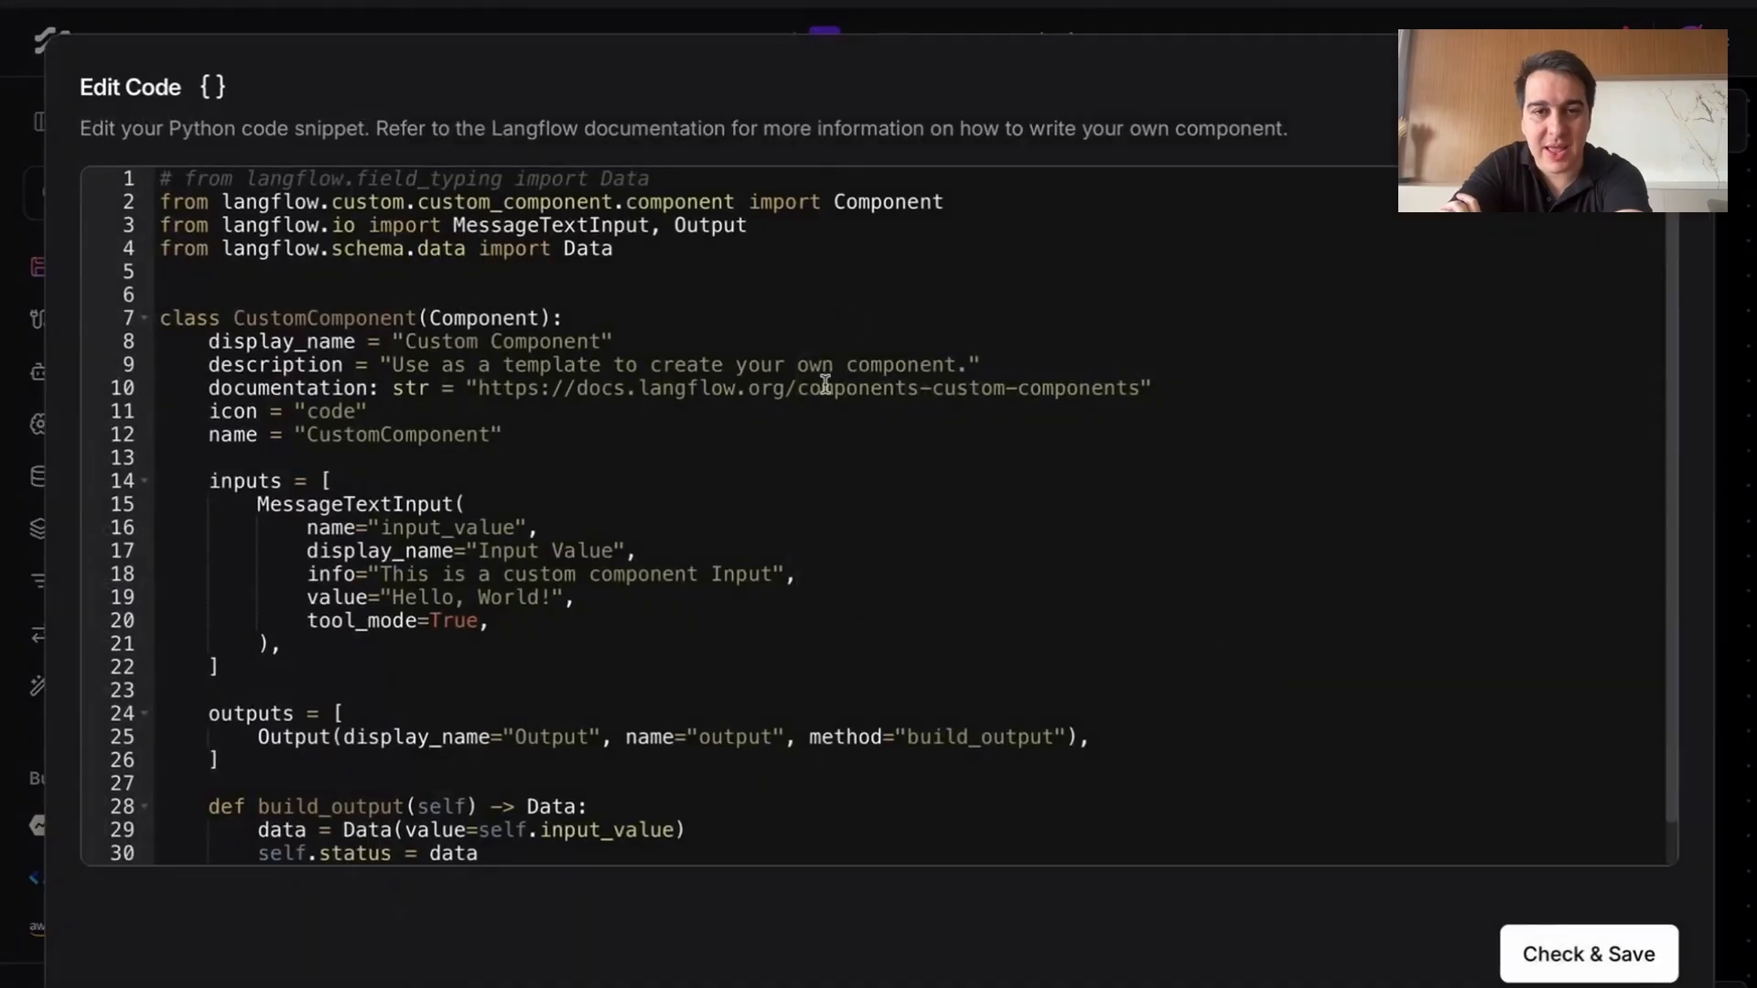
drag(649, 259, 138, 234)
click(661, 436)
scroll(645, 525, down, 1)
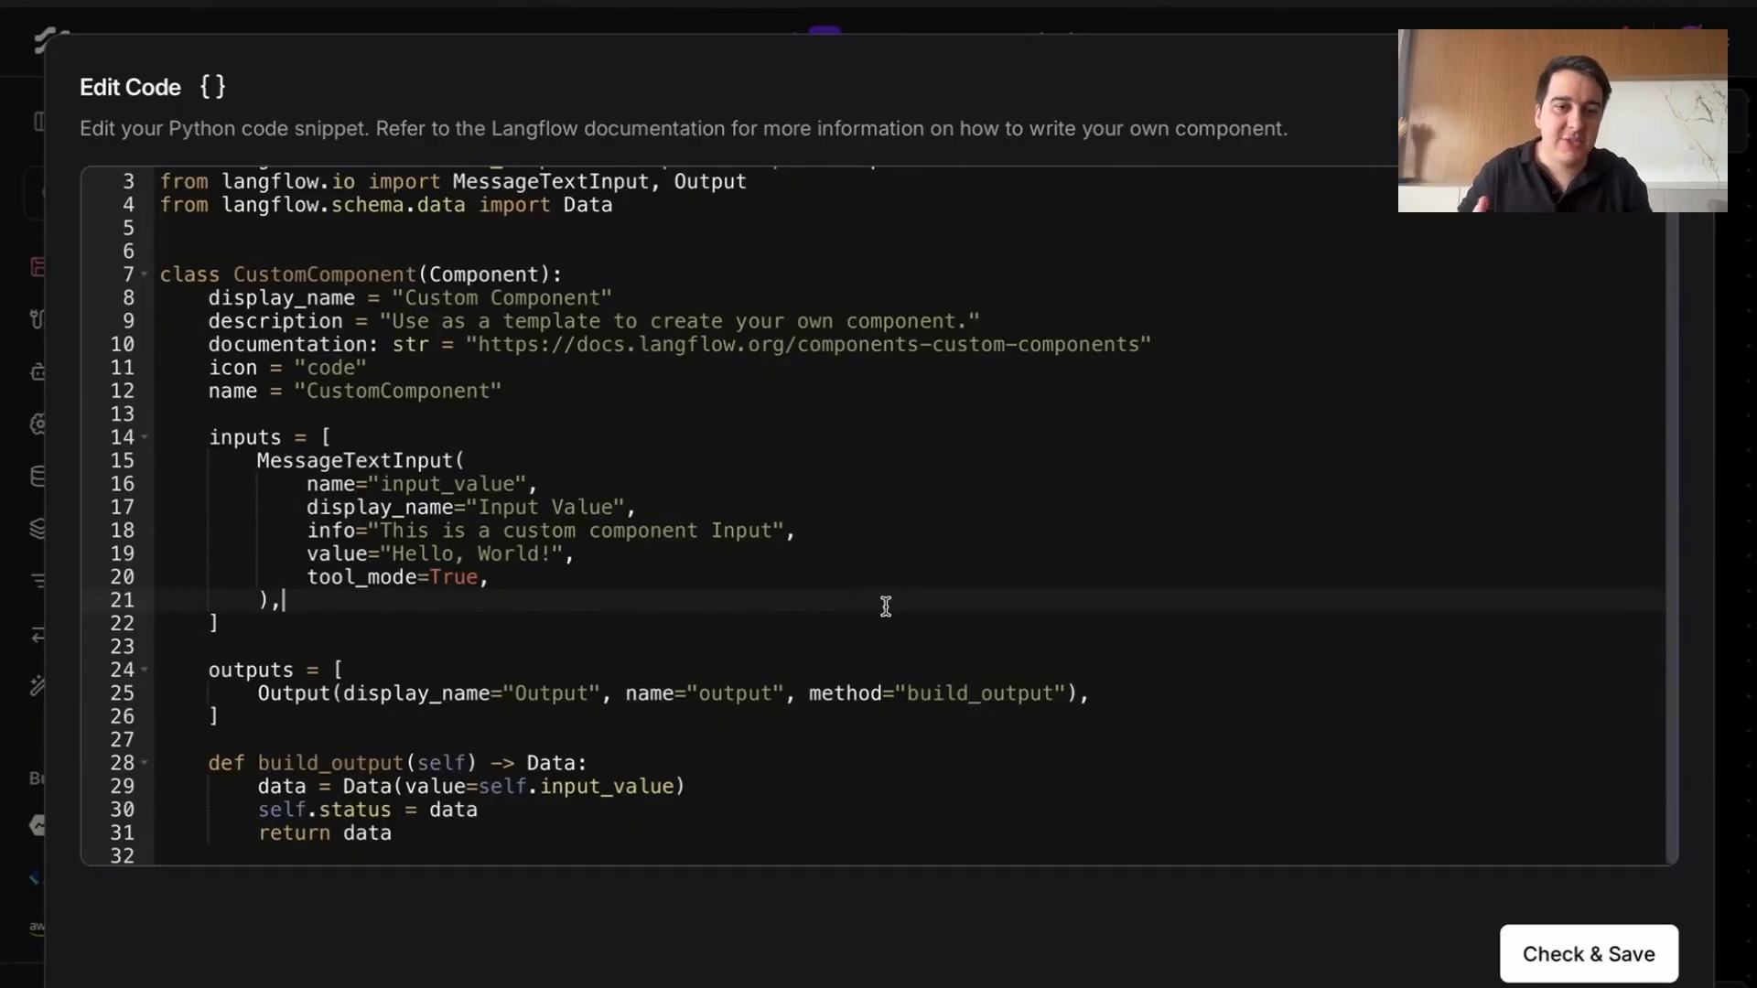
scroll(910, 517, up, 1)
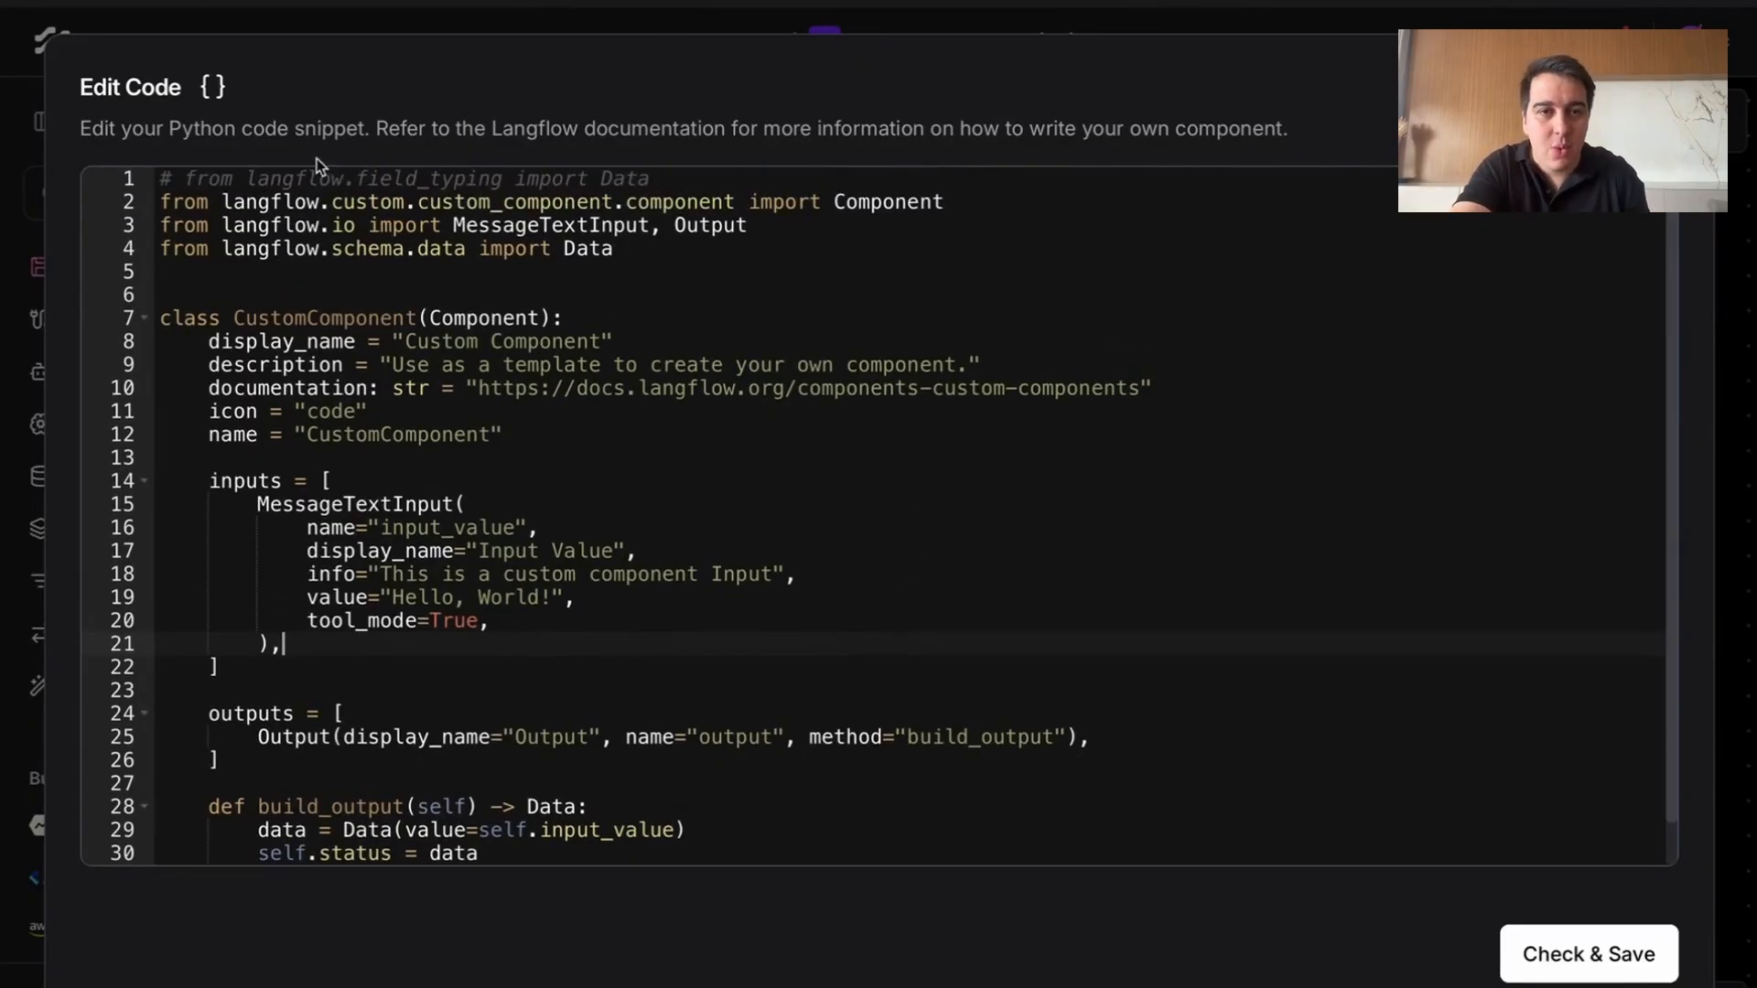
scroll(961, 474, down, 1)
click(927, 798)
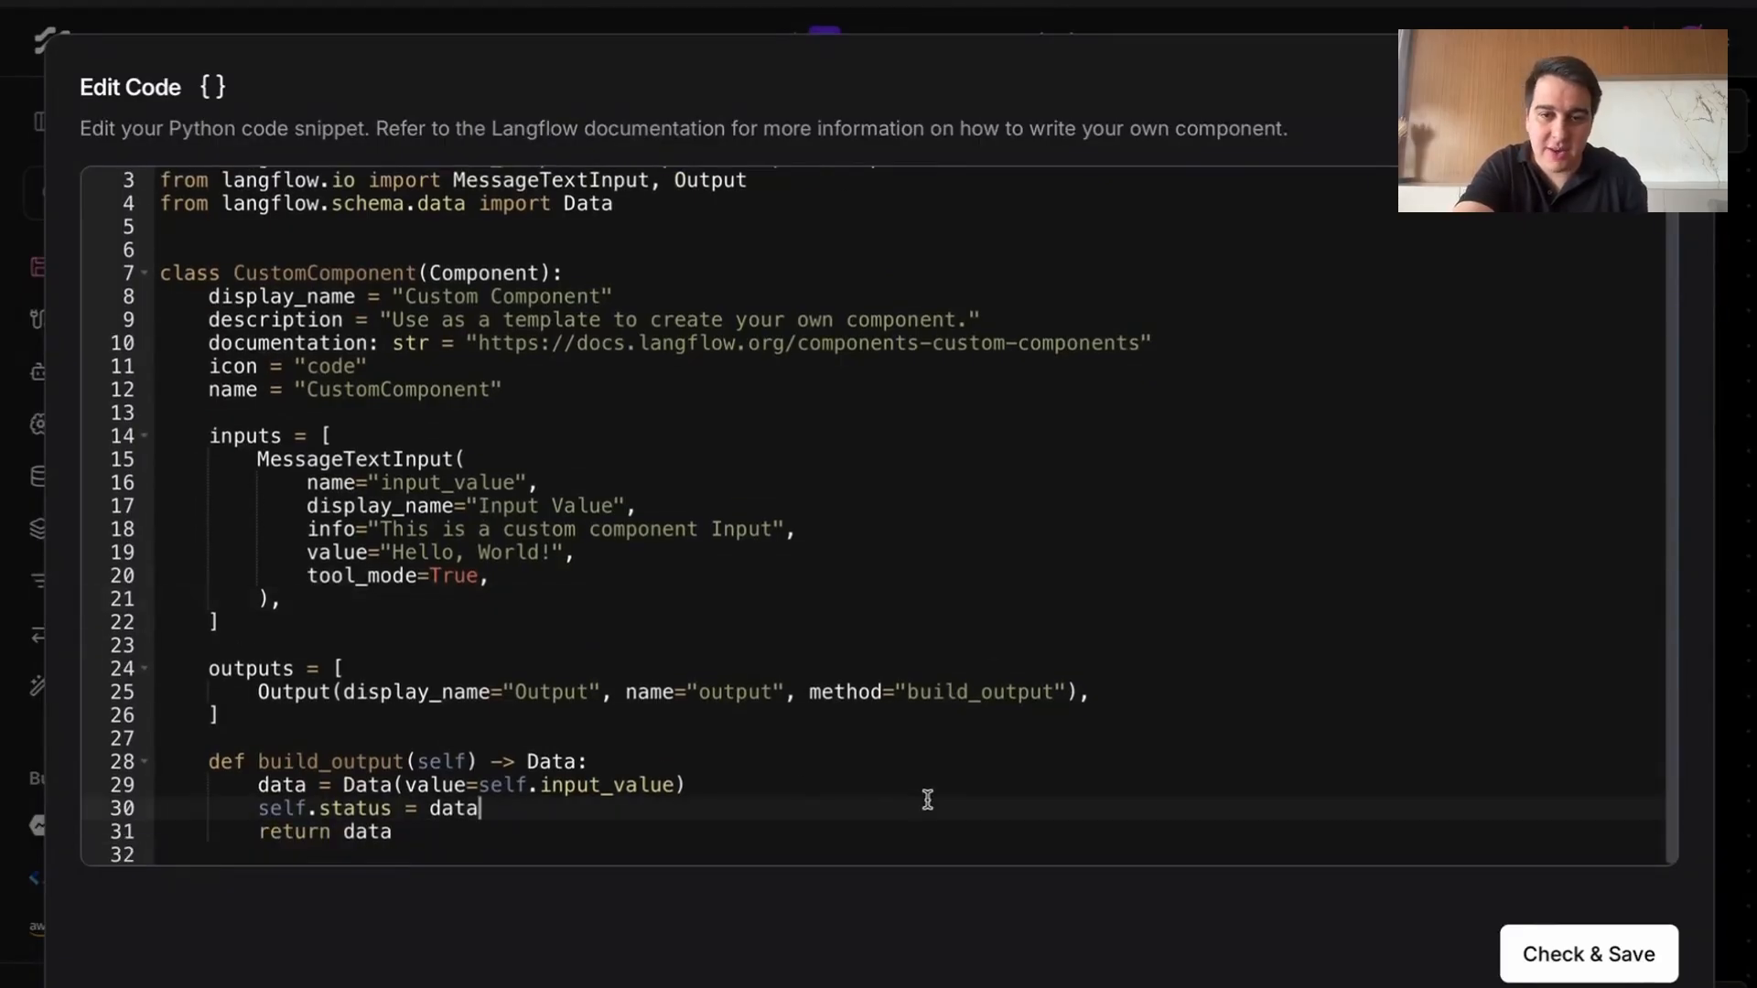
click(781, 782)
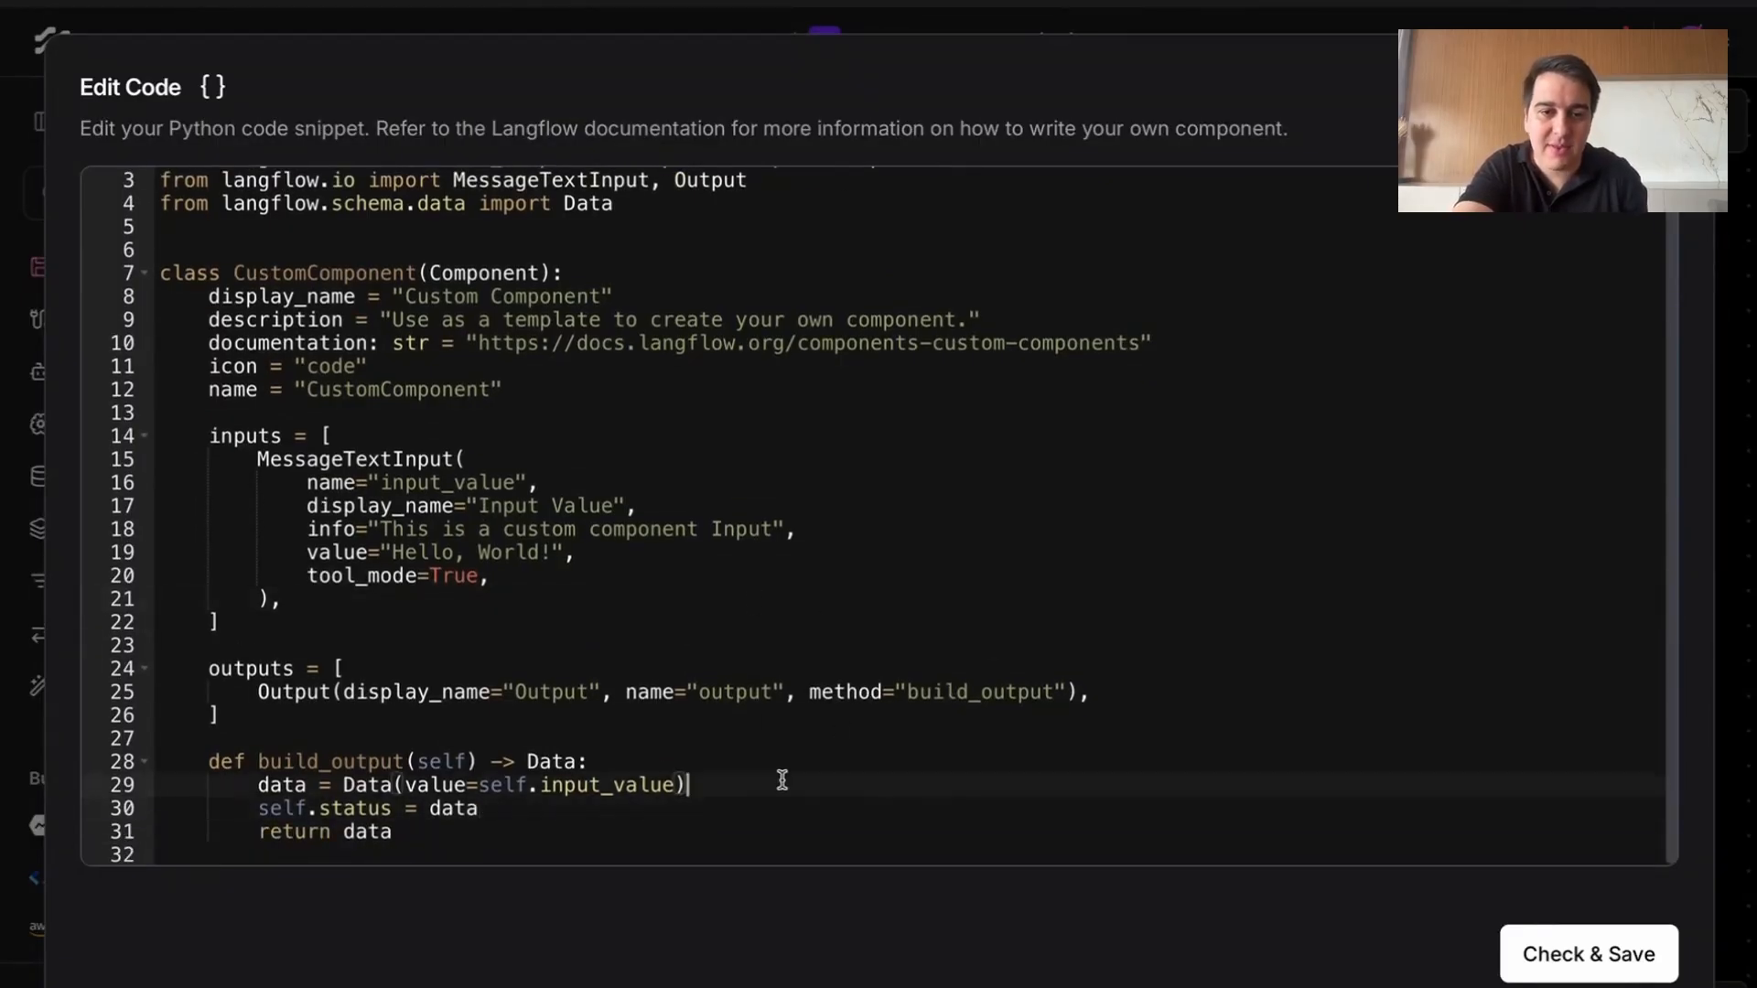
Step: Wrap self.input_value in len() in the build_output method's Data value, then check and save the code
click(480, 785)
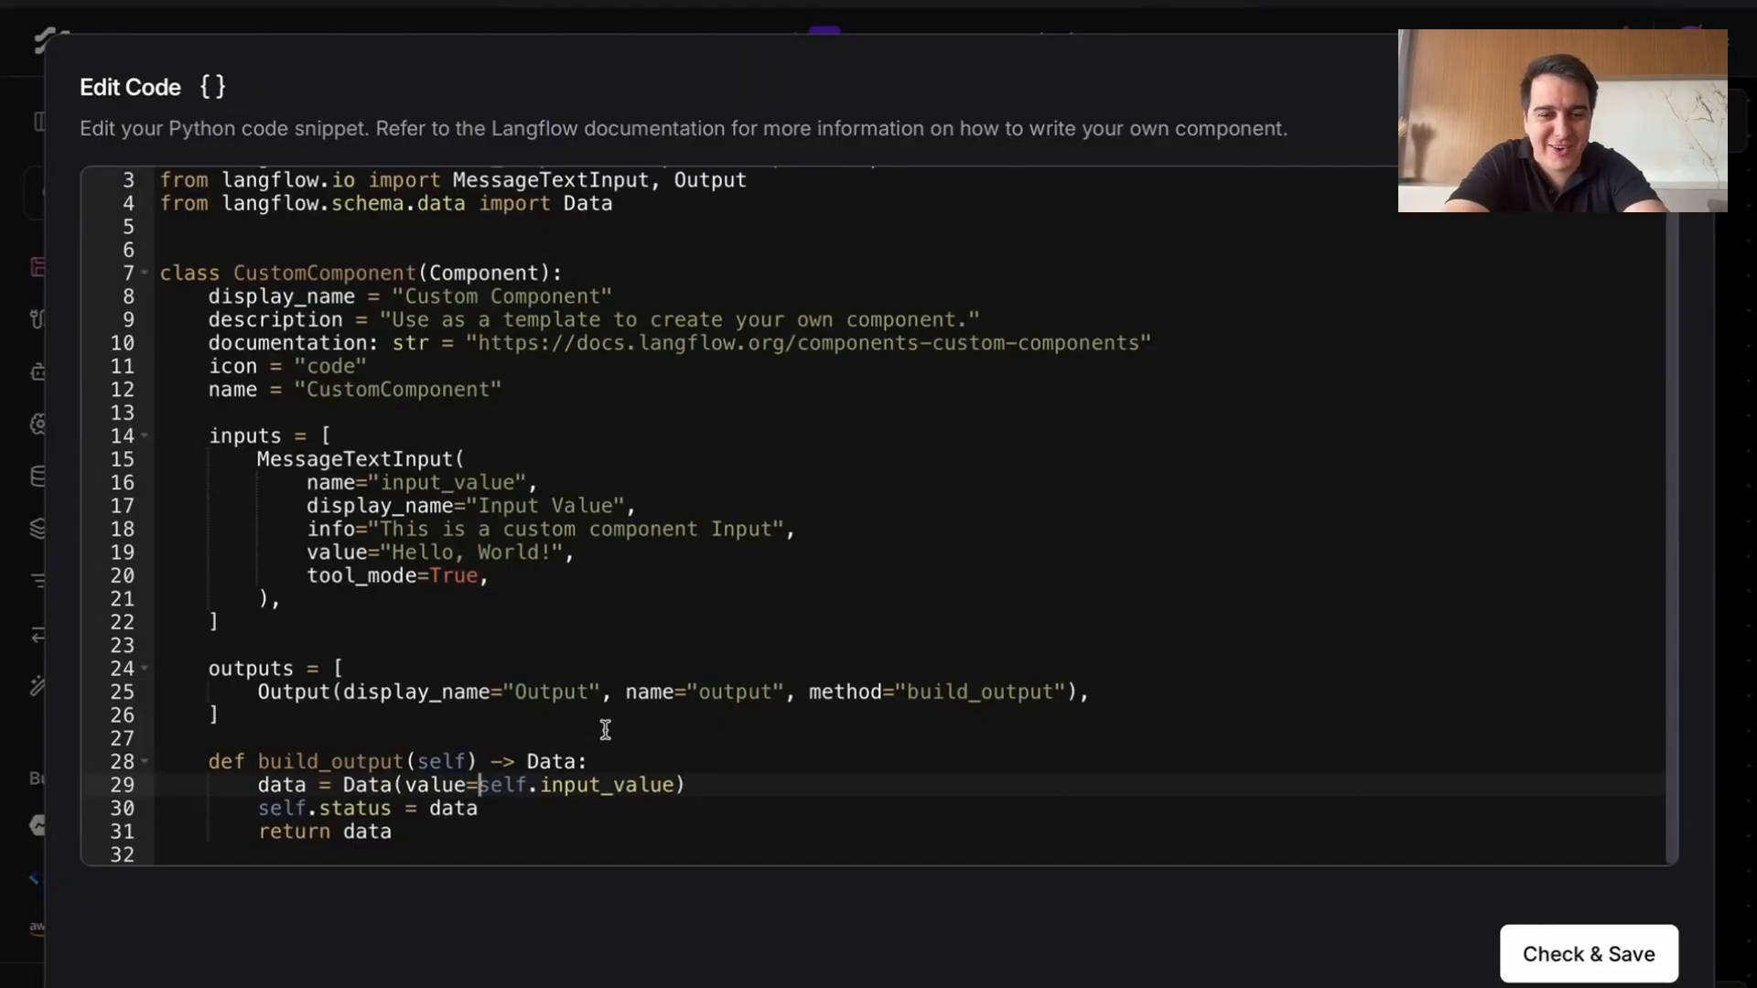
text(len()
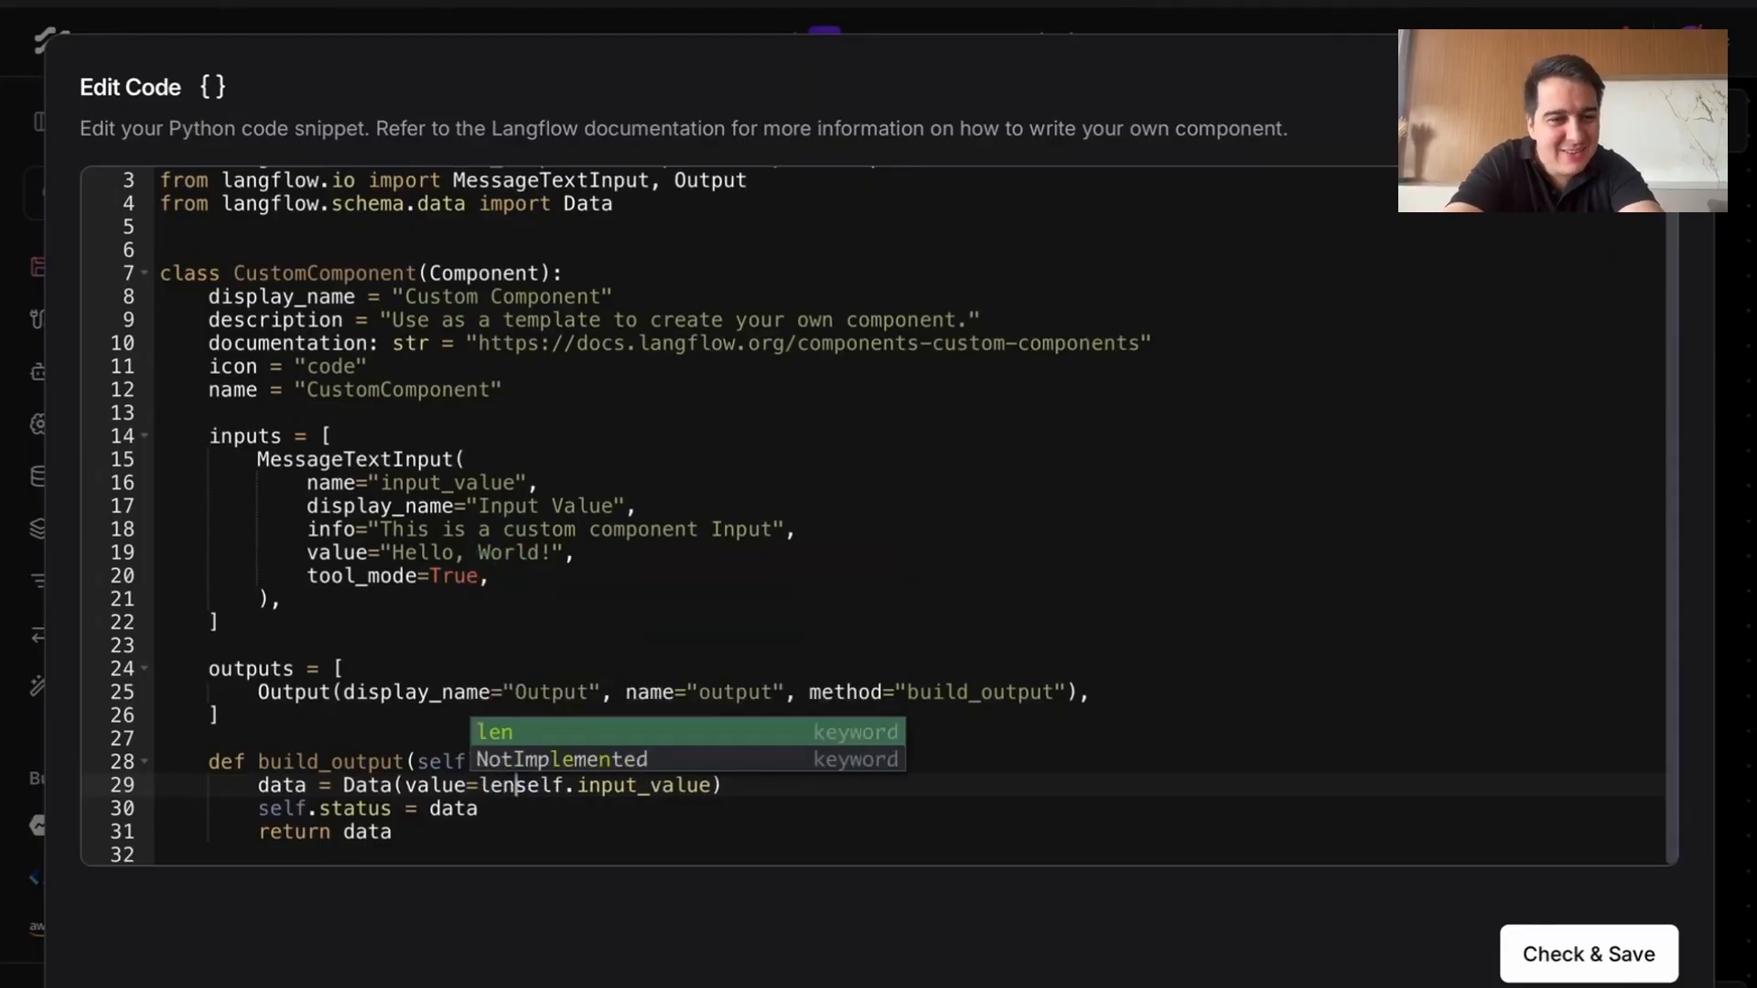
click(883, 776)
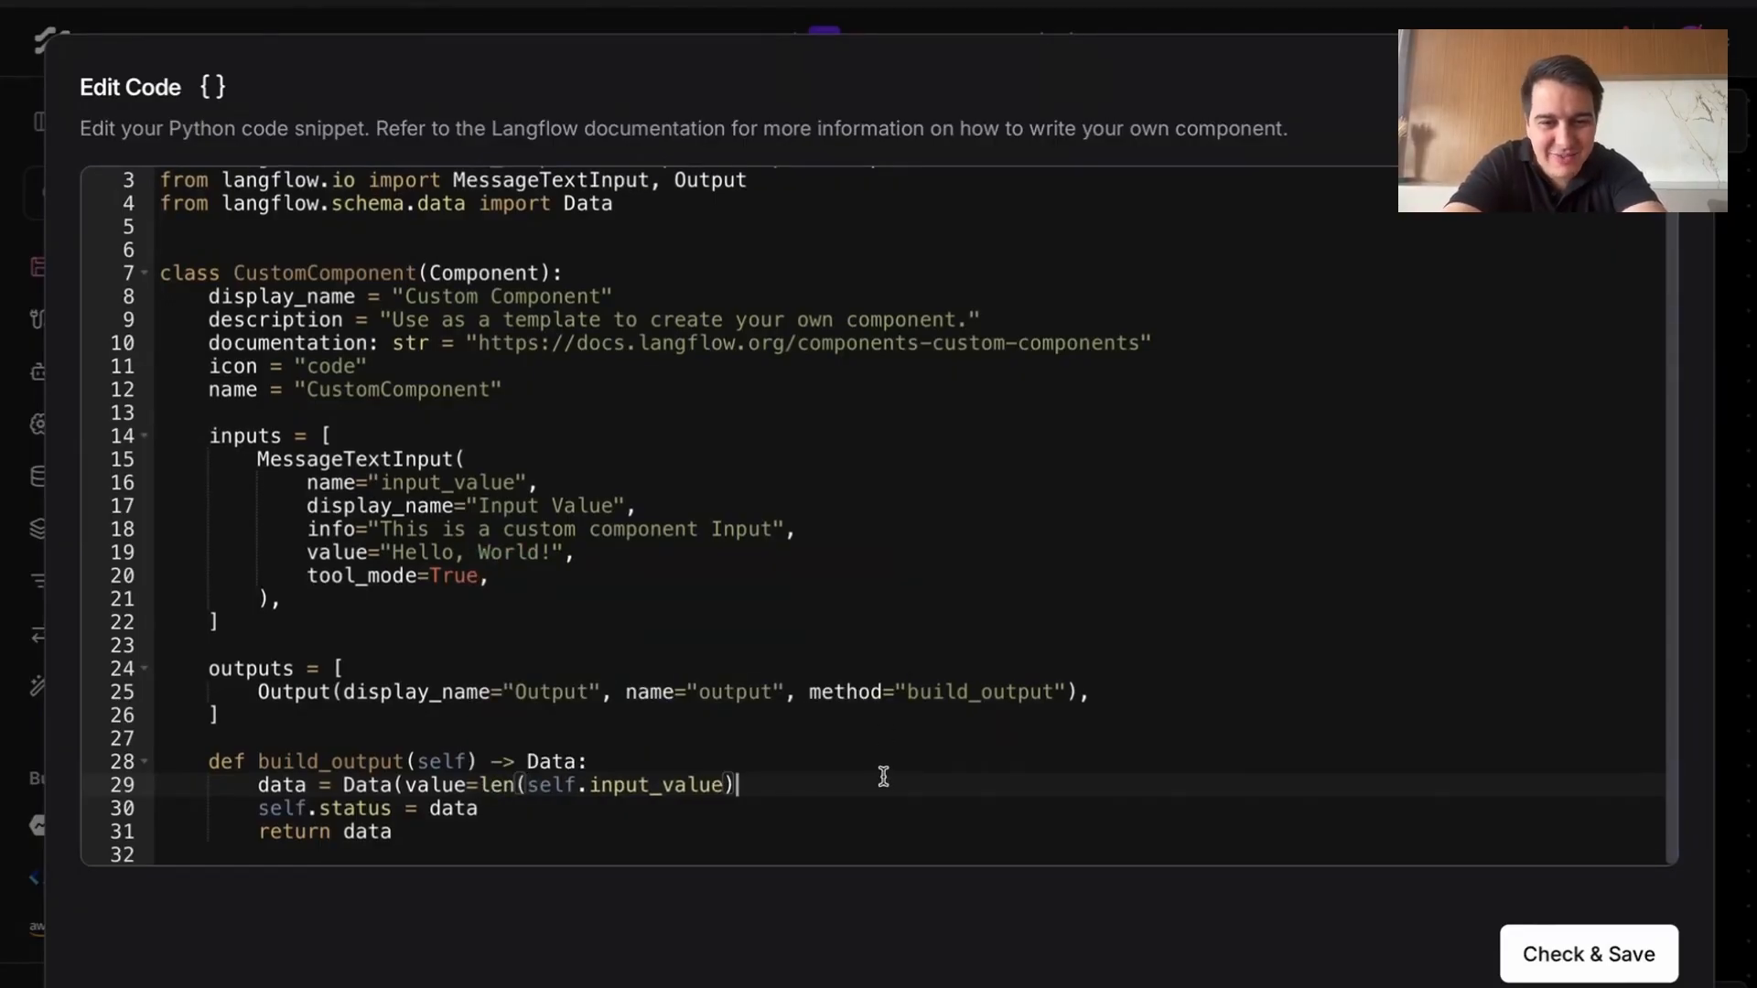
text())
drag(465, 785, 1008, 784)
click(1565, 951)
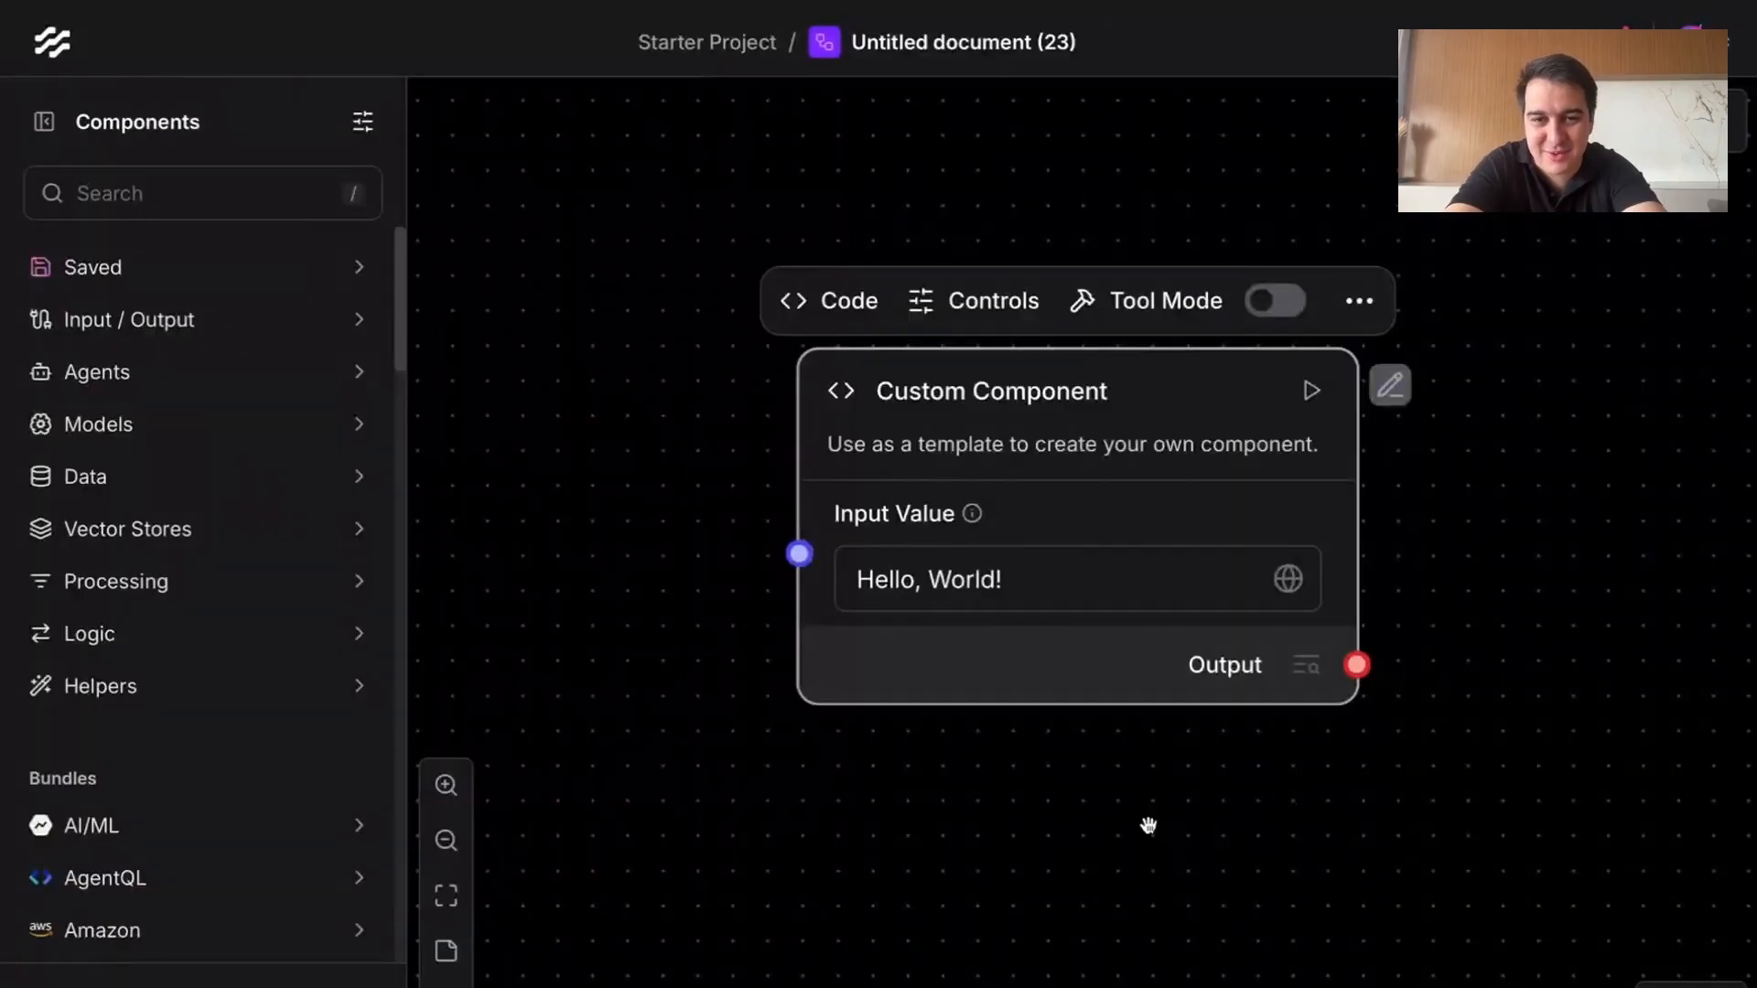
Step: Run the Custom Component with the input value "Hello, World!" and inspect its output
click(1032, 573)
drag(856, 583, 1053, 576)
click(1060, 576)
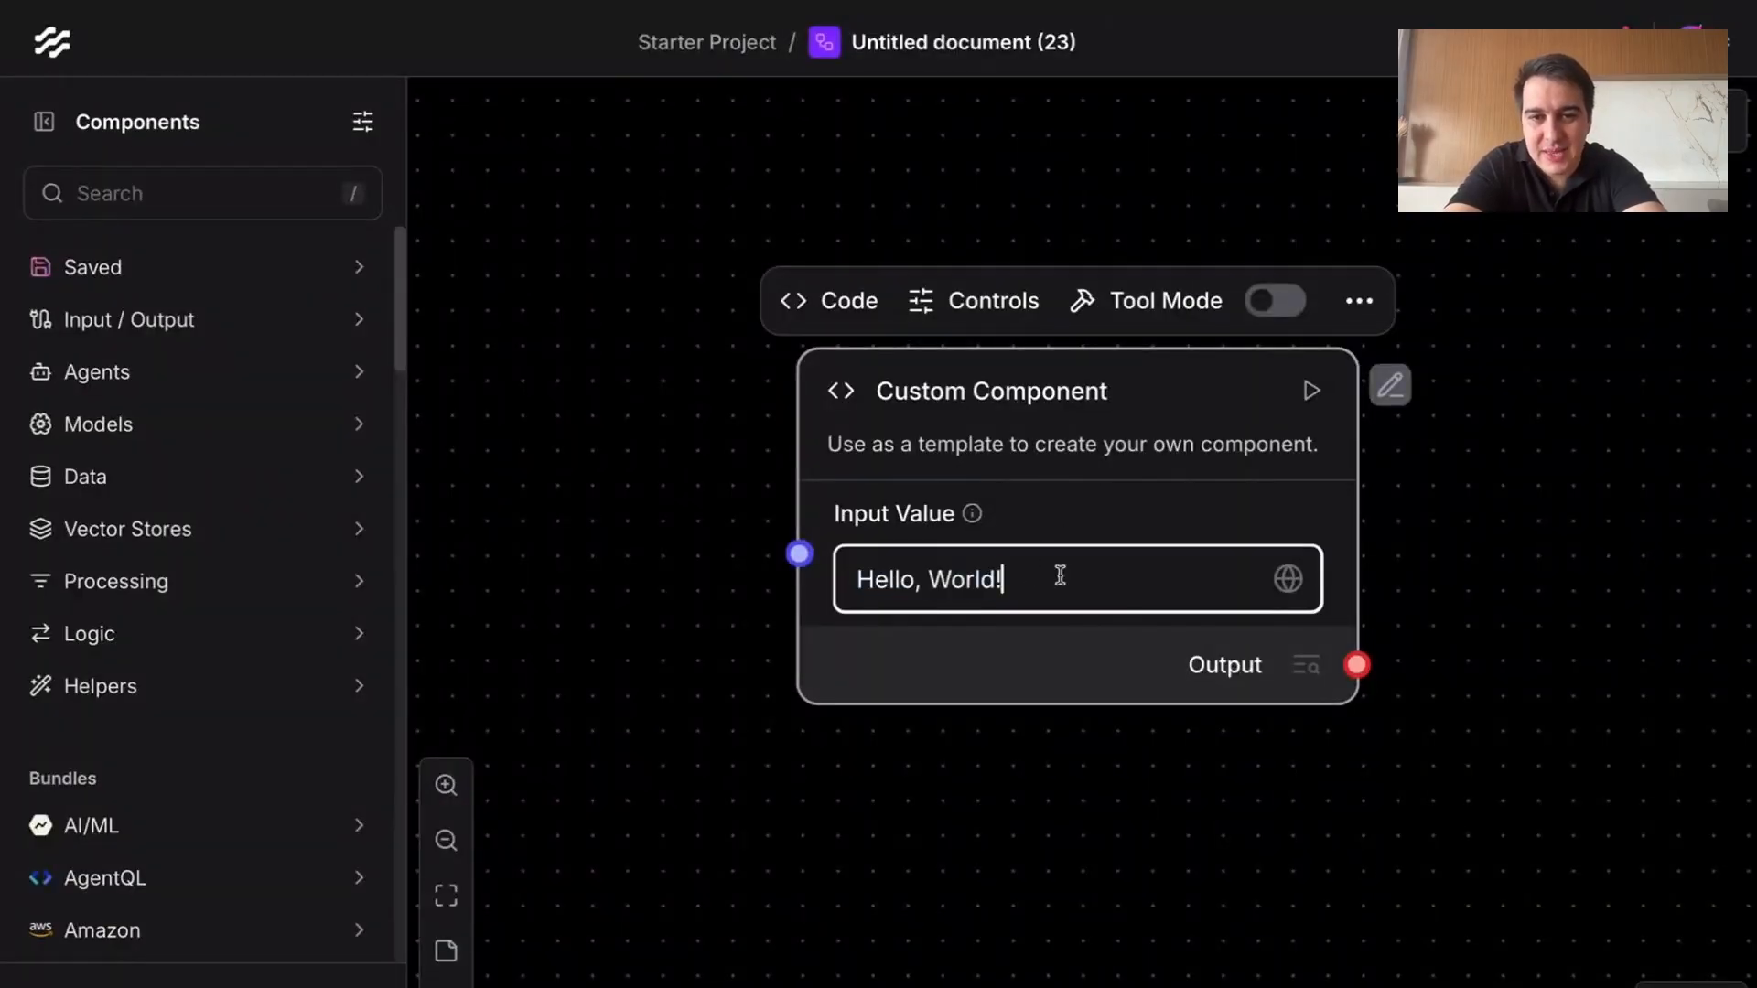
click(1311, 390)
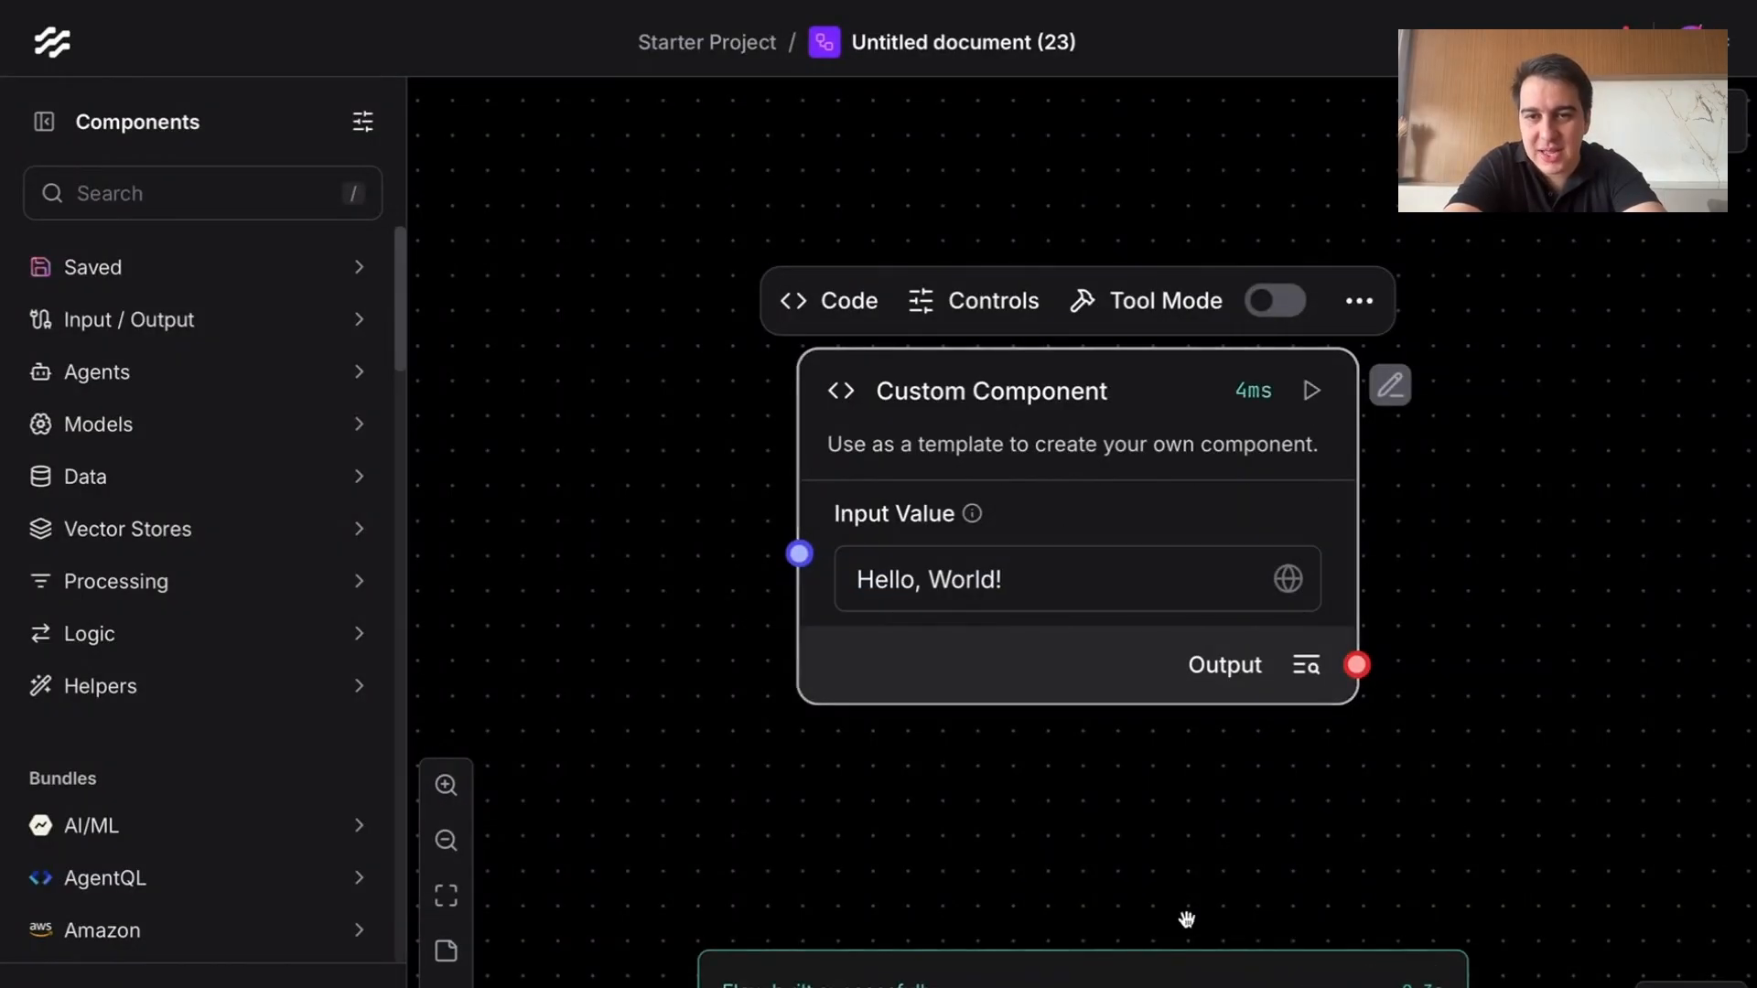
click(1304, 672)
drag(336, 366, 311, 366)
key(Escape)
Step: Reopen the Custom Component's code, examine the tool_mode=True setting of its MessageTextInput, and close the editor
scroll(1449, 388, down, 4)
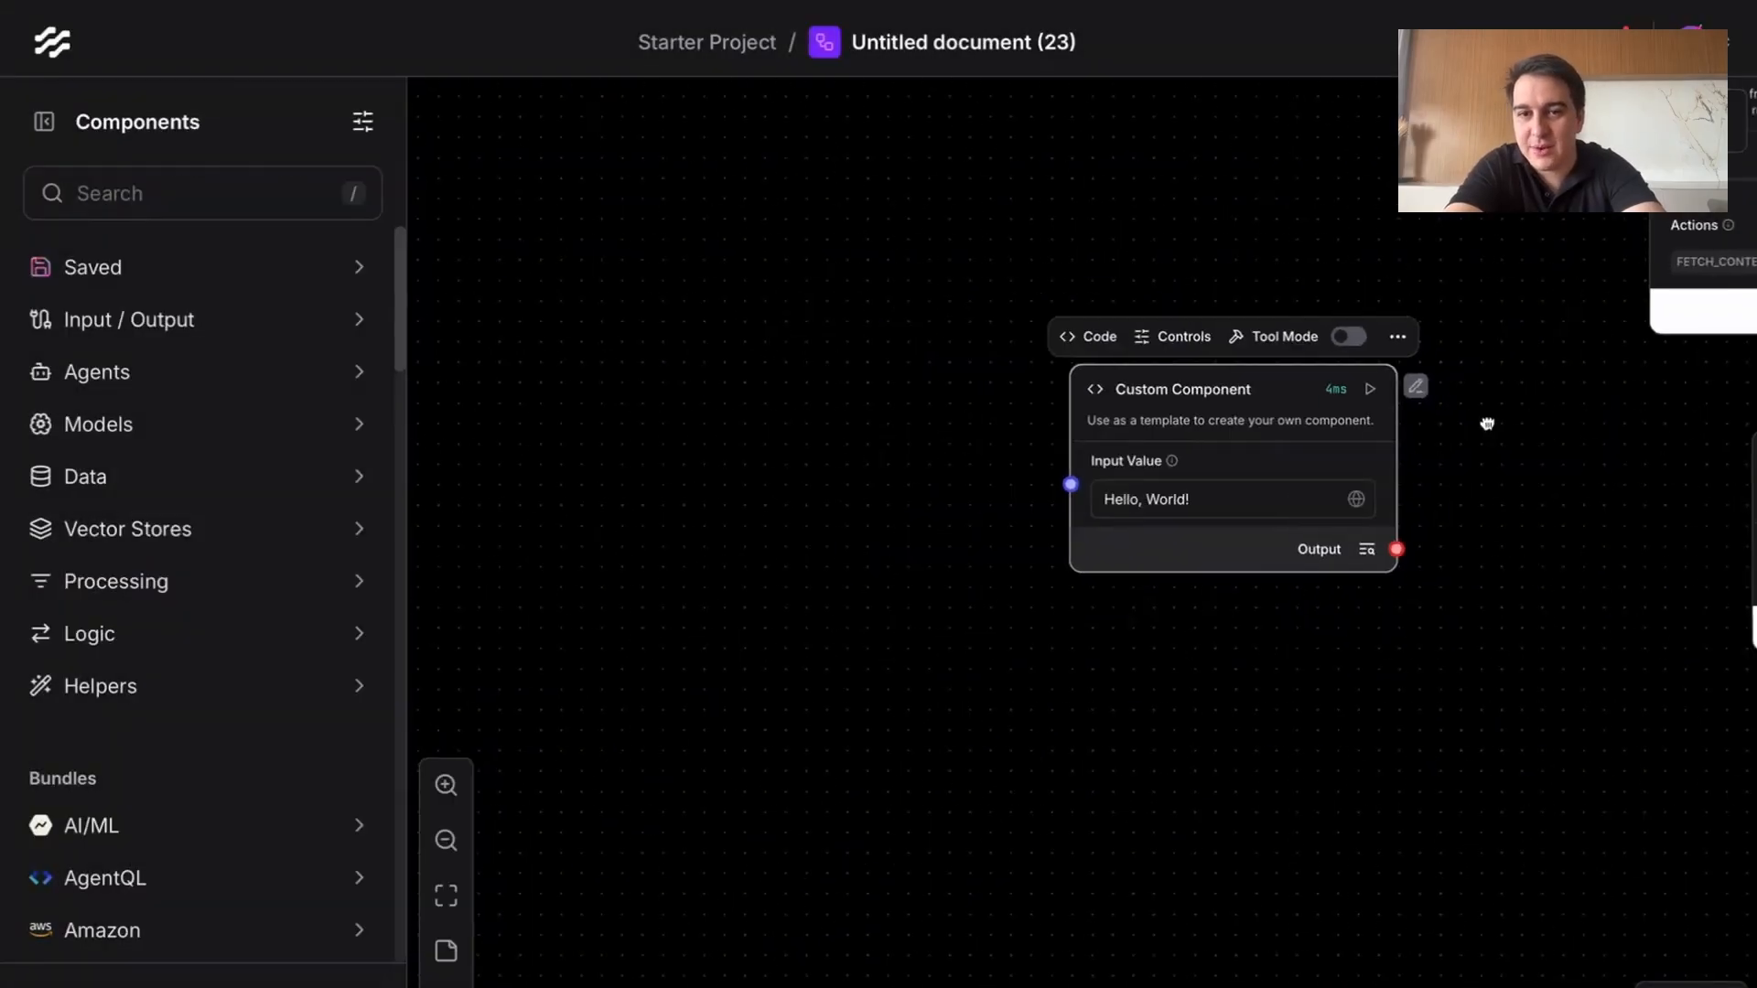
drag(1486, 423, 1298, 358)
scroll(1067, 446, up, 2)
scroll(1066, 447, up, 2)
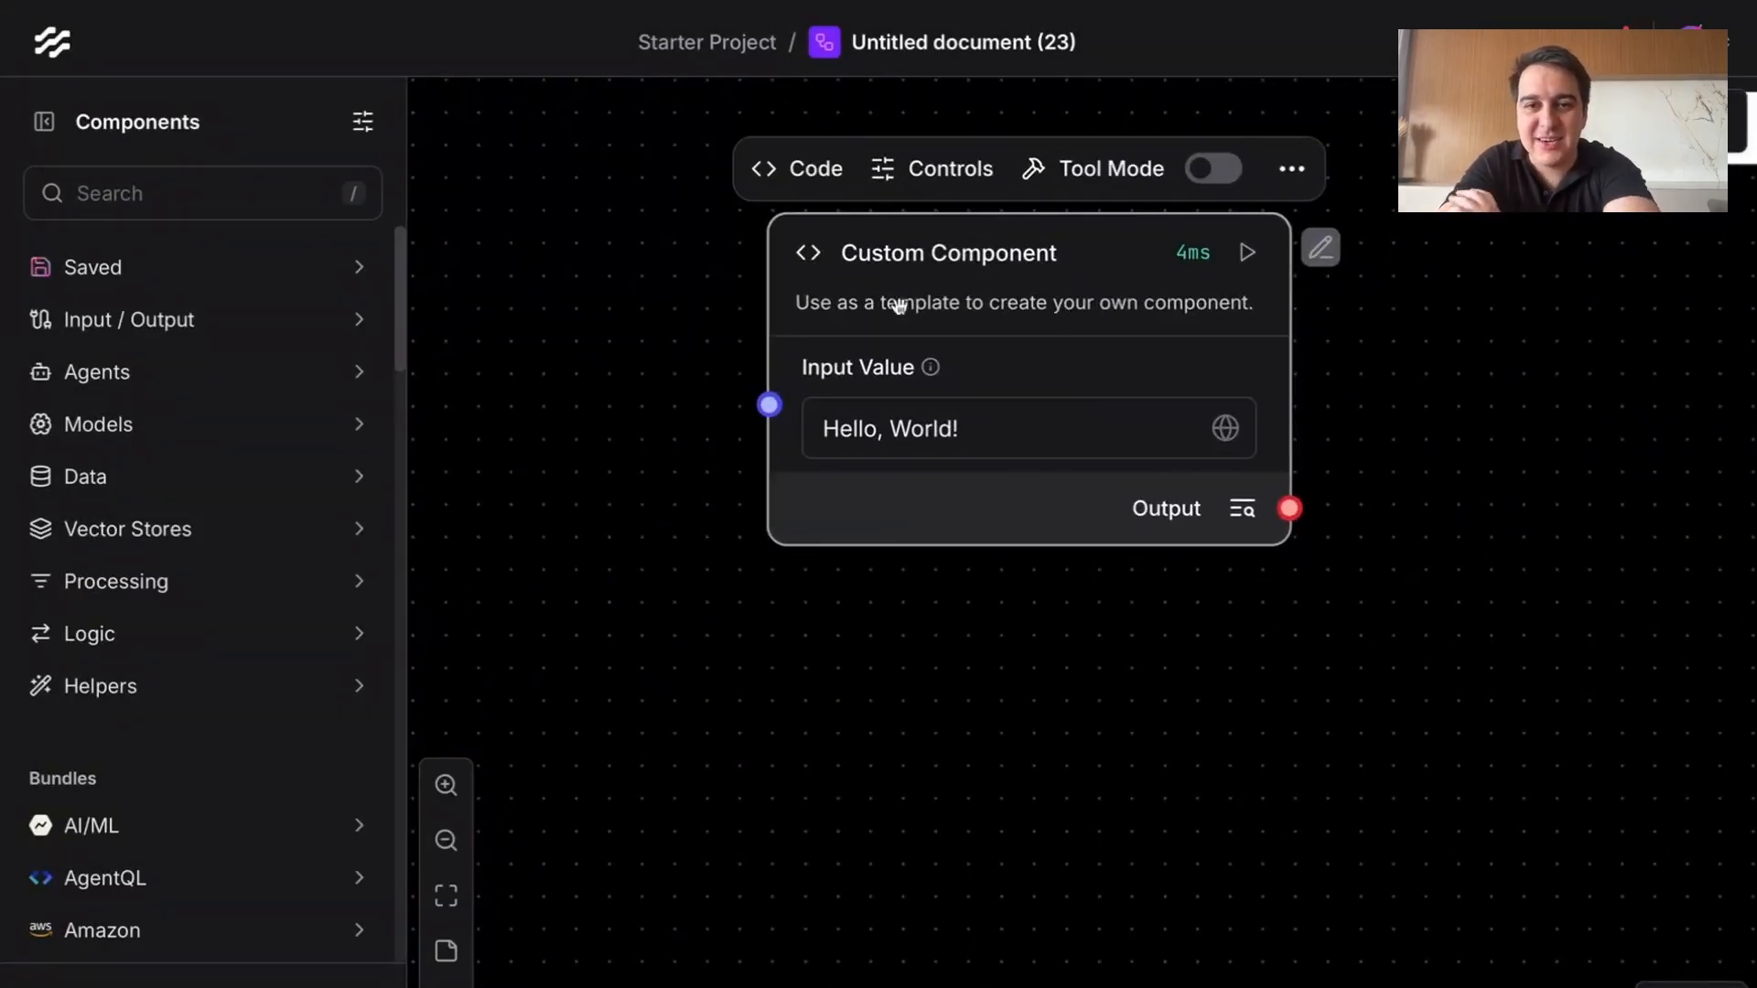
click(802, 171)
scroll(536, 489, down, 1)
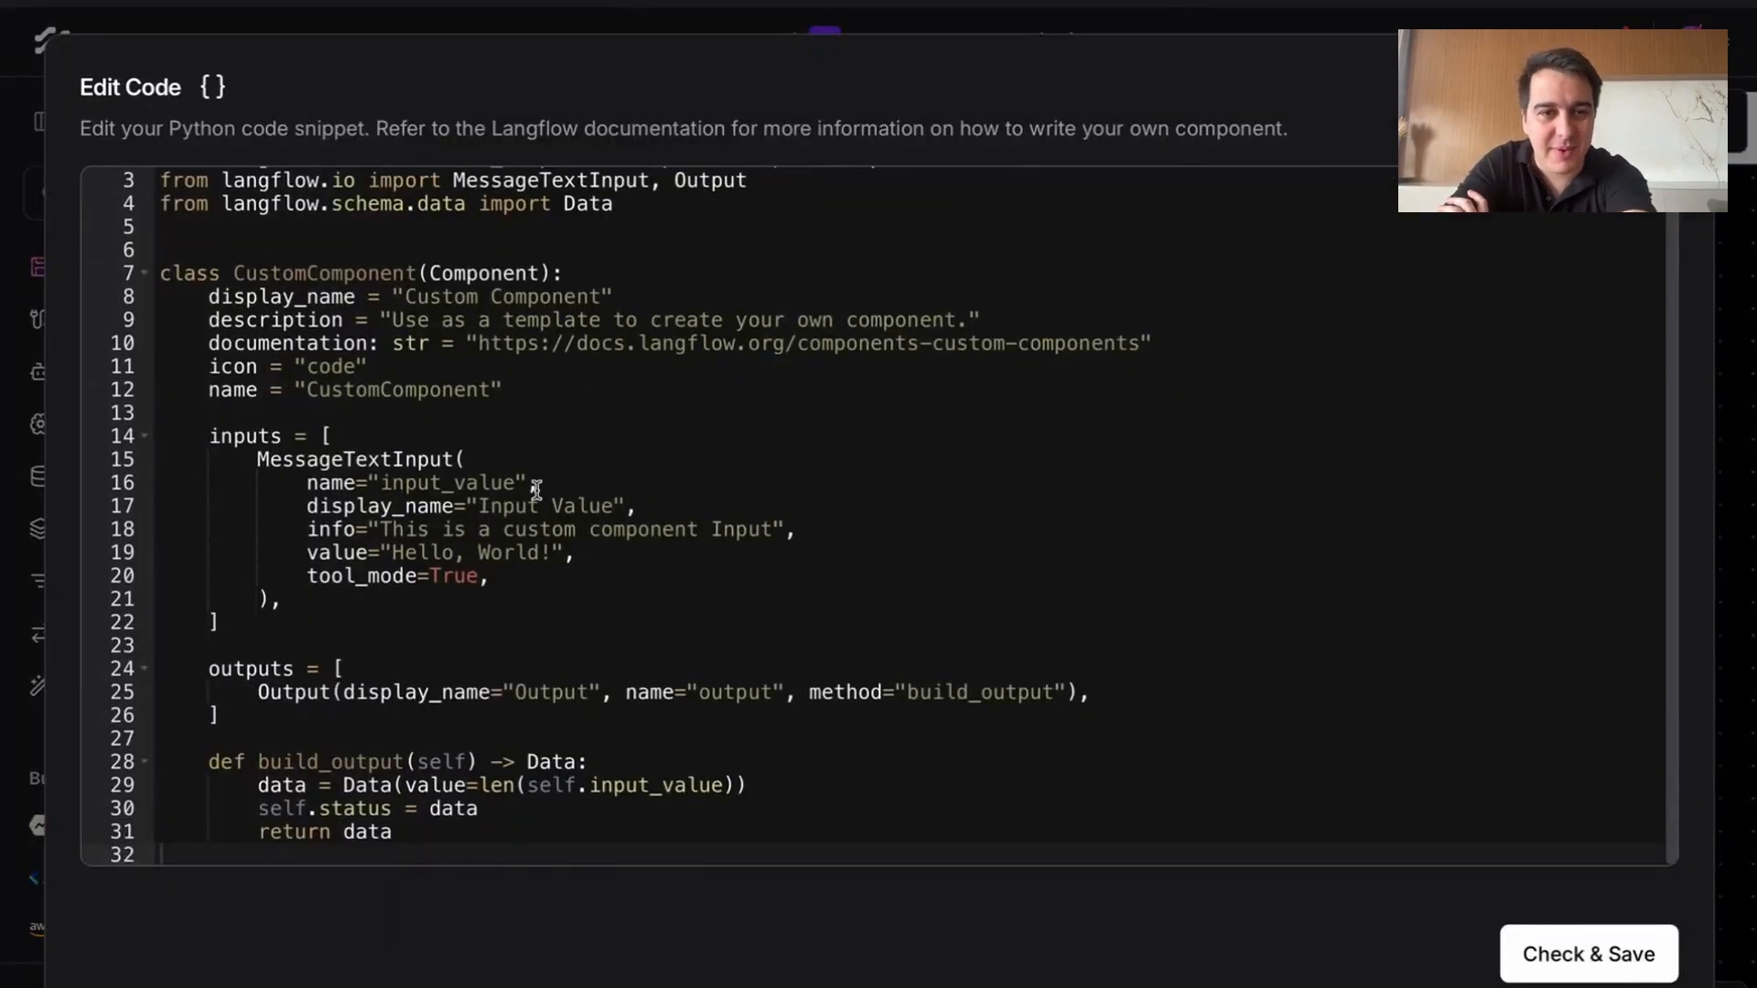
drag(518, 577, 310, 573)
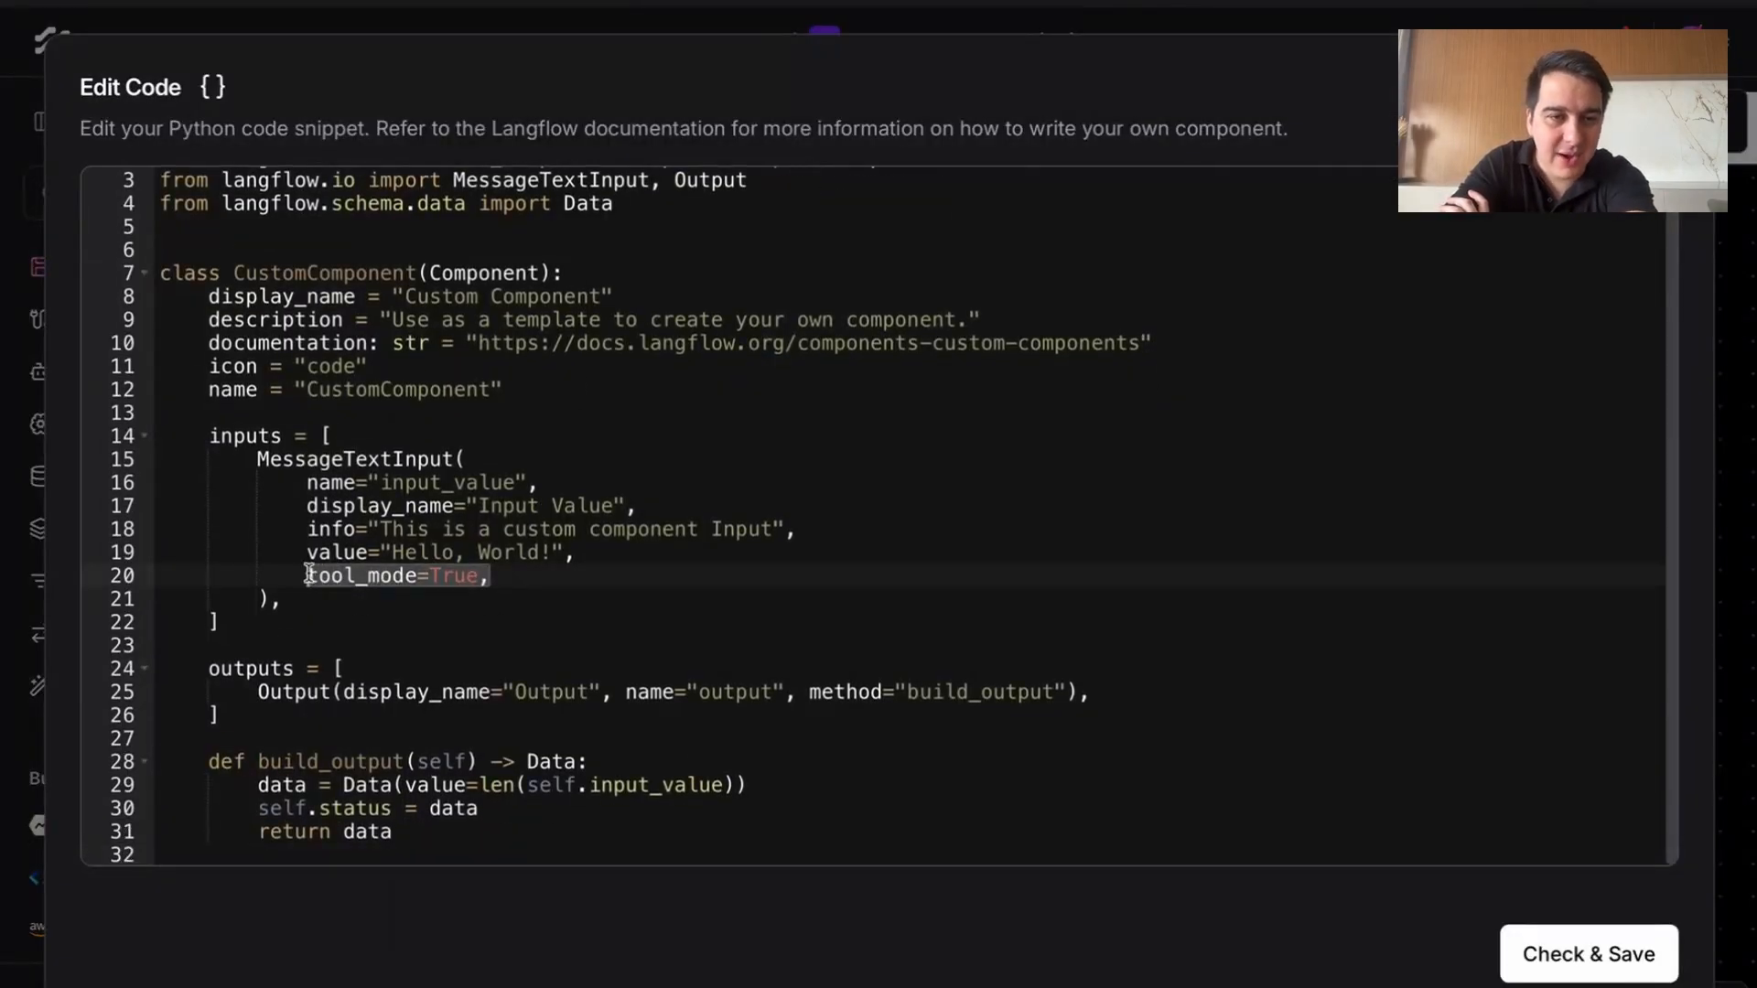
scroll(332, 603, up, 1)
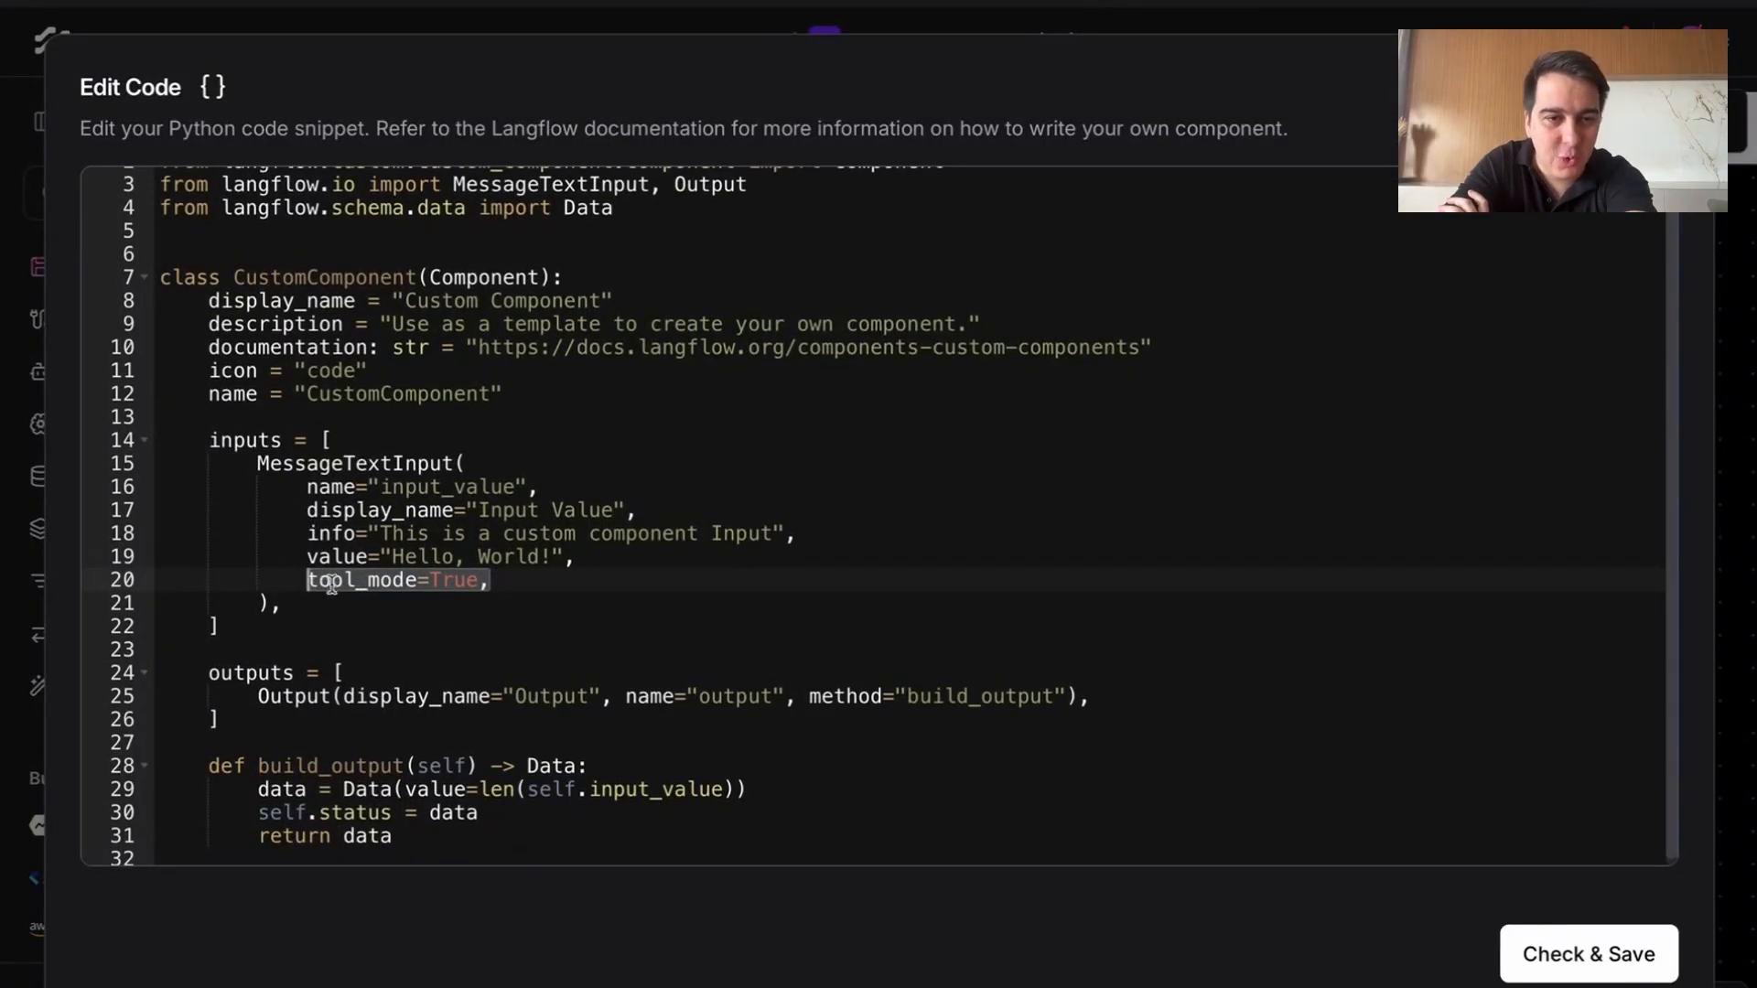
click(523, 588)
double_click(418, 582)
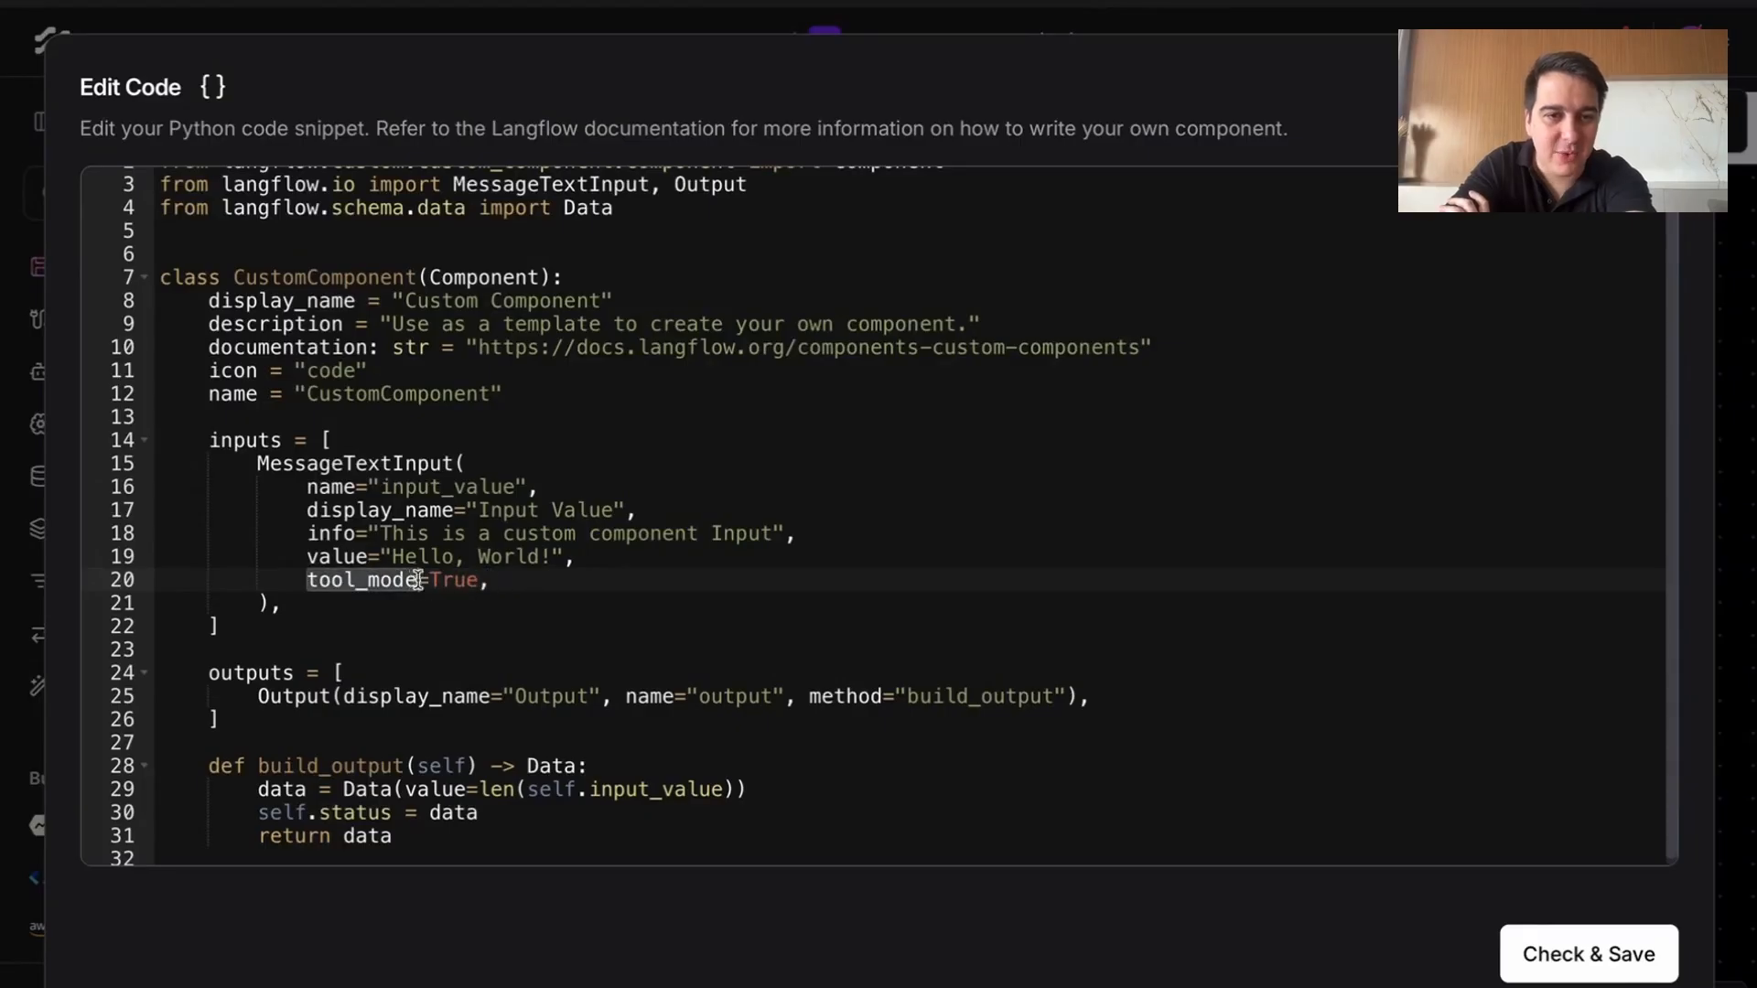
double_click(410, 469)
click(414, 476)
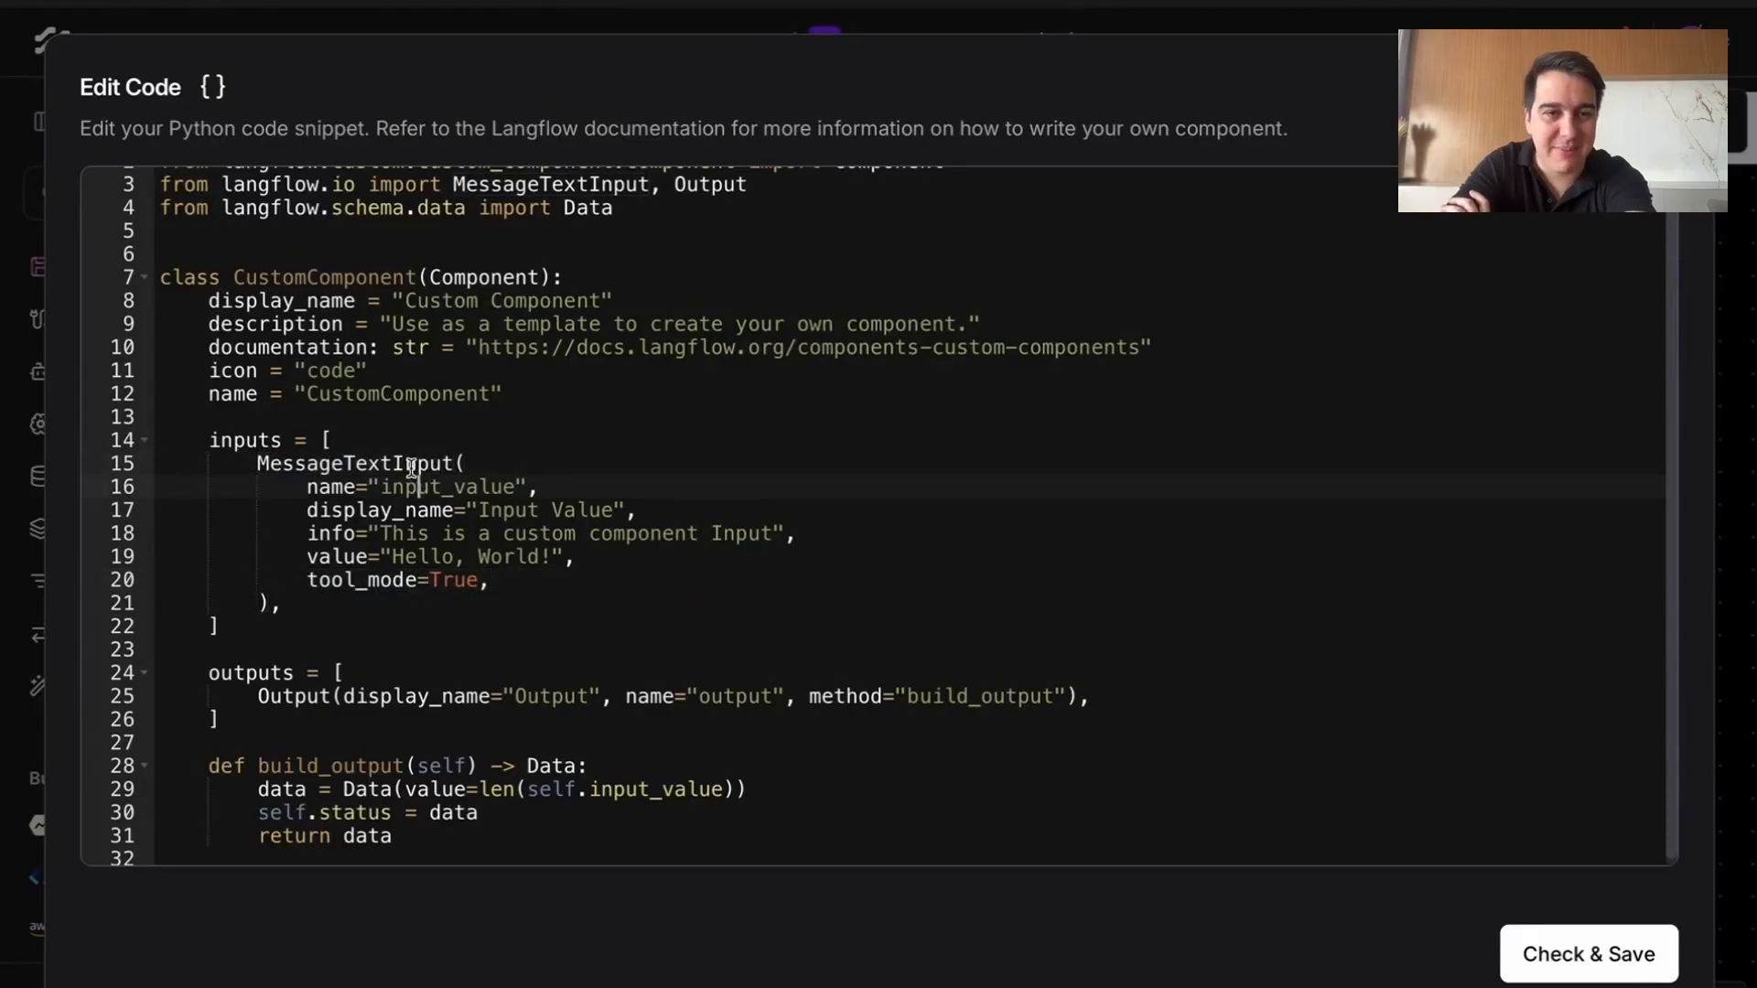
double_click(417, 488)
drag(542, 584, 295, 584)
click(1679, 70)
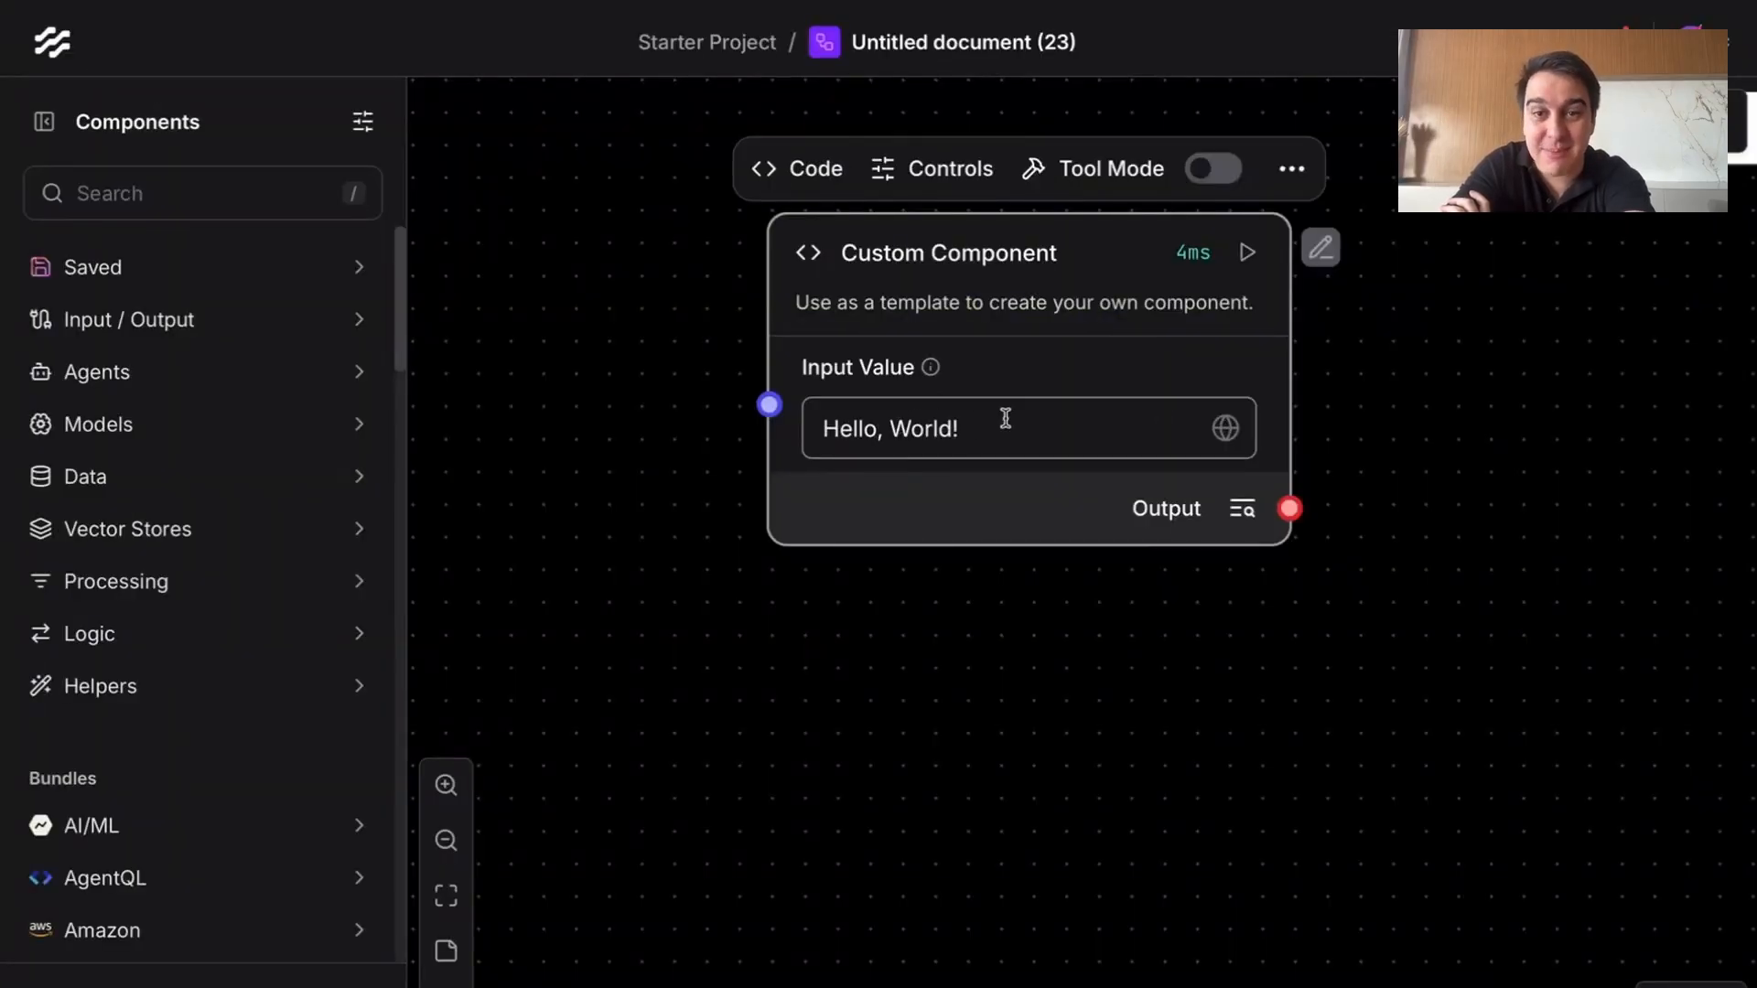
Step: Turn on the Custom Component's Tool Mode and rename its Build Output action to count_chars
click(1214, 170)
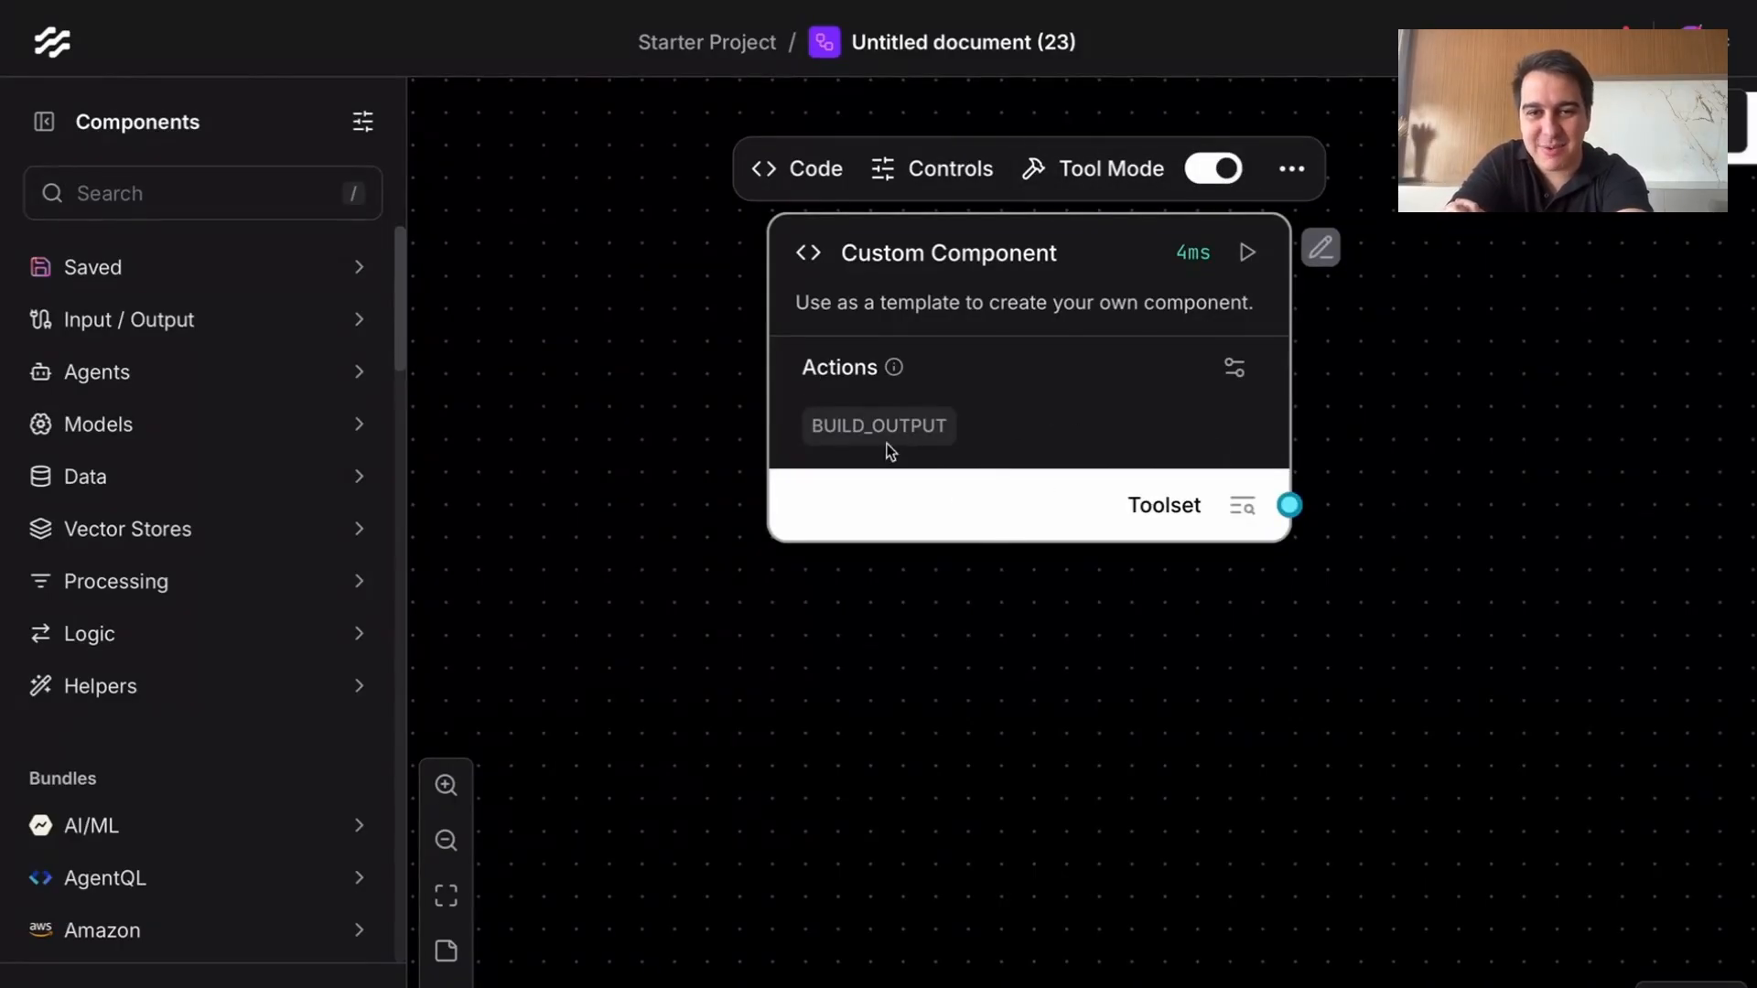
click(1235, 368)
click(170, 319)
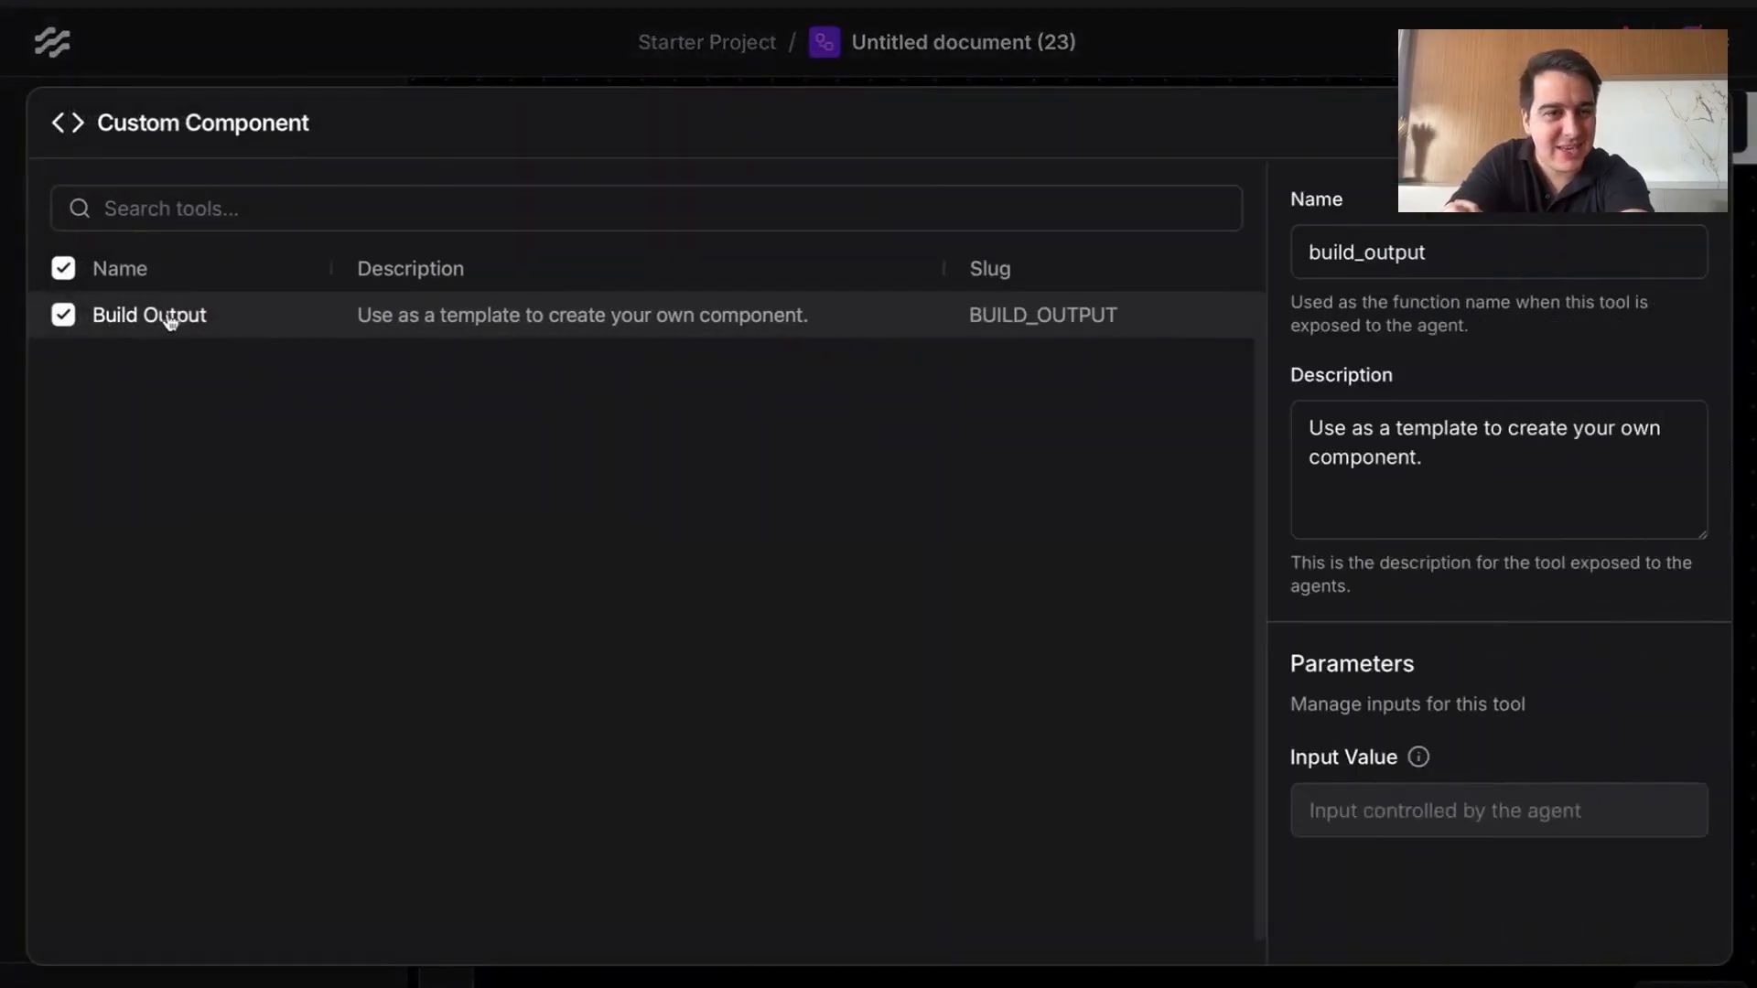
double_click(1366, 252)
text(cou)
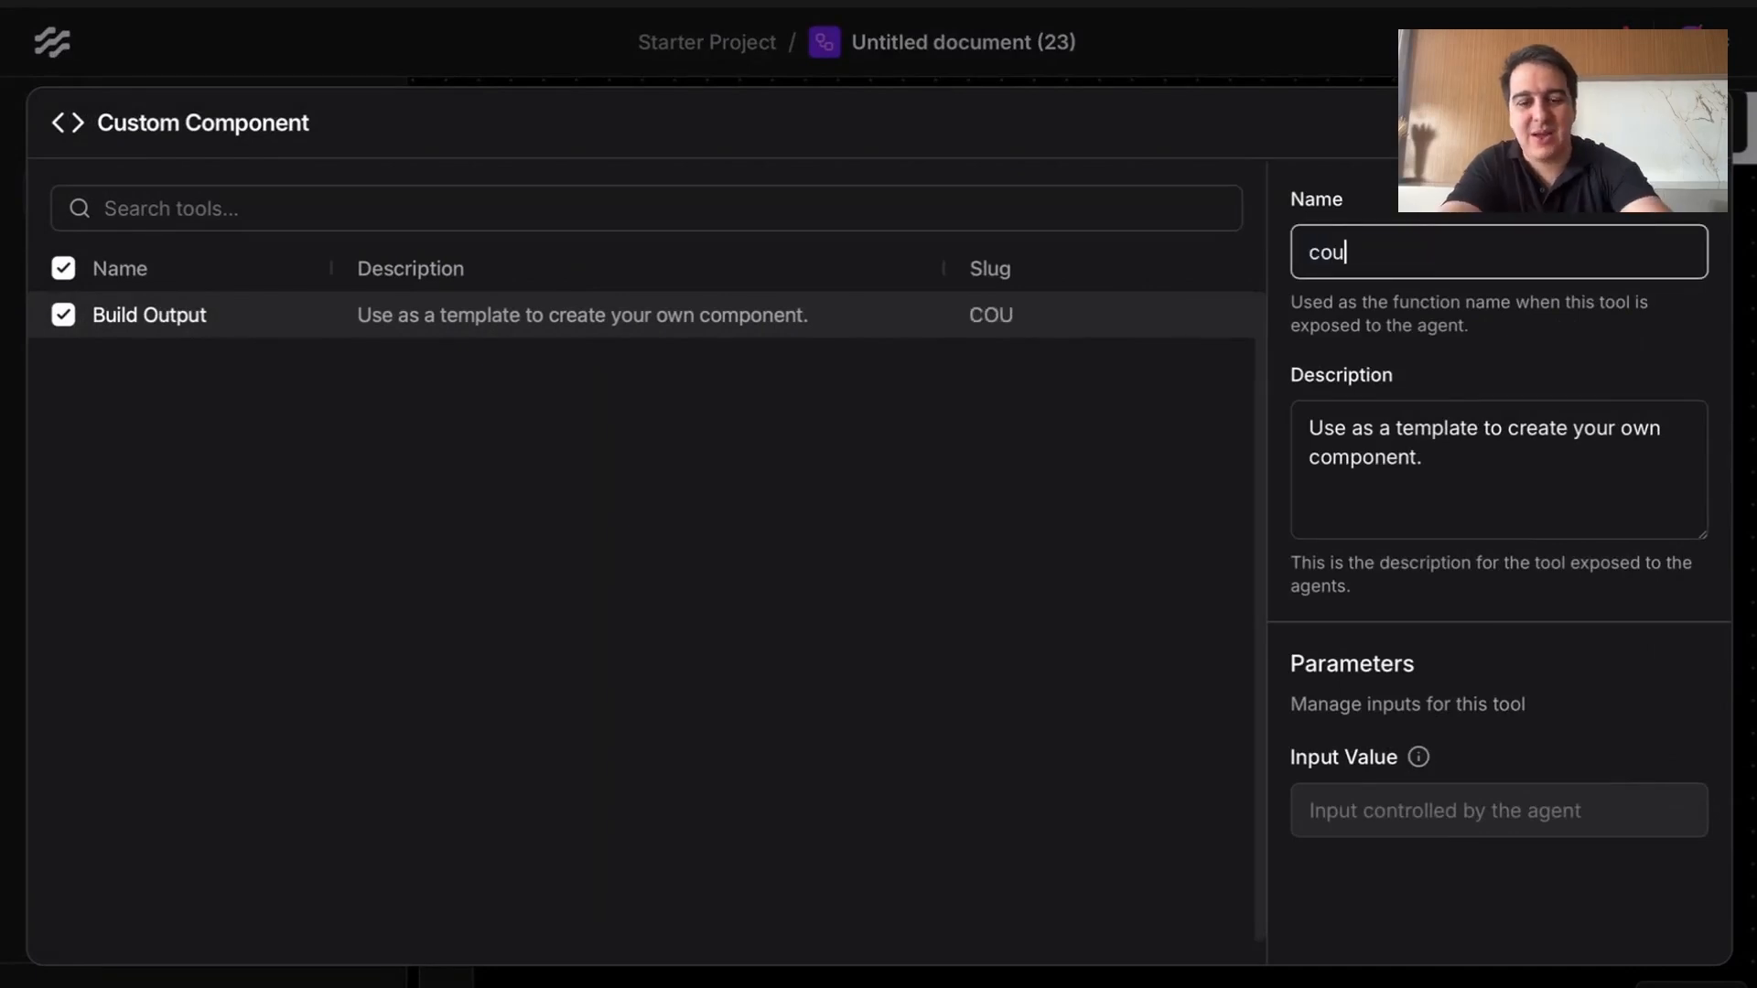
text(nt_chars)
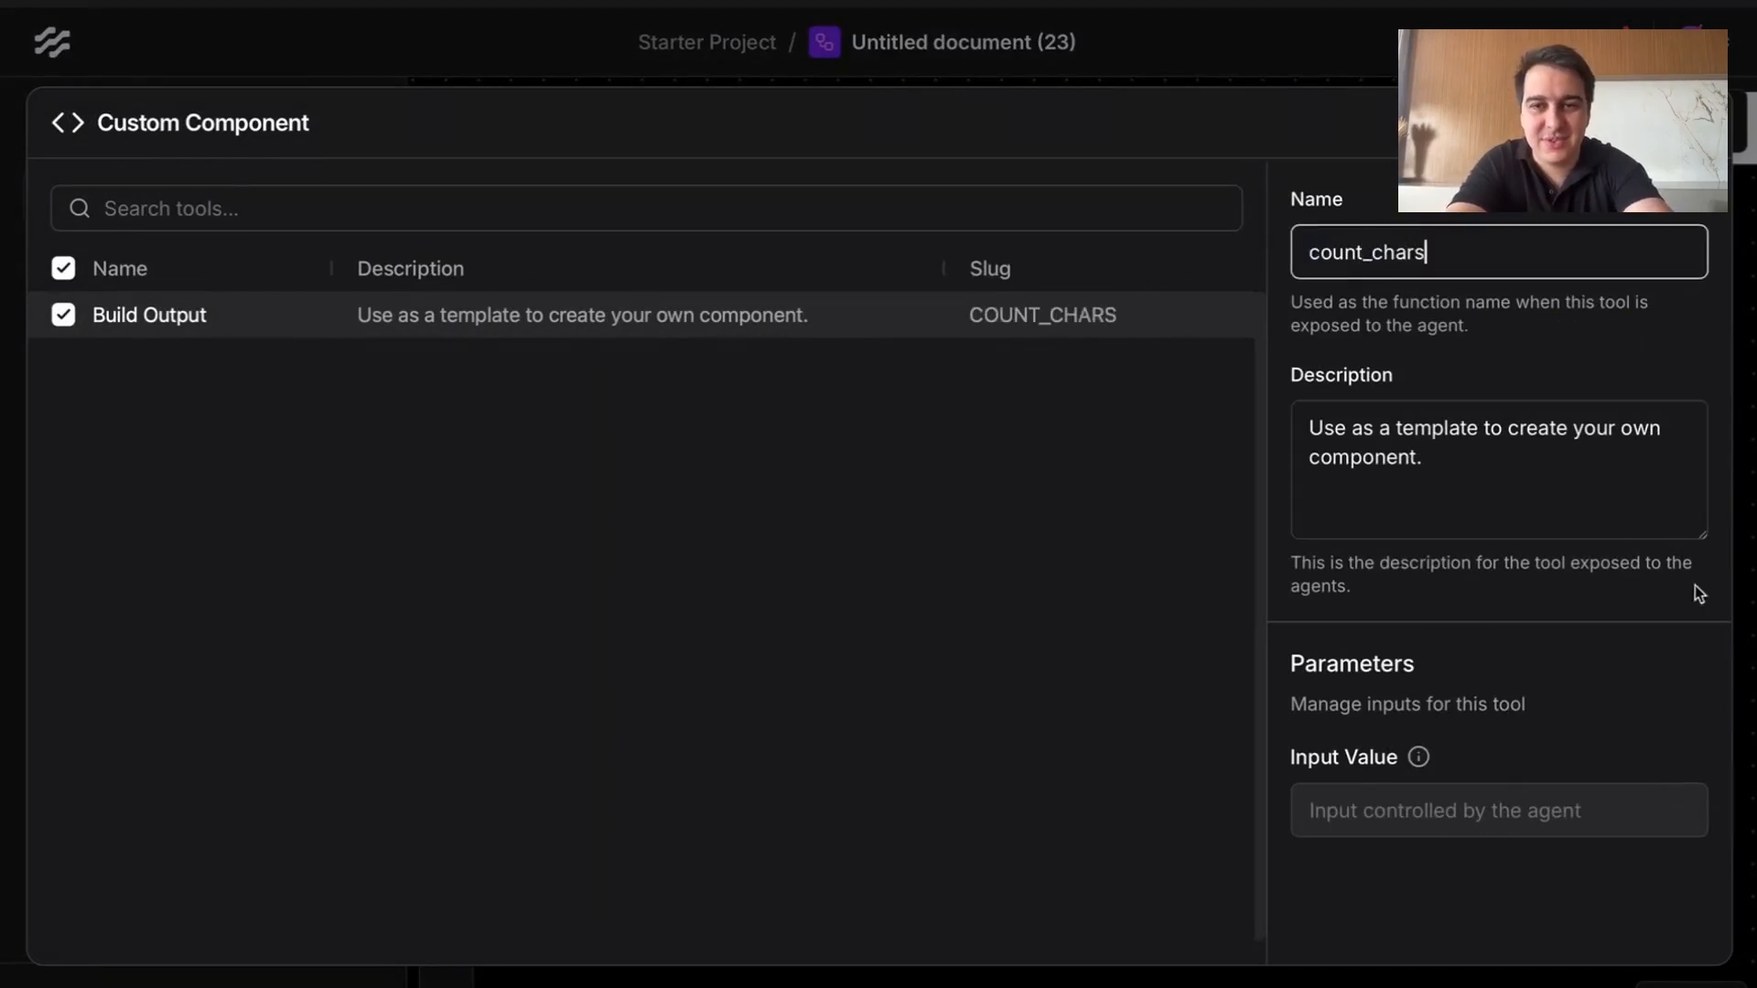
Step: Set the count_chars action's description to "Use this tool to count the number of chars in a string." and close the action settings
click(1577, 497)
key(ctrl+a)
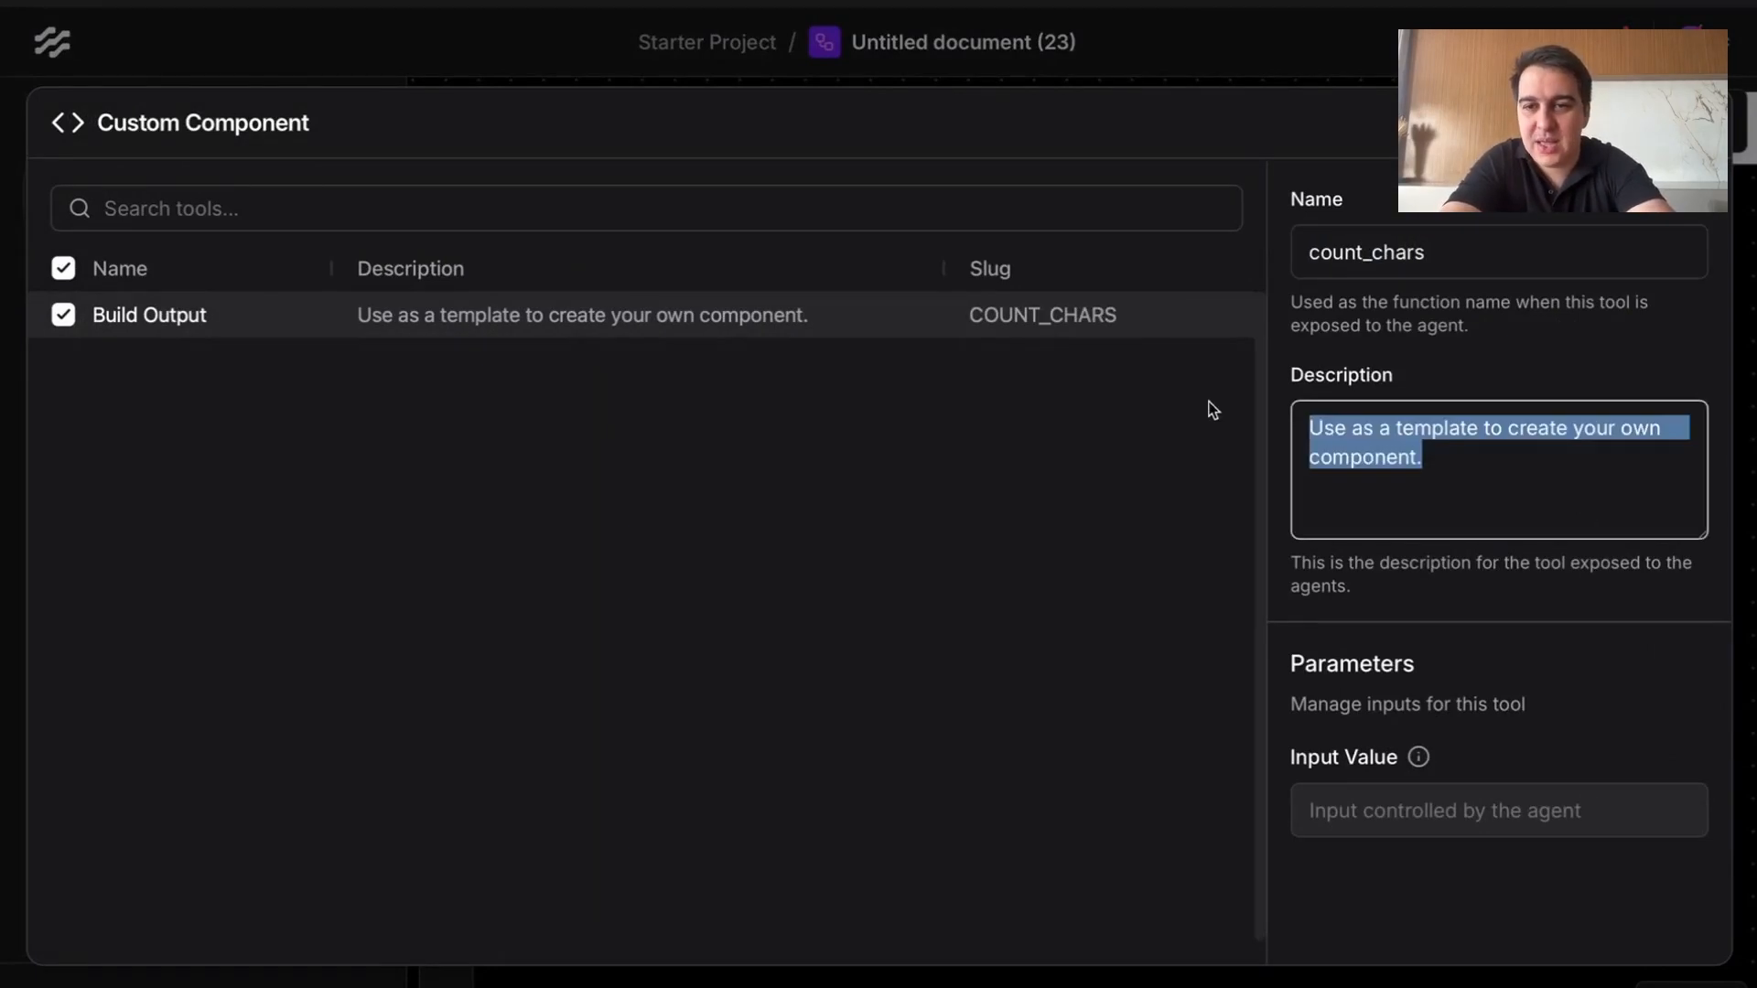
text(Use this tool)
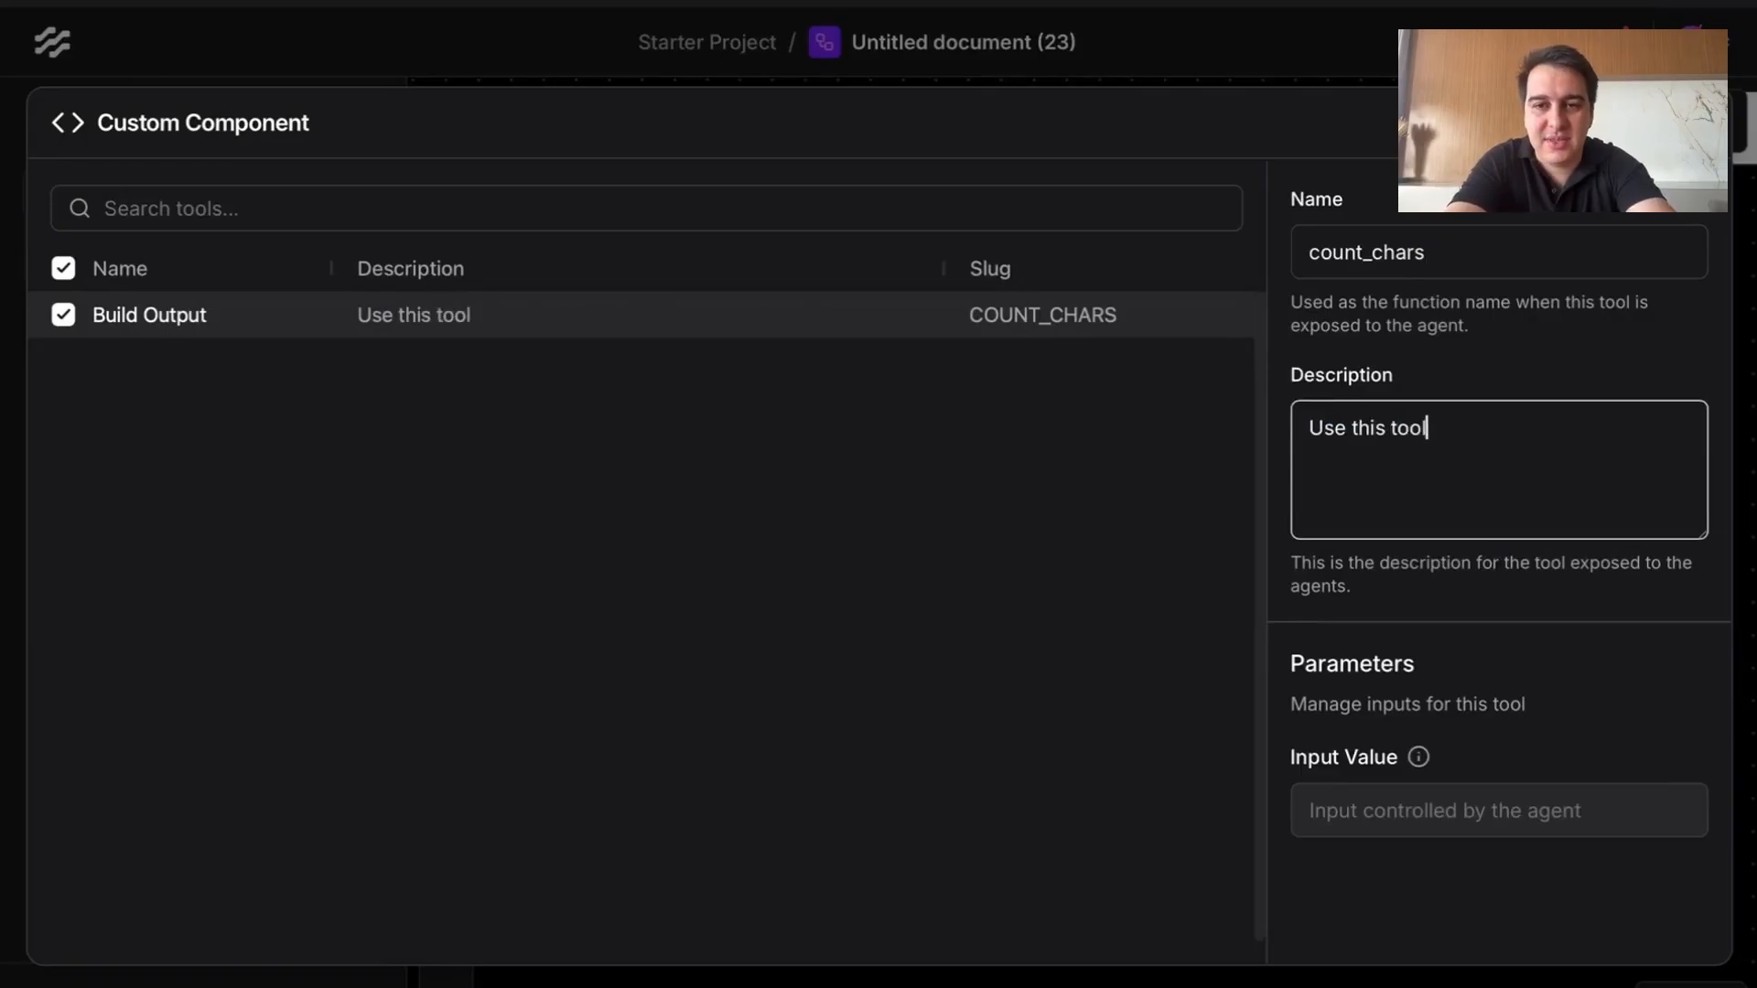
text( to count )
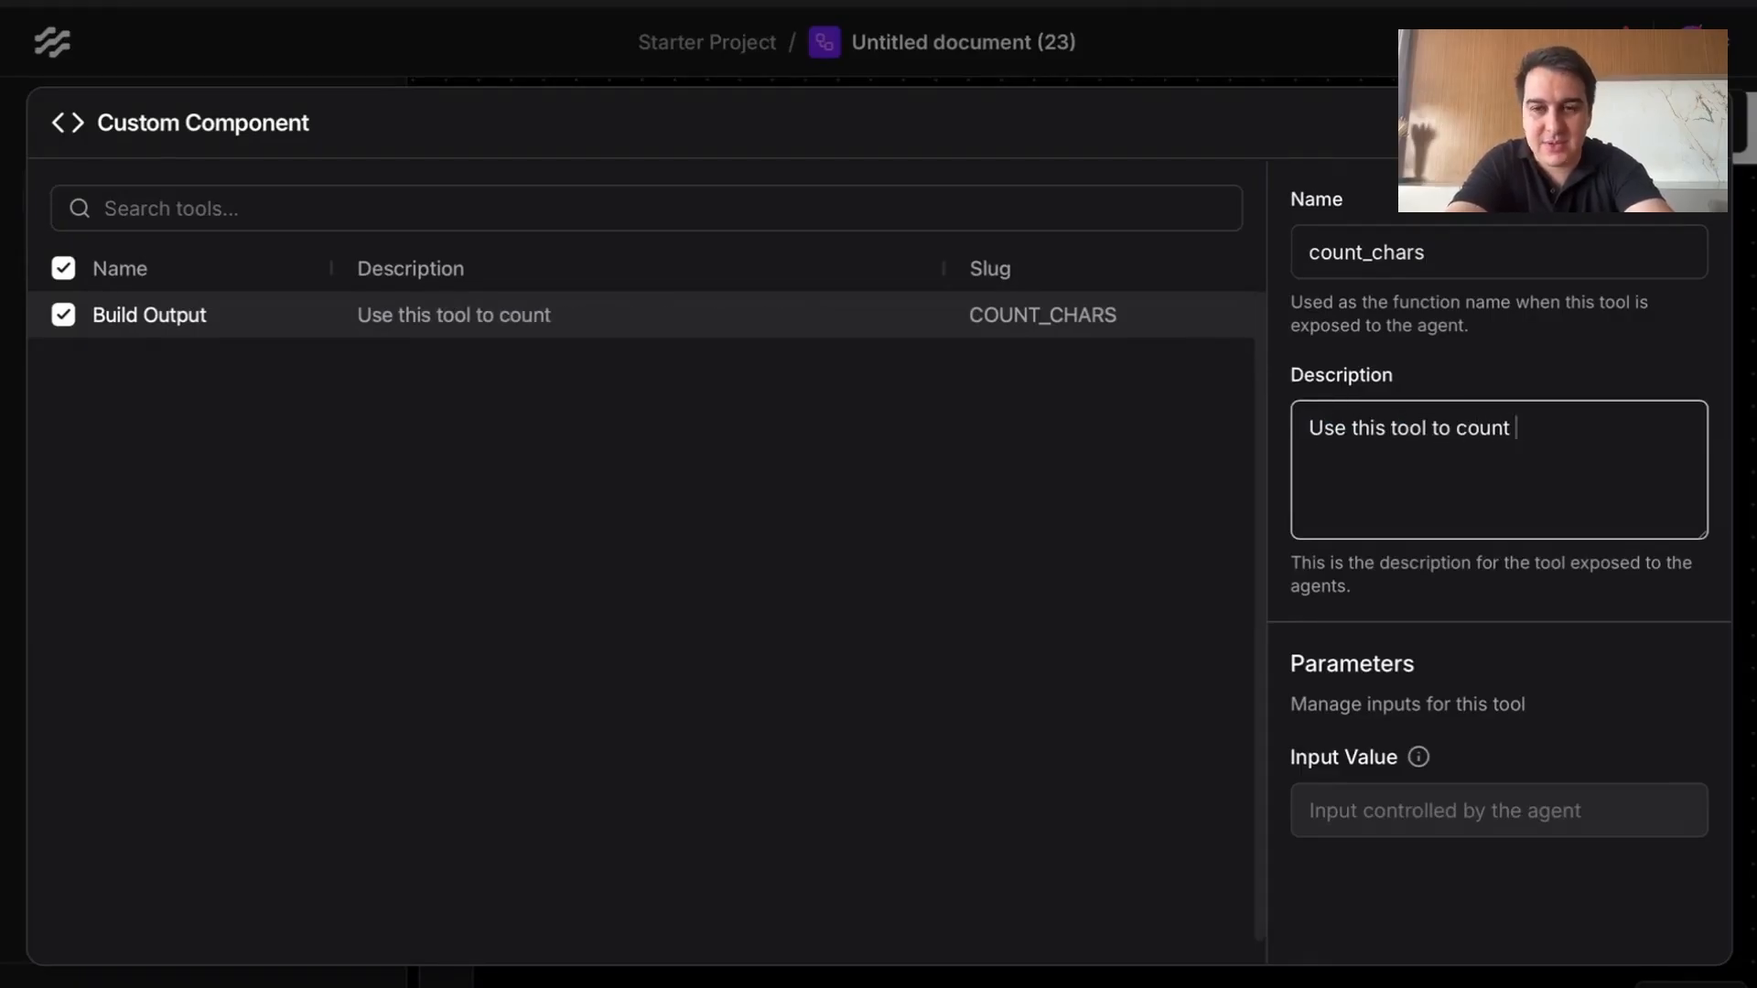
text(the  numbe)
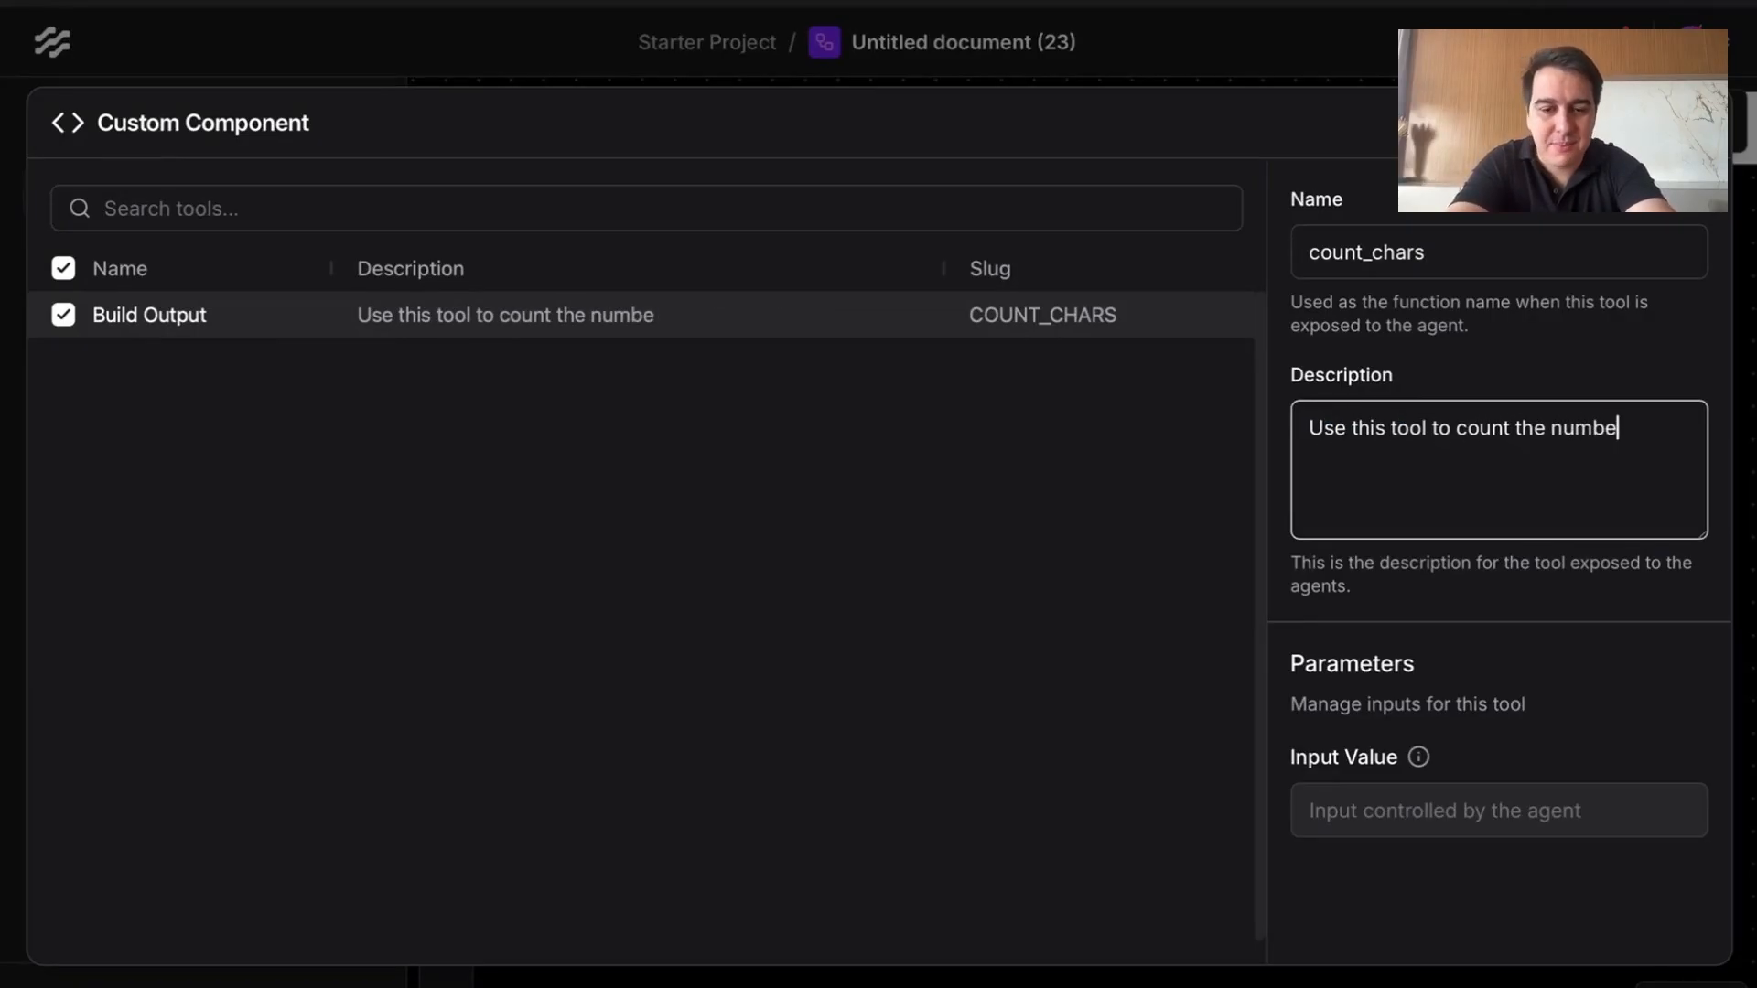
text(r of chars in a )
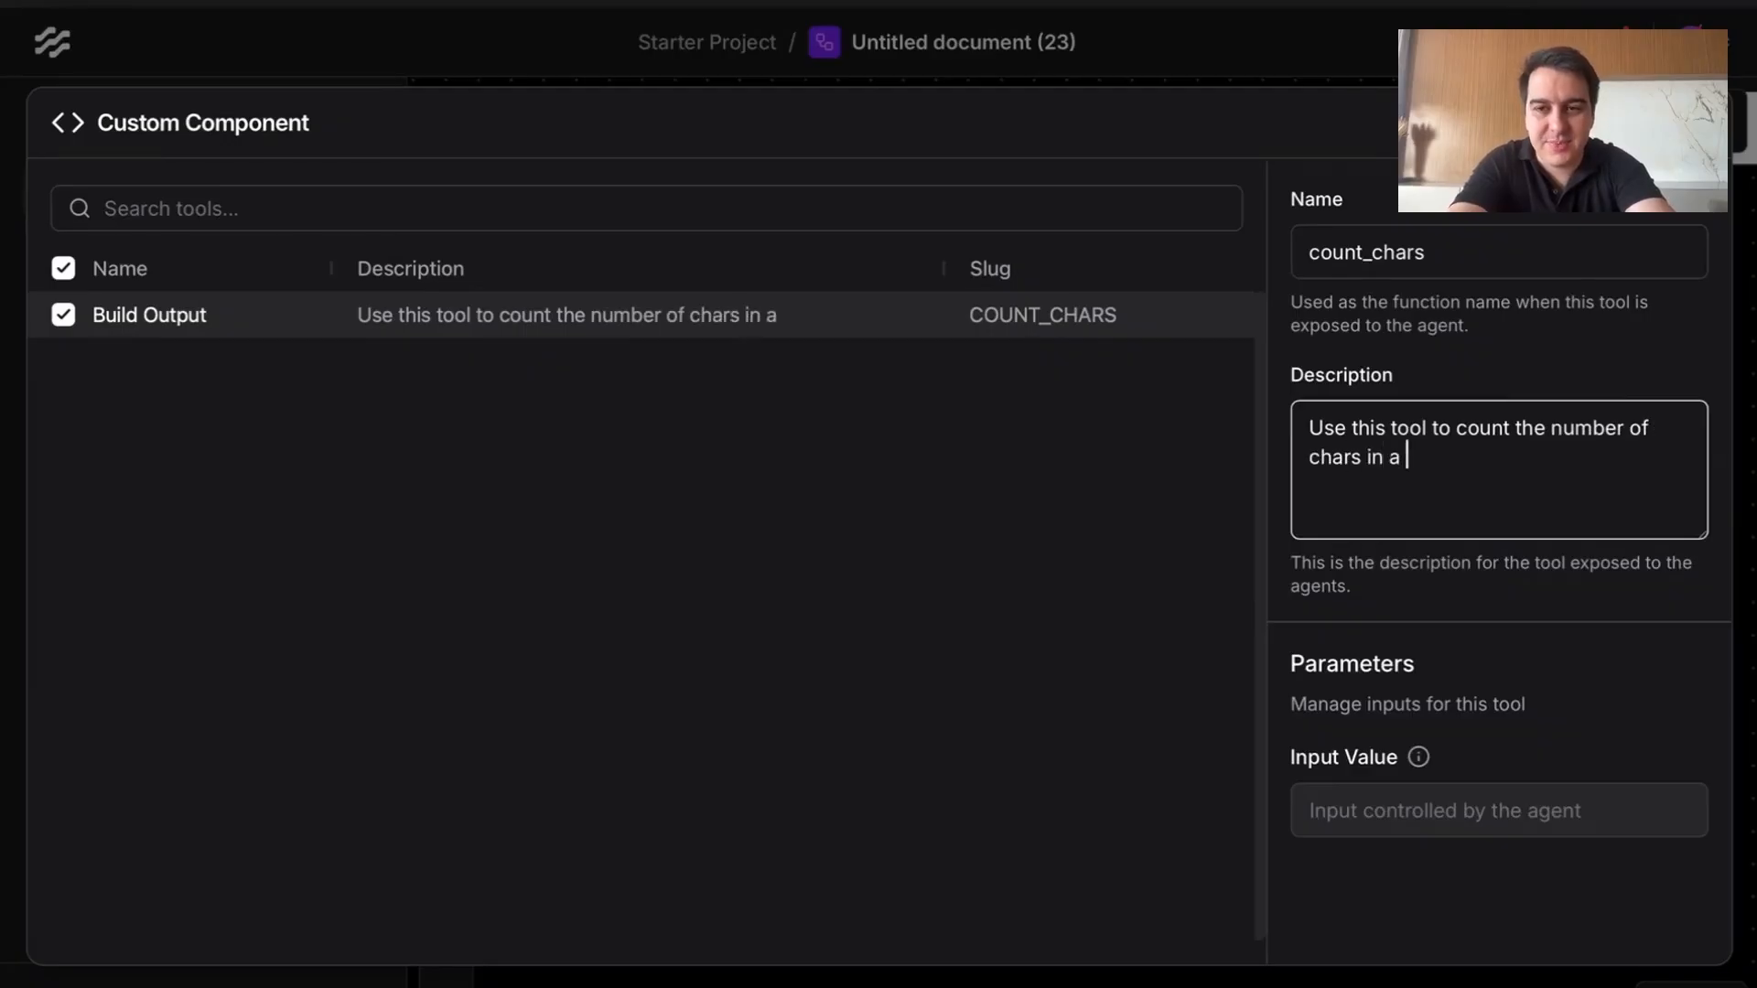
text(string.)
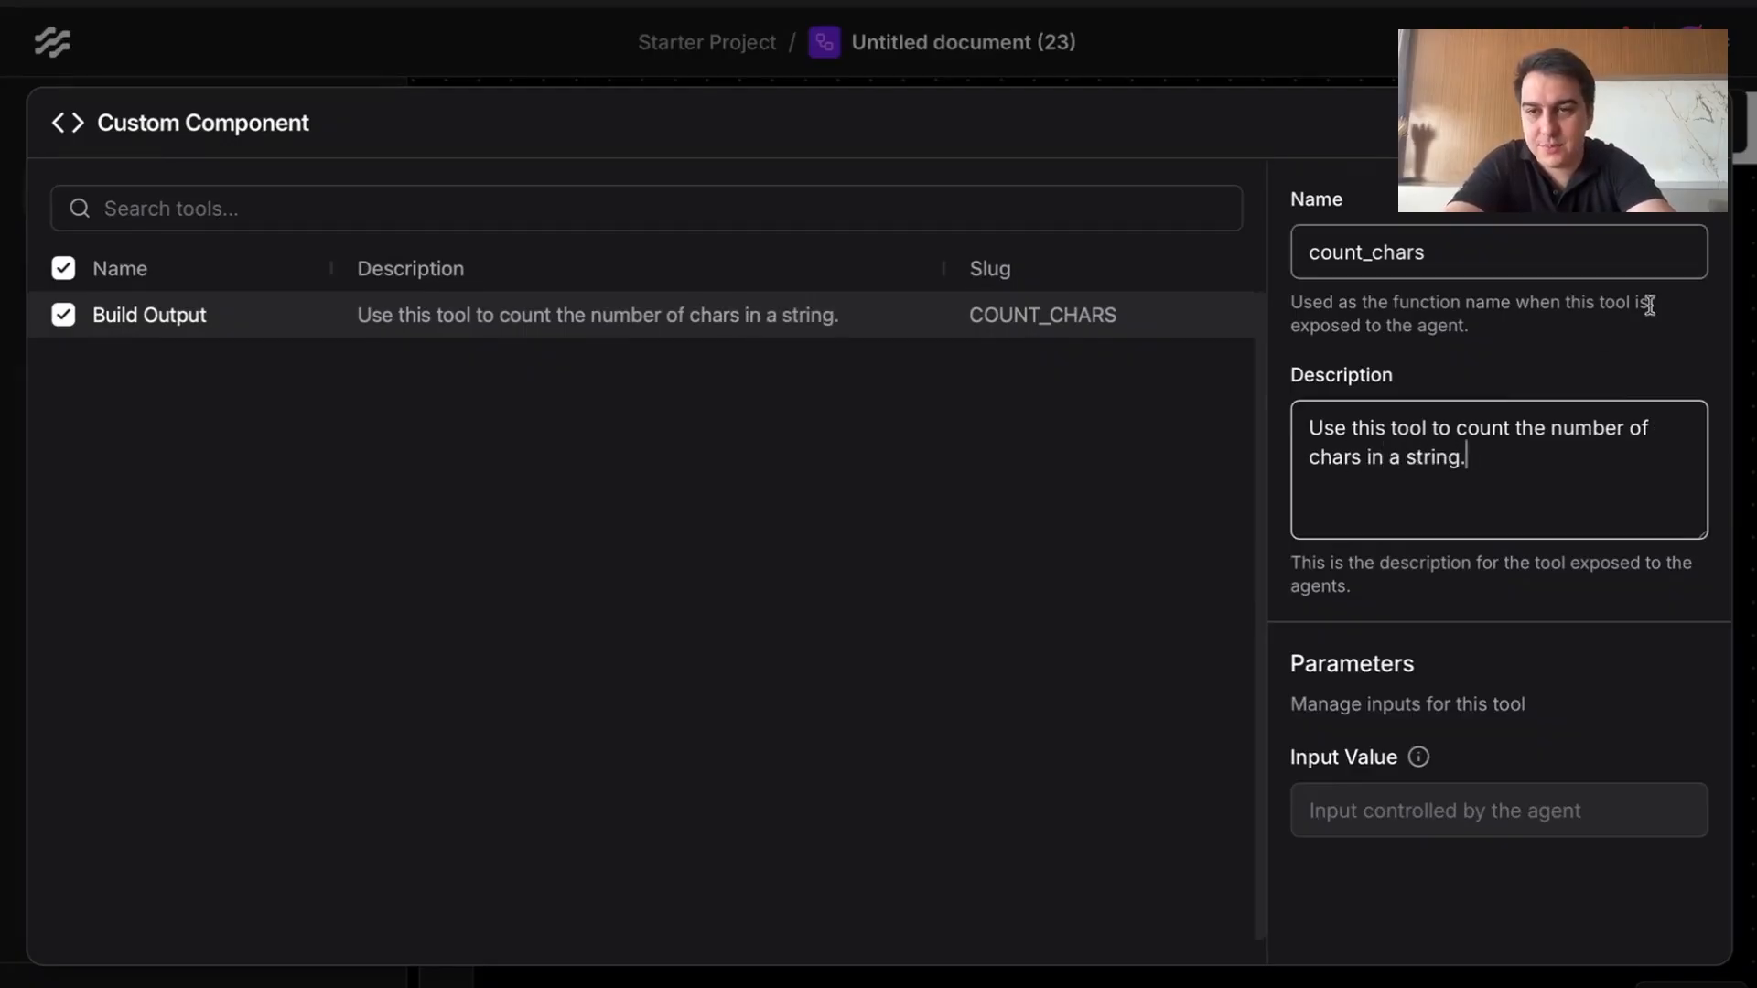
click(1212, 565)
key(Escape)
Step: Rename the Custom Component to Char Counter and clear its description
drag(817, 256, 1118, 520)
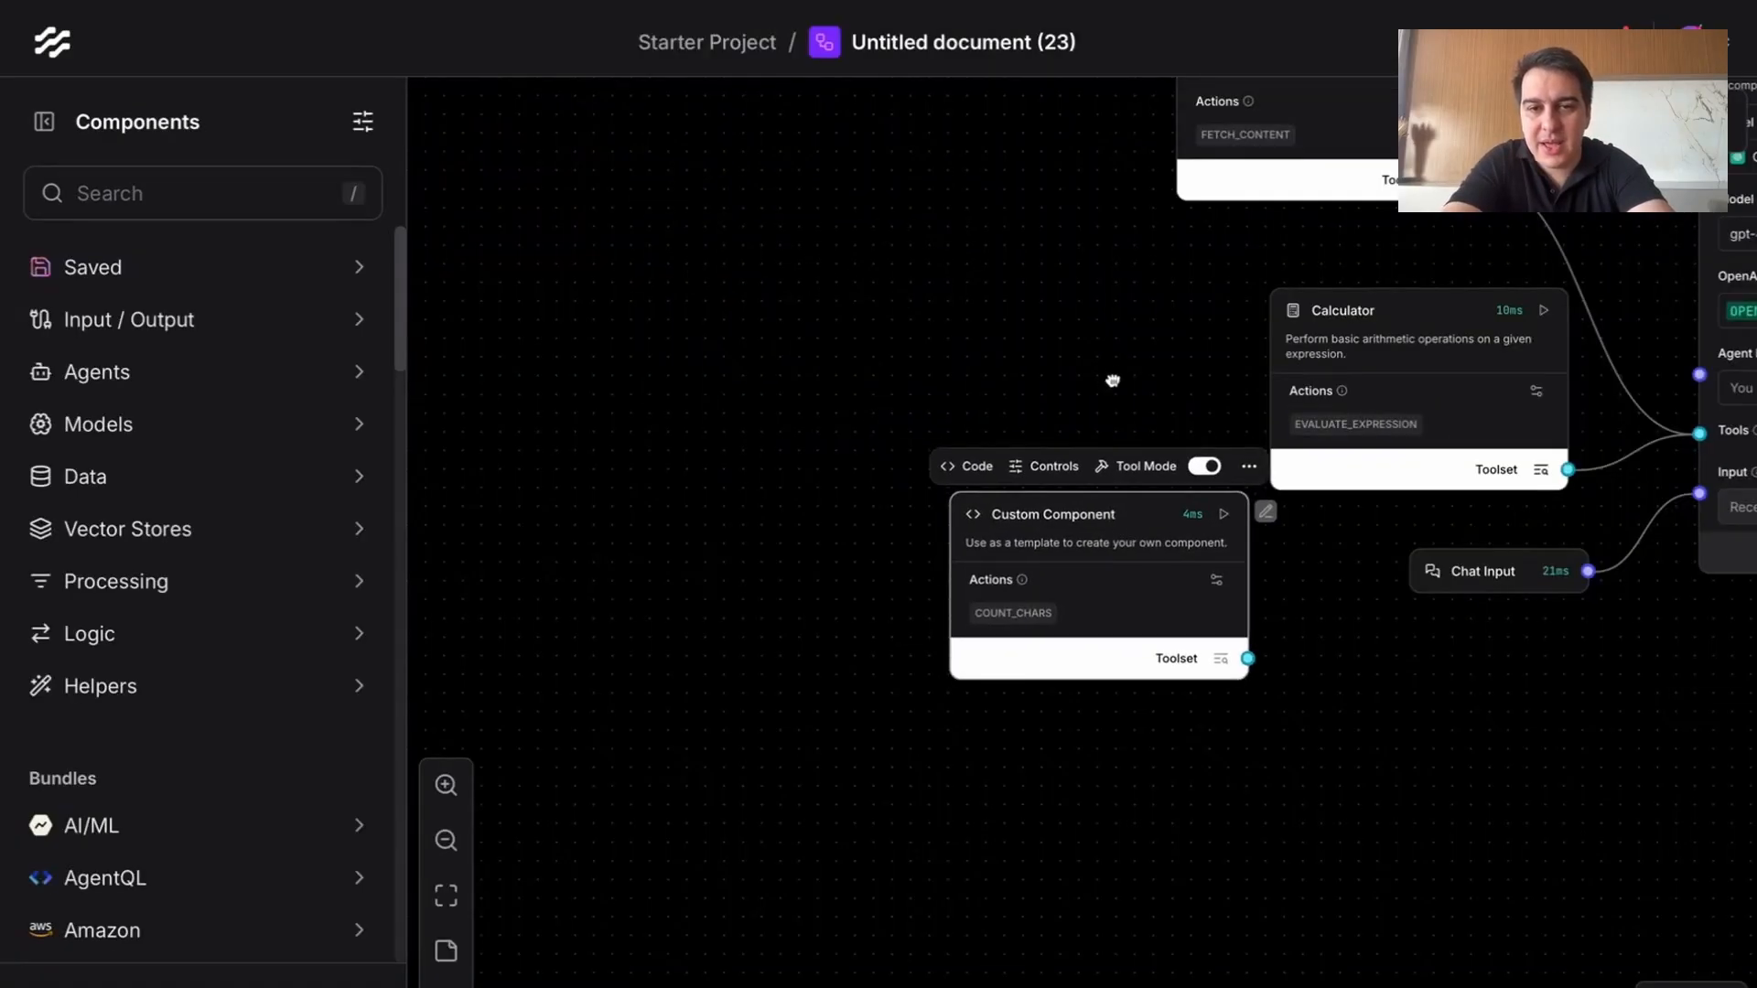
drag(1113, 381, 1002, 288)
scroll(833, 581, up, 5)
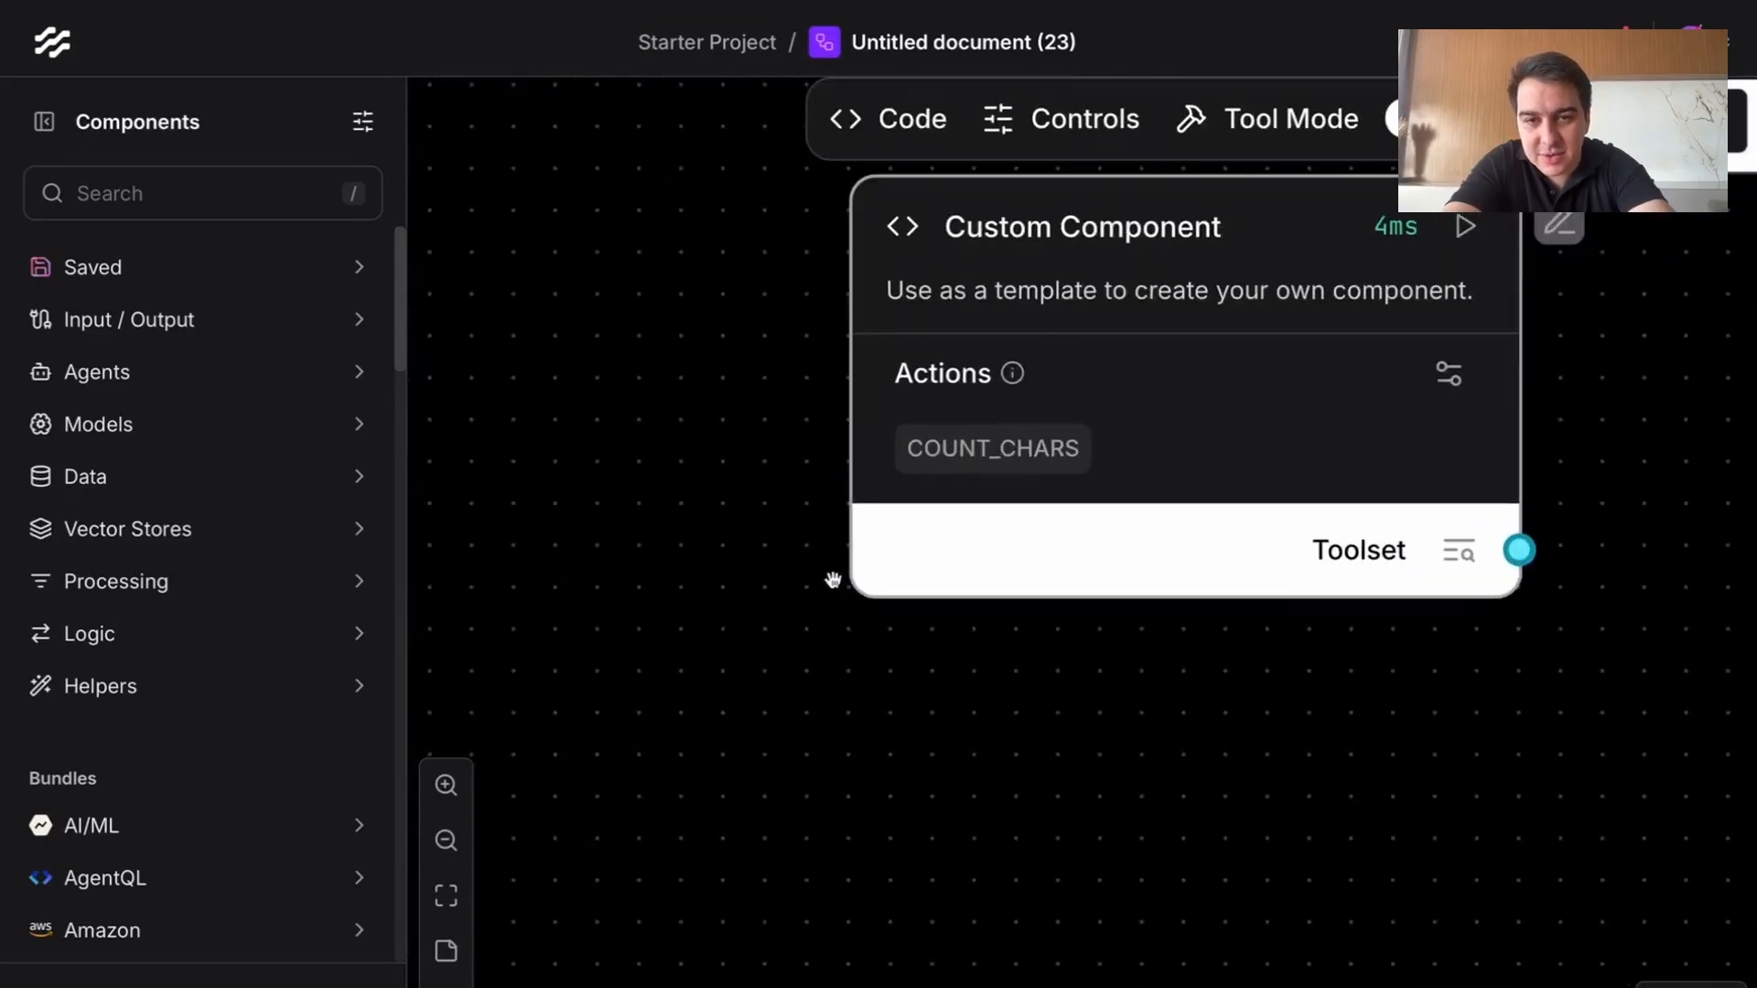
drag(1109, 226, 866, 426)
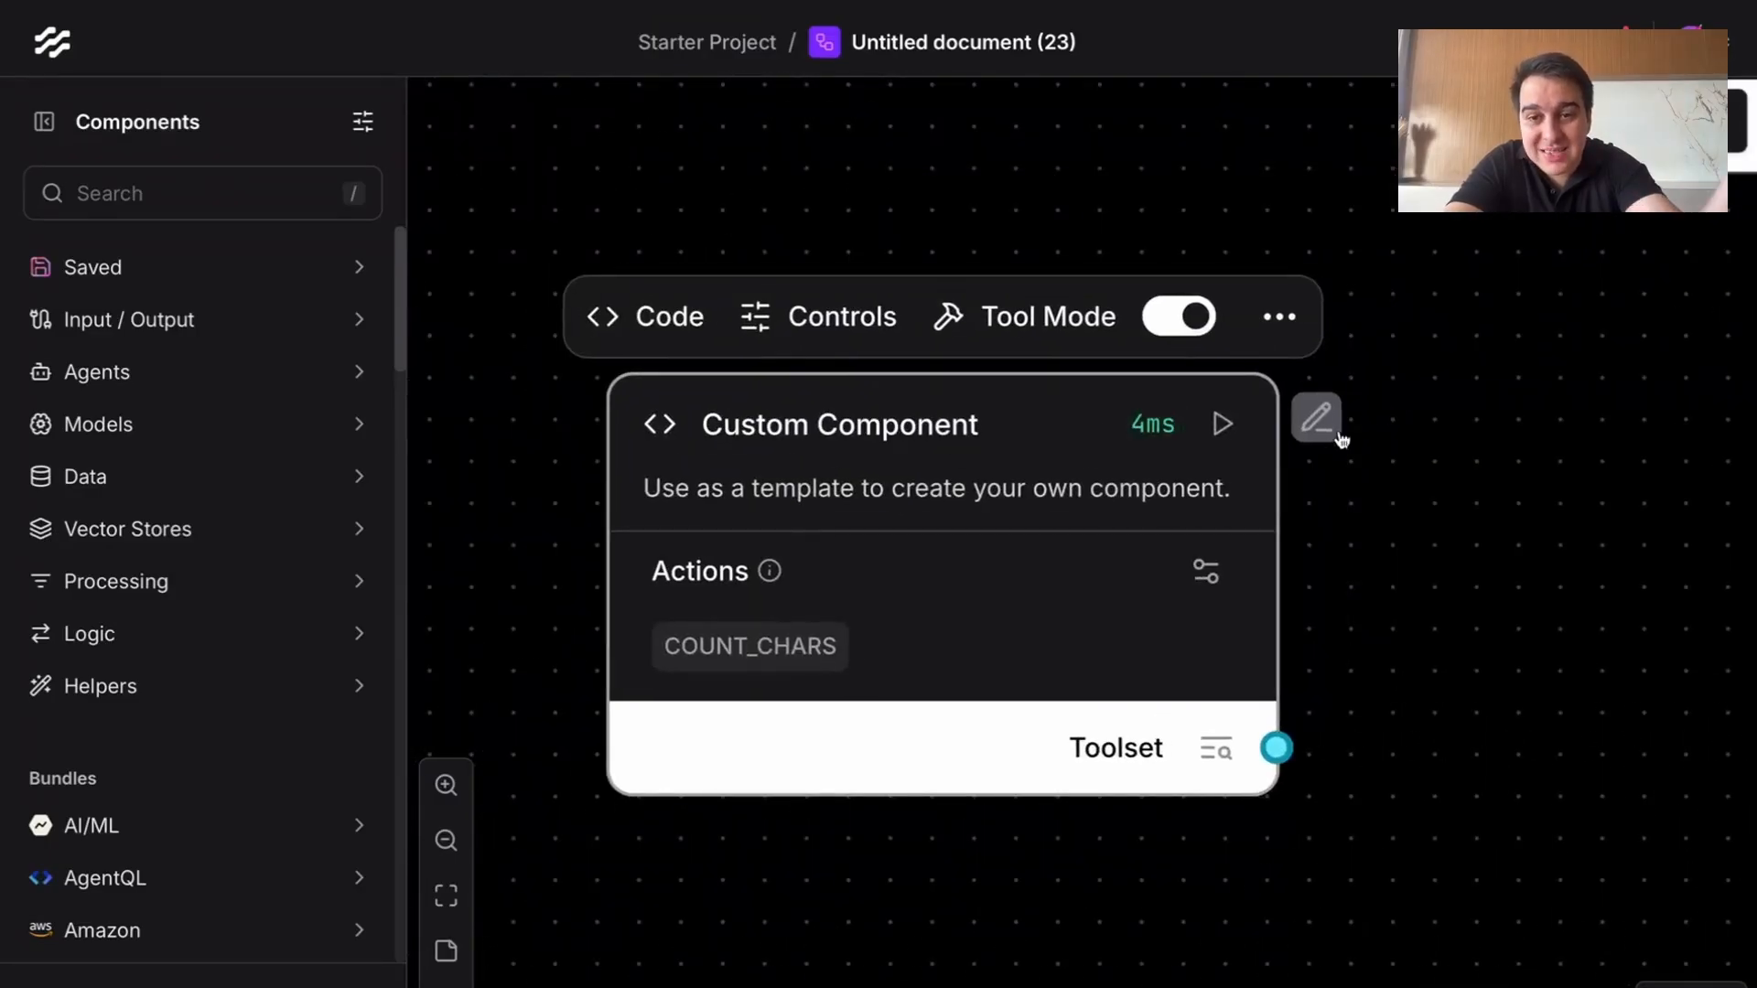
click(1318, 419)
triple_click(968, 421)
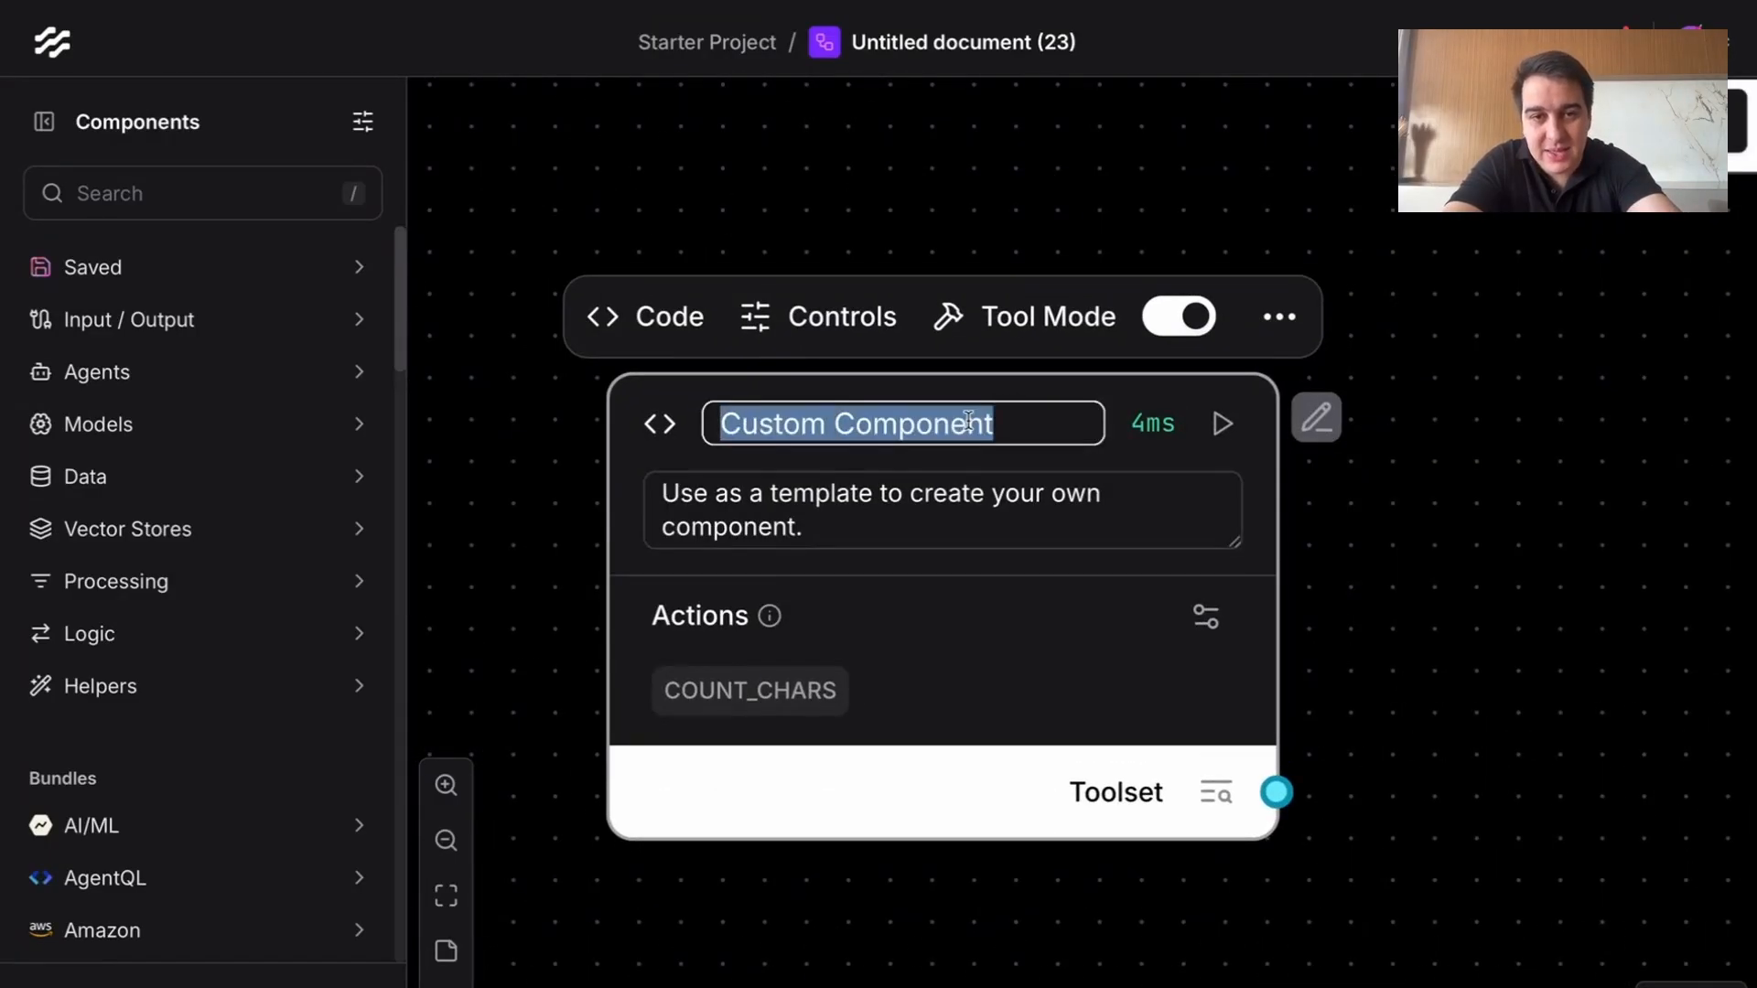
text(Char)
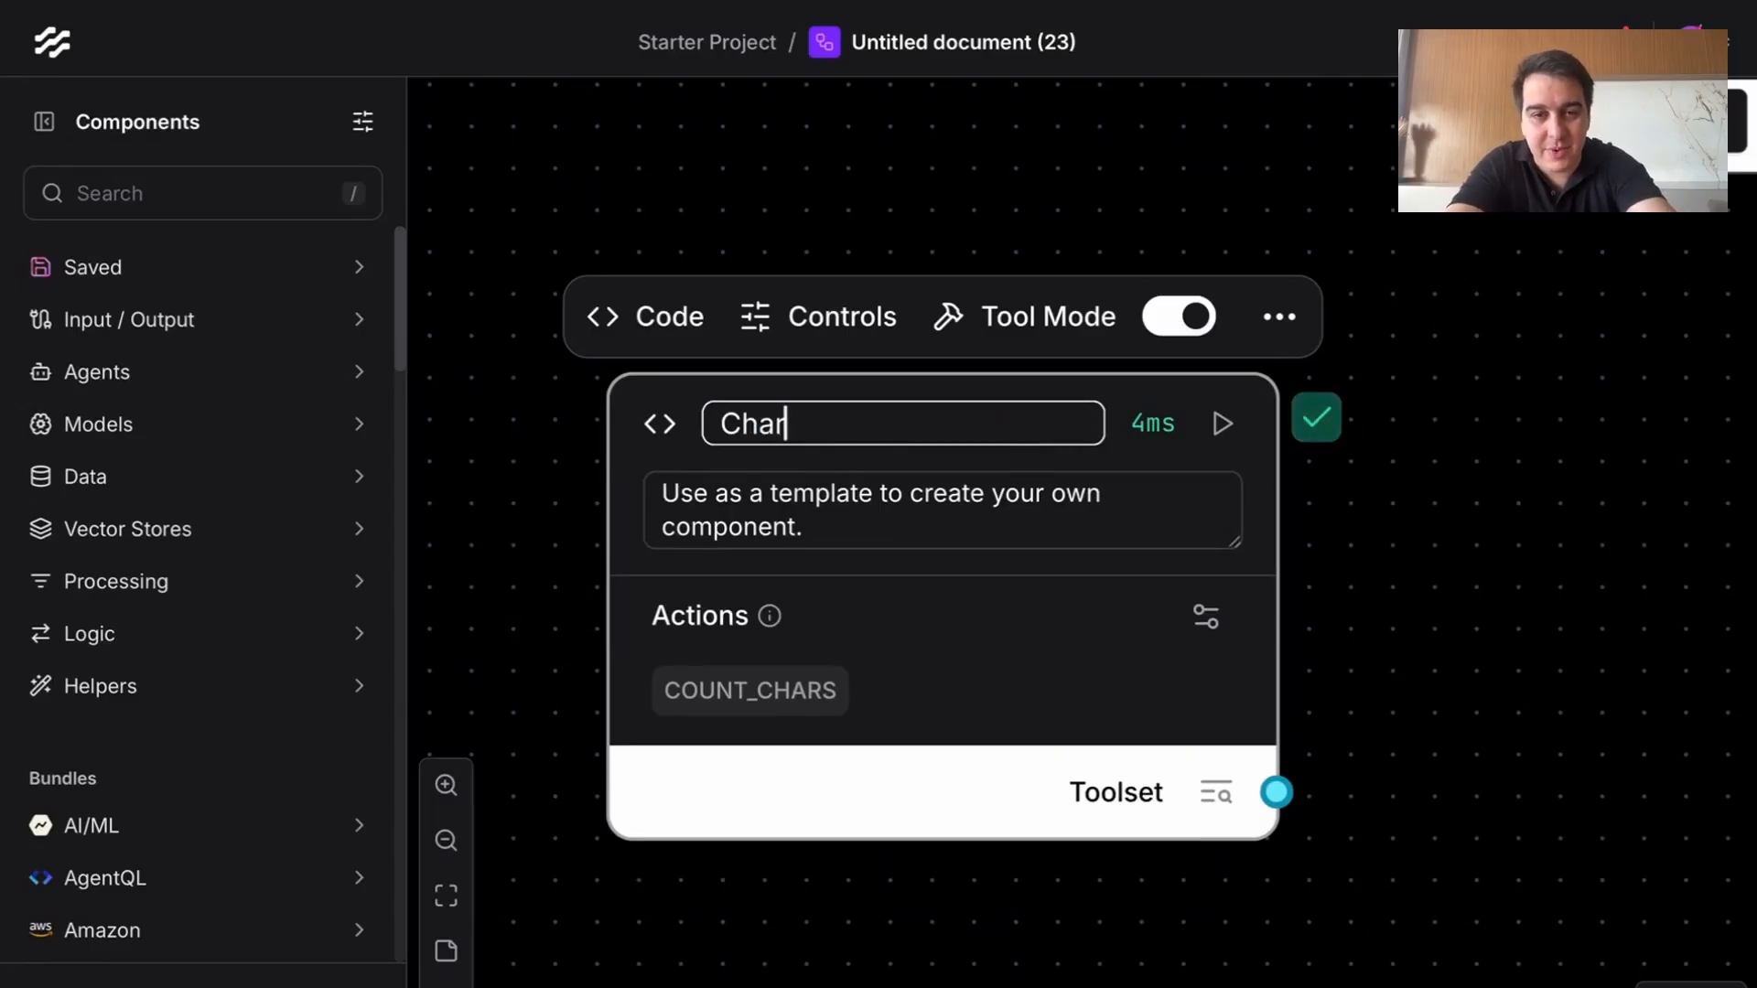
text( Counter)
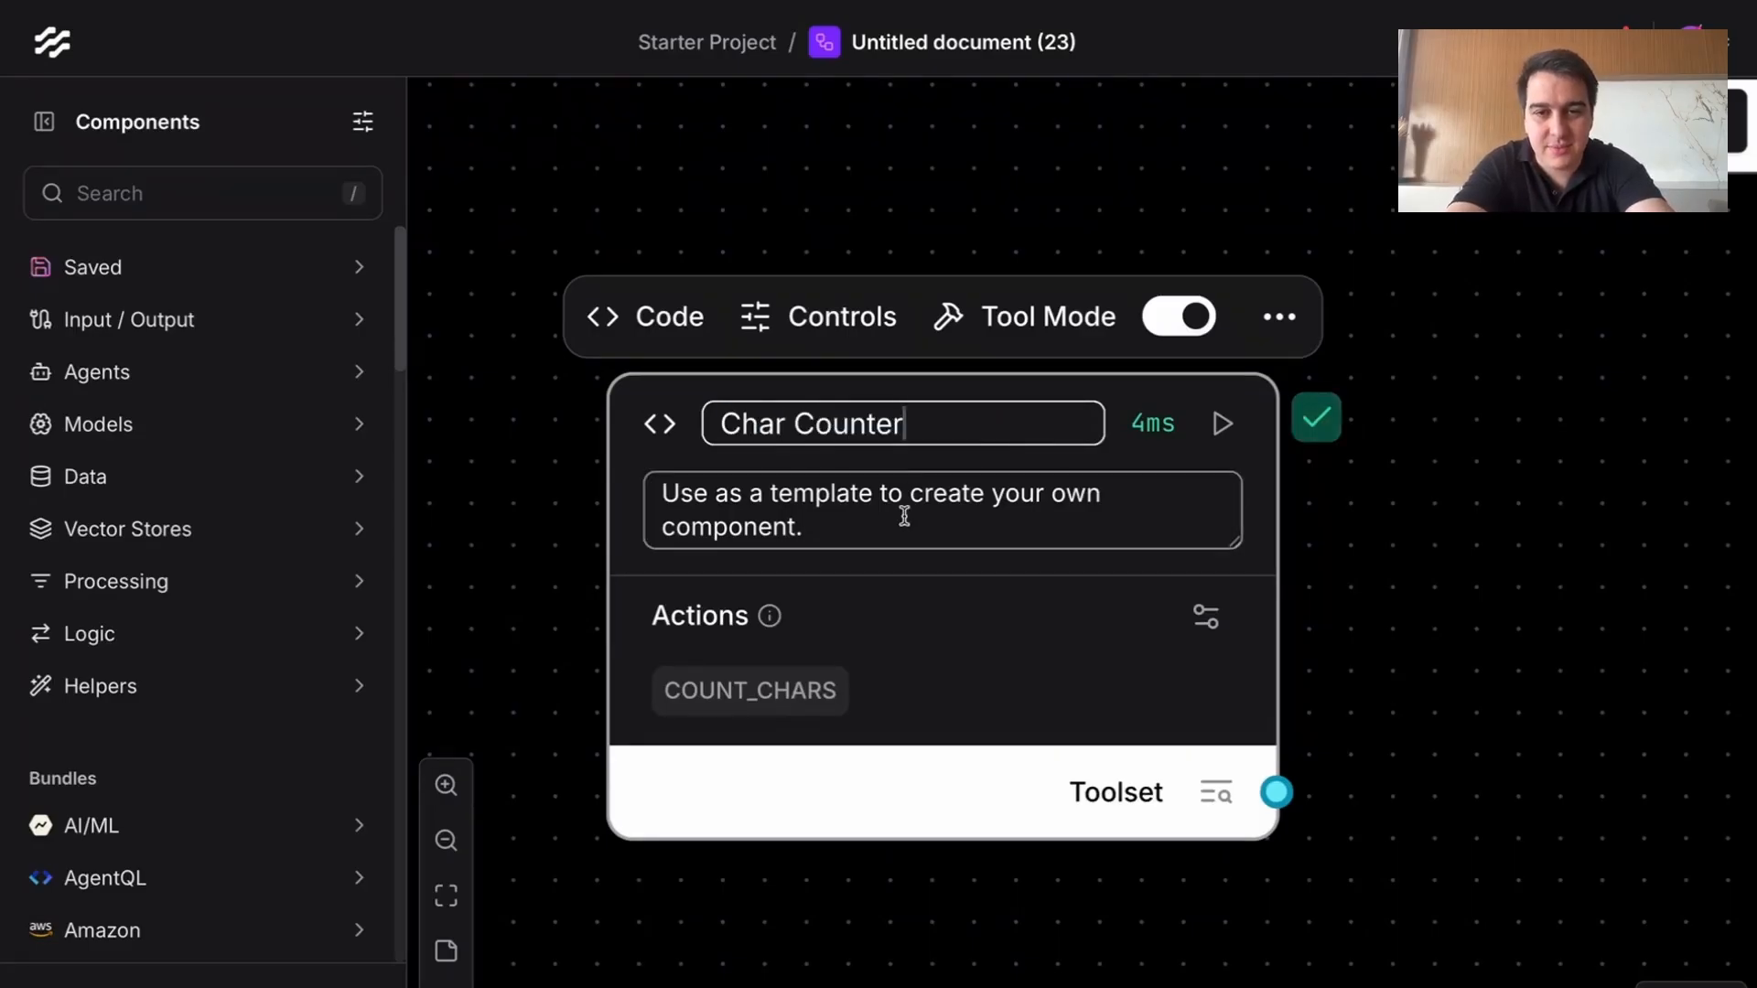
triple_click(904, 515)
key(BackSpace)
click(1391, 581)
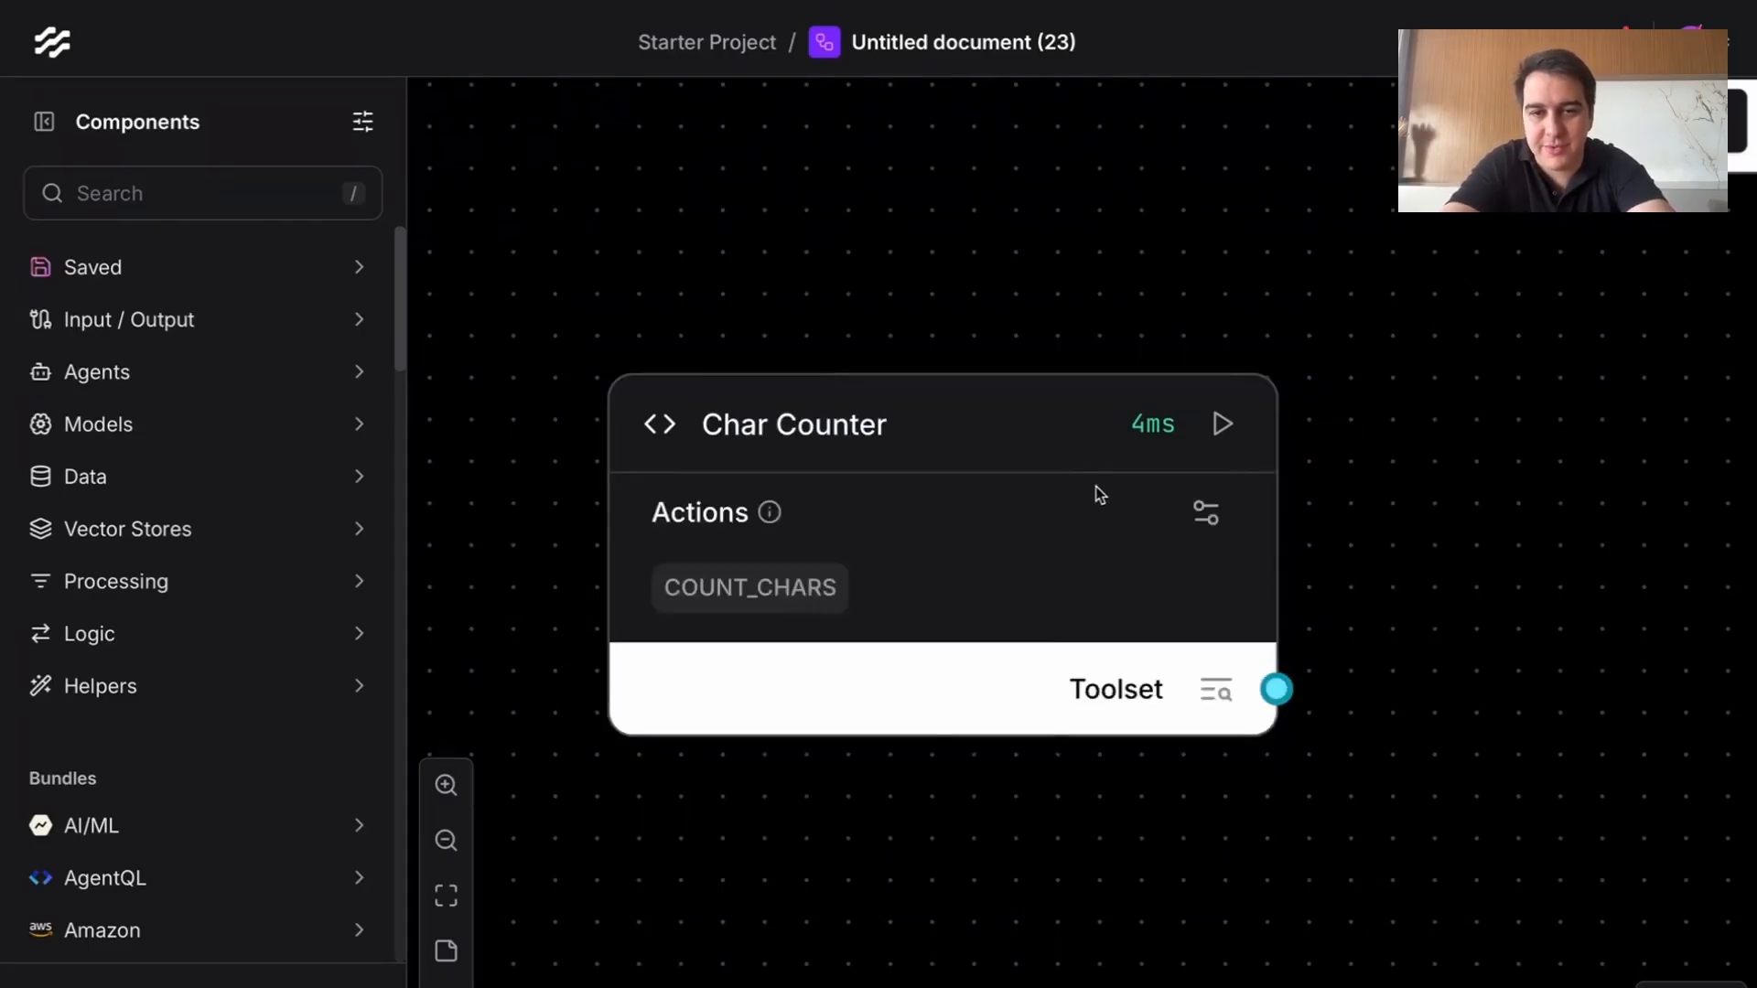
Step: Move the Char Counter component below Chat Input and connect its Toolset output to the Agent's Tools input
click(1053, 437)
scroll(1069, 442, down, 7)
drag(1226, 464, 1066, 426)
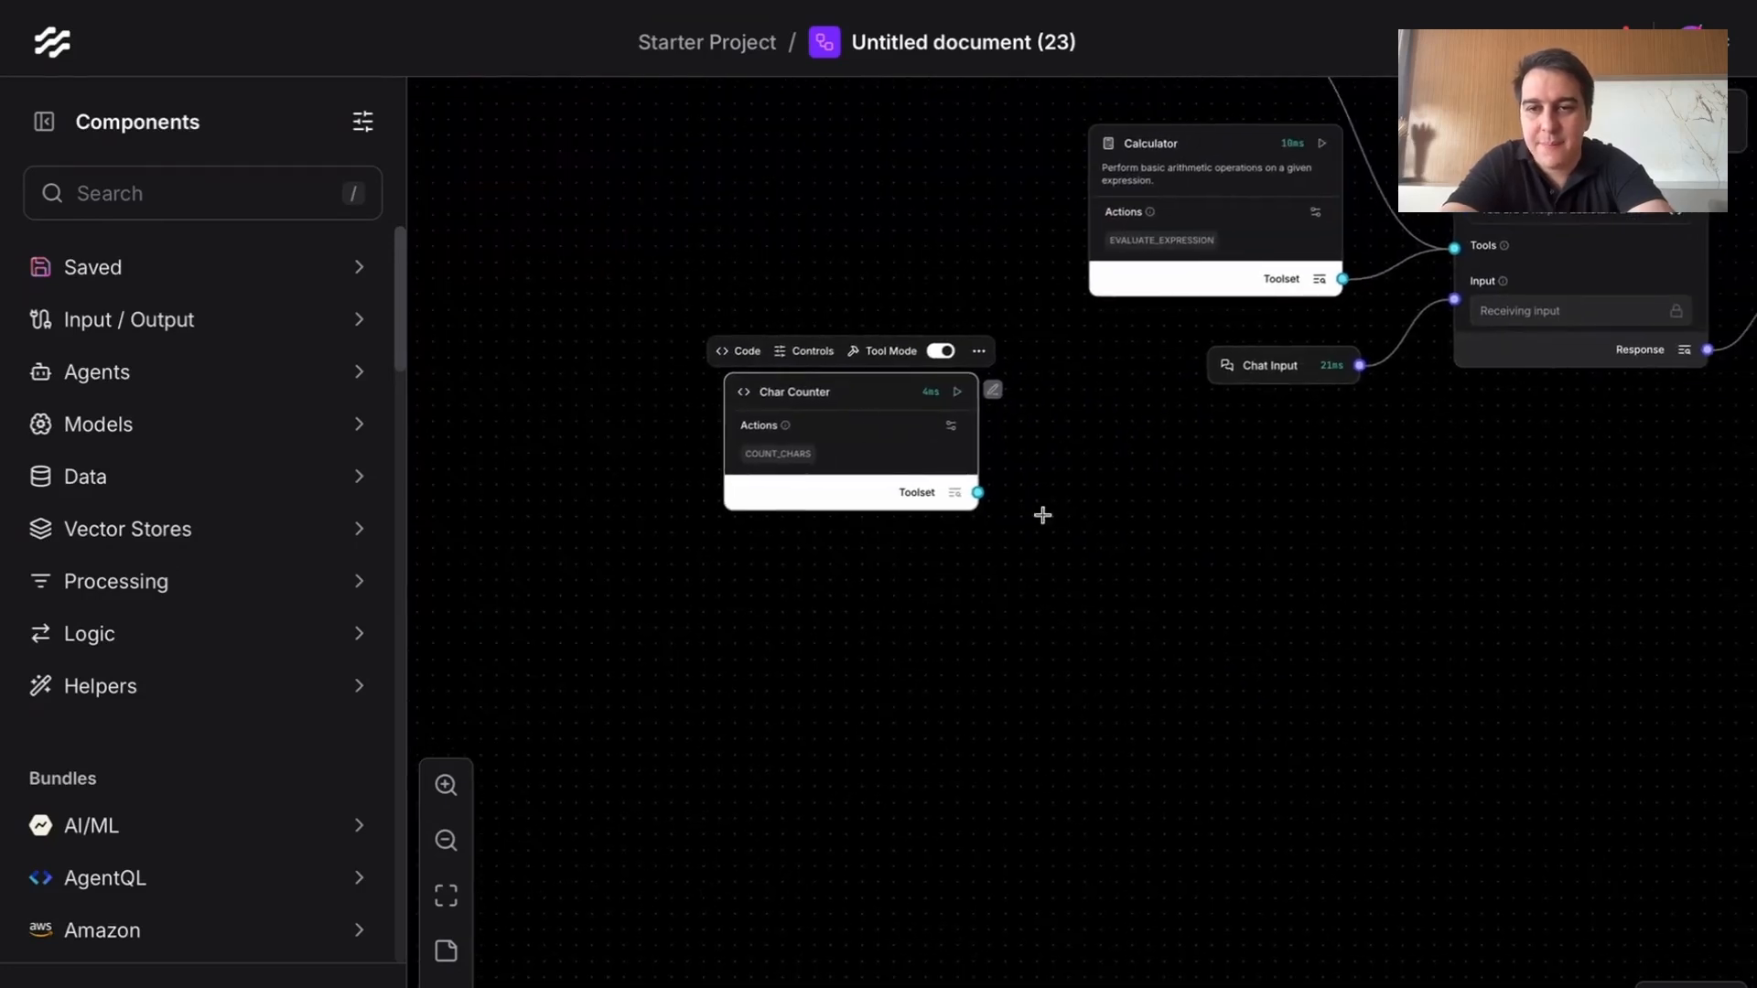
drag(863, 403, 1188, 536)
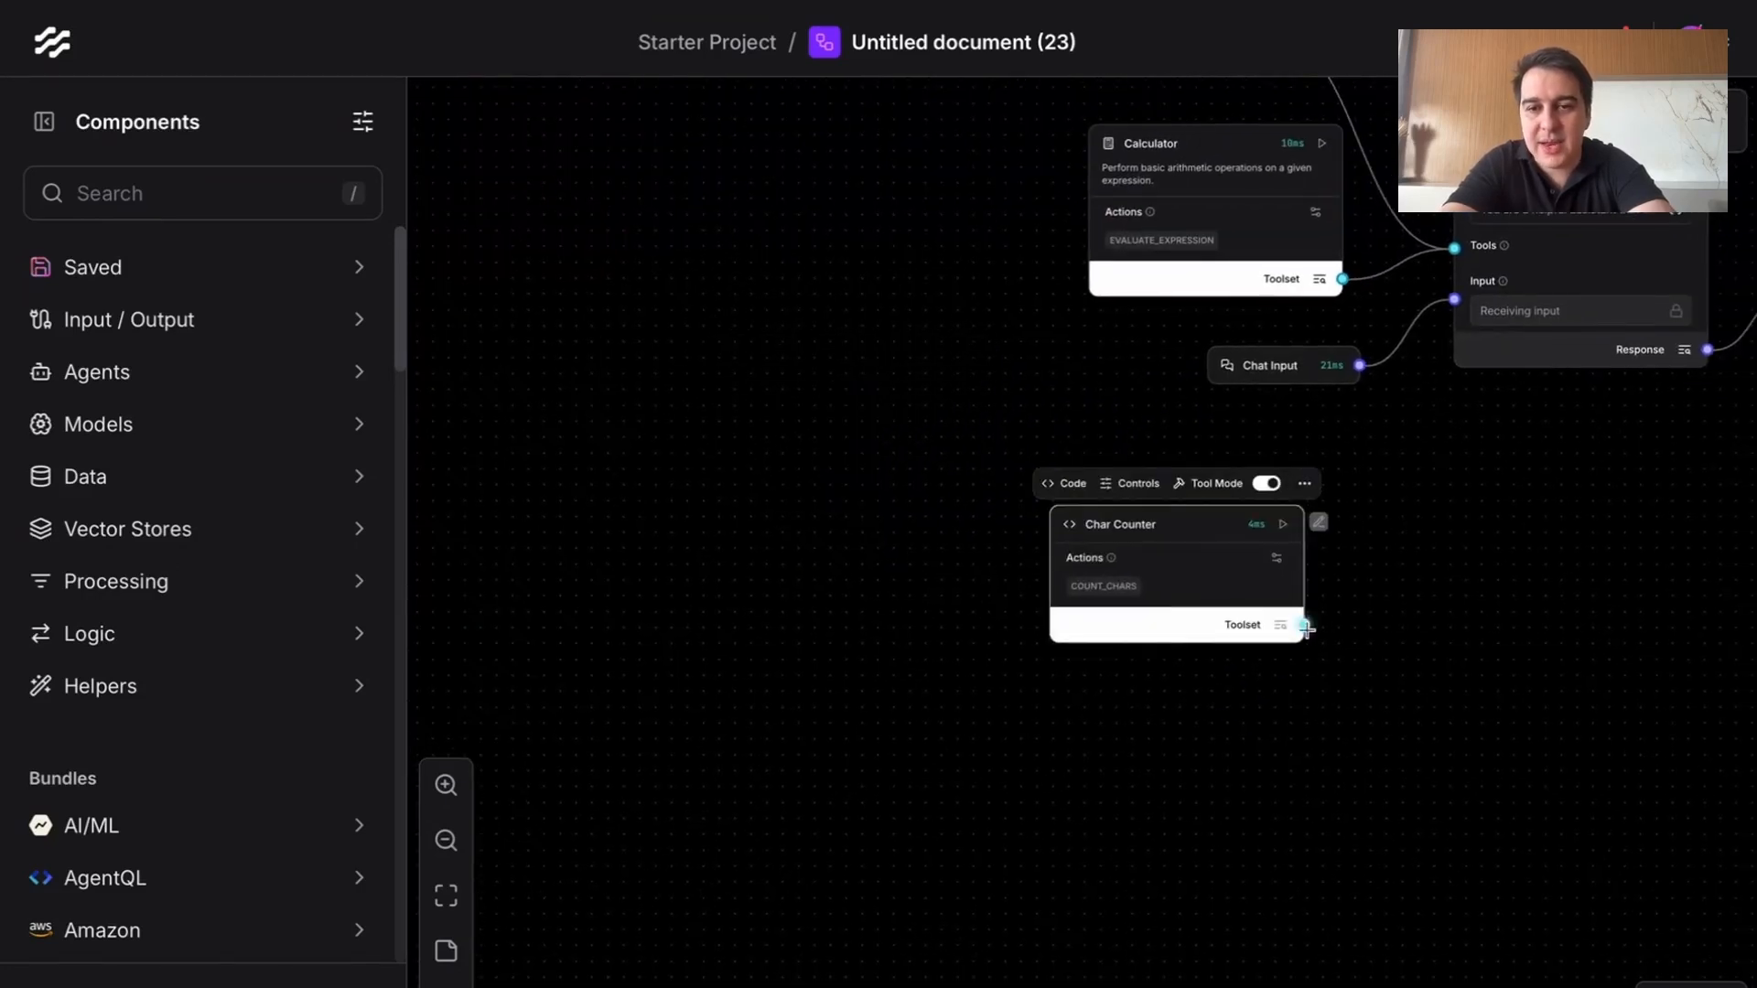
drag(1305, 626, 1454, 248)
Step: Review the earlier IBM summary in the Playground and send the message "Count the number of chars in that summary."
click(1542, 121)
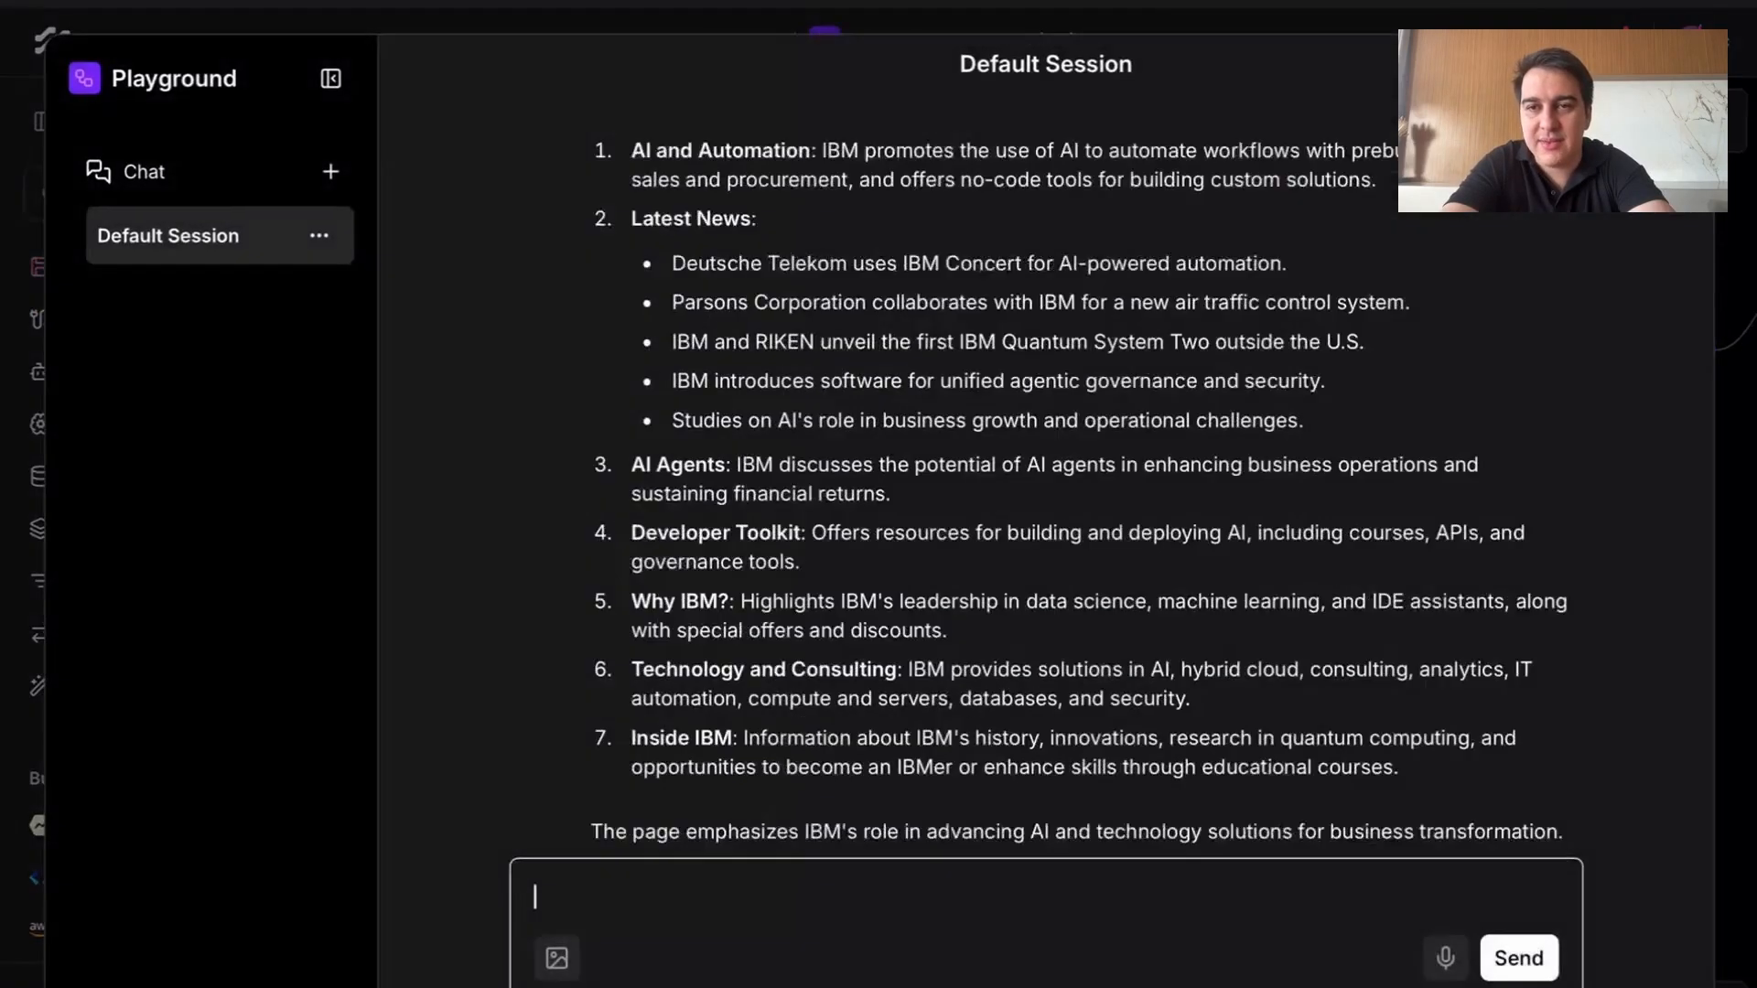
scroll(976, 458, up, 5)
drag(593, 443, 819, 514)
scroll(801, 590, down, 4)
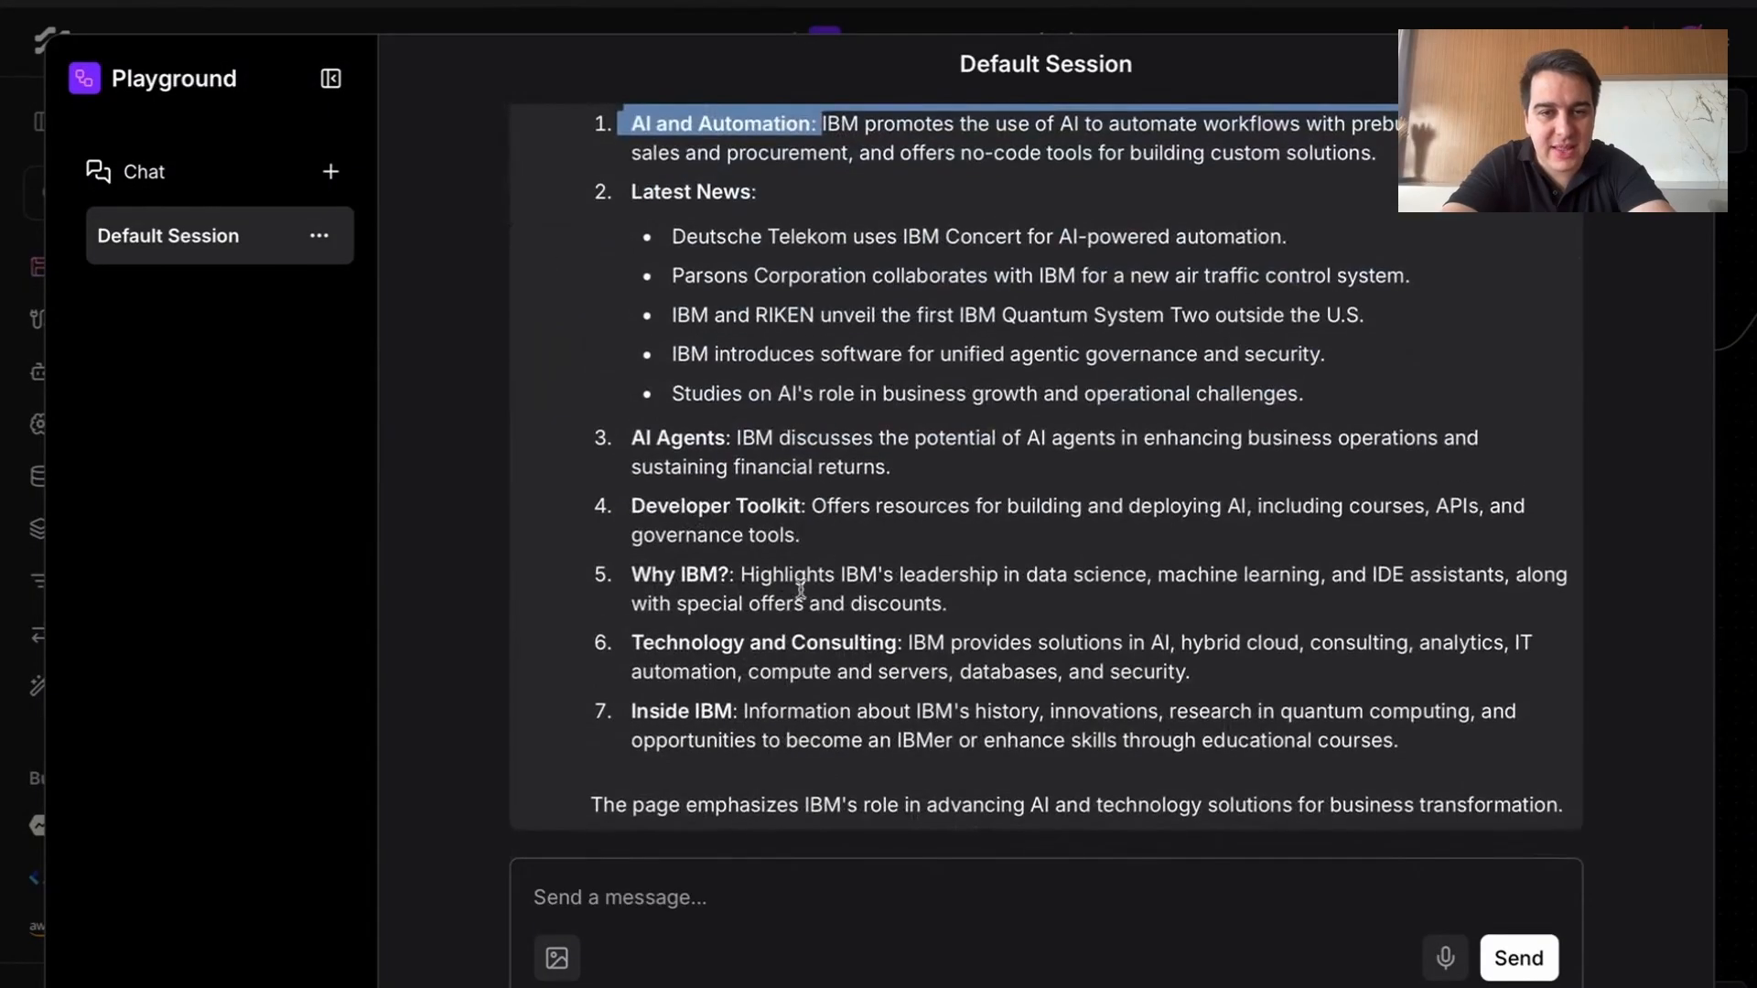
click(837, 506)
scroll(845, 505, up, 3)
scroll(811, 452, down, 3)
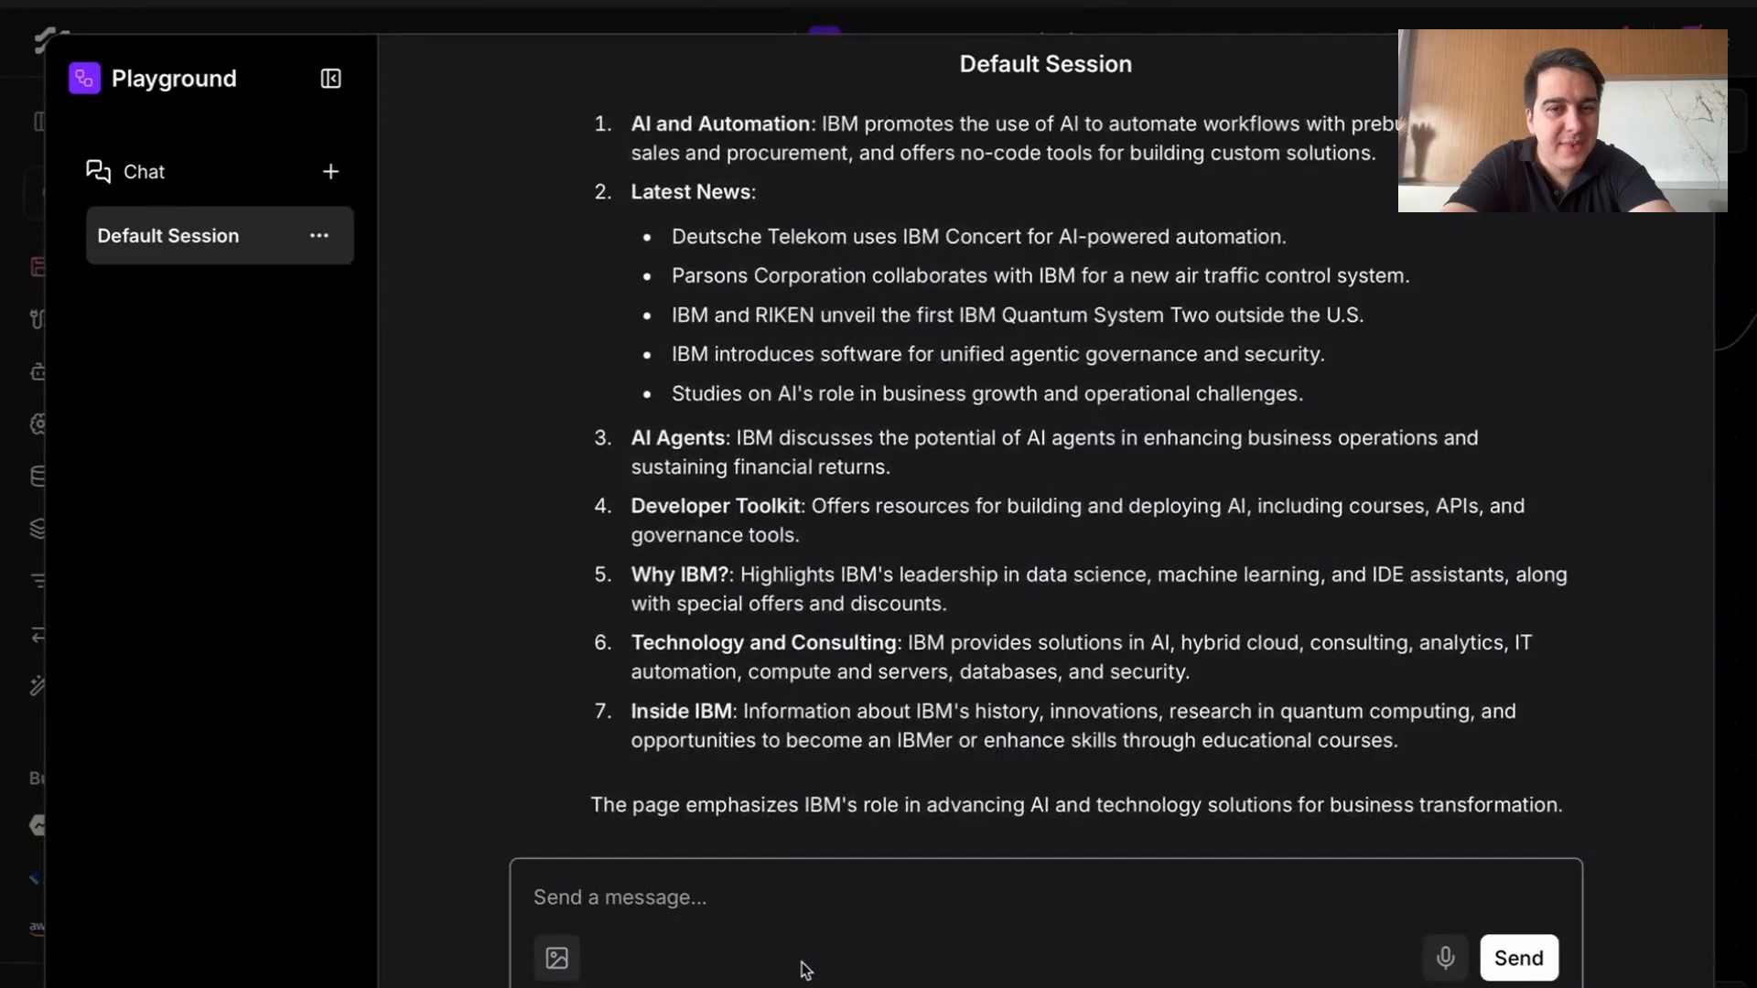
click(794, 895)
text(A)
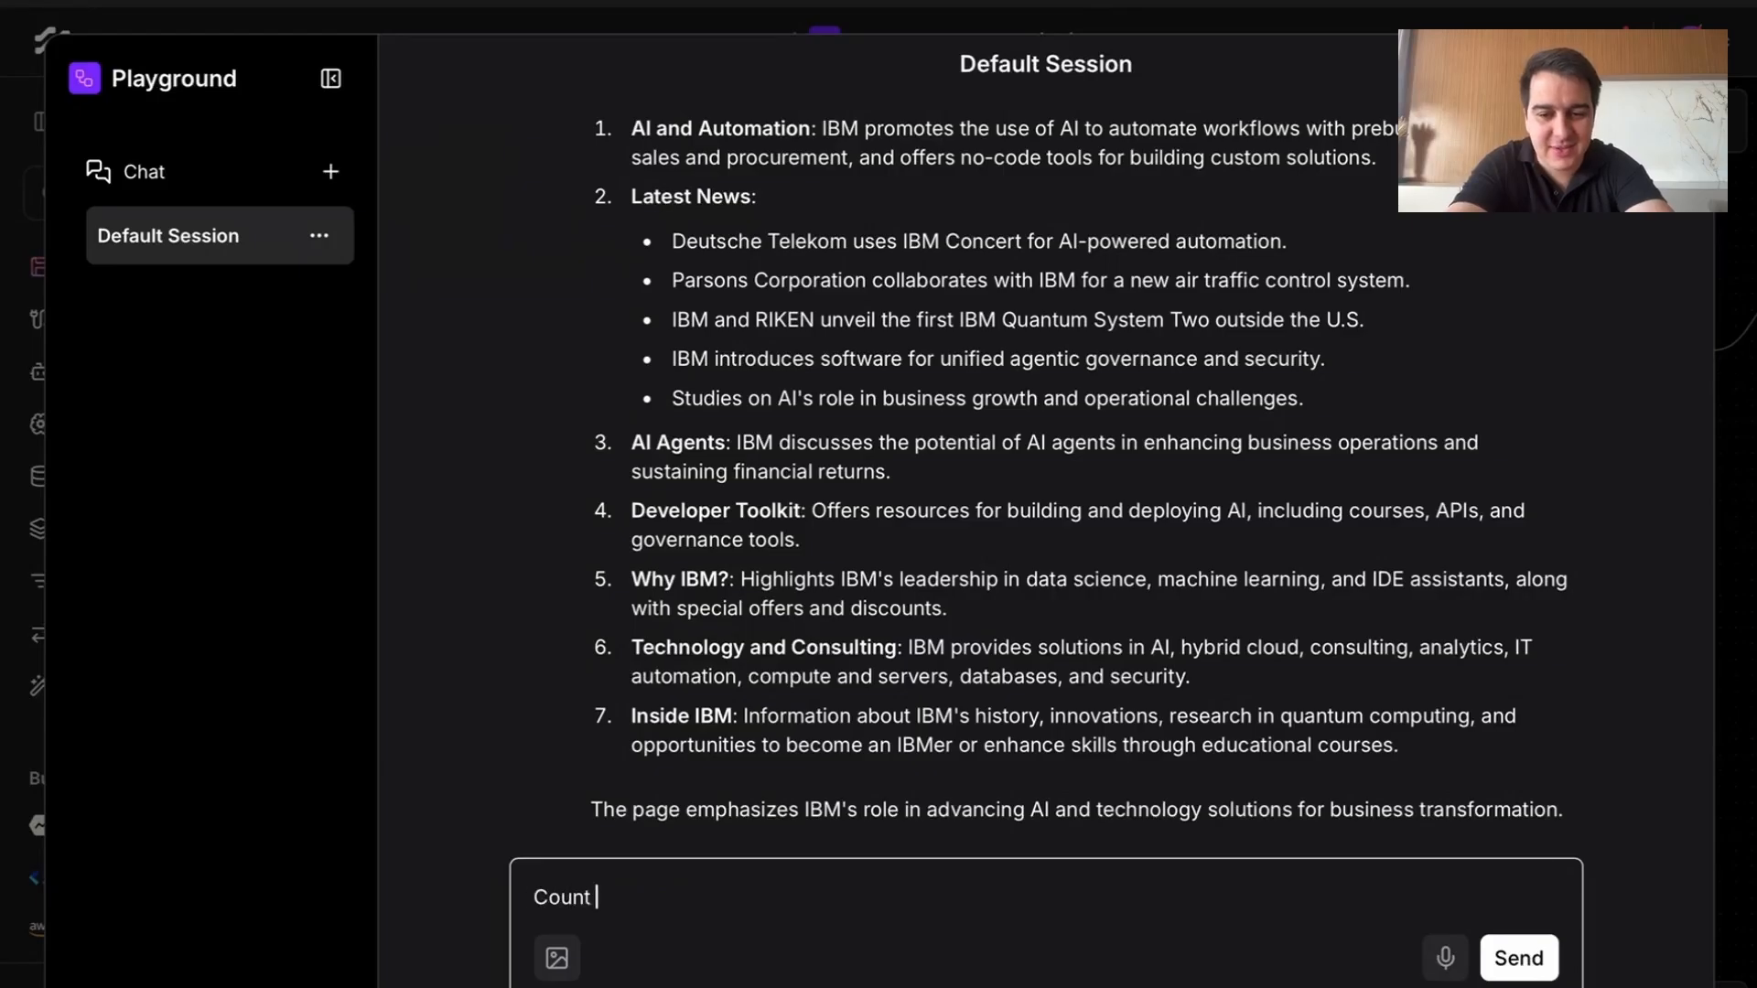
text(ount the number of ch)
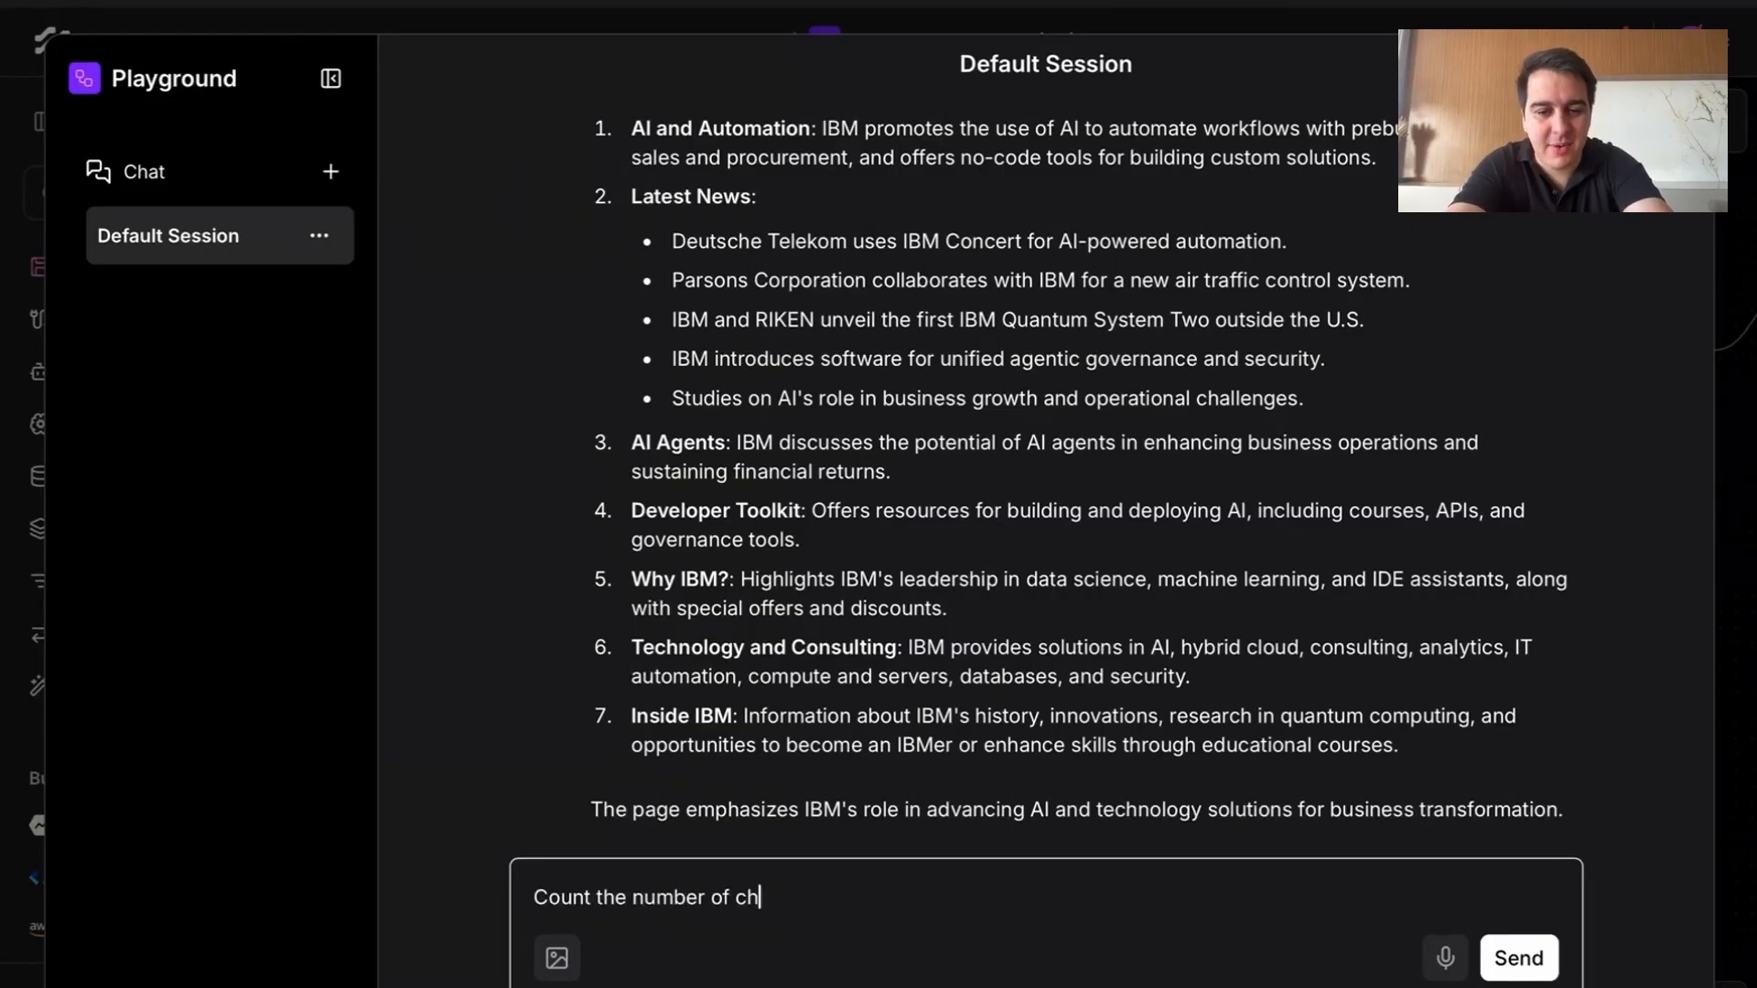
text(ars in that summary.)
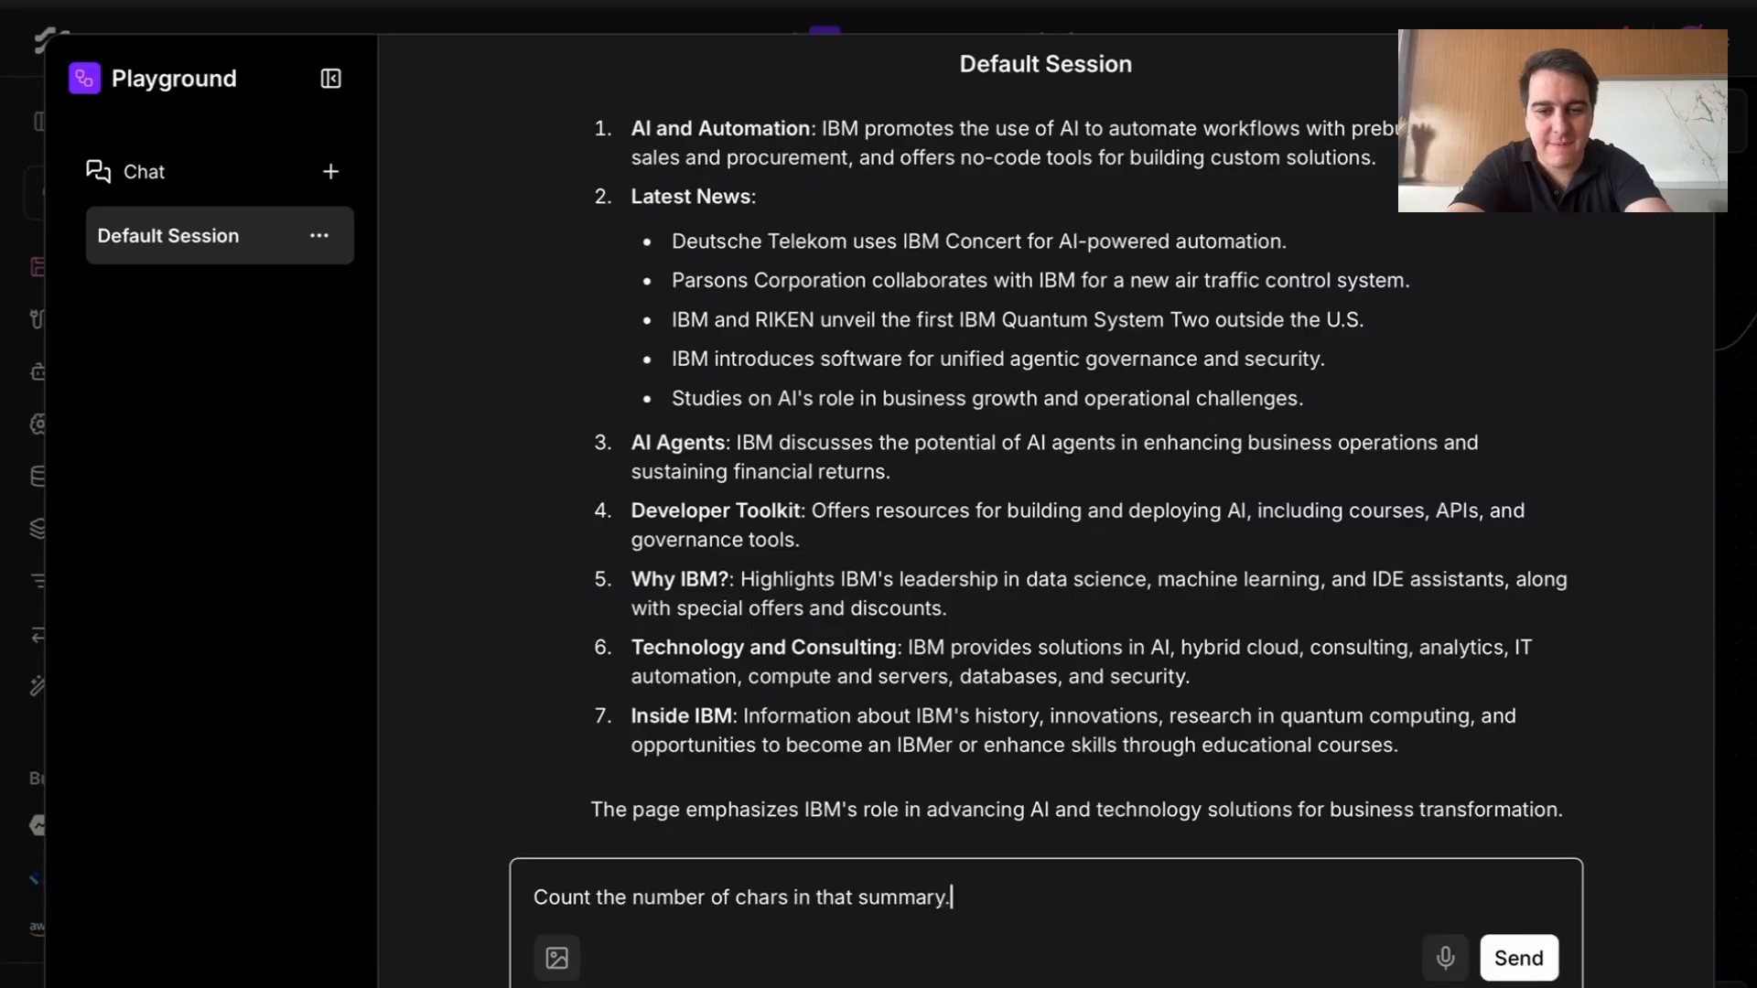
key(Return)
Step: Expand the agent's completed run and examine the count_chars call's input and output
click(1529, 718)
scroll(894, 499, down, 5)
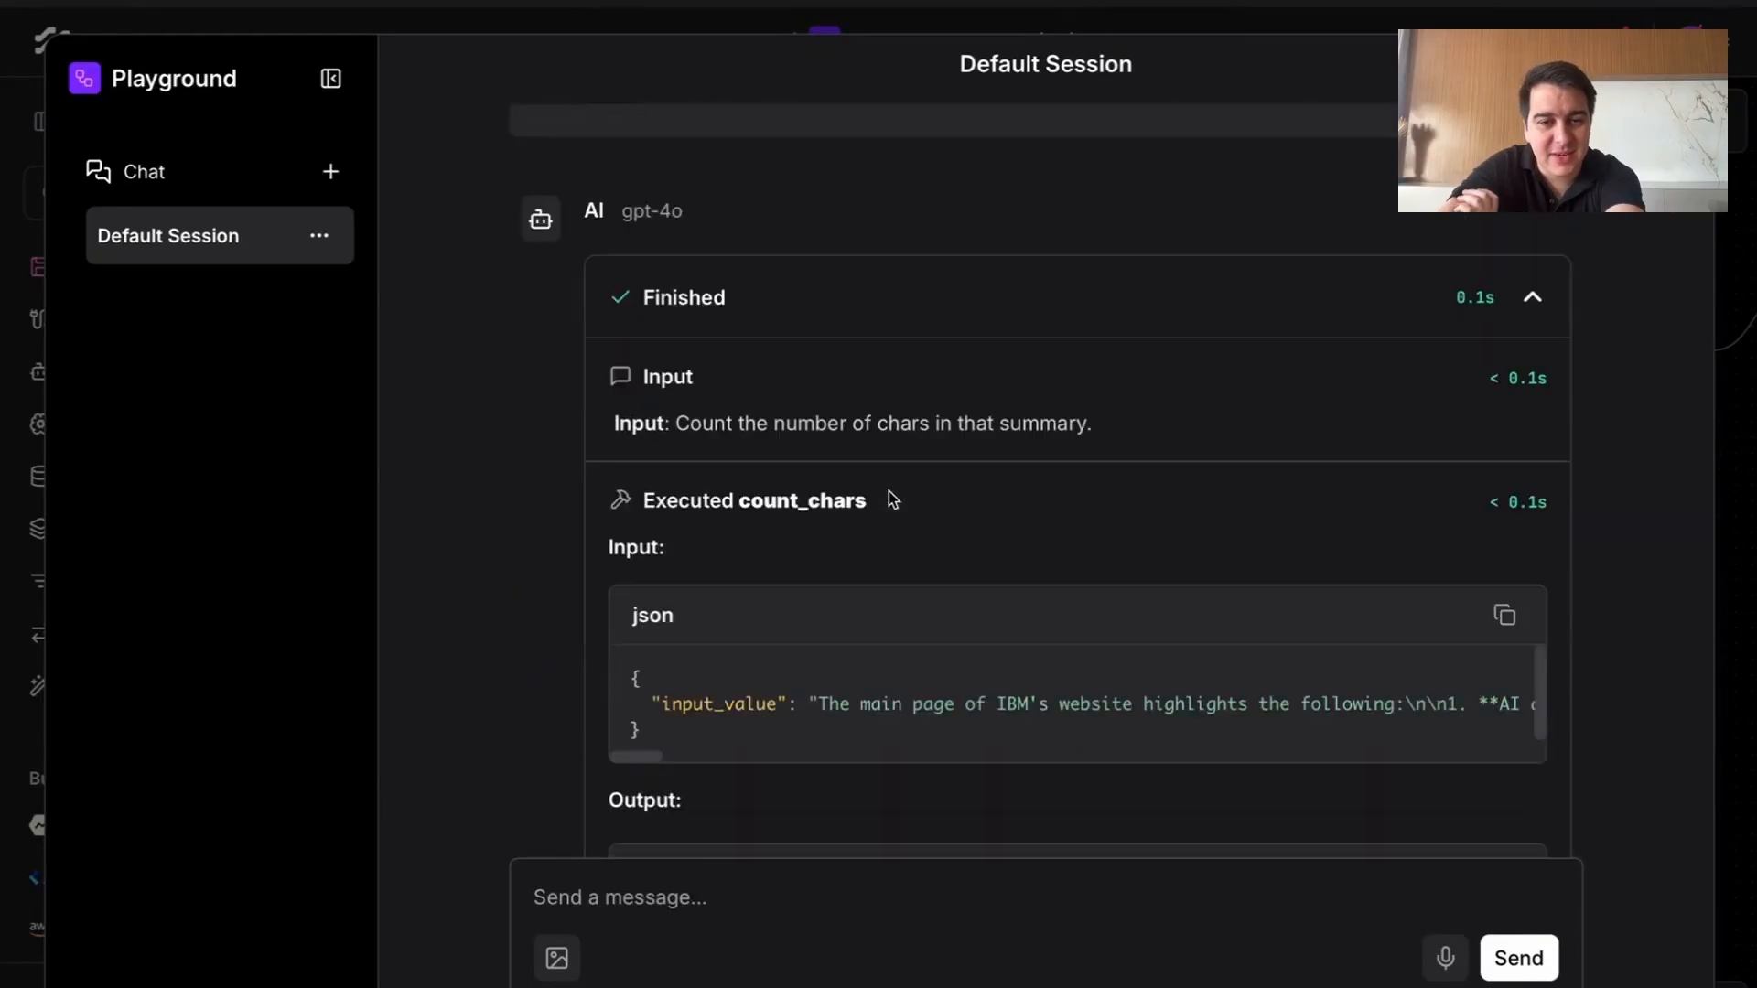
double_click(789, 499)
click(964, 530)
scroll(949, 600, down, 5)
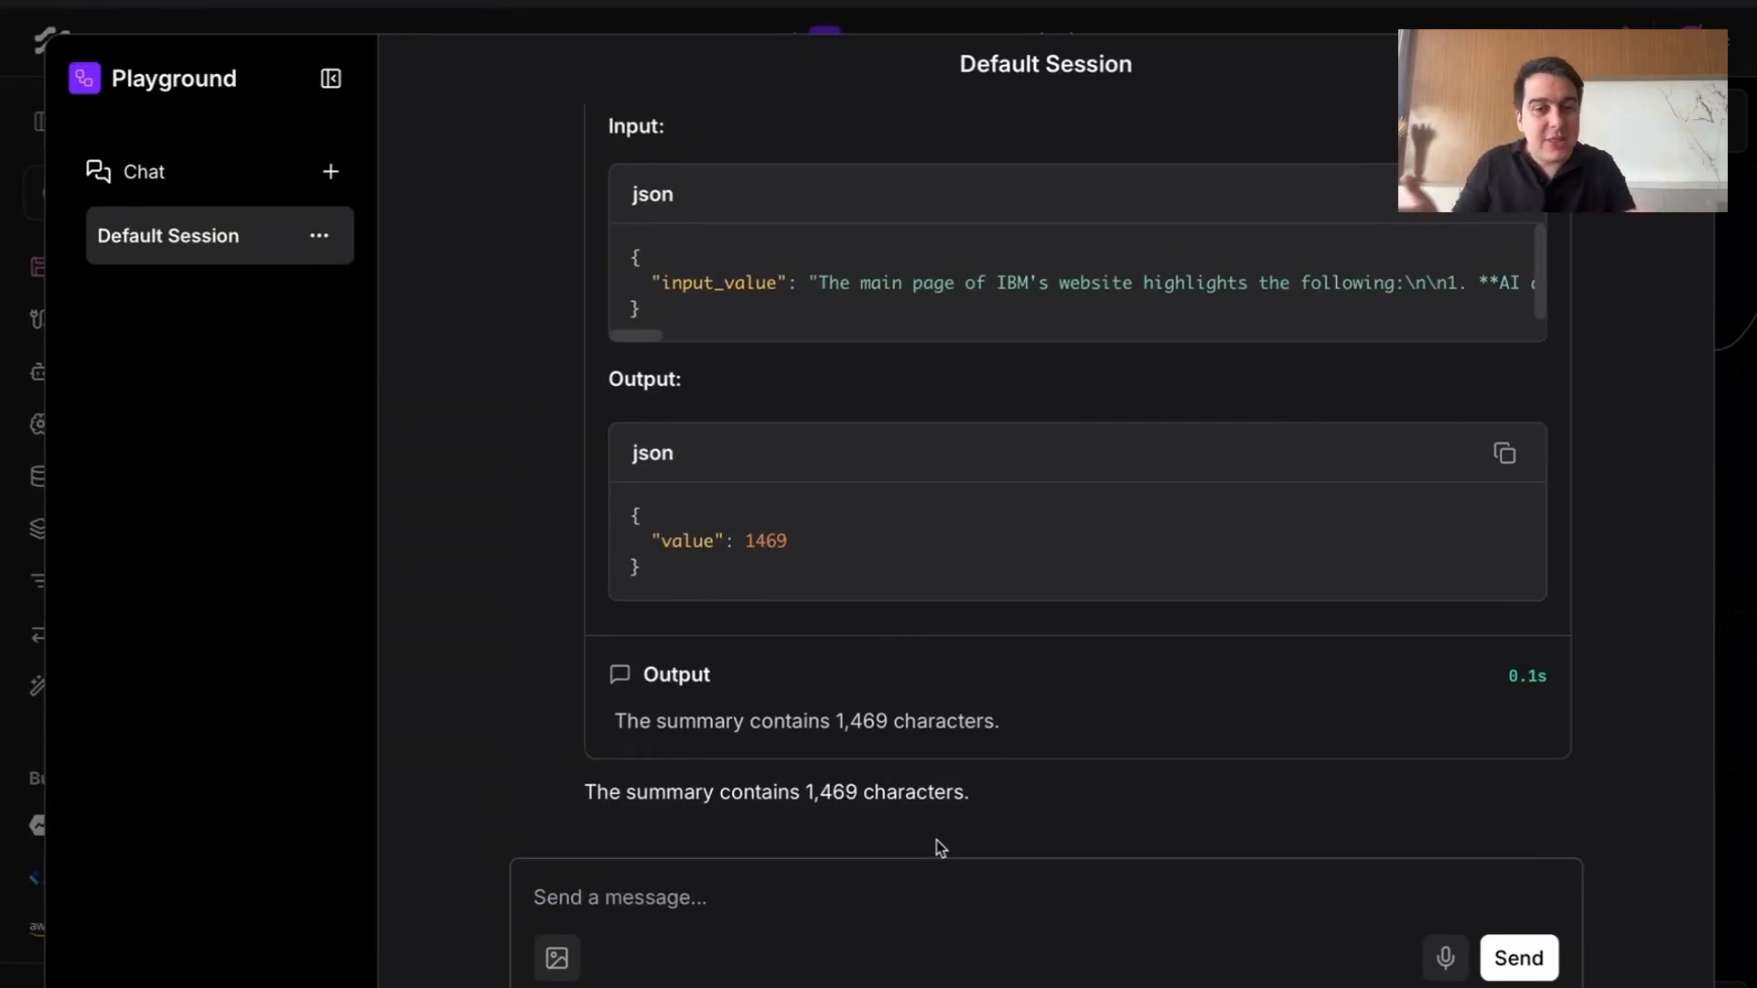
Step: Close the Playground and move the Chat Input component below Char Counter
click(1683, 64)
scroll(993, 483, down, 2)
drag(992, 483, 876, 568)
drag(991, 610, 986, 554)
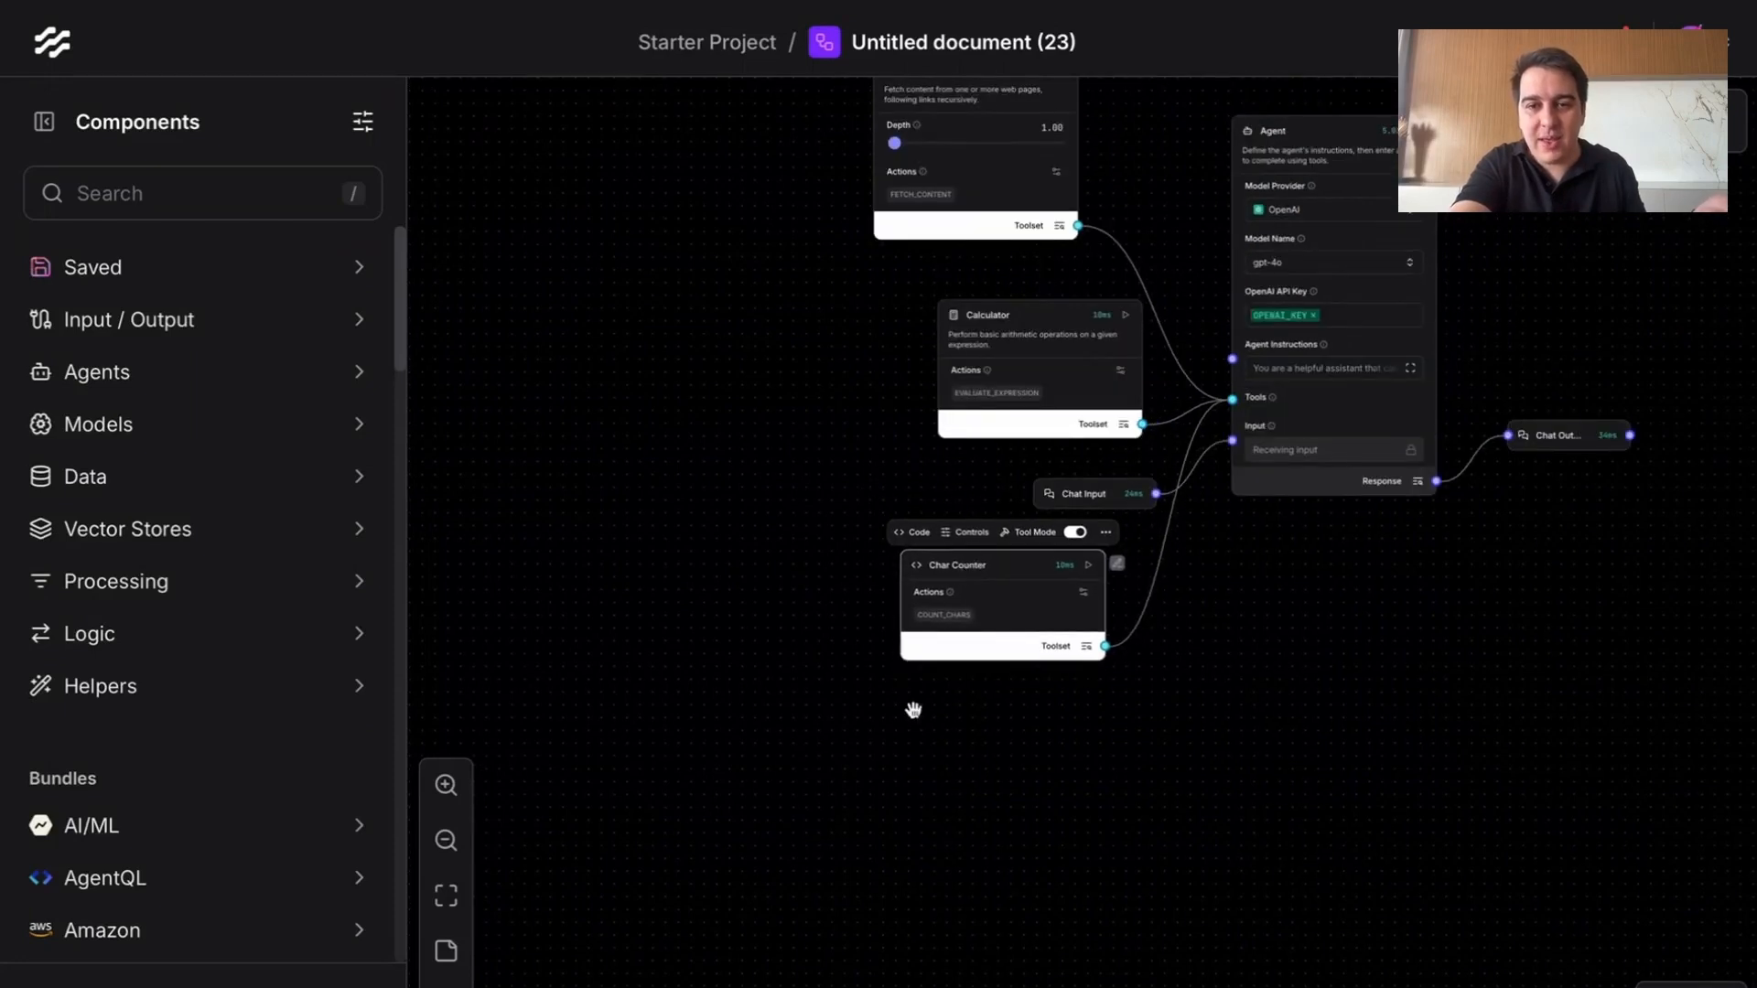
drag(1133, 494, 1214, 742)
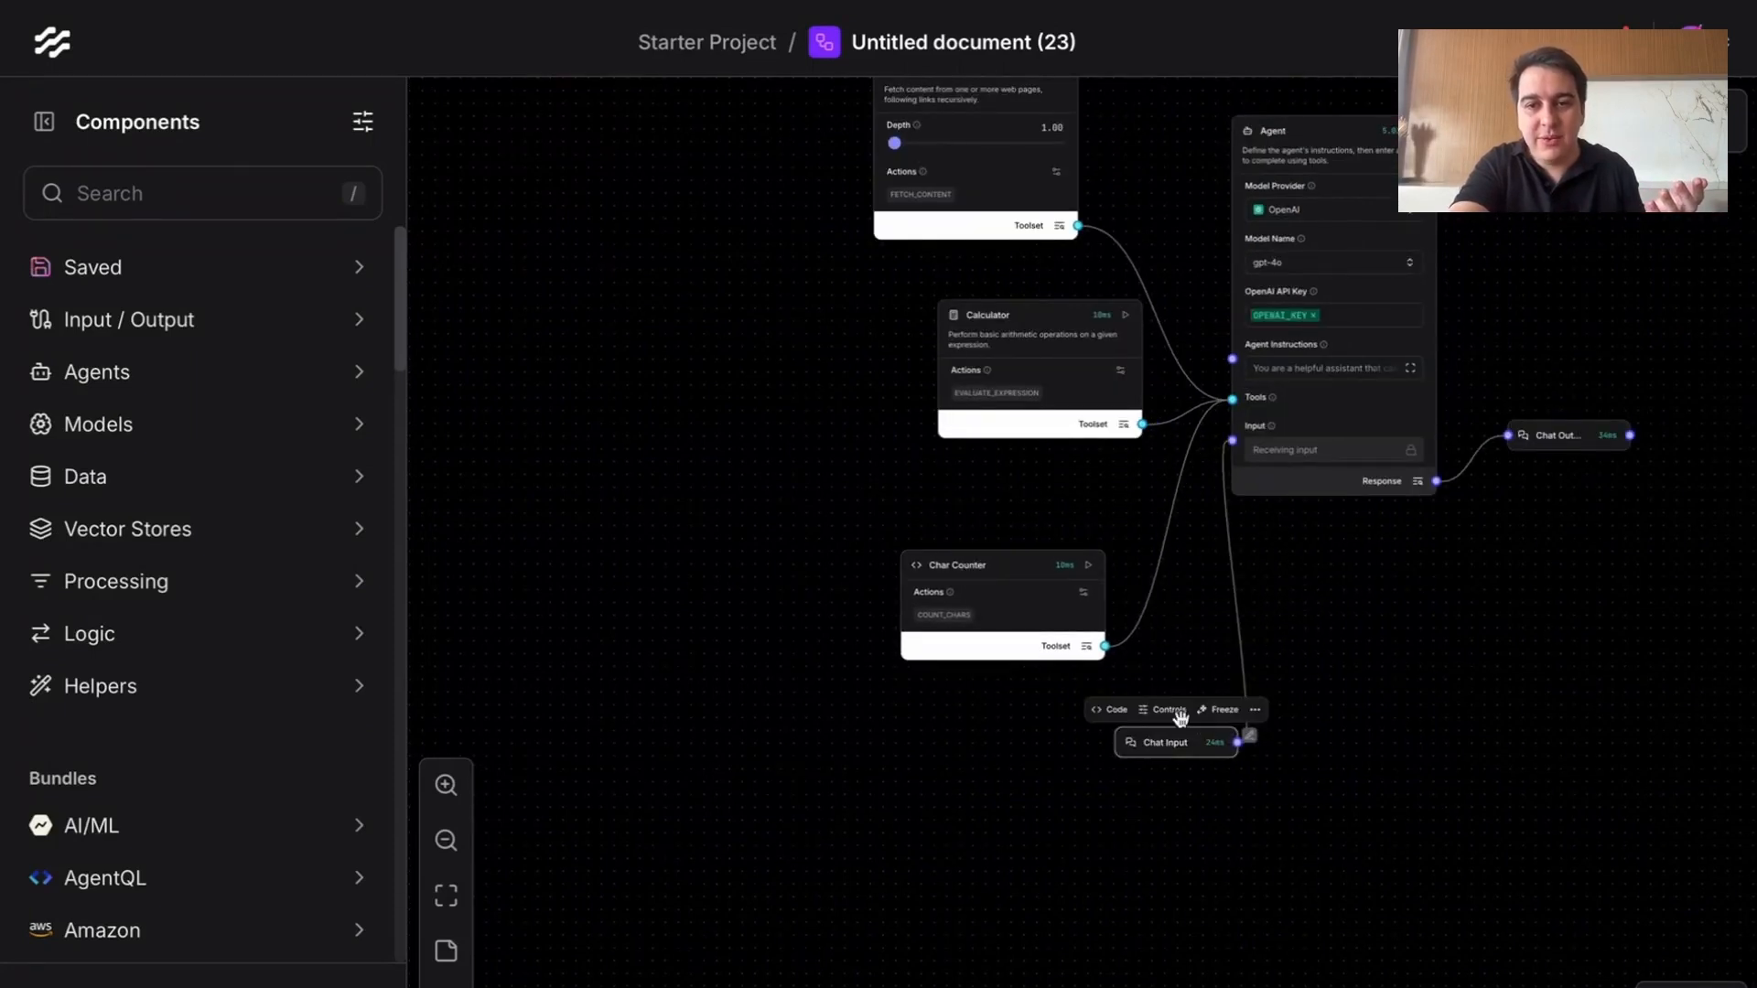
Step: Save Char Counter as a reusable component with Tool Mode turned off, and look it up among the saved components
scroll(952, 667, up, 3)
drag(991, 515, 877, 412)
scroll(805, 417, up, 4)
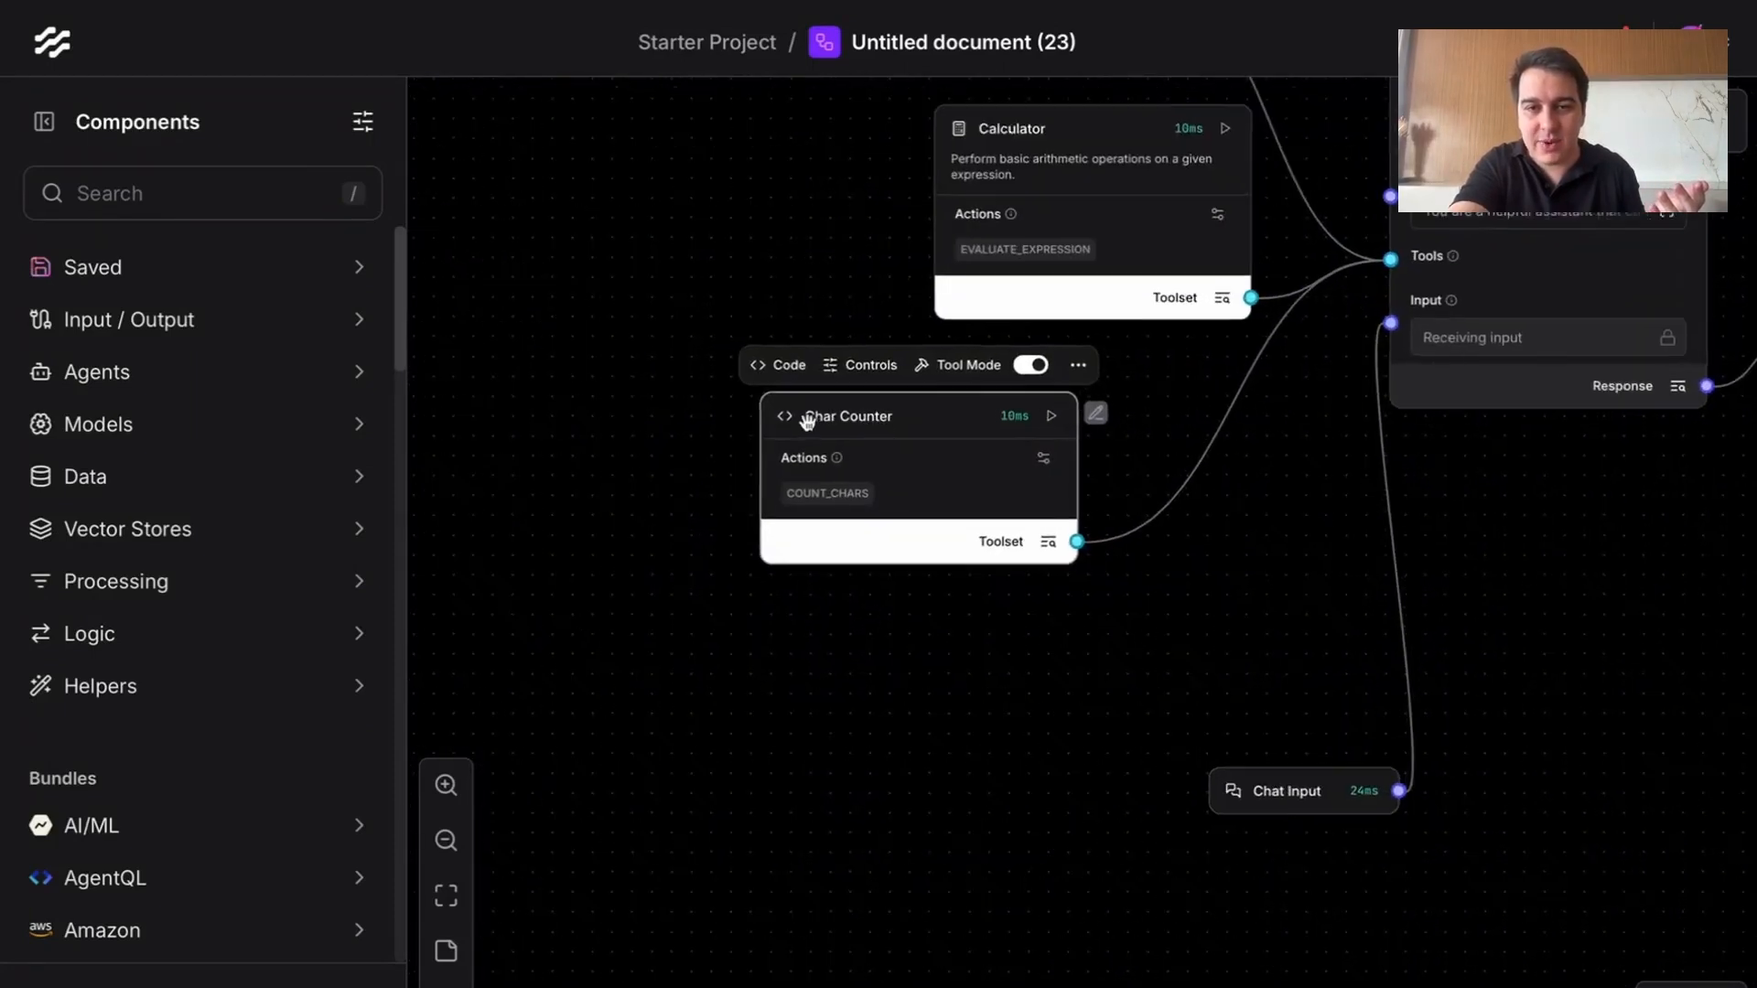
click(1209, 320)
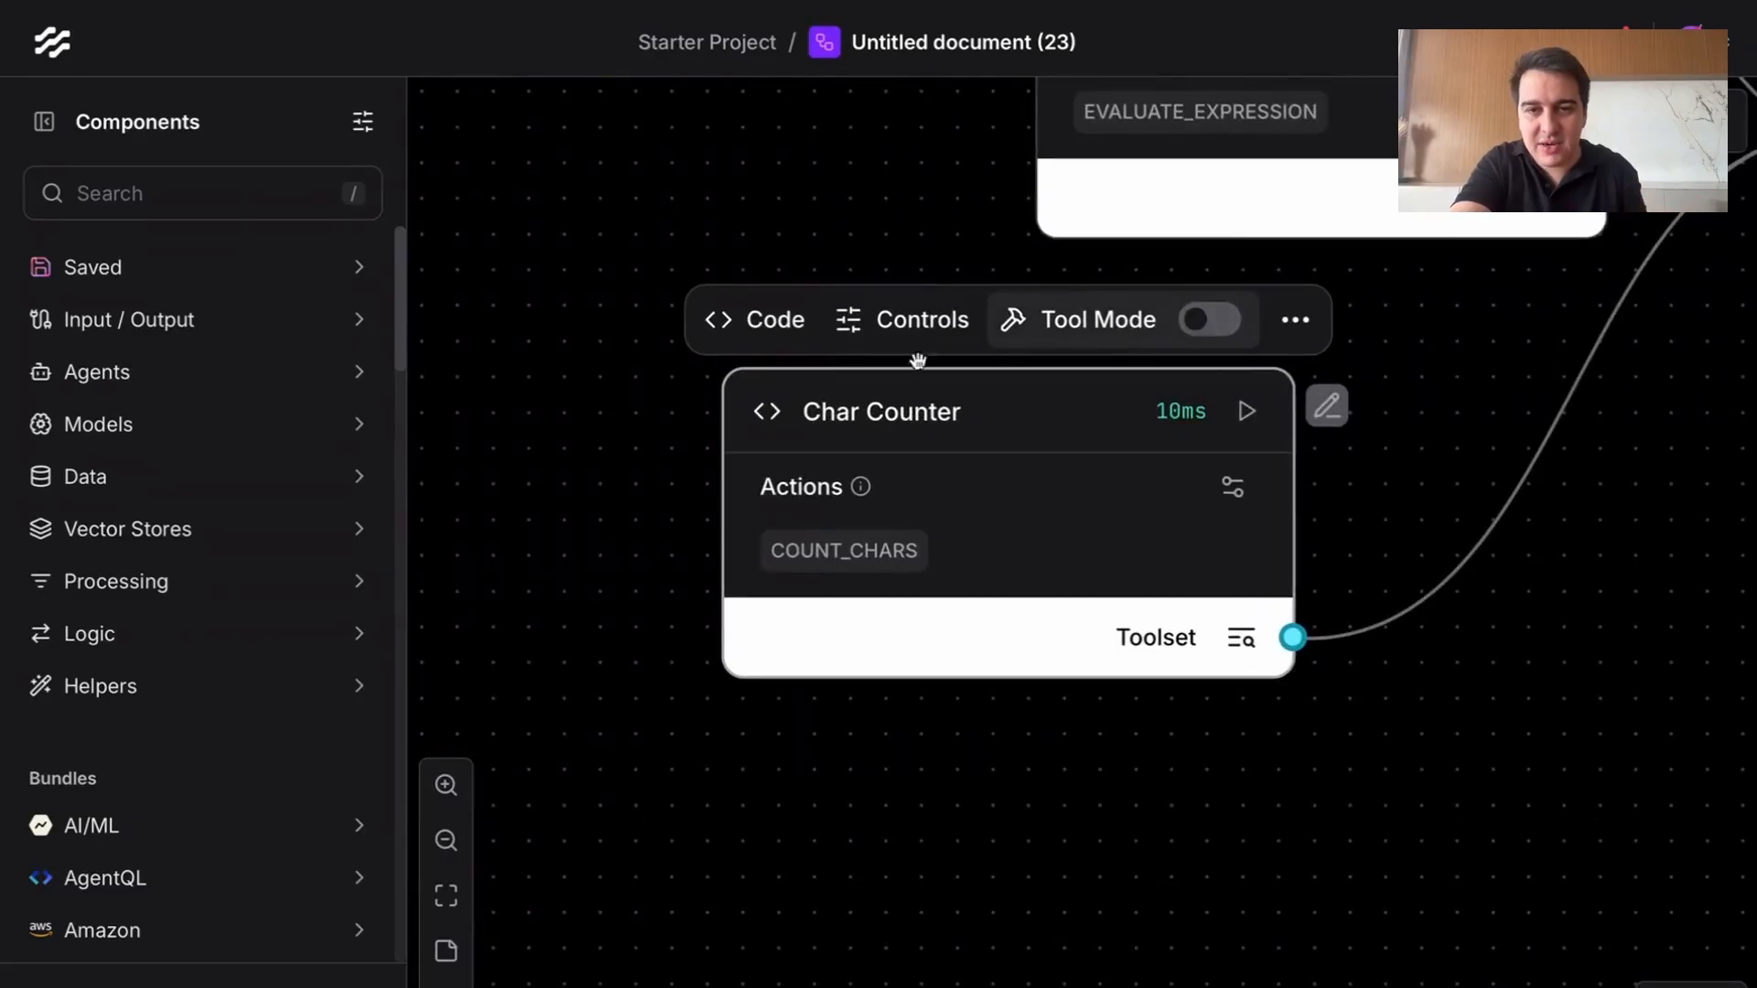
click(1295, 319)
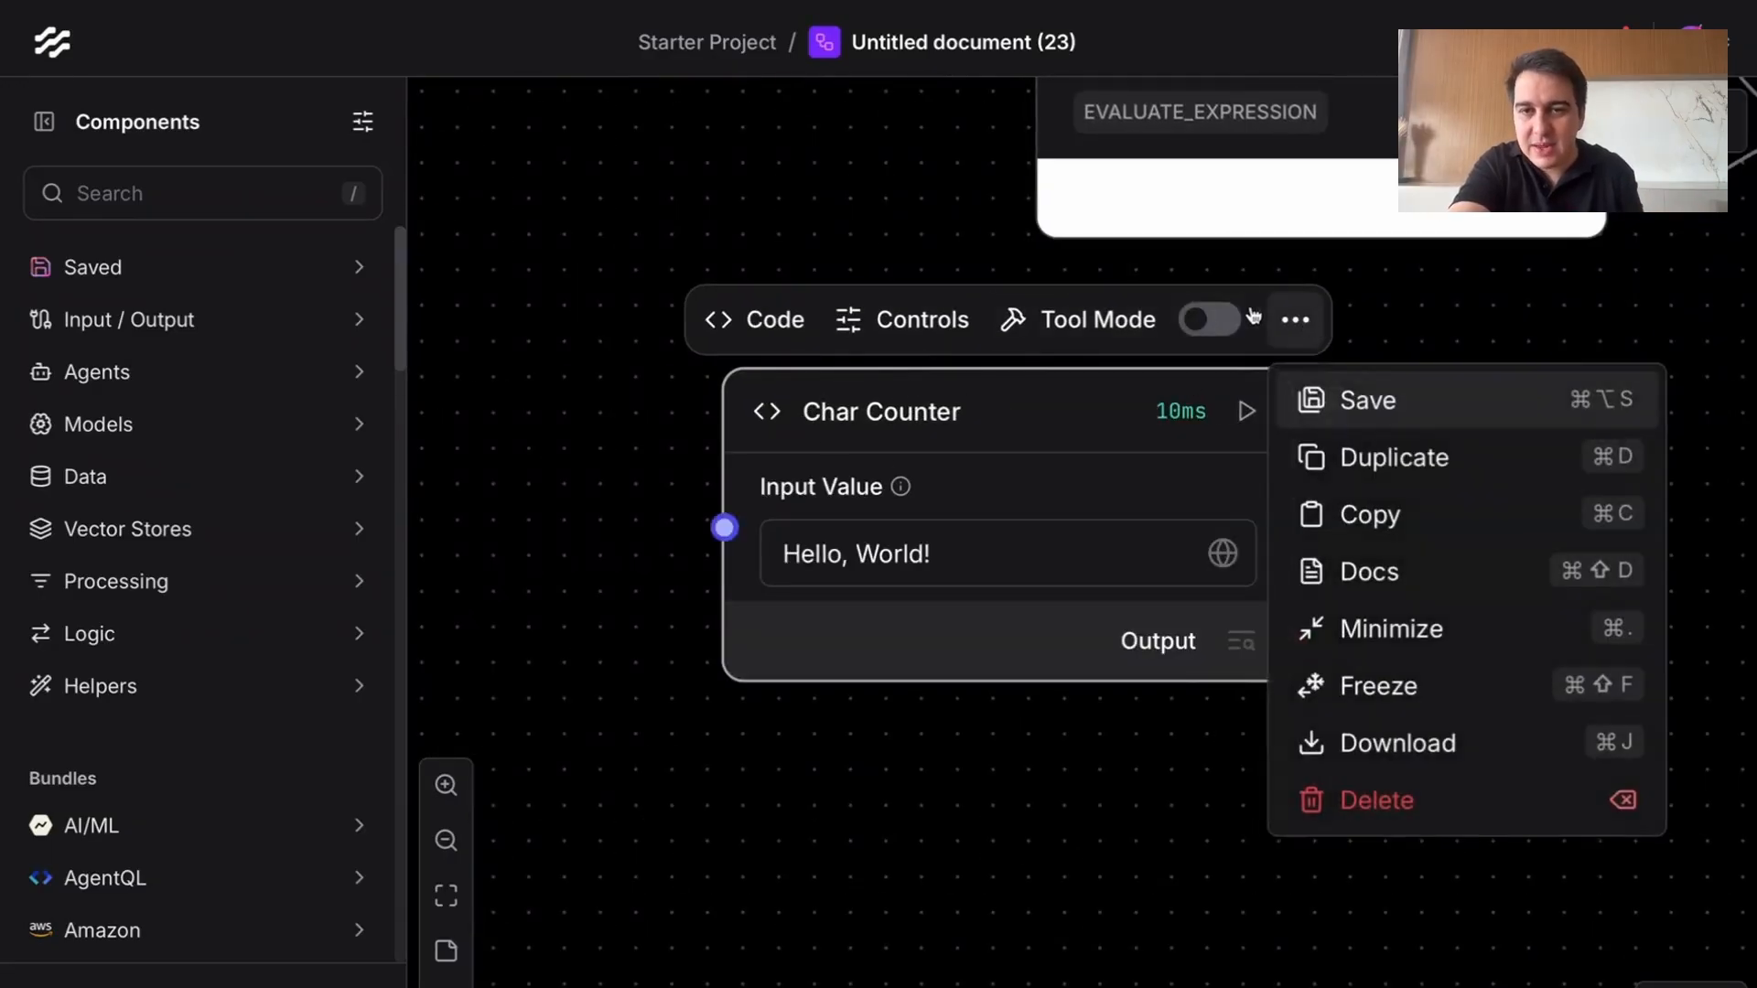
click(1382, 413)
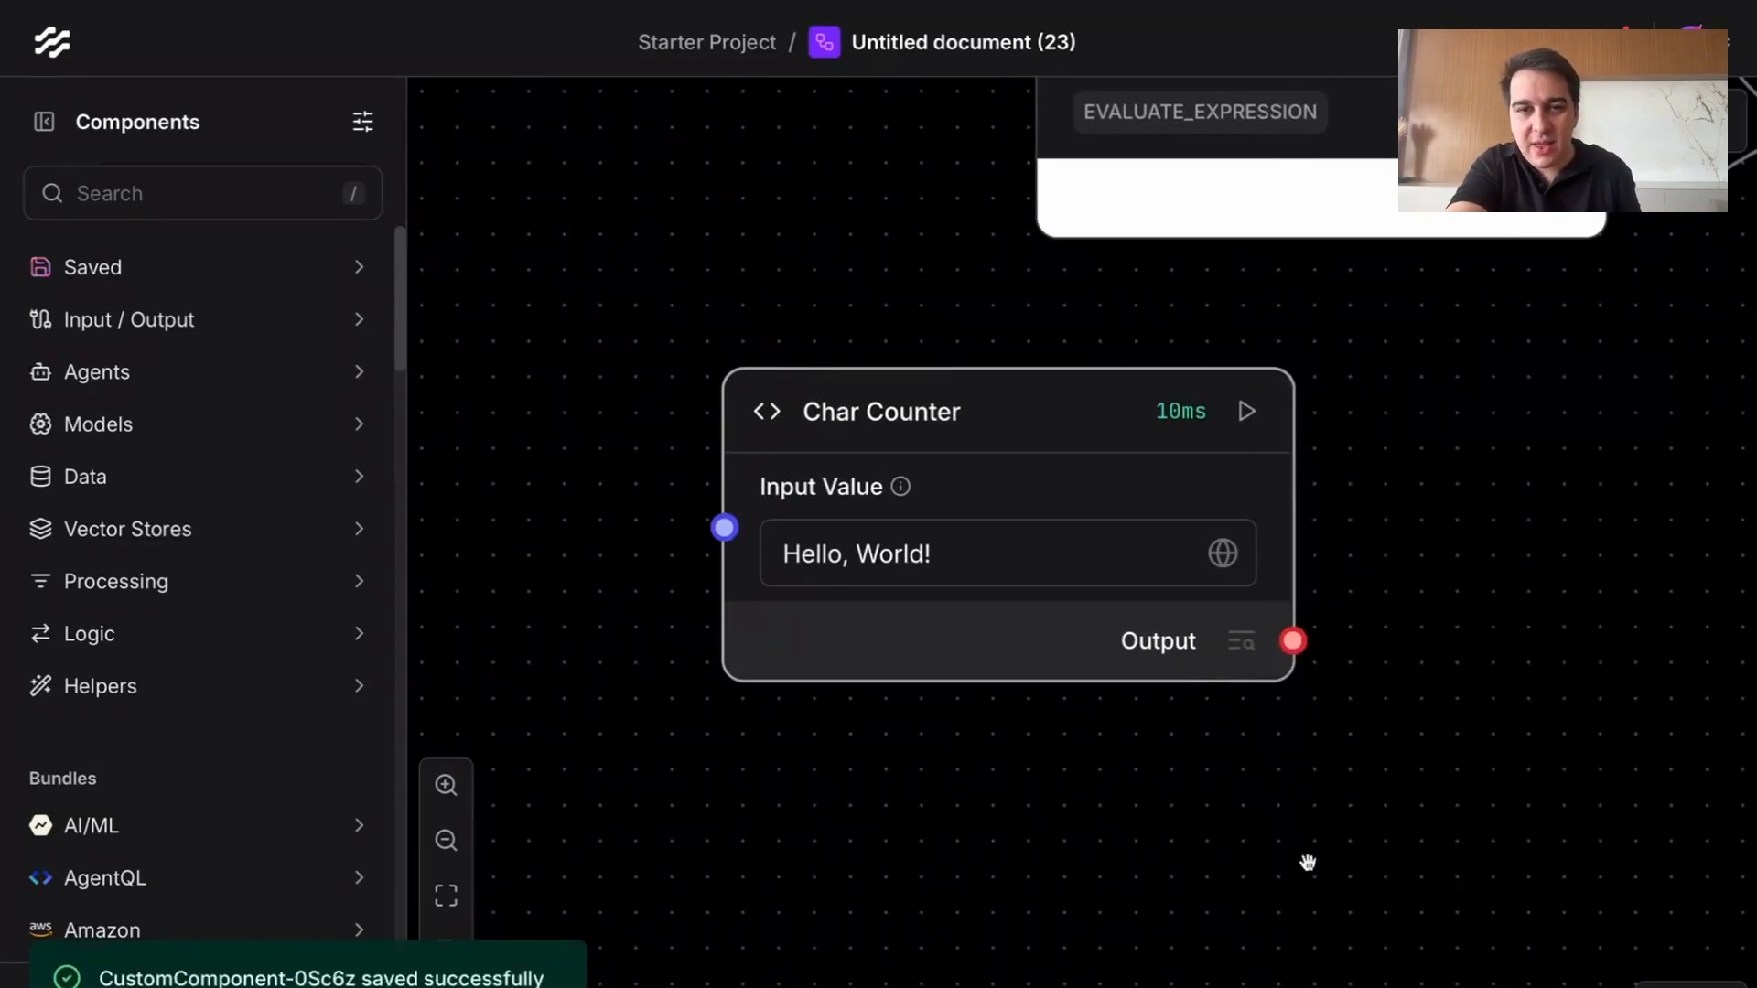
click(243, 272)
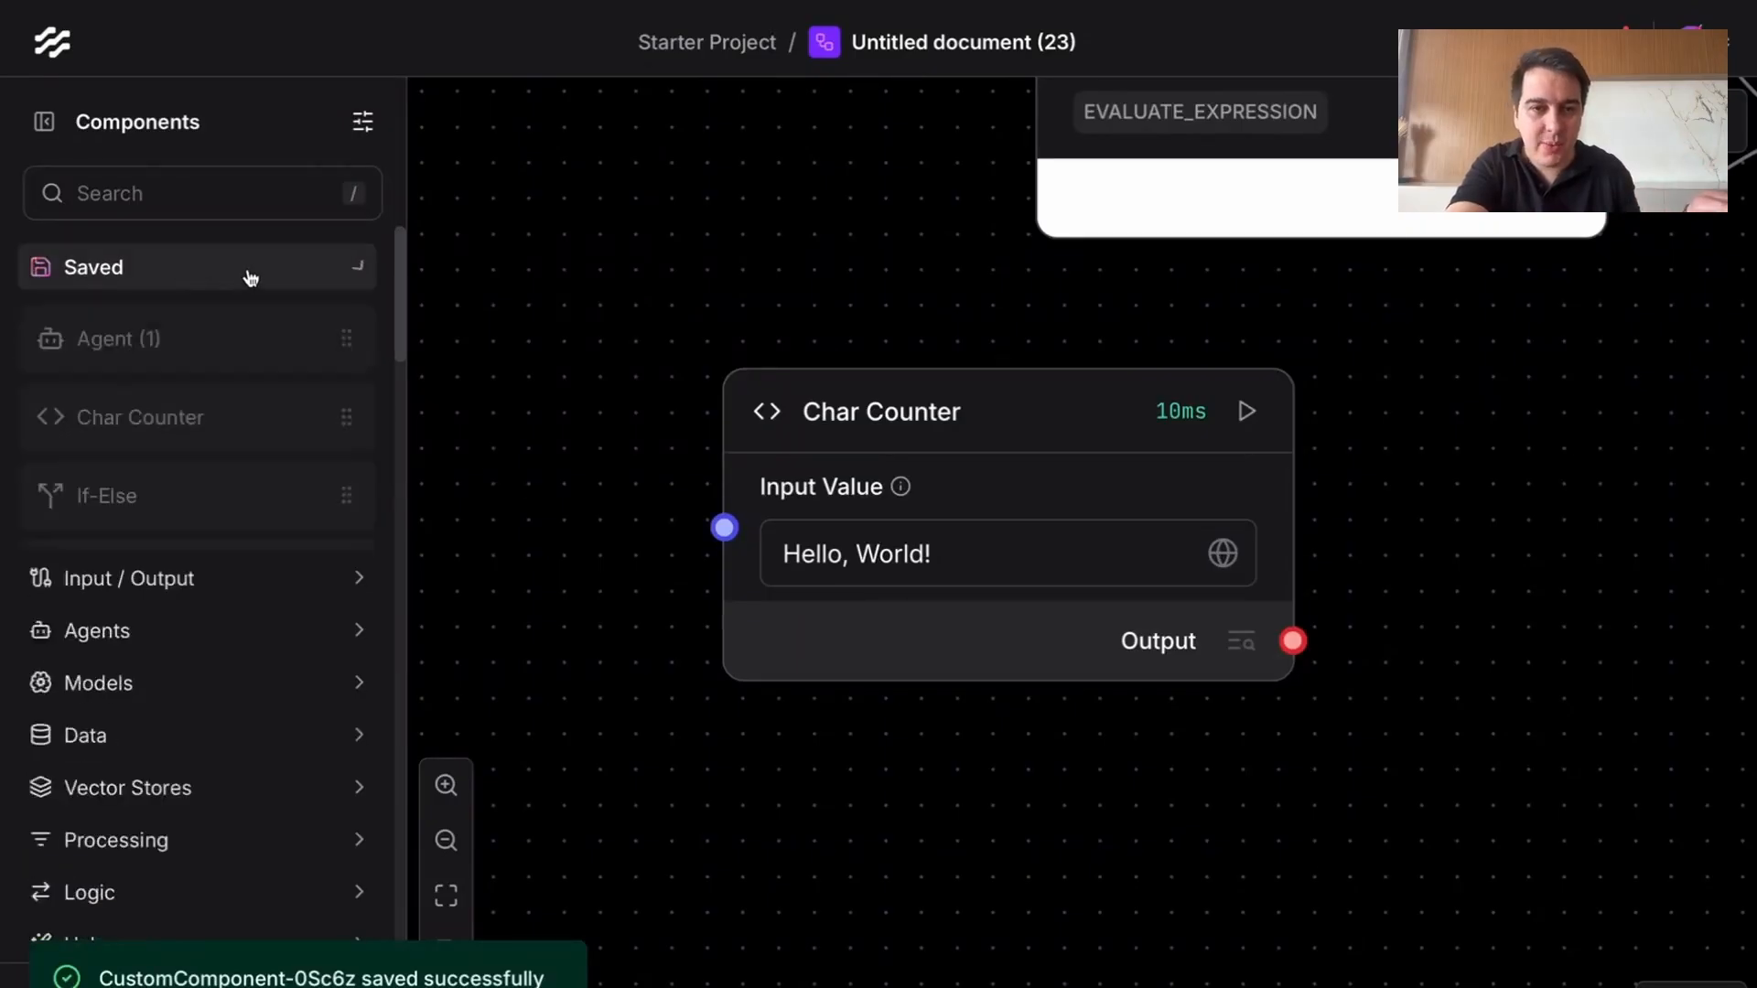
scroll(216, 384, down, 1)
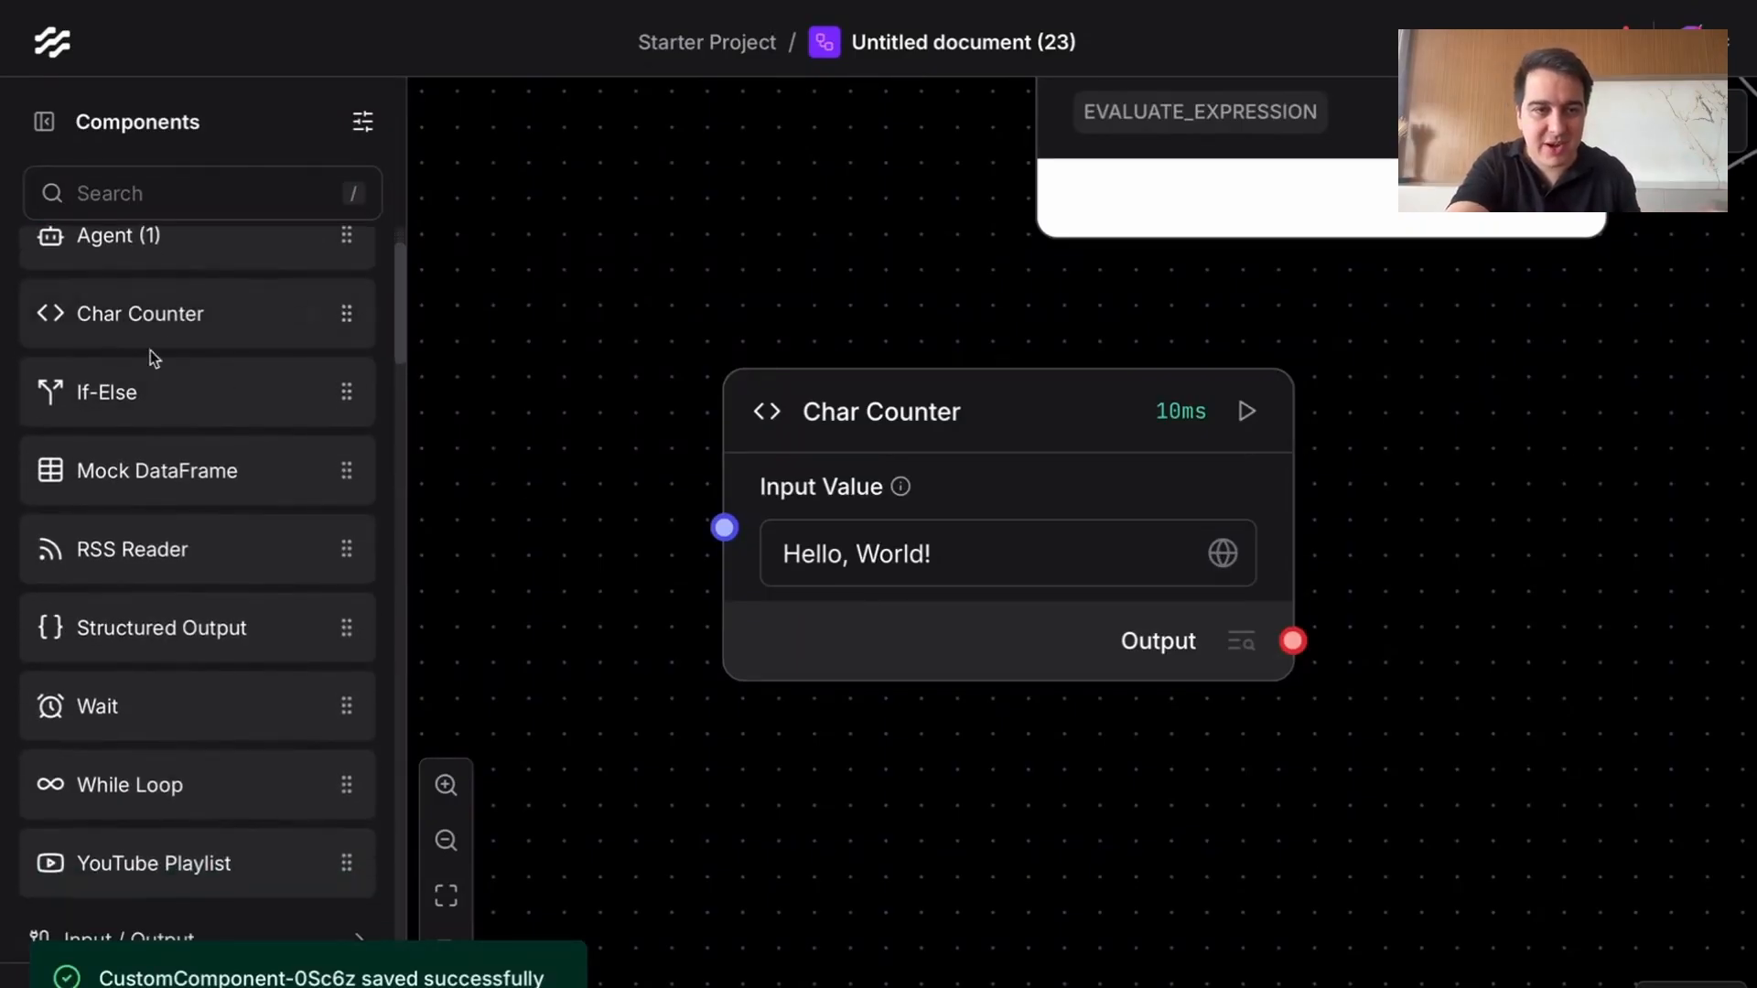
Step: Move the Char Counter component slightly down, away from the Calculator, and select it
click(1081, 397)
scroll(1080, 397, down, 5)
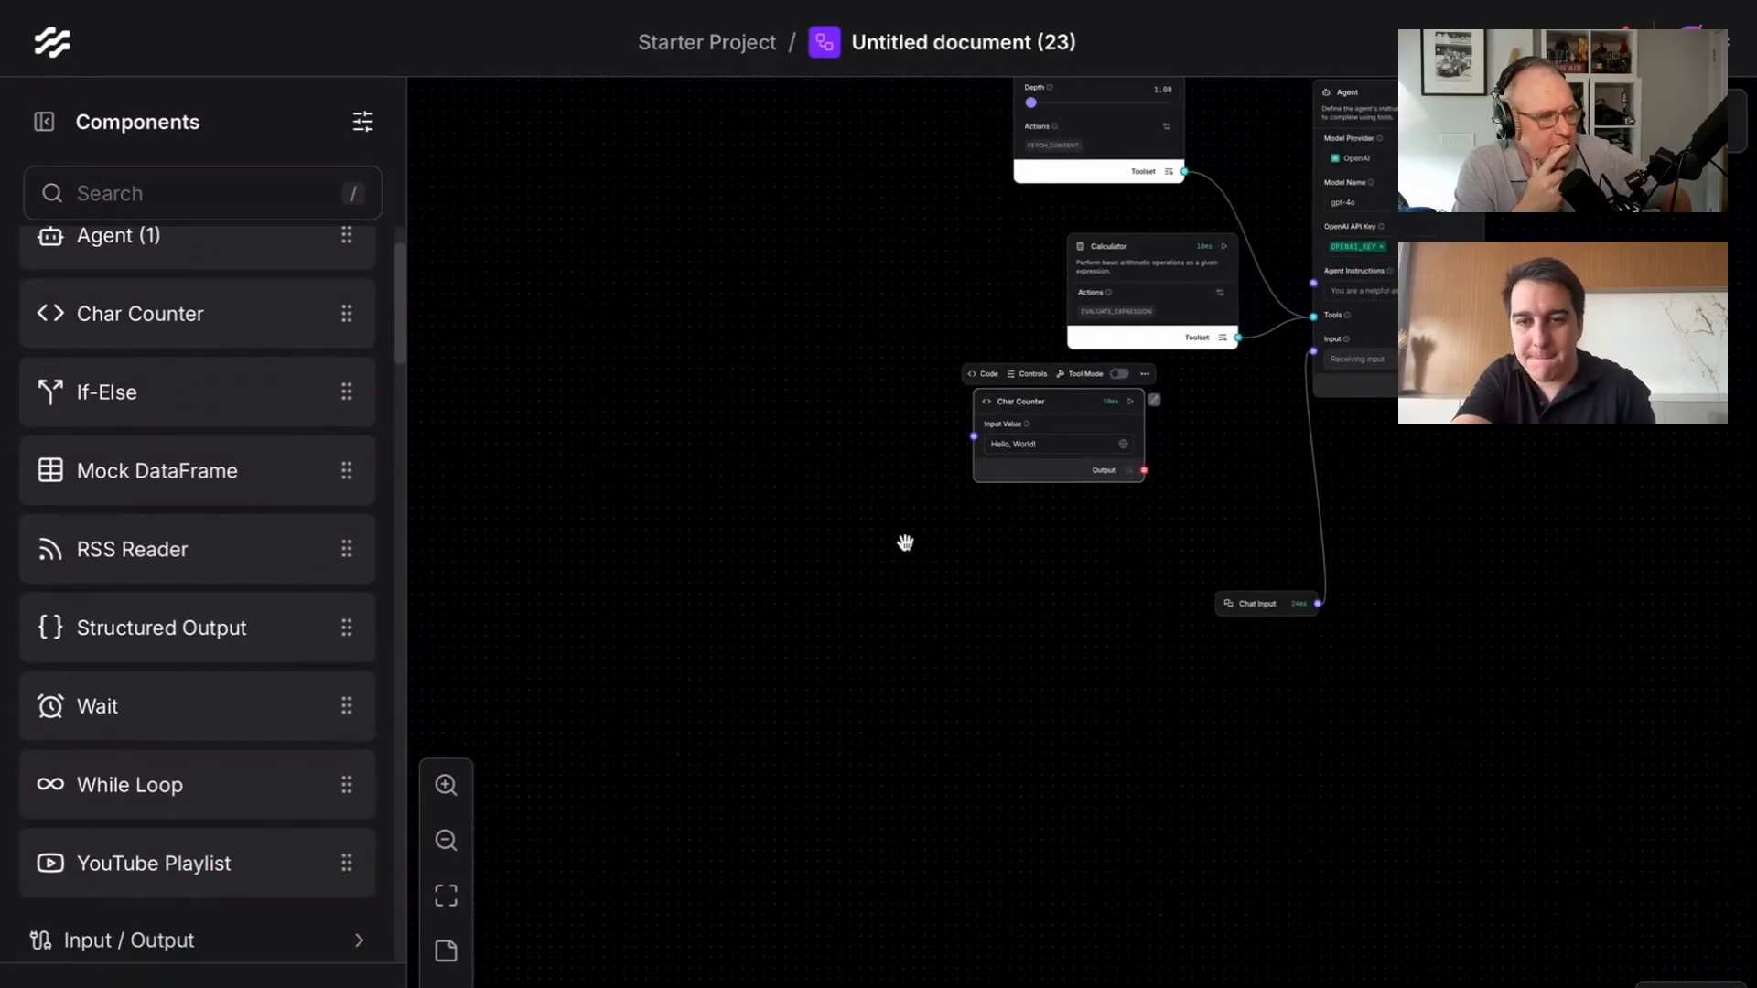
drag(905, 541, 982, 629)
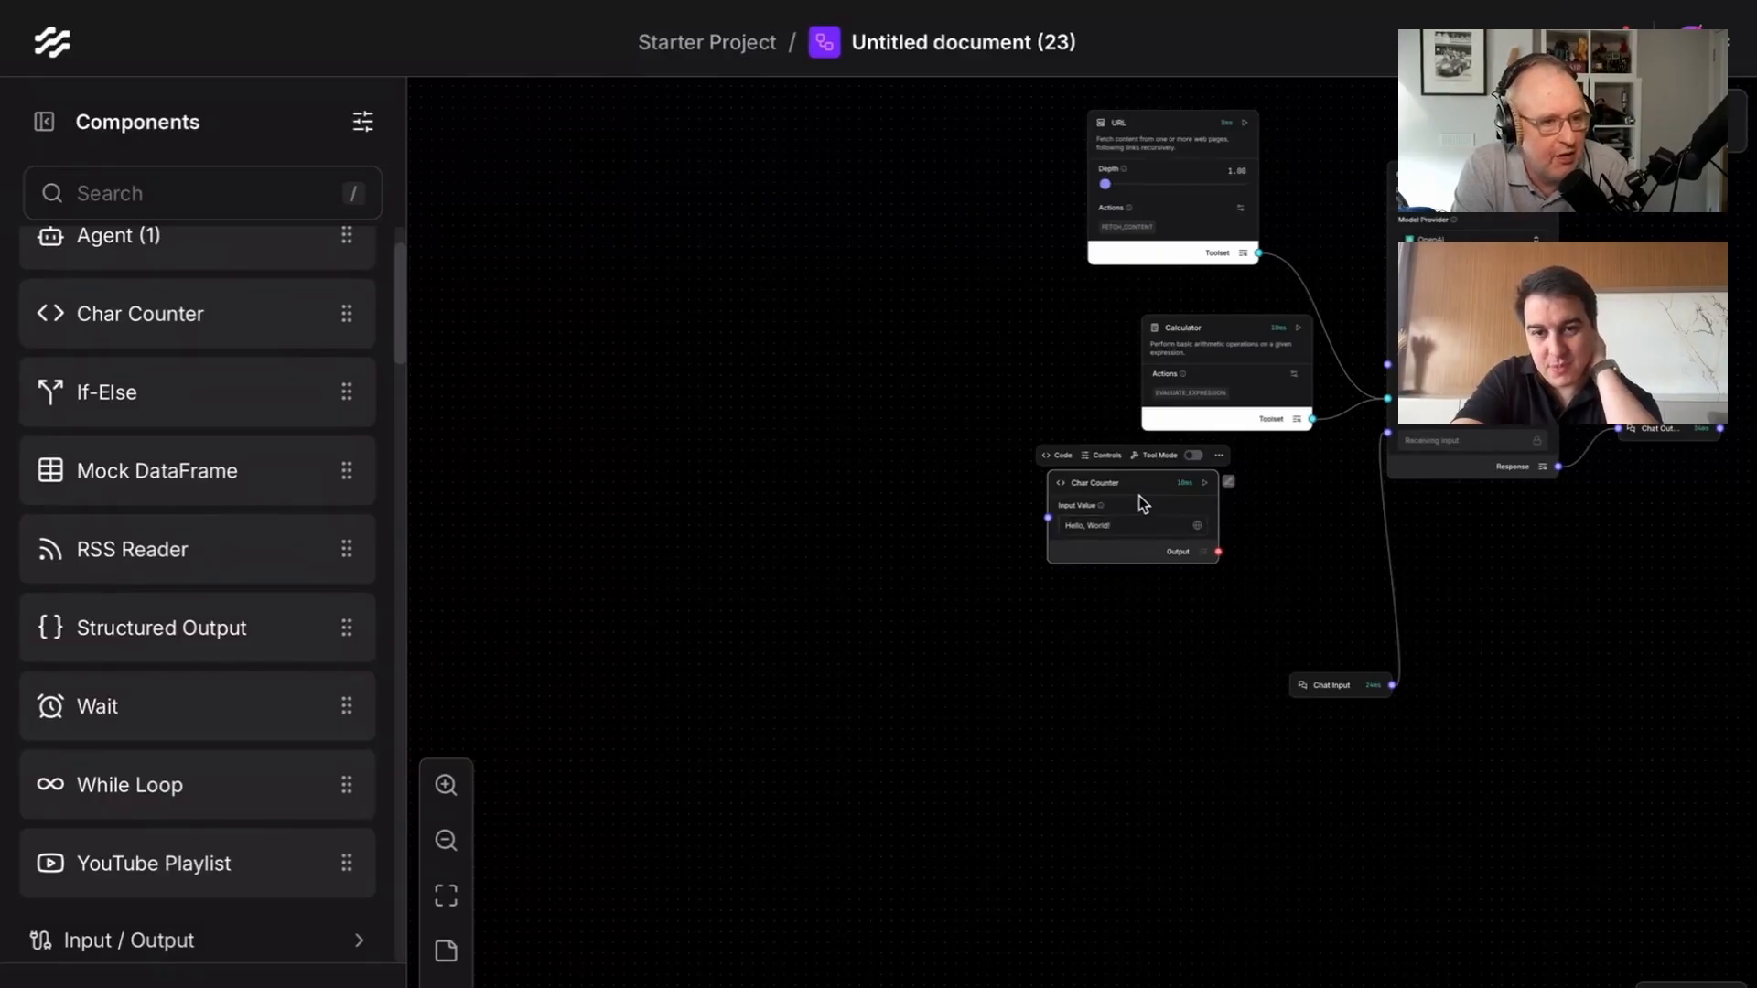
drag(1137, 483, 1139, 510)
click(1008, 606)
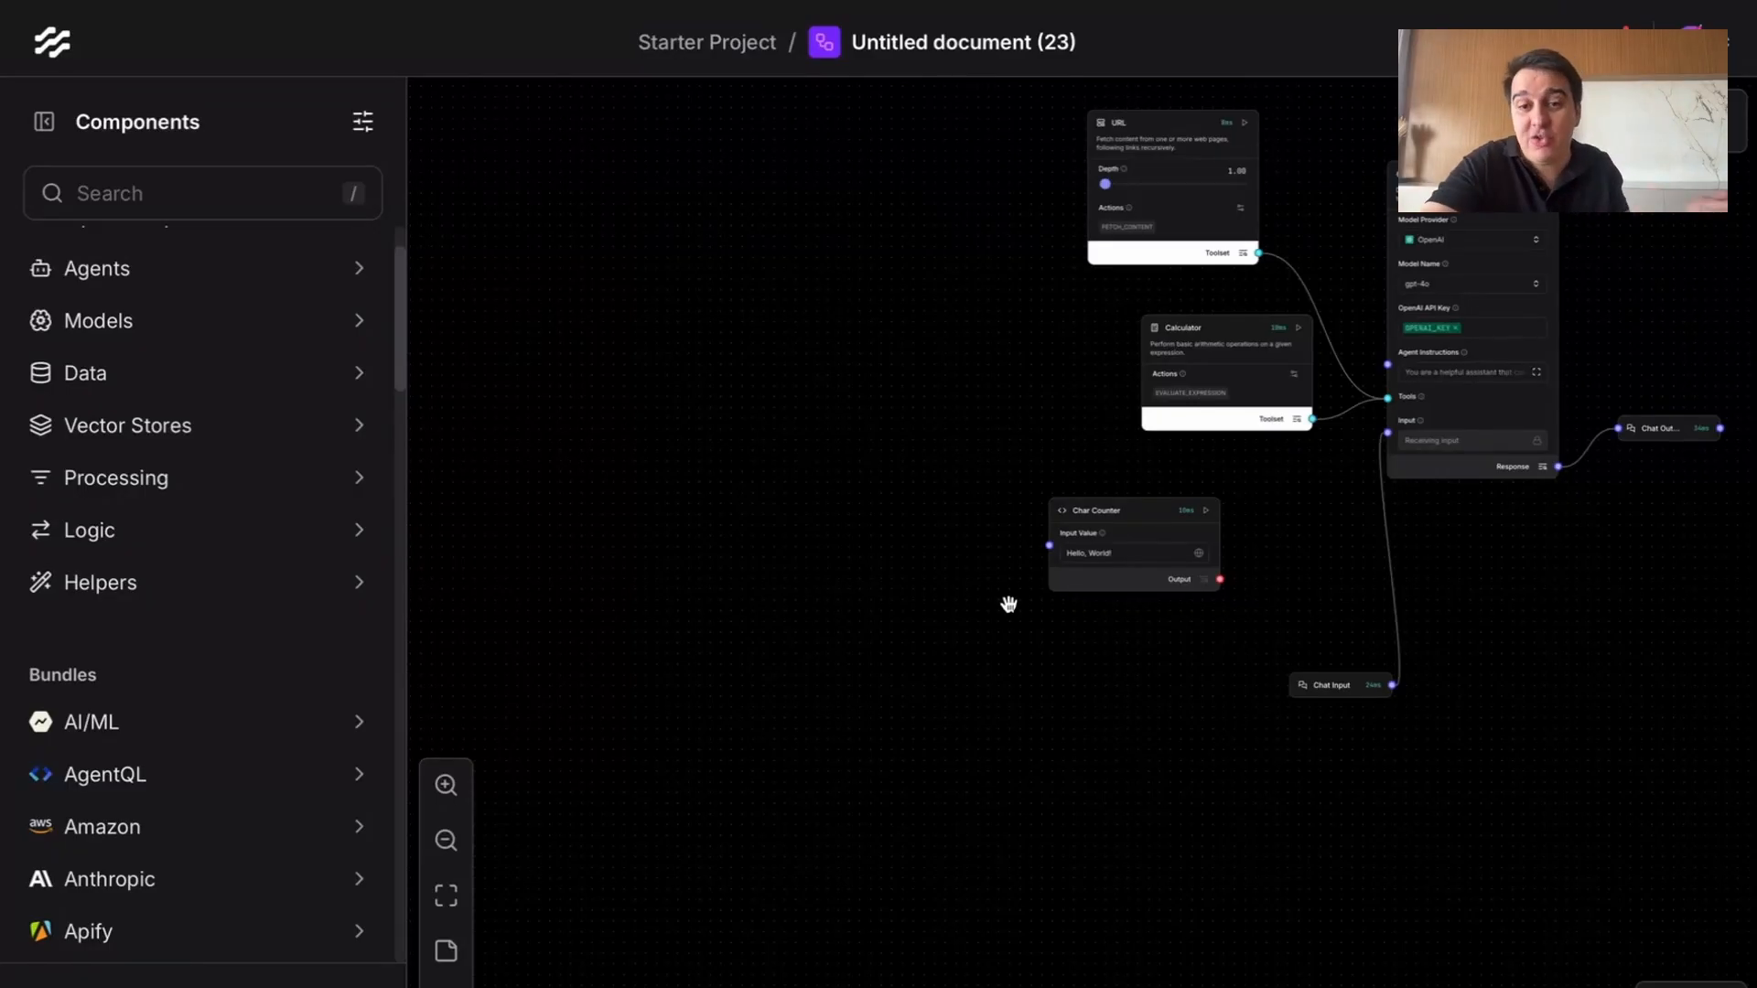
scroll(1008, 604, up, 1)
click(1195, 508)
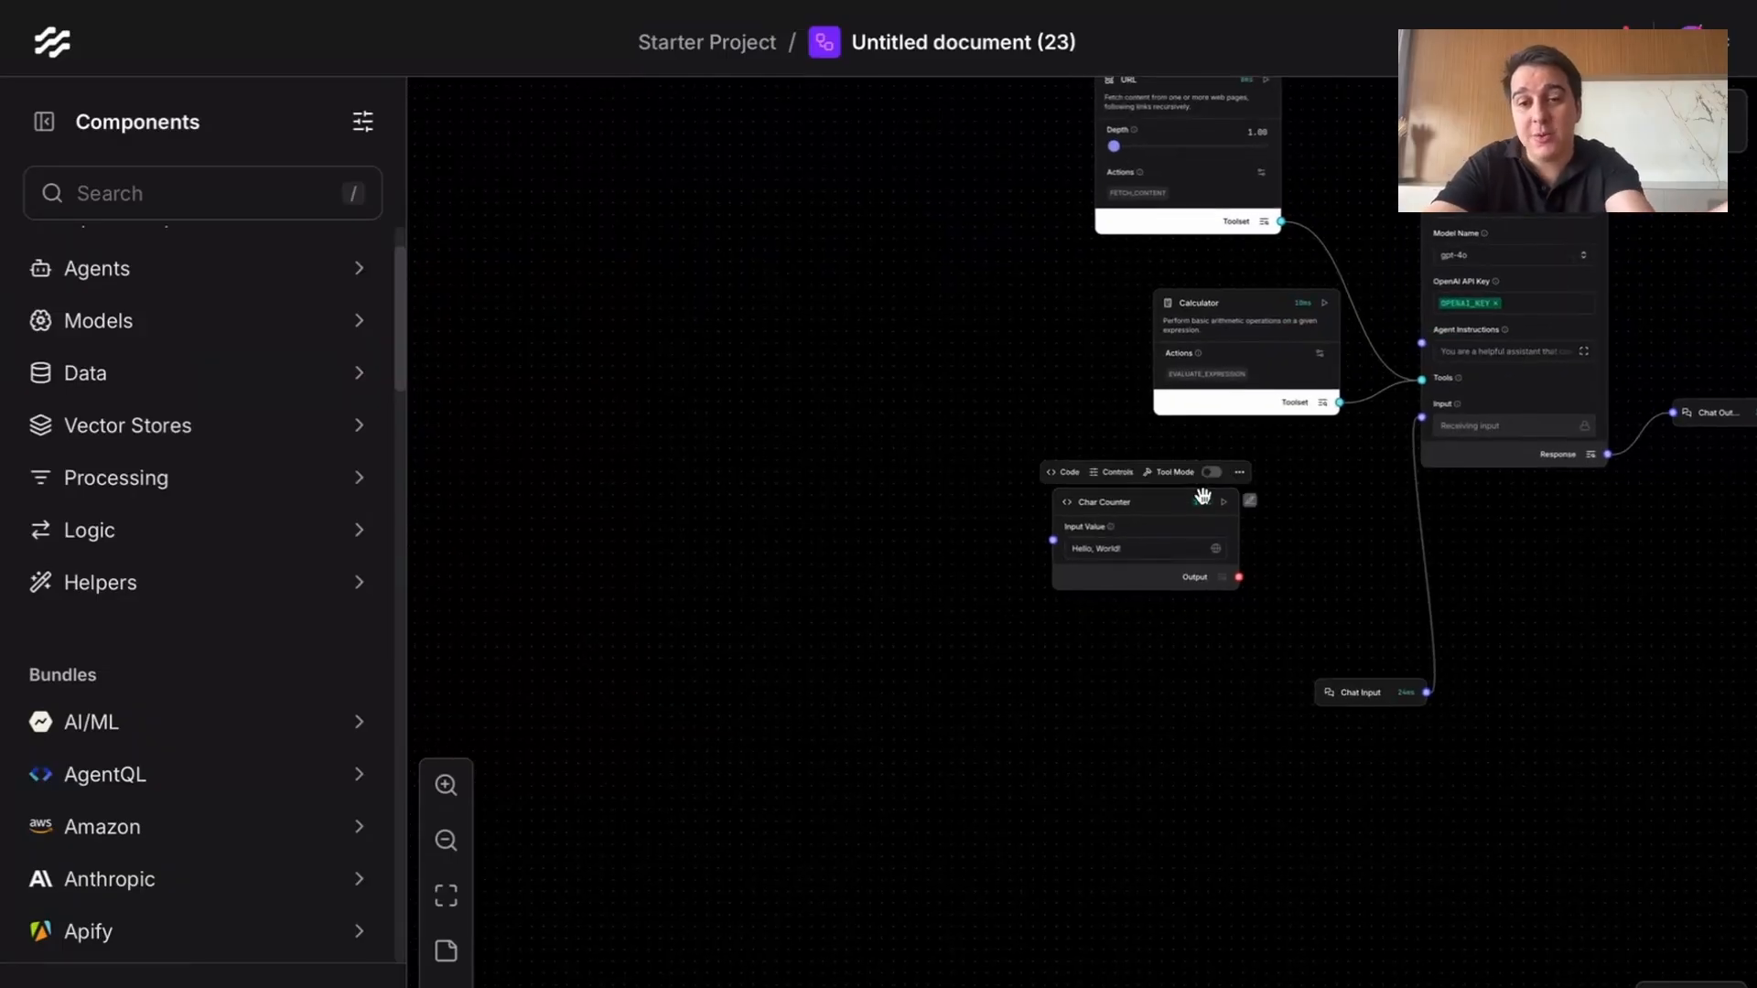
Step: Open the Agent's instructions in the full text editor, read the system prompt, and close the editor without changes
click(1065, 474)
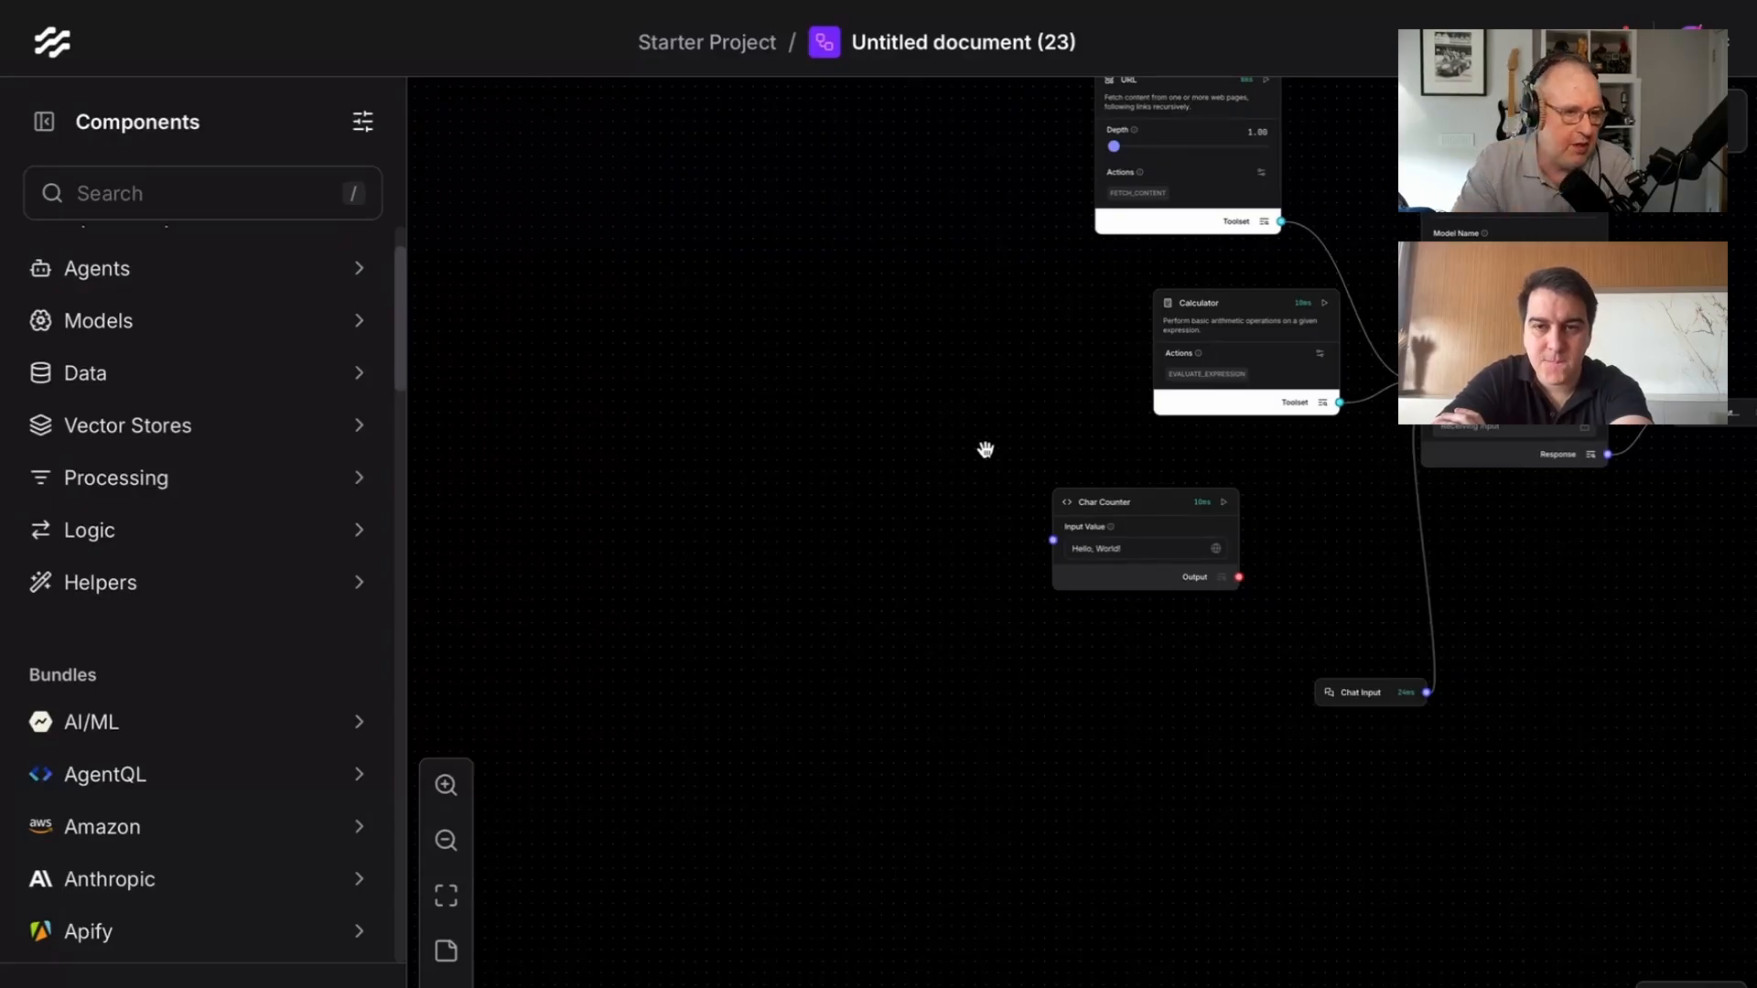
drag(997, 353, 498, 519)
scroll(1023, 587, up, 5)
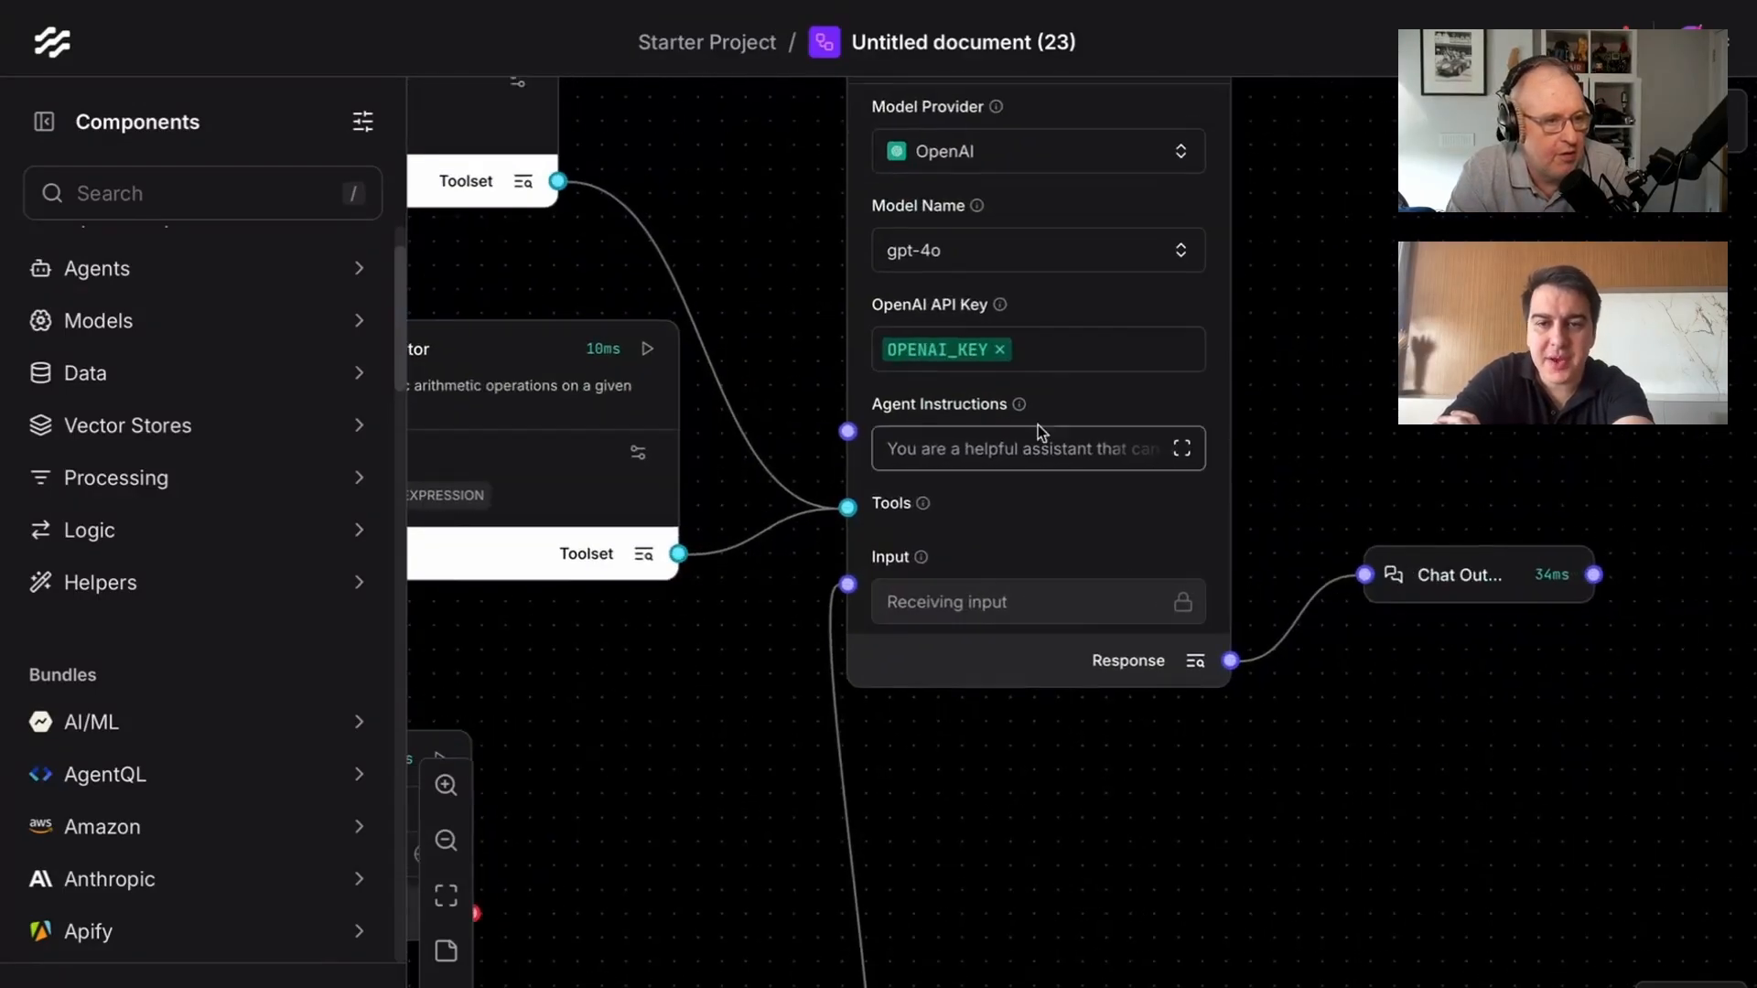
click(1181, 449)
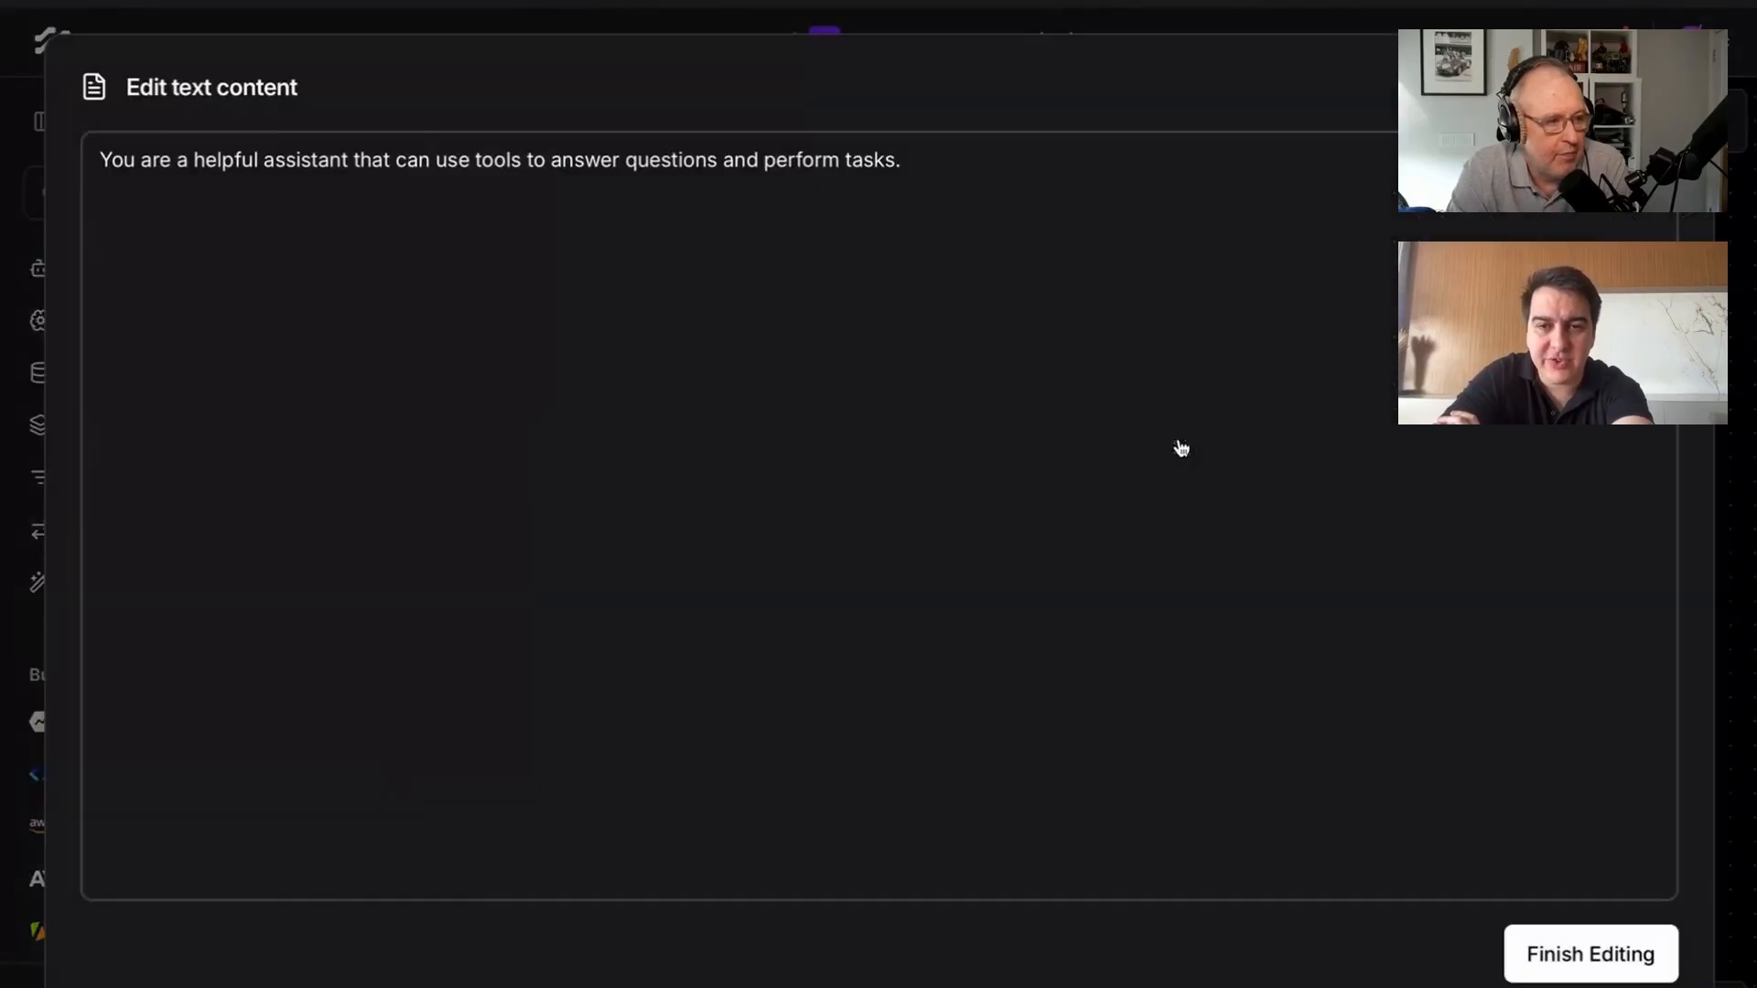
drag(998, 165, 11, 165)
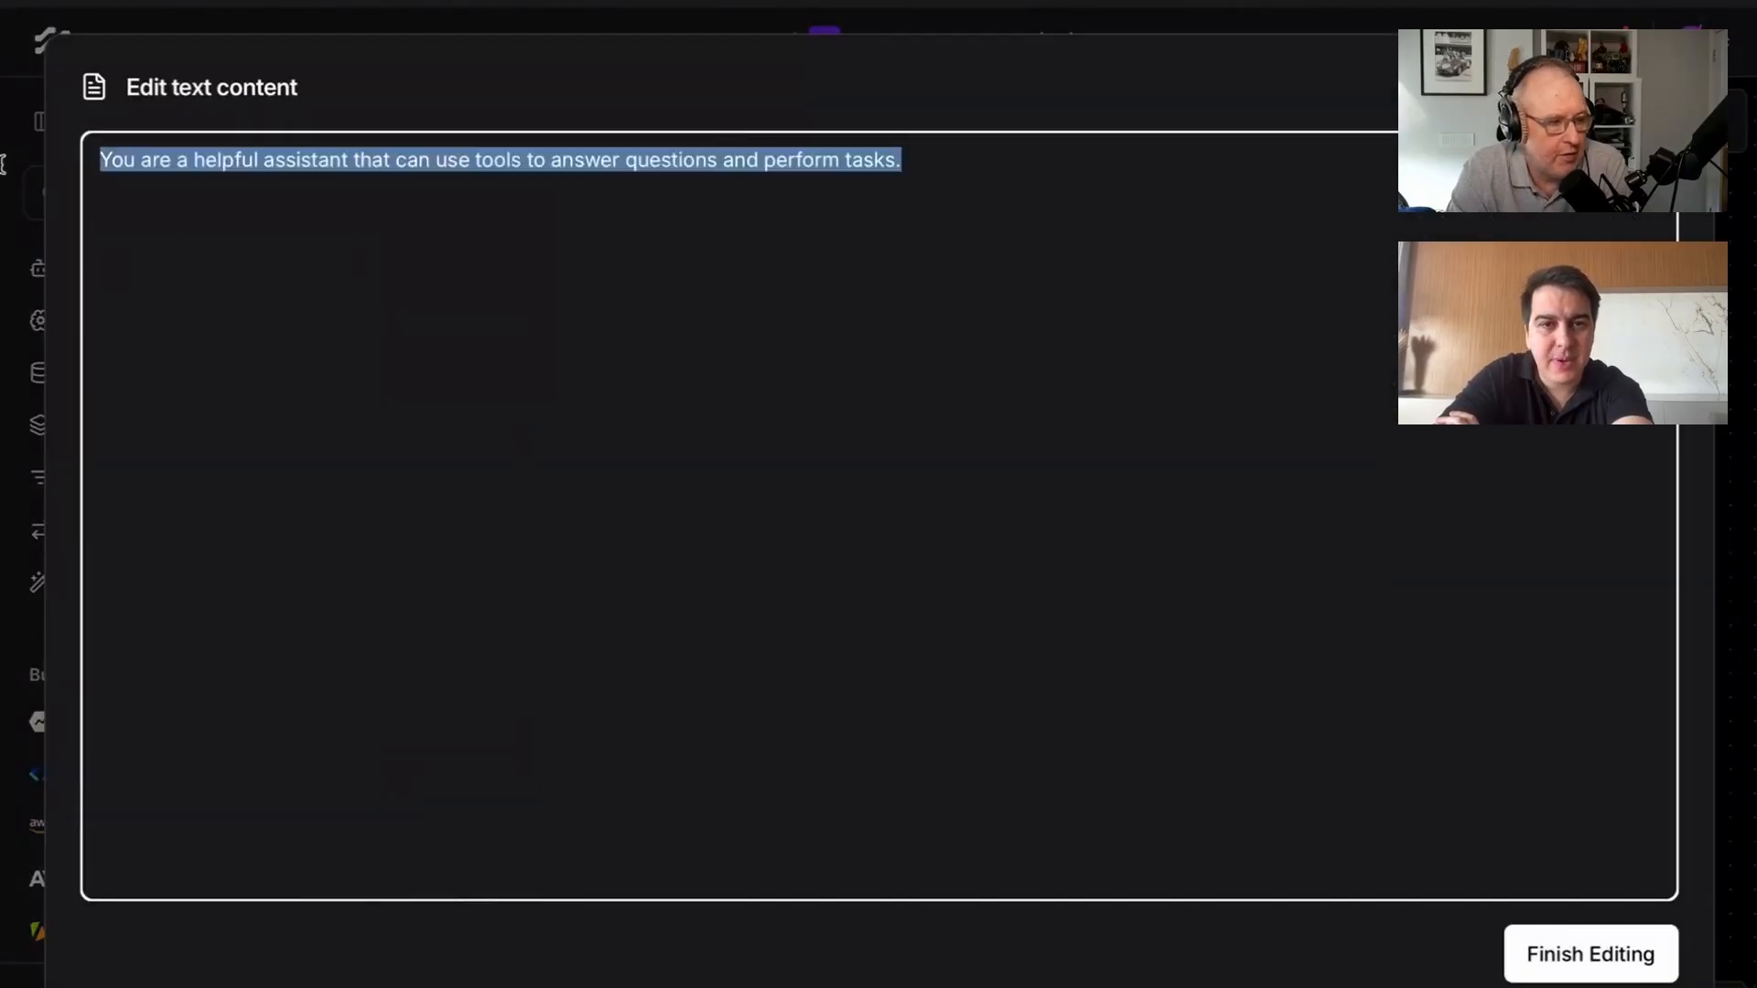
click(294, 229)
drag(924, 163, 246, 164)
key(Escape)
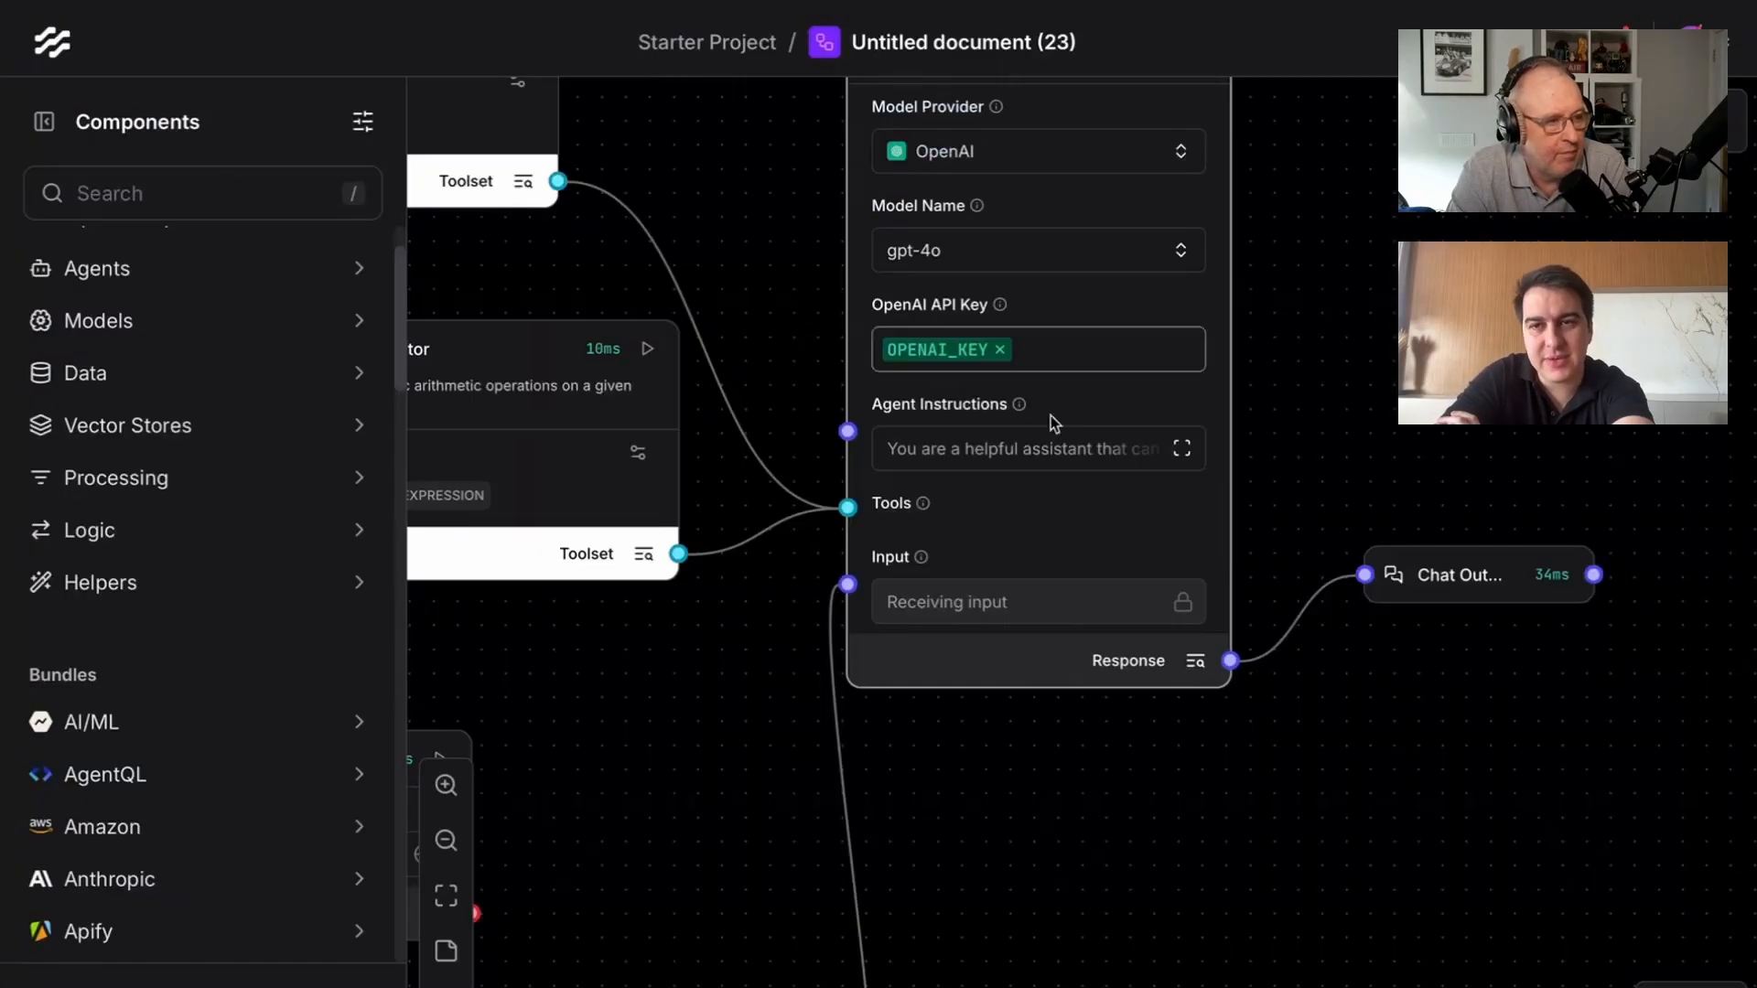
Step: Search the components for "mc" and add MCP Tools to an empty area of the canvas beside the URL component
scroll(905, 464, down, 3)
drag(723, 637, 1043, 612)
scroll(1022, 592, down, 3)
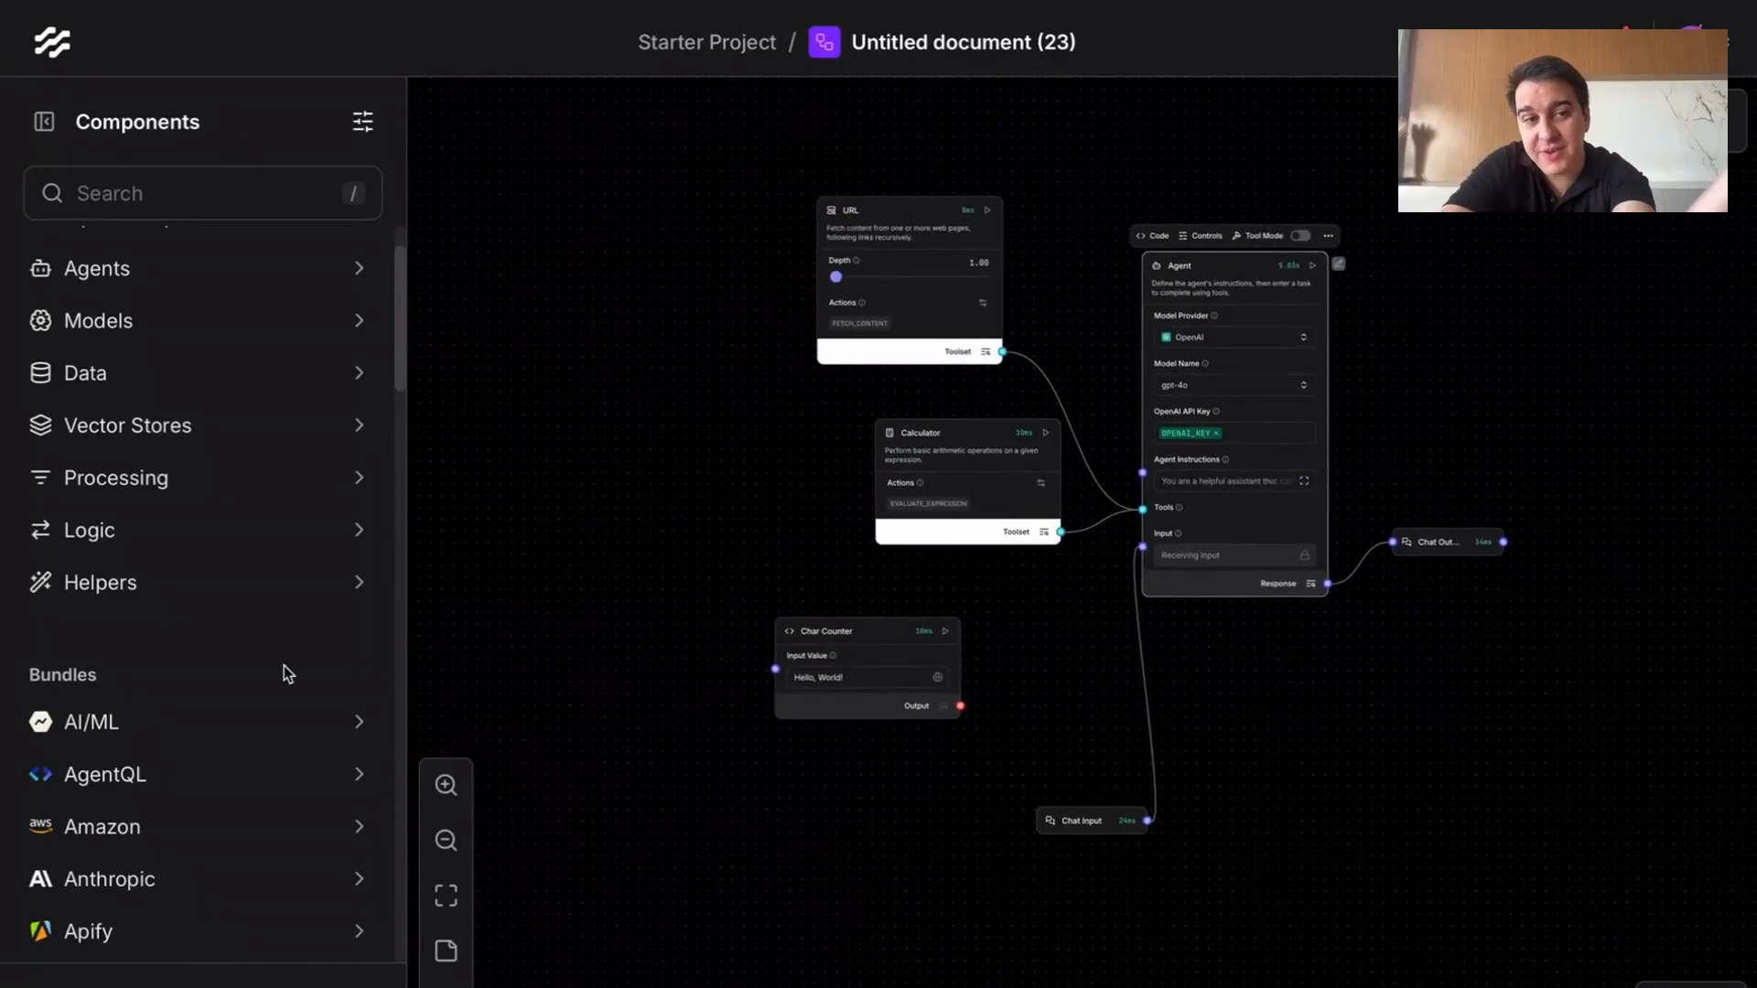
click(249, 200)
text(mco)
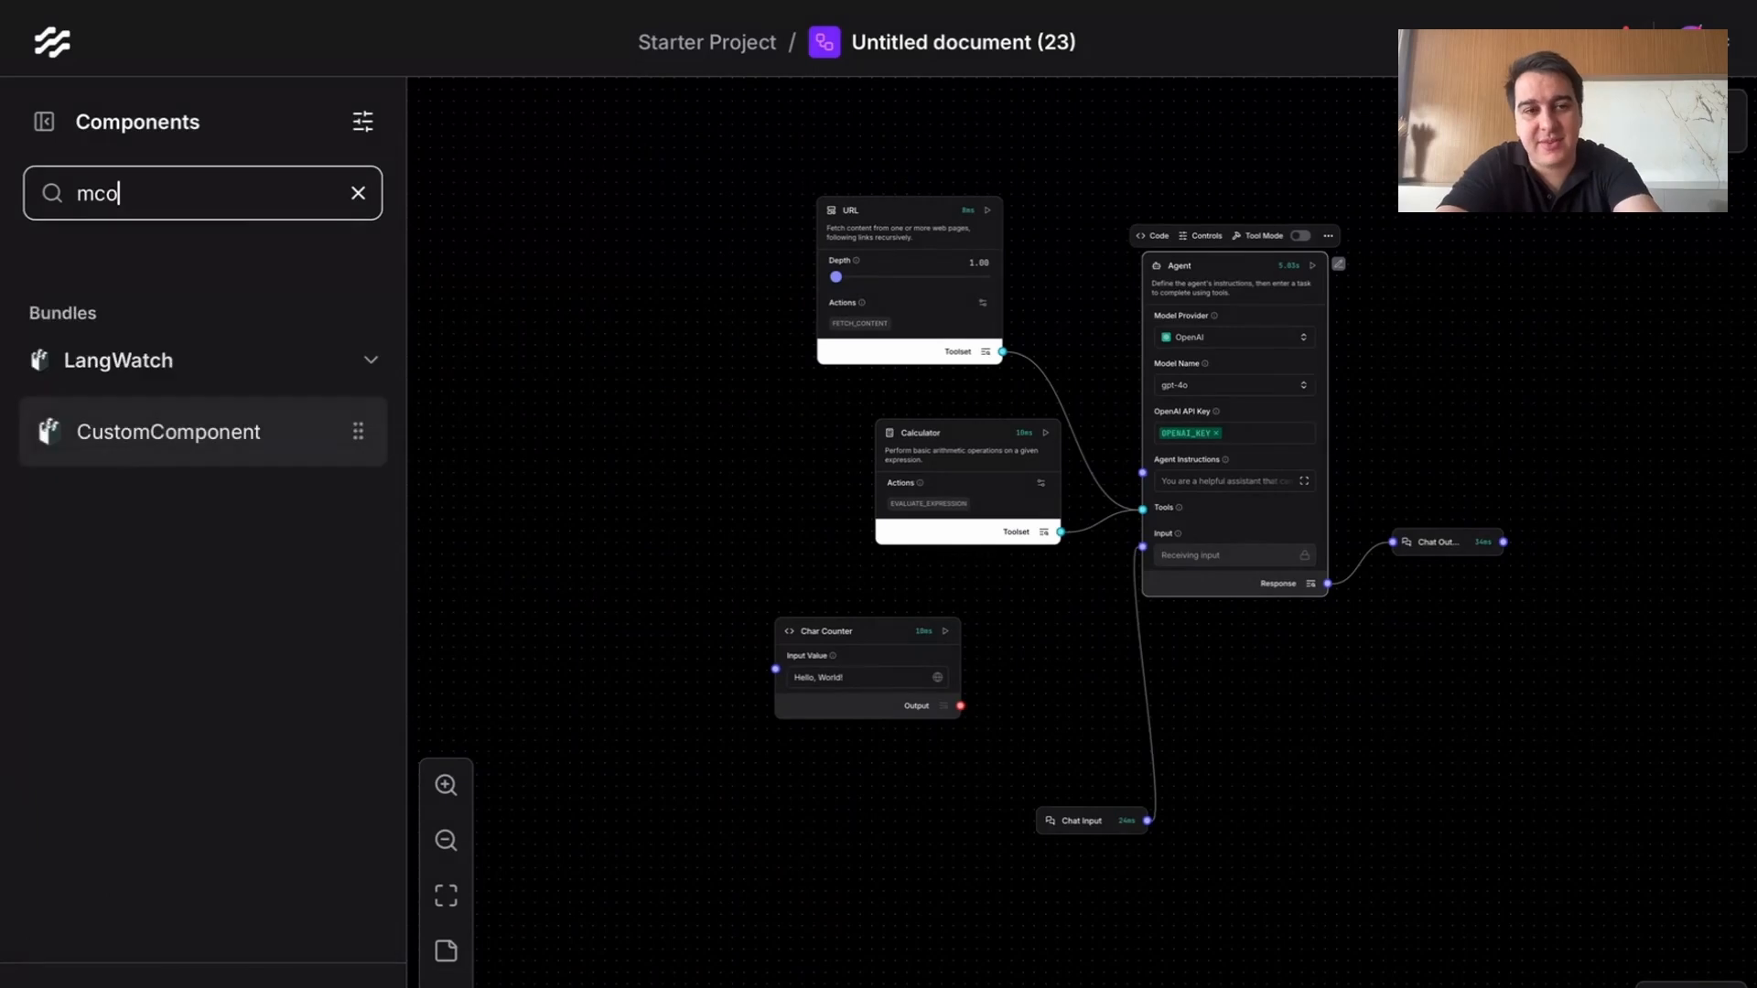
key(BackSpace)
drag(199, 352, 489, 336)
drag(492, 240, 710, 210)
scroll(684, 275, up, 4)
scroll(685, 275, up, 2)
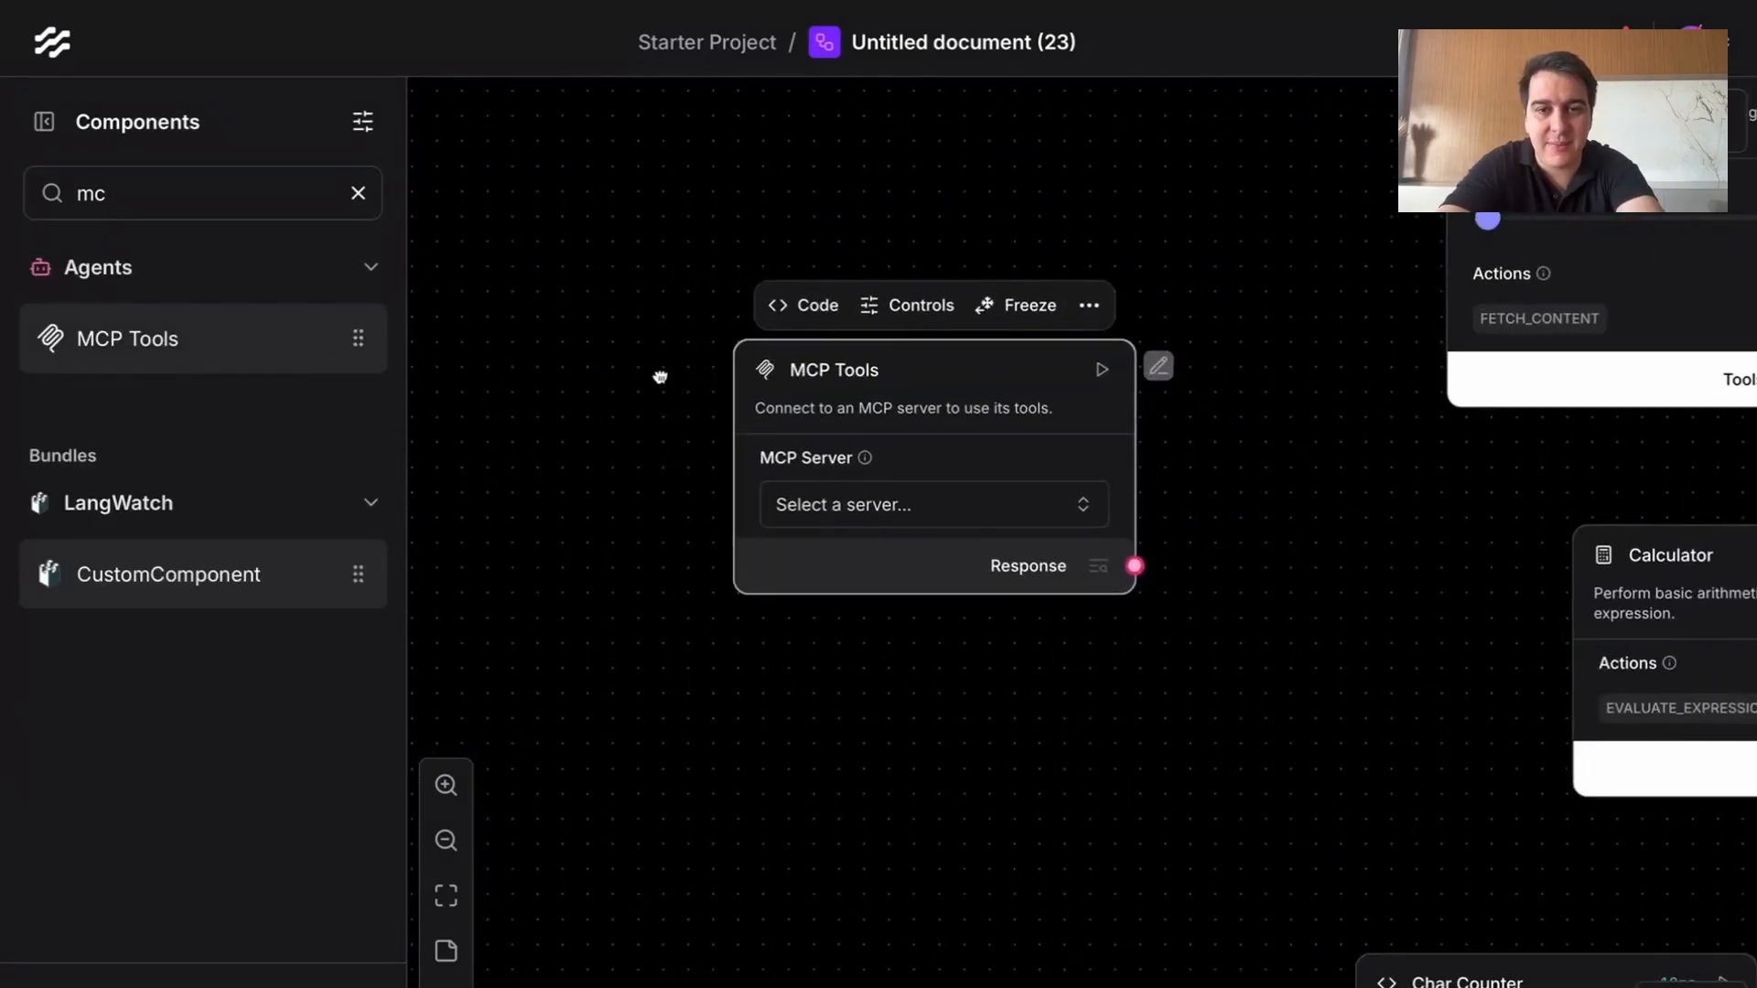
drag(659, 376, 693, 375)
scroll(718, 479, up, 2)
drag(713, 480, 645, 543)
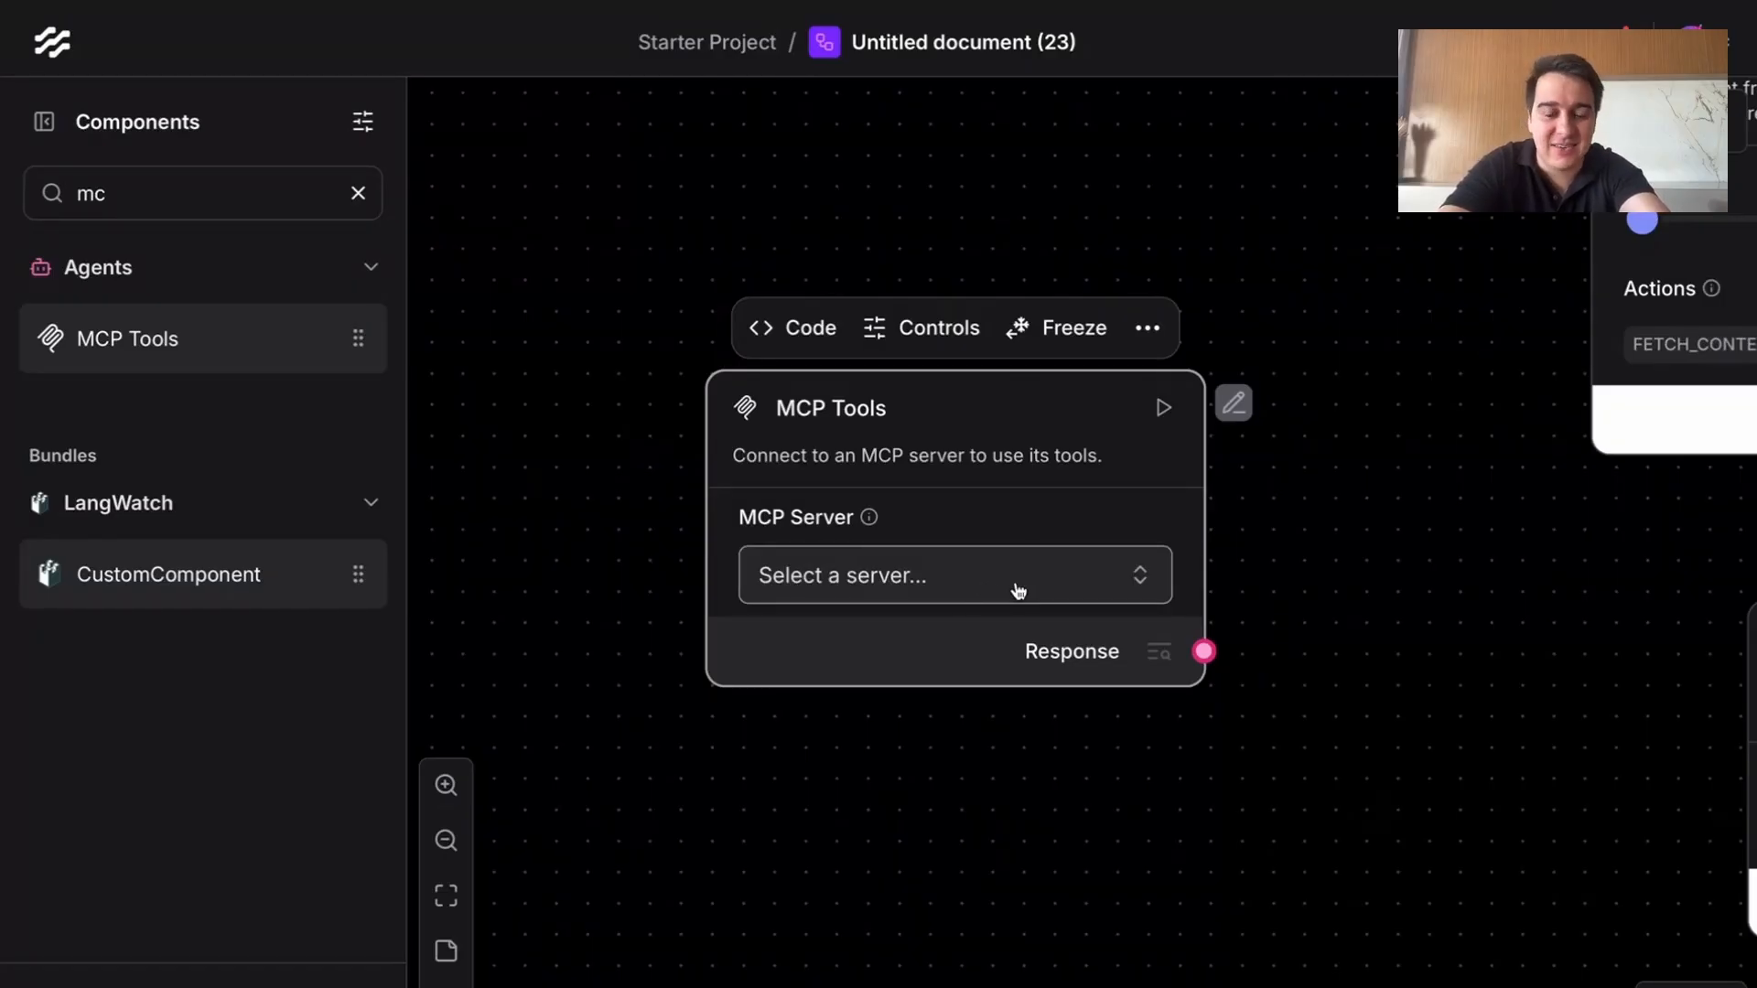
Step: Examine the MCP server list and the JSON and SSE forms for adding a server, and close them without adding one
click(1032, 582)
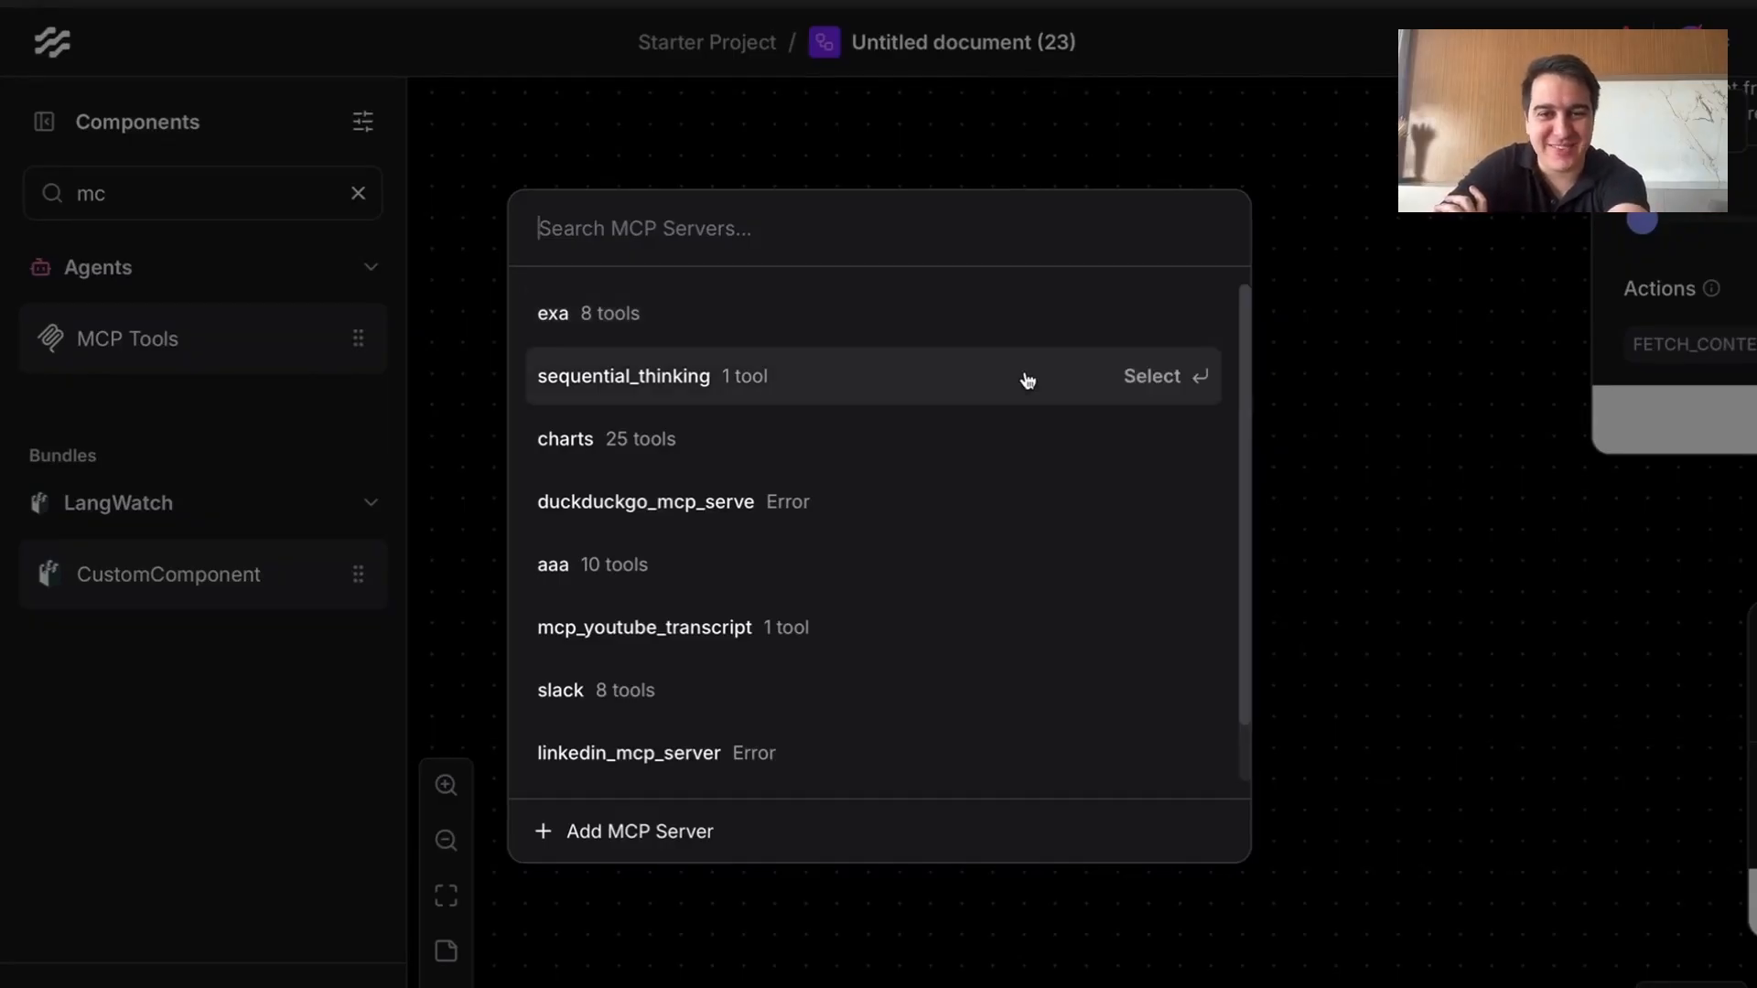
click(1417, 367)
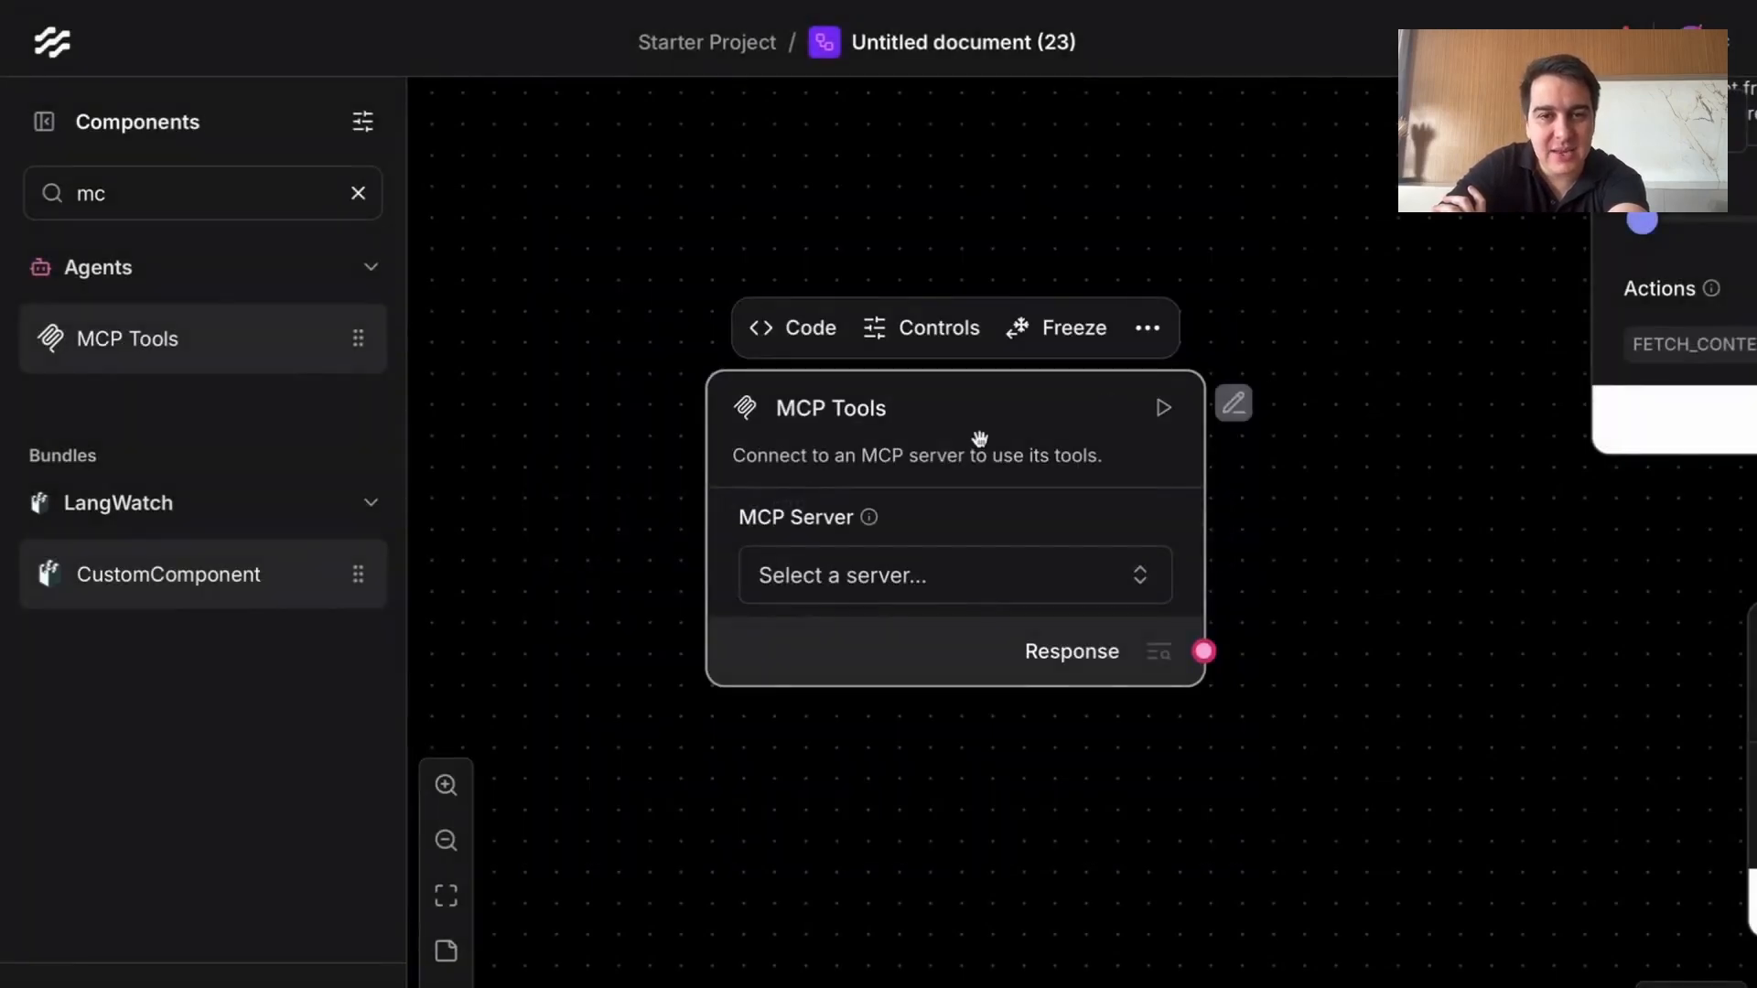
click(956, 544)
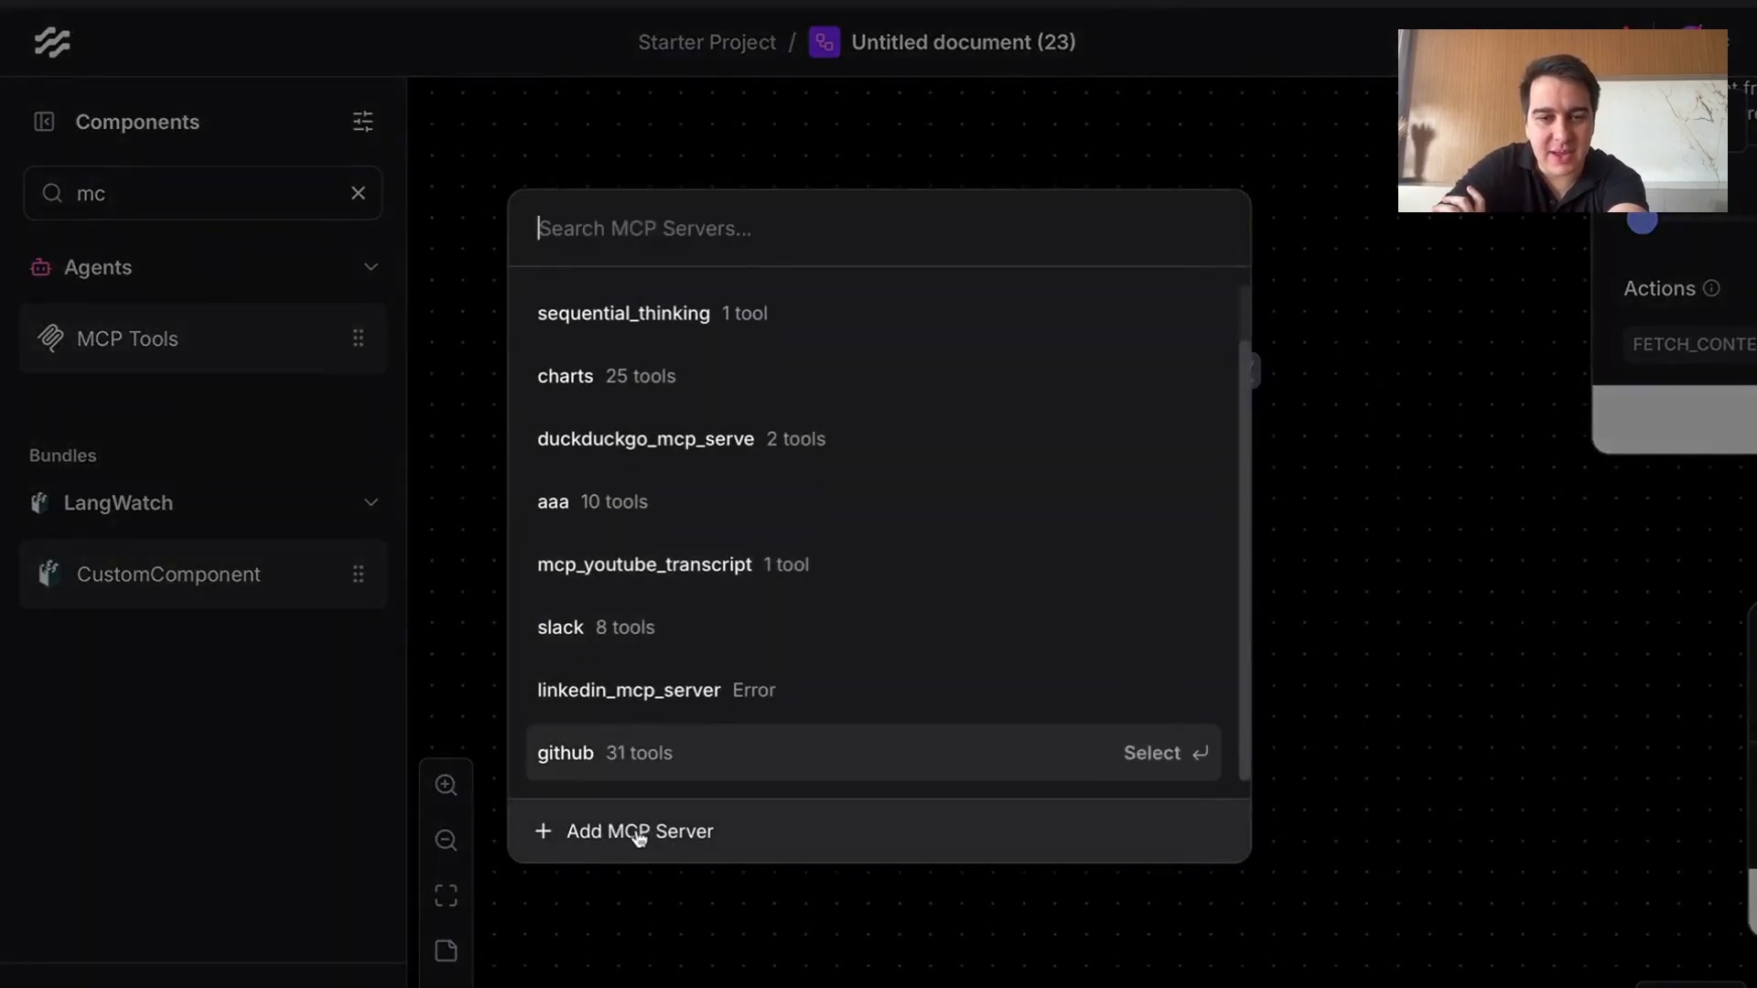
click(631, 830)
click(732, 512)
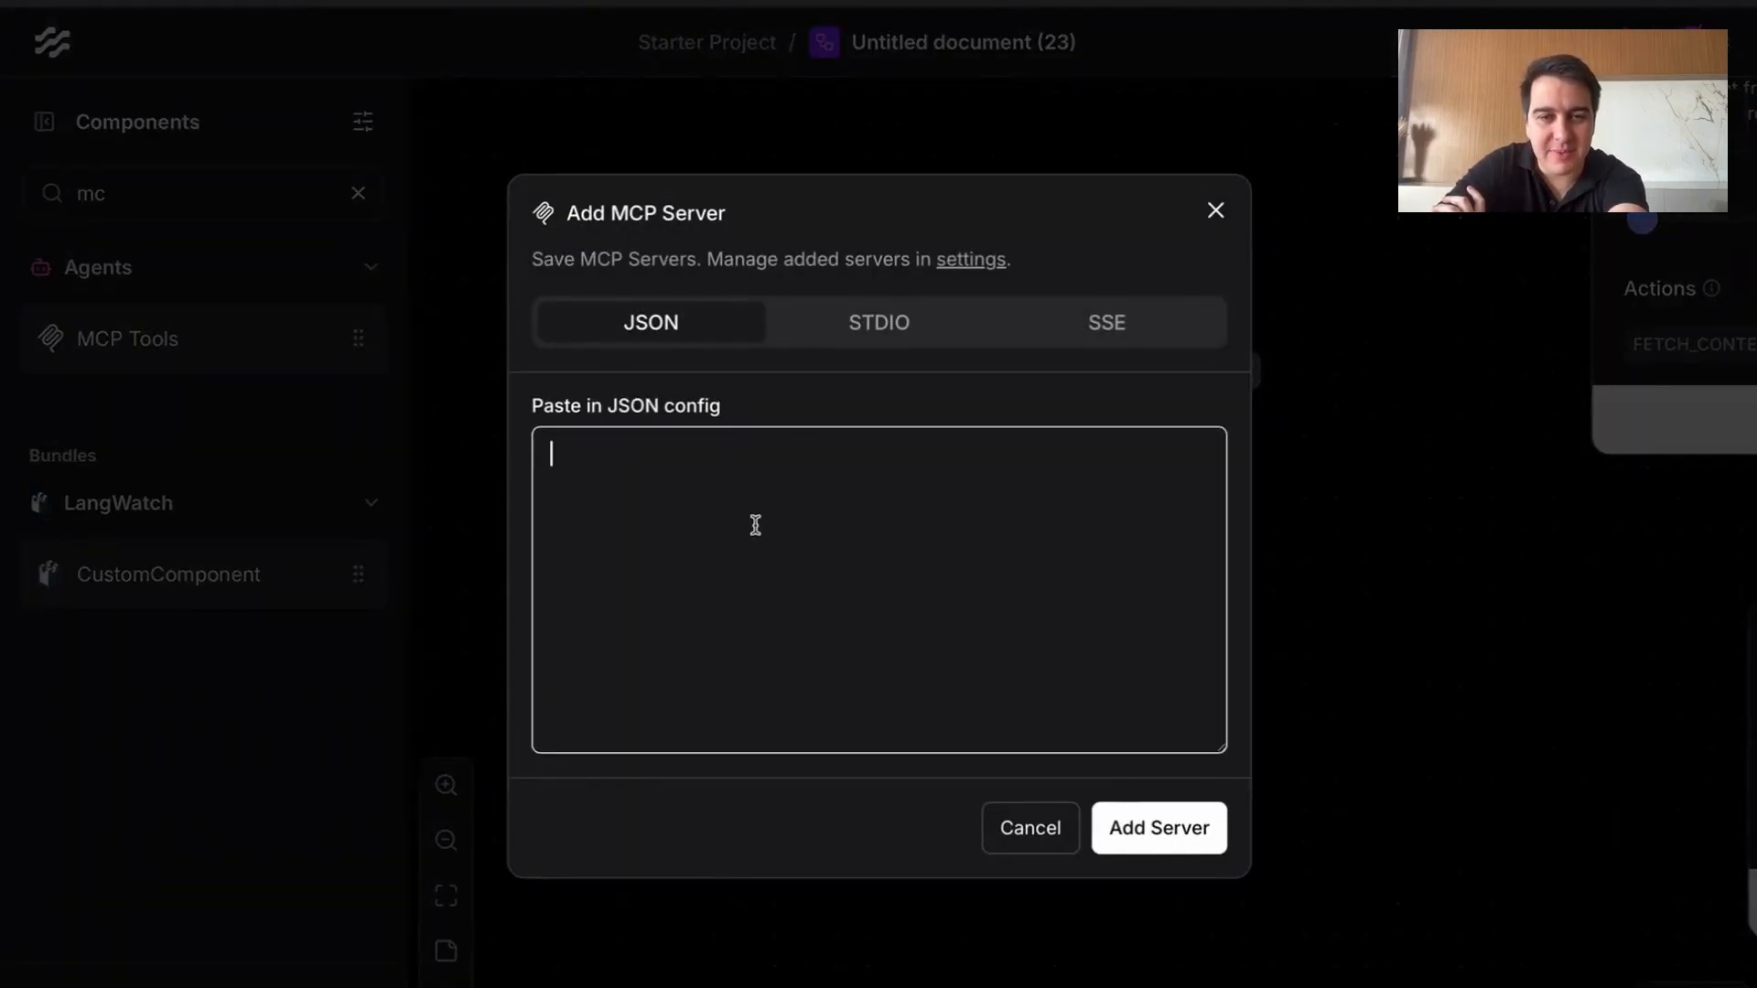
click(567, 405)
click(693, 514)
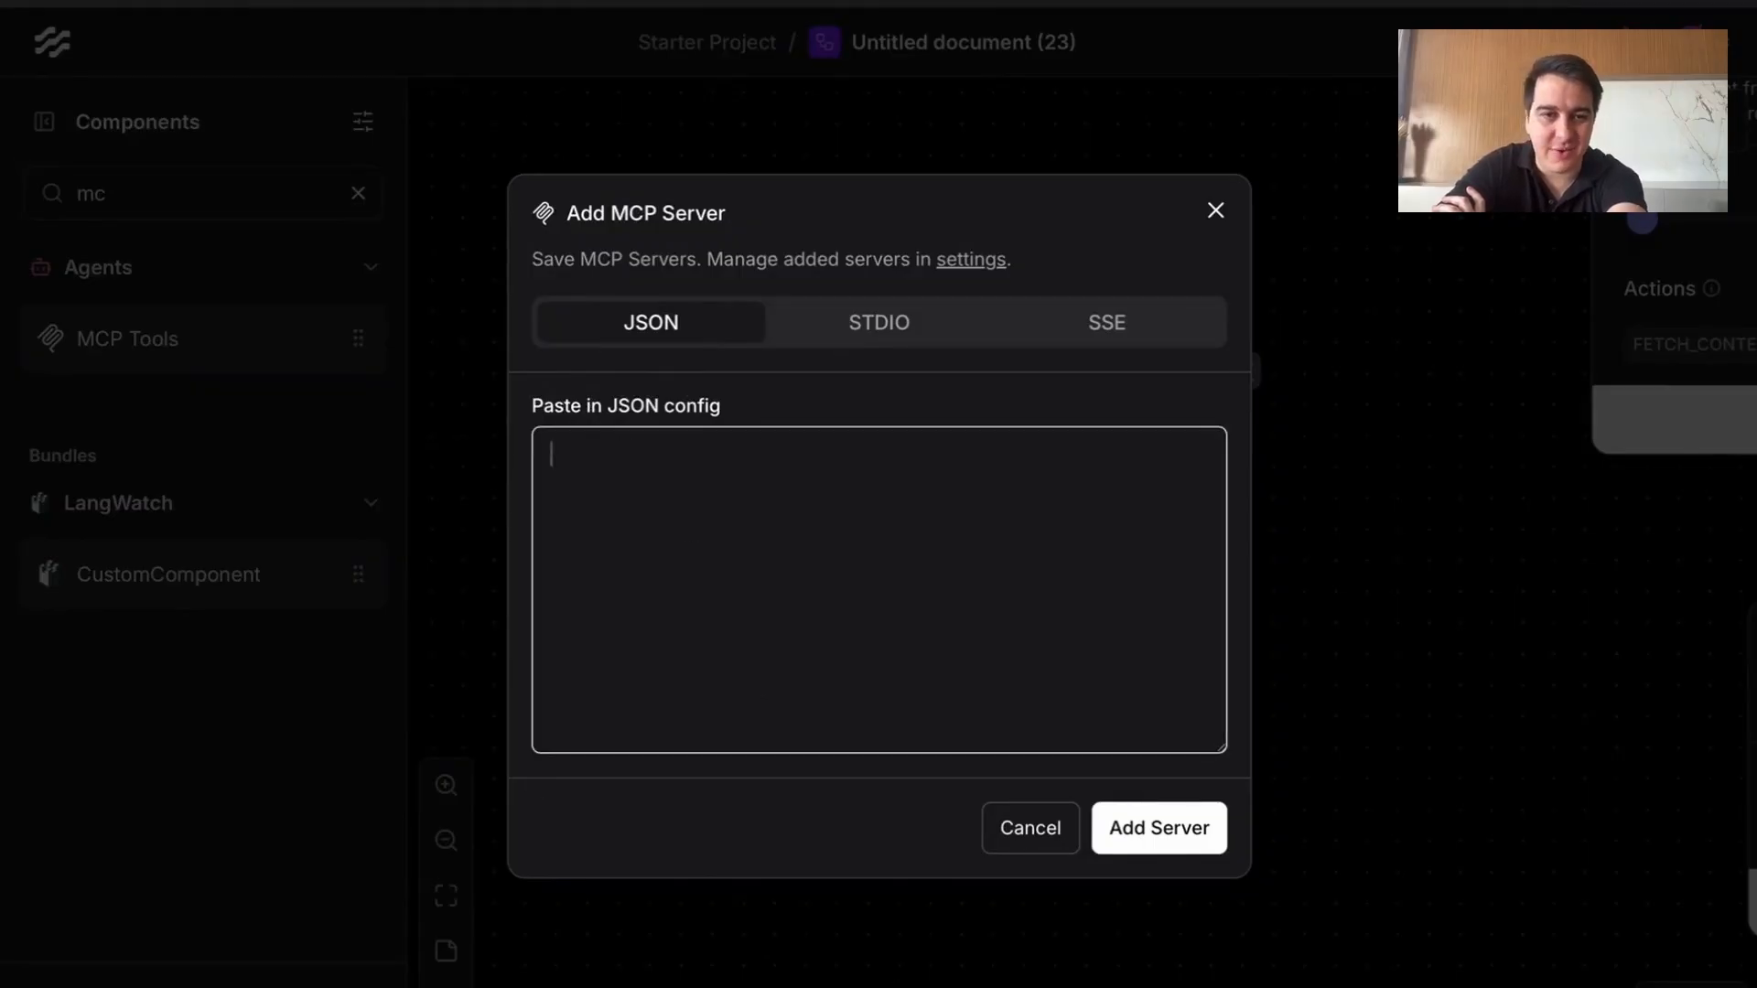
click(913, 338)
click(1147, 324)
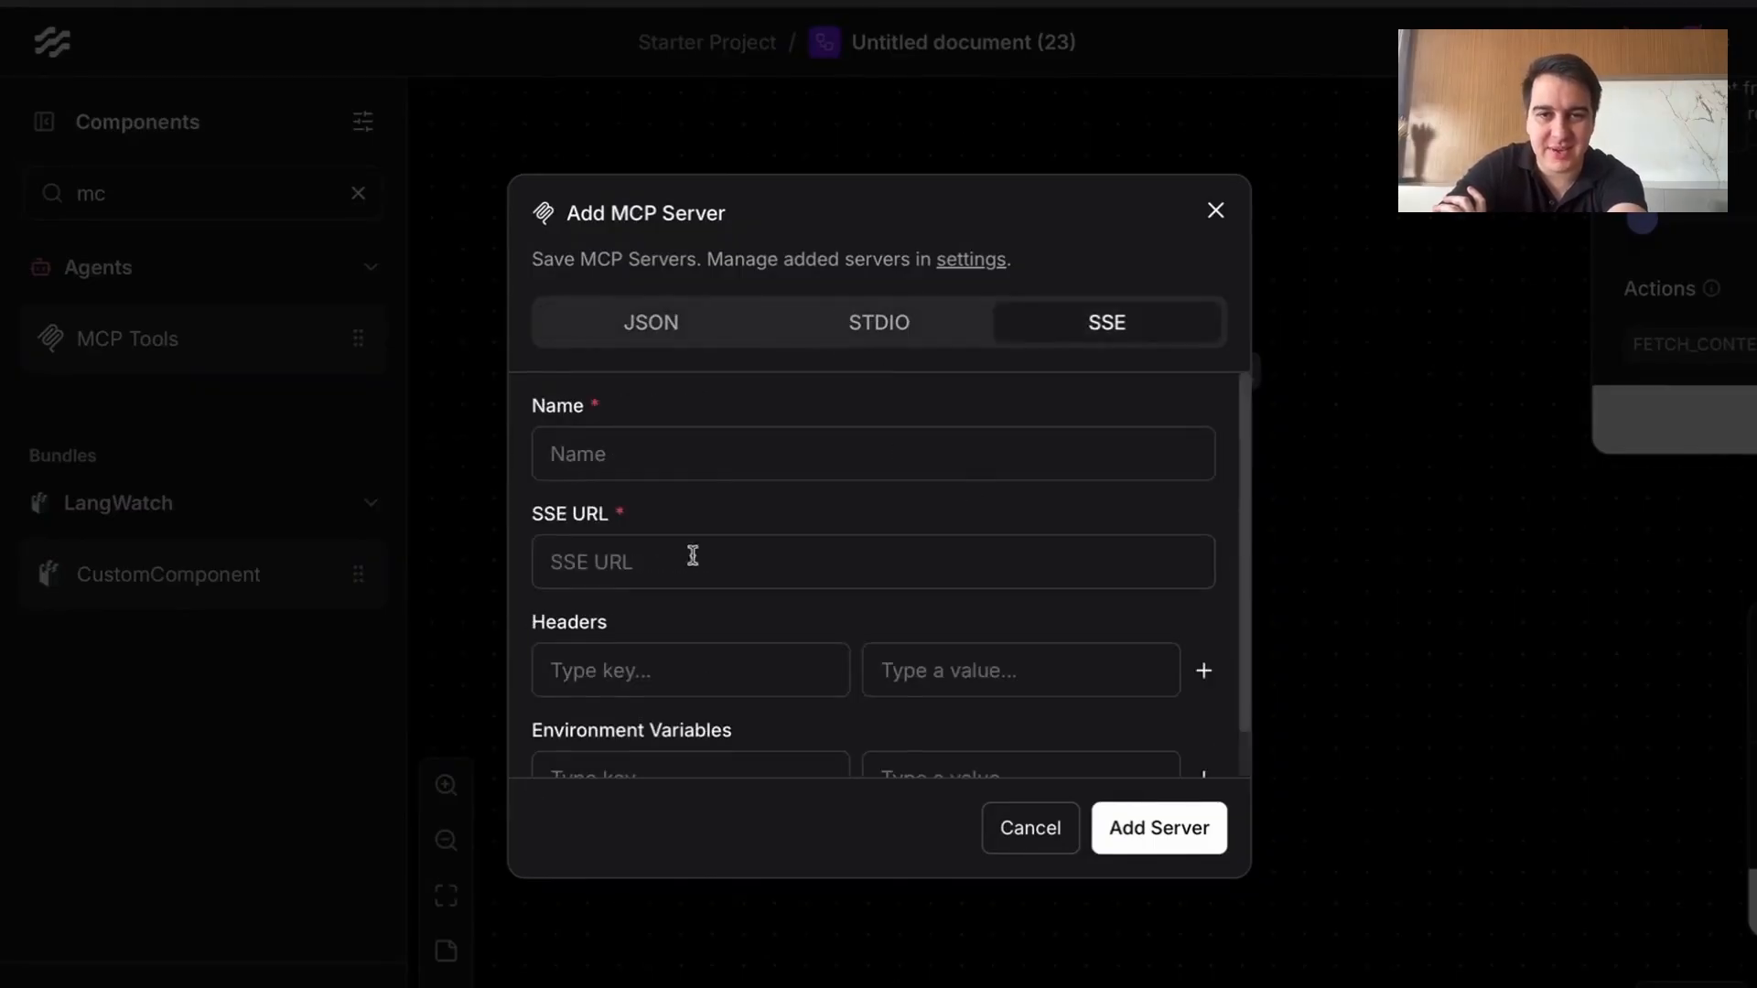
click(631, 315)
click(878, 595)
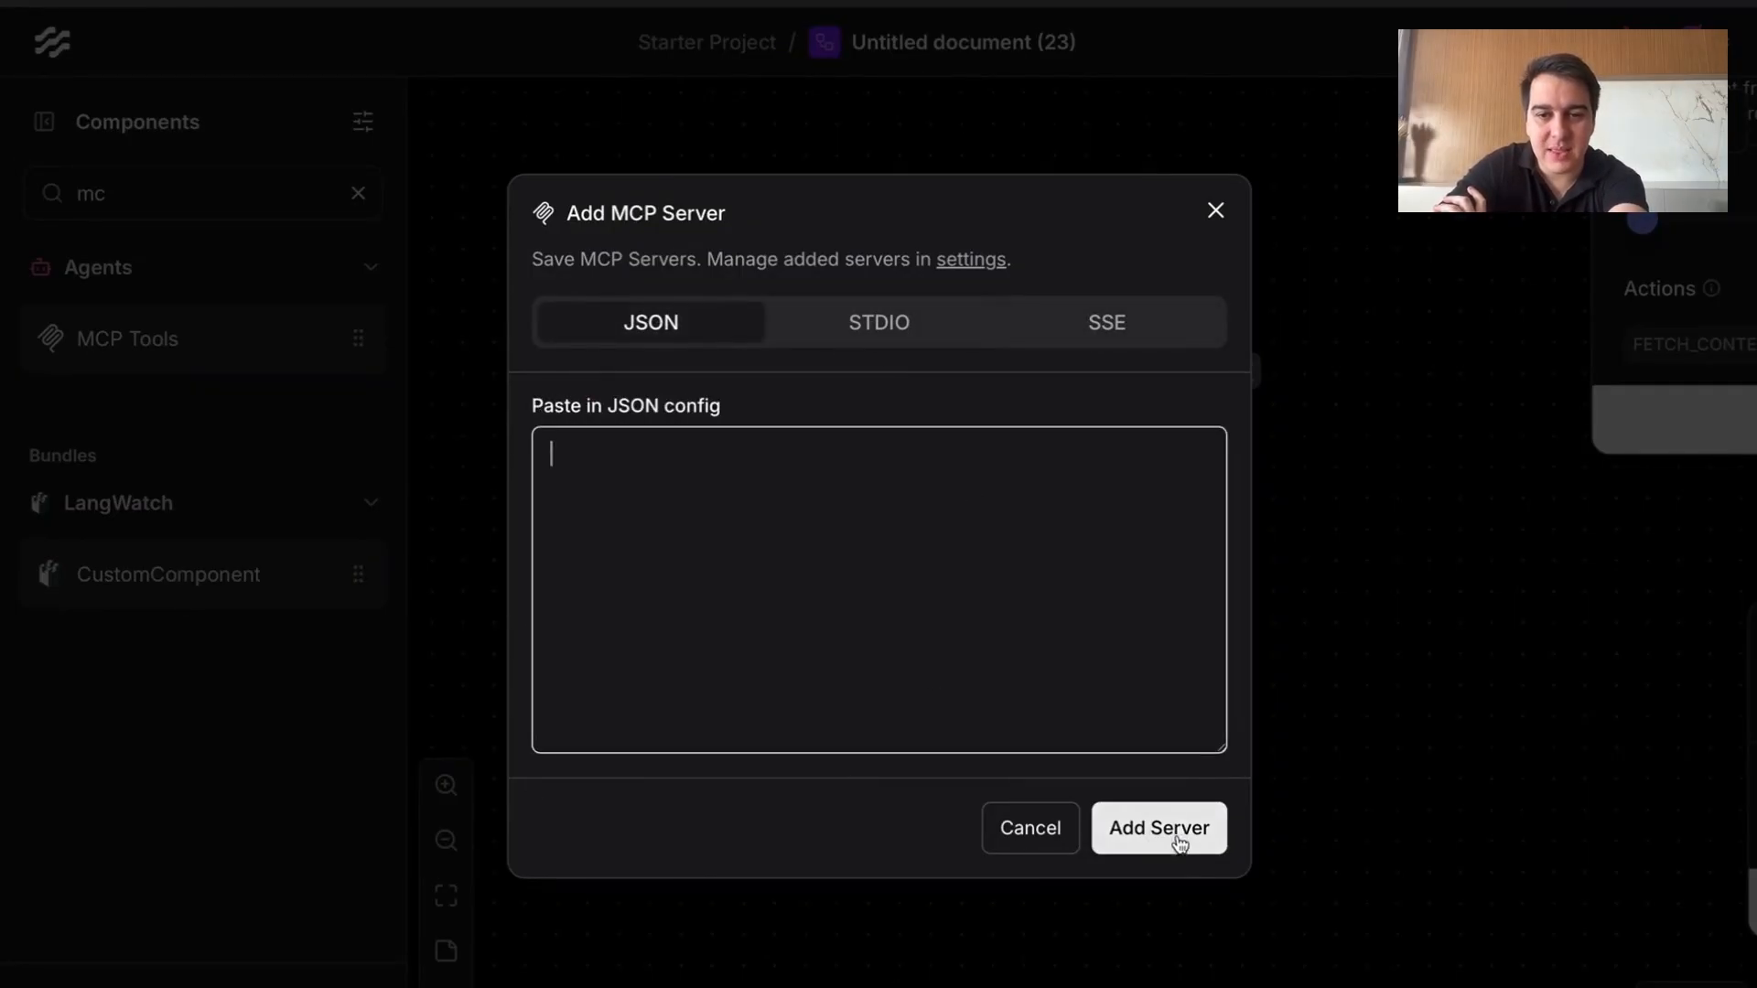
click(1215, 211)
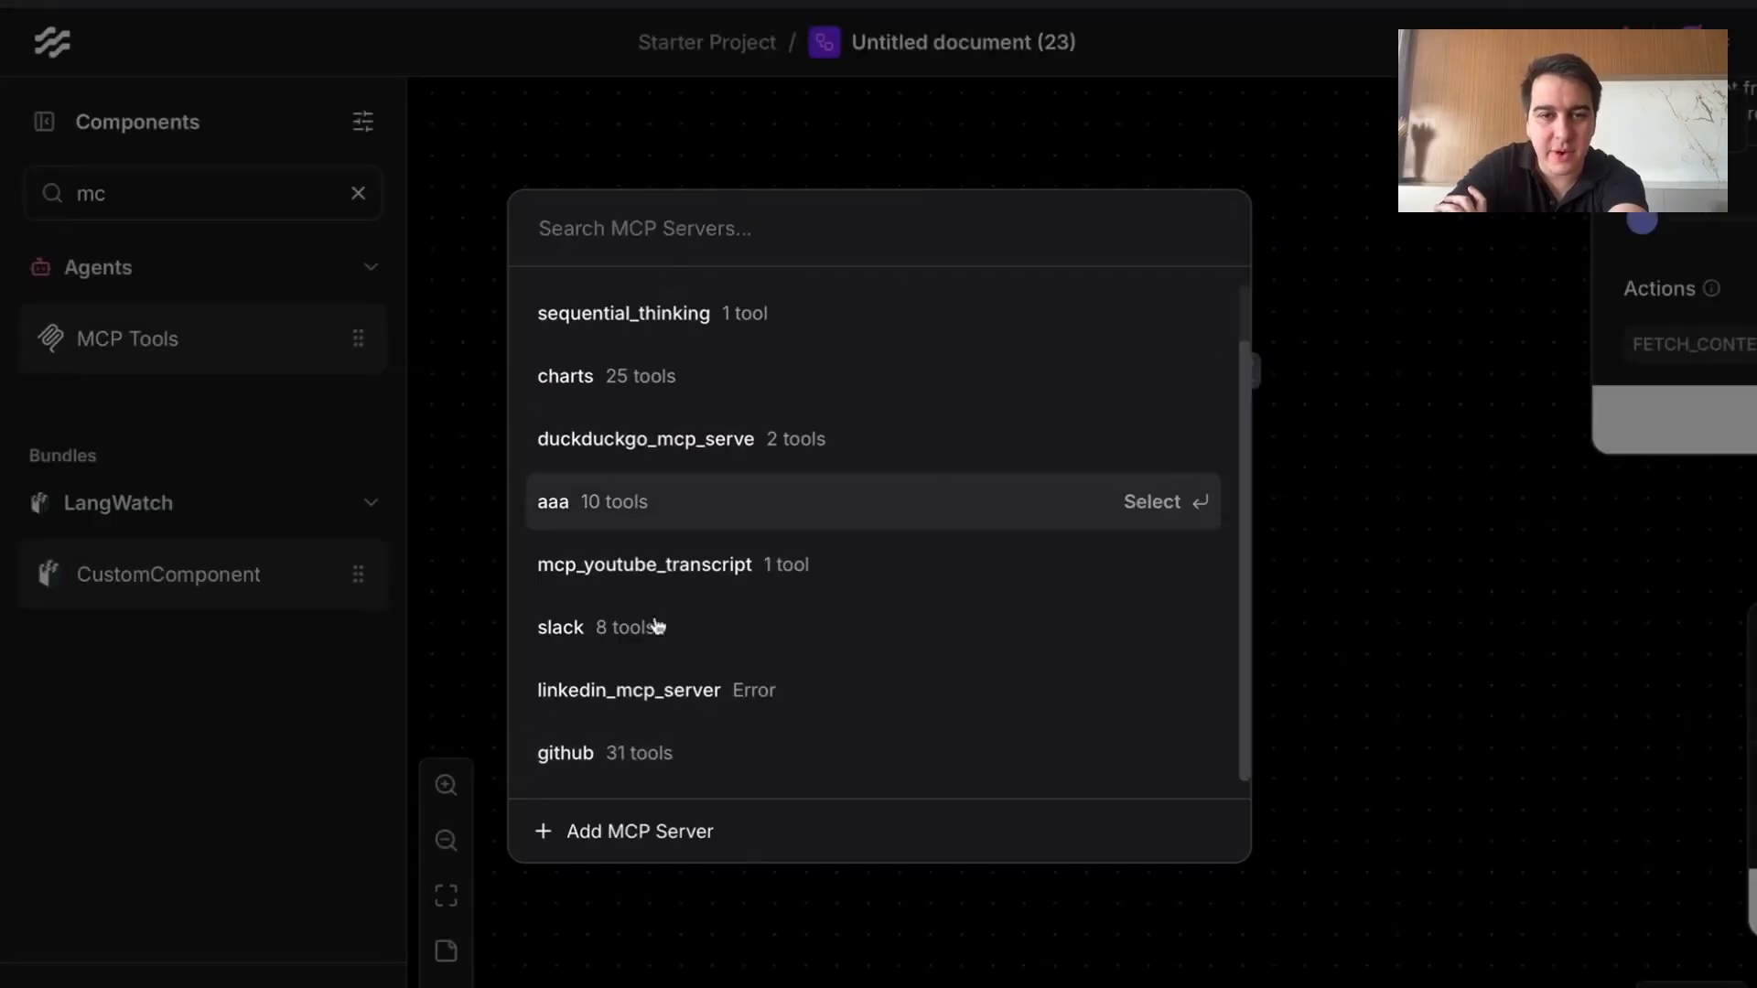
click(1384, 419)
Step: Move the Char Counter component below MCP Tools and turn its Tool Mode on
scroll(1096, 447, down, 3)
scroll(1095, 448, right, 3)
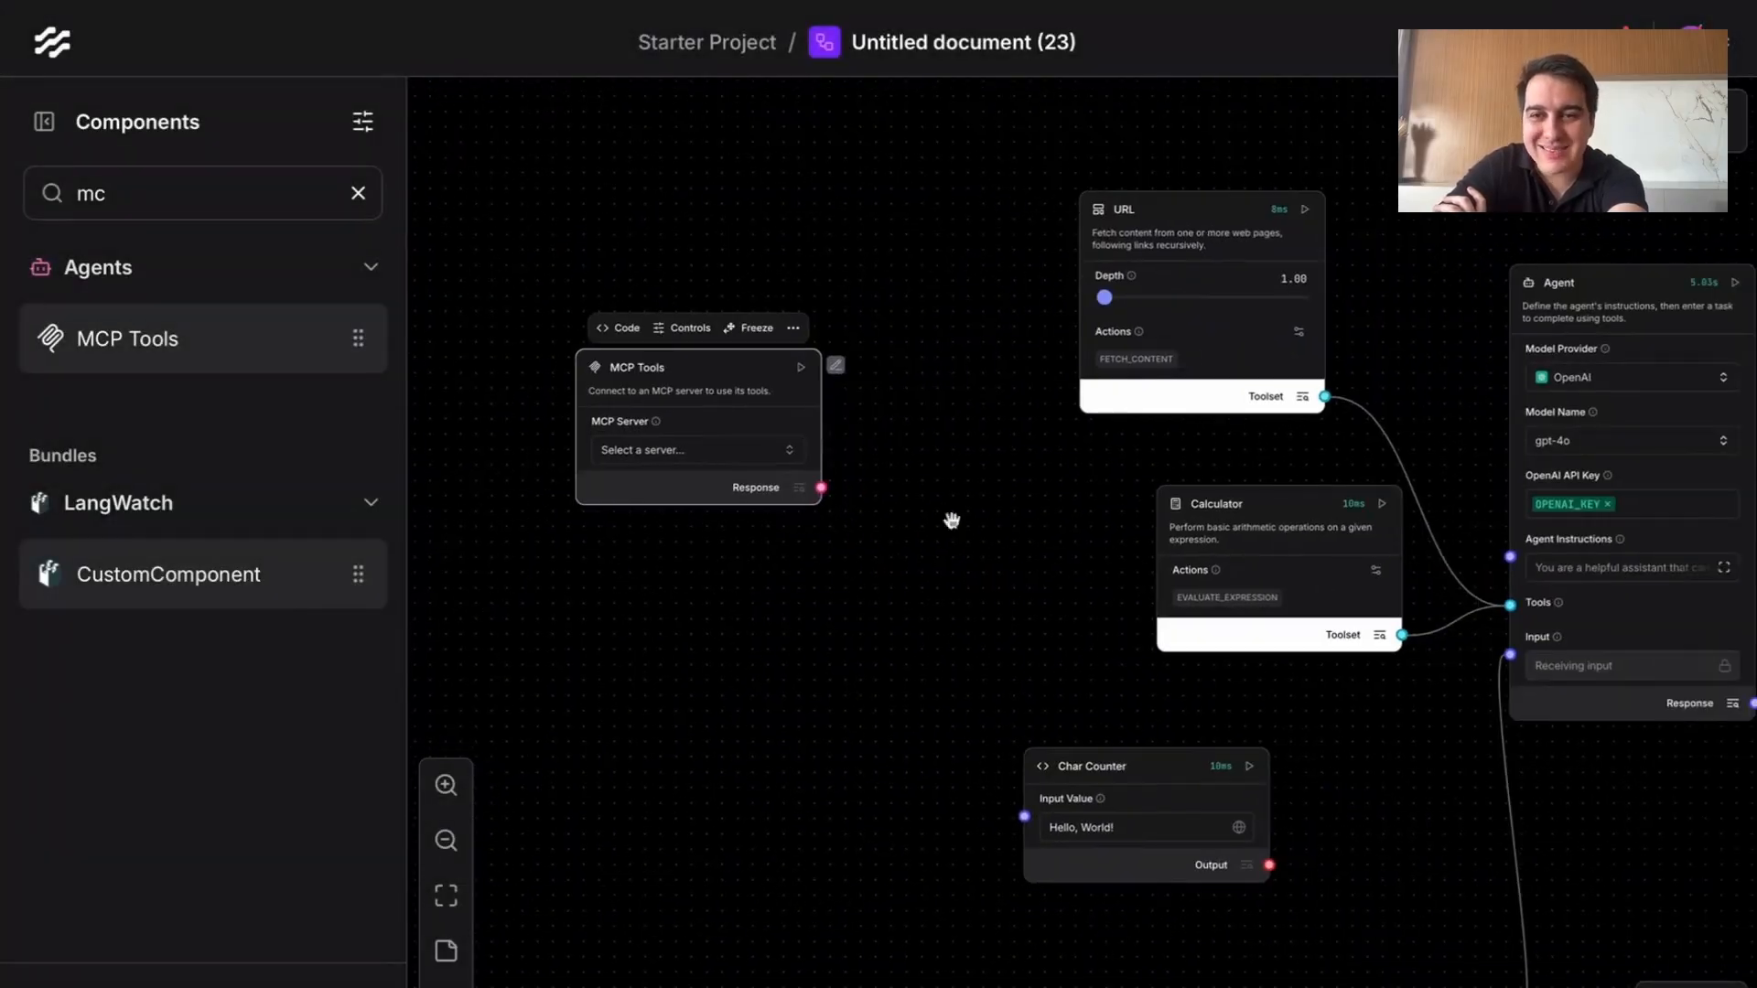
click(925, 738)
drag(1072, 774, 829, 653)
scroll(669, 567, up, 3)
drag(1061, 814, 1486, 831)
drag(648, 259, 645, 179)
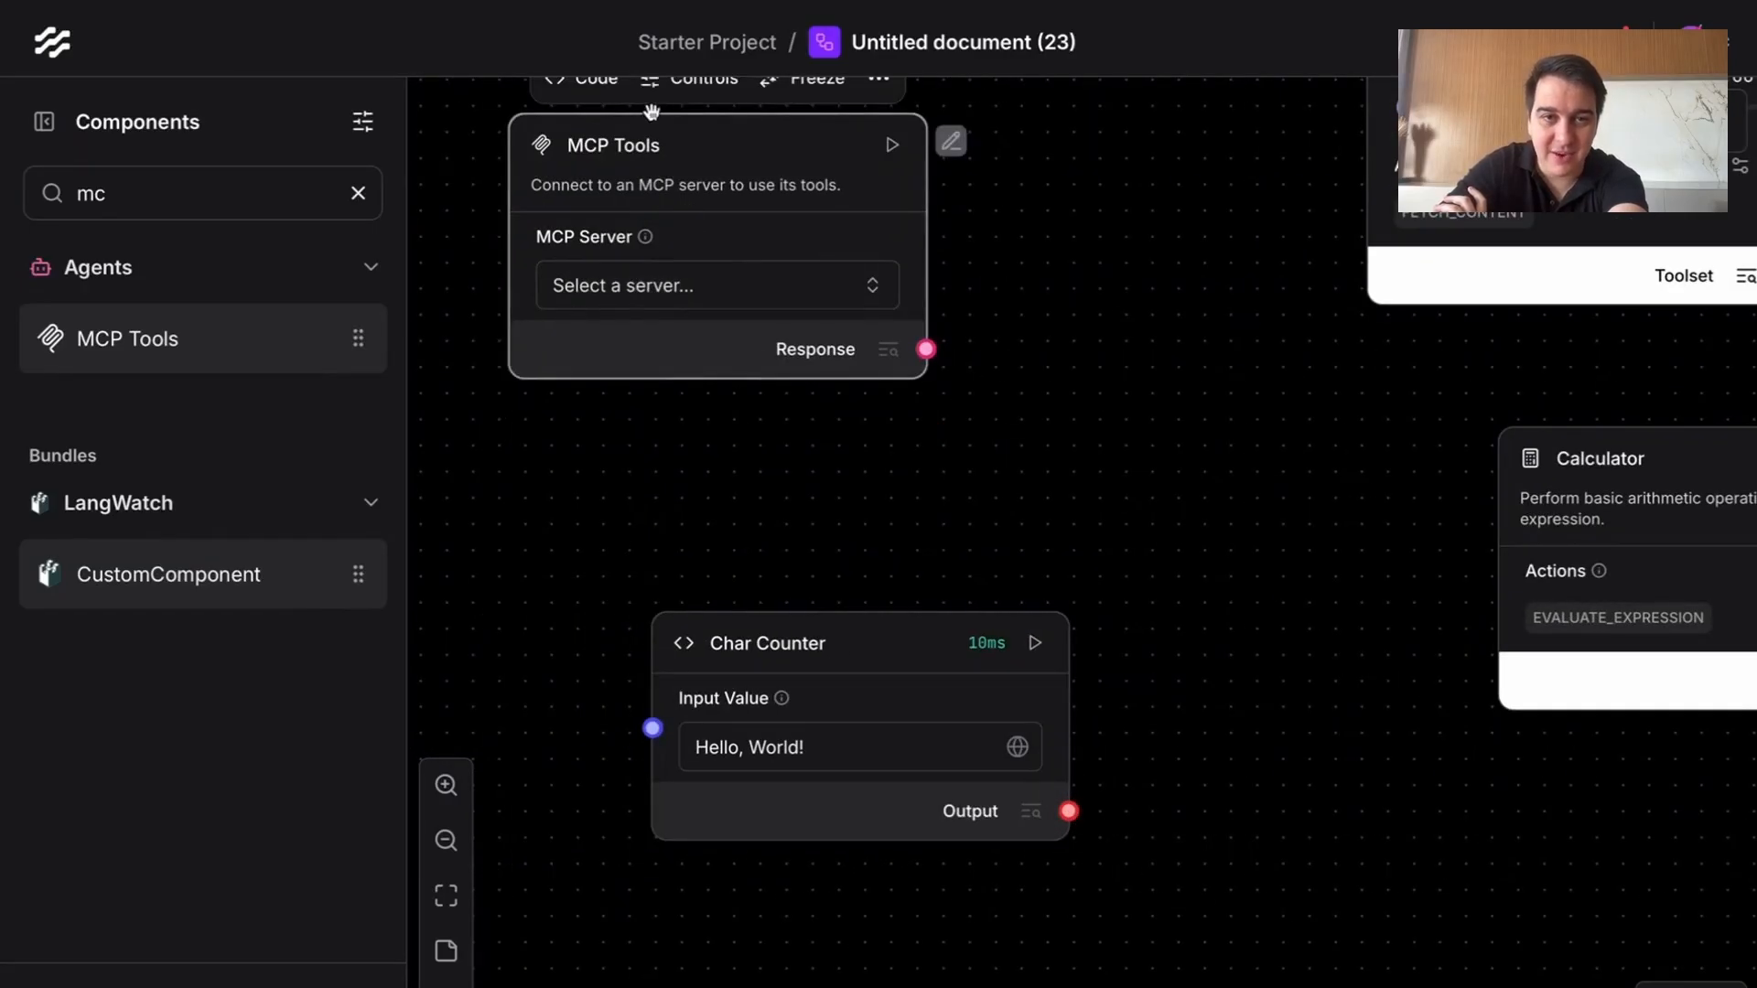
click(765, 747)
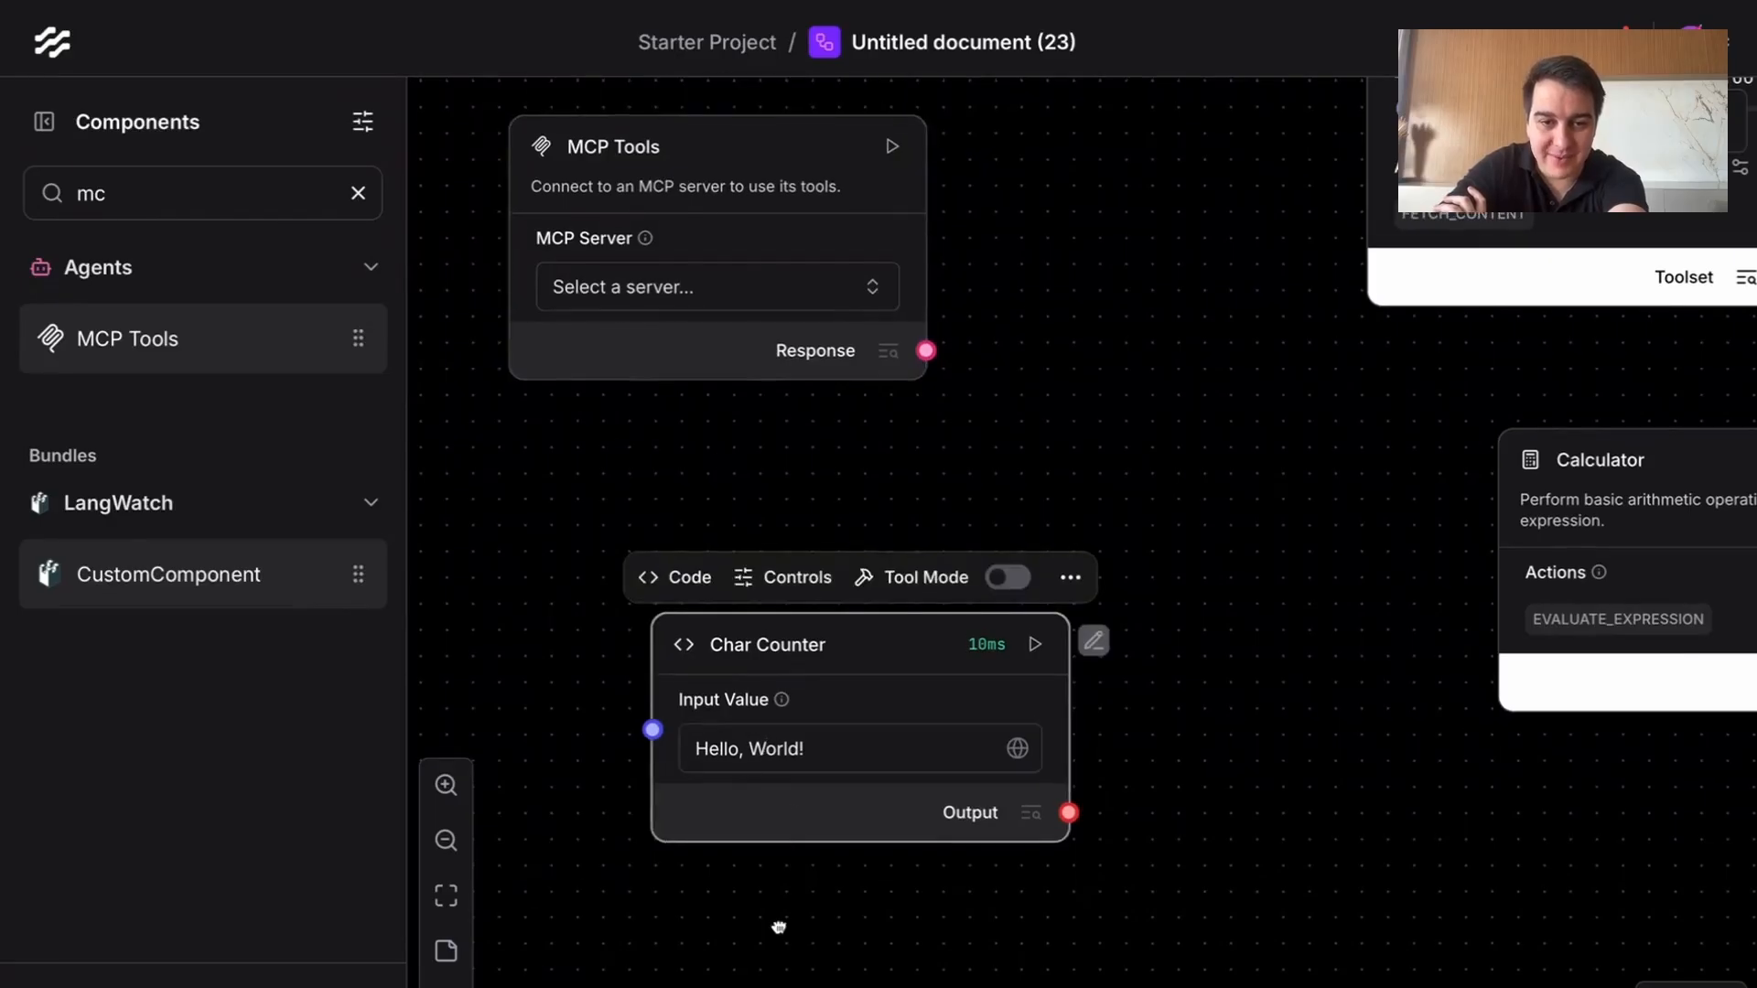
click(1007, 575)
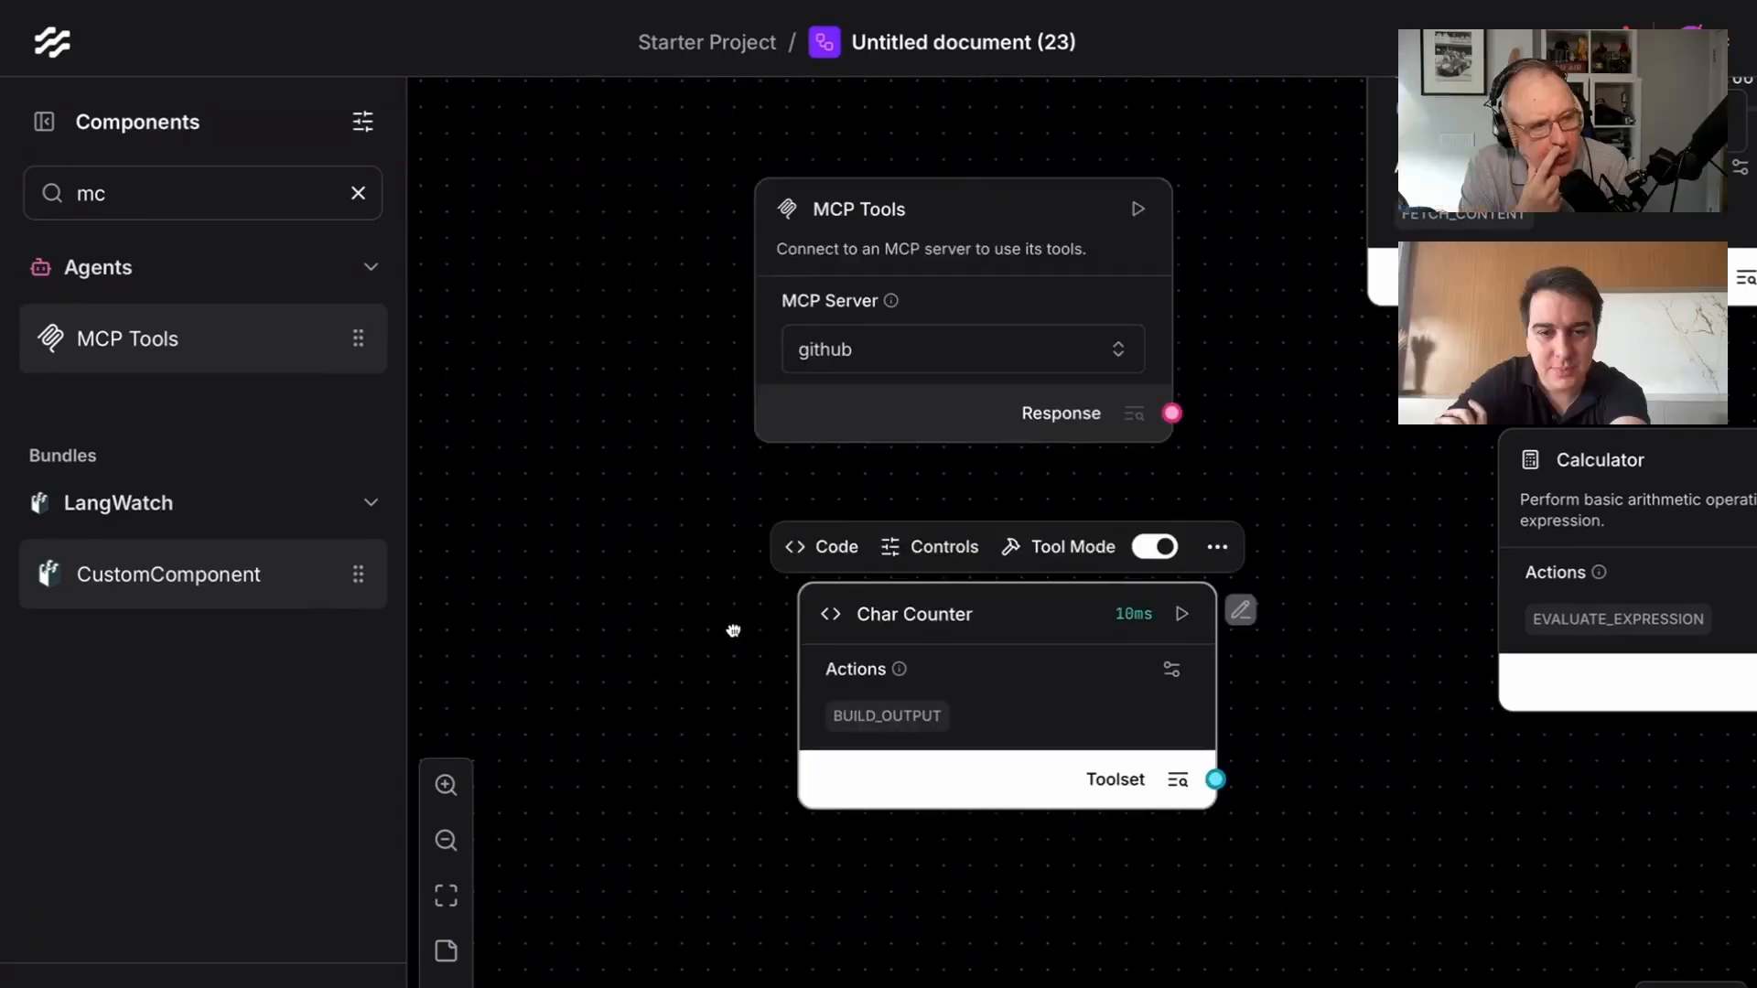
Step: Delete the MCP Tools and Char Counter components from the canvas
drag(729, 628, 616, 431)
scroll(548, 455, down, 2)
click(860, 126)
key(Delete)
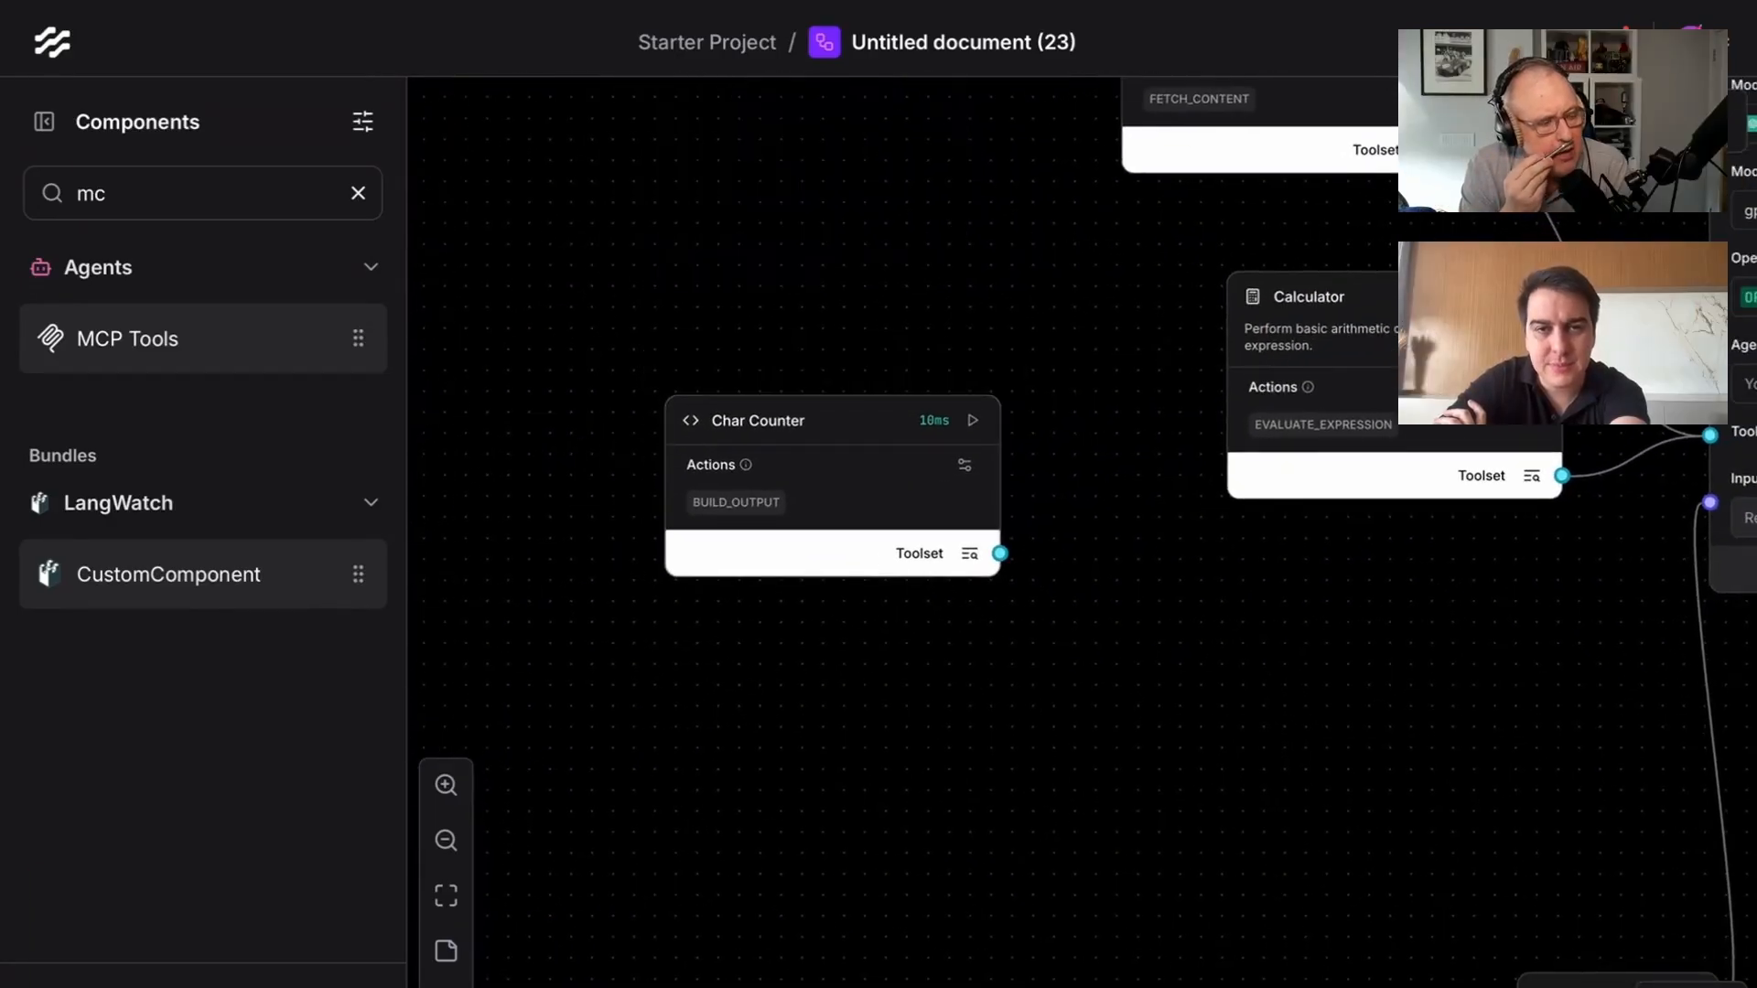
scroll(988, 349, down, 2)
click(893, 418)
key(Delete)
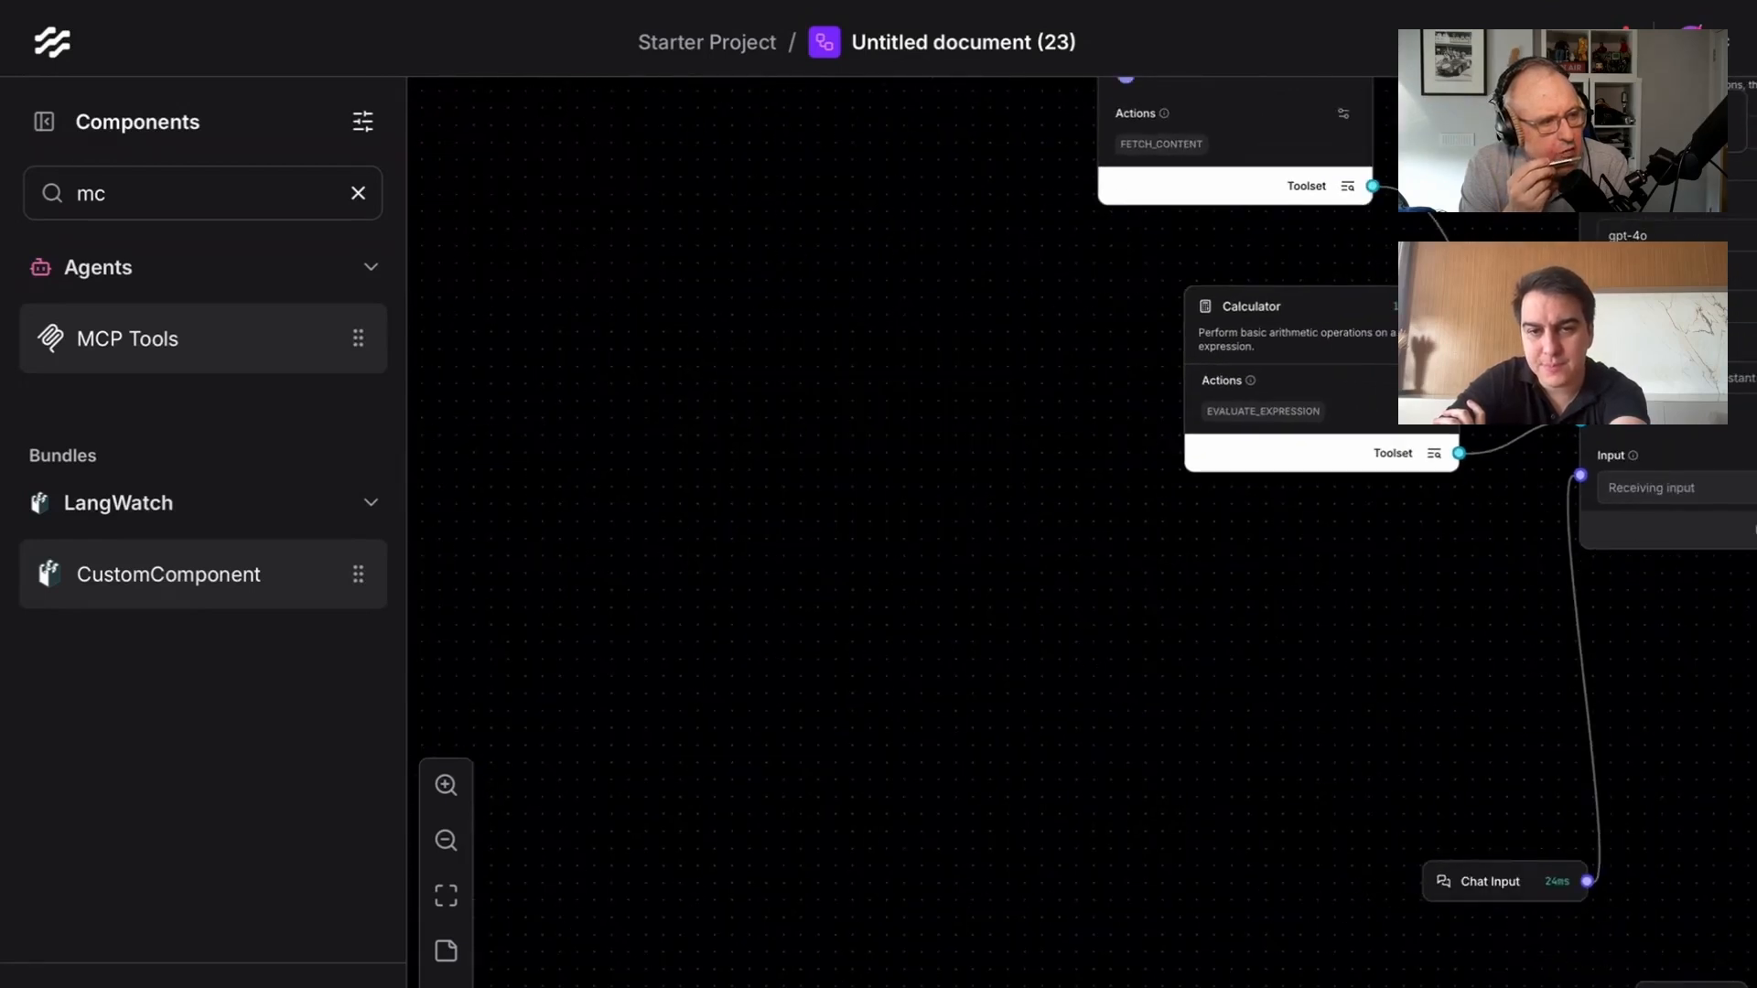
Step: Clear the component search and move Chat Input up to sit closer beneath the Calculator
drag(1030, 557, 970, 559)
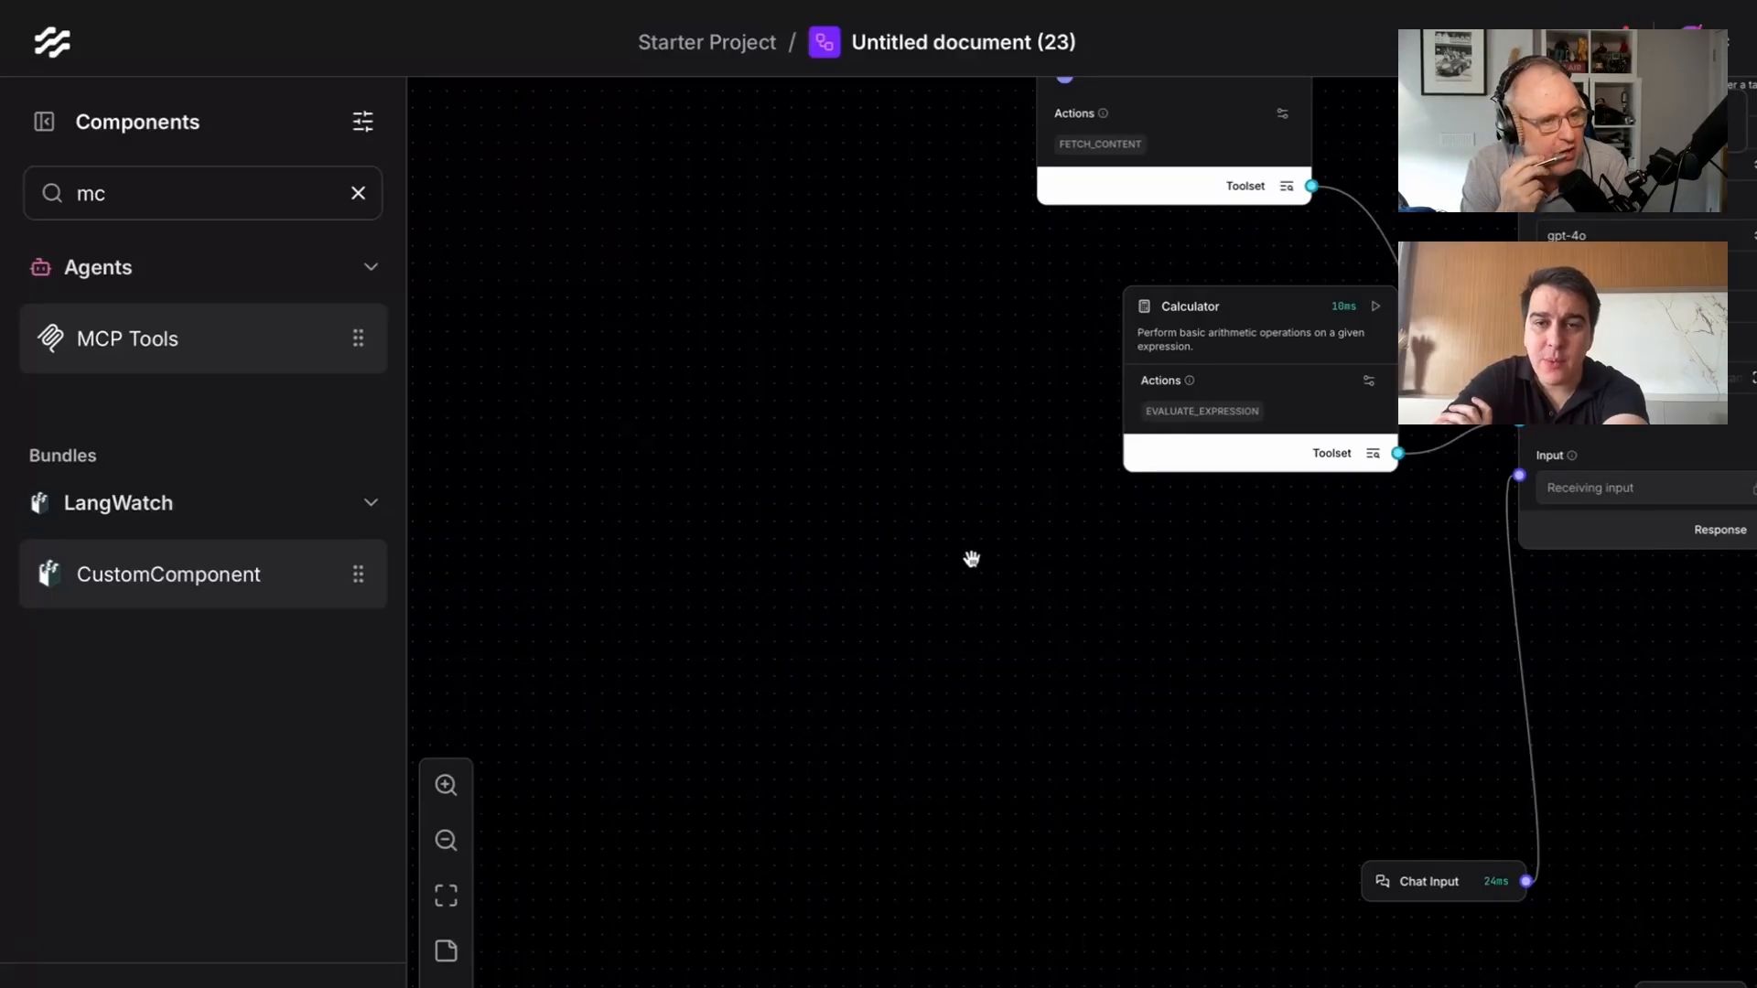
click(358, 192)
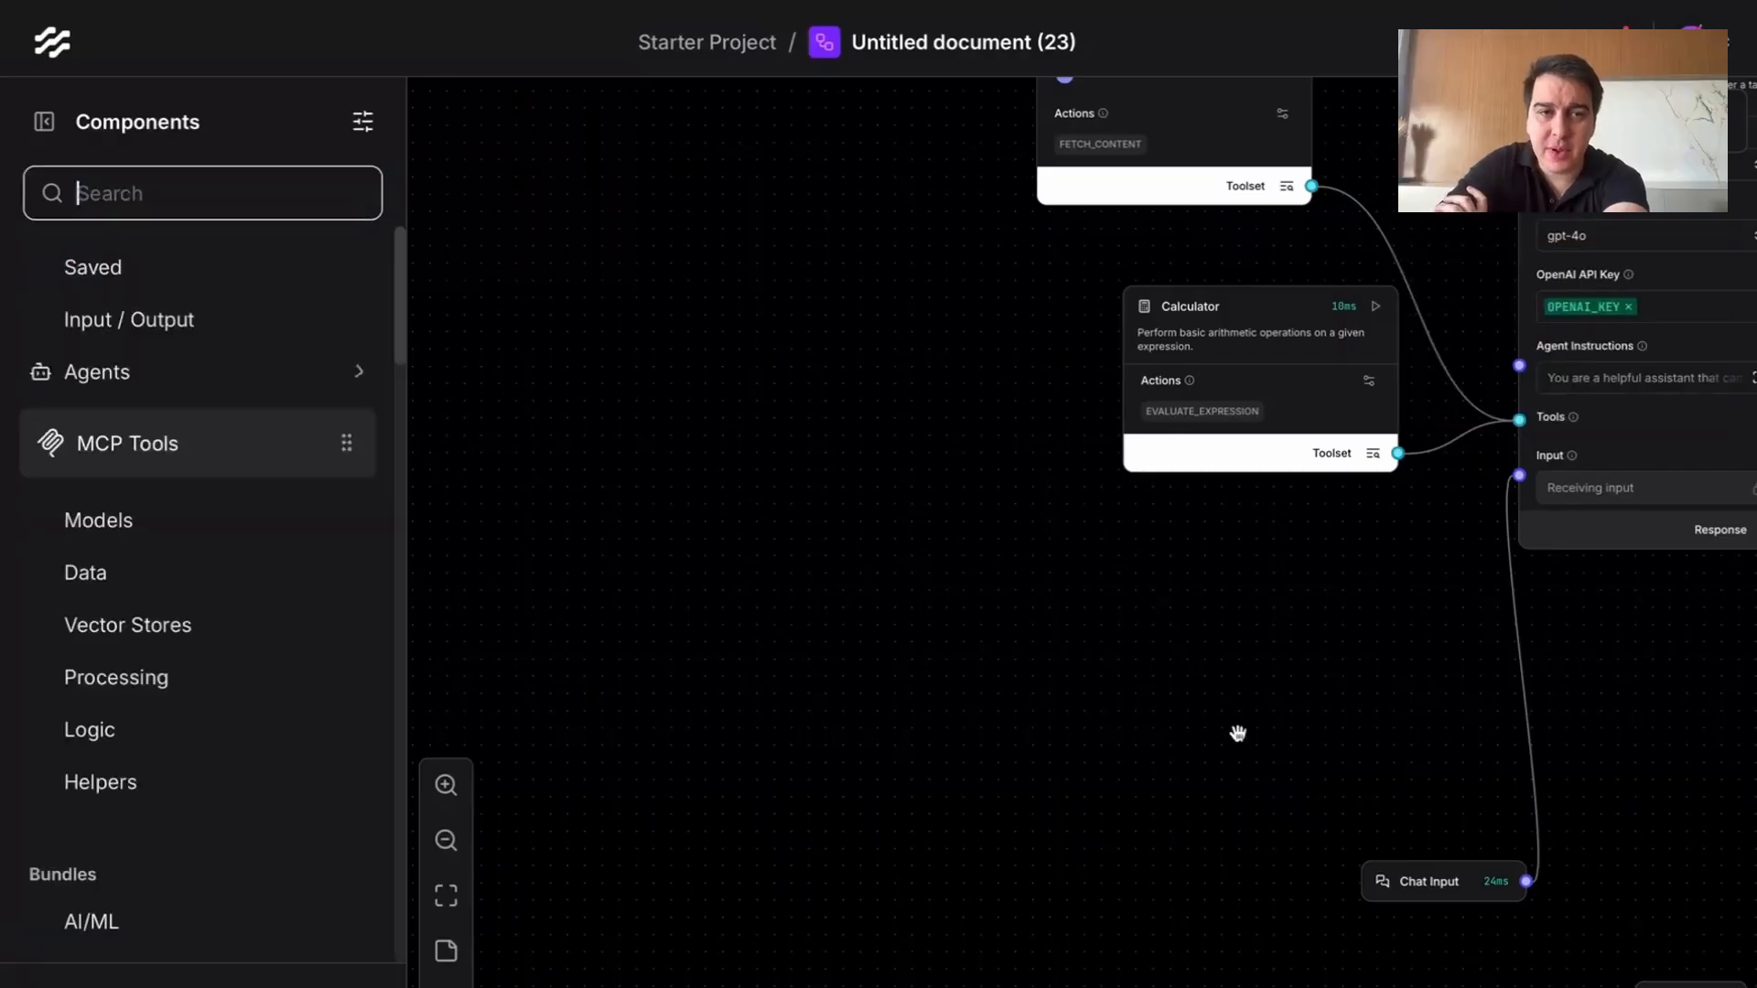
drag(1239, 729, 886, 839)
scroll(1073, 803, down, 3)
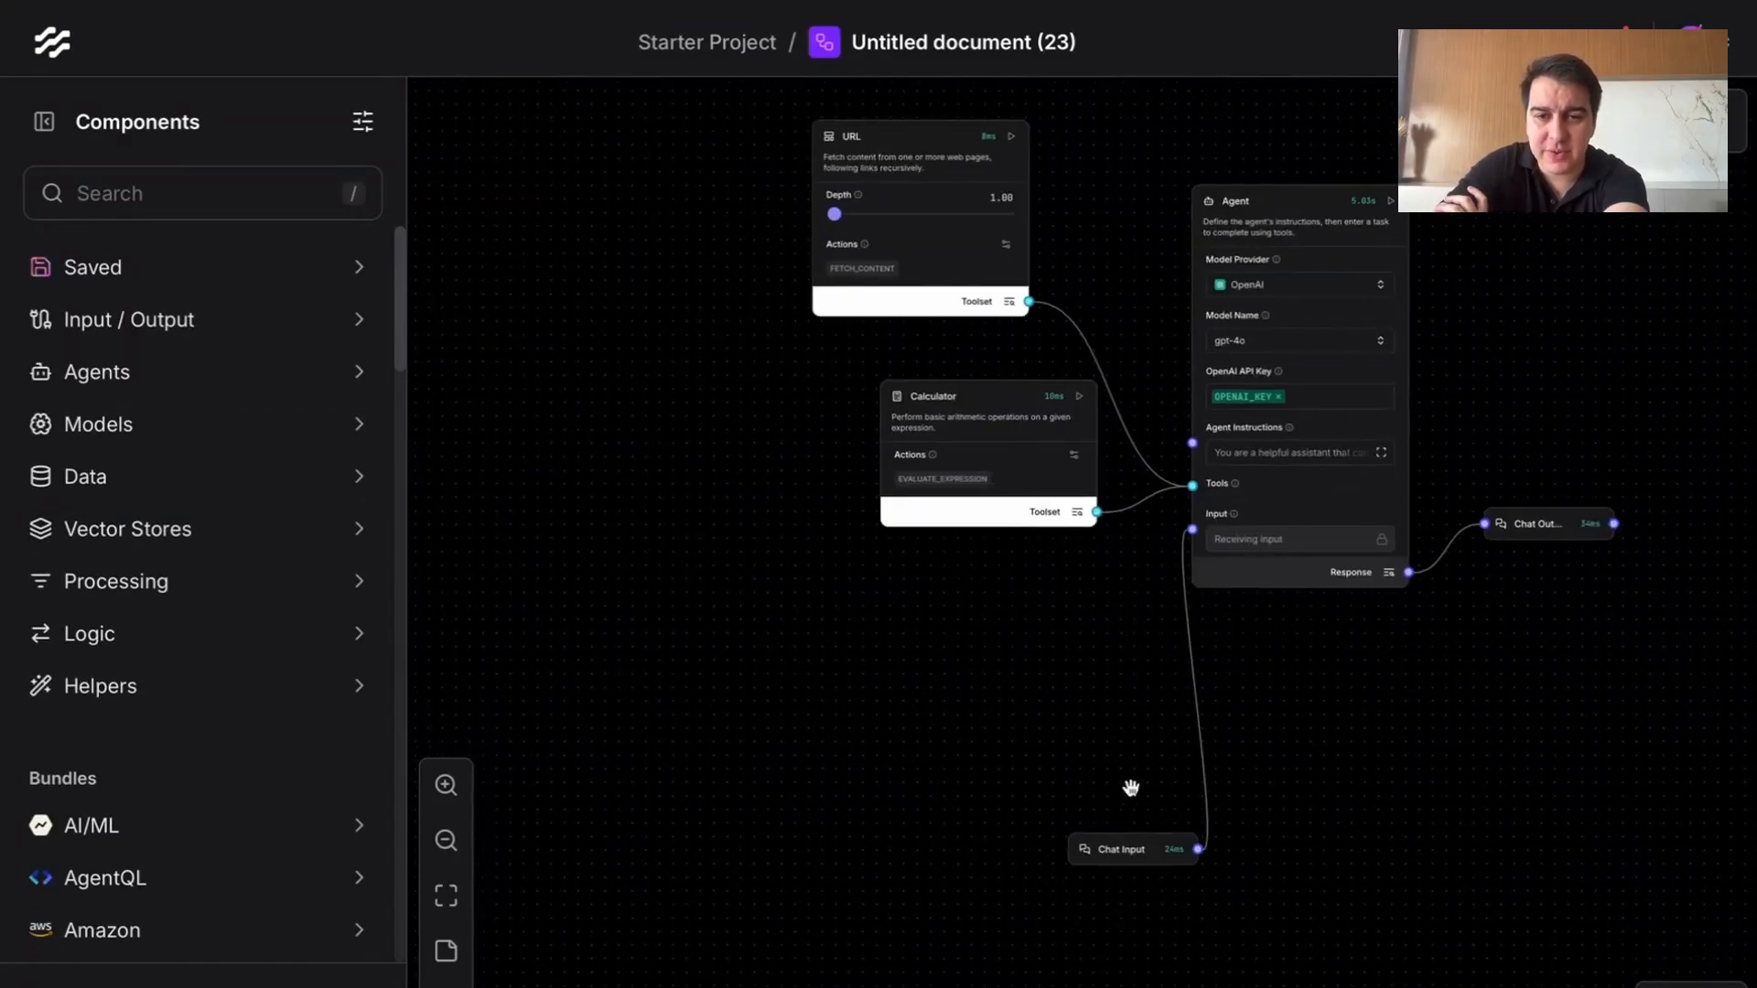
click(1119, 855)
drag(1119, 855, 993, 729)
scroll(1052, 779, up, 3)
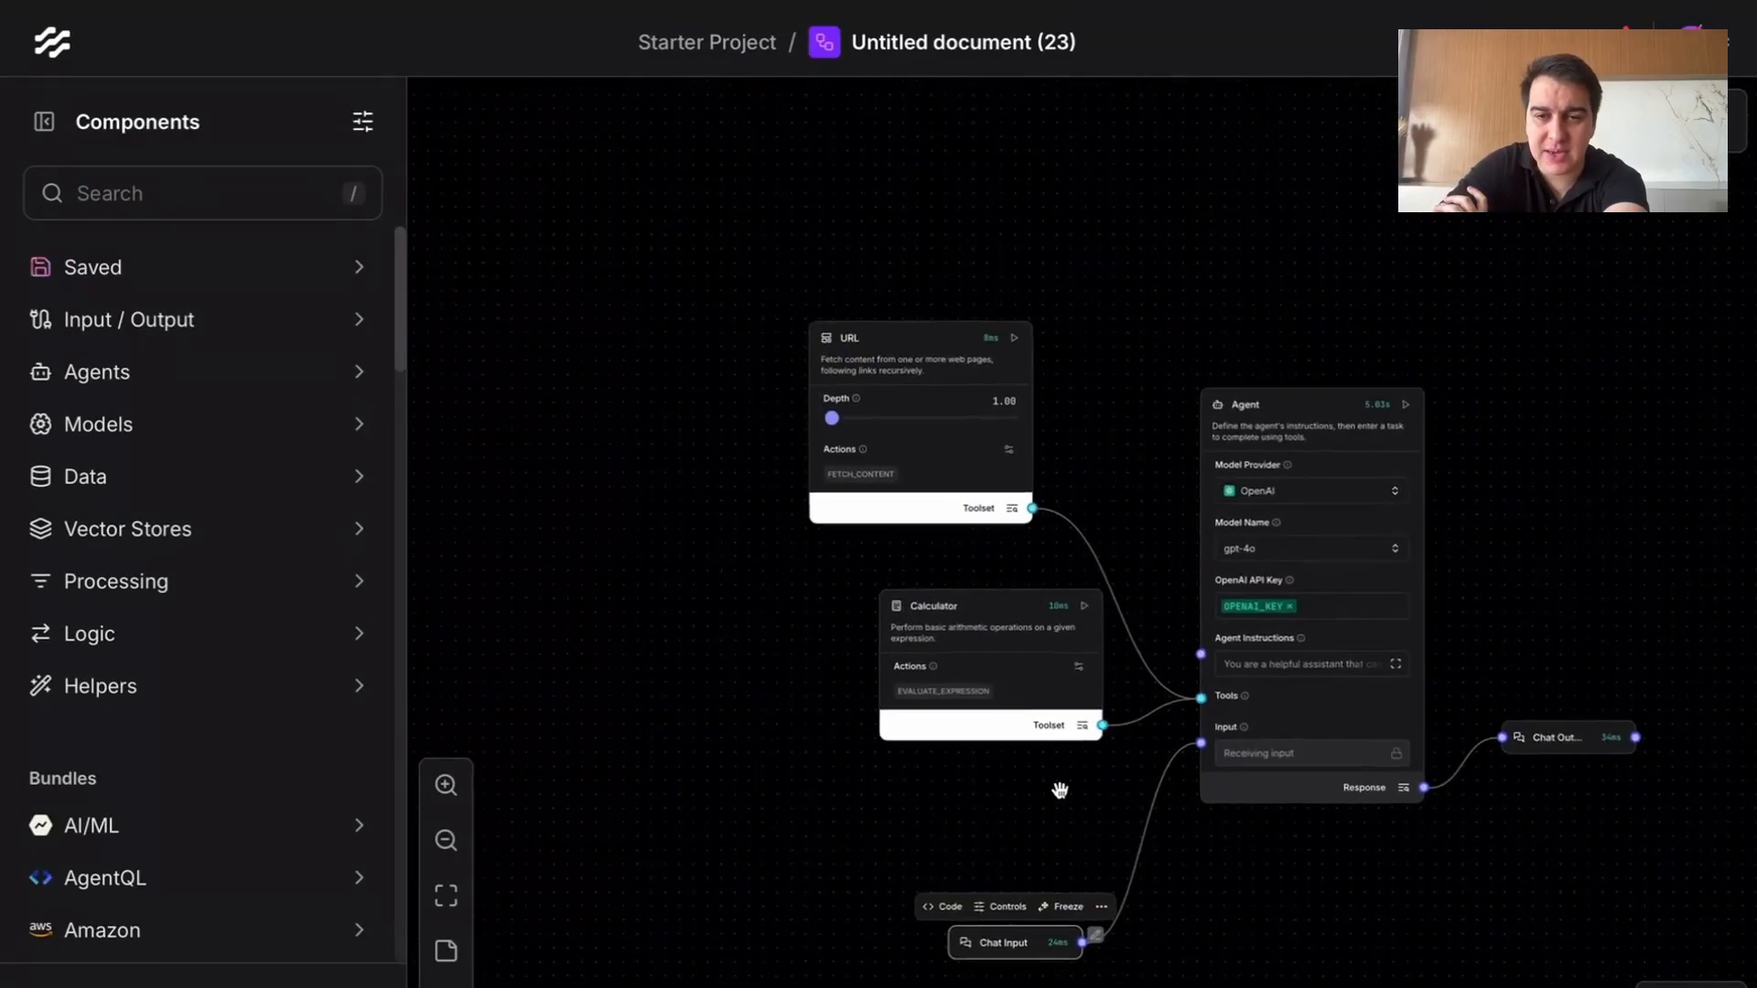
Step: Select the Calculator and URL tools in turn, and move the Agent component slightly down and away from them
click(971, 539)
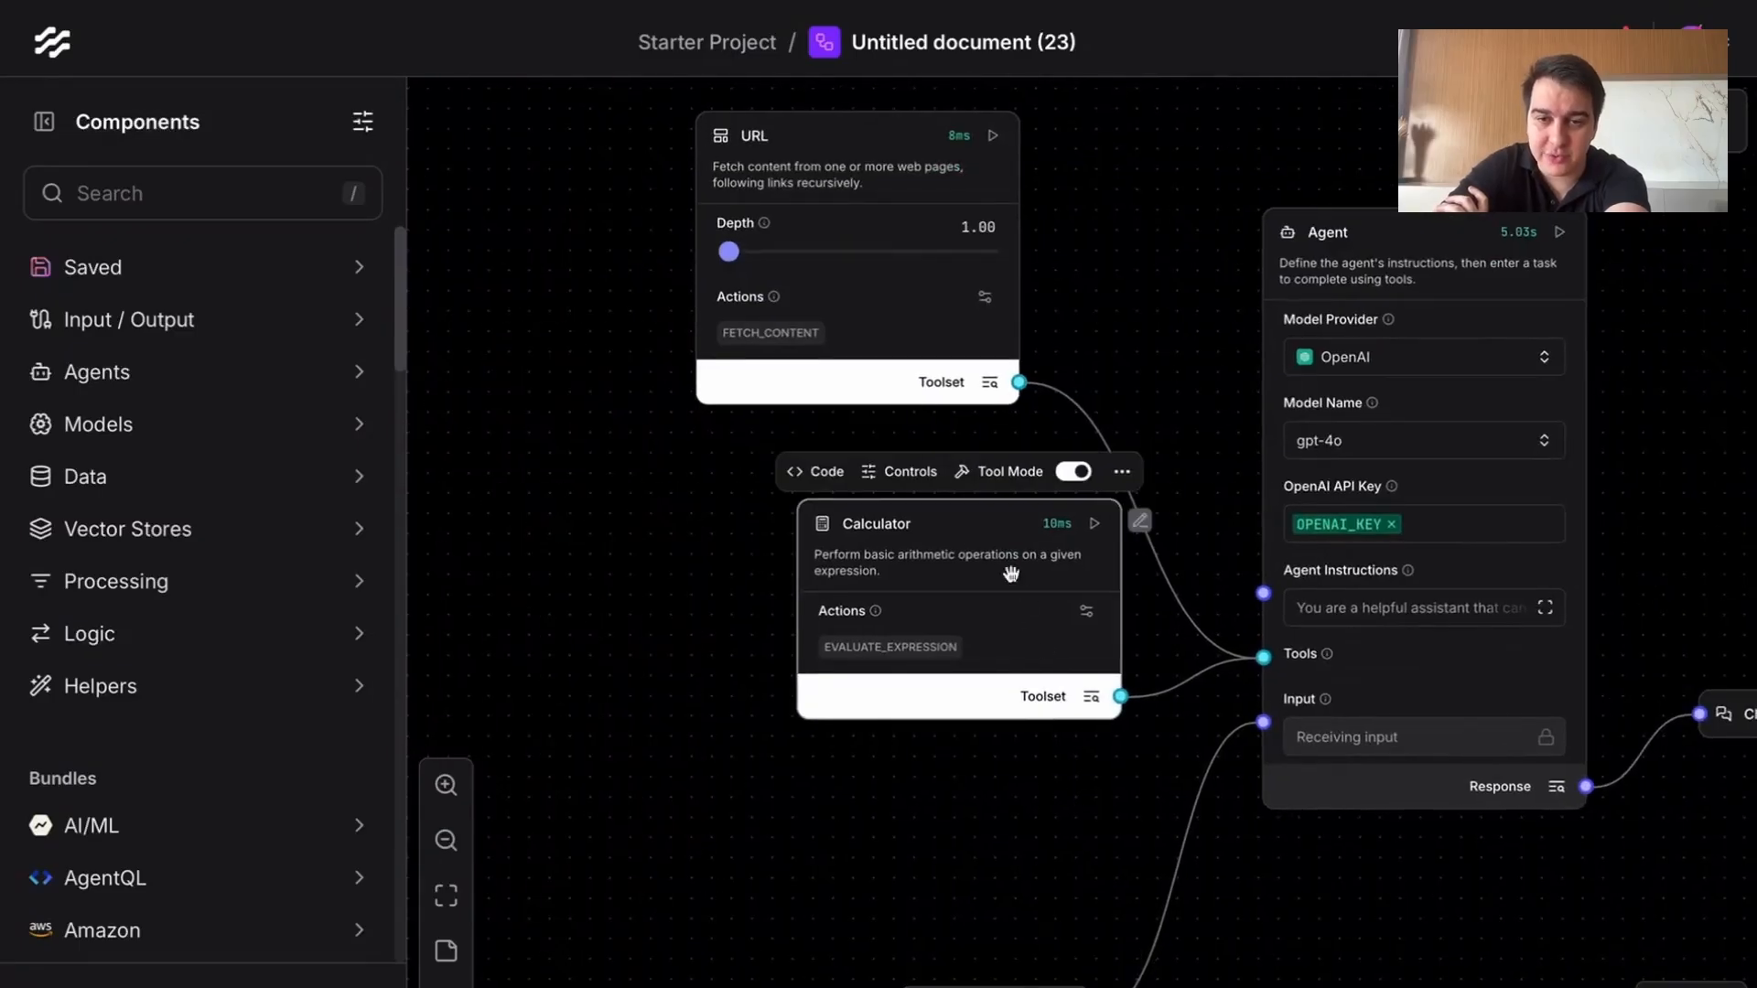
click(880, 196)
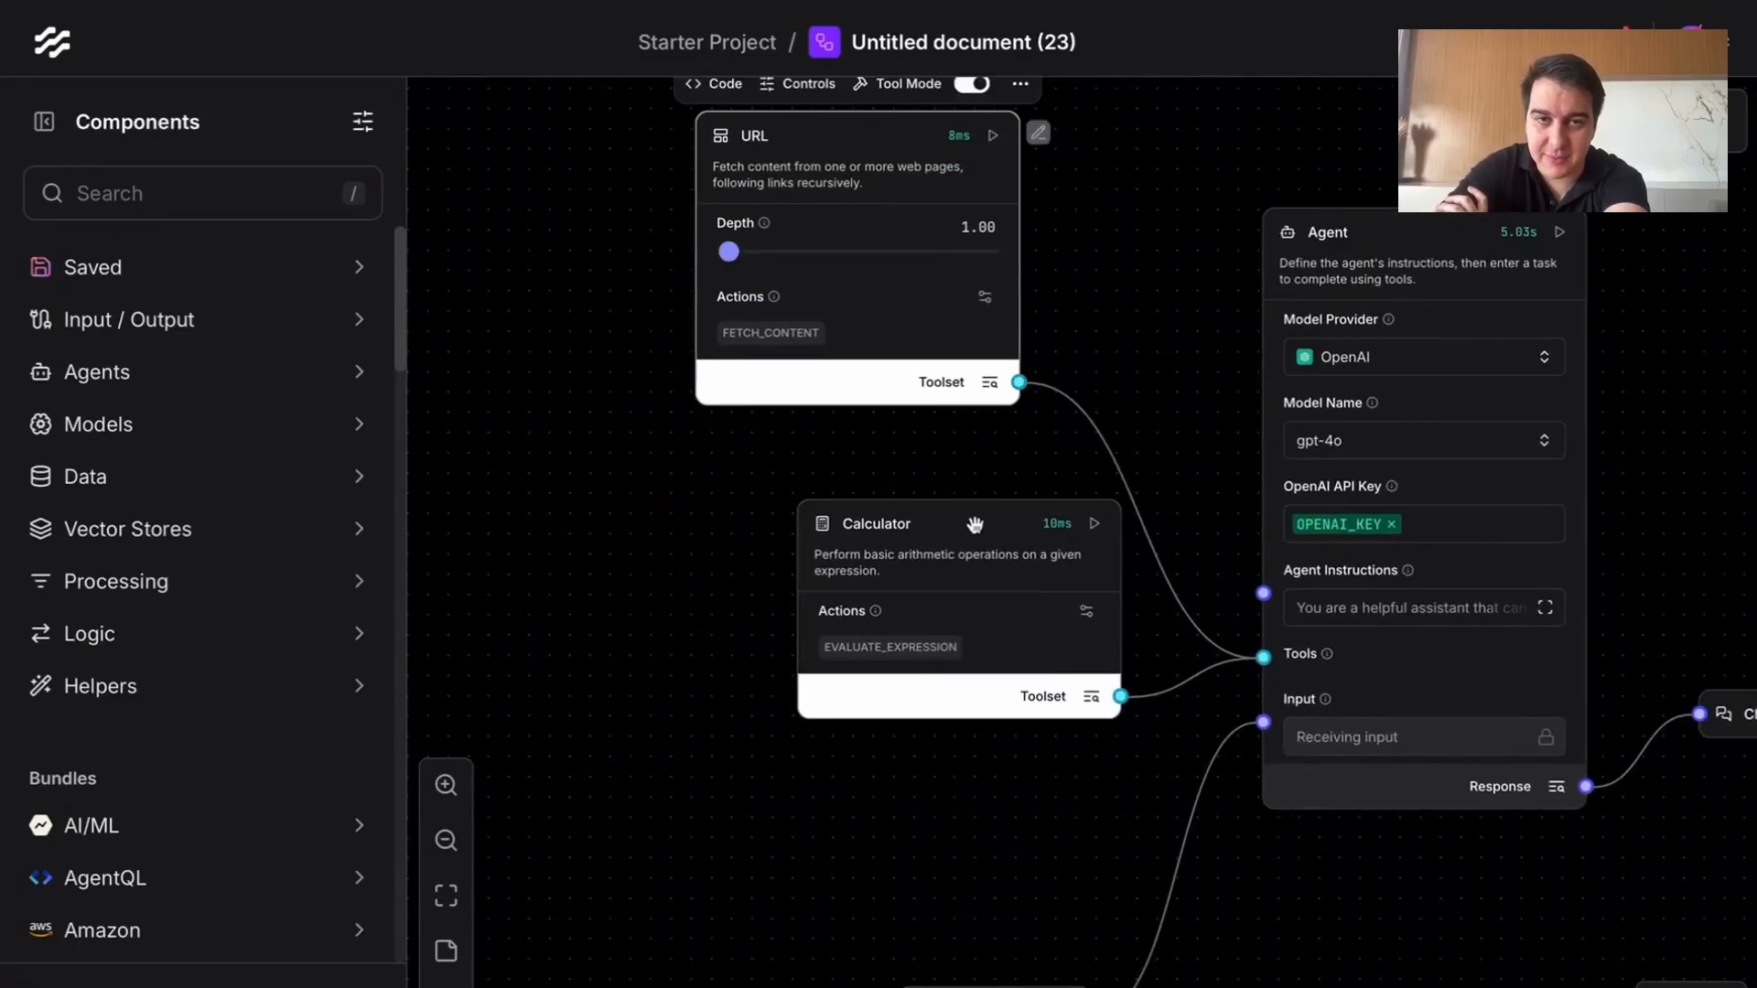
click(975, 526)
click(857, 135)
mouse_move(1338, 240)
mouse_down()
mouse_move(1384, 297)
mouse_move(1359, 265)
mouse_up()
drag(1198, 403, 1117, 393)
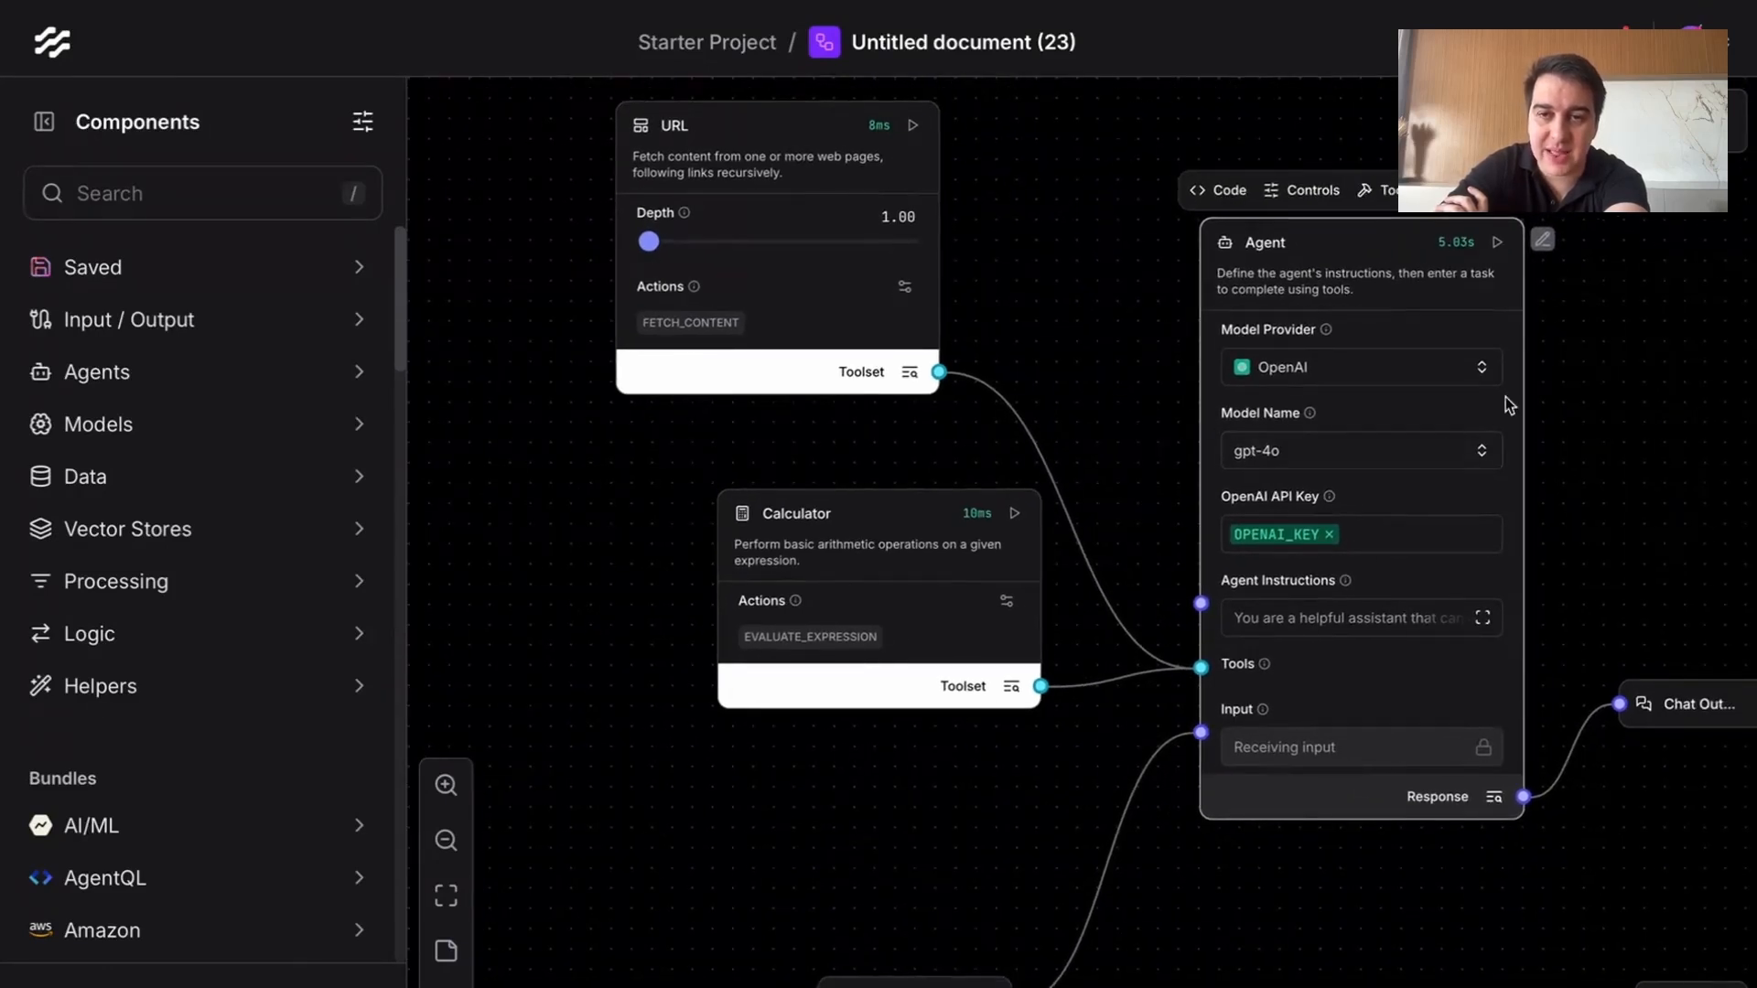
drag(1595, 367, 1408, 352)
scroll(1513, 408, down, 1)
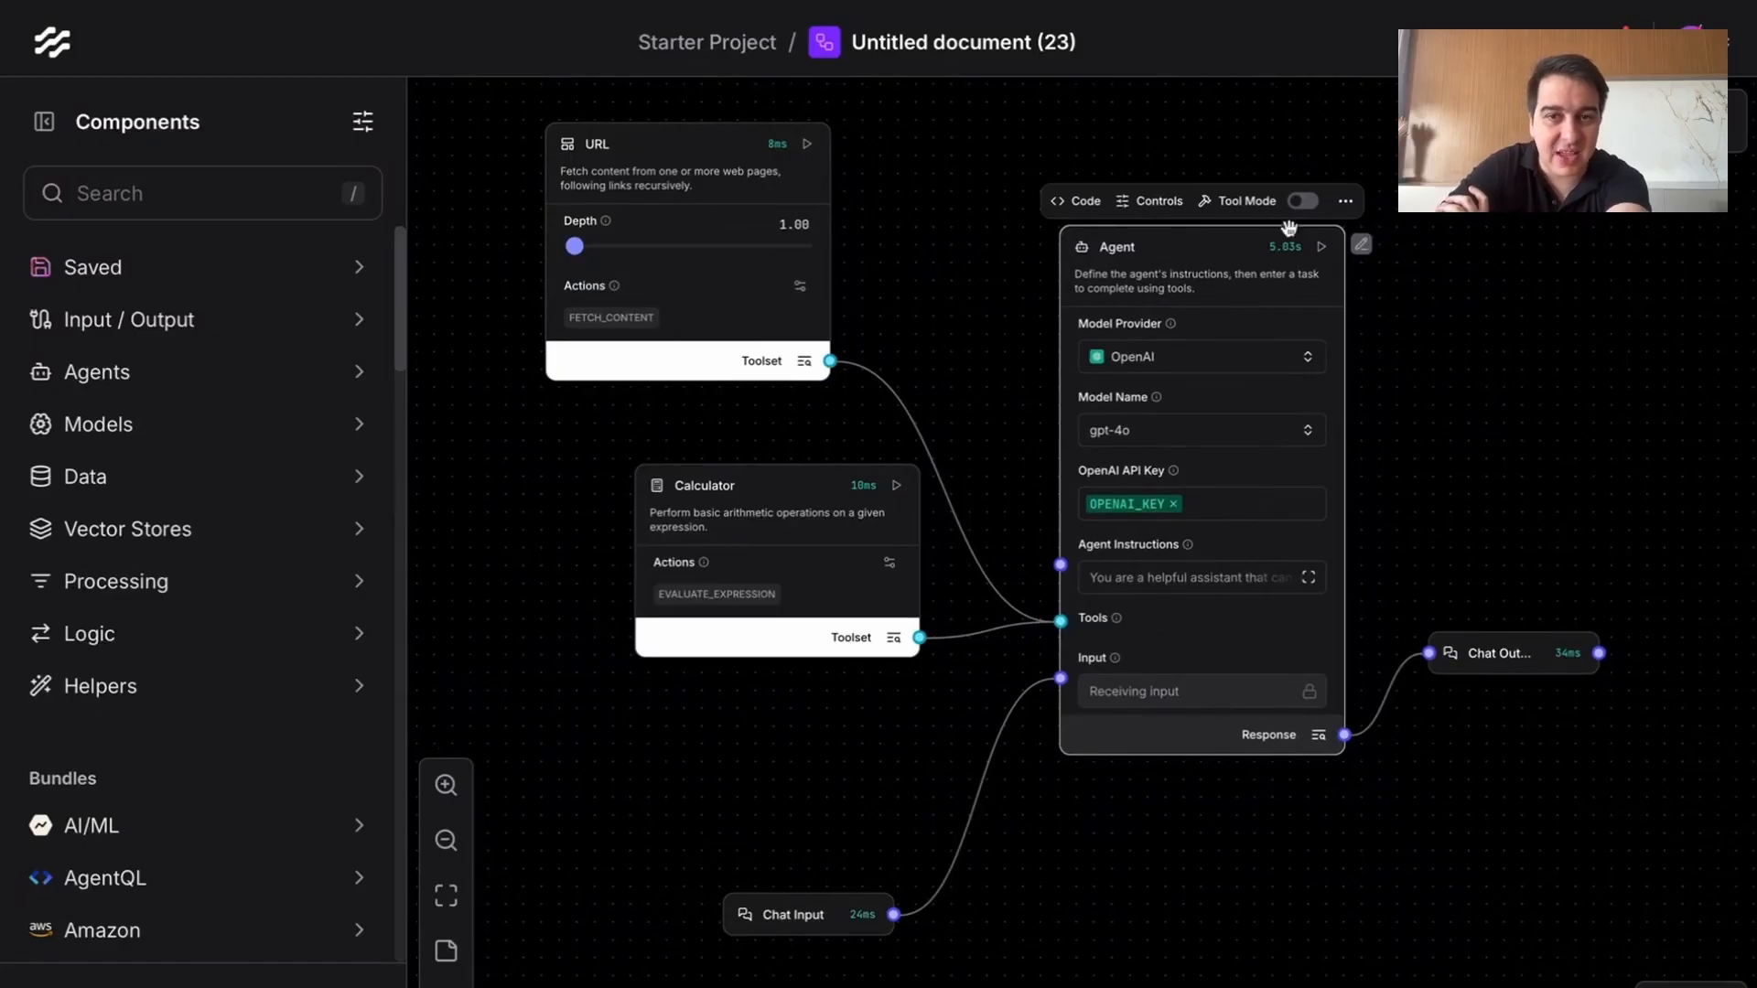
Step: Bring Chat Input directly beneath the Calculator and shift the Agent component slightly further away from the tools
drag(1459, 471, 1479, 506)
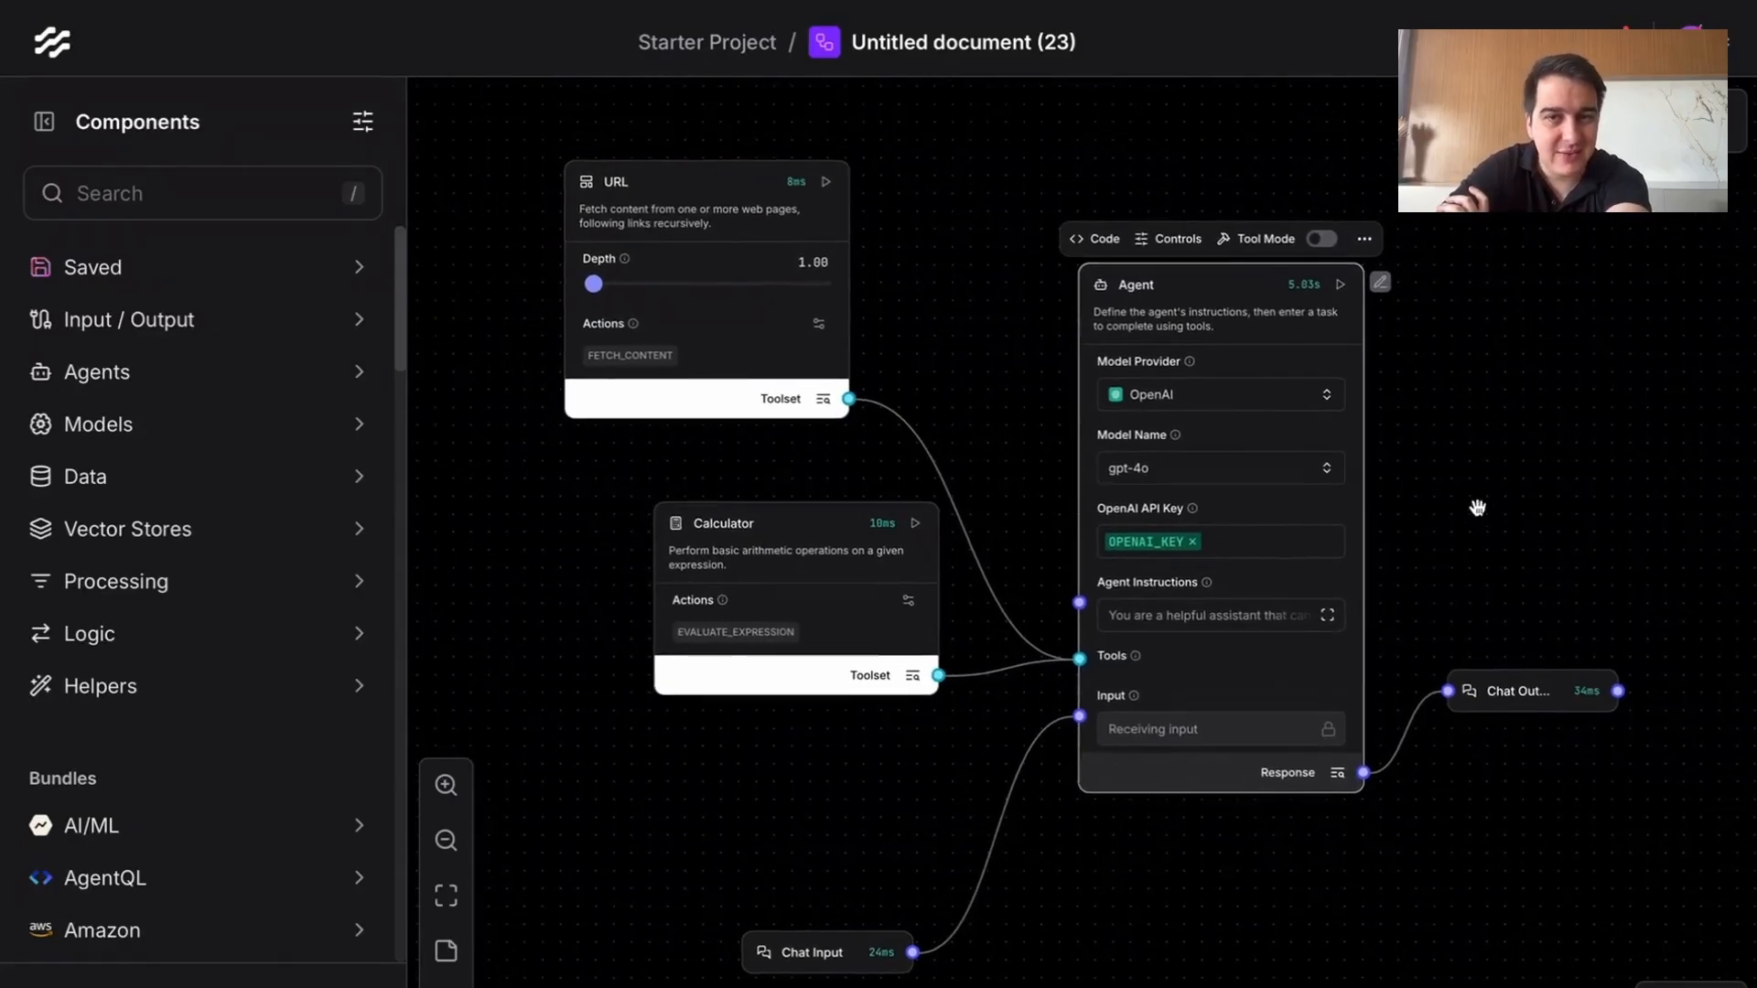
scroll(1479, 506, down, 1)
click(1479, 506)
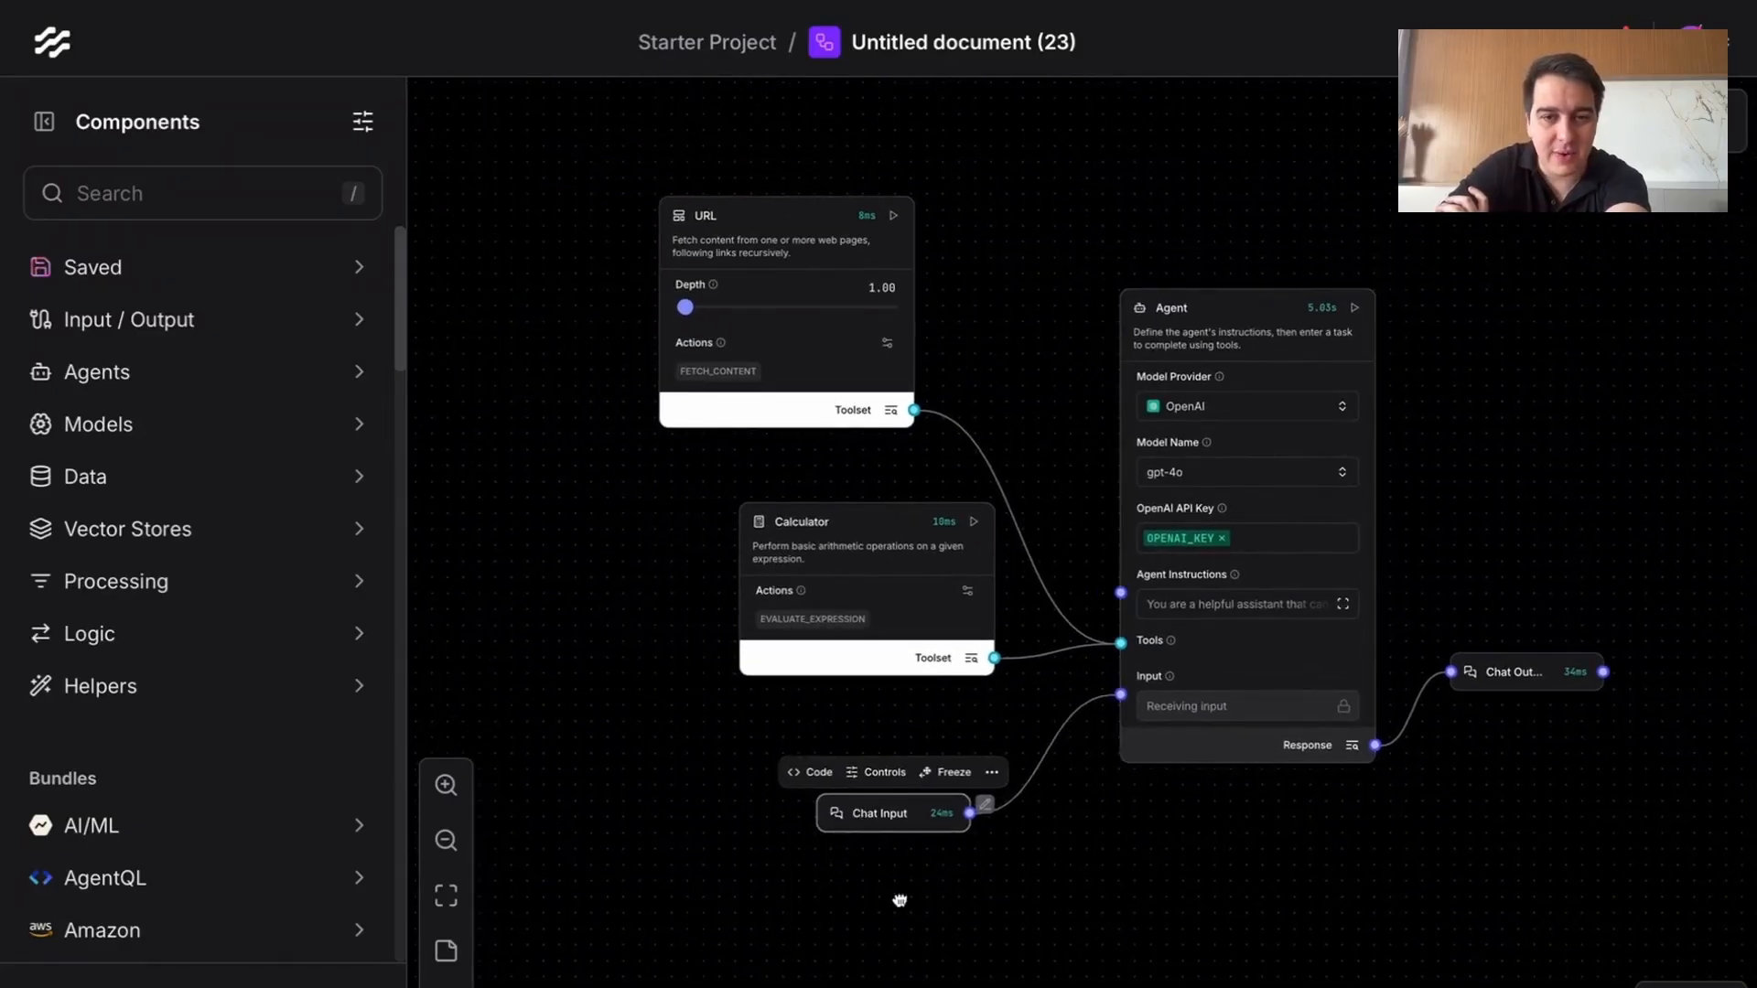
click(901, 900)
click(1206, 311)
drag(1206, 312, 1227, 311)
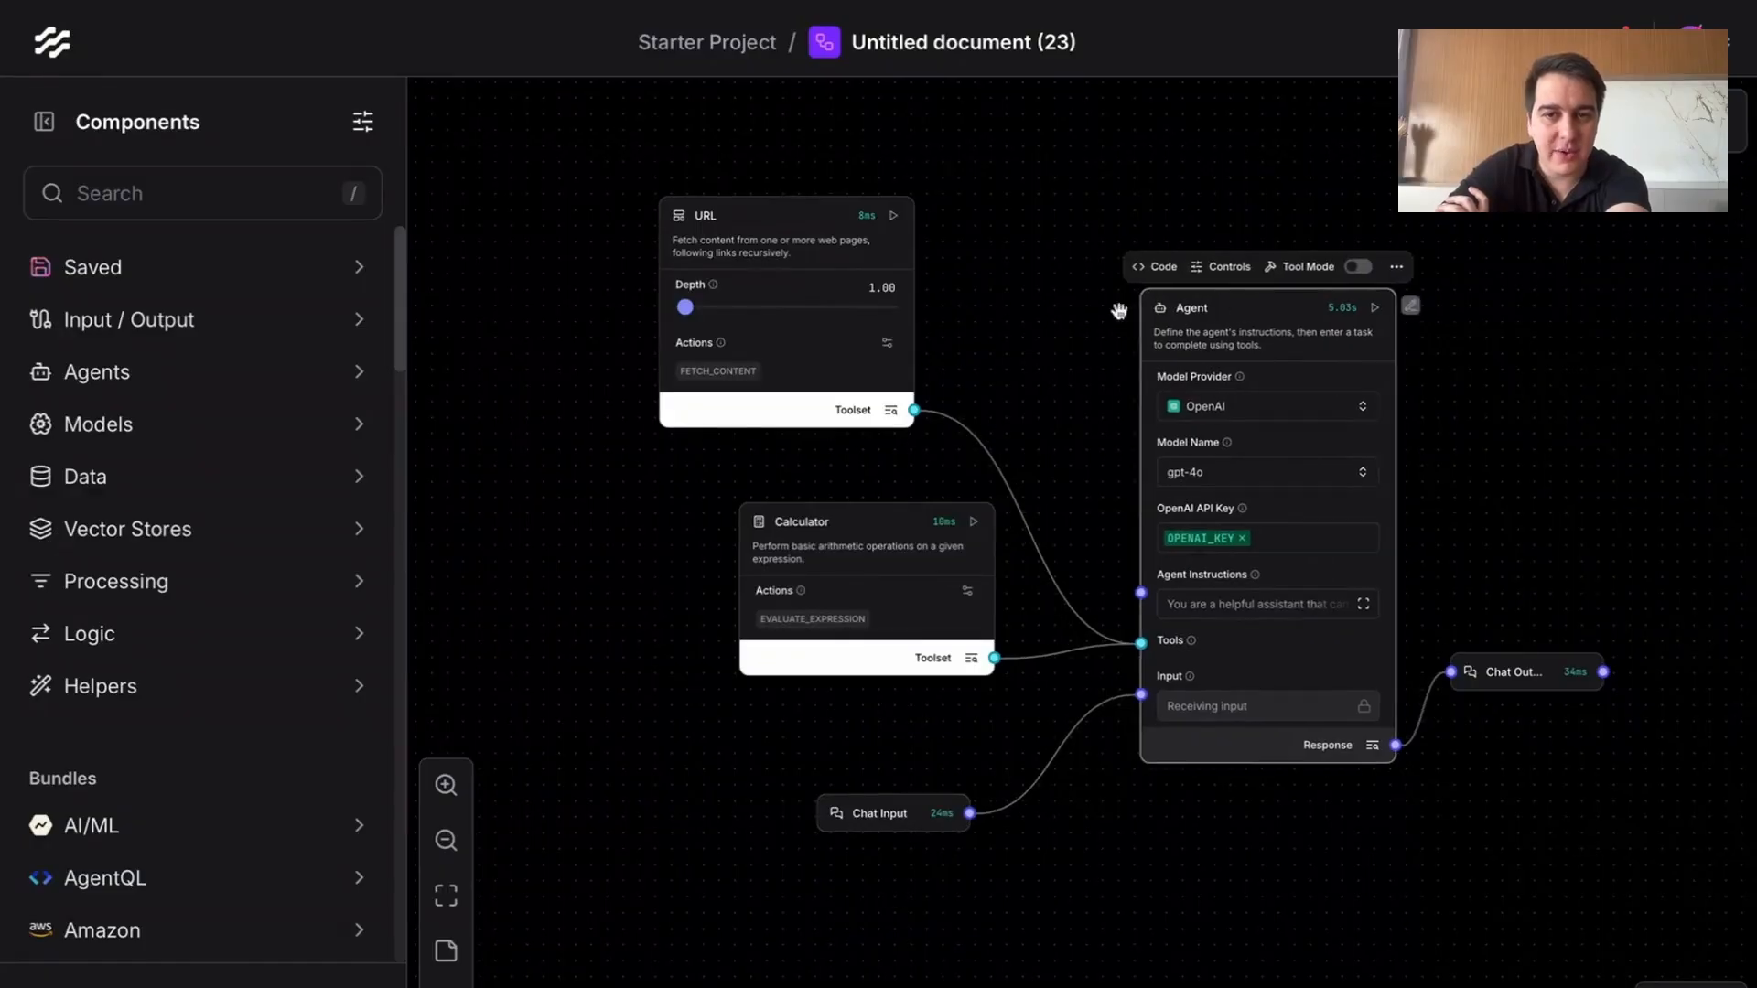
drag(1037, 337, 1107, 366)
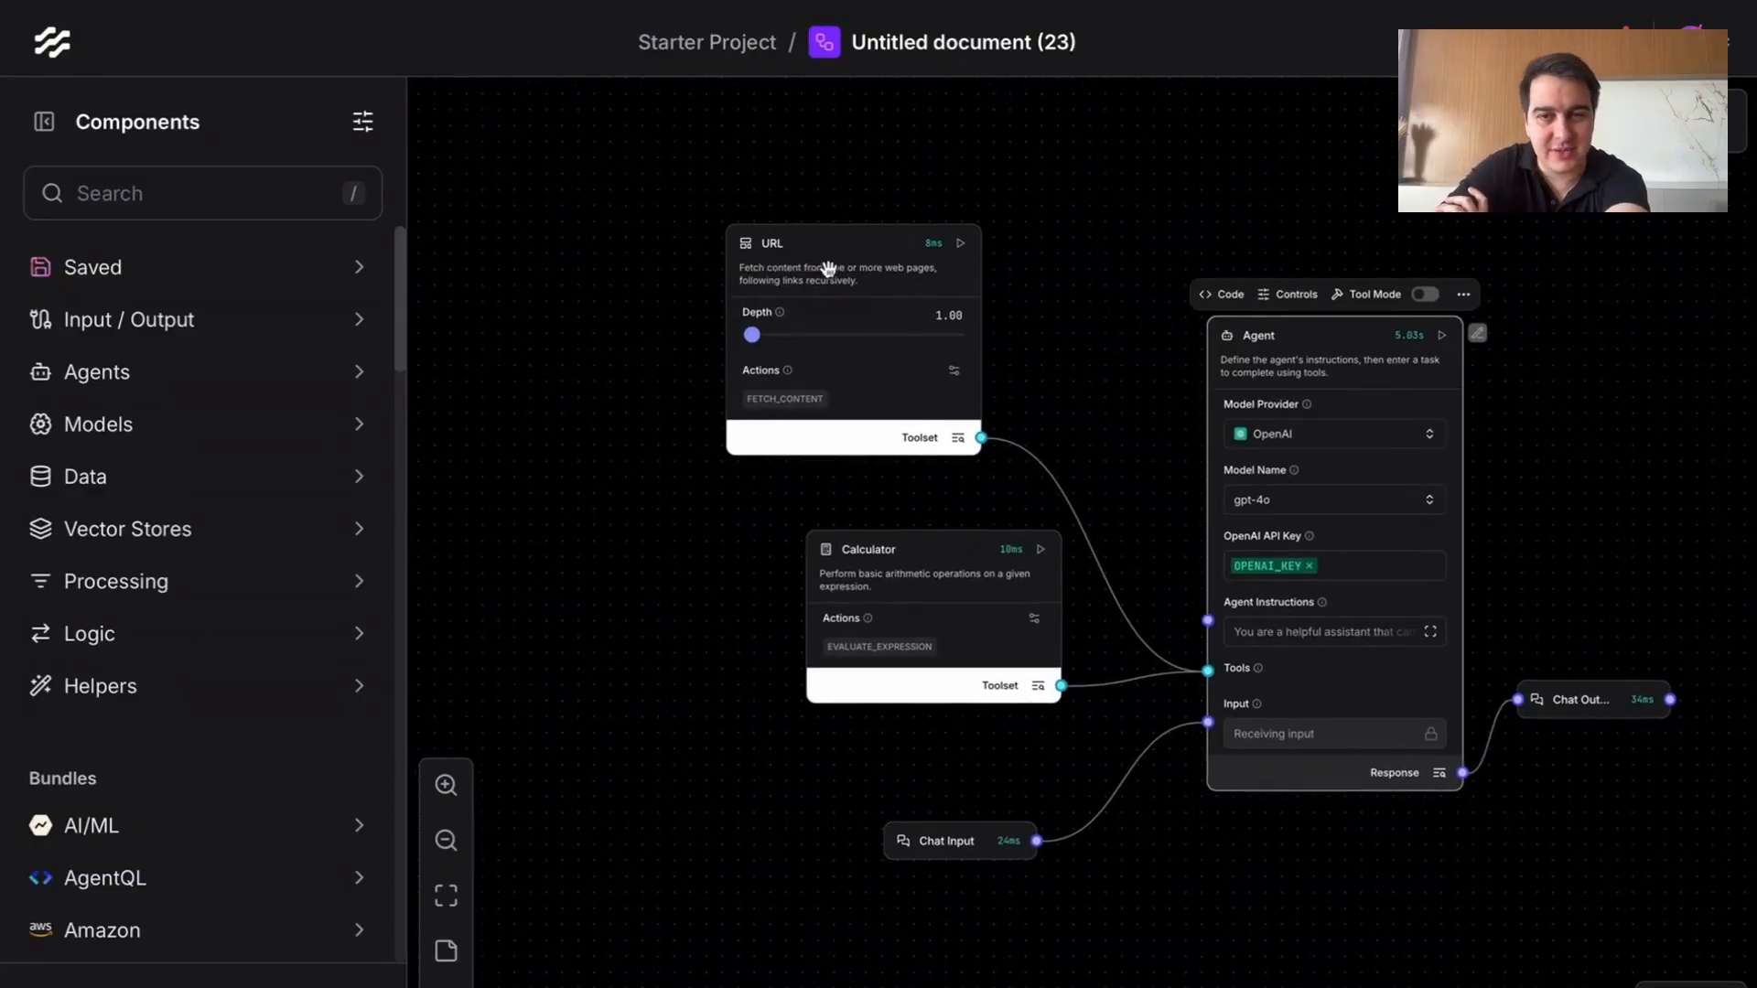
Step: Move the URL component up to align above the Calculator, and shift Chat Output slightly up and away from the Agent
drag(830, 272, 898, 258)
click(1287, 332)
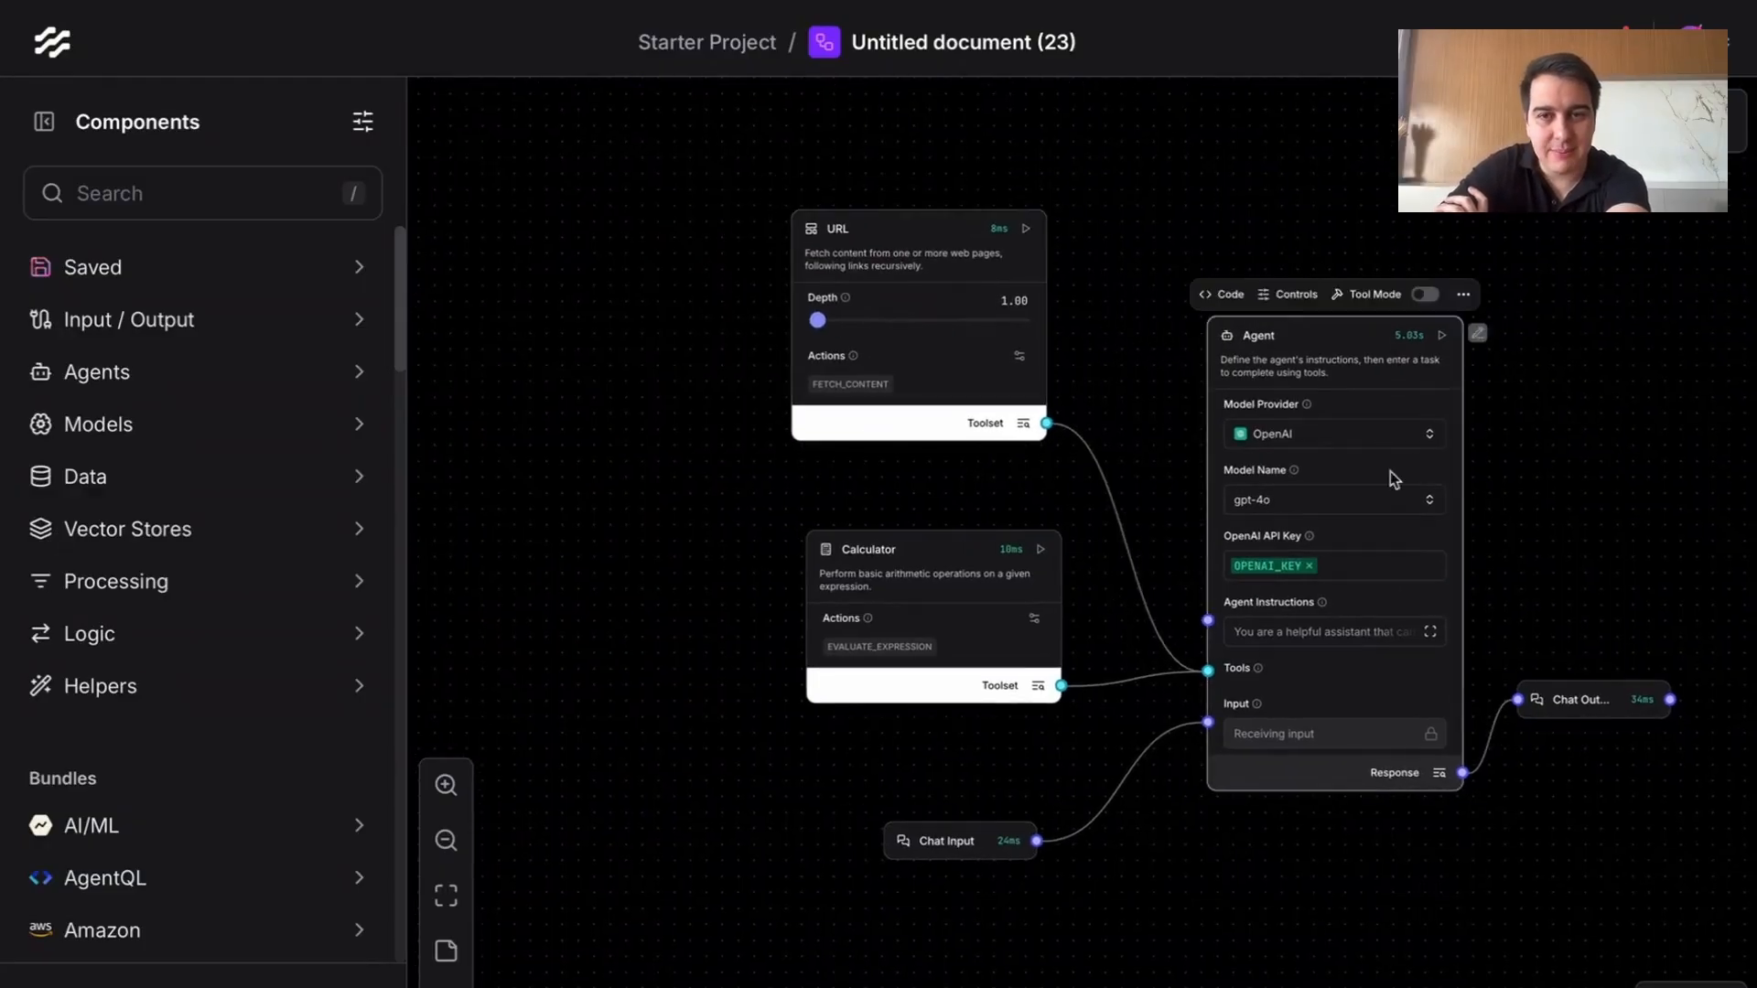
click(1577, 436)
drag(1561, 701, 1602, 678)
click(1527, 823)
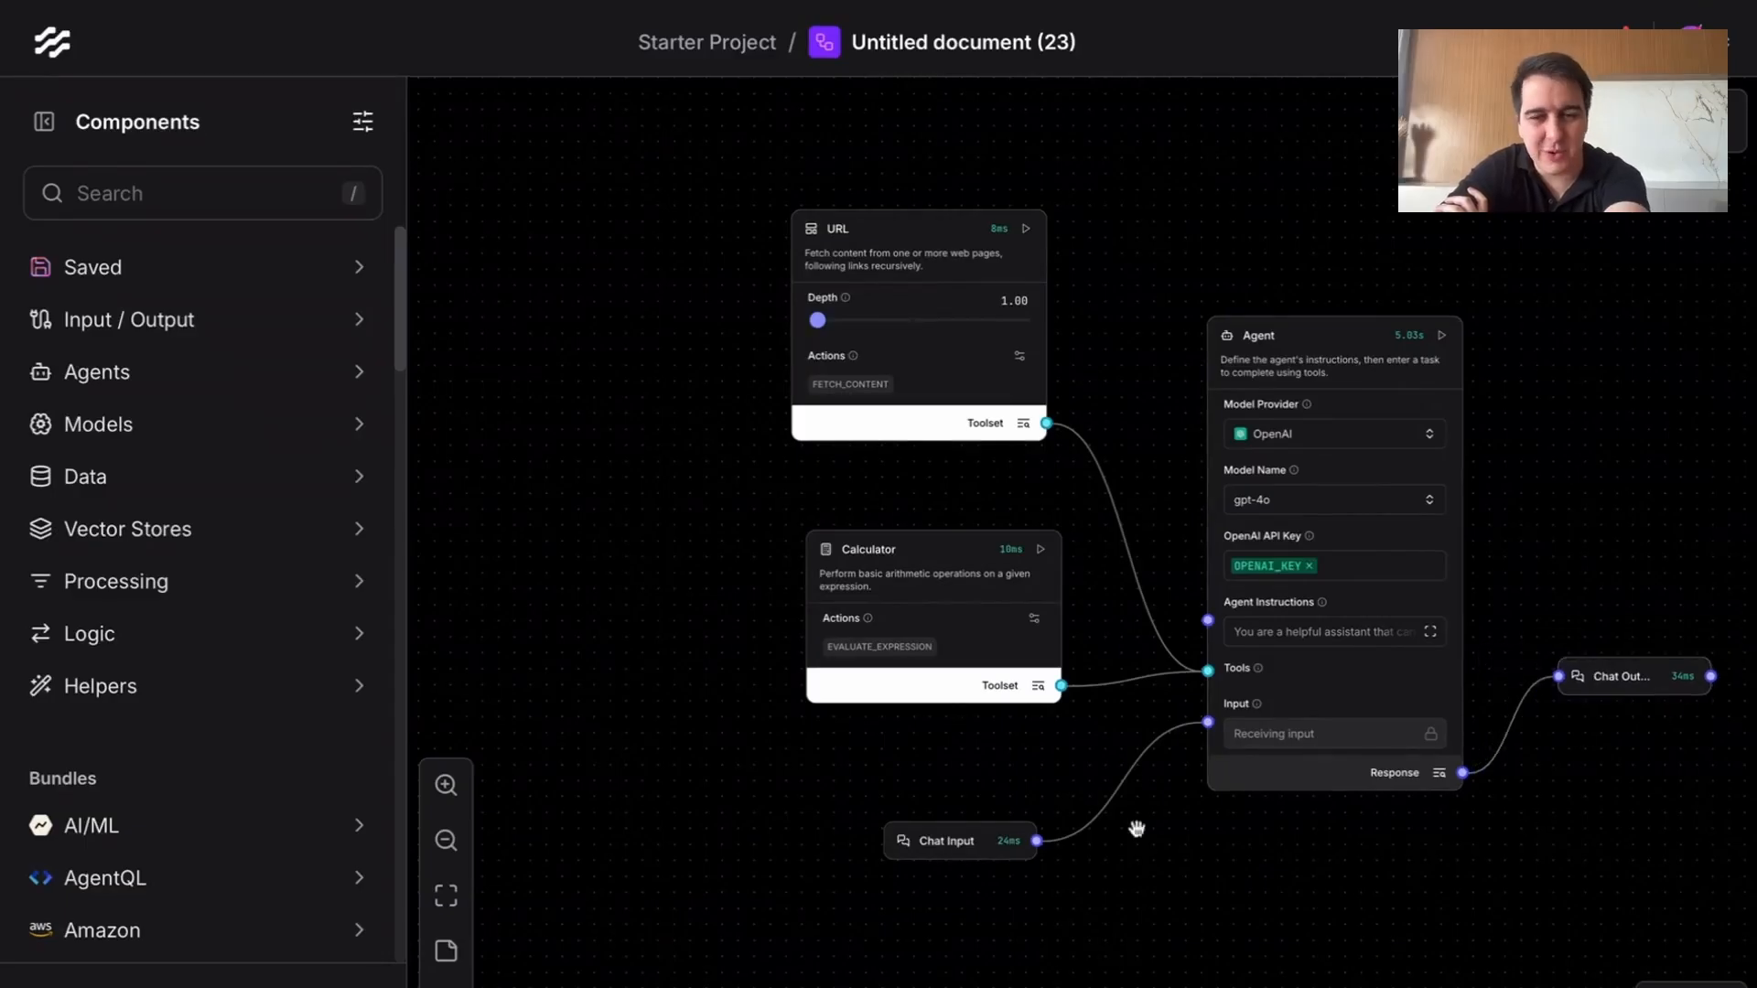
Step: Move the Chat Input component closer to the Agent's Input connection, below the Calculator
drag(985, 843, 1076, 811)
click(1013, 897)
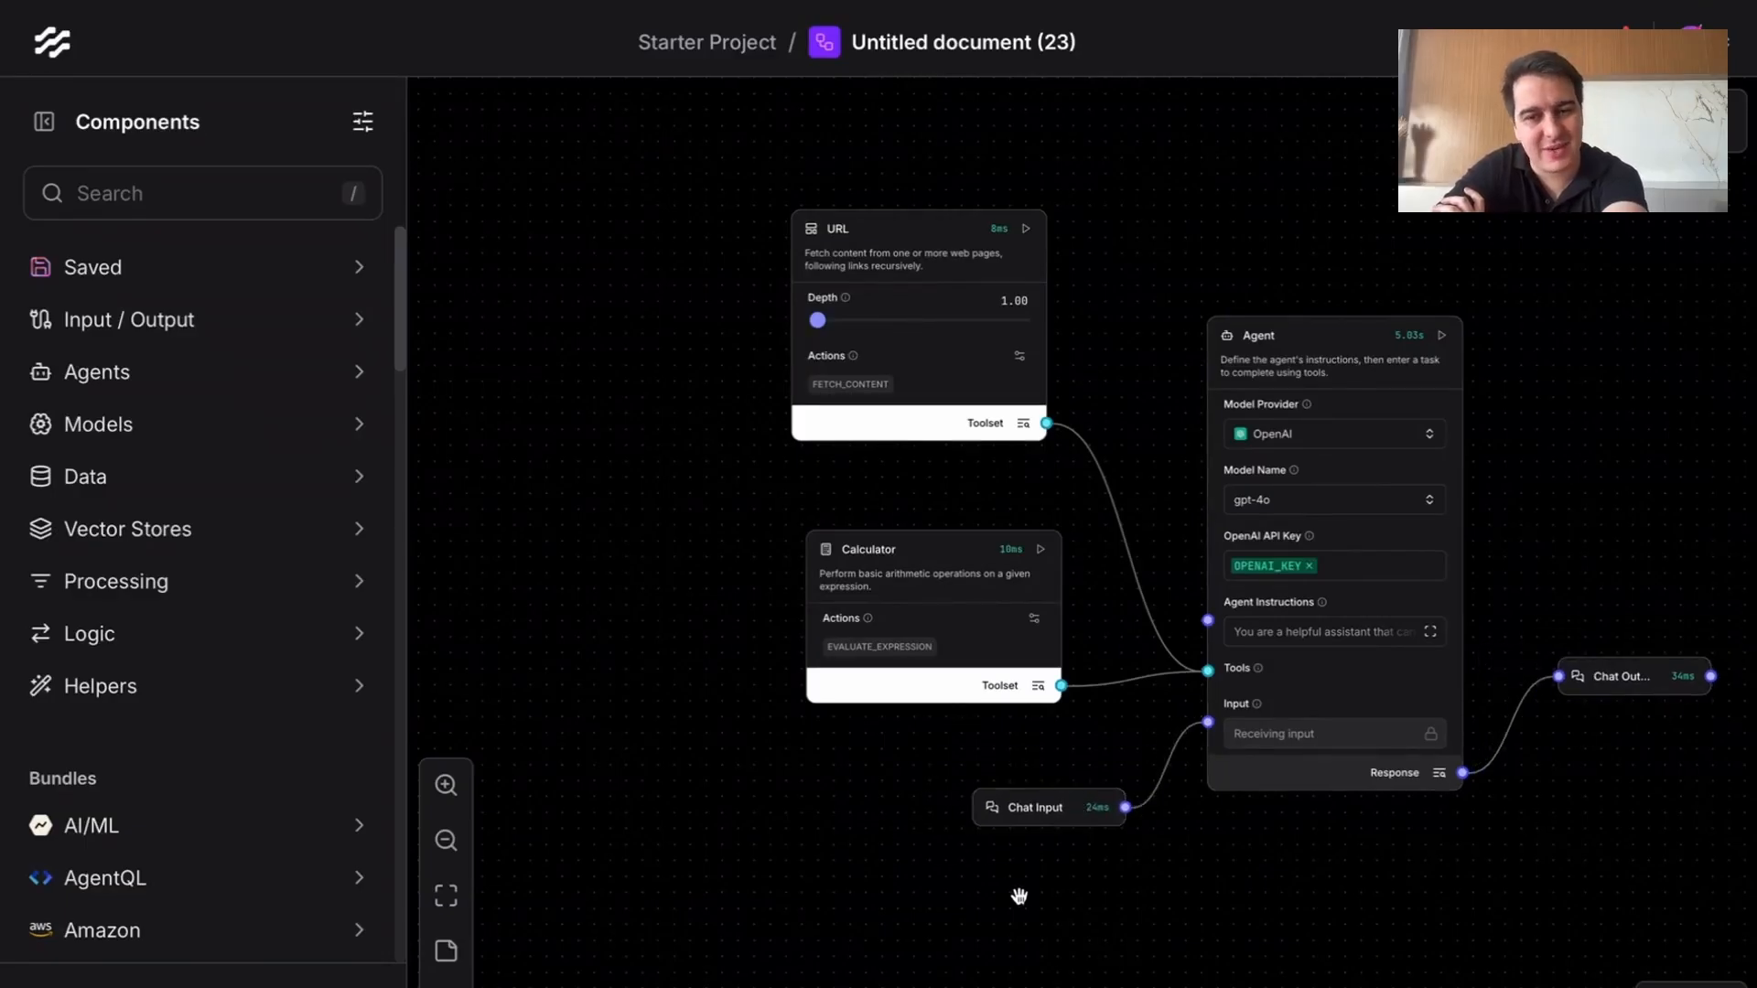
scroll(956, 920, up, 2)
drag(894, 925, 790, 924)
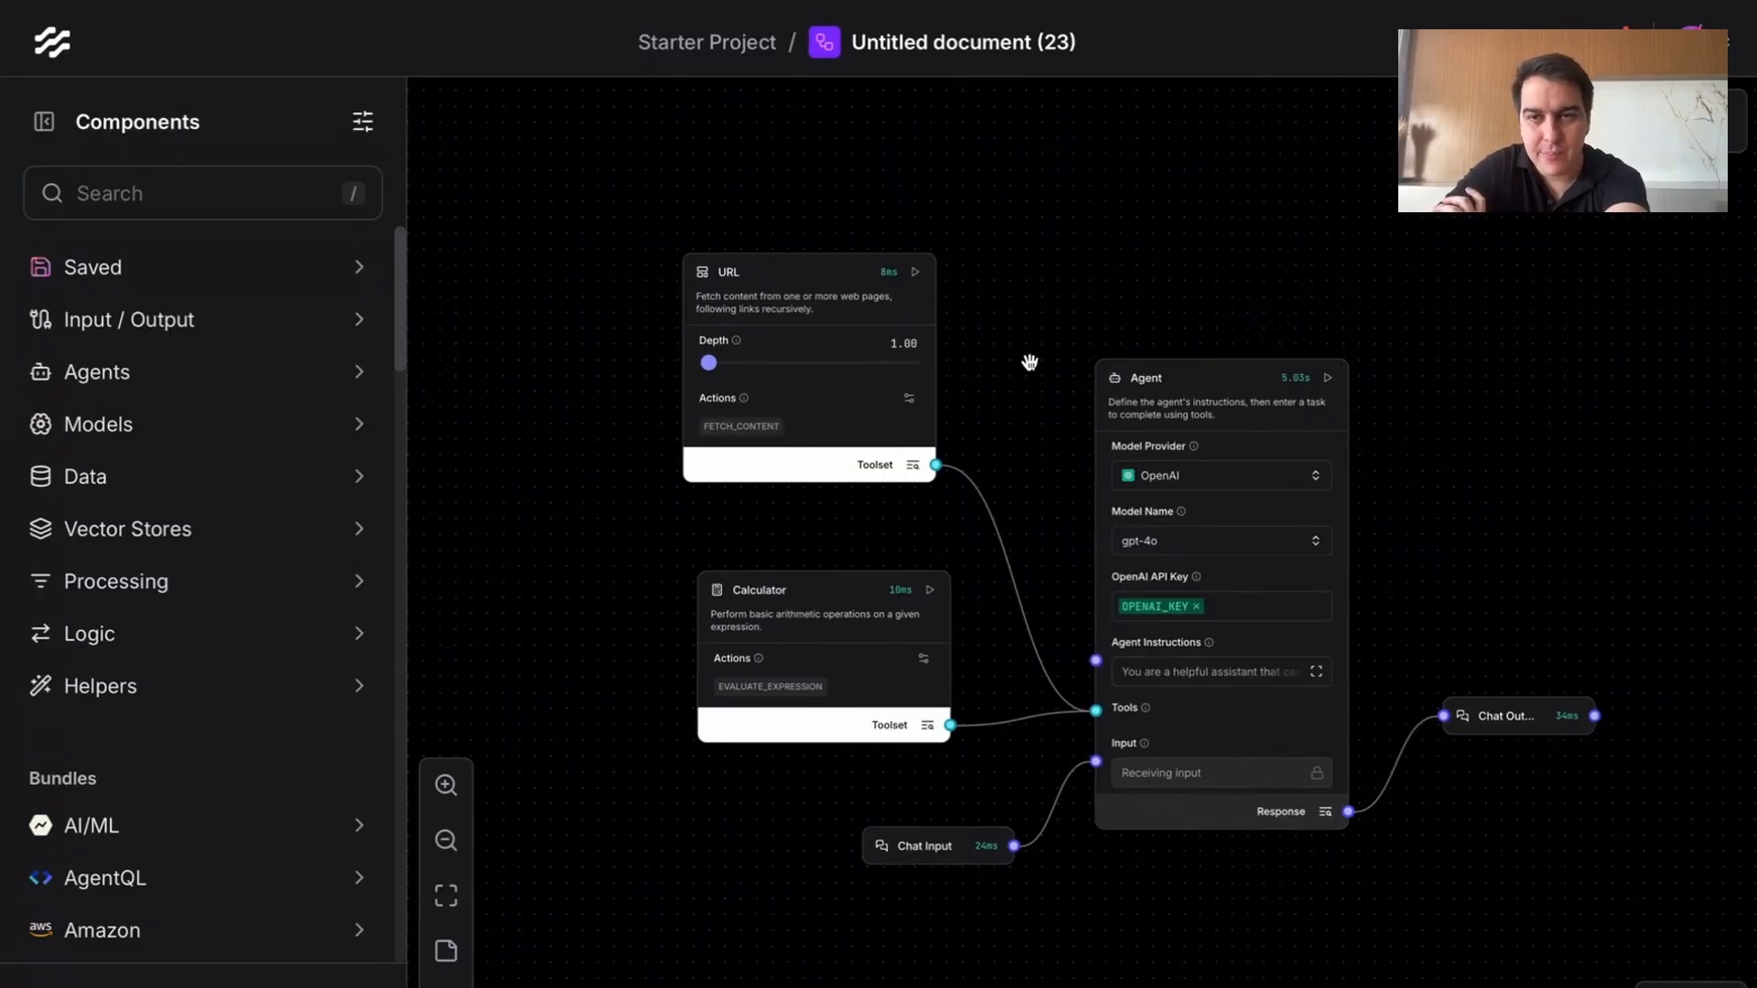
scroll(1020, 394, down, 1)
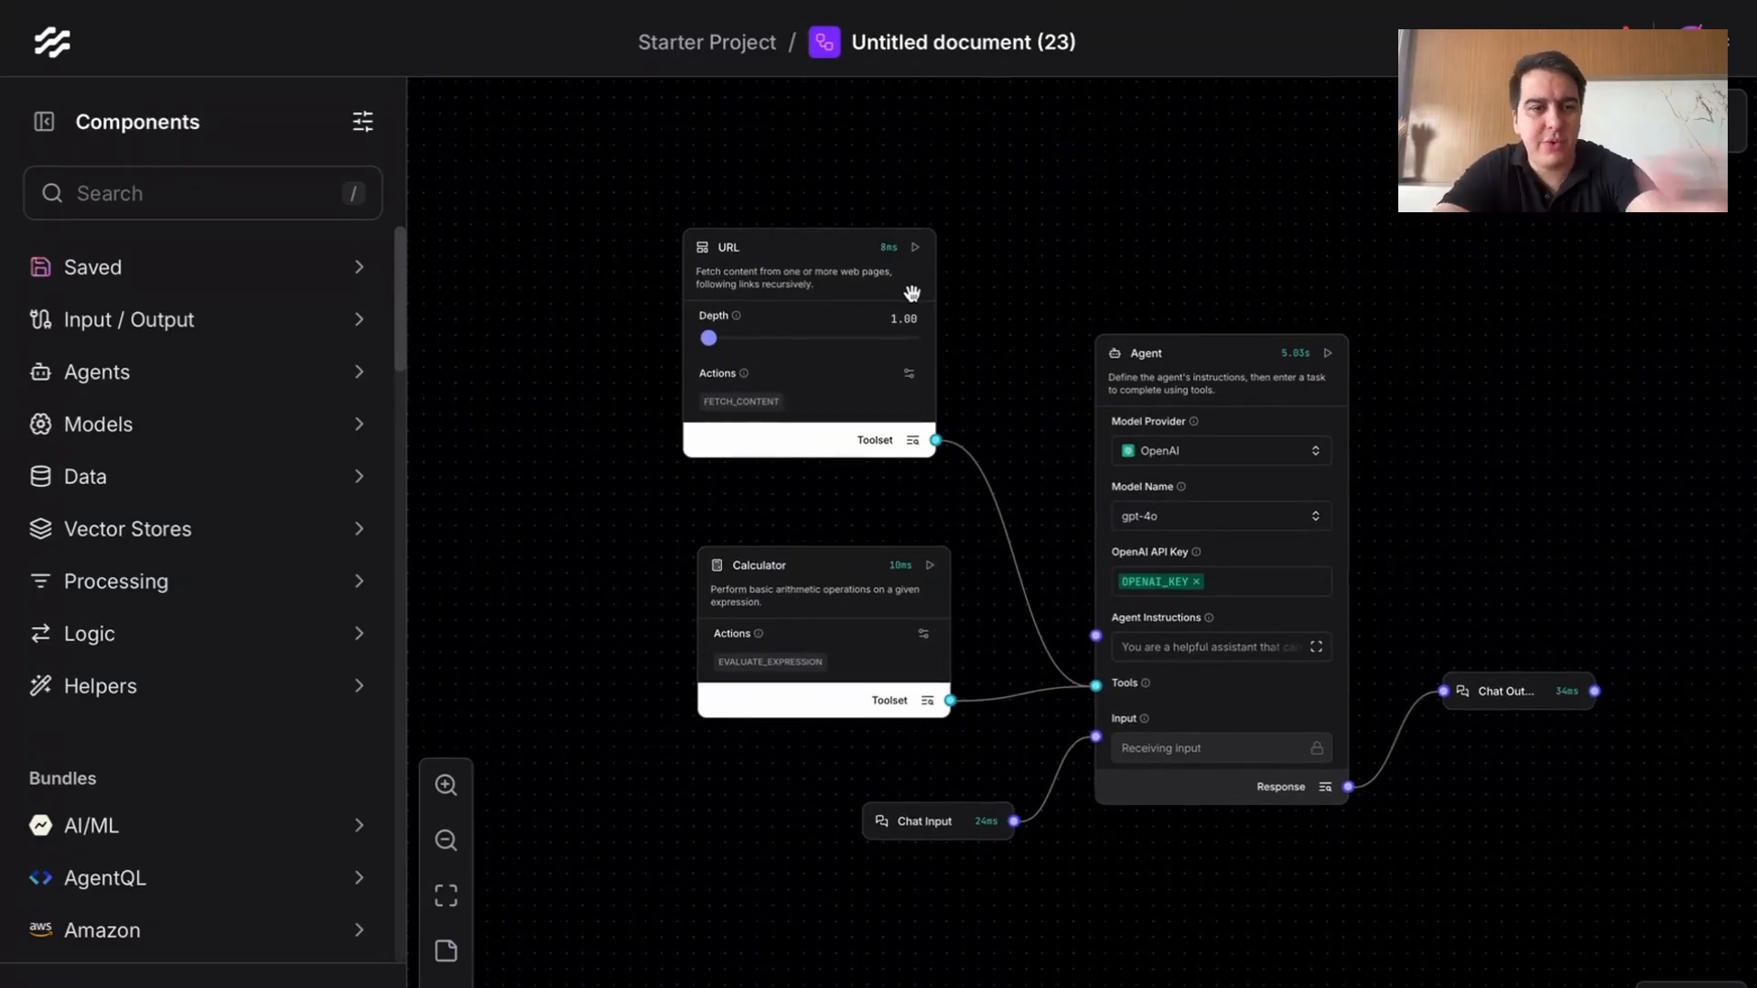
drag(1005, 249, 910, 250)
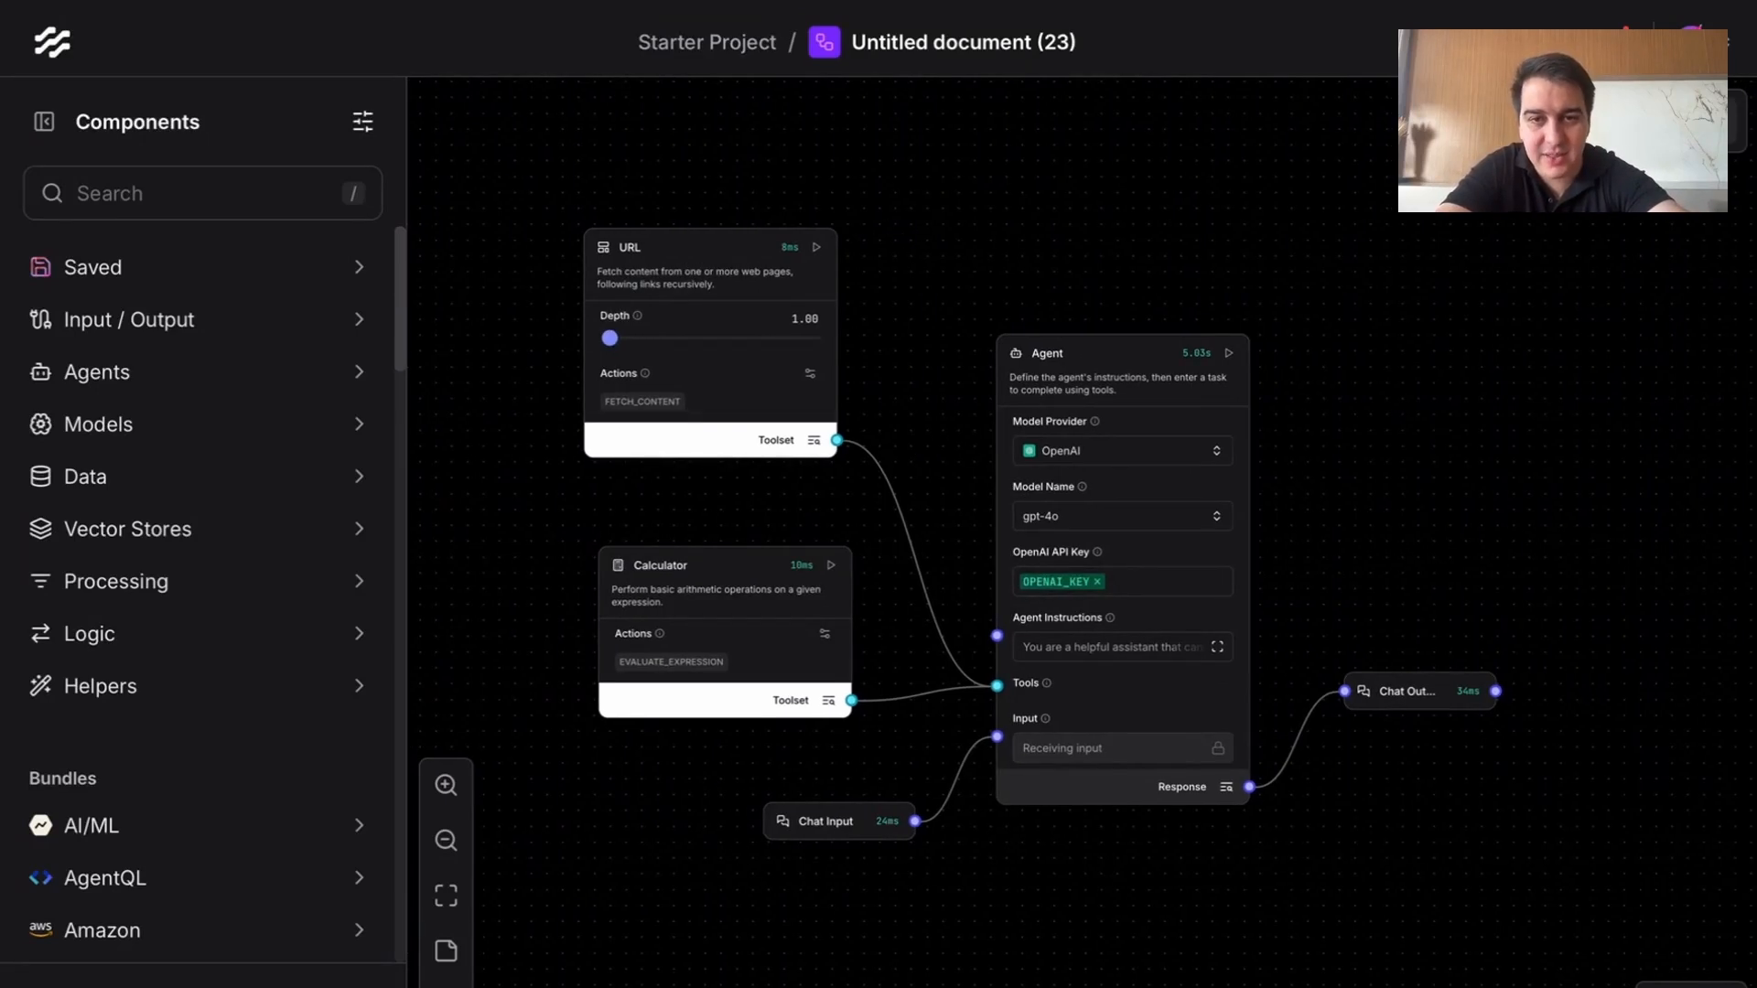
Step: View the flow's API access code, comparing the Python and JavaScript snippets, and close it
click(1673, 121)
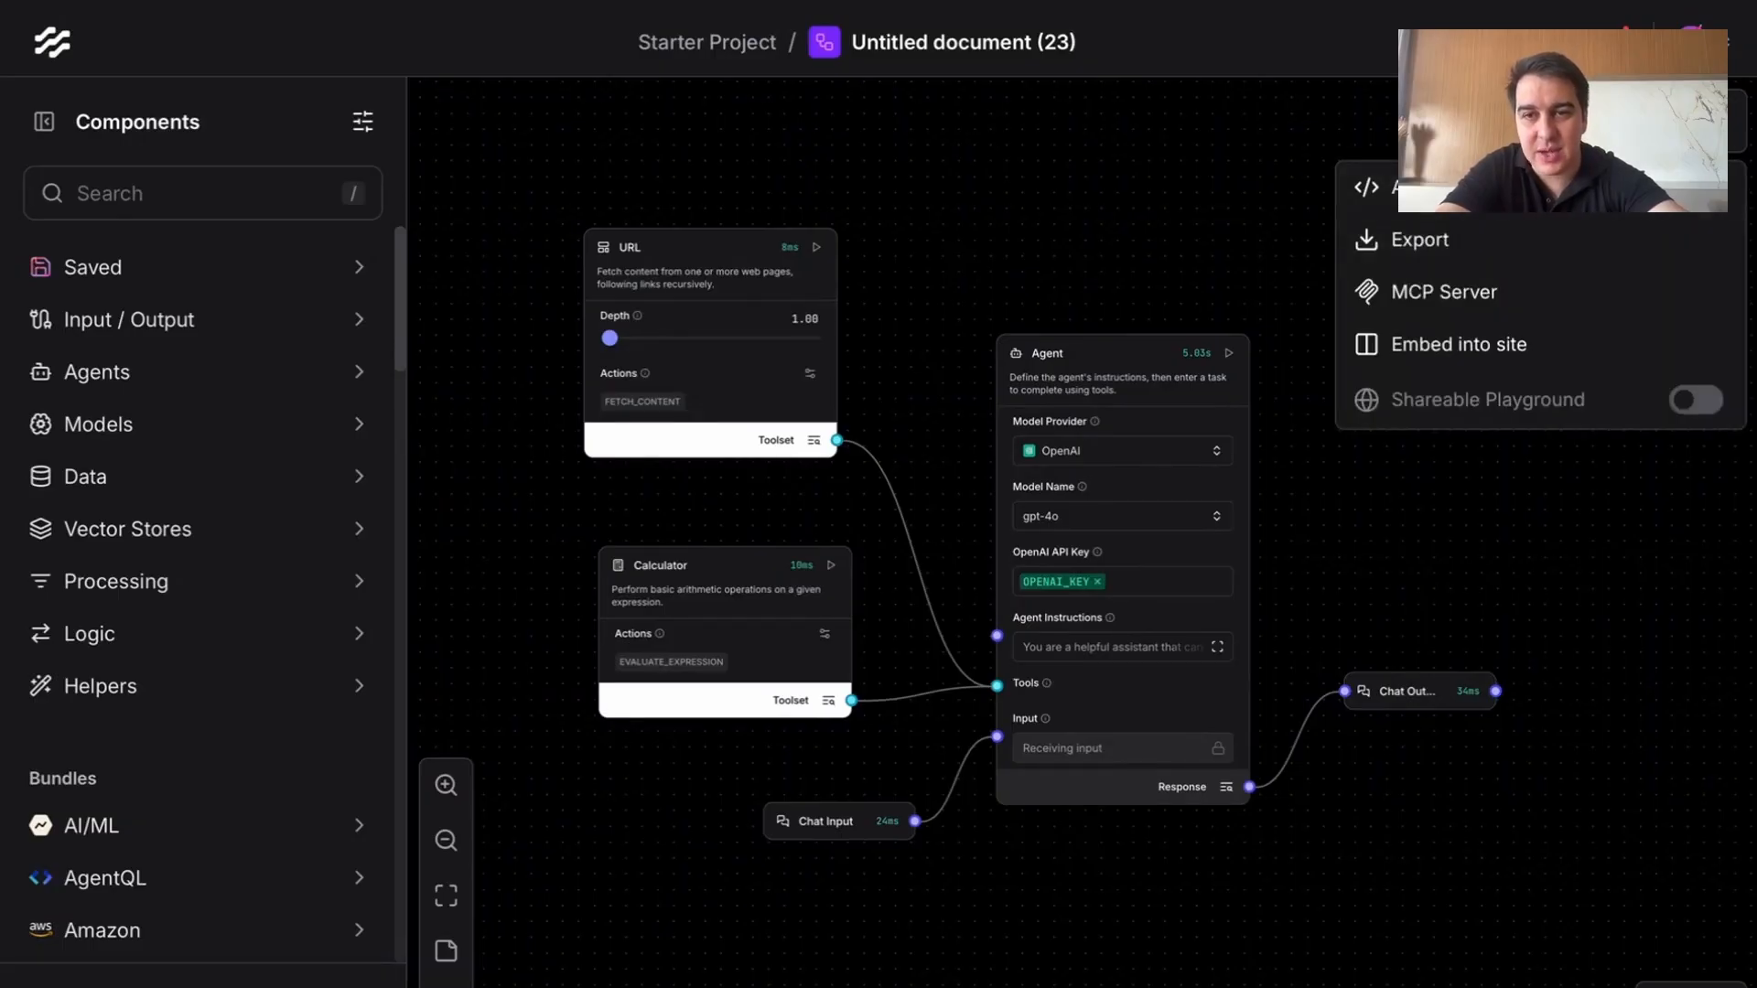
click(1483, 190)
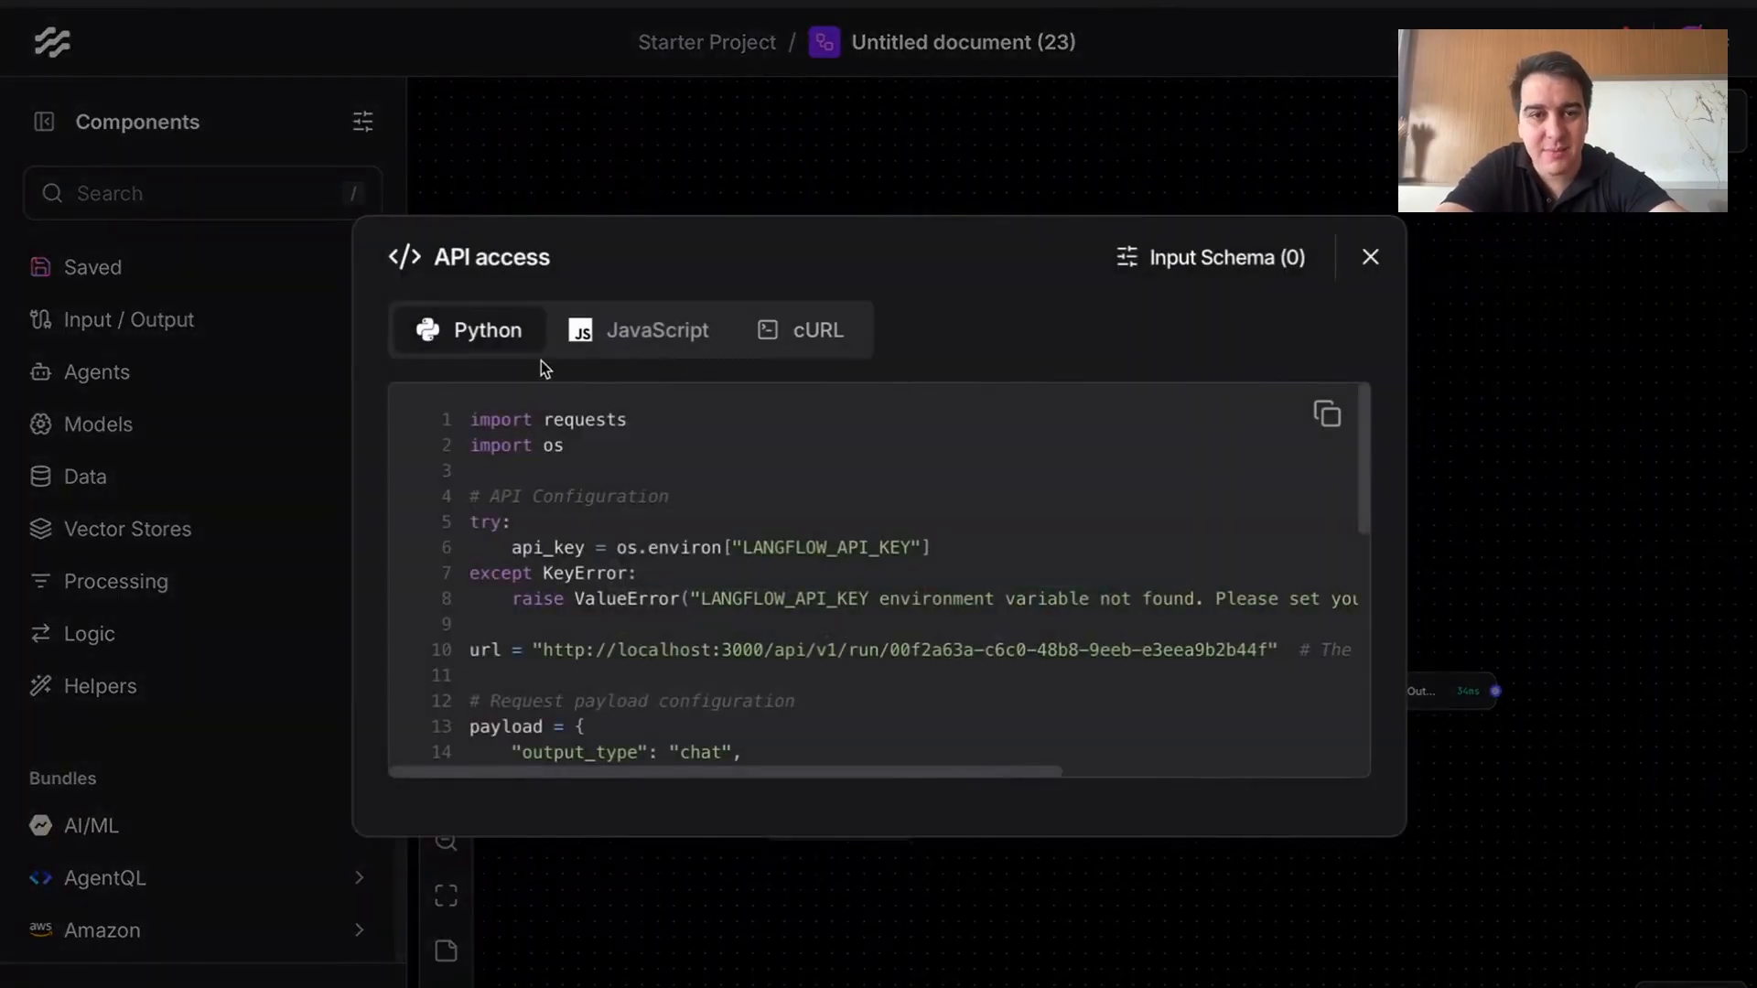
scroll(645, 631, down, 5)
scroll(641, 631, up, 5)
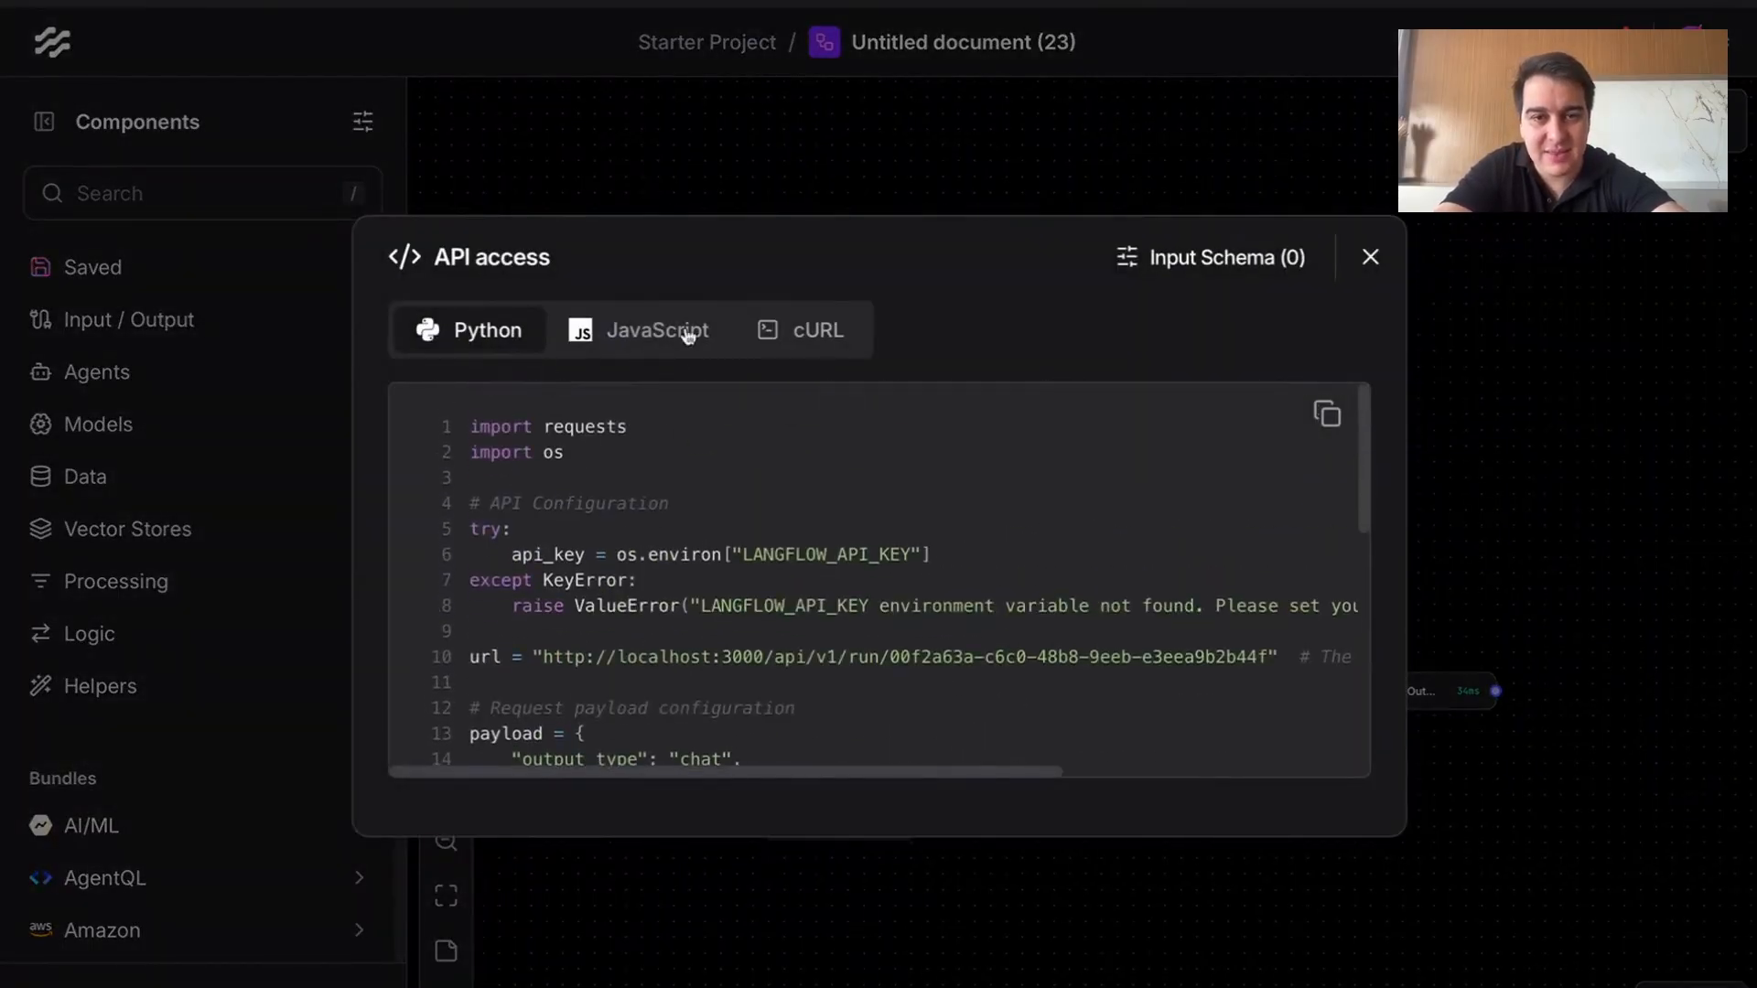
click(637, 341)
scroll(668, 682, down, 5)
scroll(659, 659, up, 5)
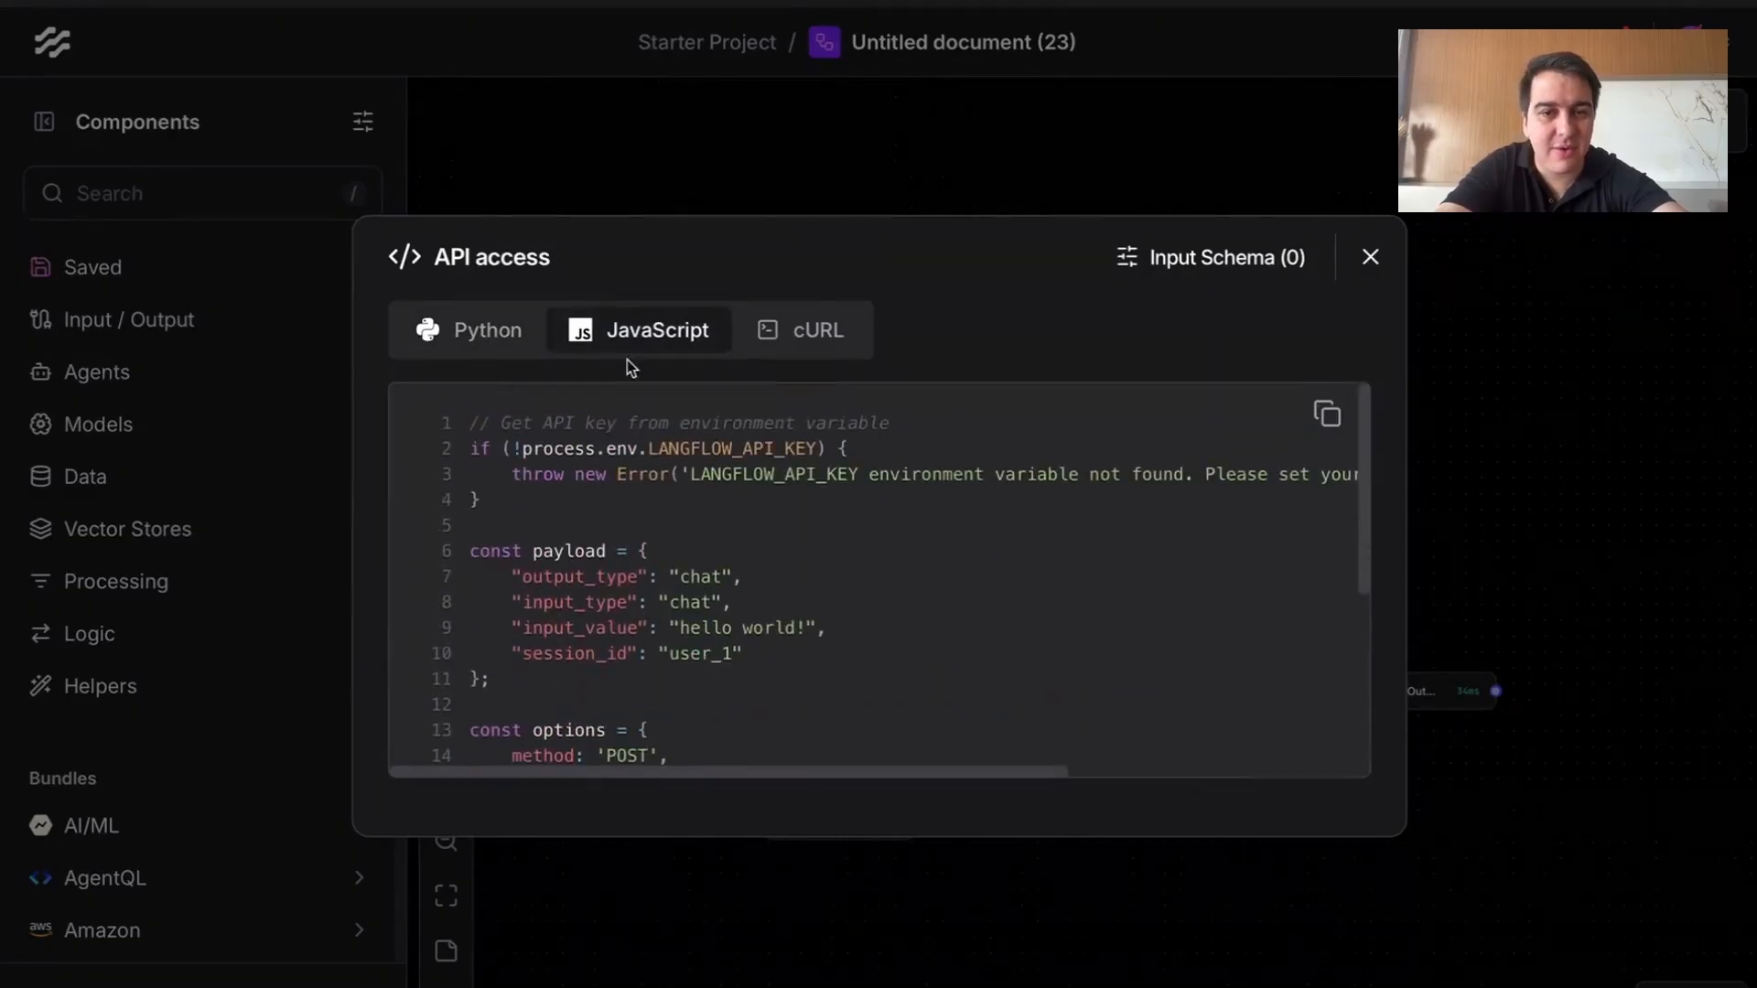
click(507, 343)
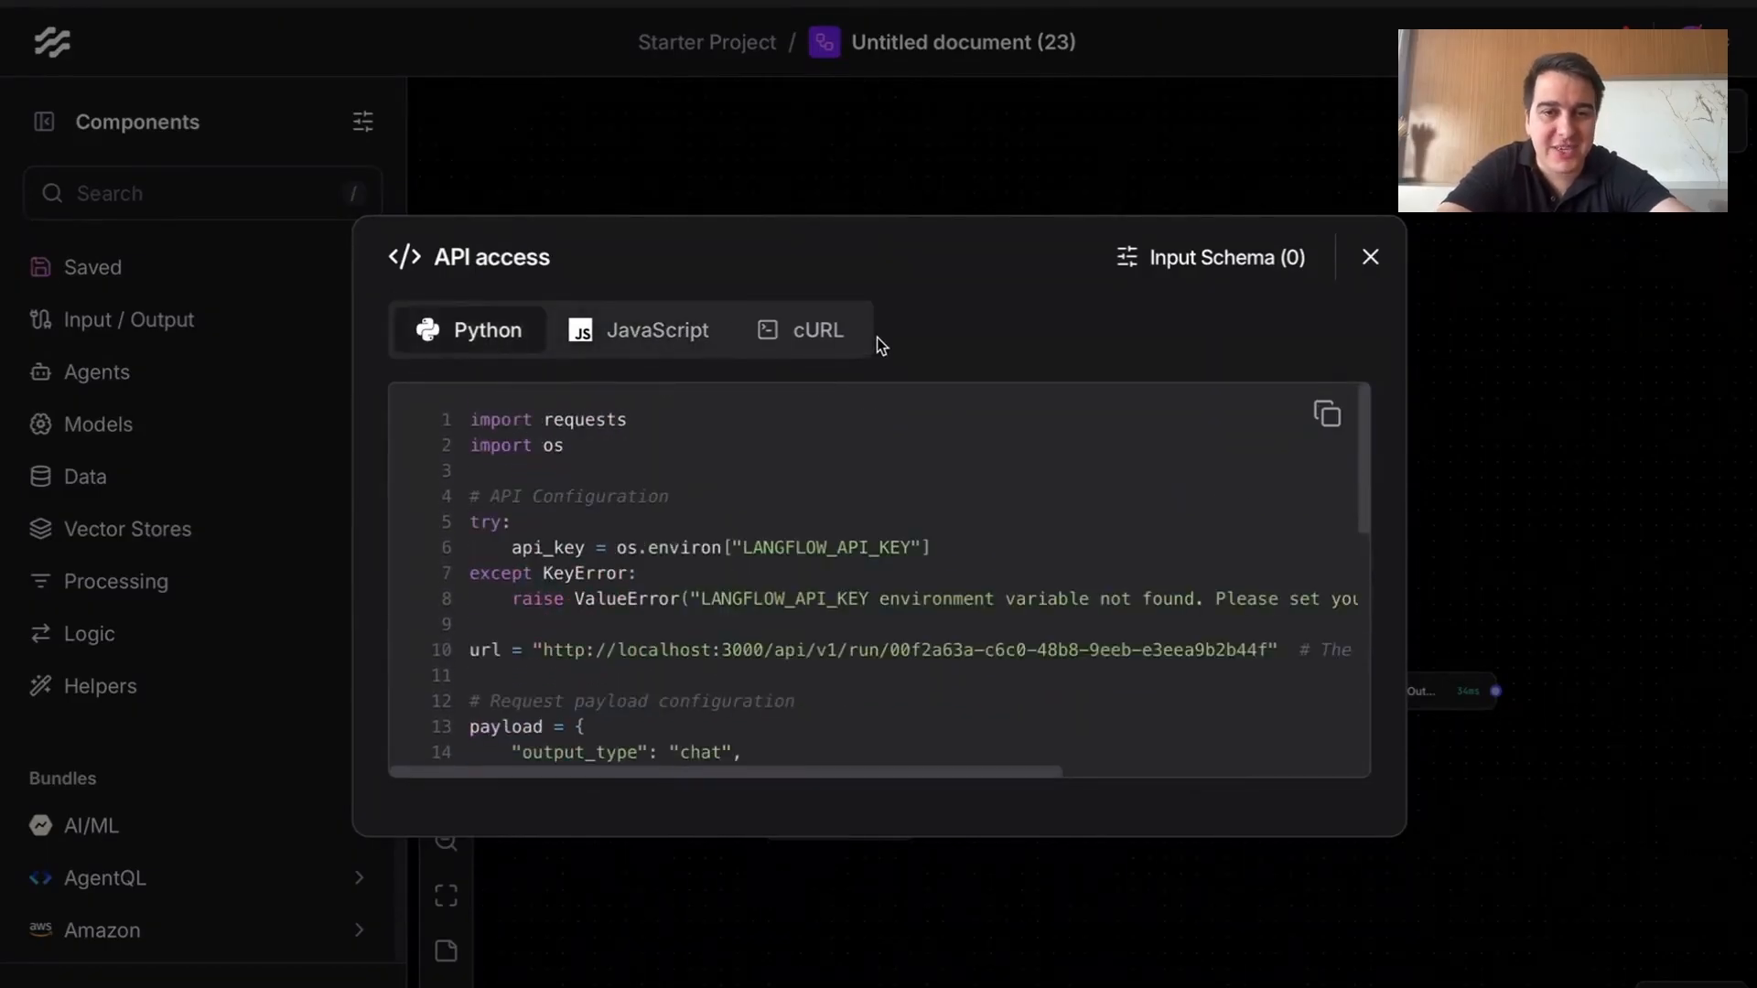
click(1368, 258)
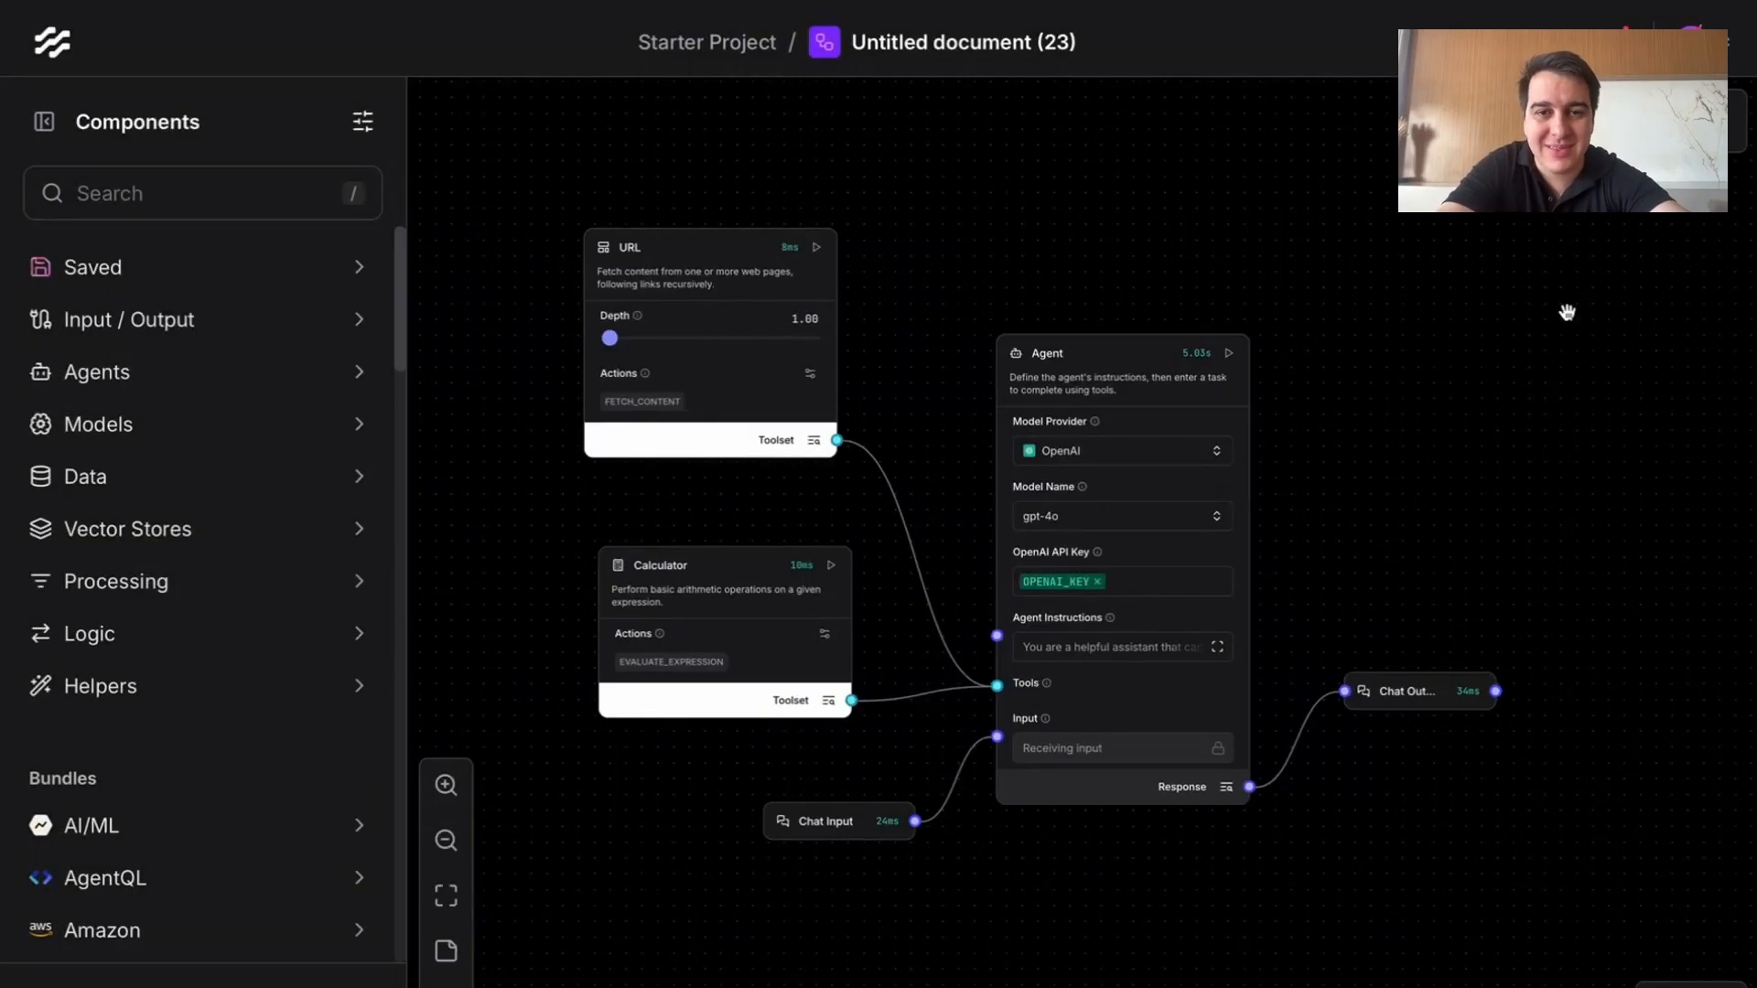
Step: Review the flow's sharing options, including Export, MCP Server and Embed into site
click(1693, 121)
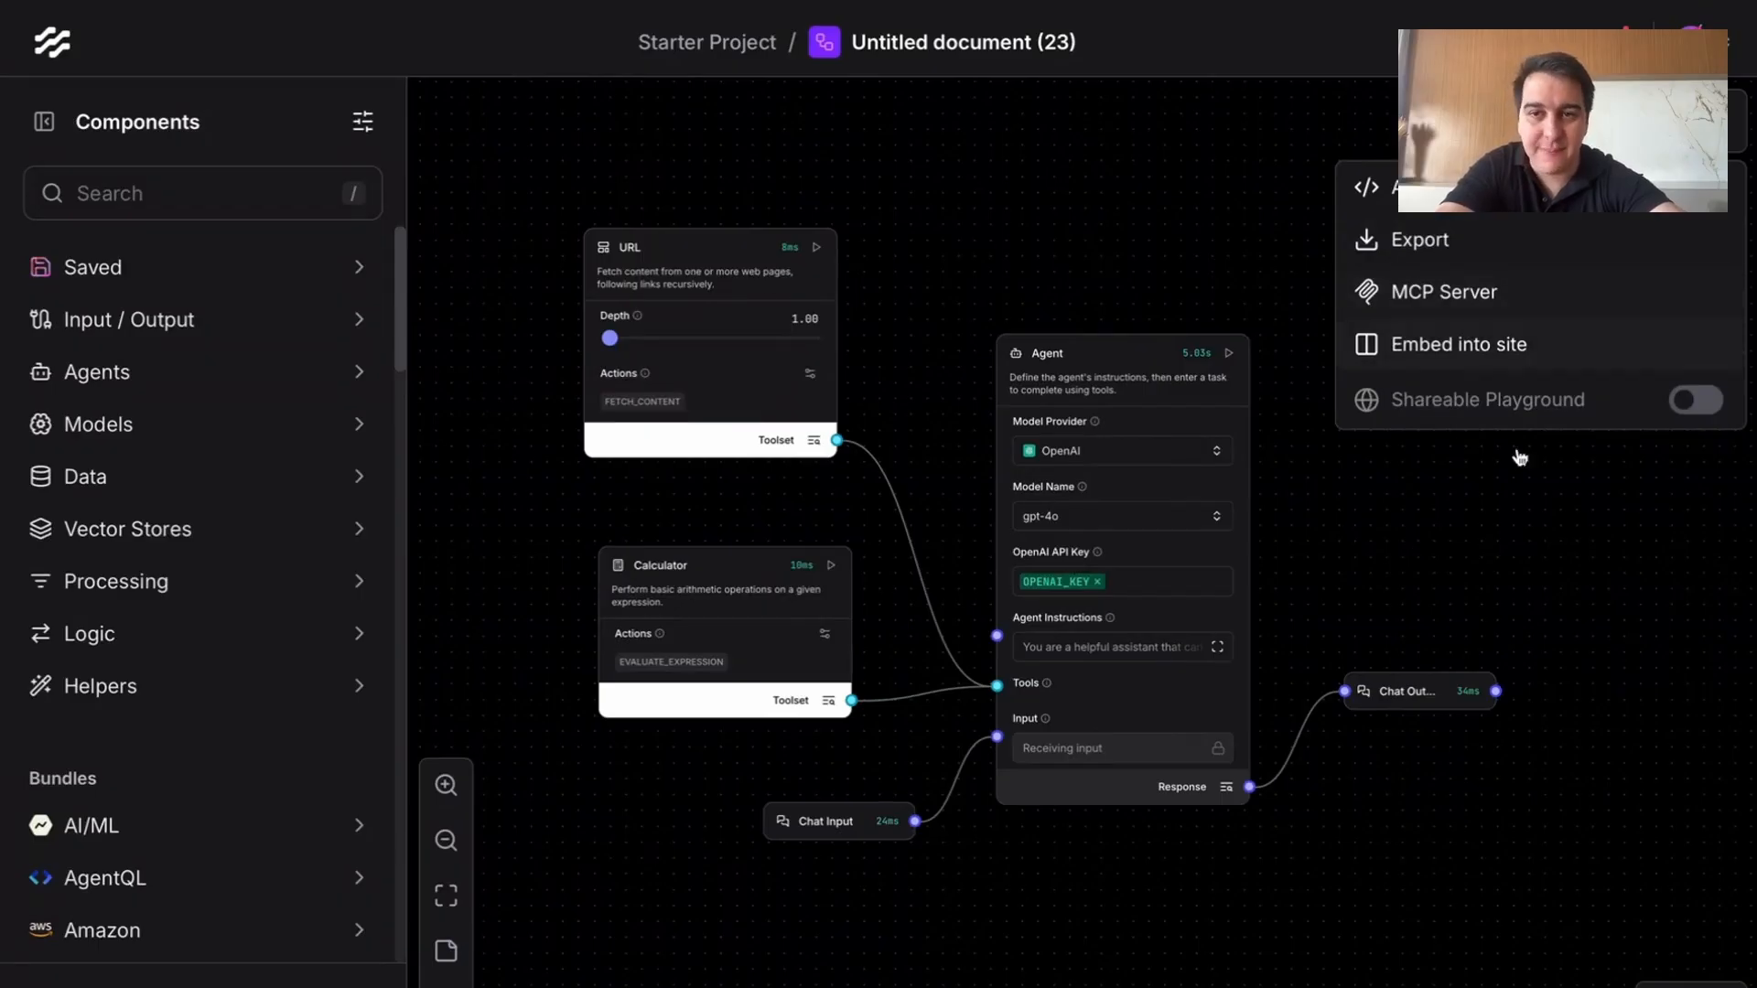
click(1527, 593)
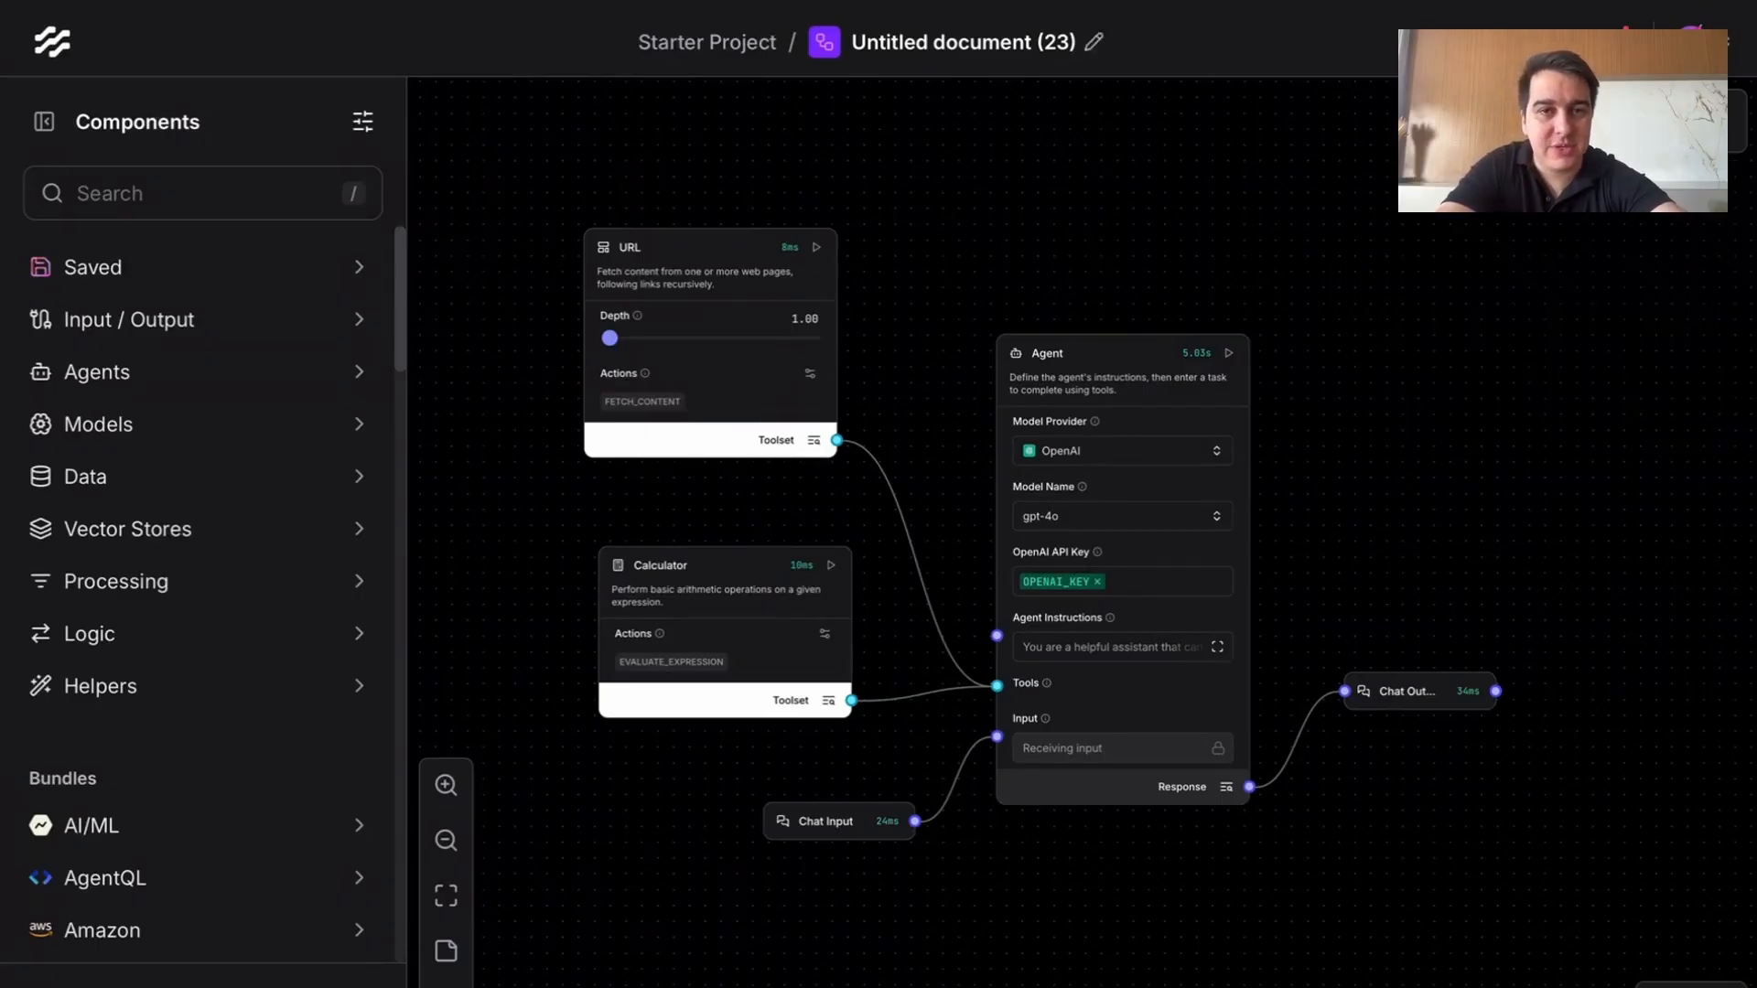
click(1735, 120)
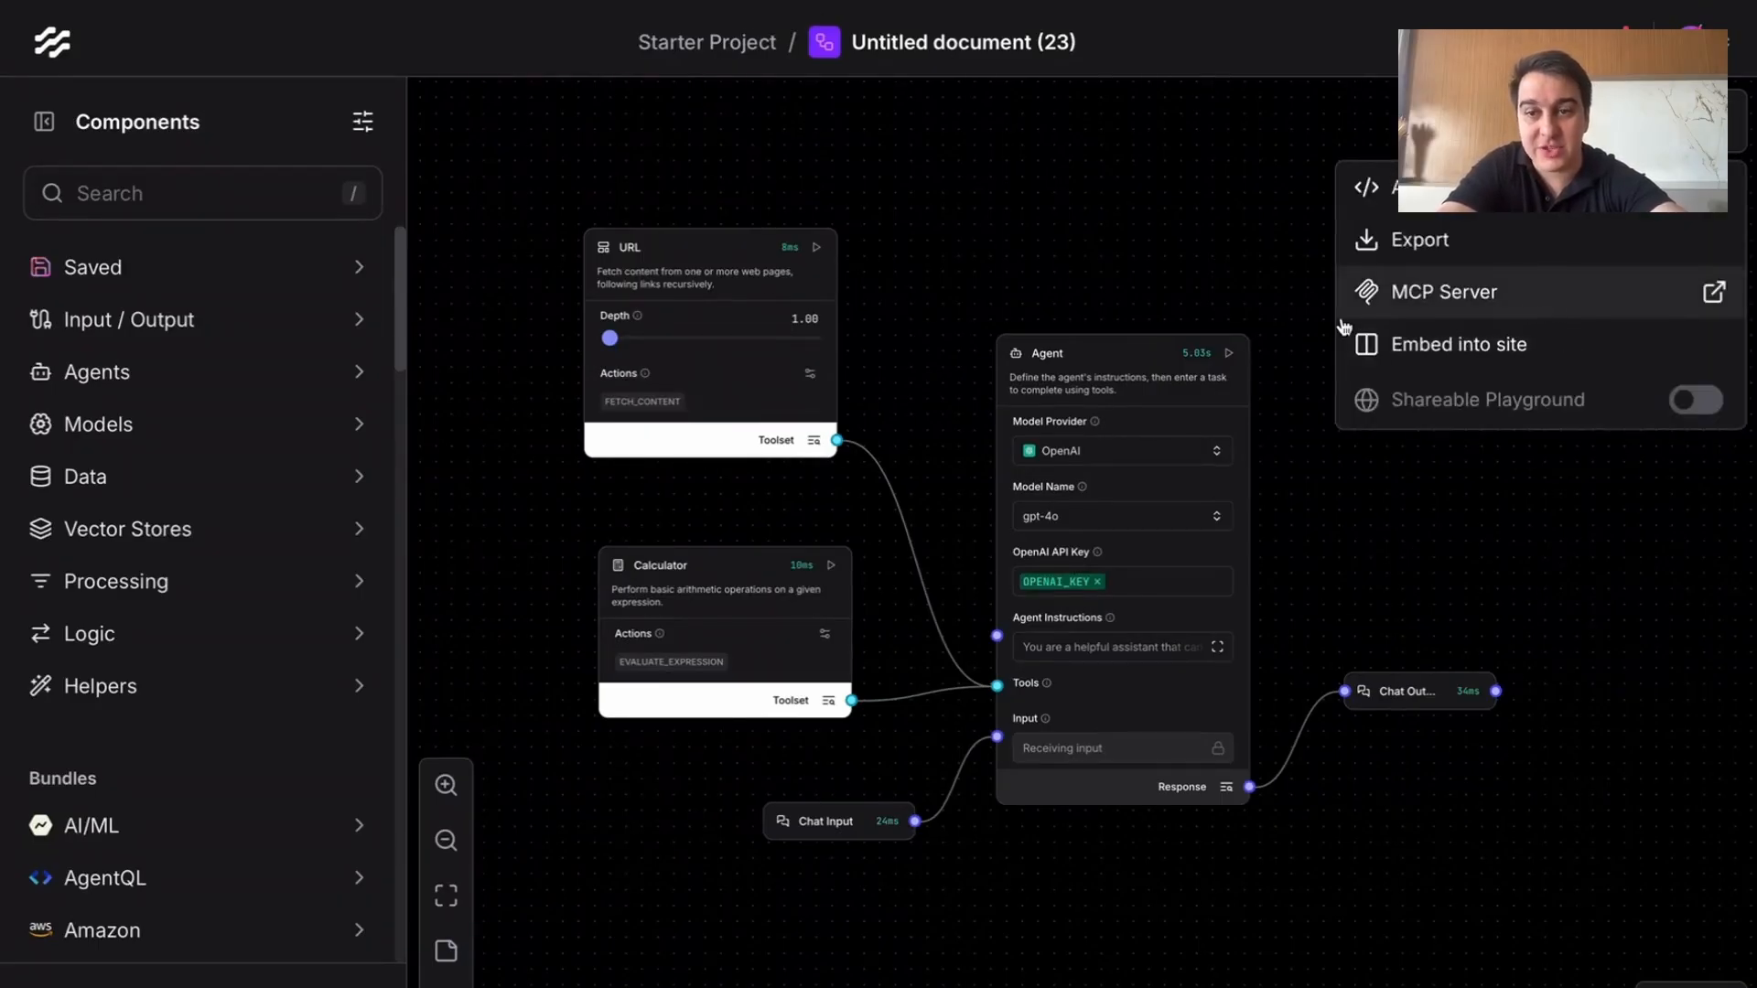
click(1184, 235)
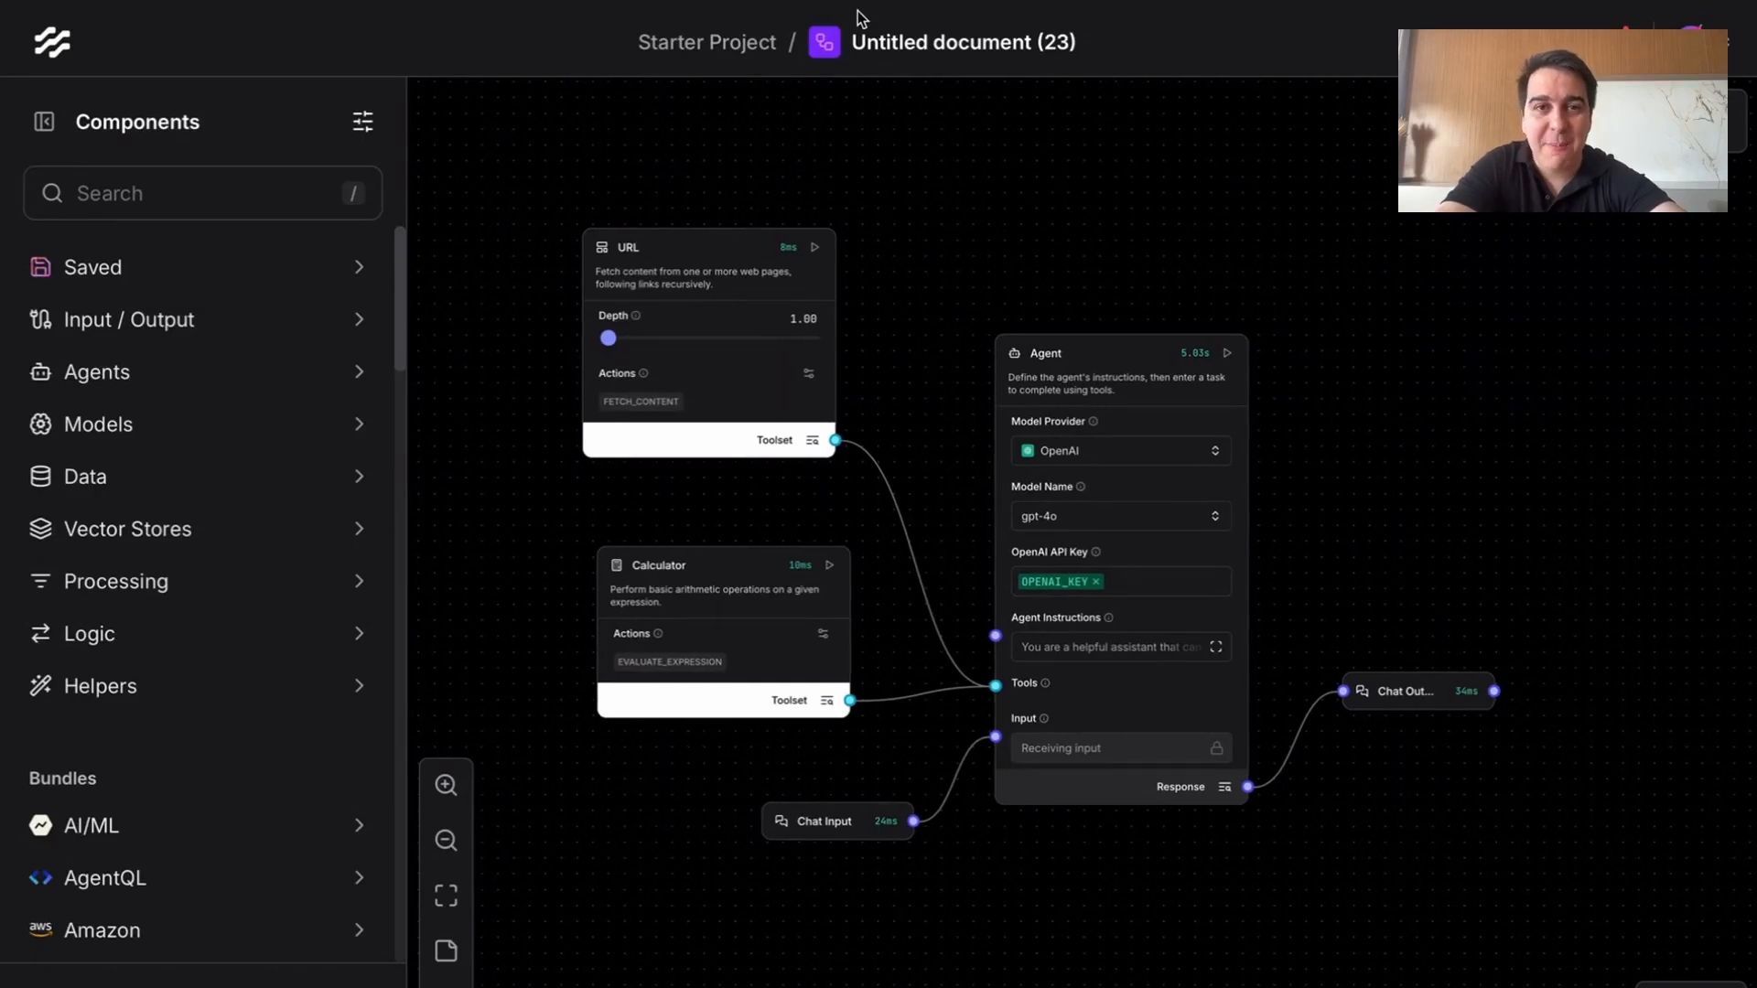
Step: Leave the flow for the project overview, open the Data Extraction project and look through its list of flows
click(757, 40)
scroll(119, 529, down, 3)
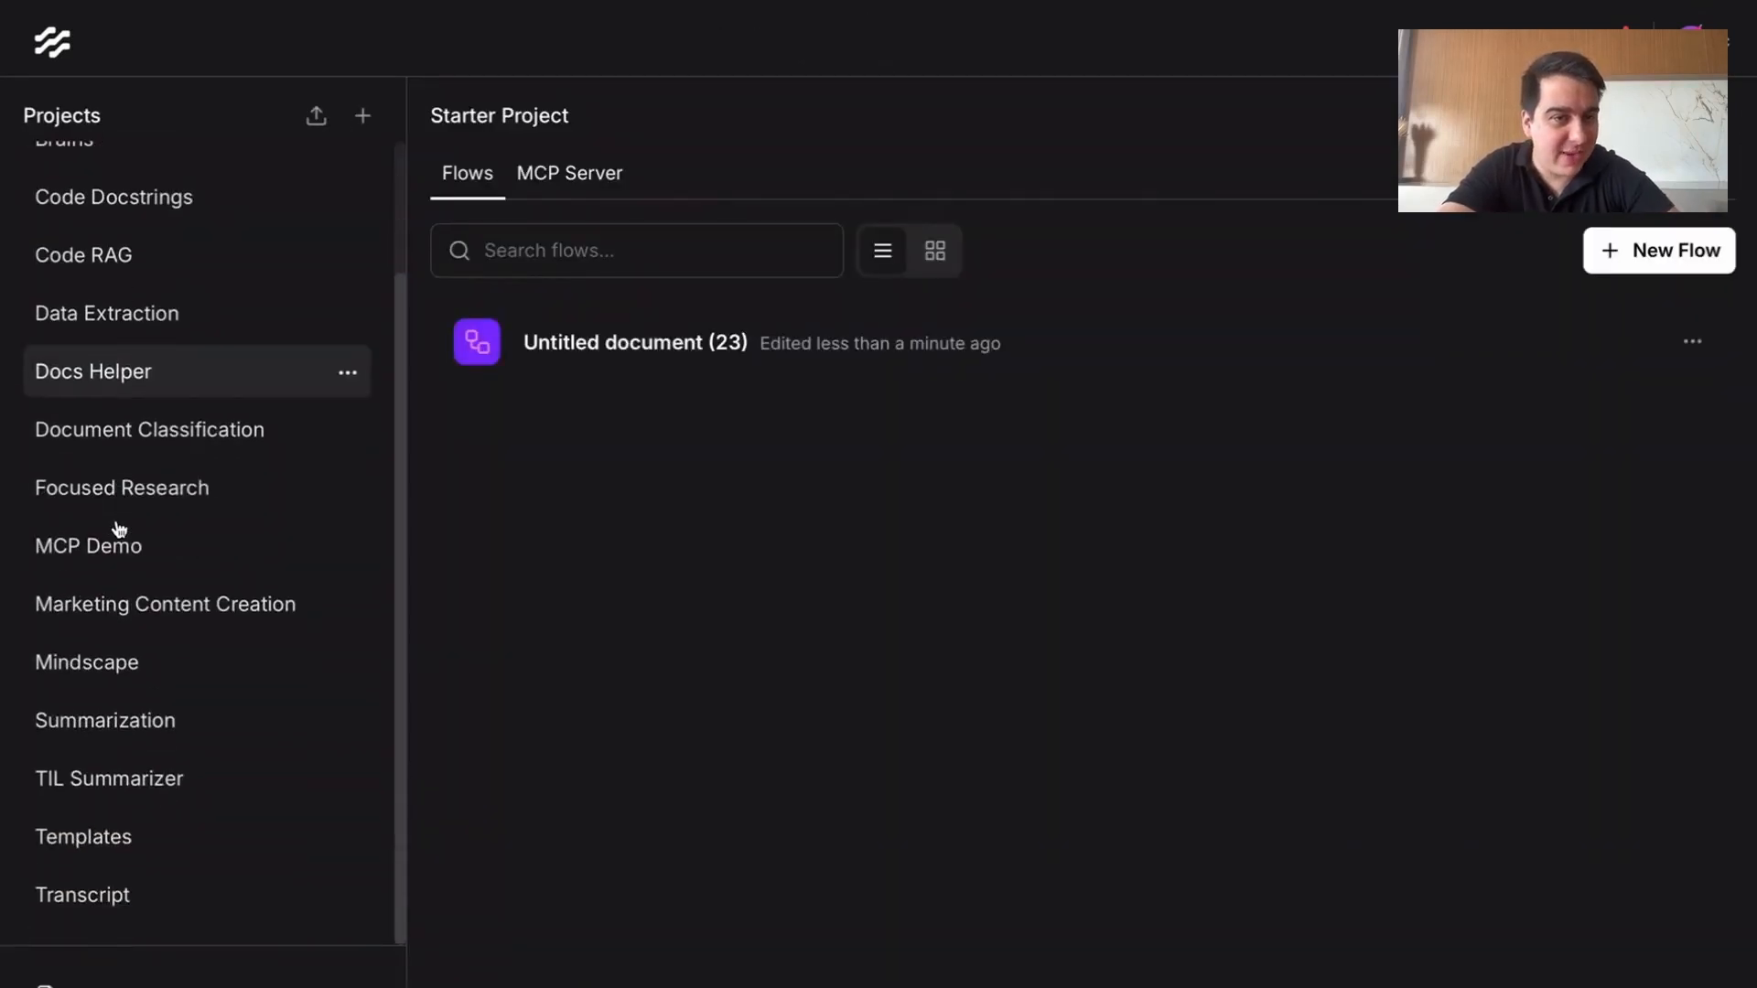
scroll(137, 476, up, 3)
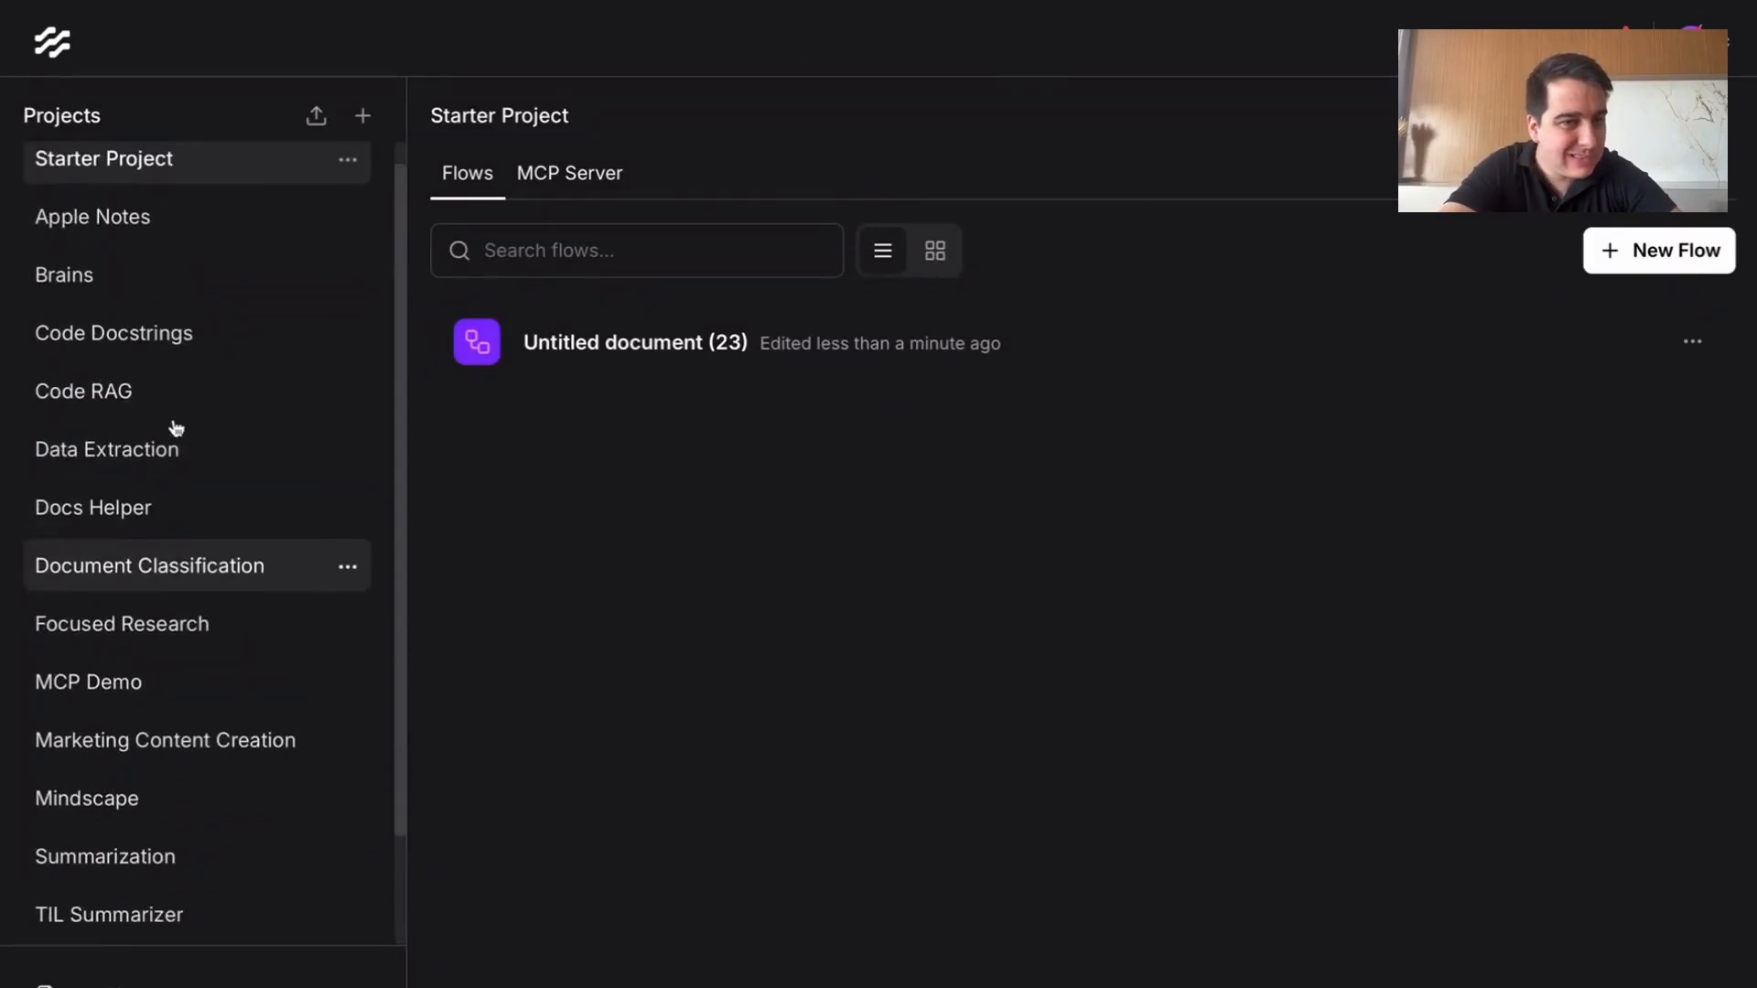
click(138, 457)
scroll(796, 567, down, 1)
scroll(796, 569, down, 4)
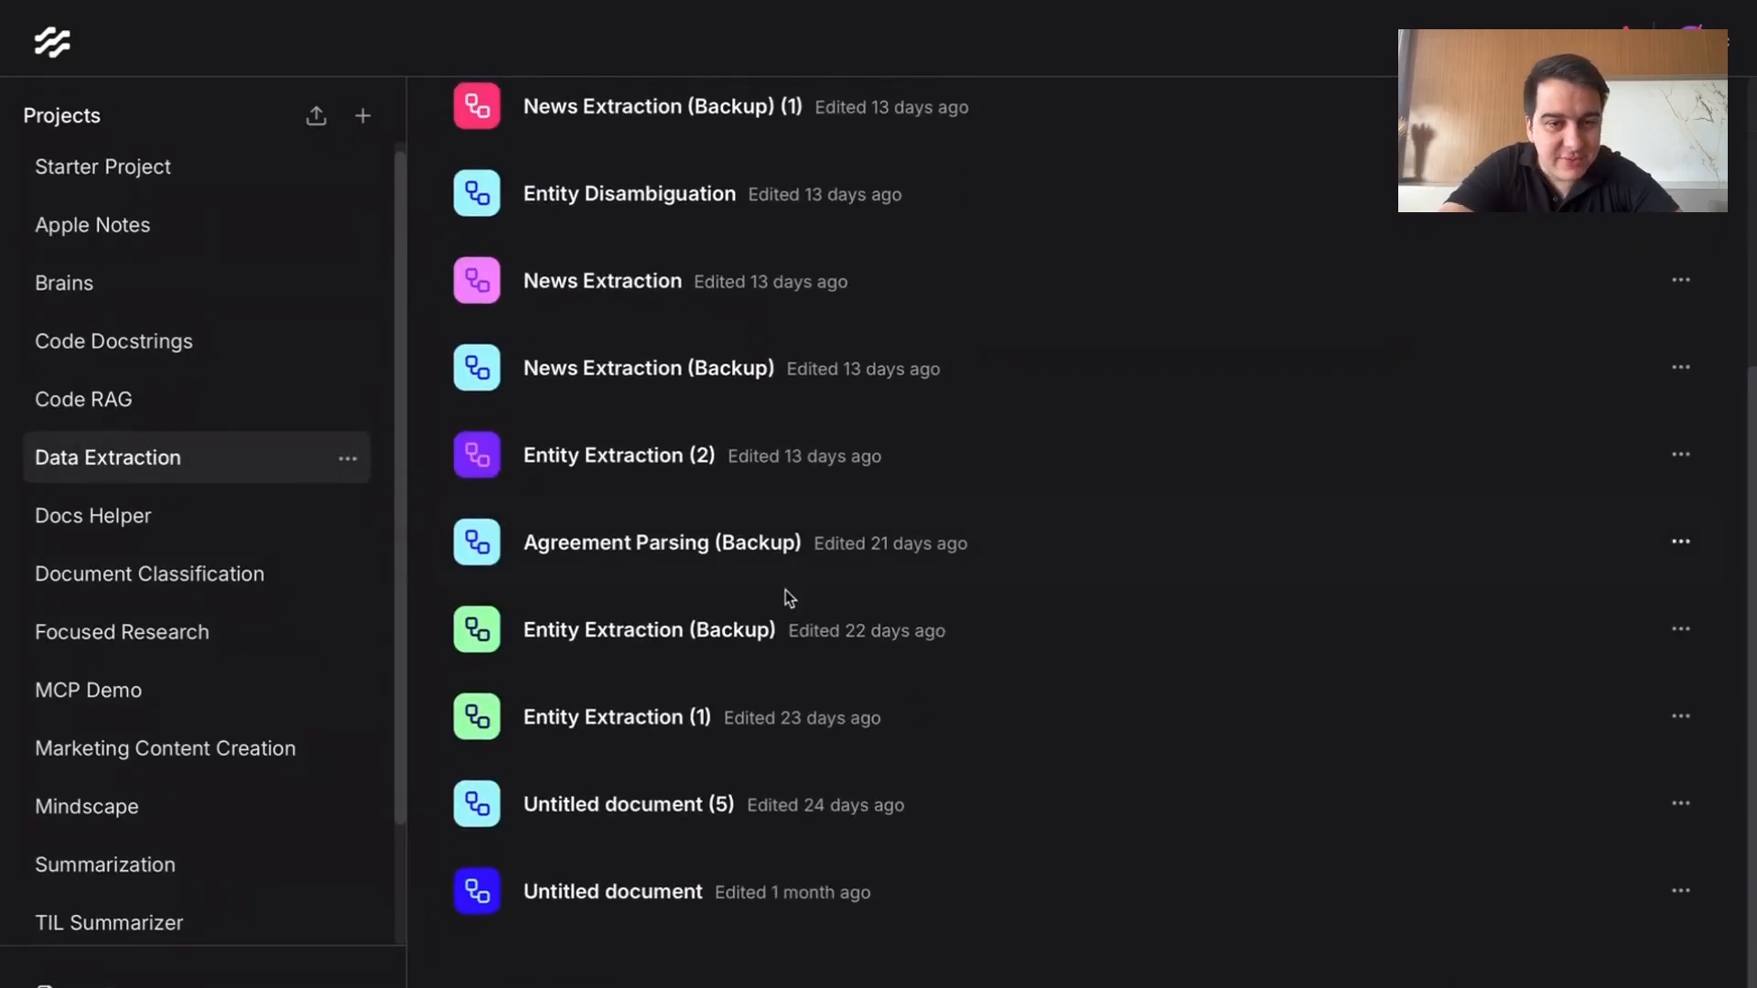
scroll(710, 595, up, 5)
scroll(710, 600, down, 1)
scroll(738, 513, down, 3)
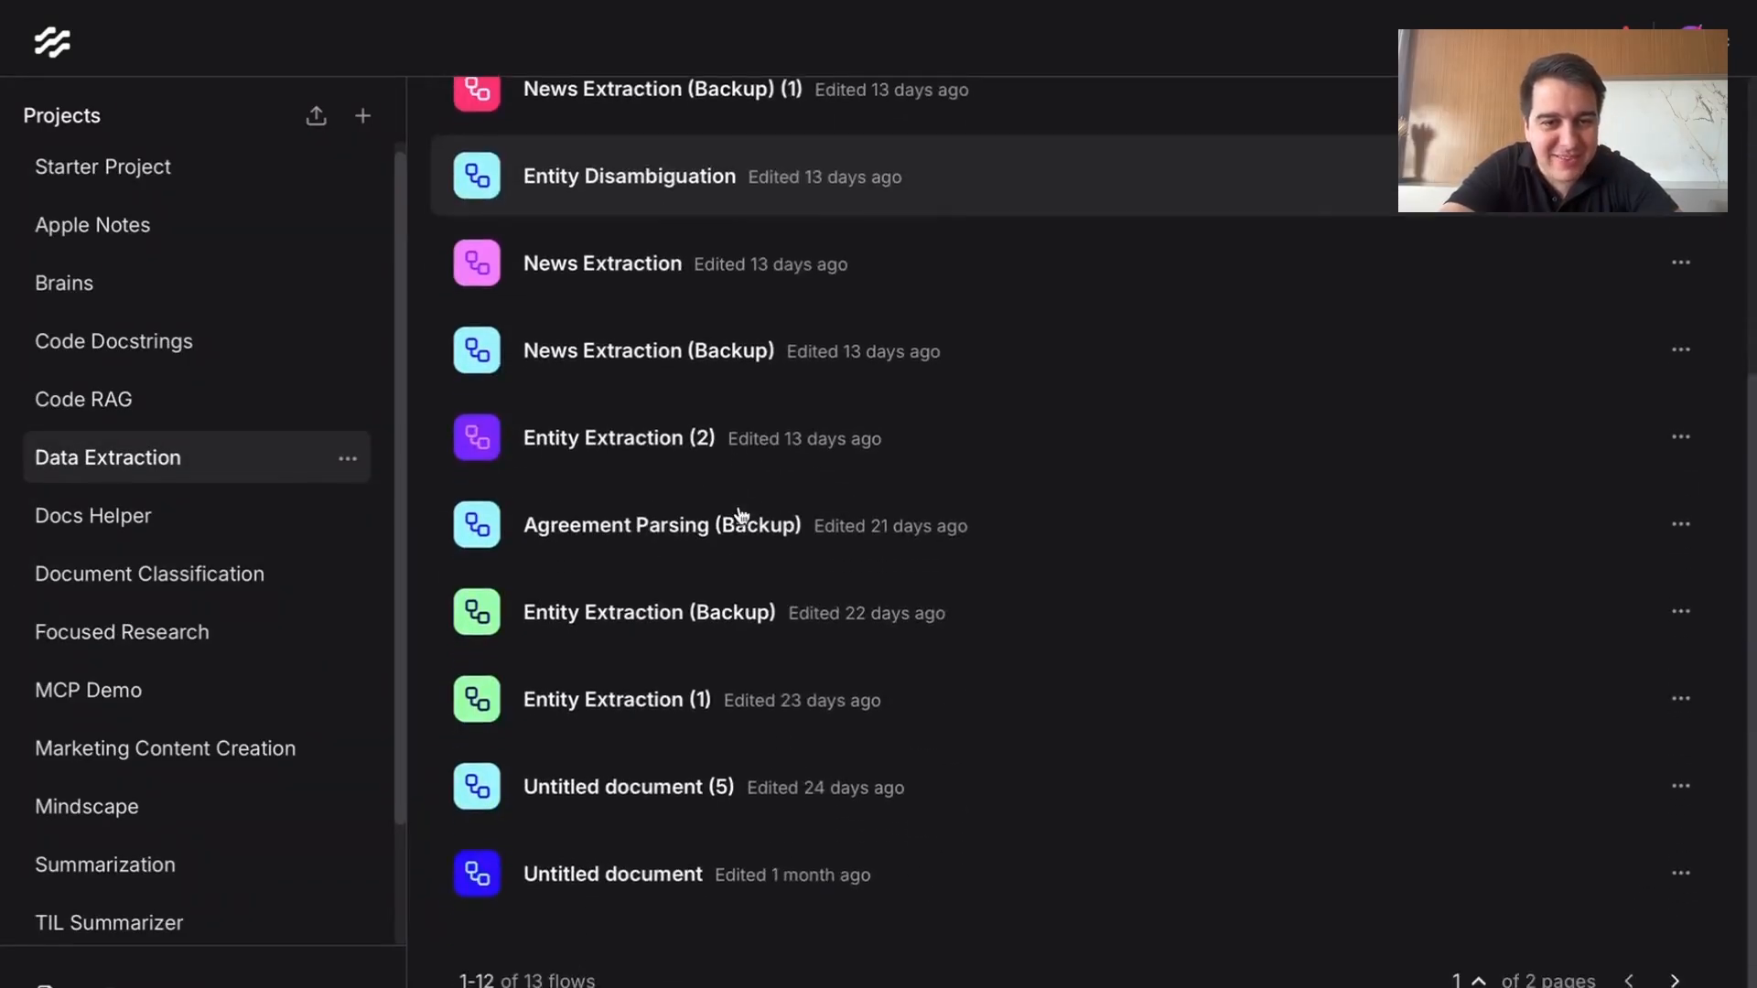
scroll(738, 513, up, 5)
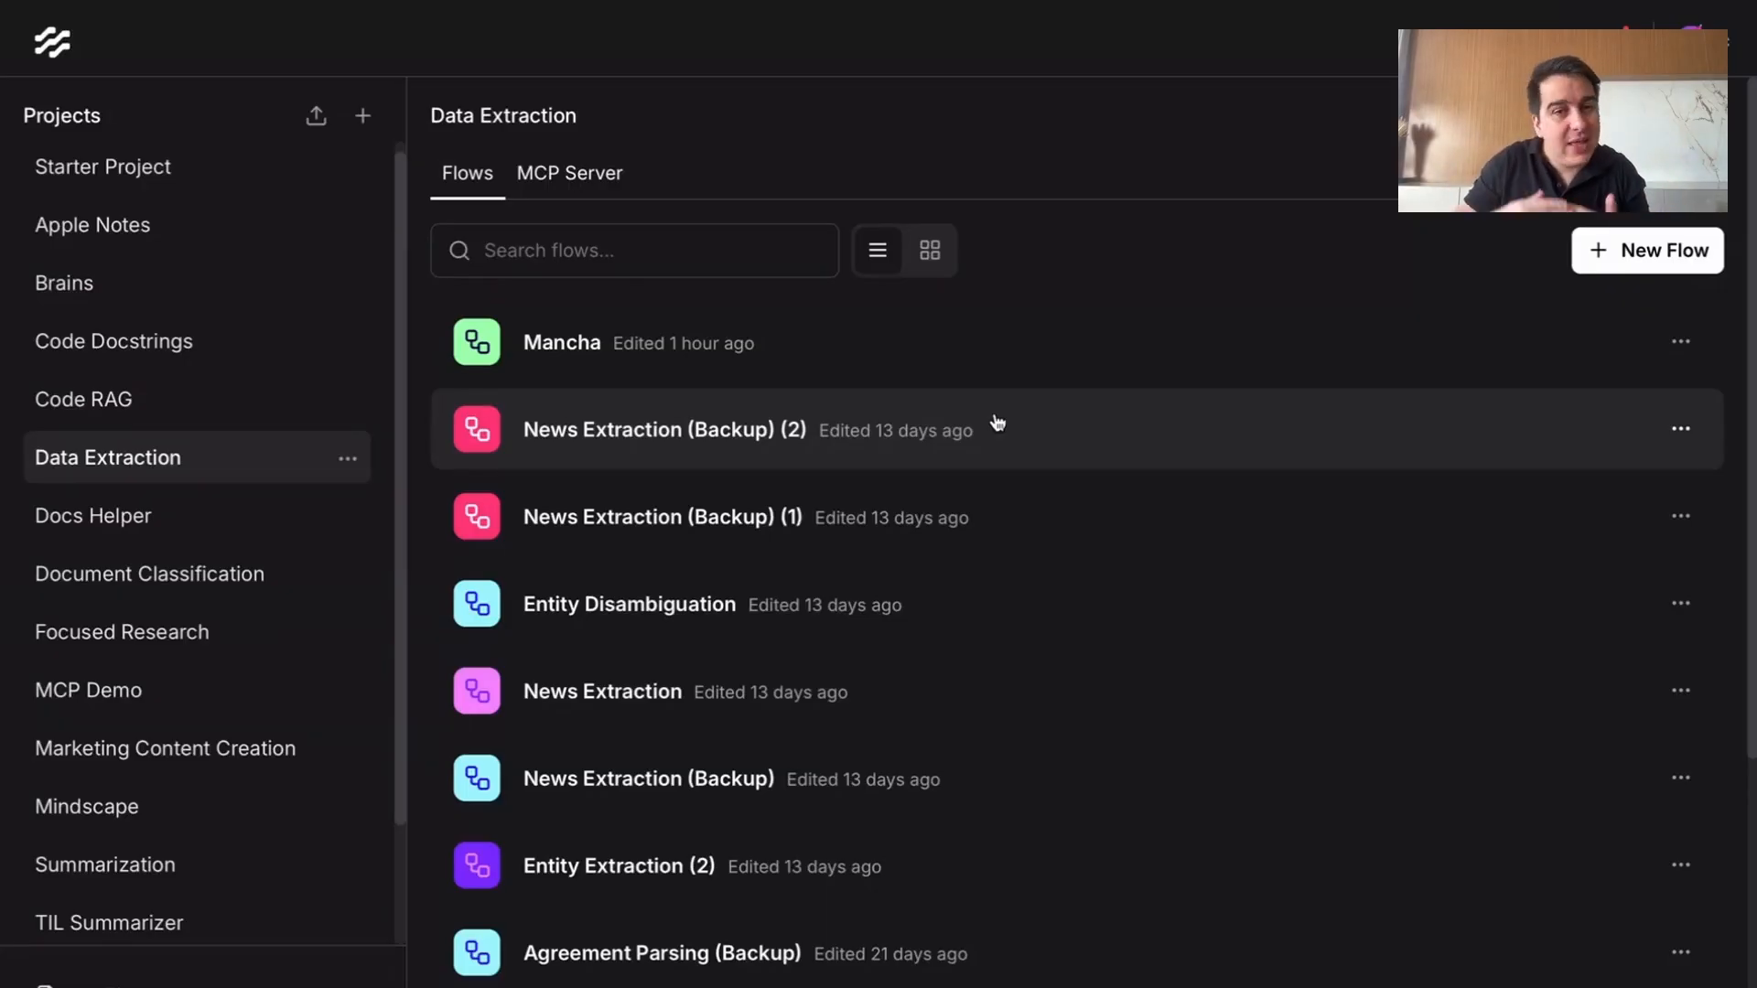
Step: Open the Data Extraction project's MCP Server page and read the description of exposing flows as tools
click(558, 176)
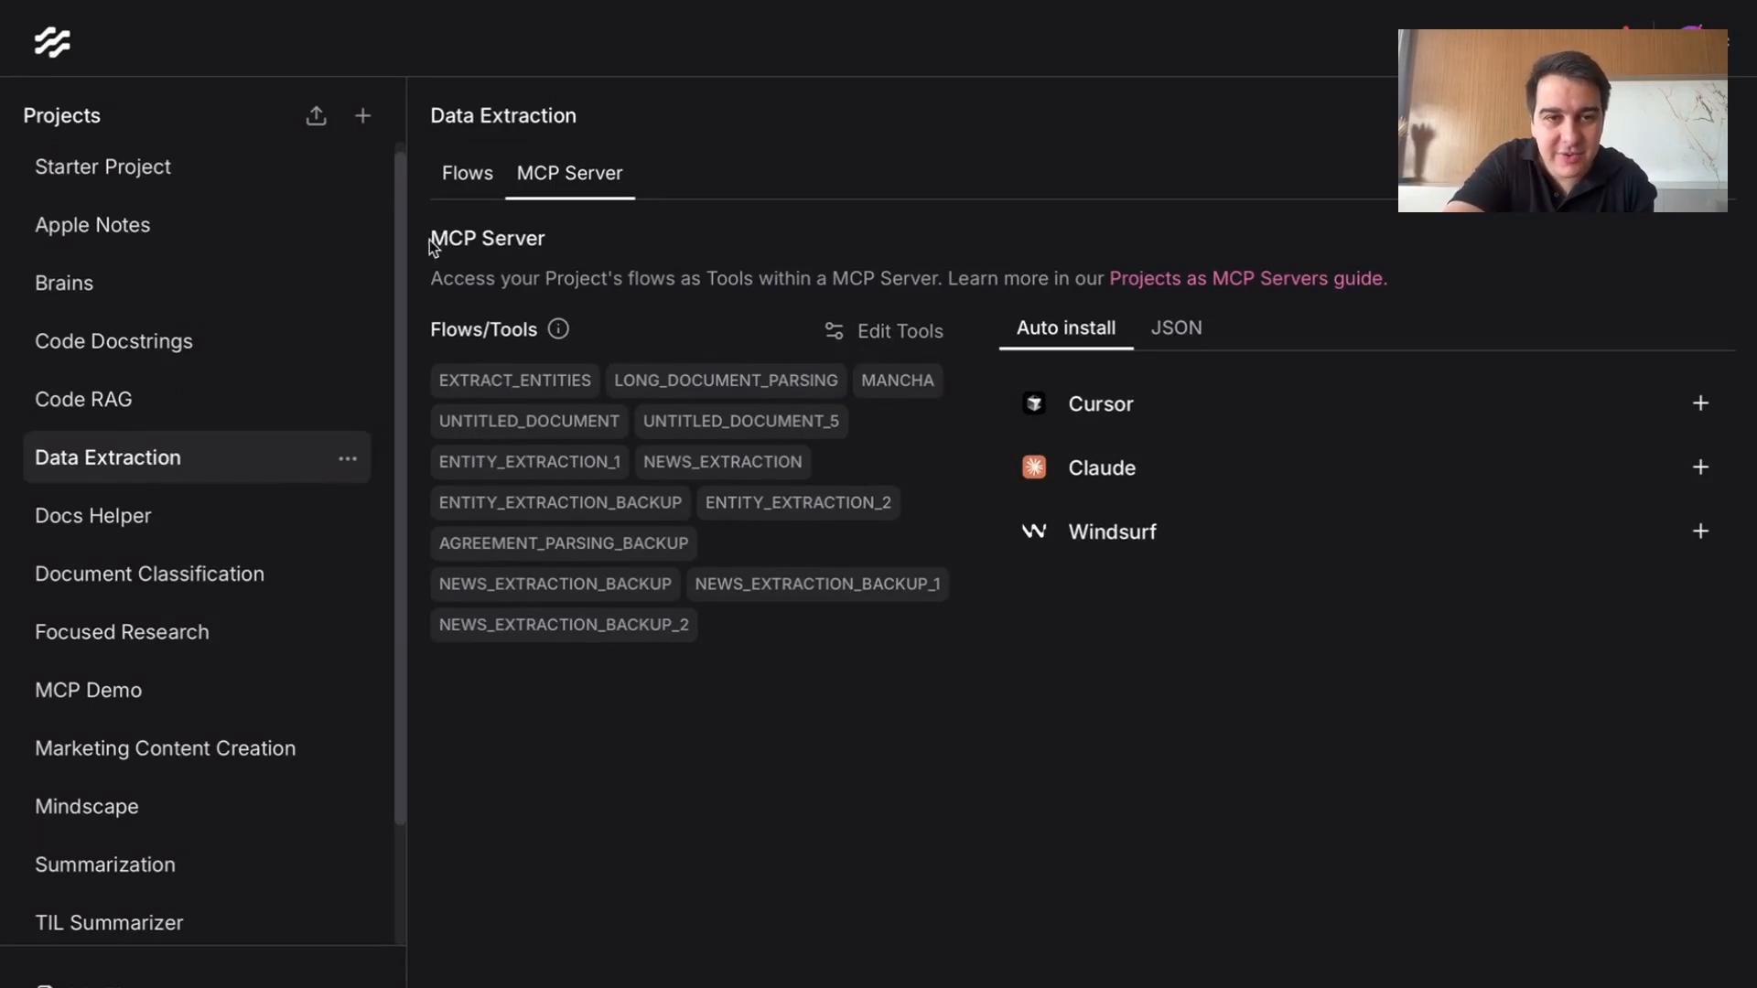
drag(430, 239, 954, 308)
click(952, 295)
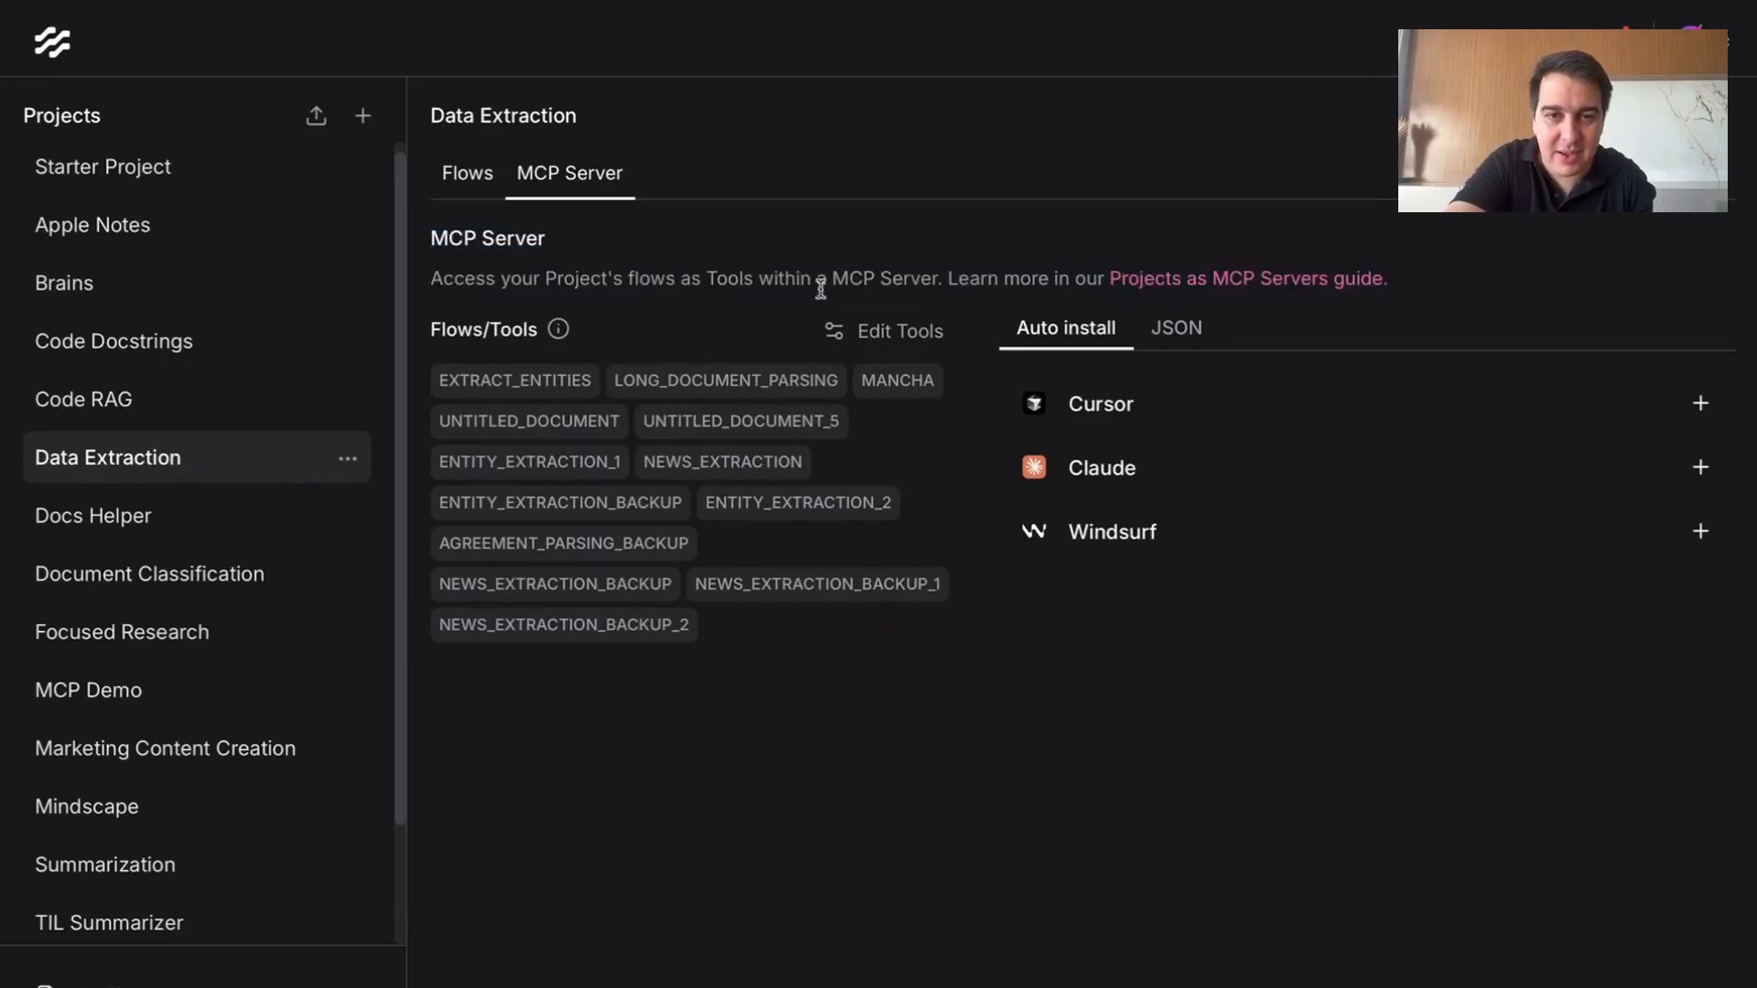
drag(550, 280, 1475, 278)
click(1475, 279)
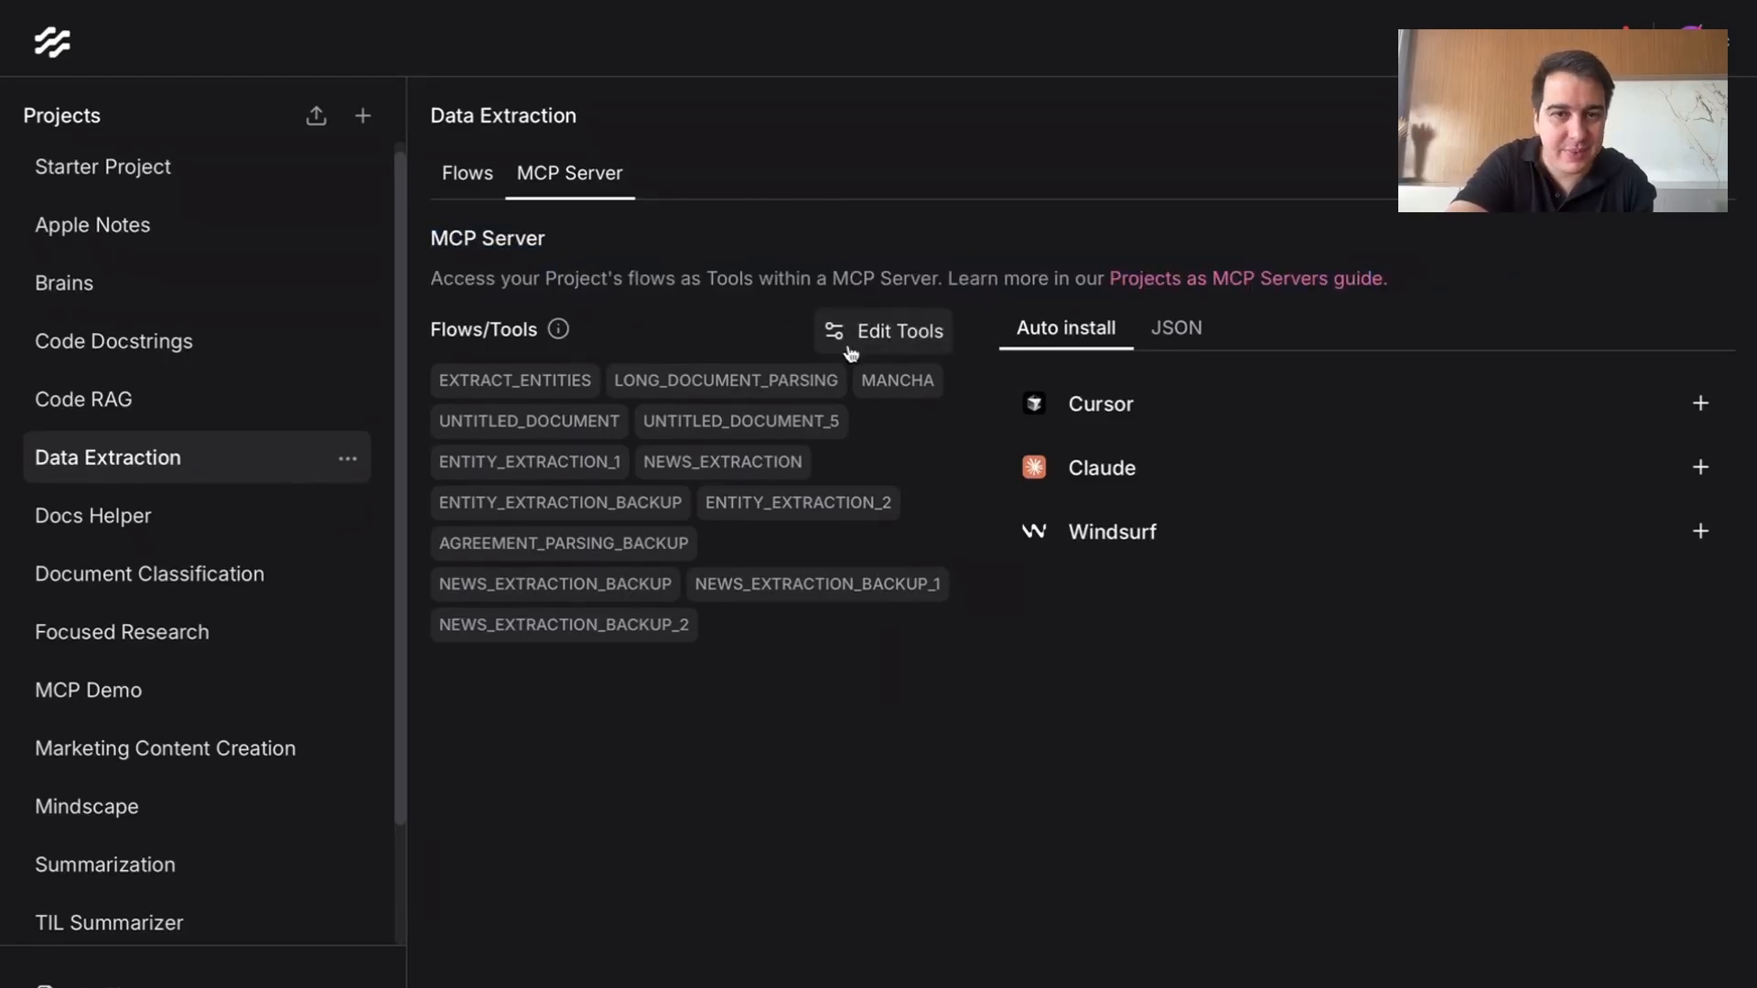
Step: Expose all Data Extraction flows as MCP tools except Untitled document, Untitled document (5) and Entity Extraction (1)
click(898, 338)
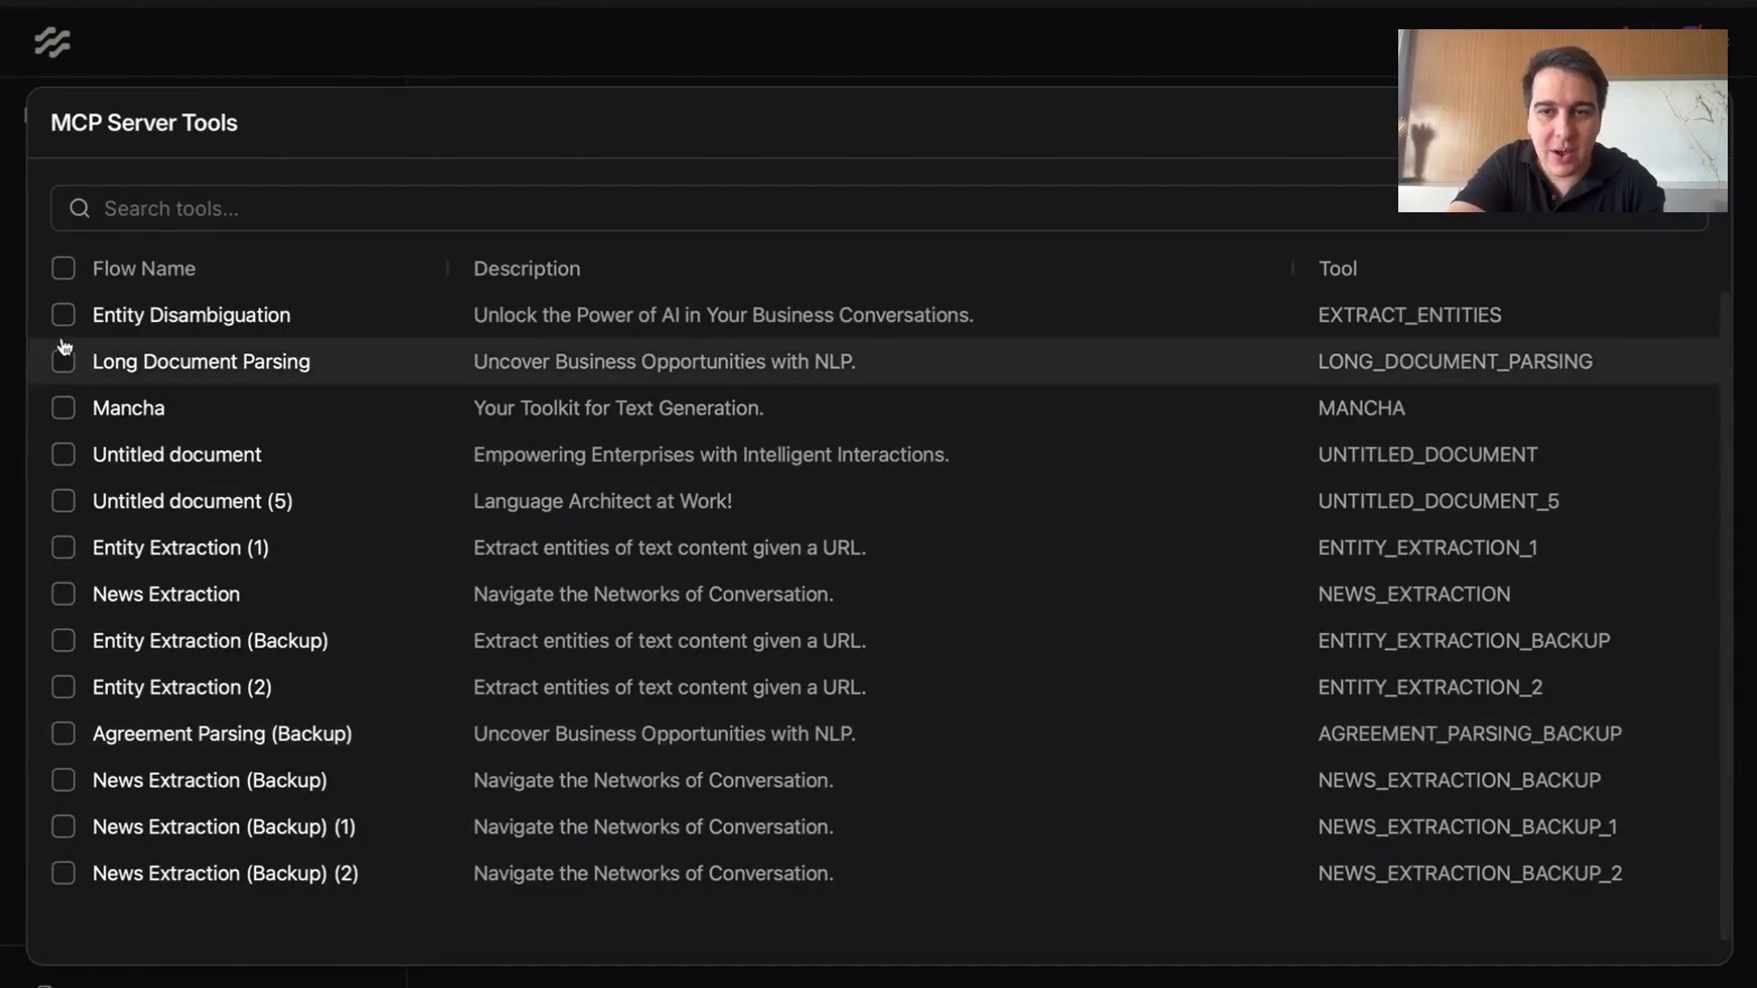
click(63, 270)
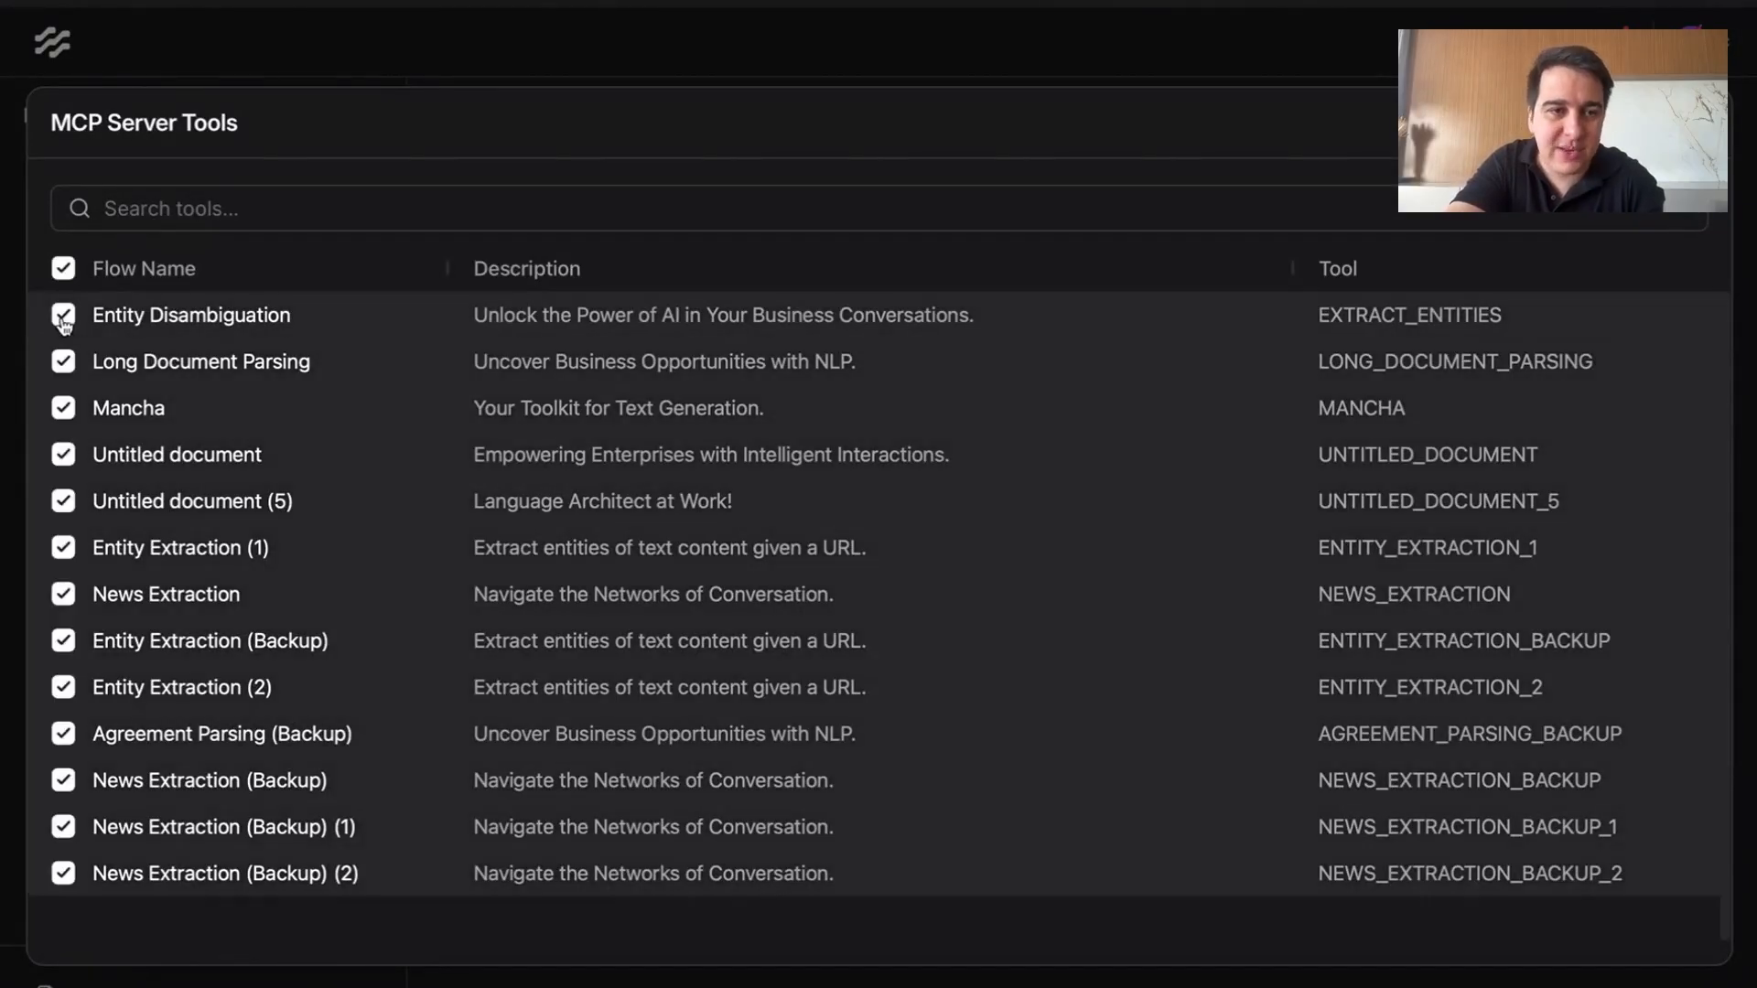
click(63, 456)
click(63, 503)
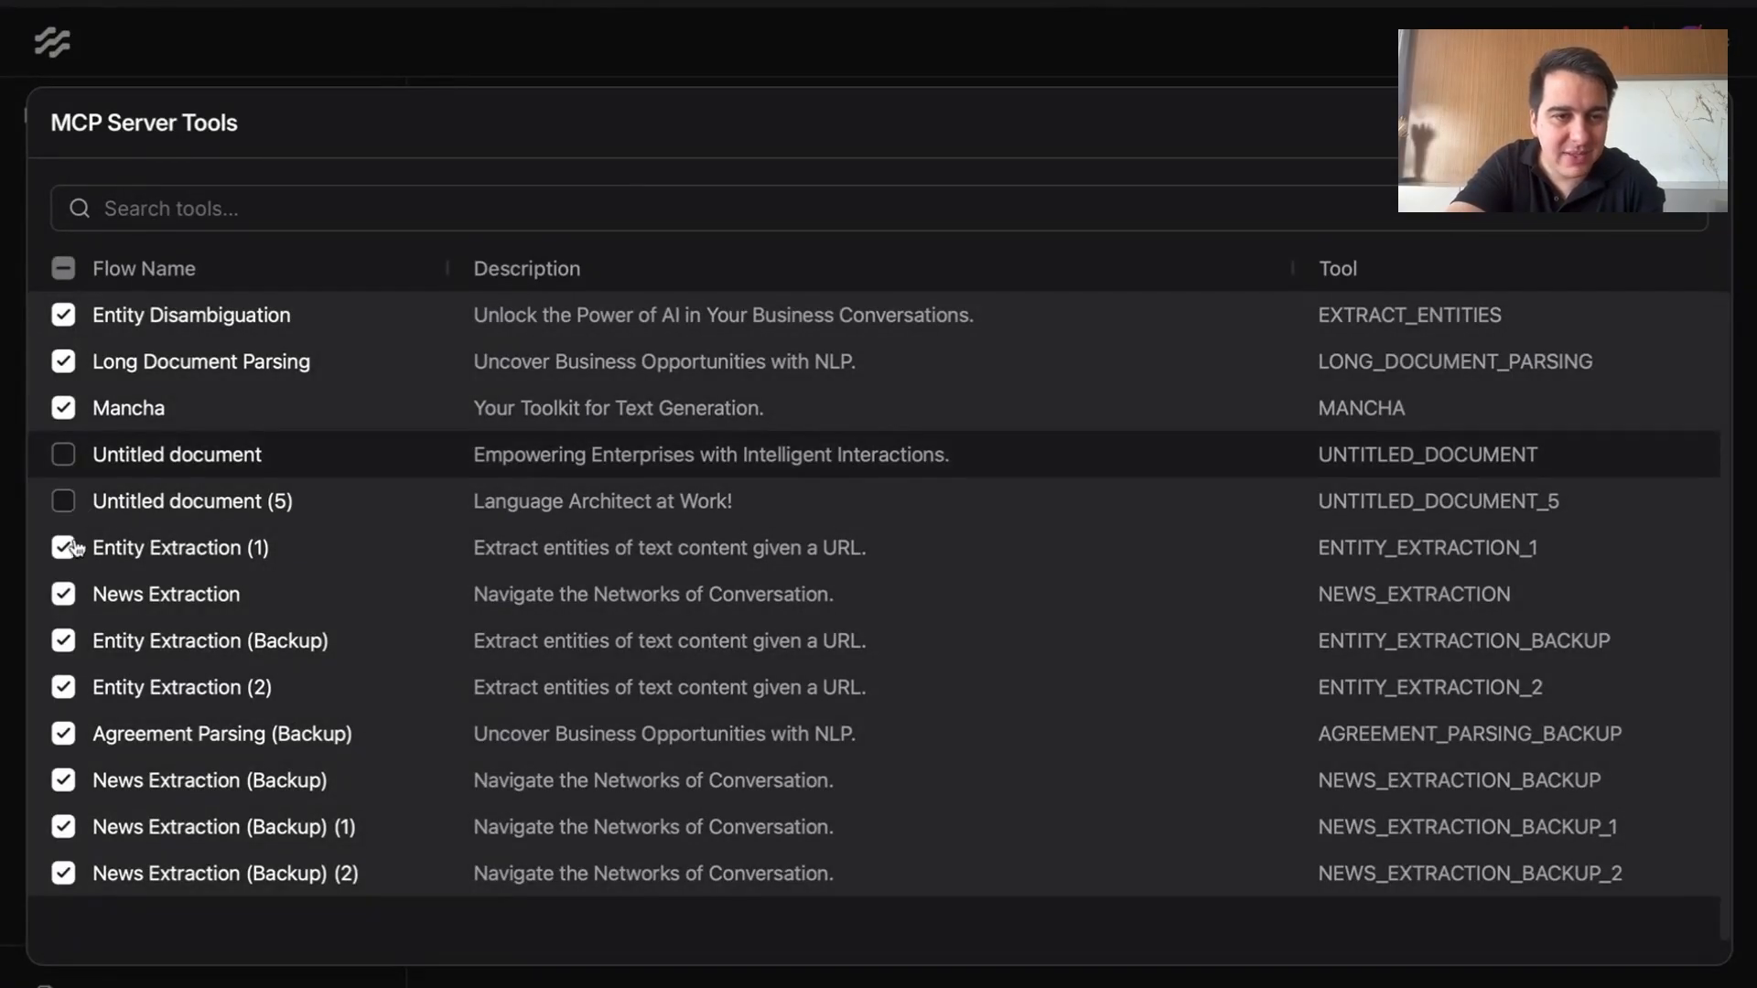
click(64, 552)
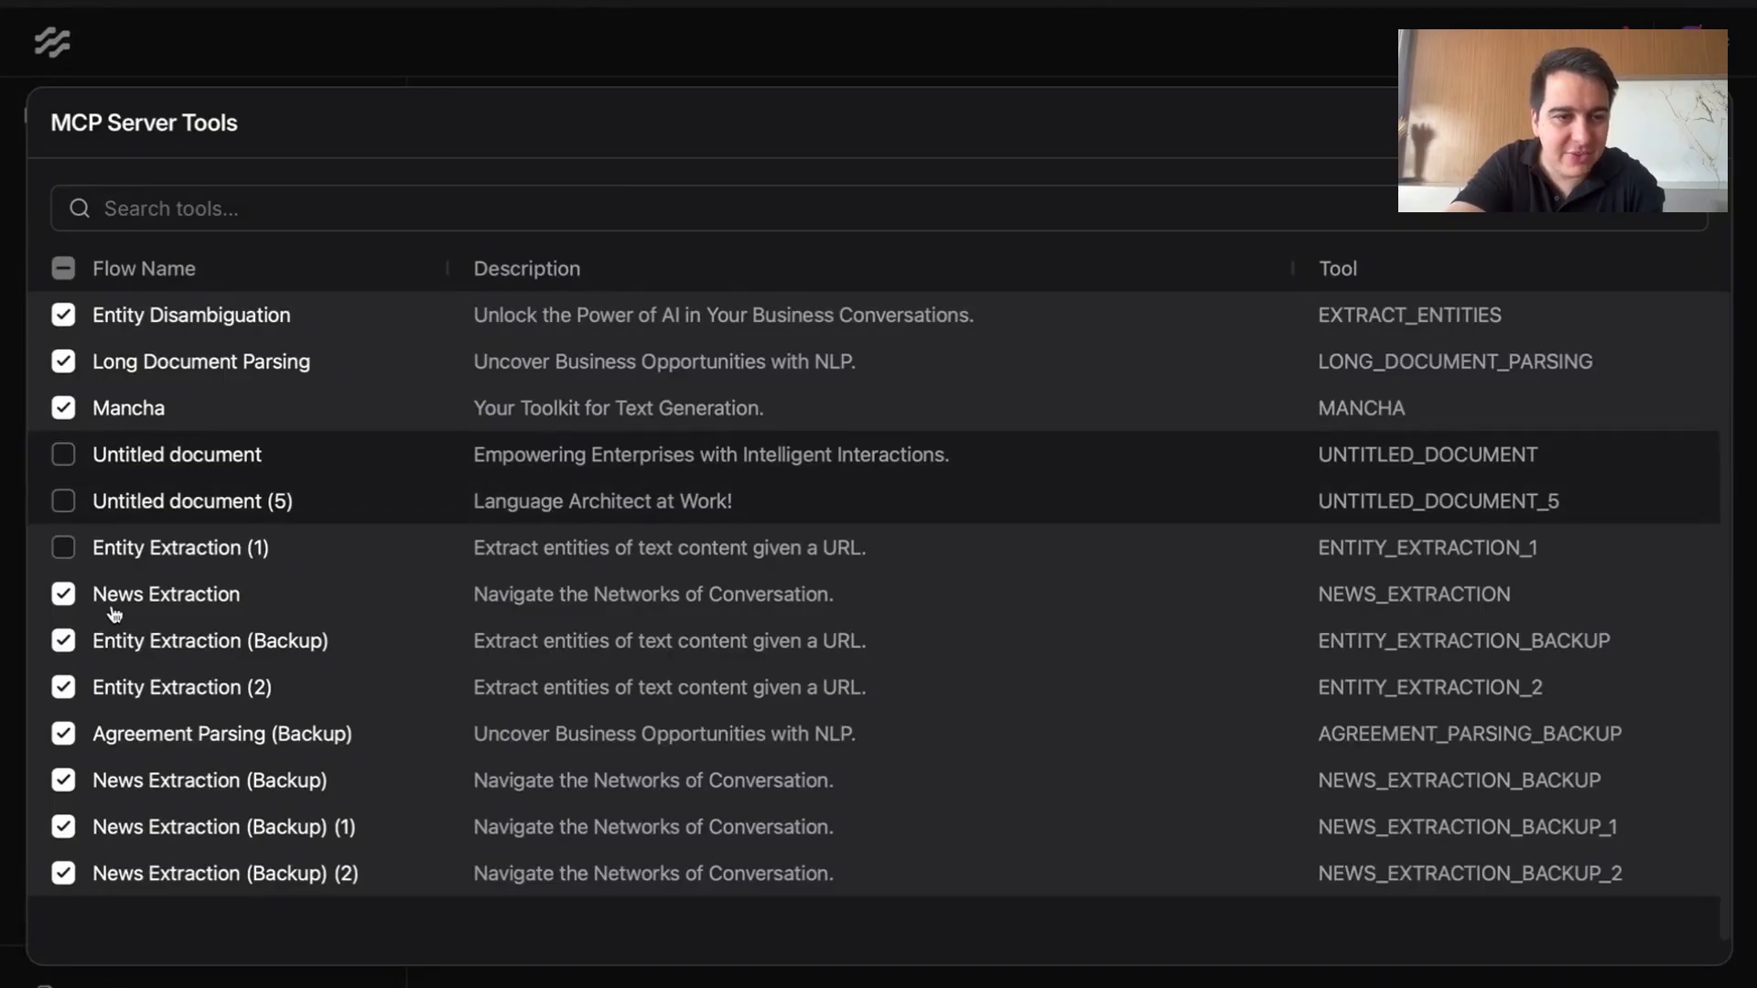
key(Escape)
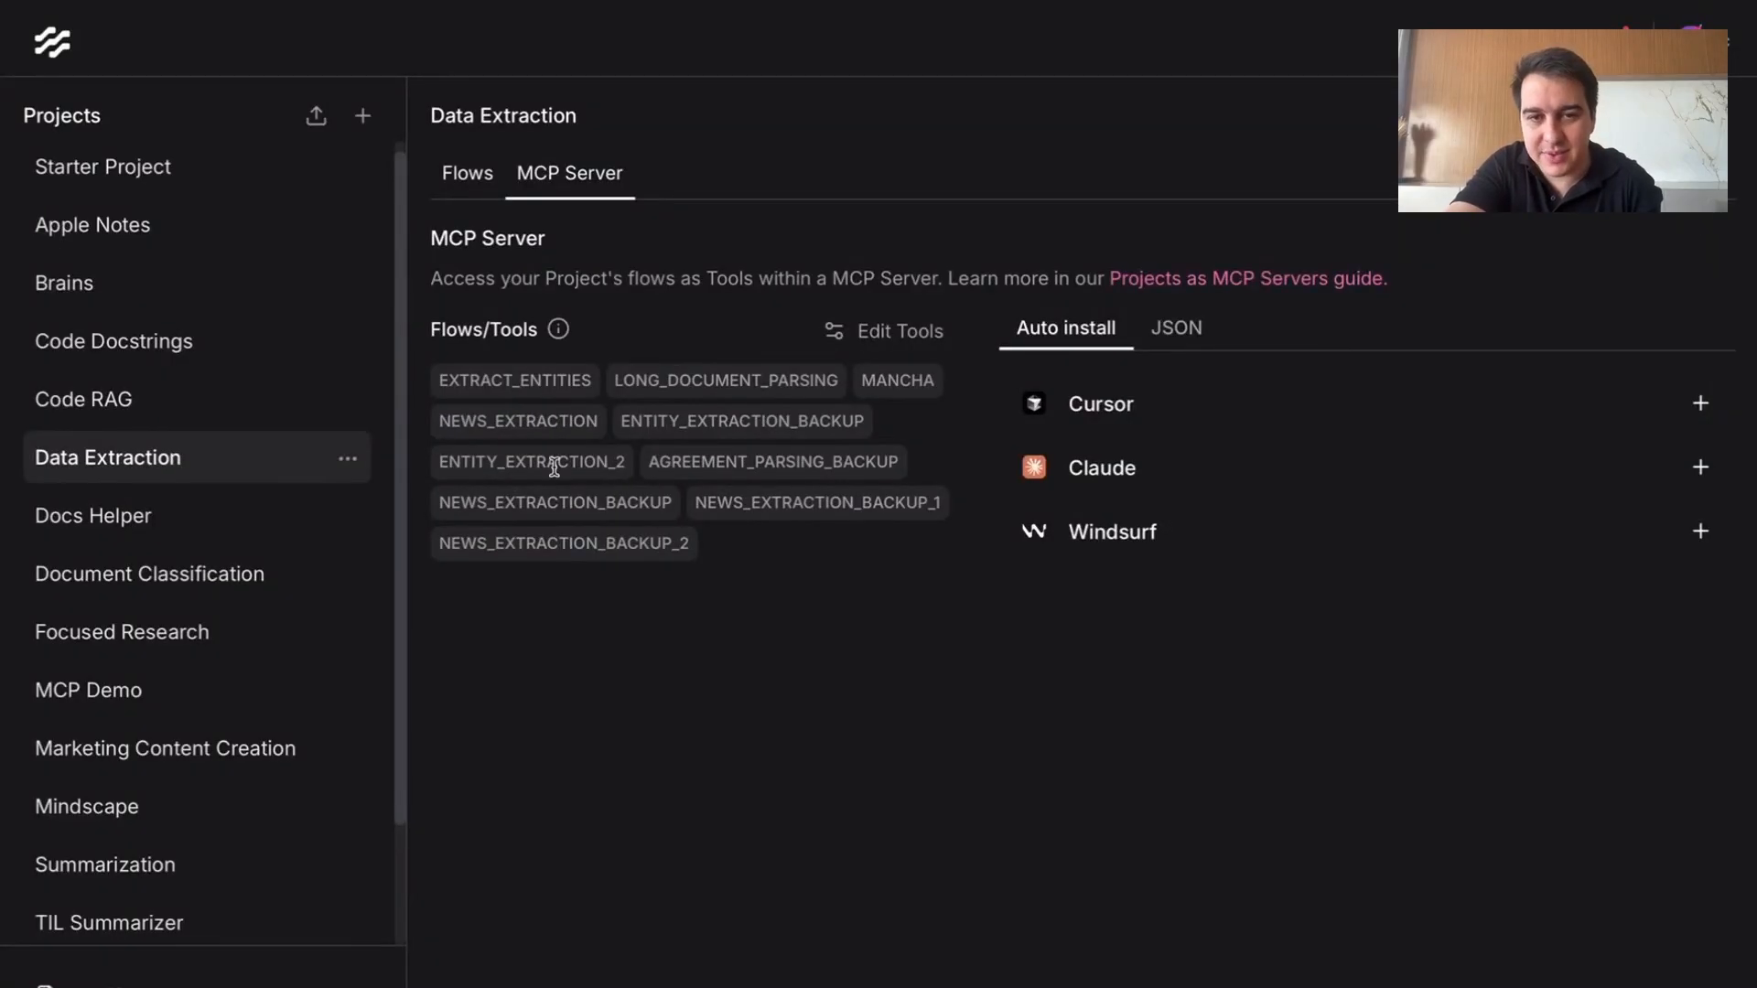
Step: Inspect the tool name and description of the Mancha, Entity Extraction (1) and Agreement Parsing (Backup) MCP tools
click(903, 332)
click(966, 413)
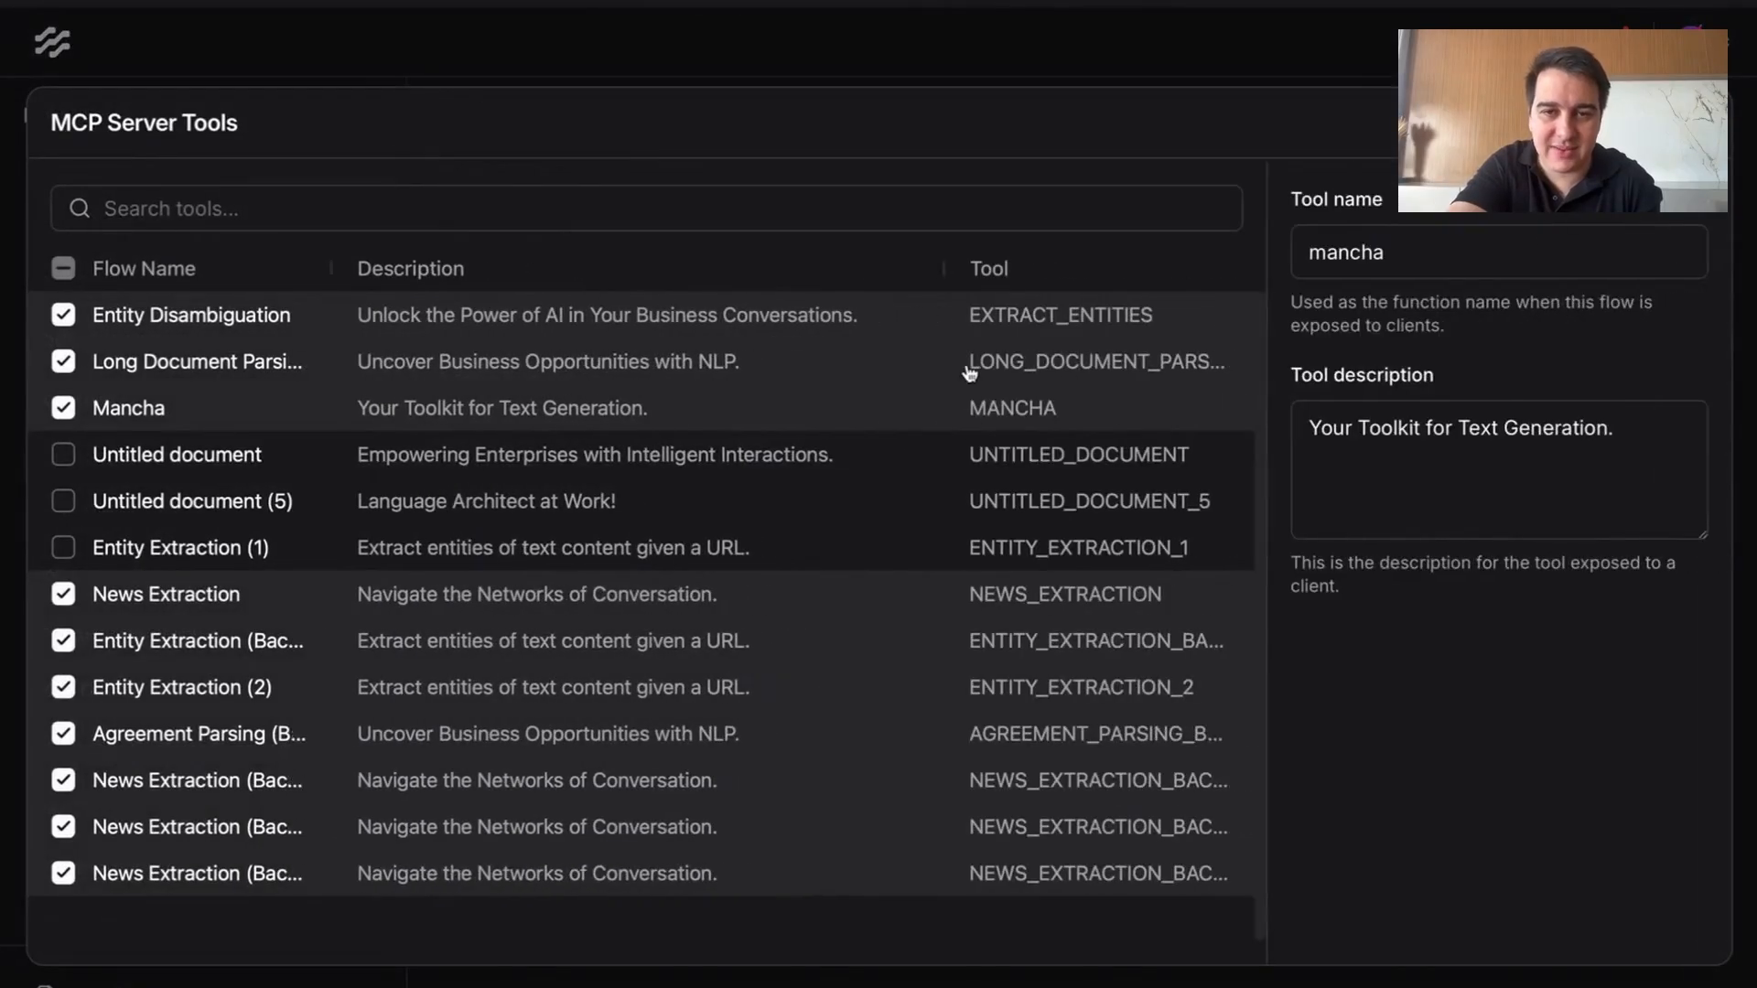
click(1502, 248)
triple_click(1400, 420)
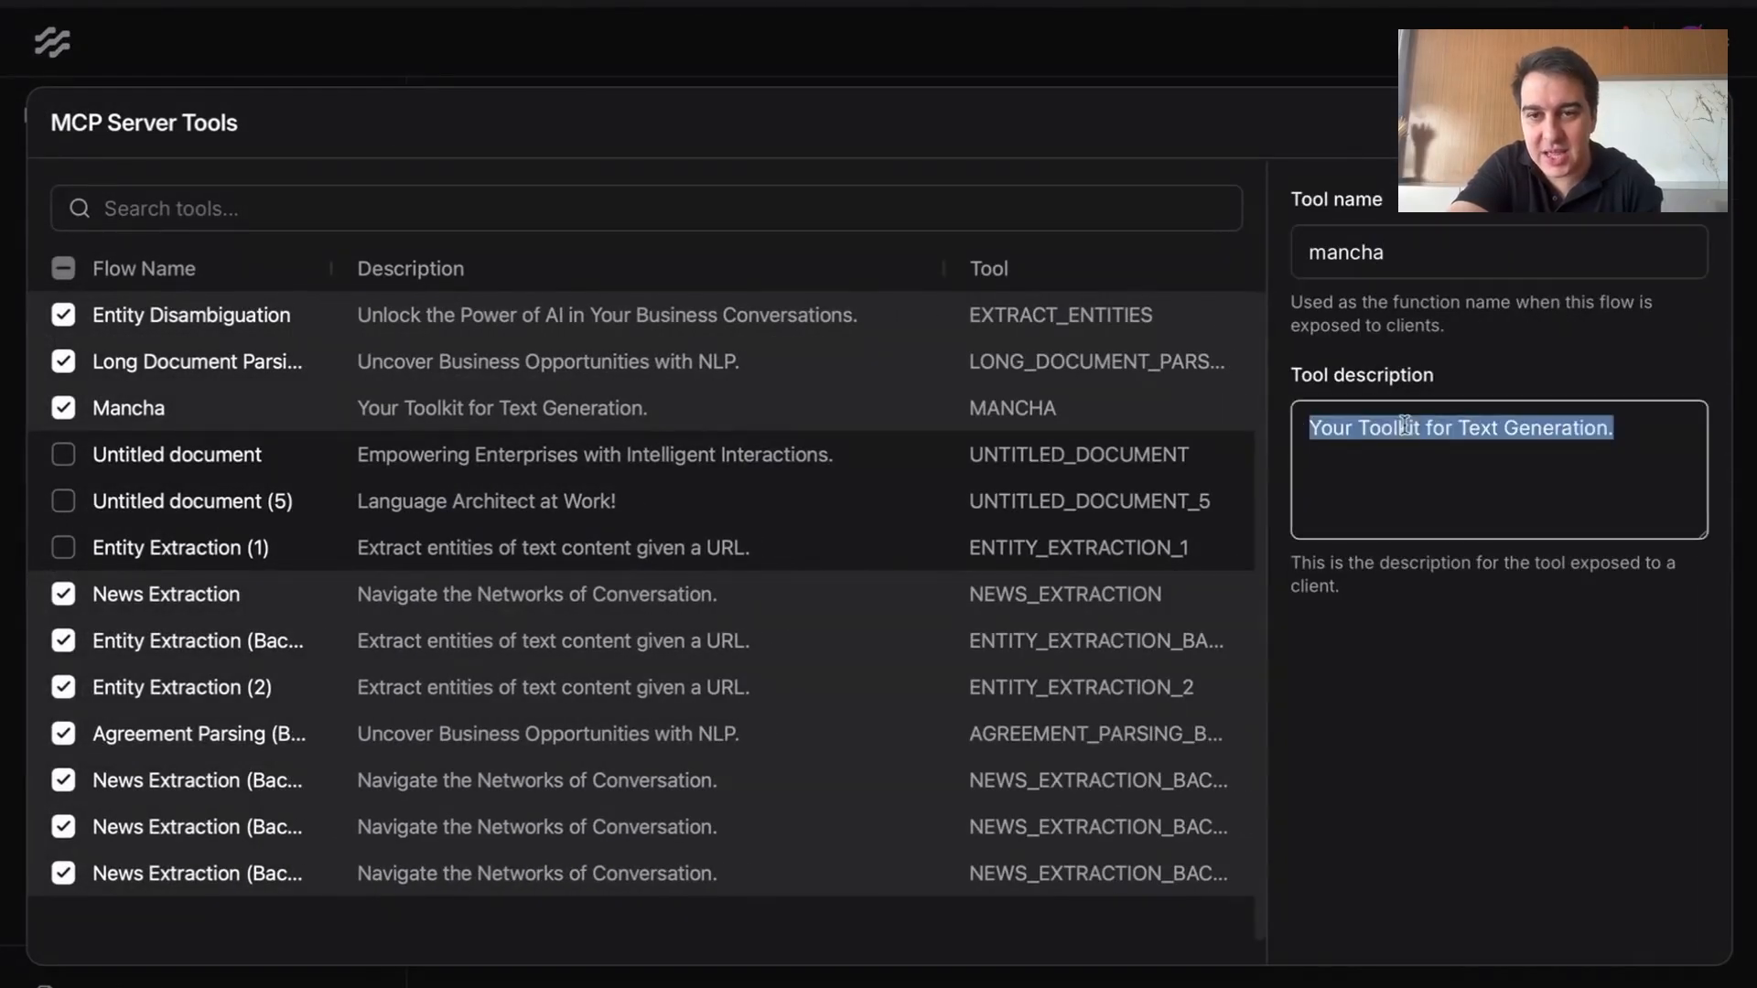
click(403, 550)
click(600, 734)
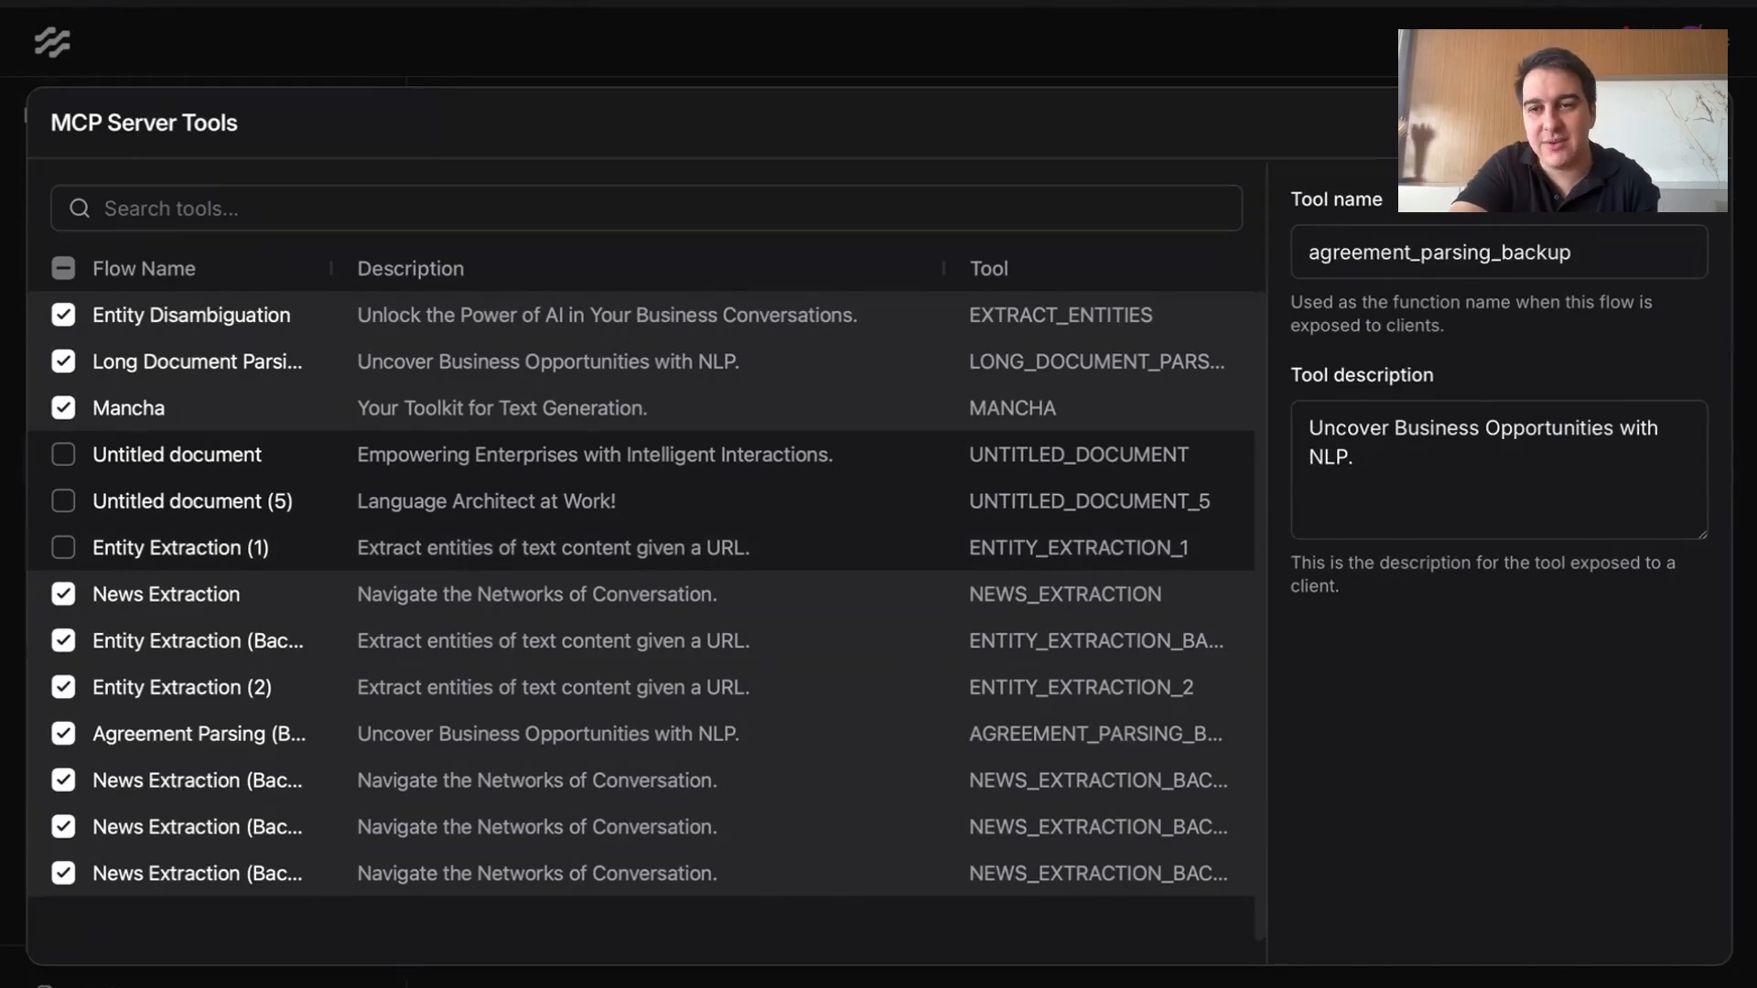
click(1703, 123)
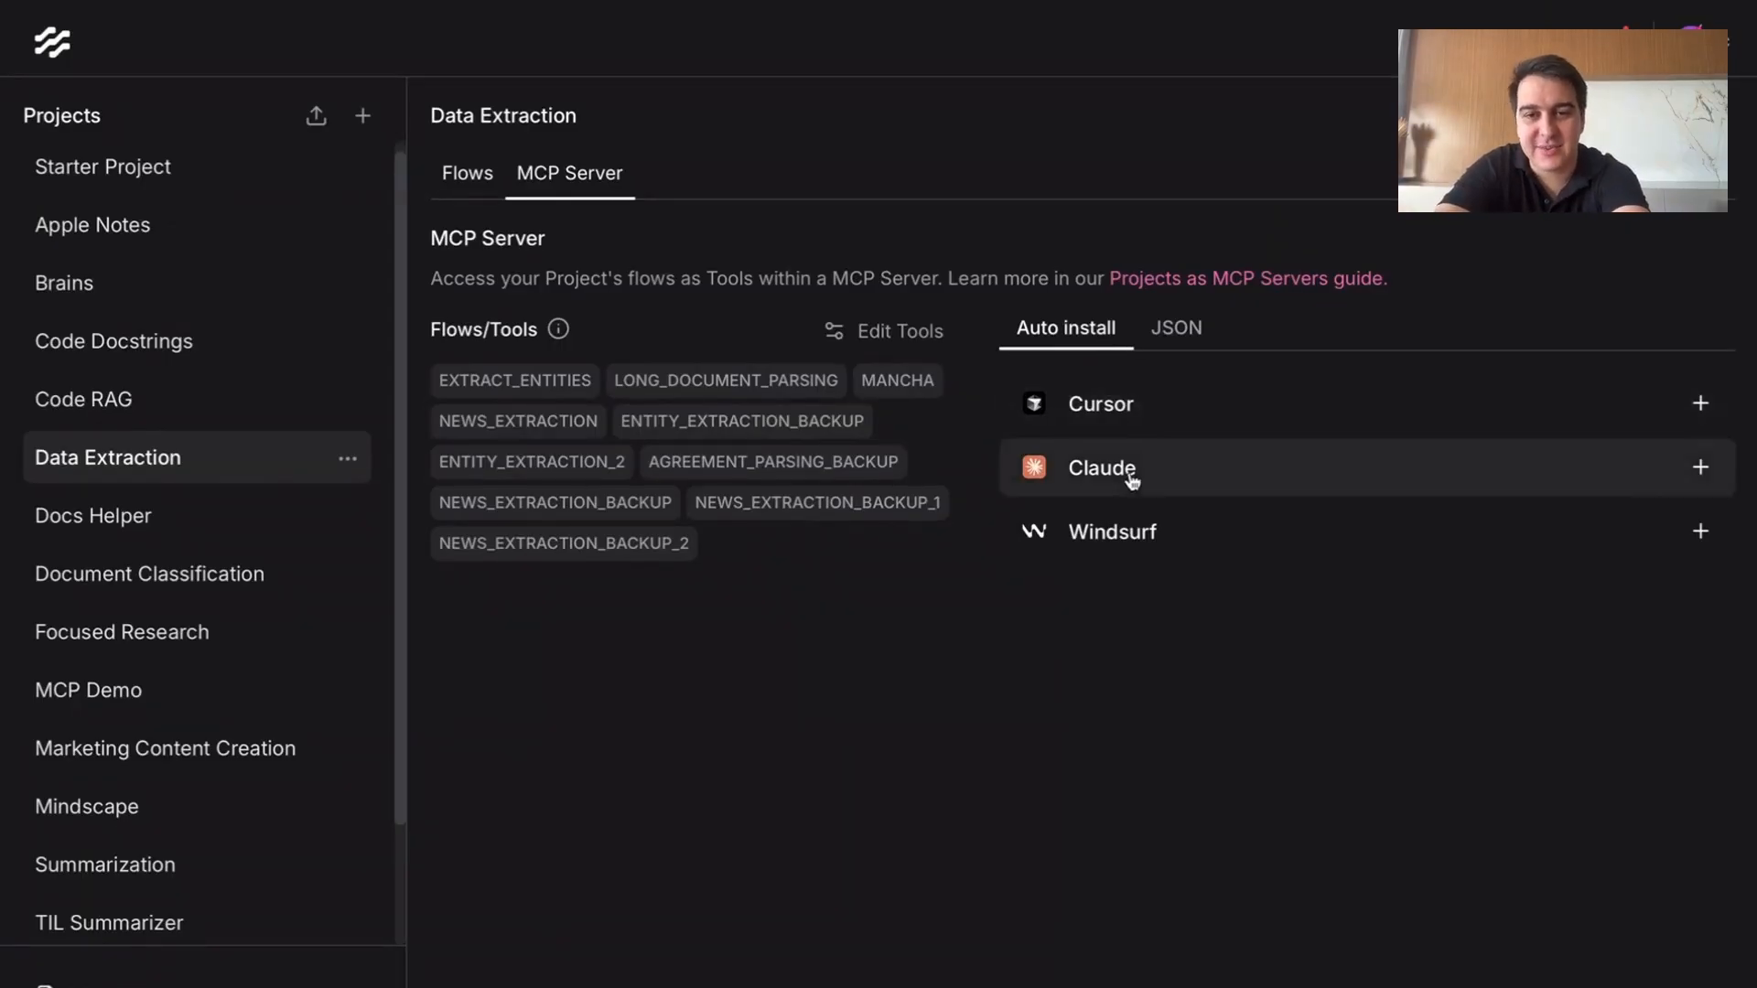
Step: Show the MCP server's JSON configuration for macOS/Linux and examine its mcpServers entry
click(1175, 333)
drag(1091, 777, 1017, 495)
click(1200, 663)
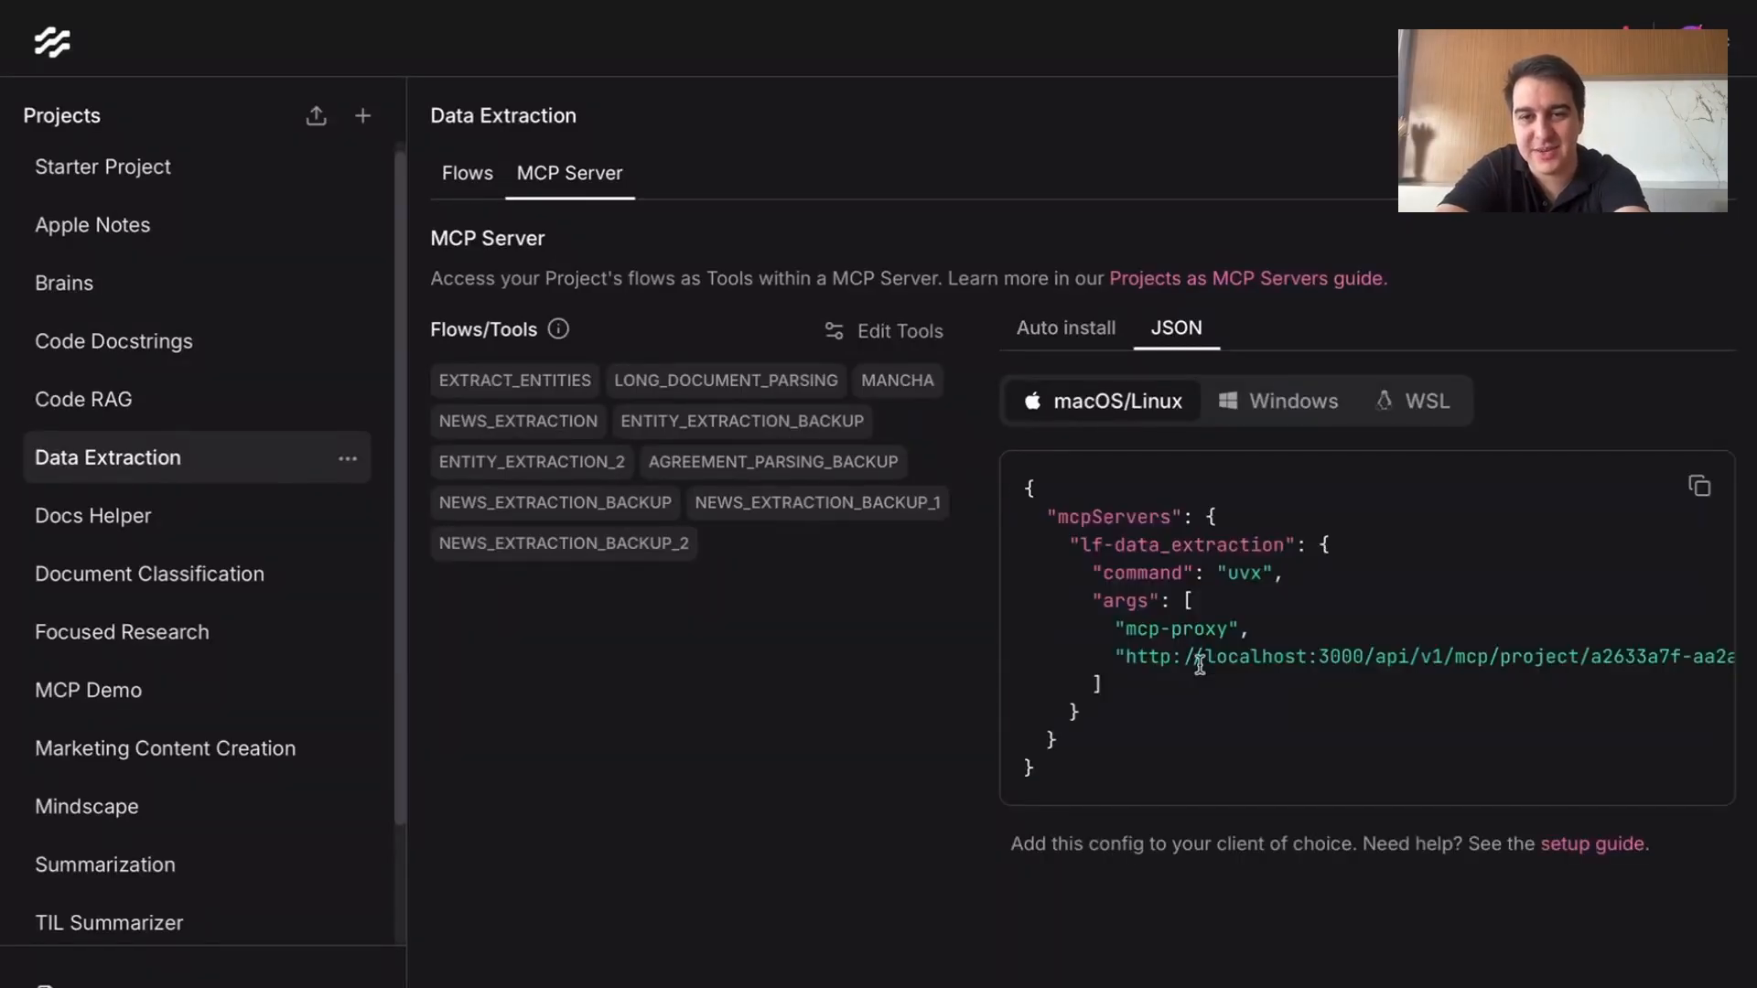
mouse_move(1132, 764)
mouse_down()
mouse_move(1062, 485)
mouse_move(1034, 518)
mouse_move(1117, 767)
mouse_up()
click(1119, 765)
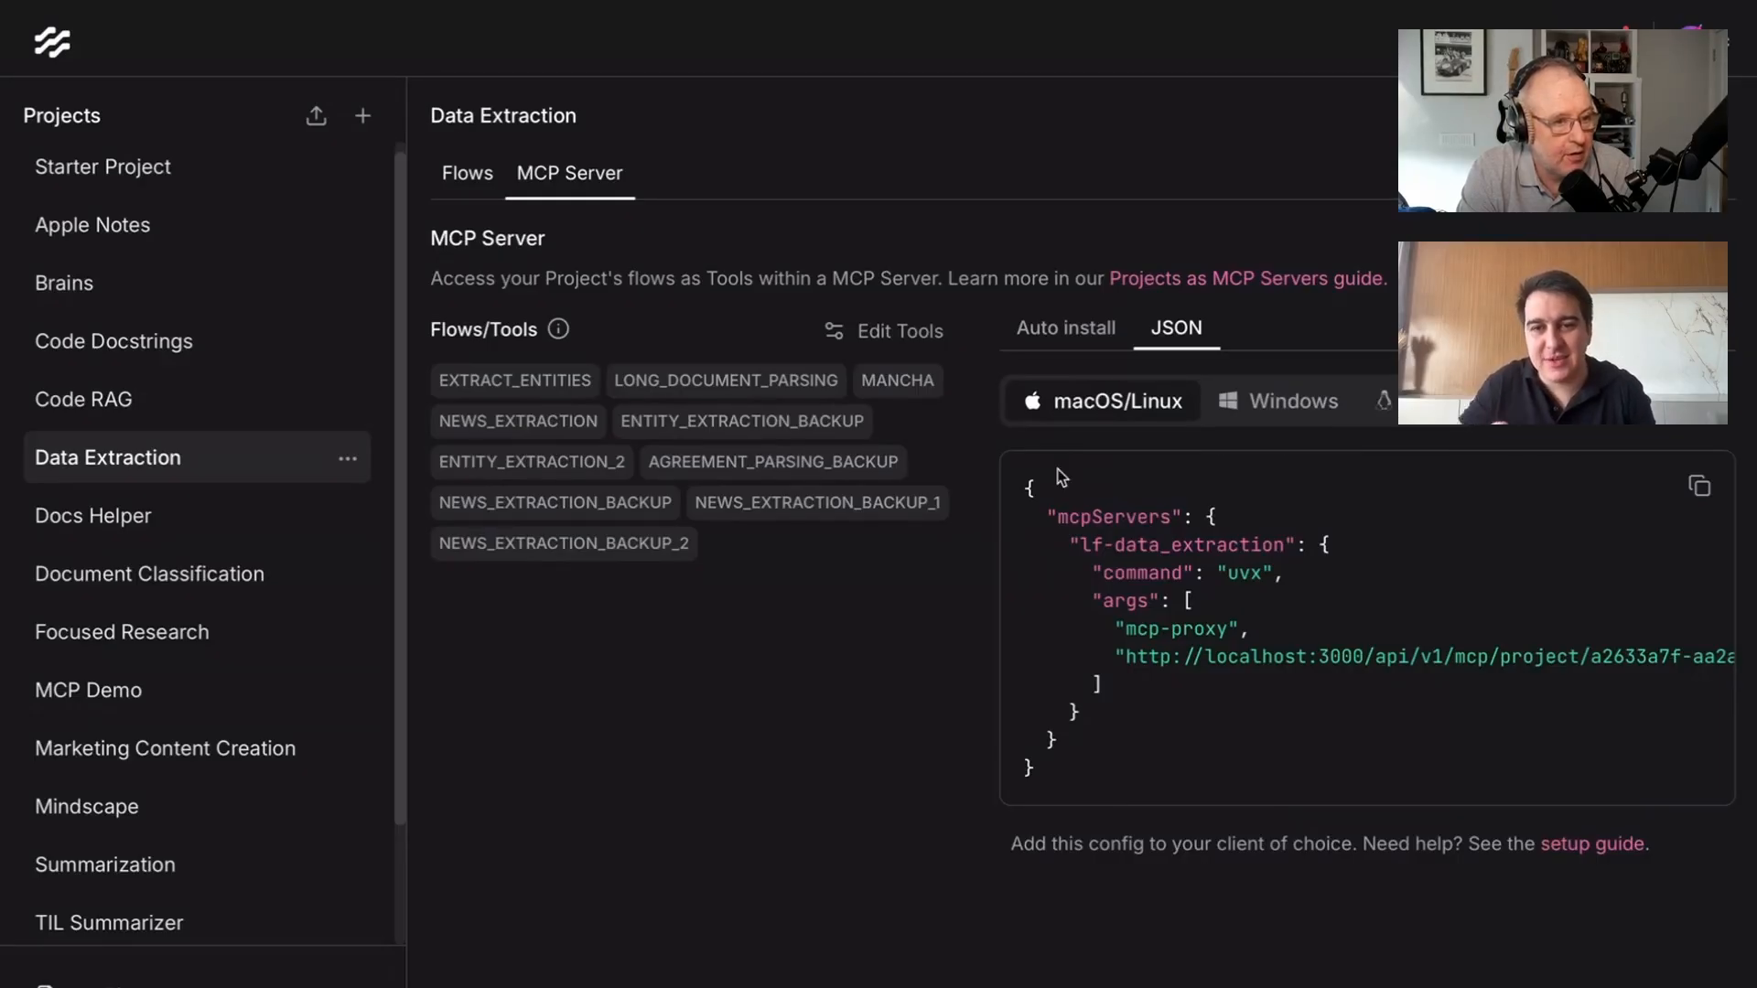
Step: Show the MCP server's auto-install options, then leave the Data Extraction project for the Starter Project's flows
click(1076, 329)
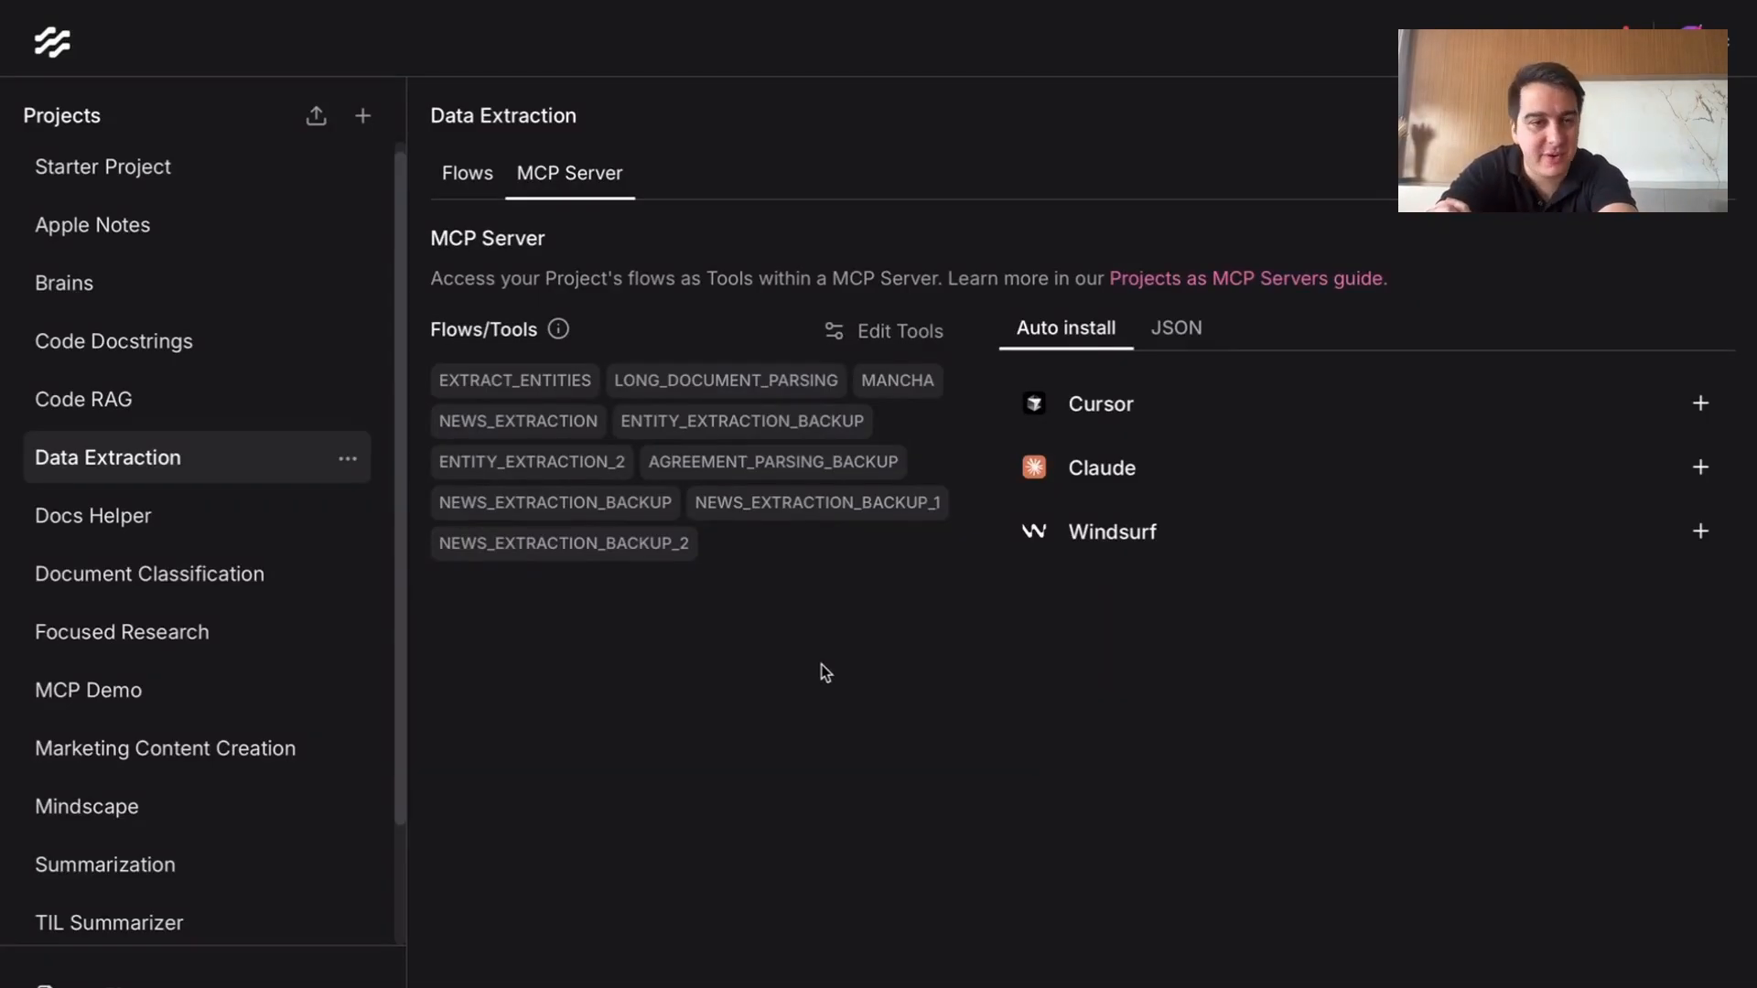
click(465, 179)
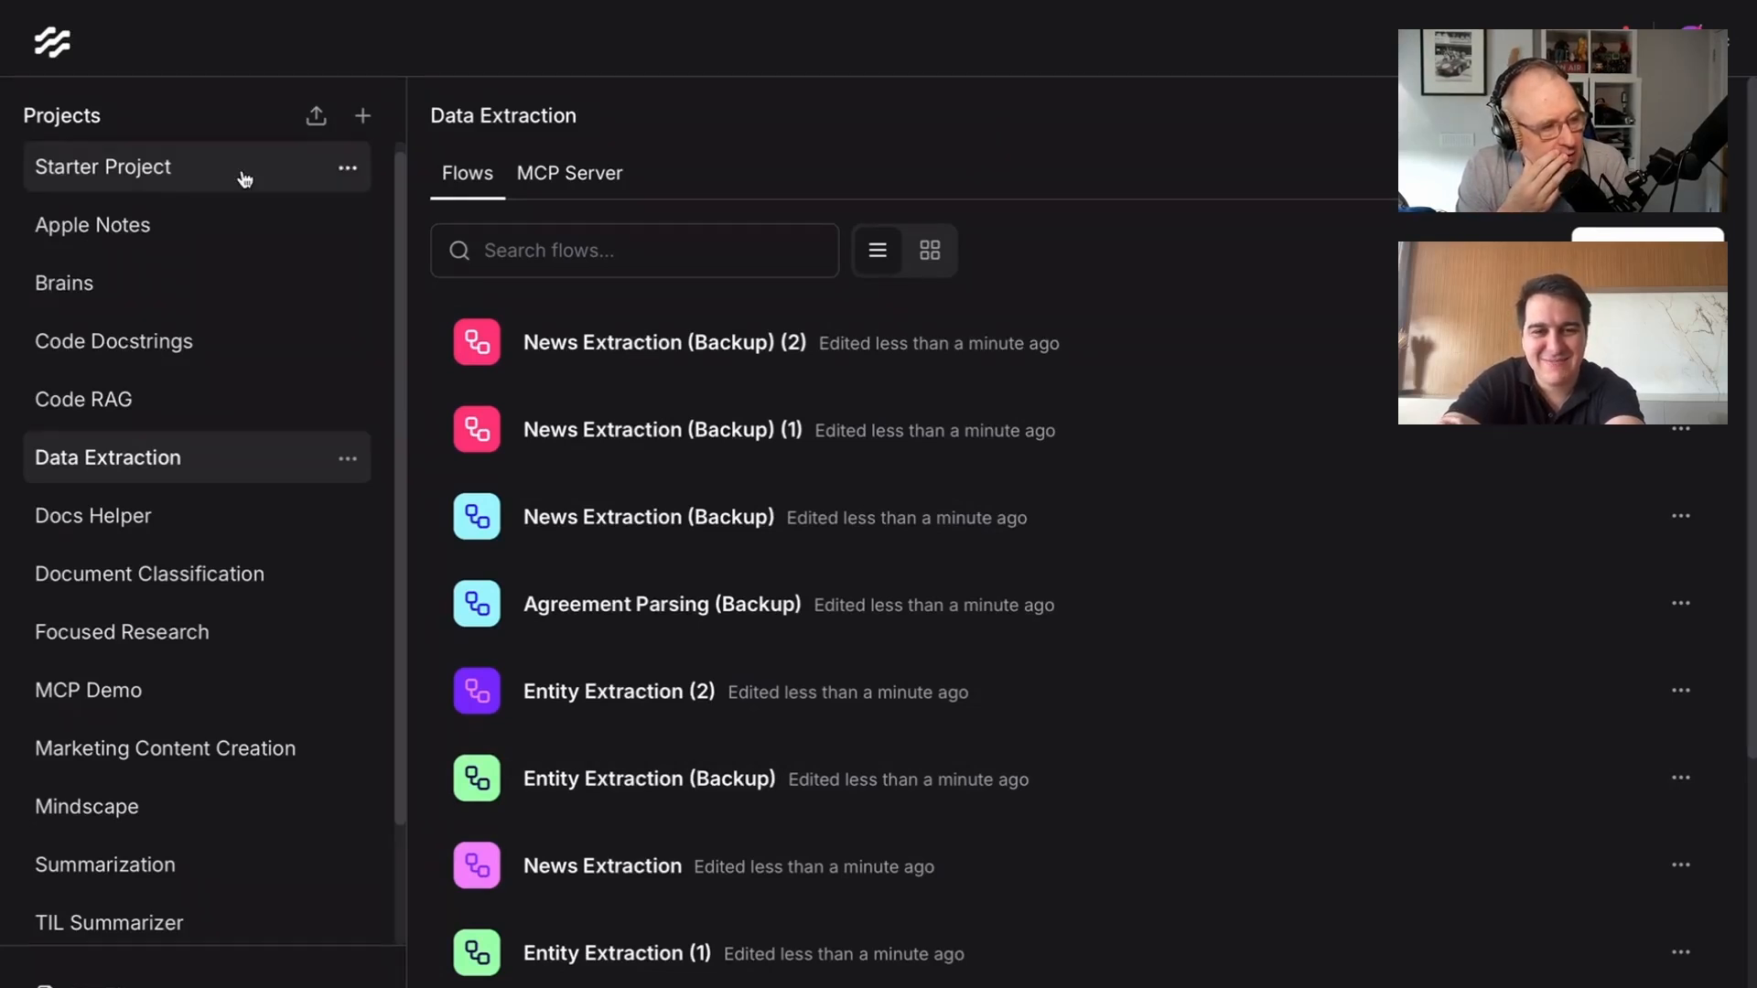
click(183, 220)
click(172, 171)
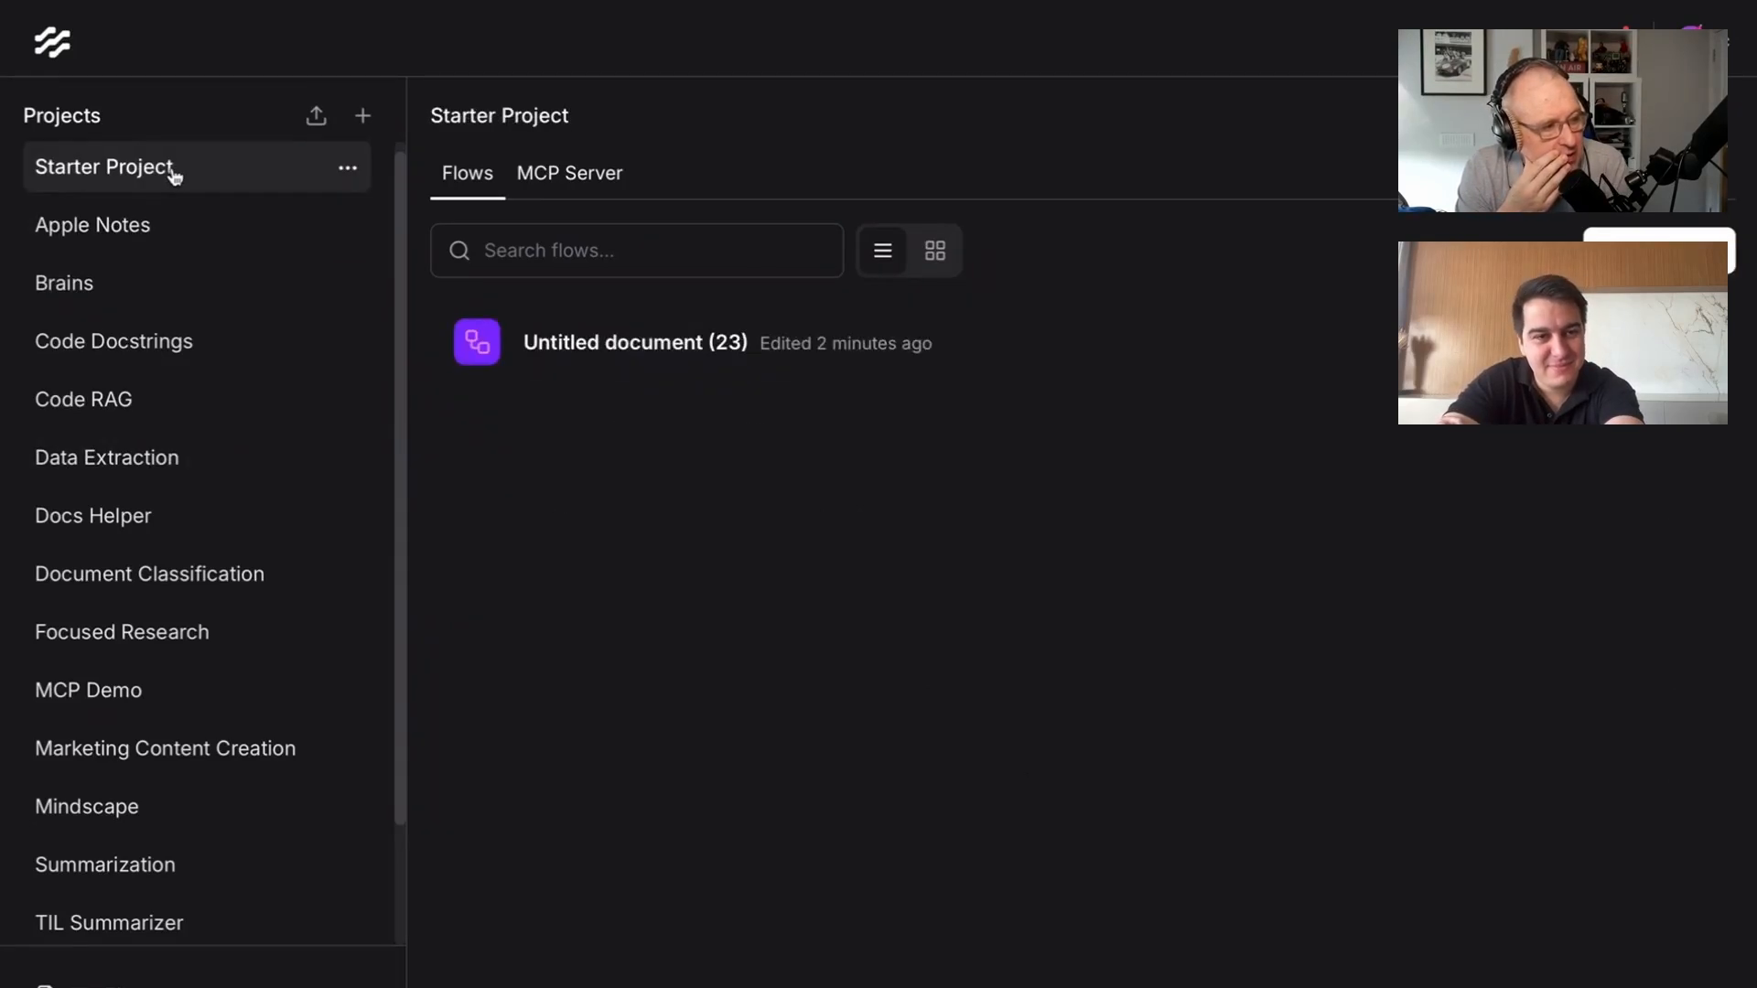
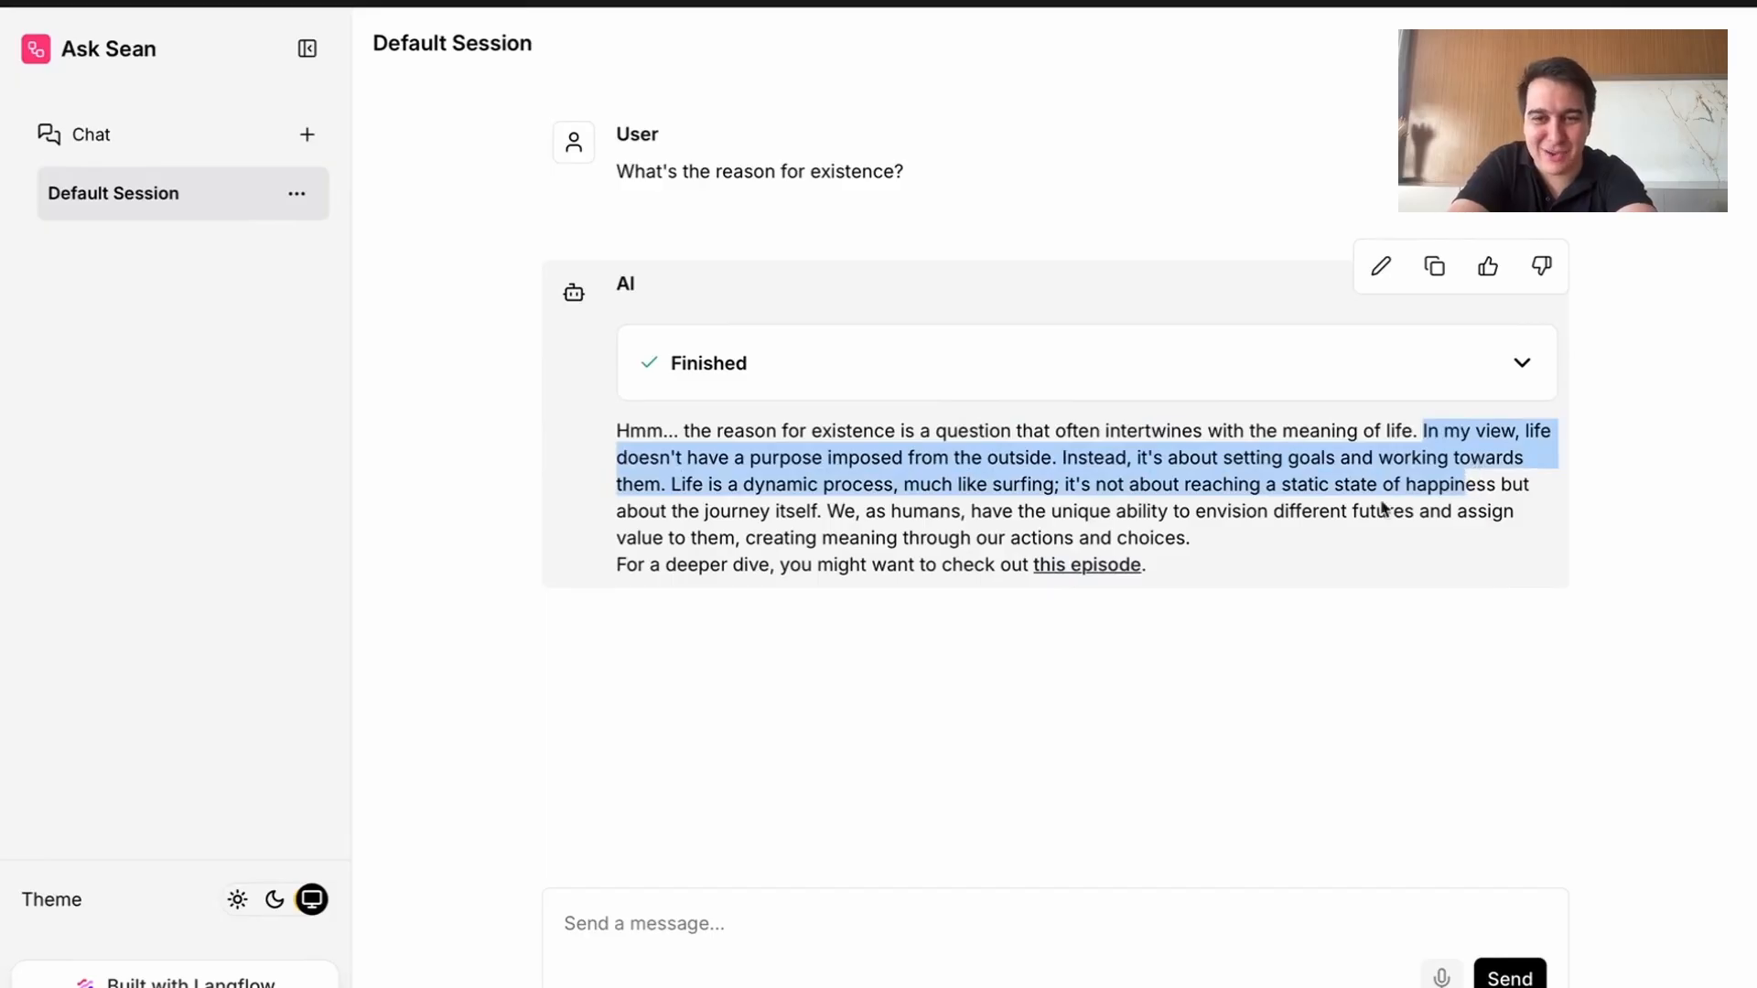
Step: Expand the finished steps of the Ask Sean answer and examine the first search_documents call's query and output
drag(1117, 481, 1224, 485)
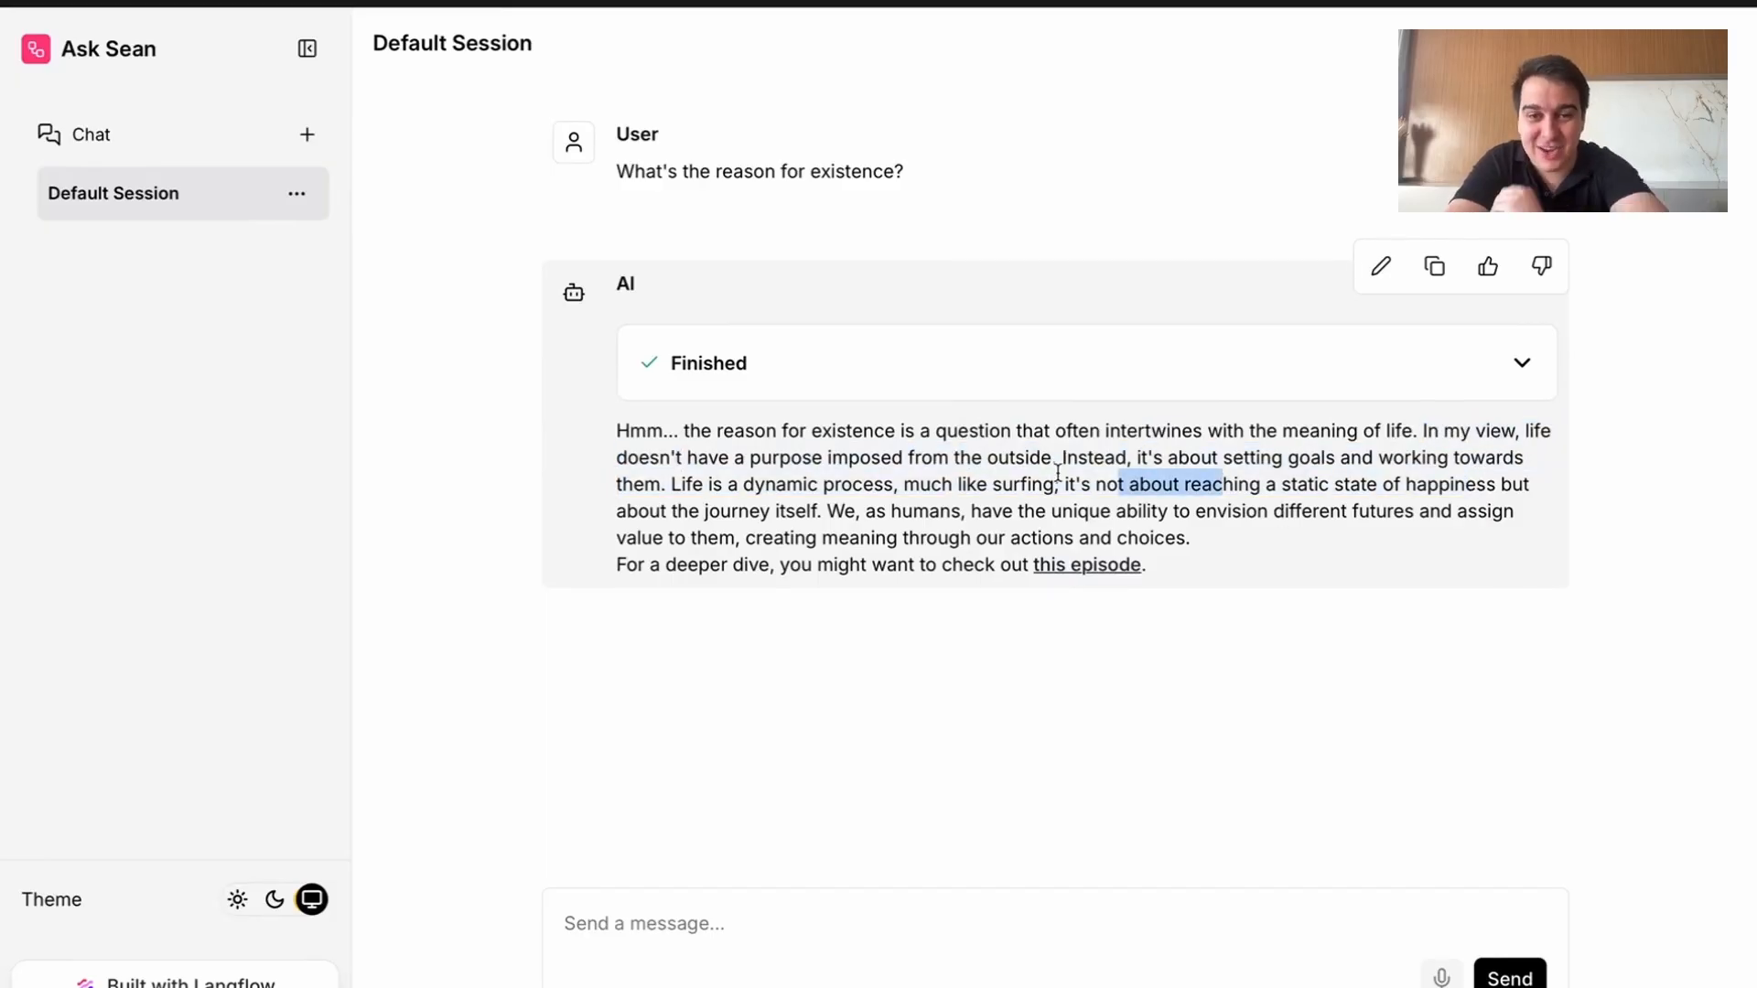
click(1071, 366)
scroll(1028, 453, down, 10)
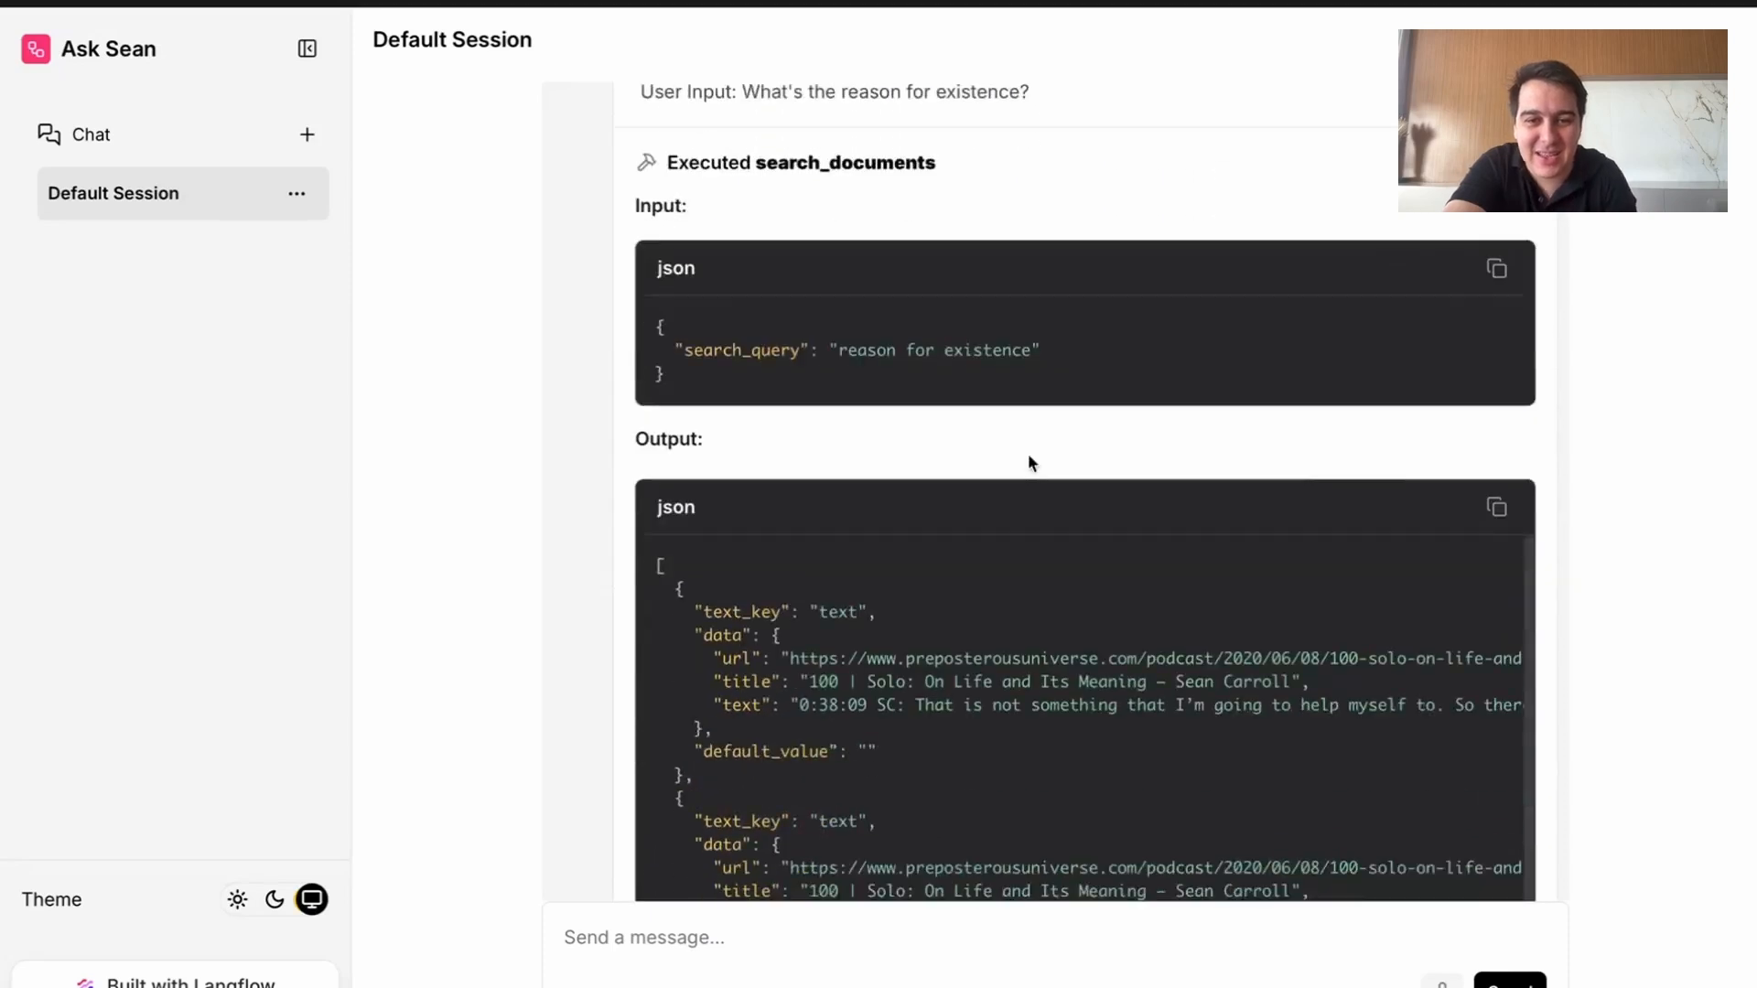
drag(838, 549, 906, 549)
scroll(603, 560, down, 4)
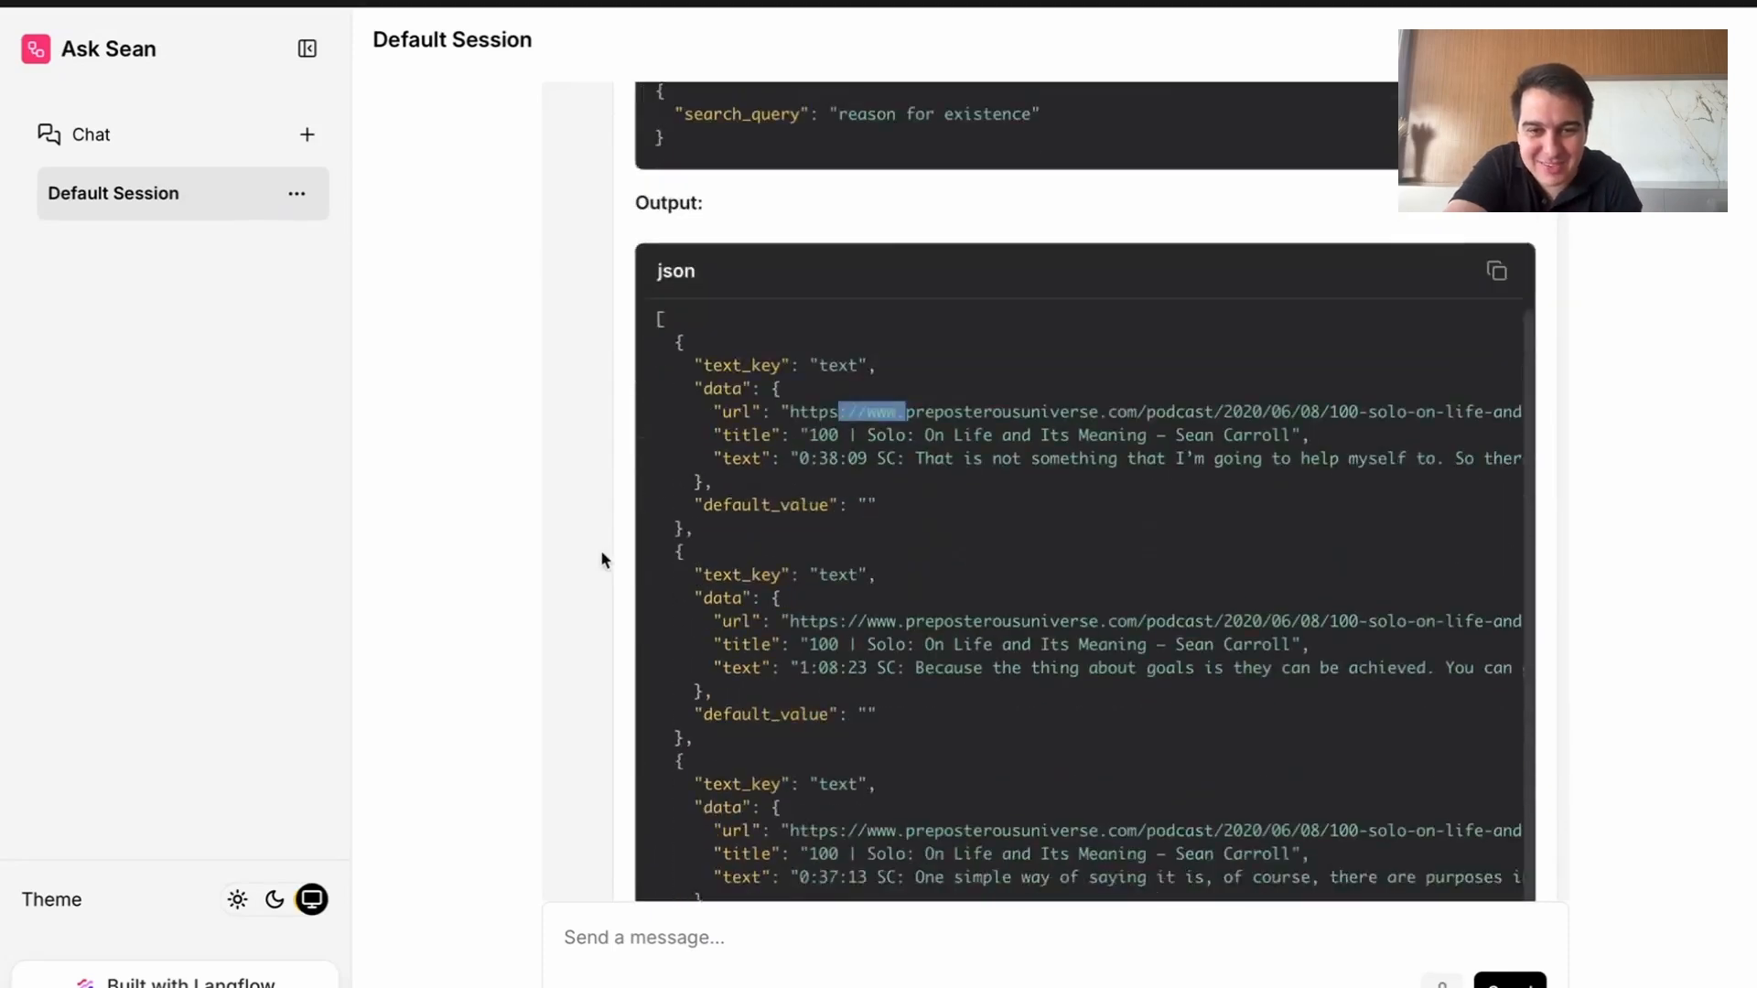
scroll(637, 501, down, 6)
drag(860, 394, 1056, 396)
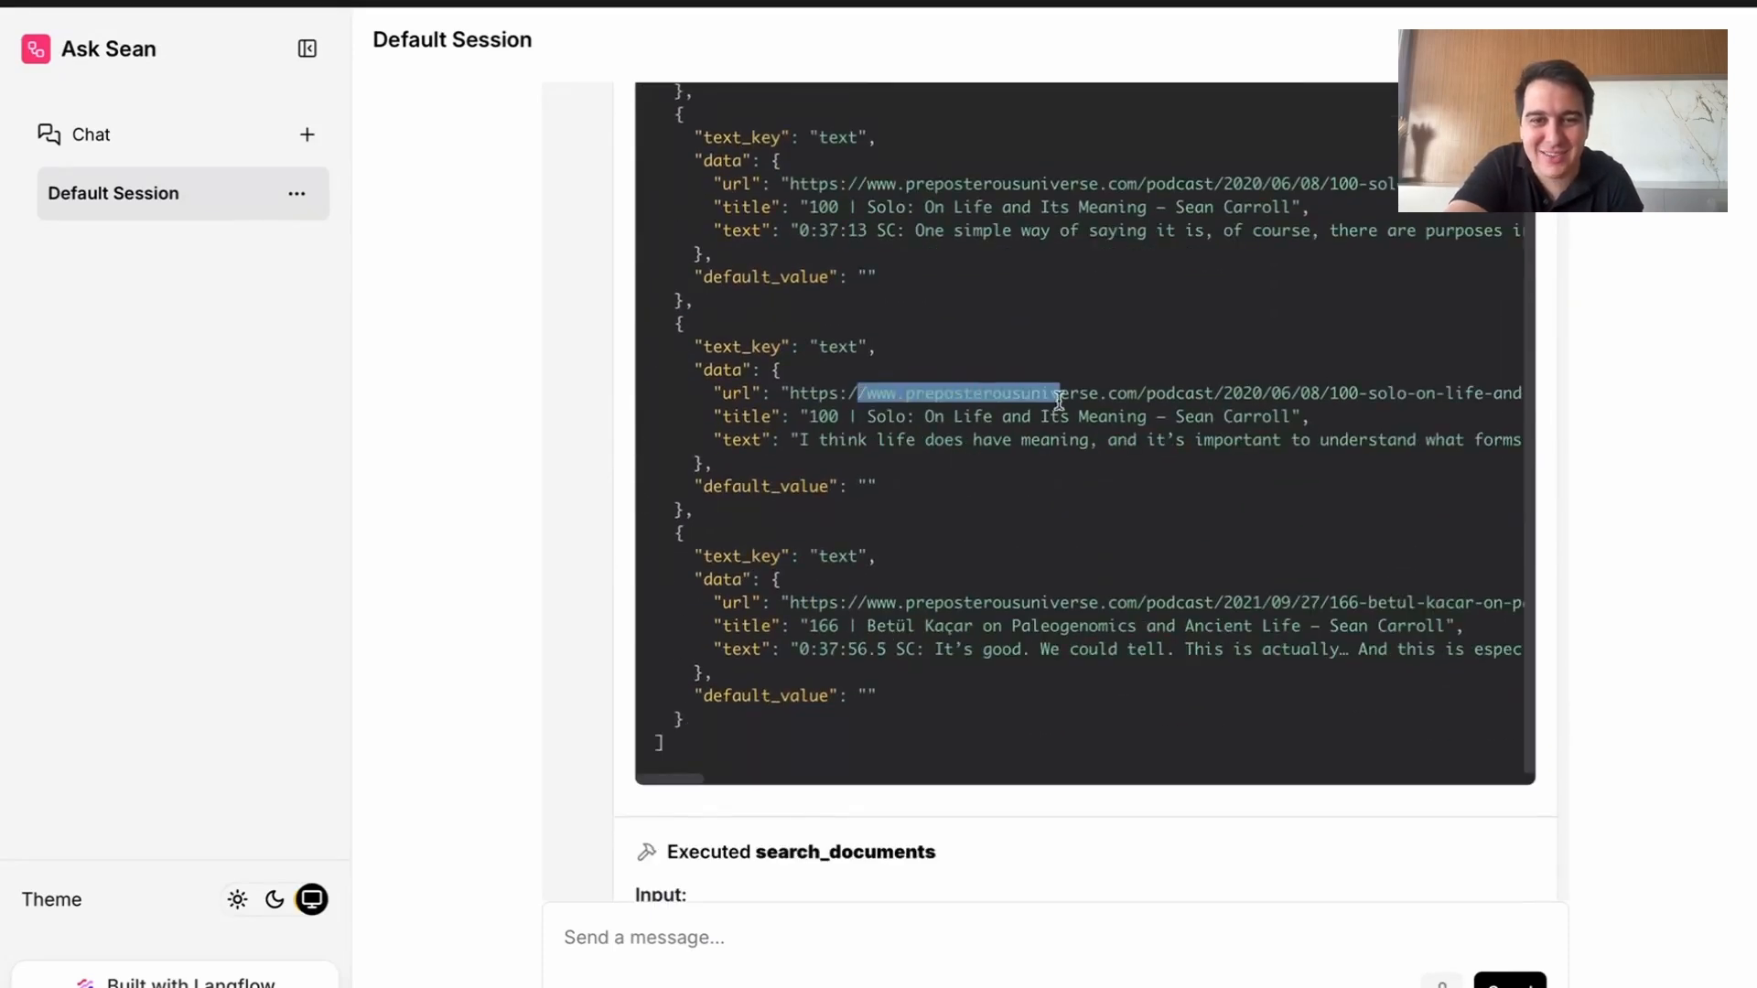
drag(898, 438, 1142, 440)
click(547, 584)
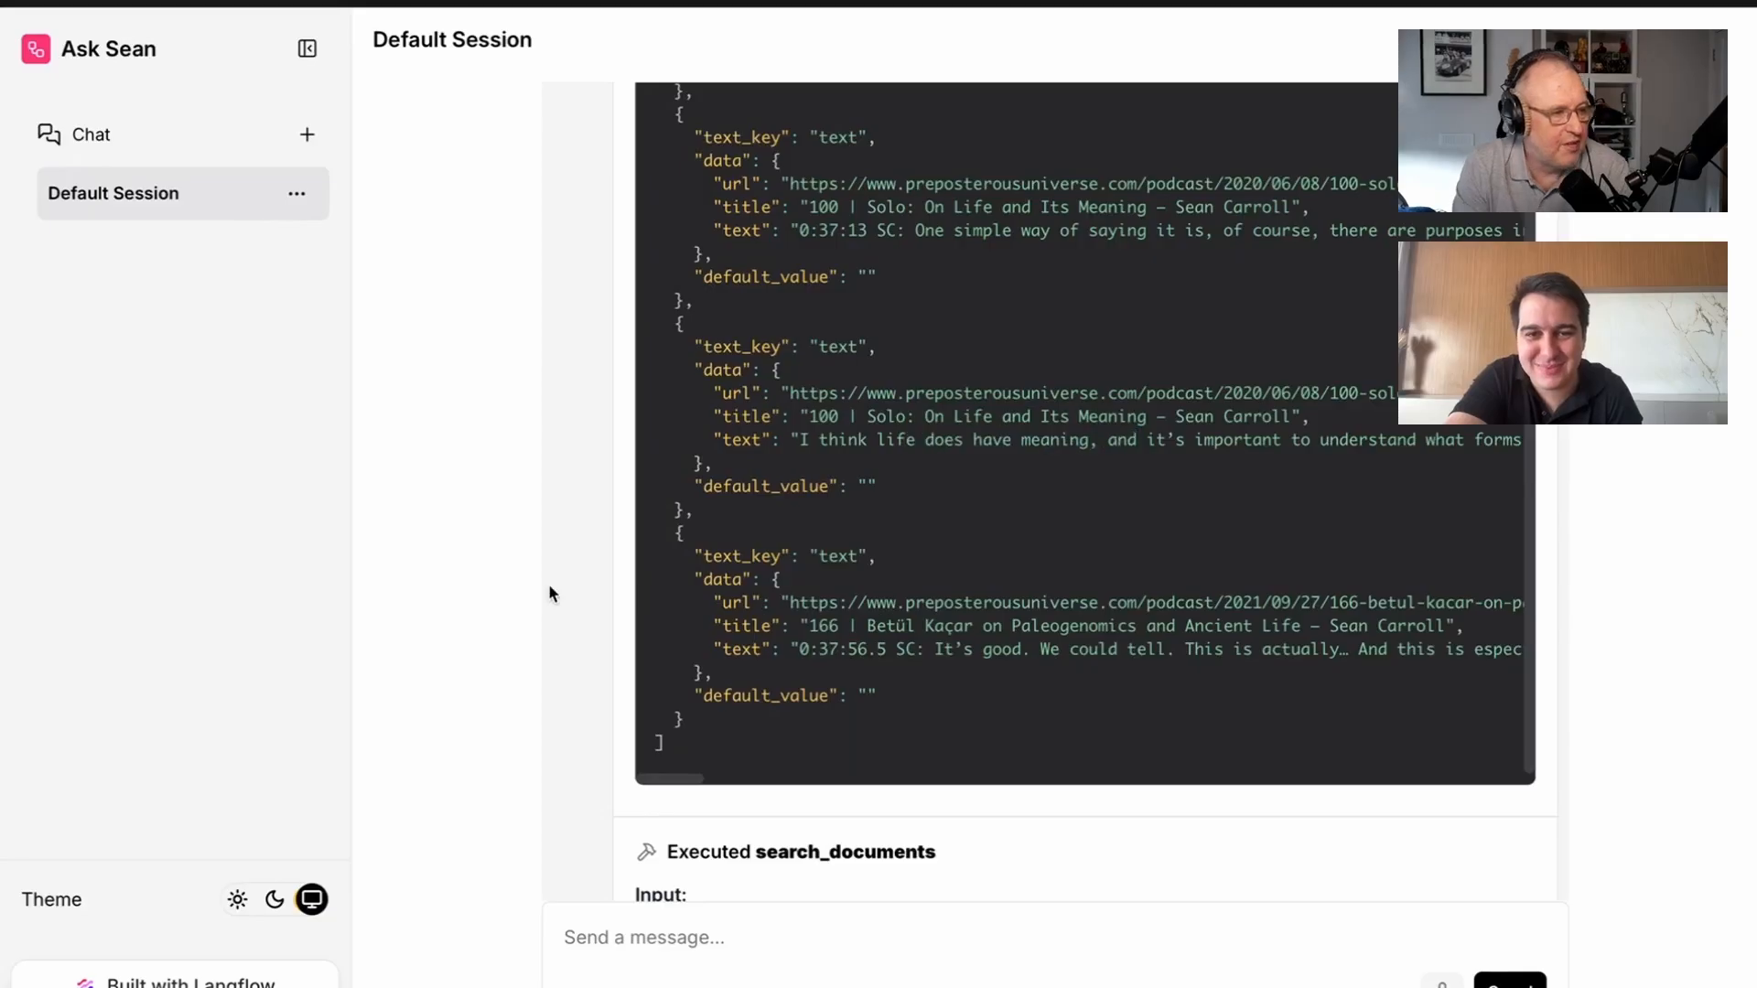
Step: Review the remaining search_documents calls and the final output, and open the episode linked in the answer
scroll(549, 578, down, 3)
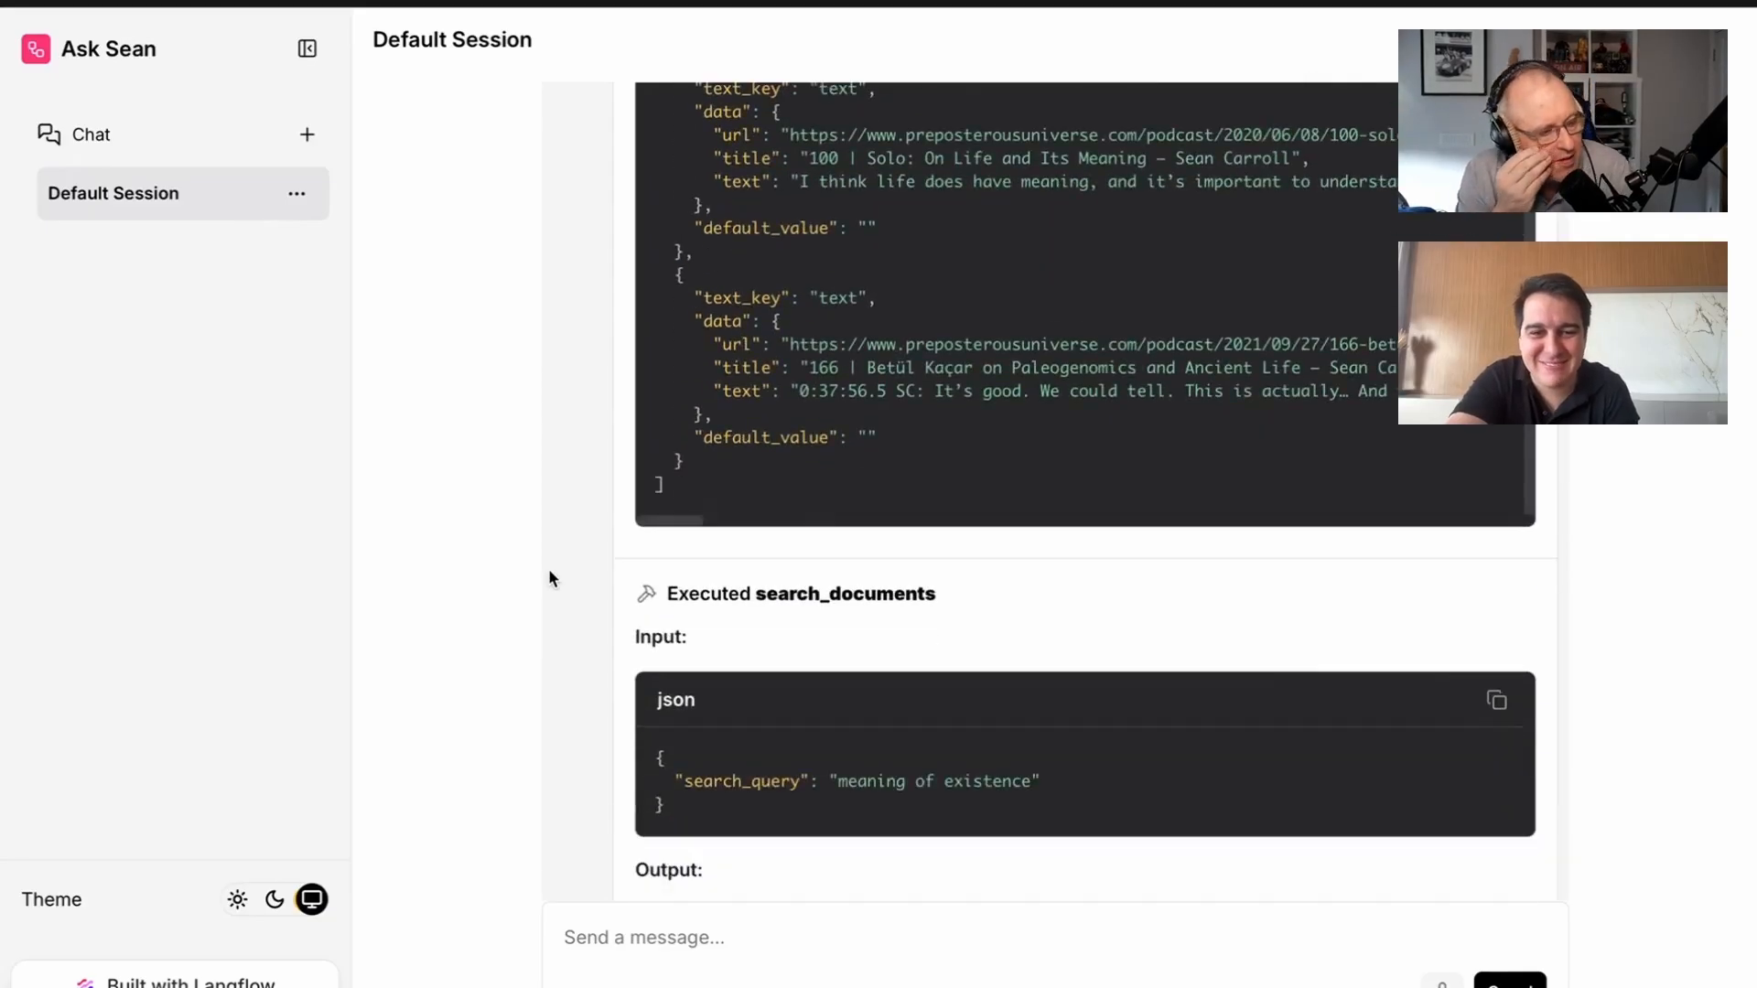
scroll(549, 579, down, 2)
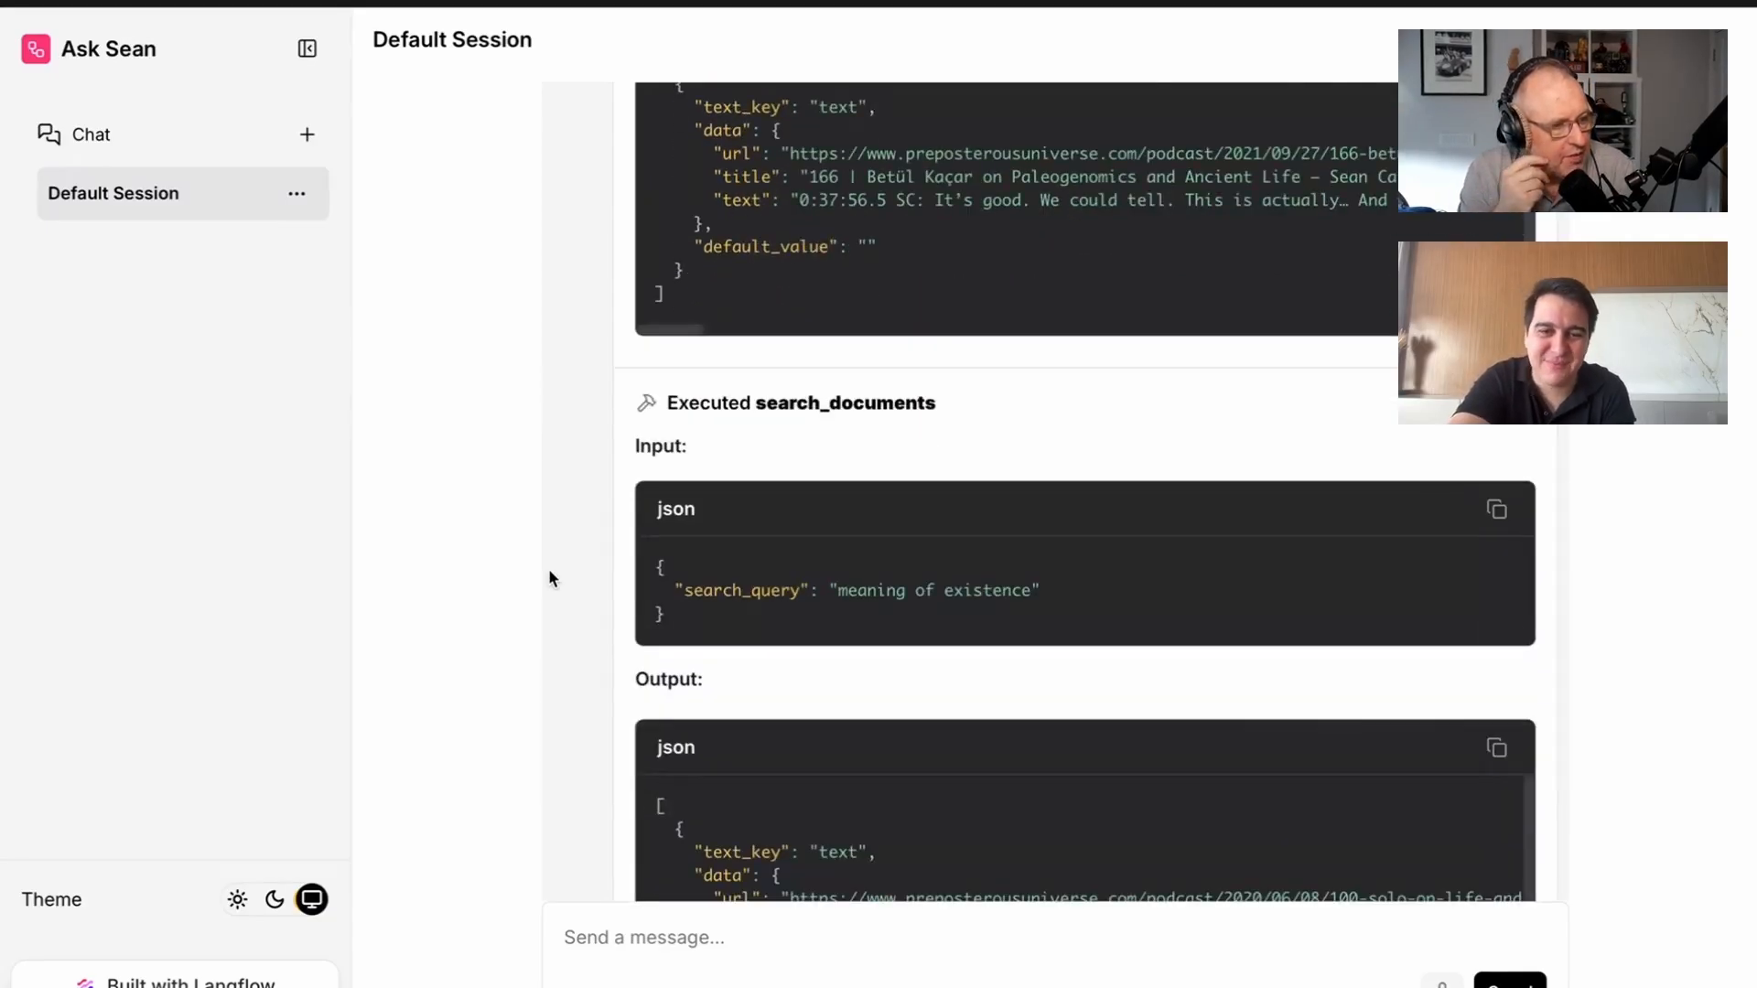
scroll(580, 560, down, 10)
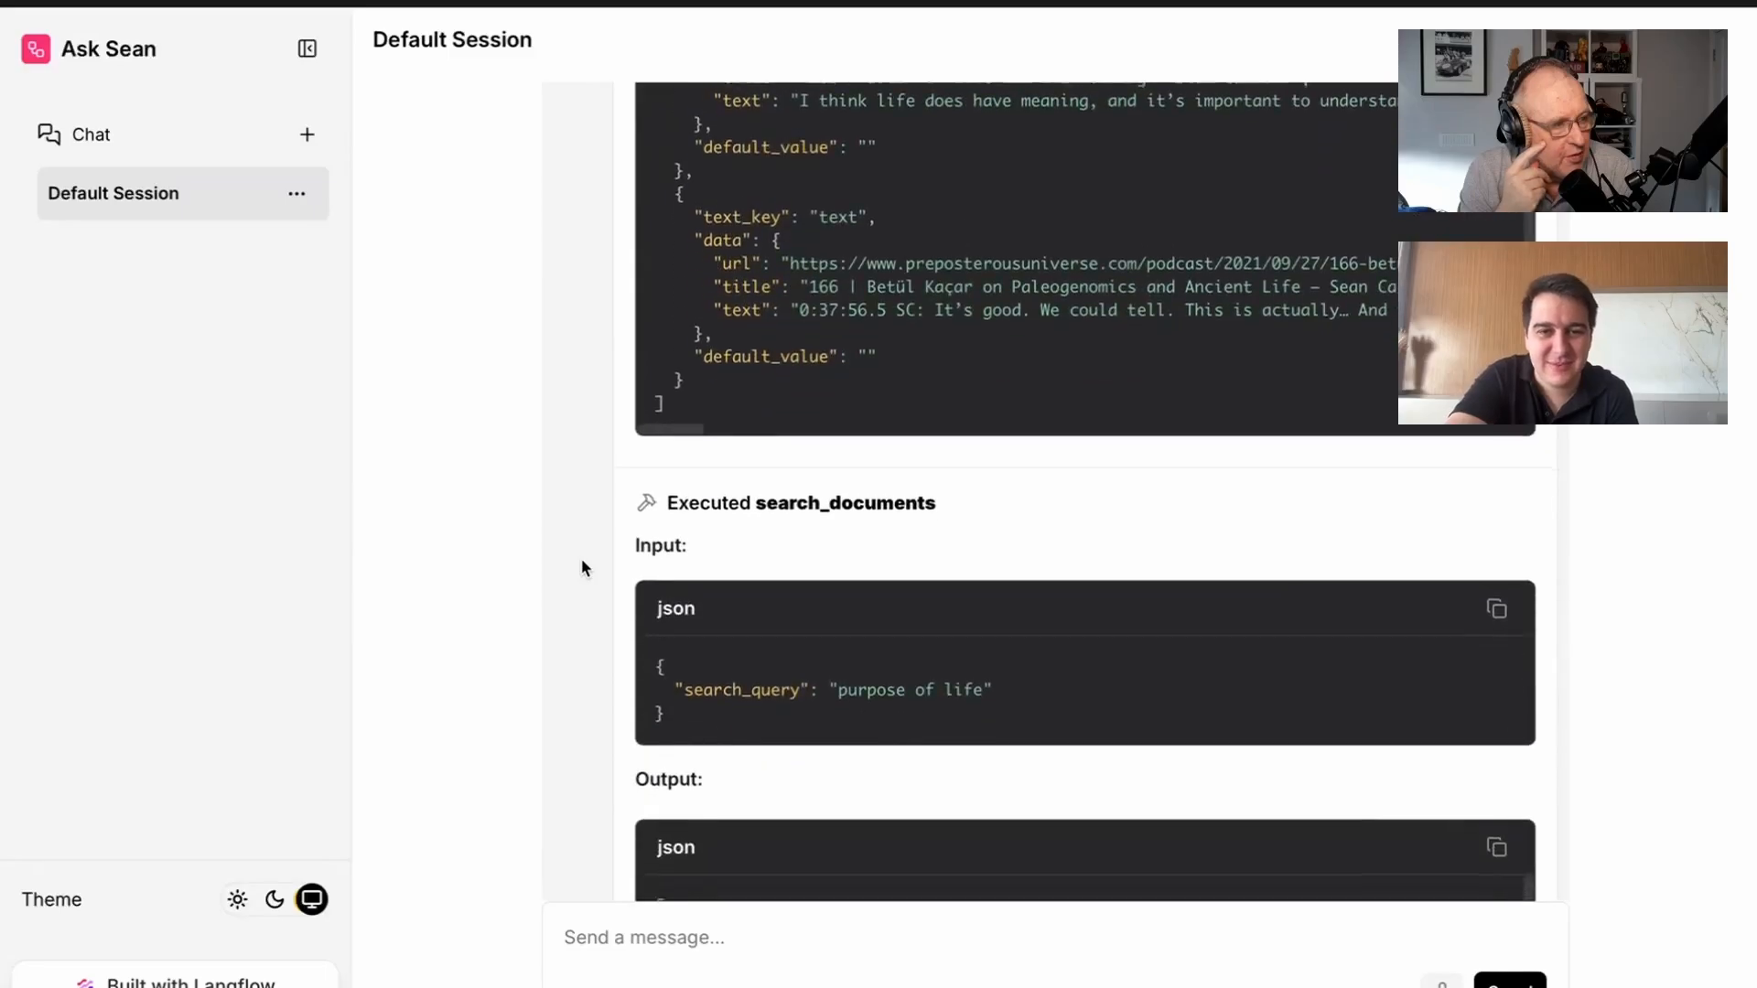
scroll(581, 567, down, 1)
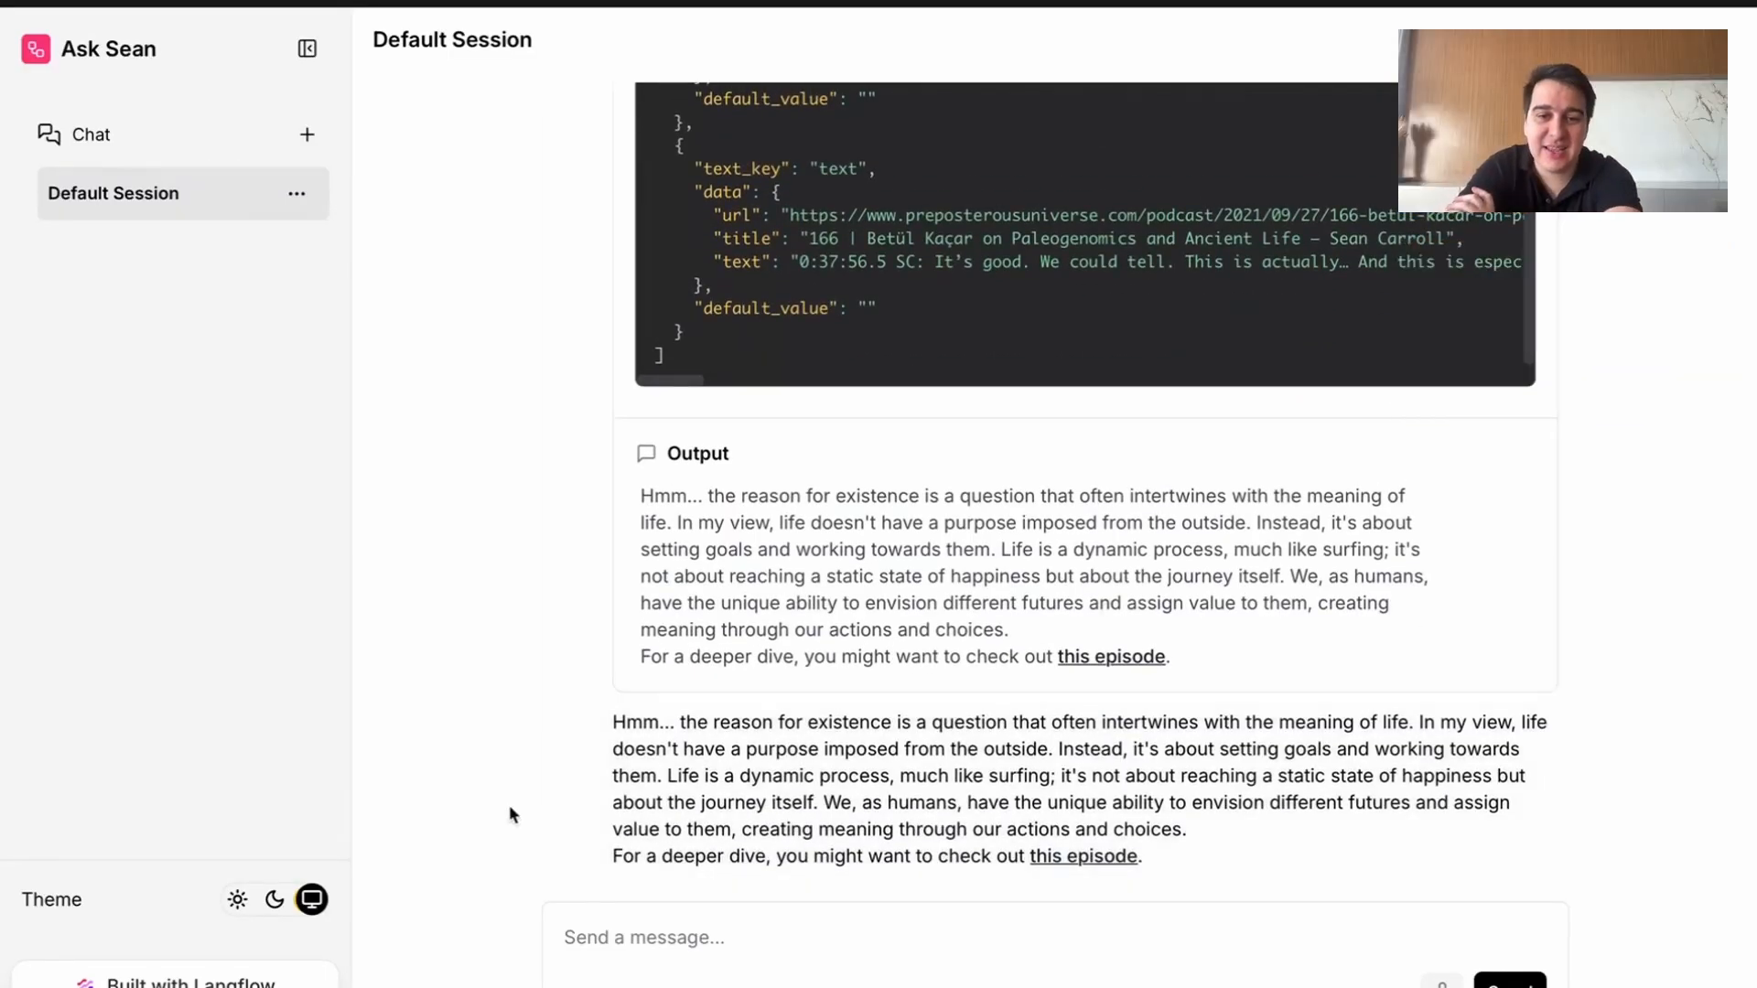
drag(707, 852, 1019, 860)
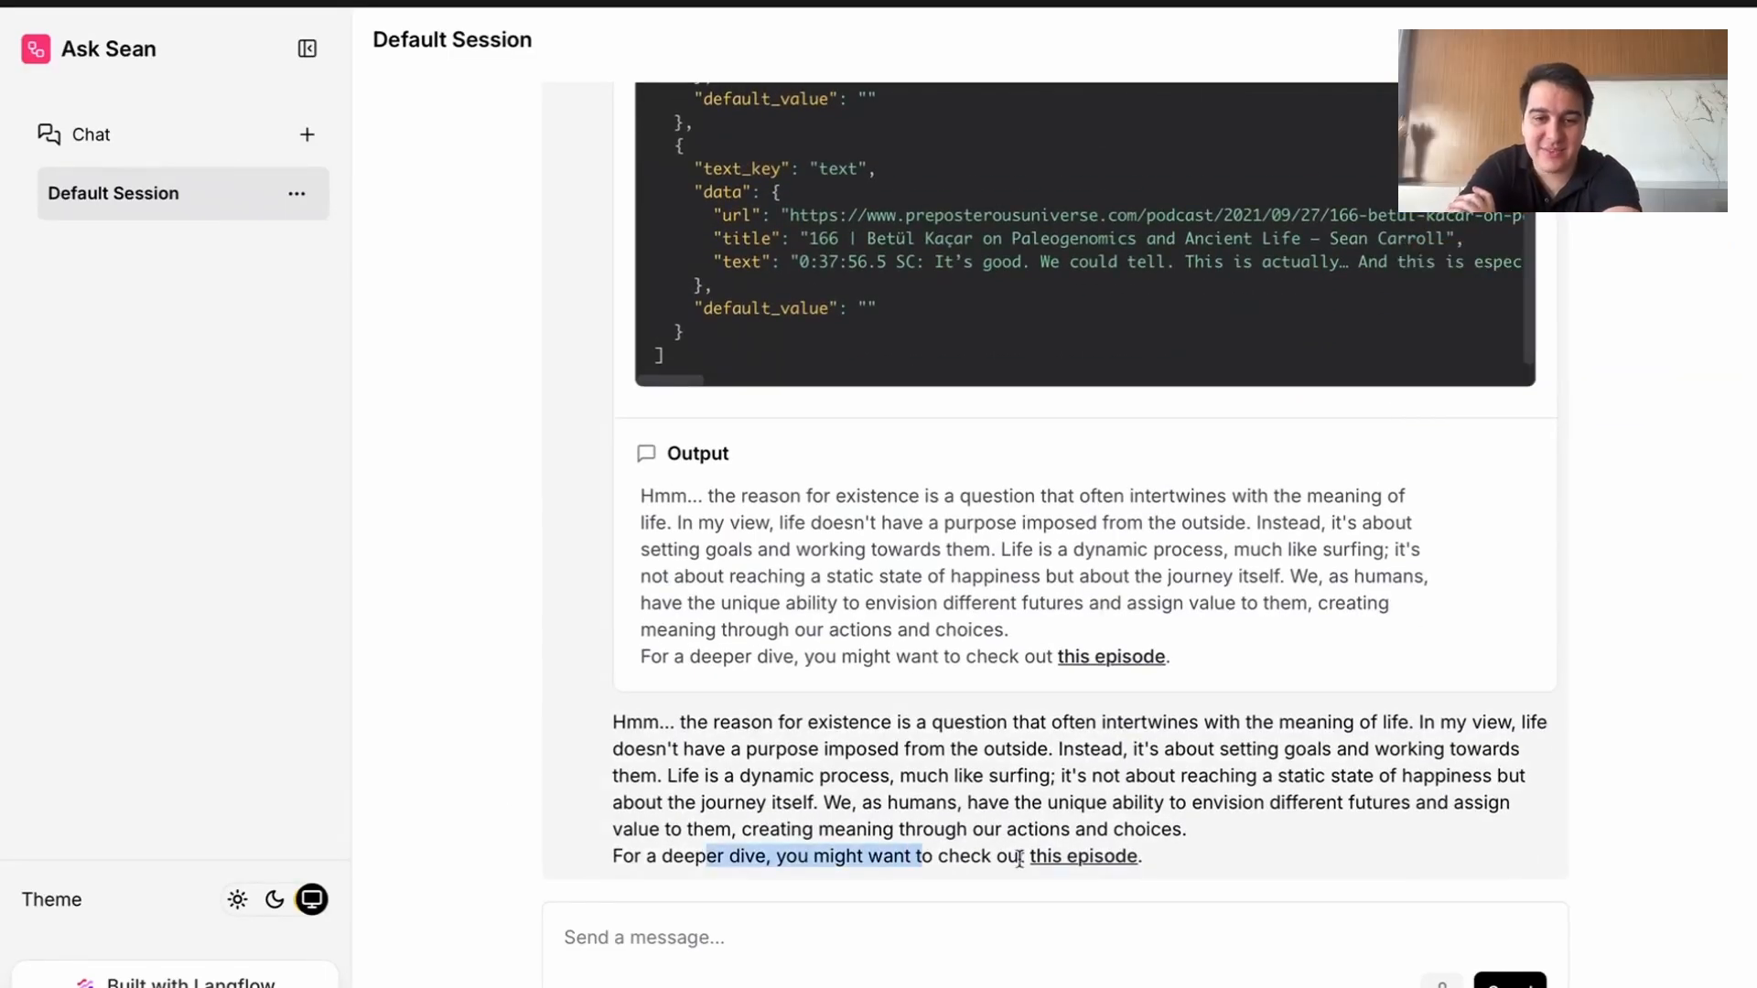
click(1085, 860)
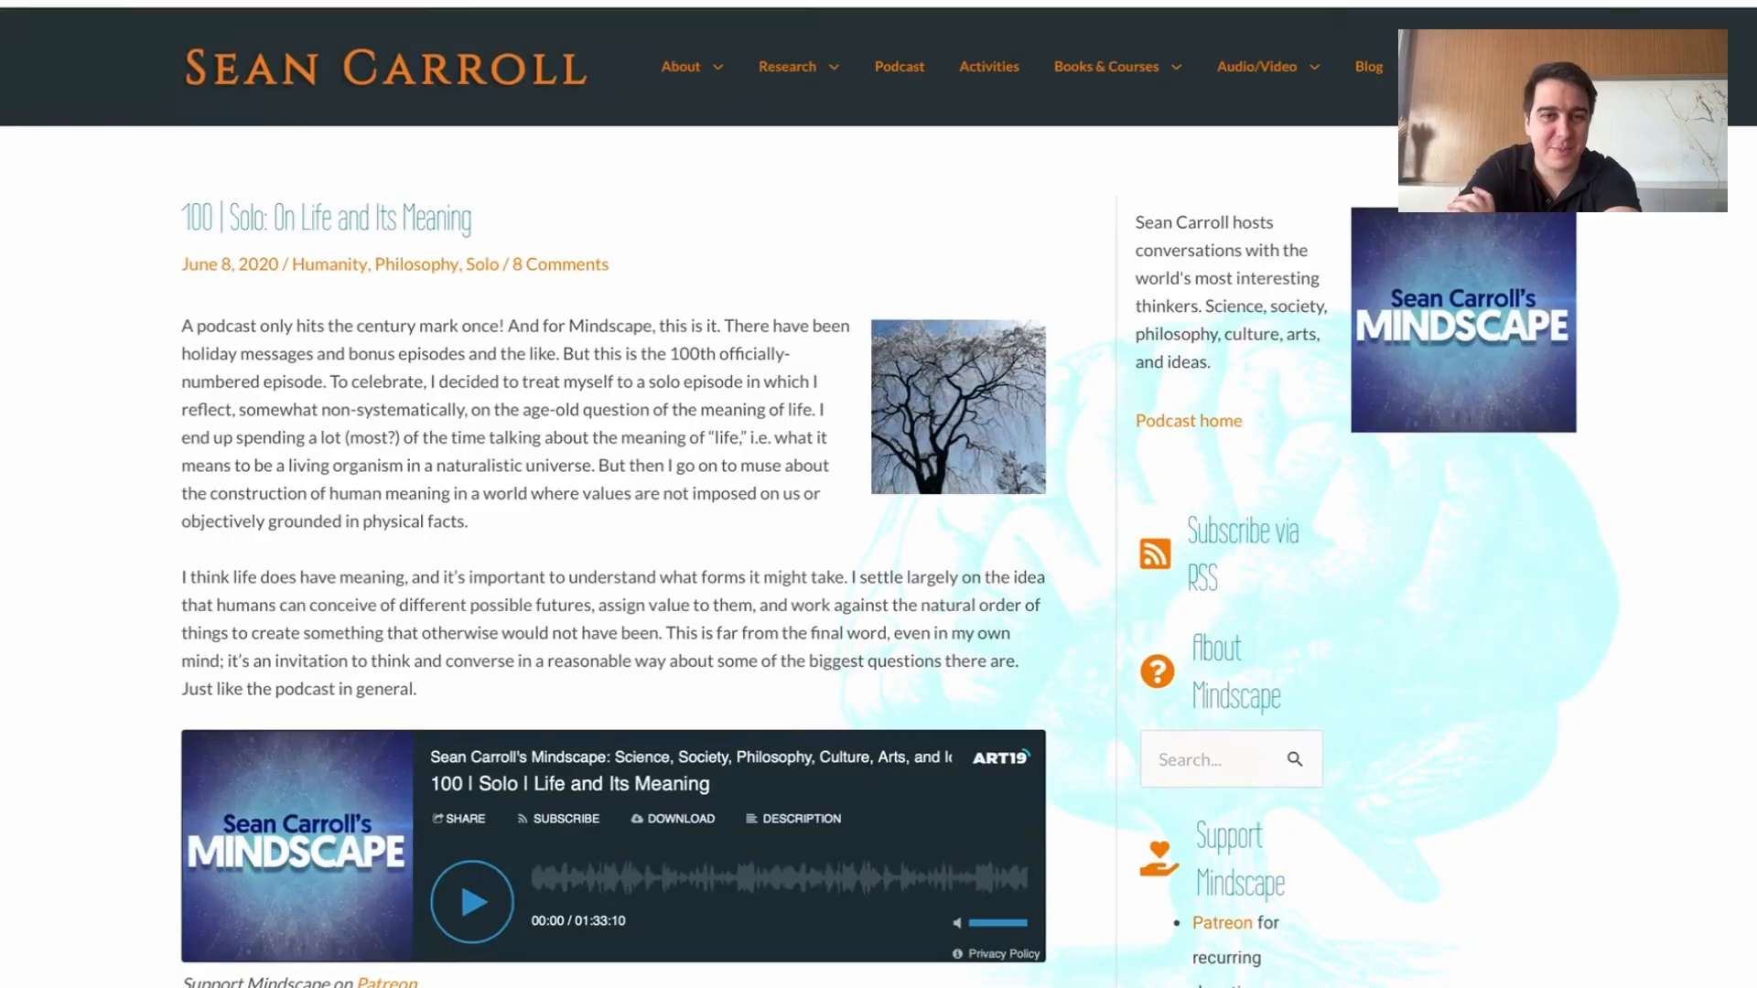
Step: Return to the Ask Sean chat and review the reminder instructions in the agent's input
click(869, 4)
scroll(705, 486, up, 10)
scroll(692, 449, down, 1)
scroll(692, 450, down, 3)
scroll(667, 381, up, 15)
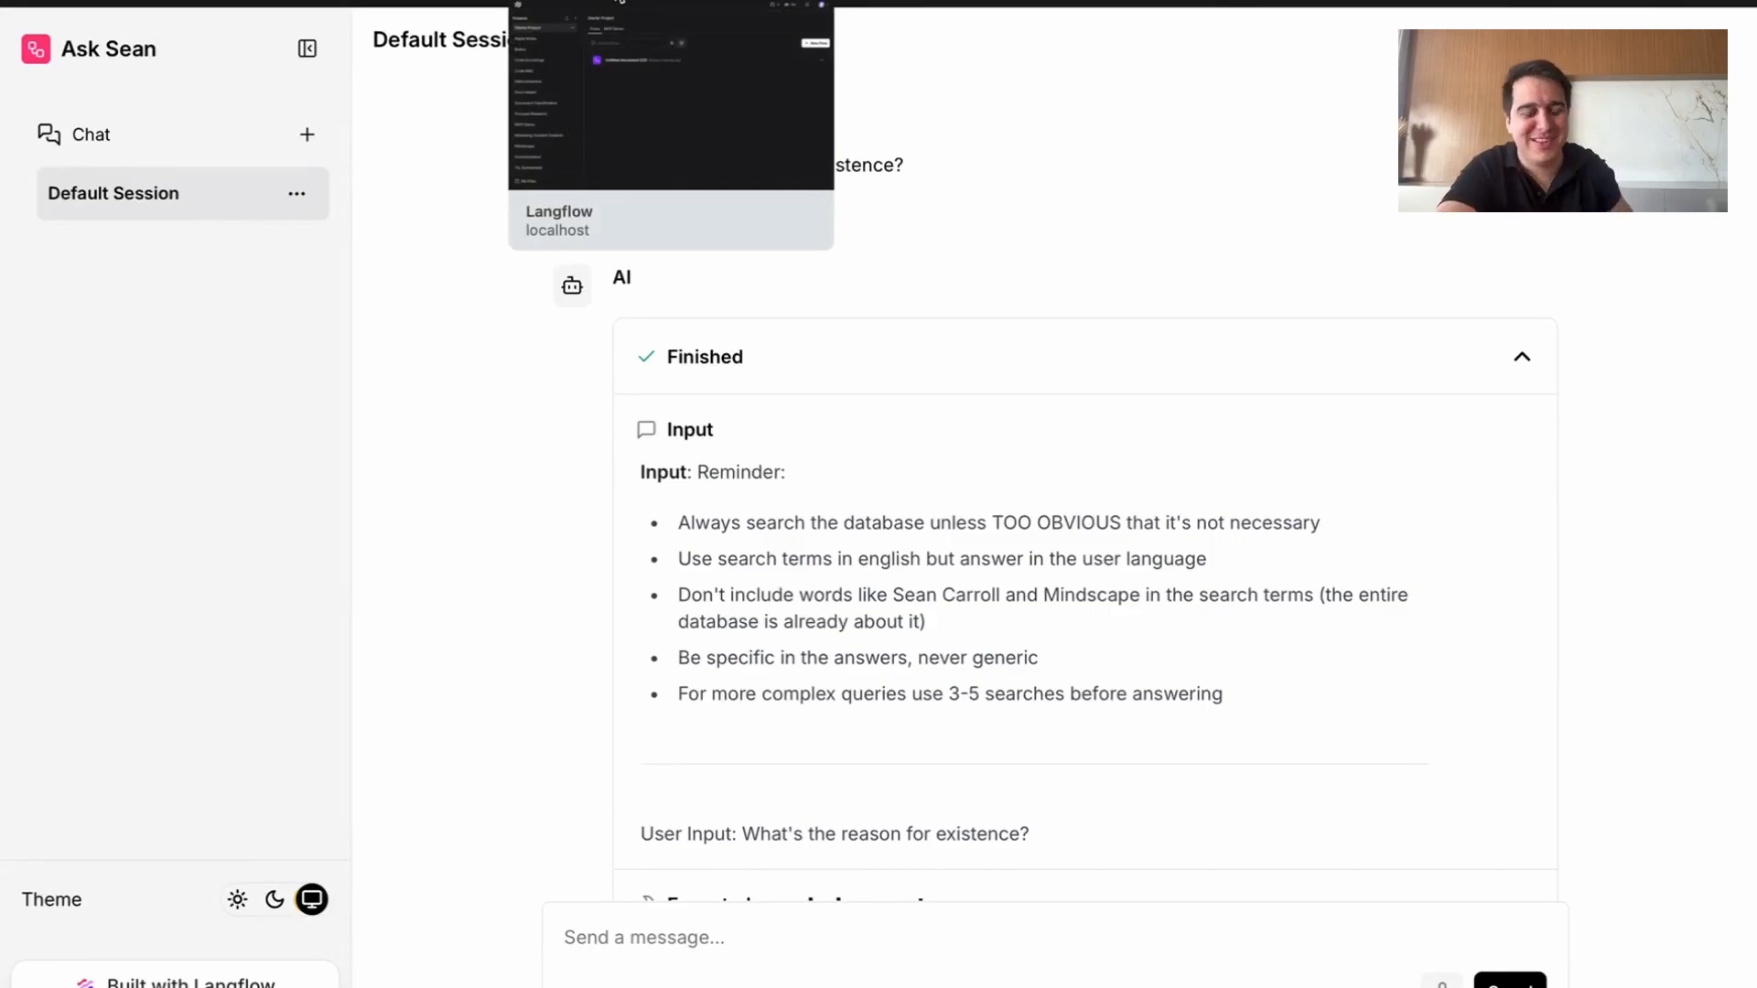
Step: Switch back to the Langflow projects page and open the Generate Dataframe flow in the Mindscape project
click(620, 4)
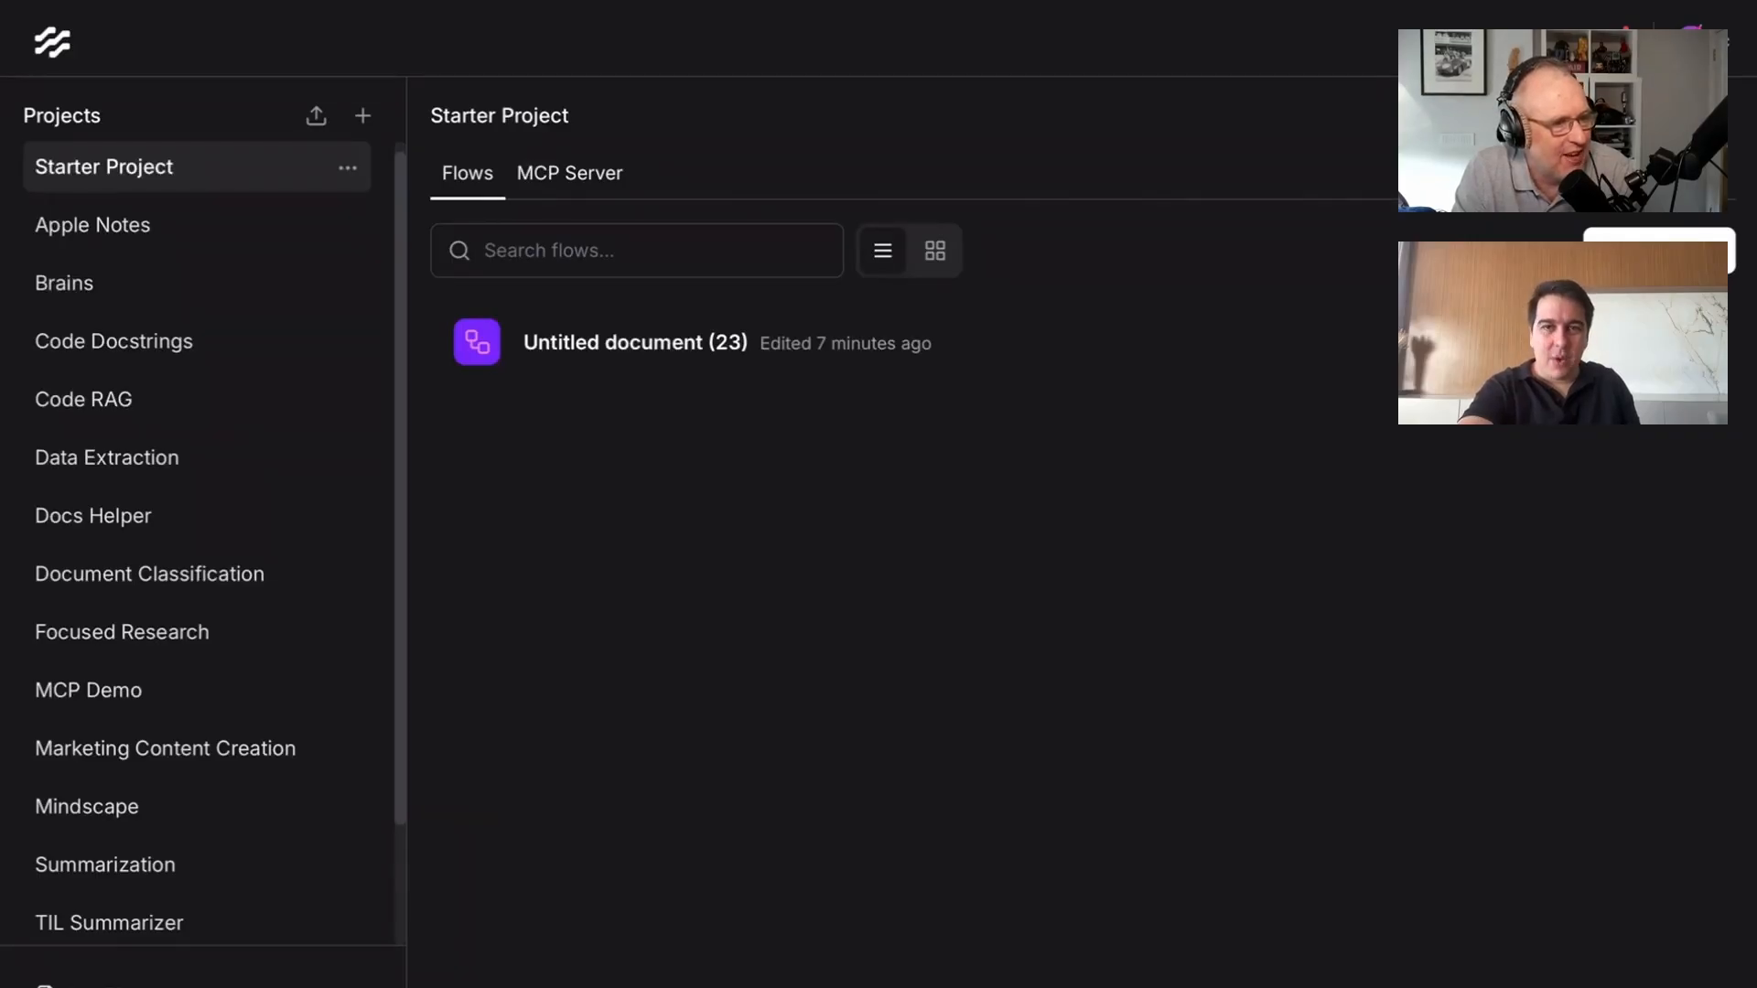
scroll(128, 582, down, 1)
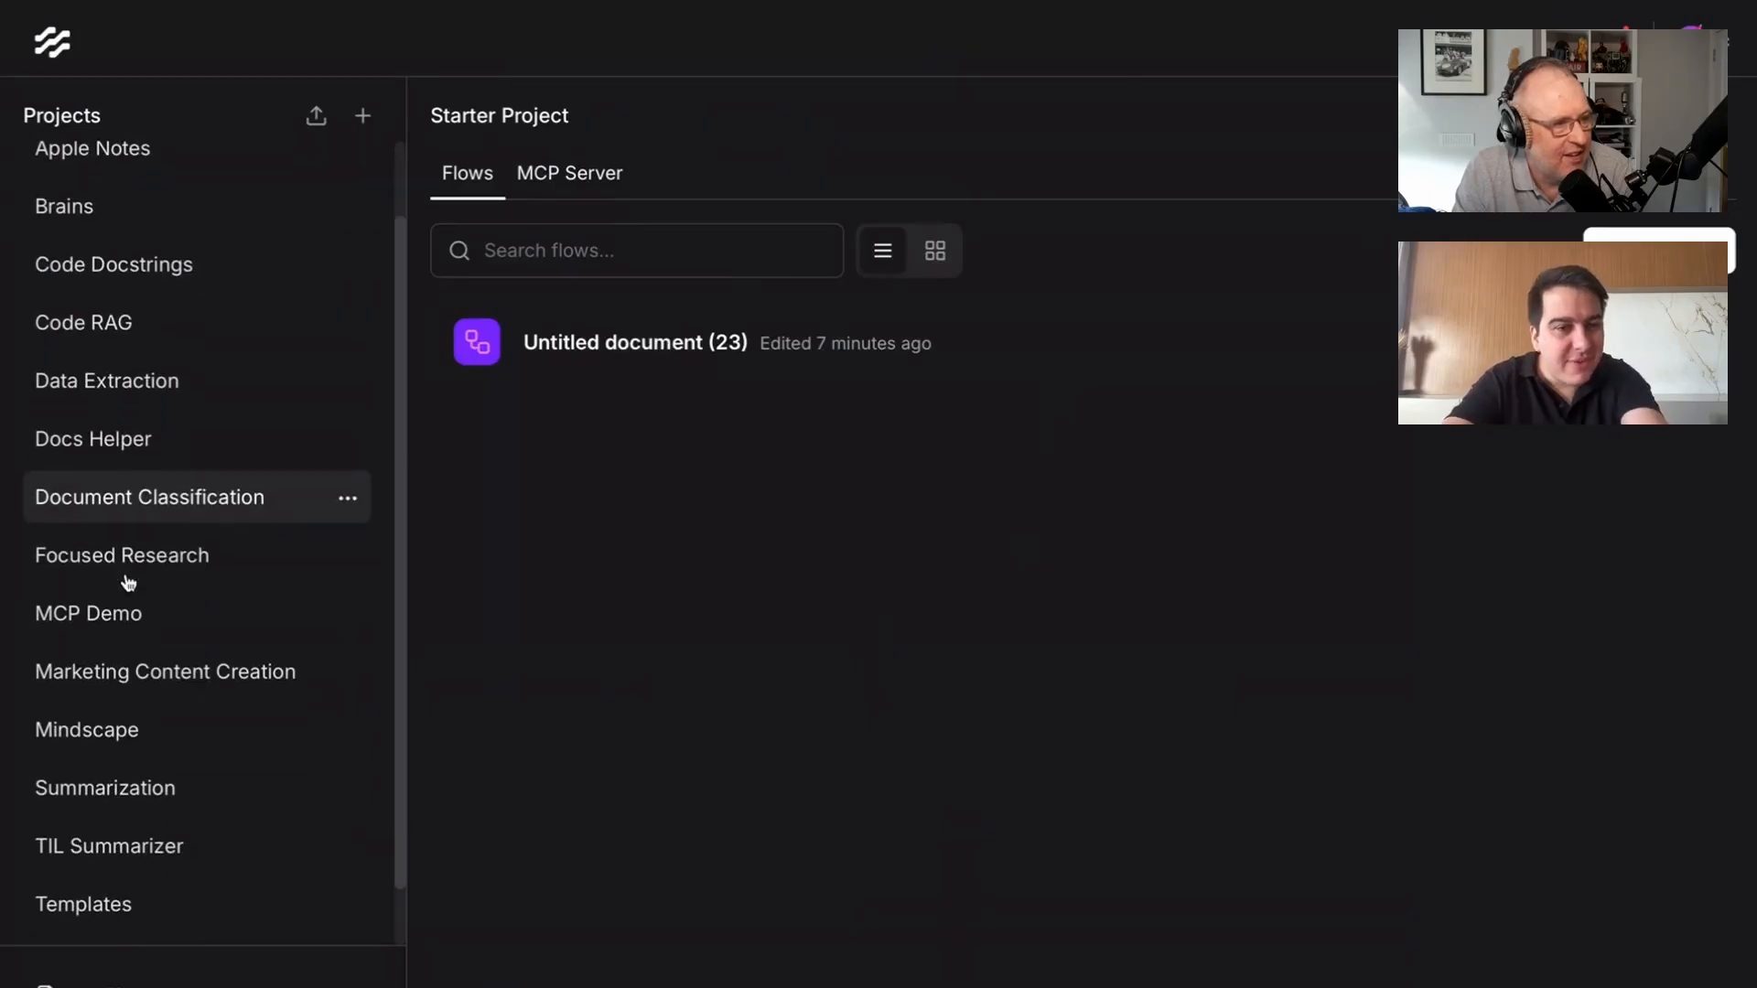
scroll(129, 323, down, 1)
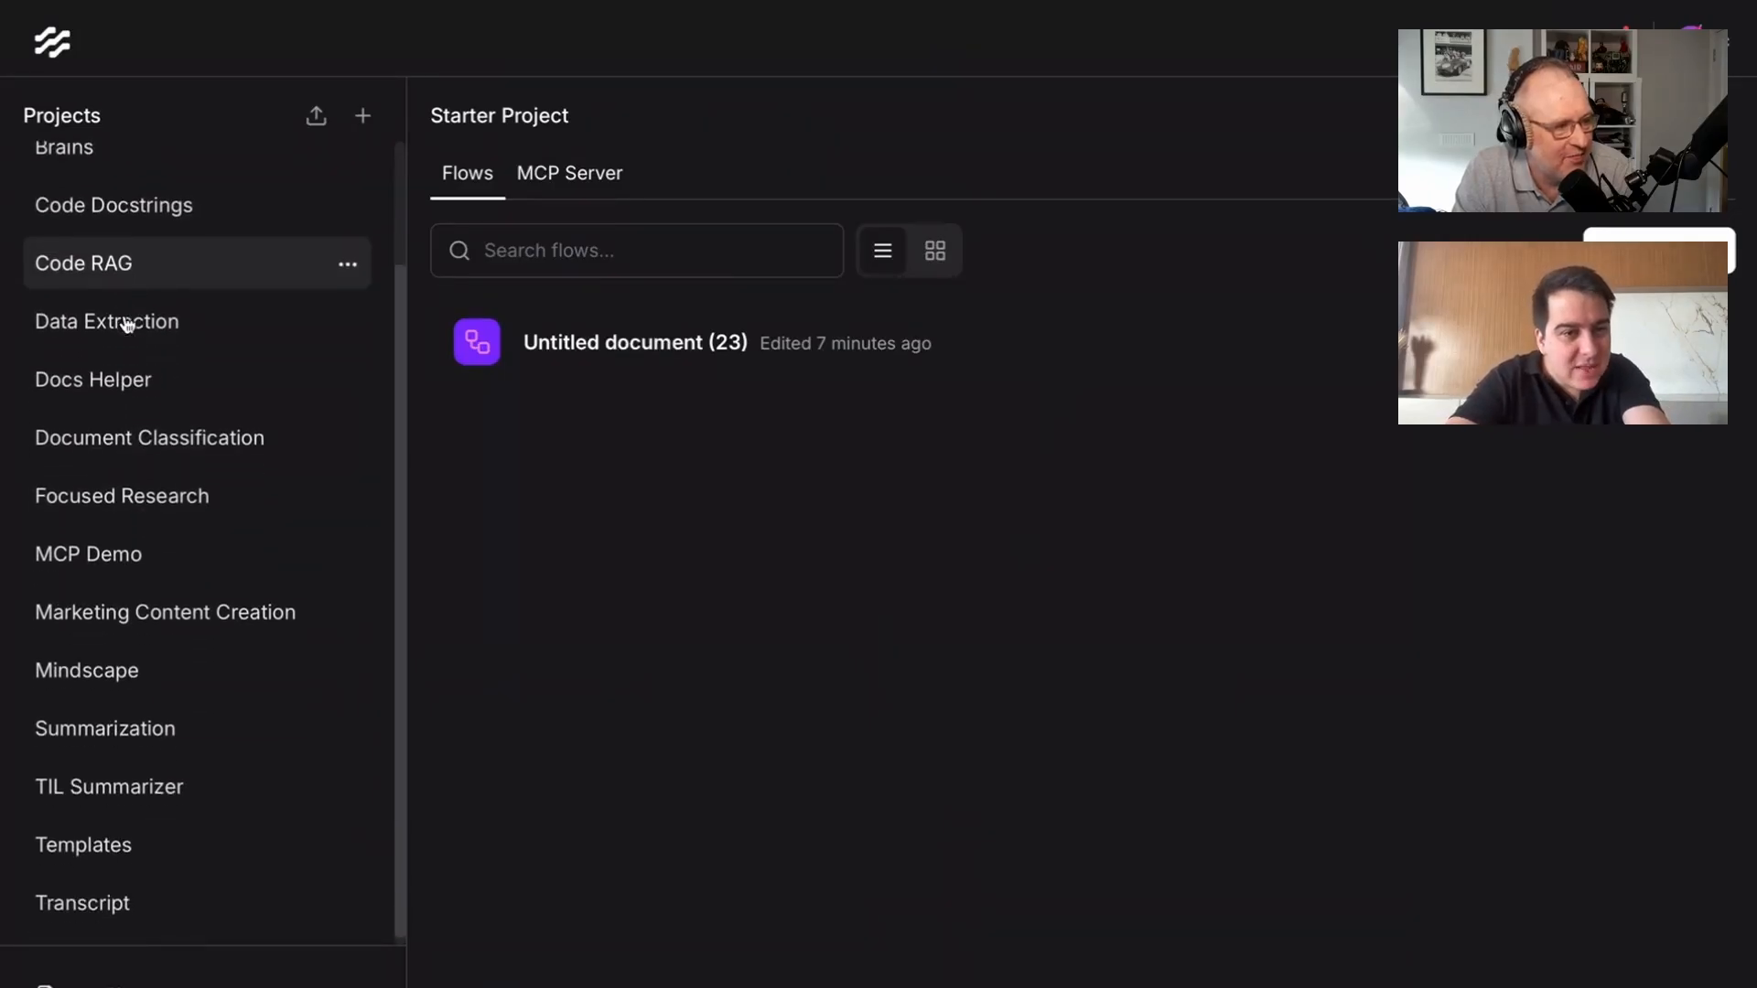
click(113, 659)
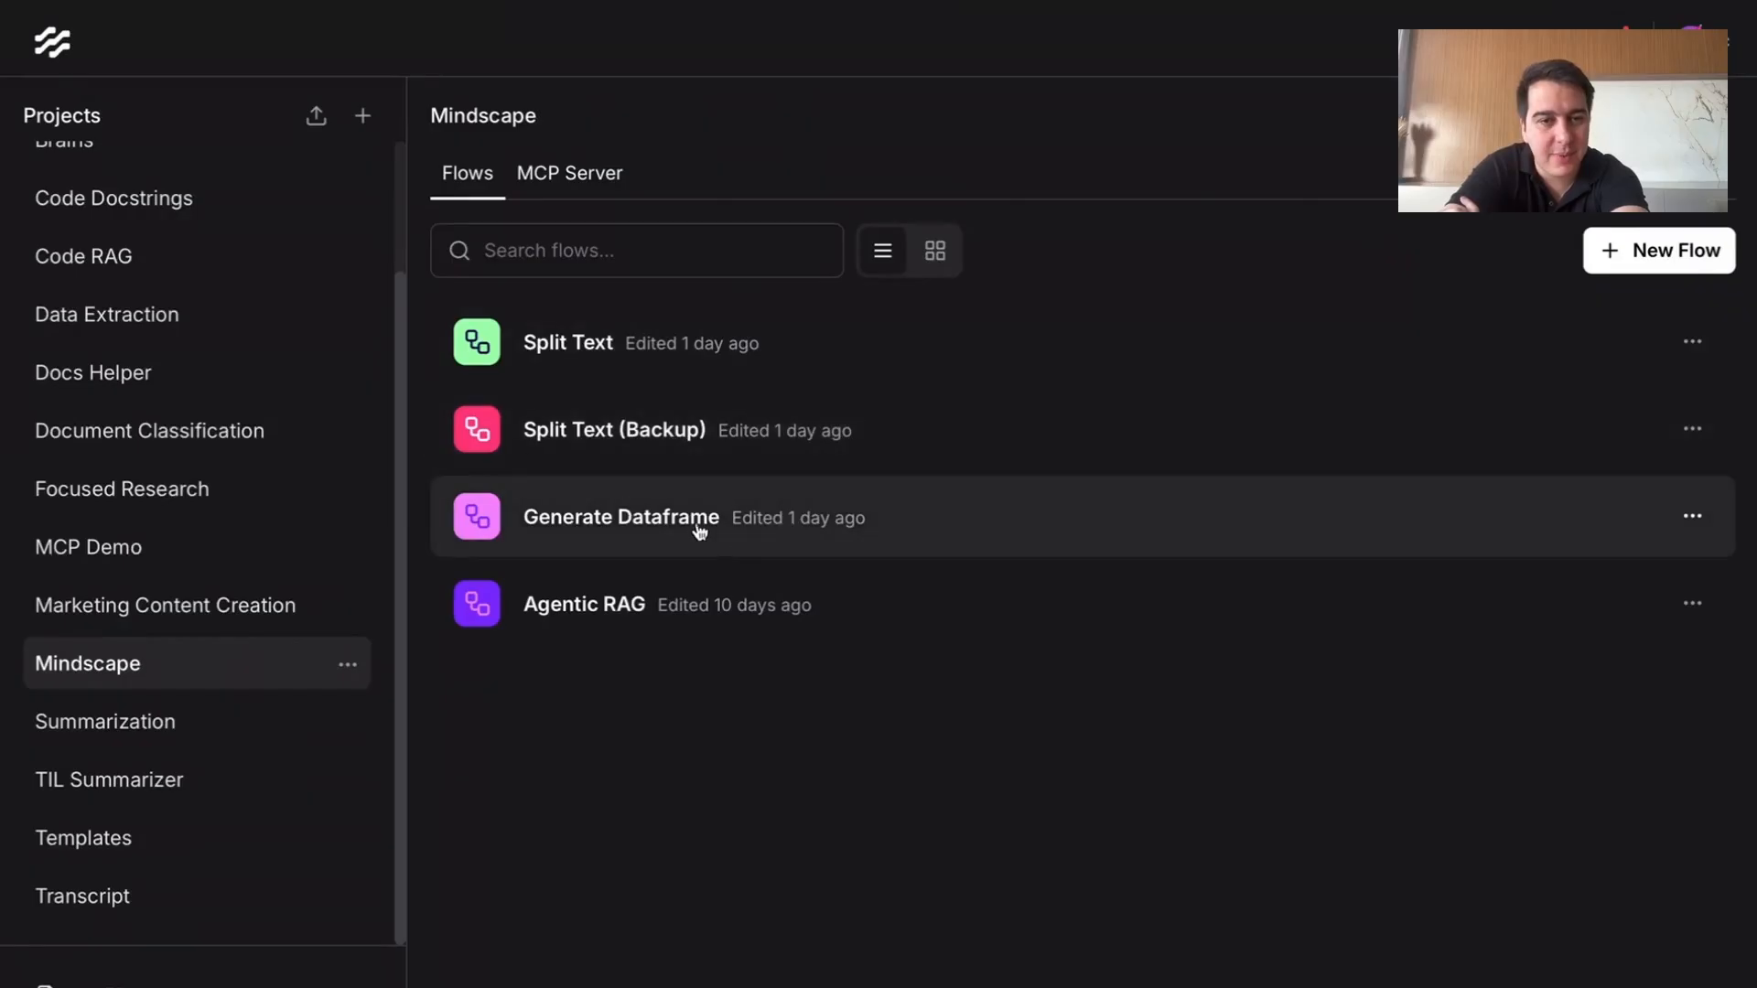
click(846, 536)
Step: Examine the URL component's address and depth settings and its connections to the Save File and Batch Run components
drag(846, 410, 897, 445)
scroll(870, 420, down, 2)
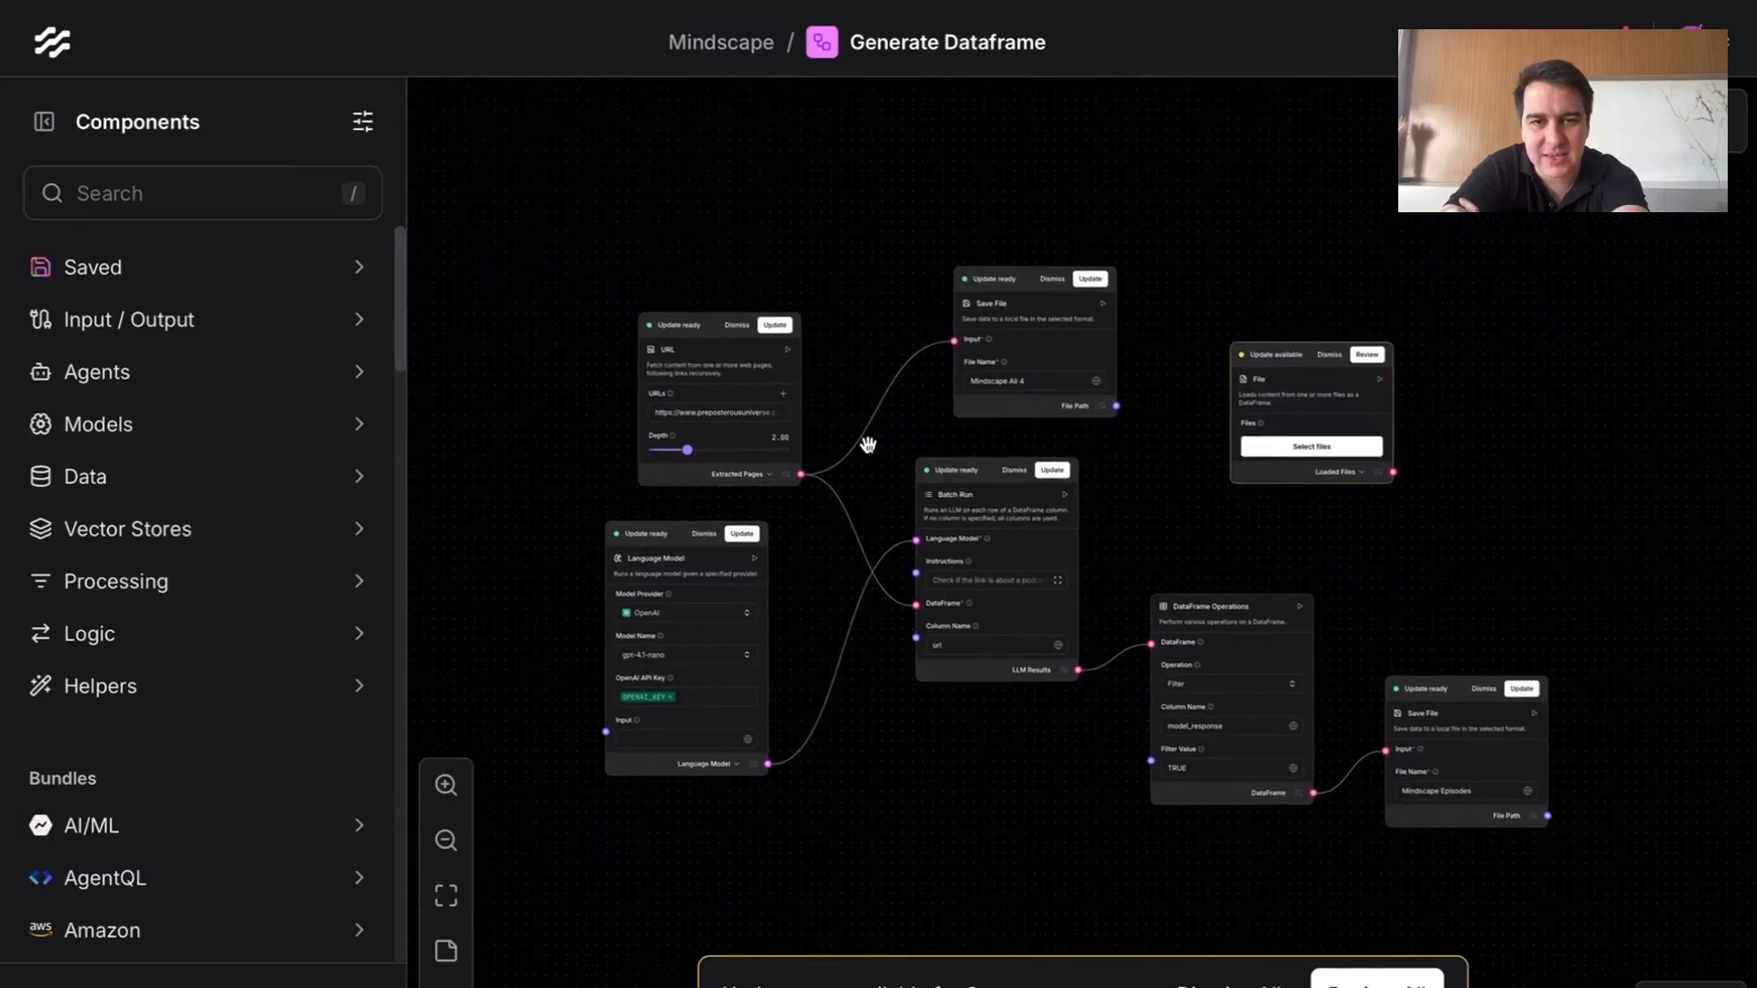
scroll(823, 333, up, 5)
scroll(824, 332, left, 4)
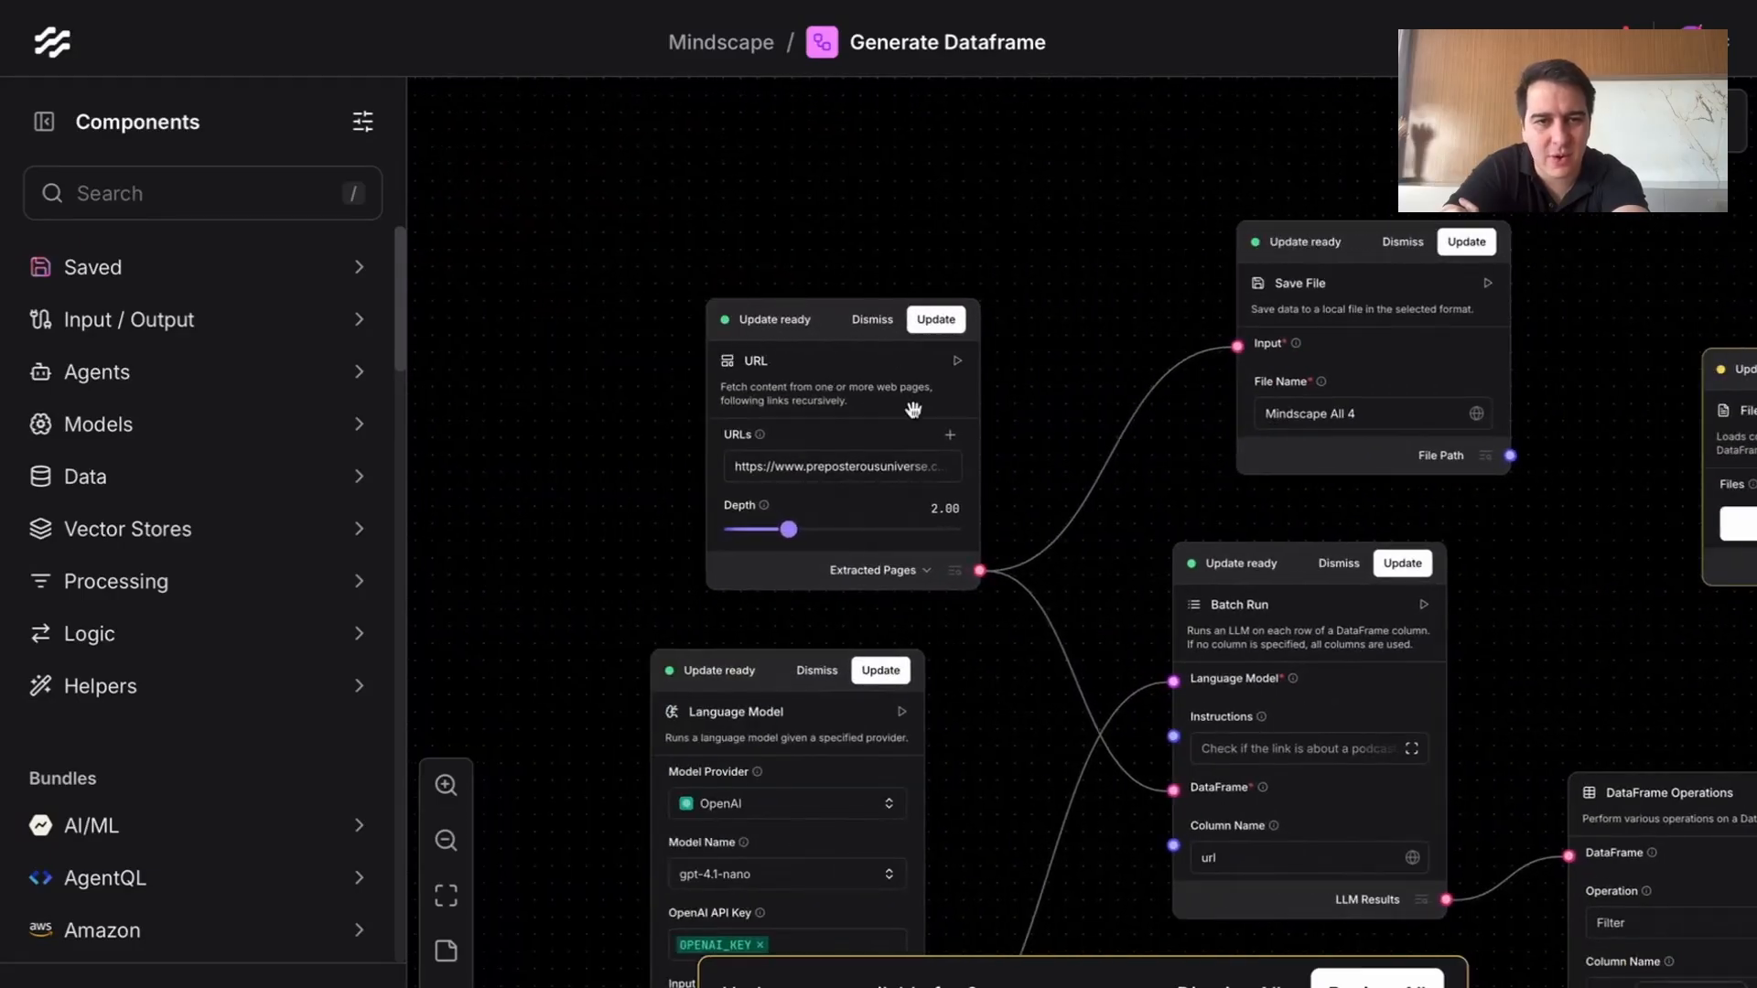
click(755, 407)
click(611, 429)
scroll(594, 458, up, 3)
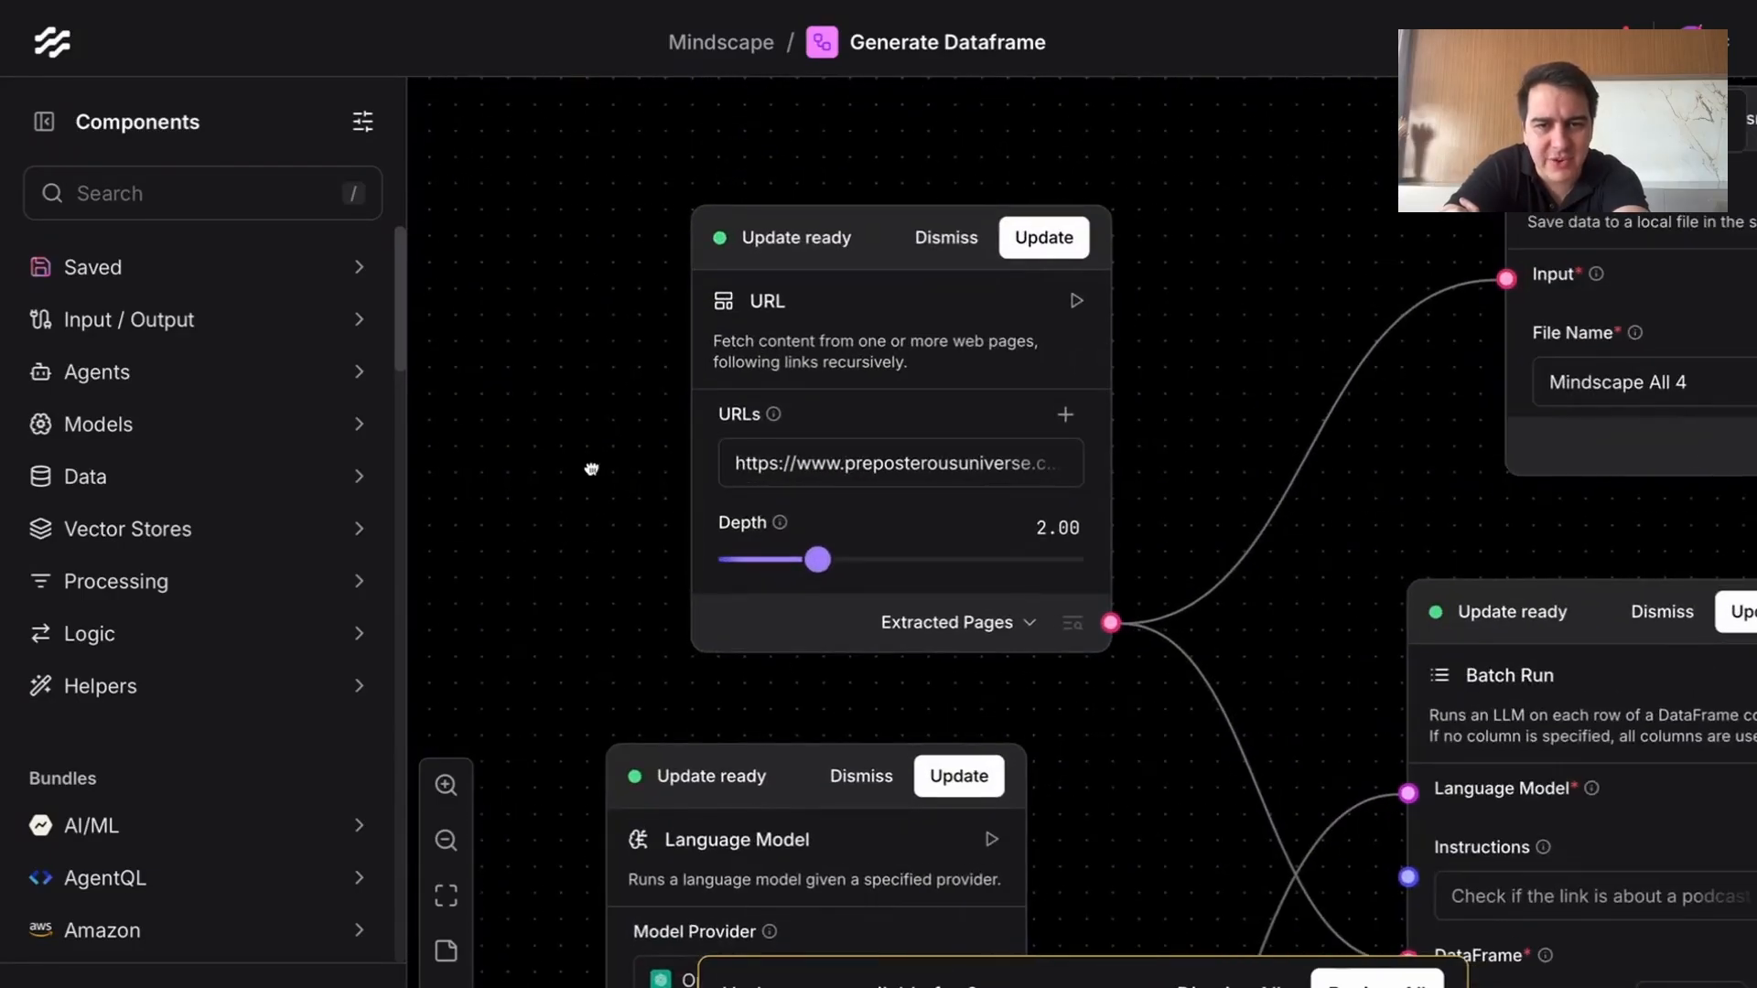
click(917, 394)
click(938, 462)
drag(1203, 419, 846, 373)
scroll(847, 374, down, 3)
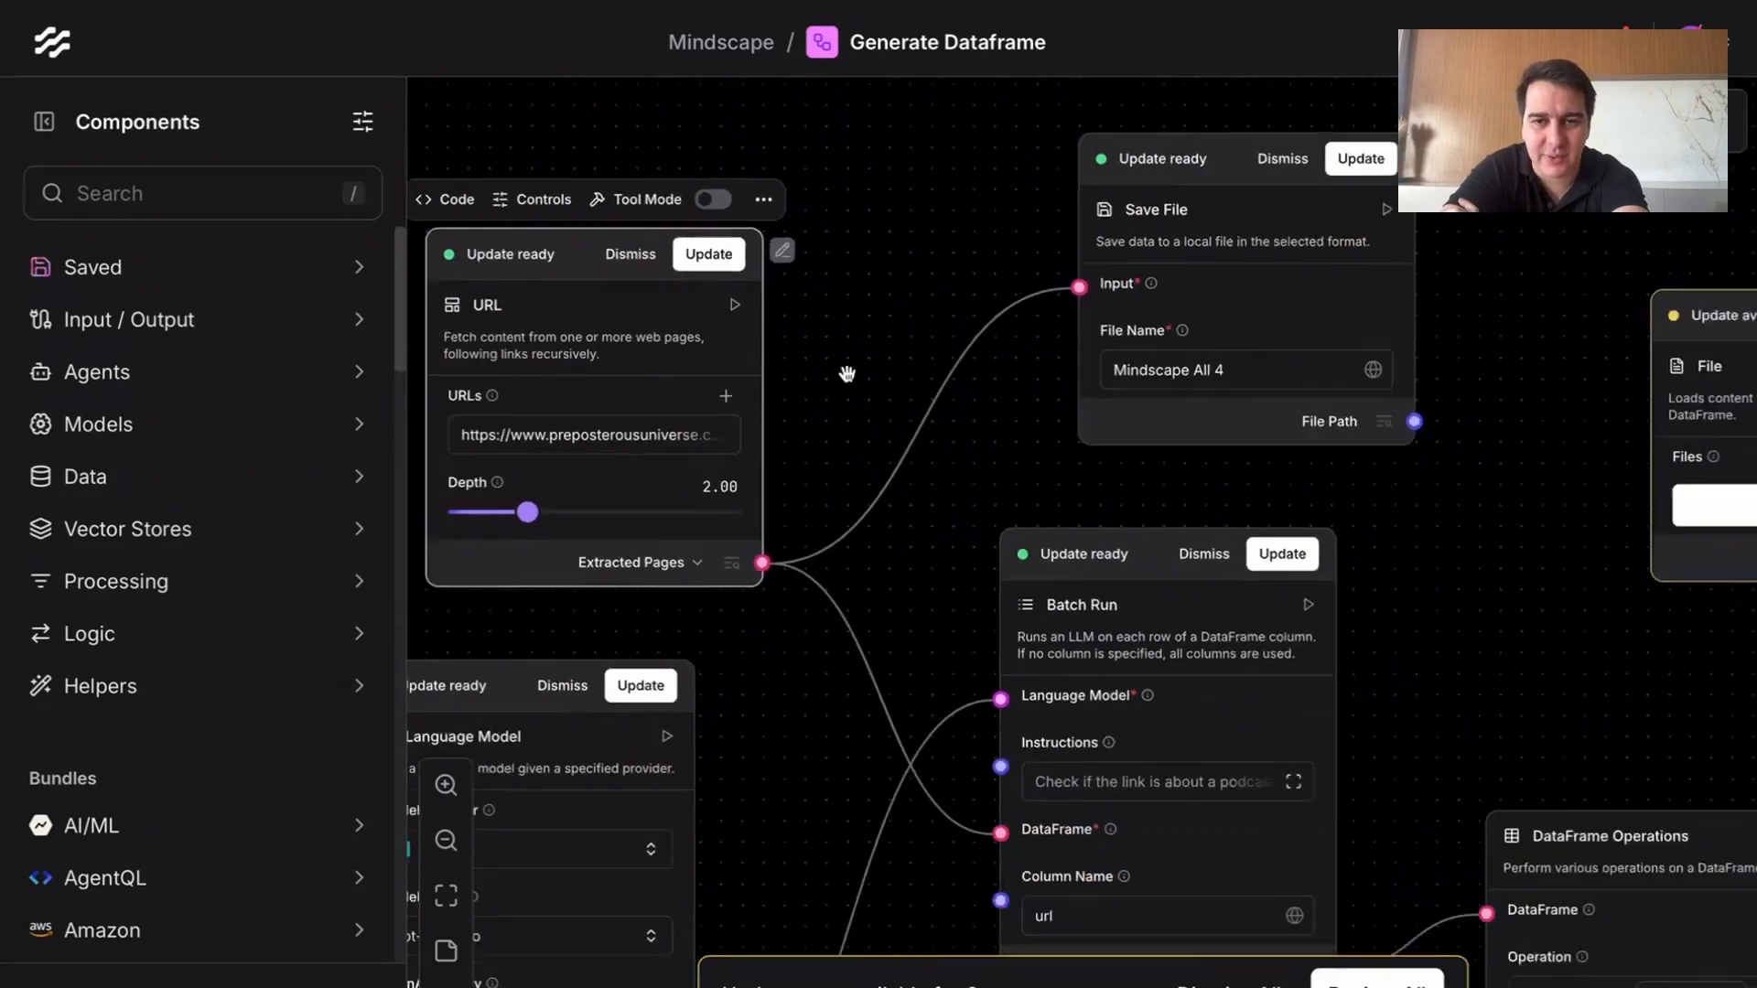
click(617, 429)
click(787, 425)
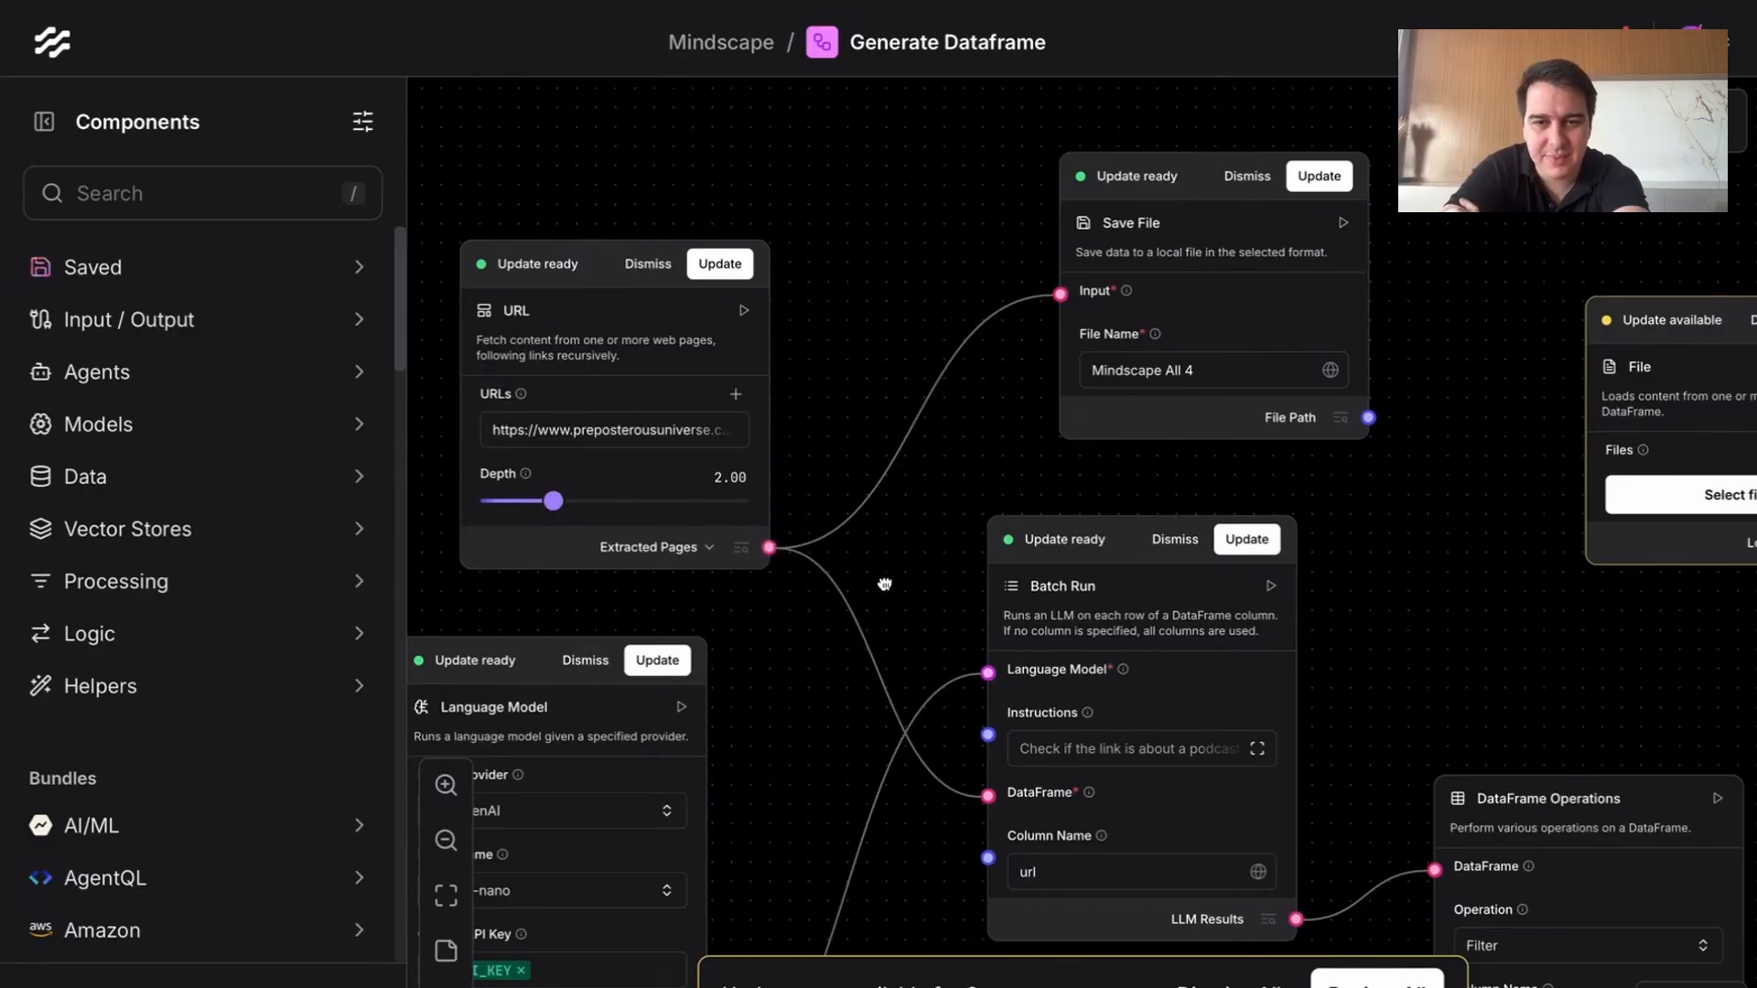
Step: Trace the Language Model connection to Batch Run, and open the Batch Run instructions to read the podcast episode check
drag(884, 584, 863, 308)
drag(886, 723, 924, 736)
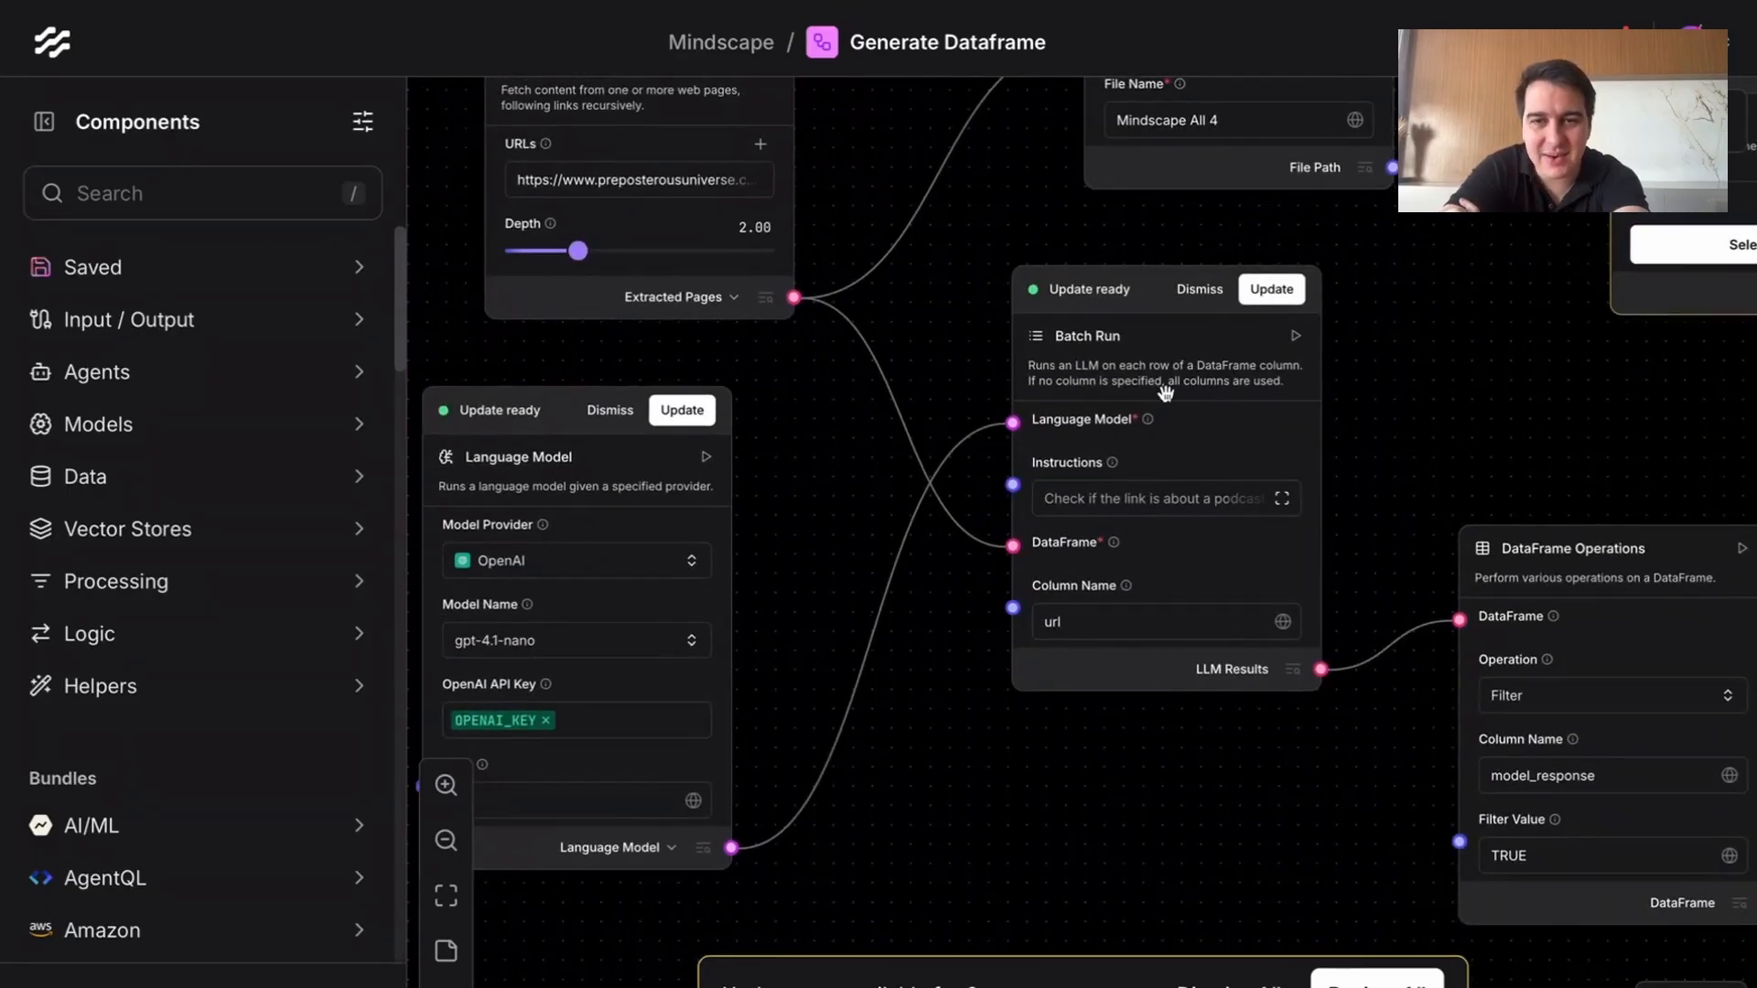
scroll(1158, 391, up, 3)
drag(773, 702, 1051, 589)
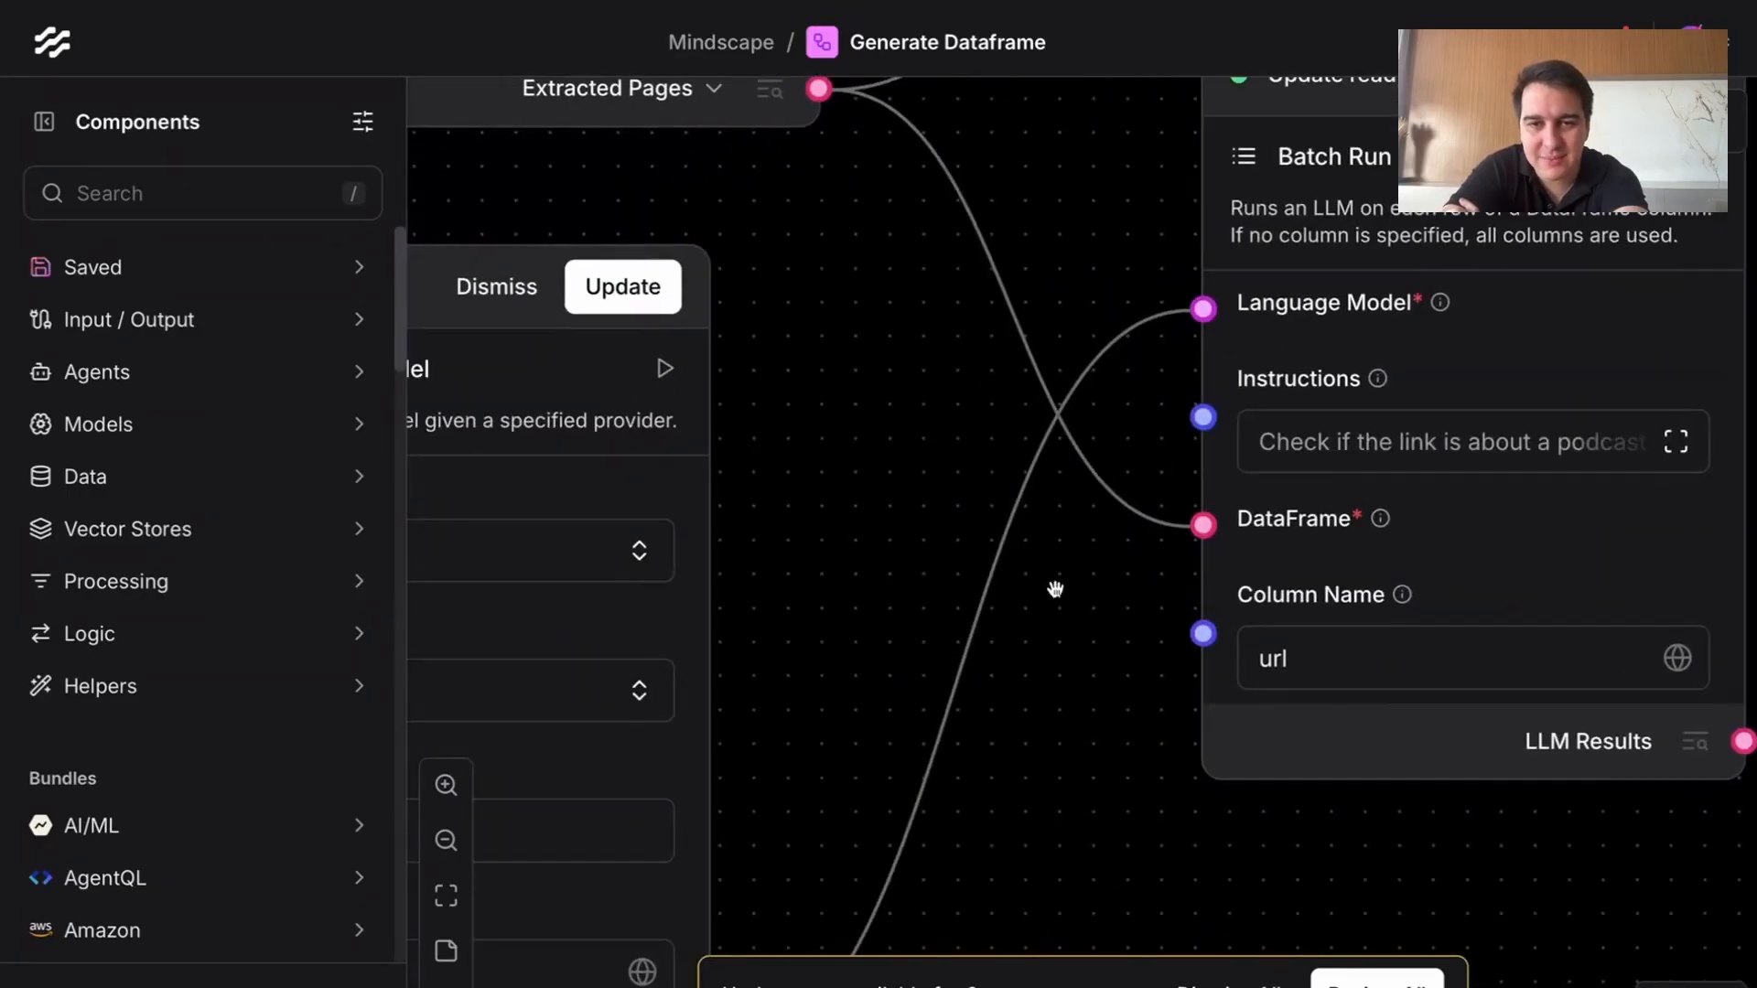
scroll(1053, 589, down, 2)
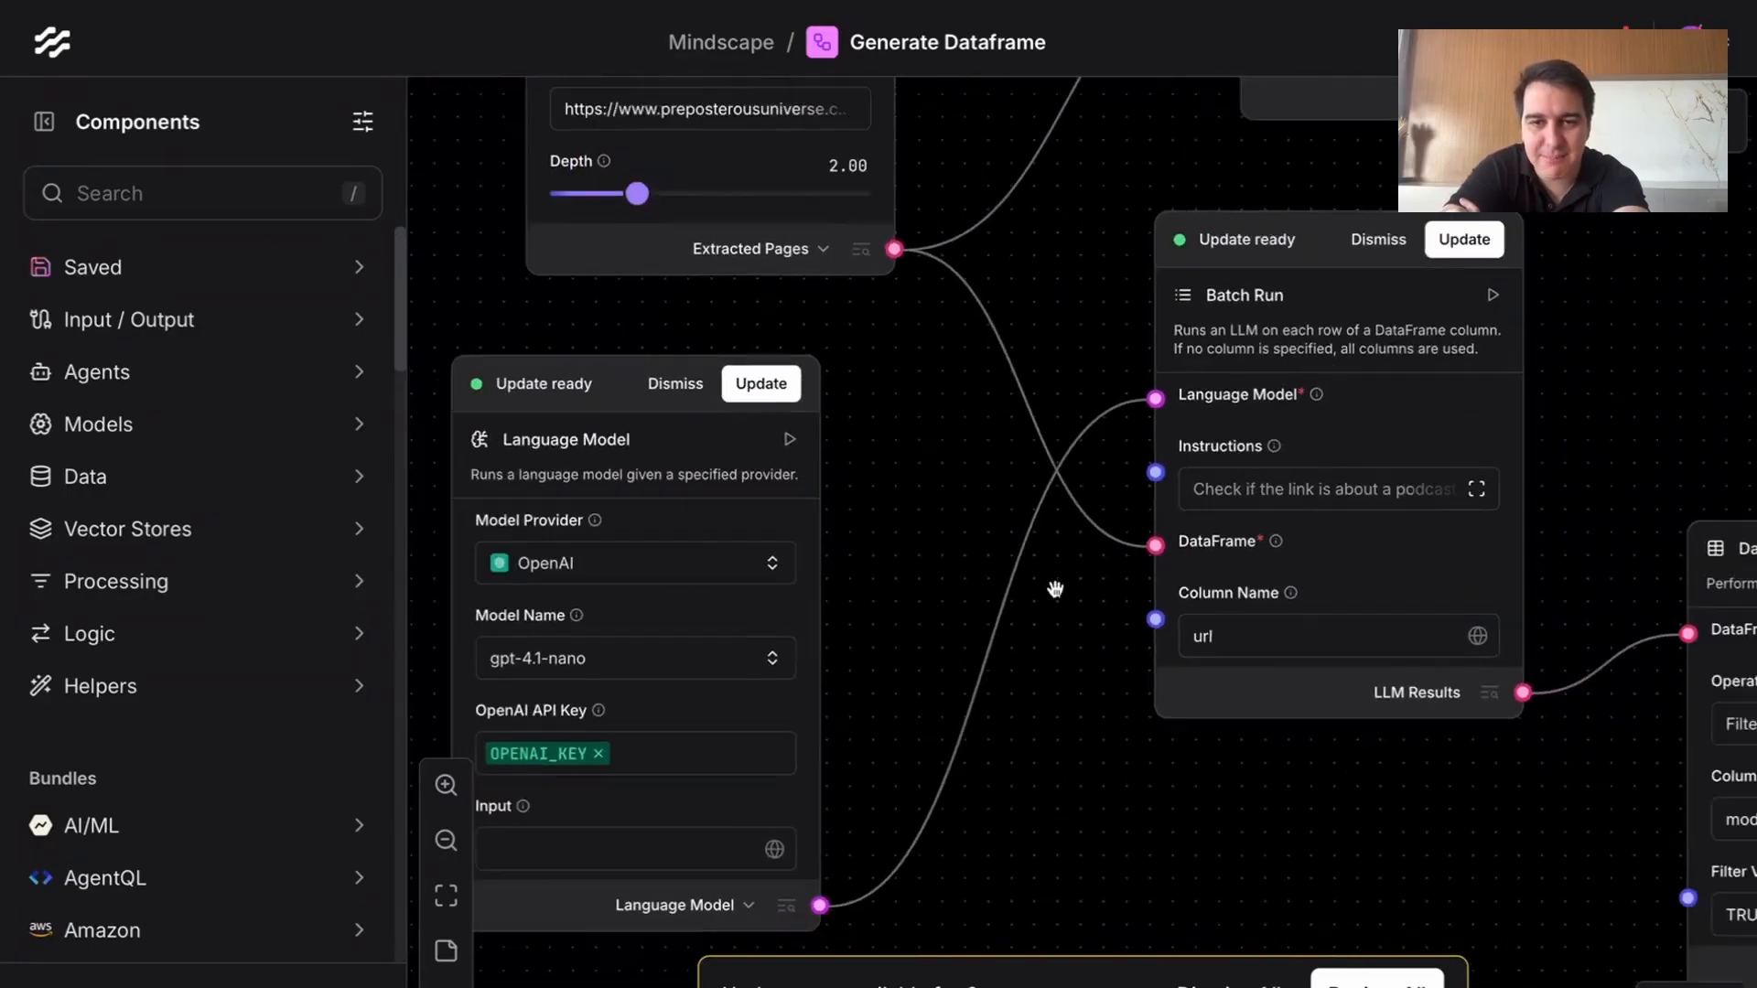
click(1479, 490)
drag(179, 168, 348, 161)
click(302, 158)
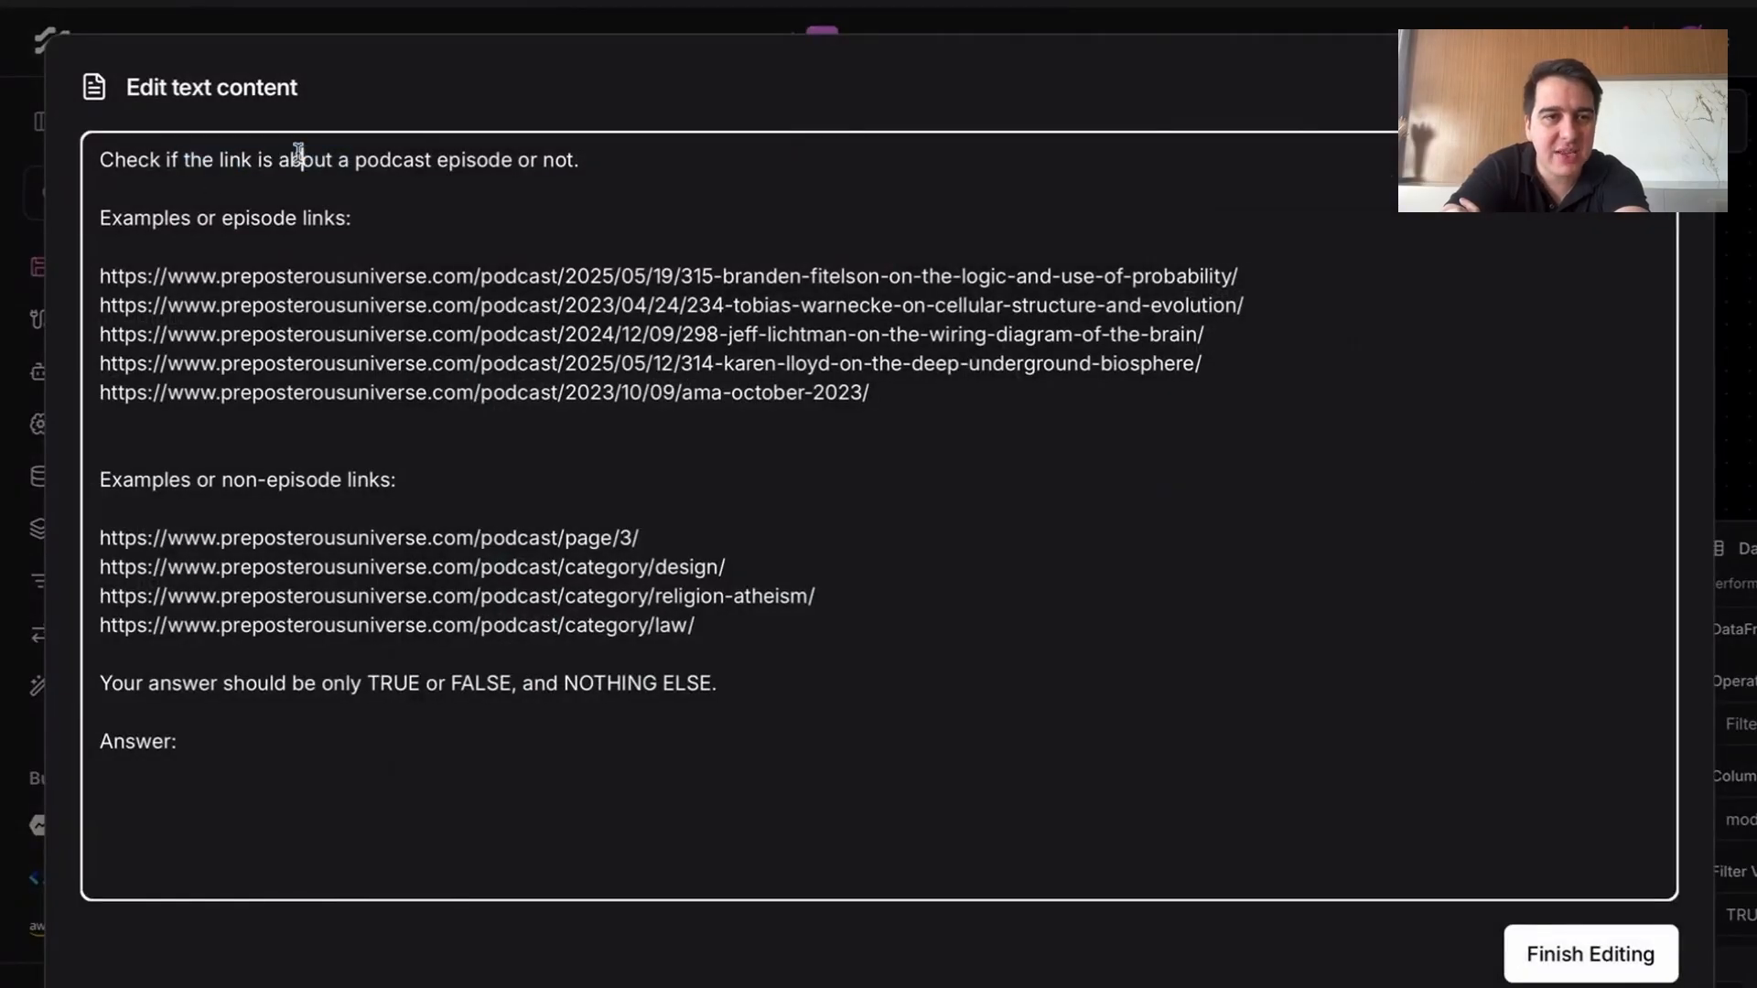
double_click(482, 157)
click(591, 155)
Step: Compare the example episode links with the non-episode links in the Batch Run instructions
drag(1260, 272, 405, 273)
double_click(631, 272)
double_click(658, 272)
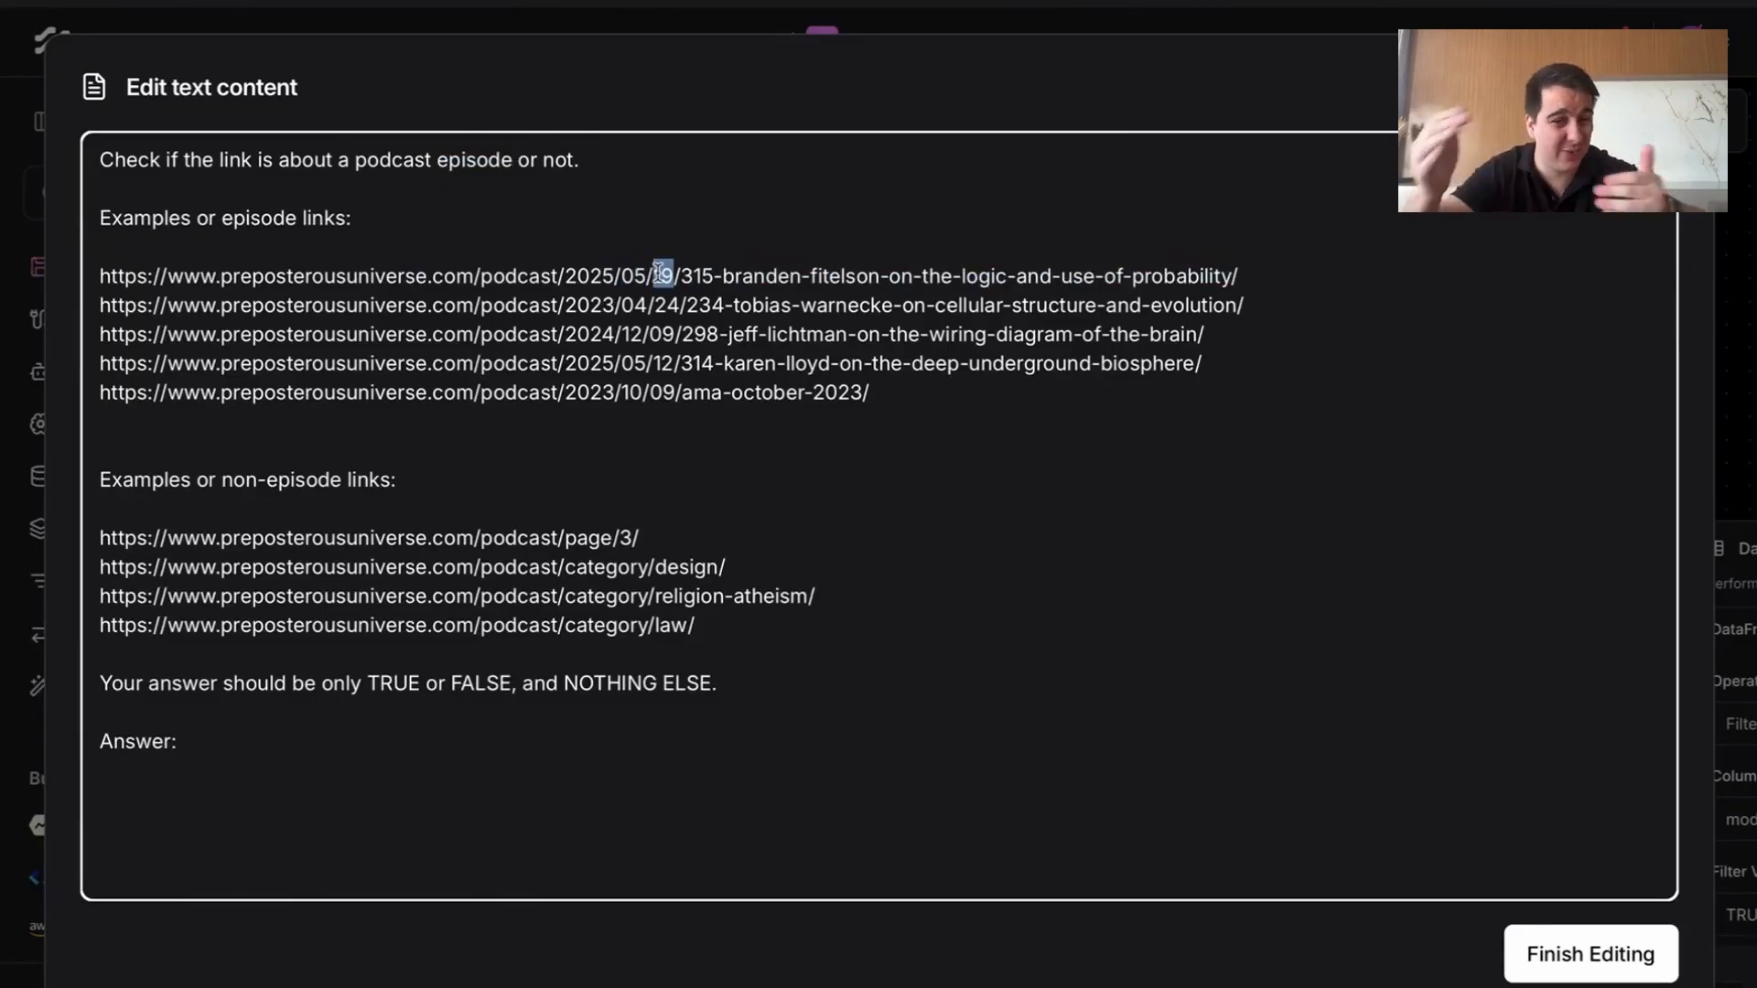
drag(672, 538, 314, 546)
click(682, 522)
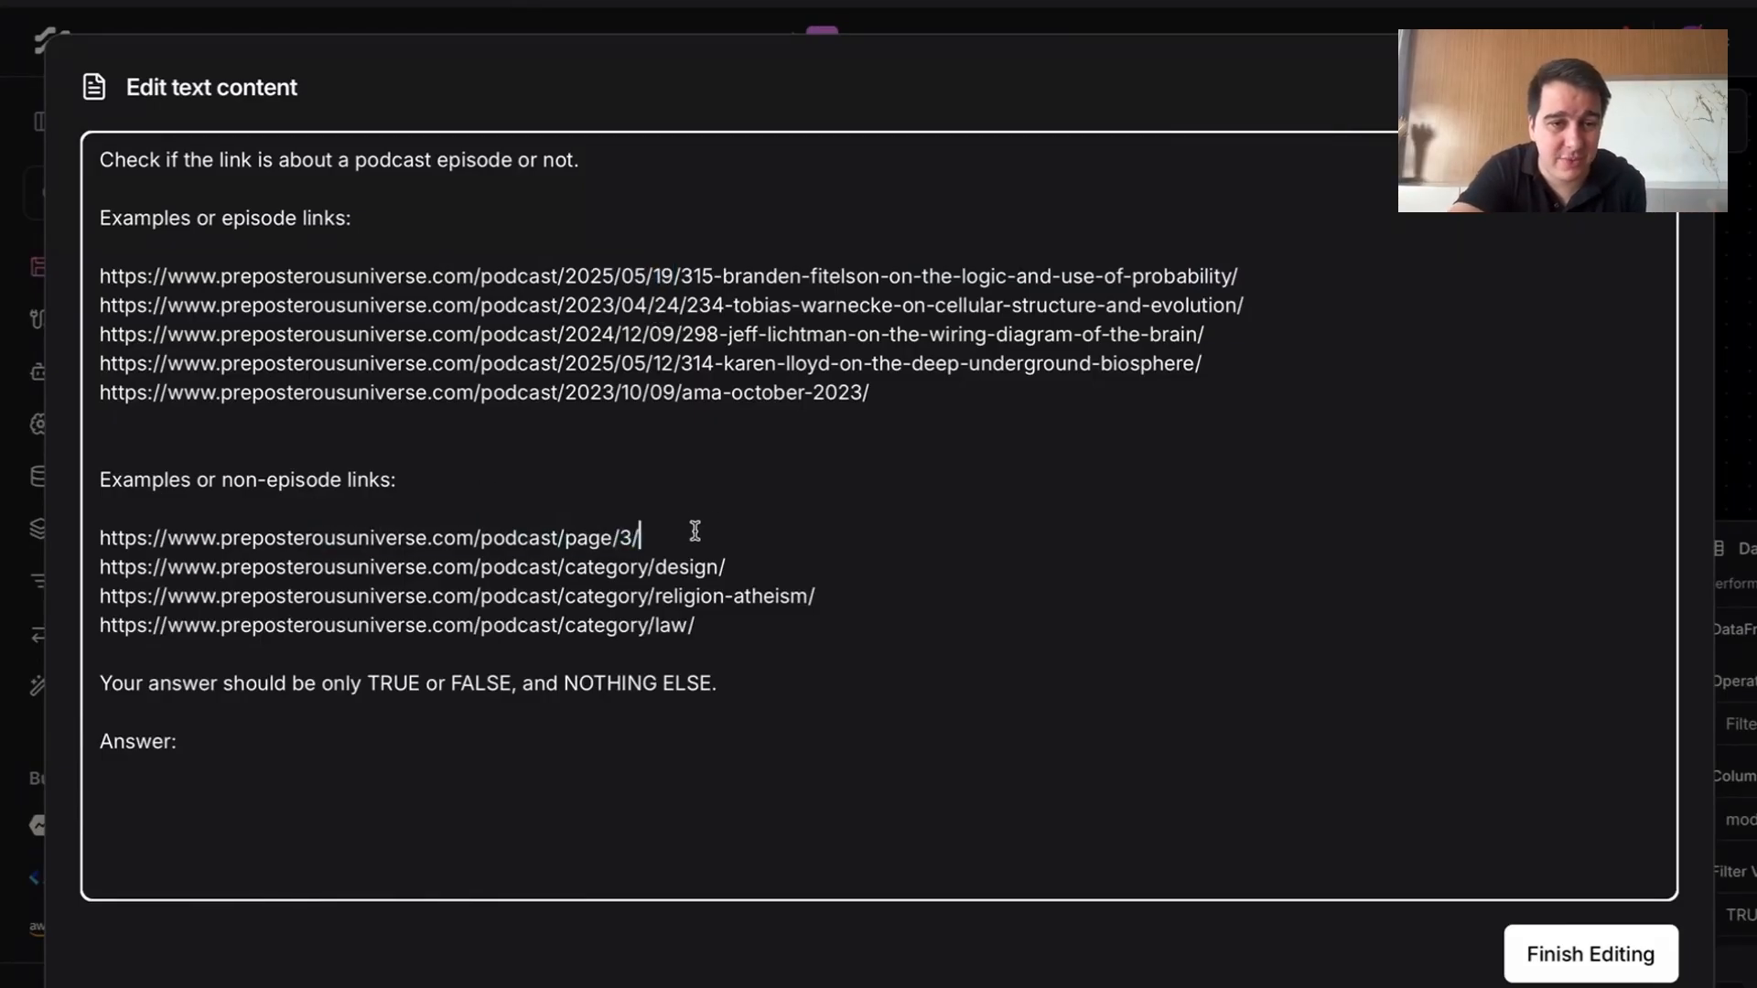
drag(695, 525, 492, 533)
drag(732, 567, 422, 568)
drag(789, 621, 89, 537)
click(417, 590)
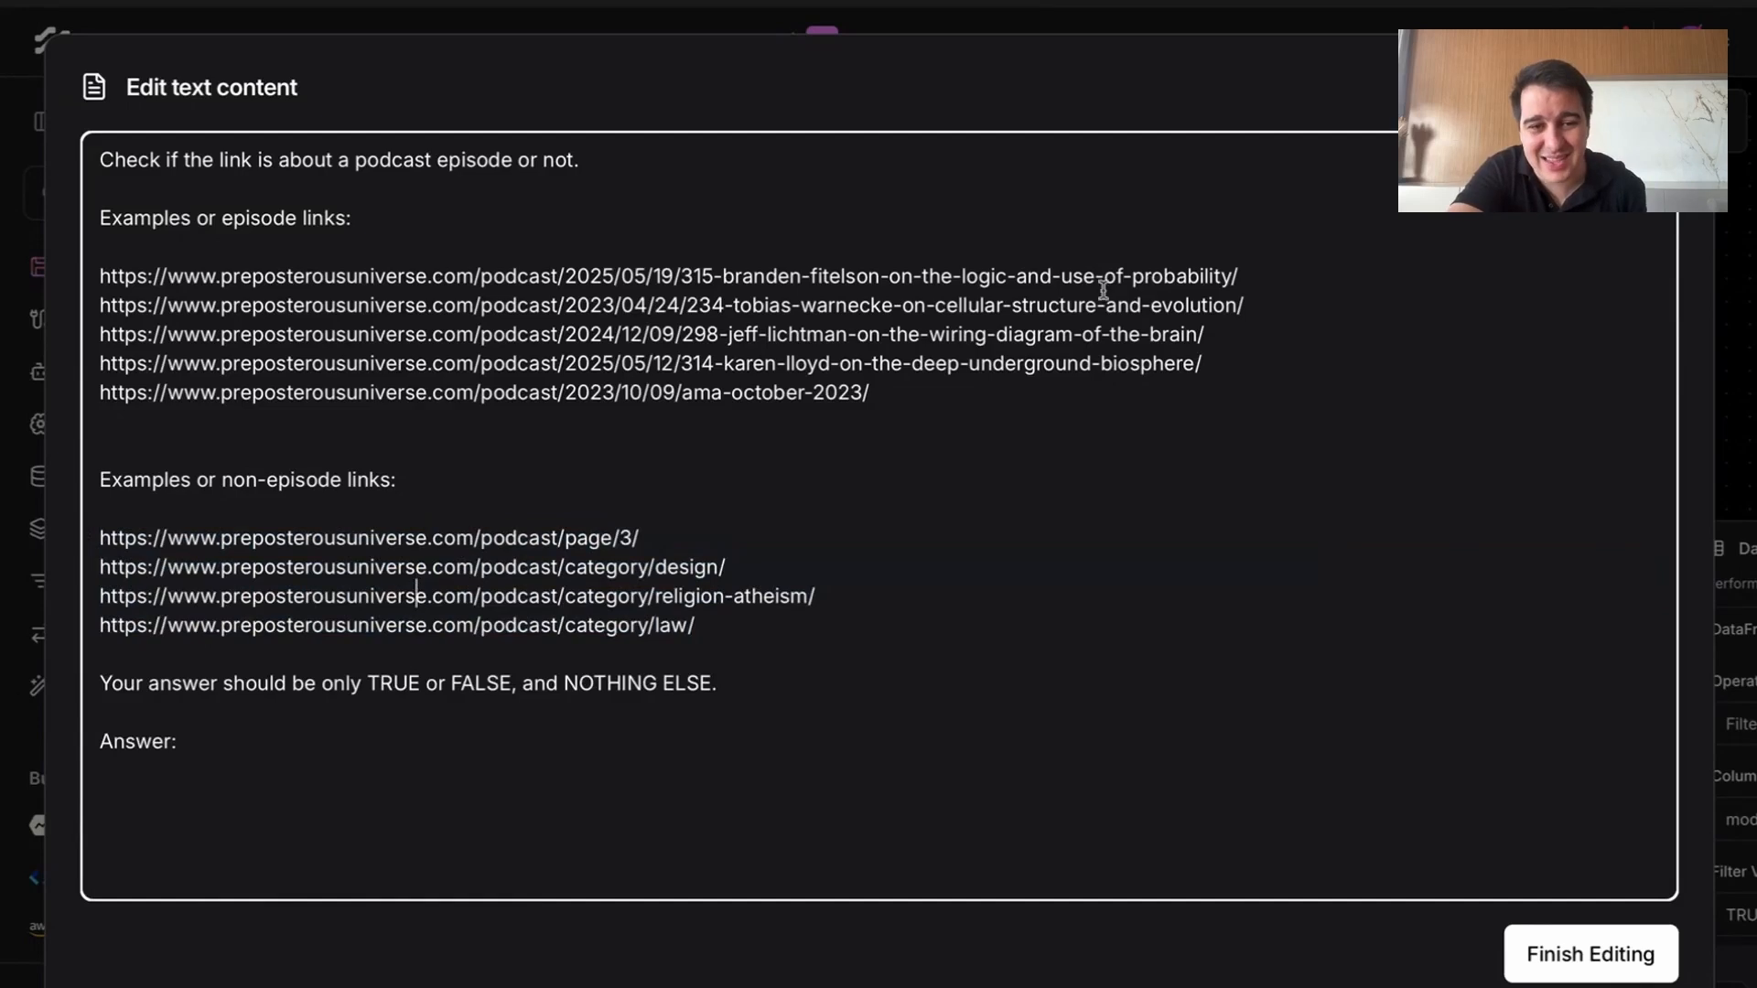
drag(874, 393, 192, 291)
click(373, 247)
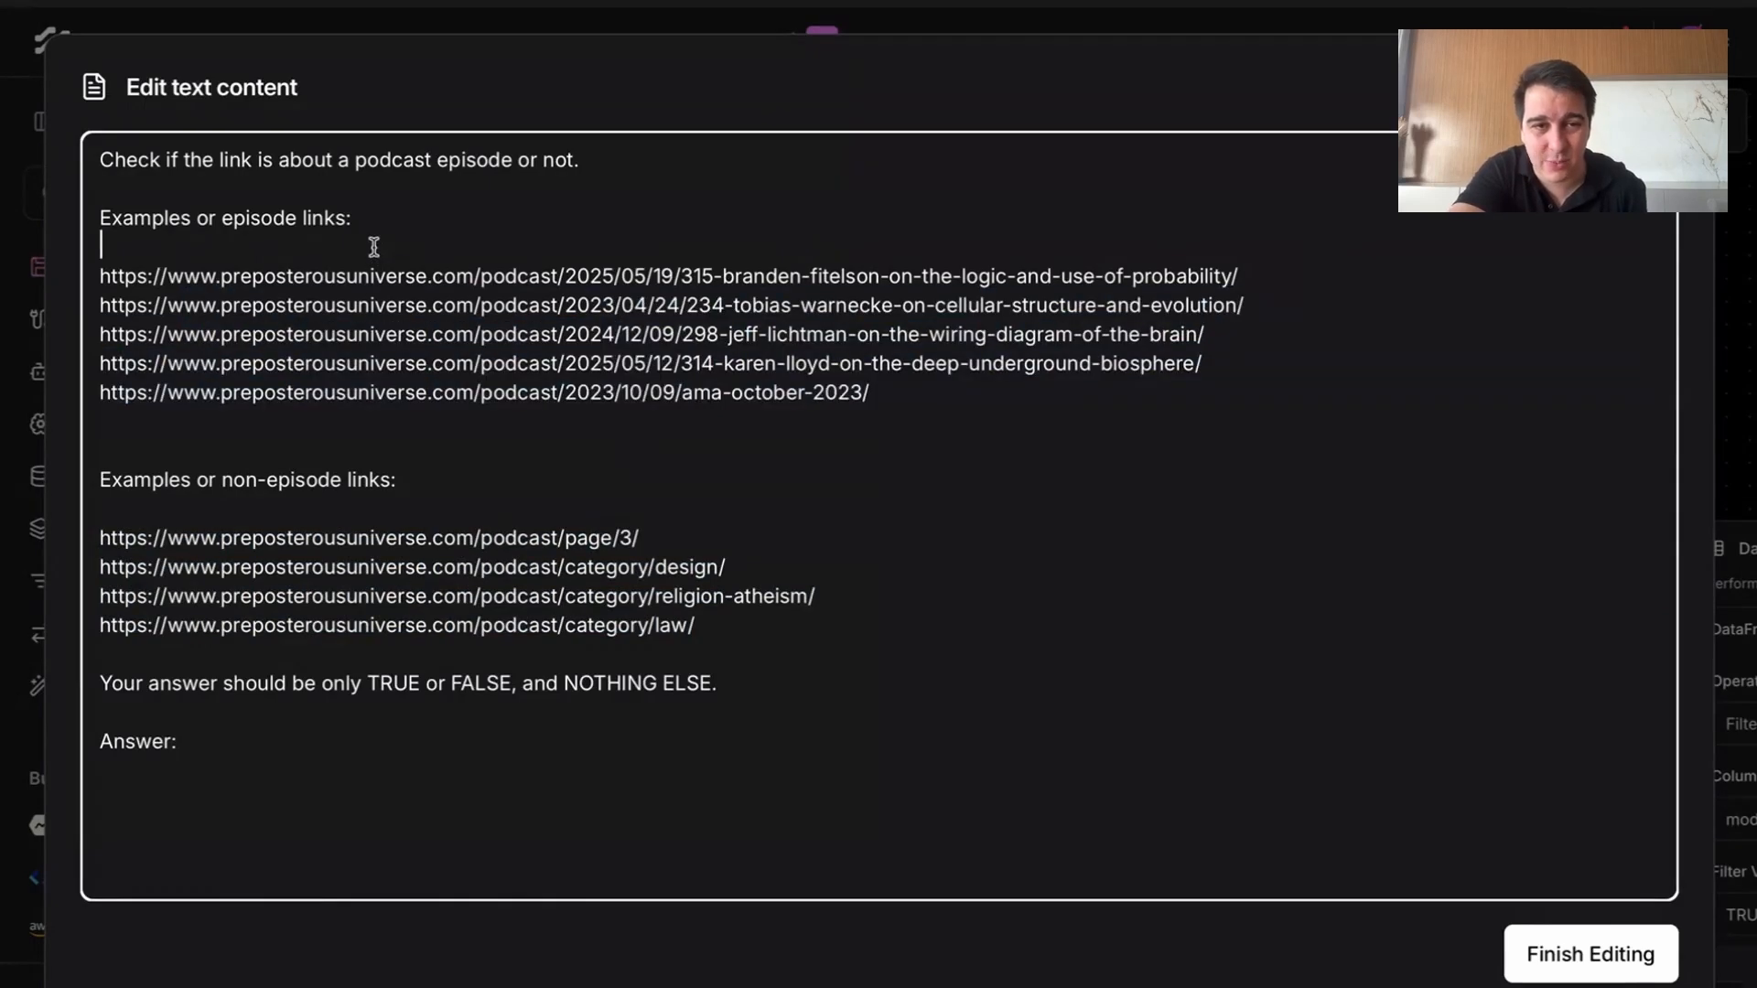
Step: Close the Batch Run instructions and follow the LLM results to the DataFrame Operations filter and the Mindscape Episodes file
click(1596, 958)
scroll(1346, 871, down, 2)
drag(1345, 870, 1256, 841)
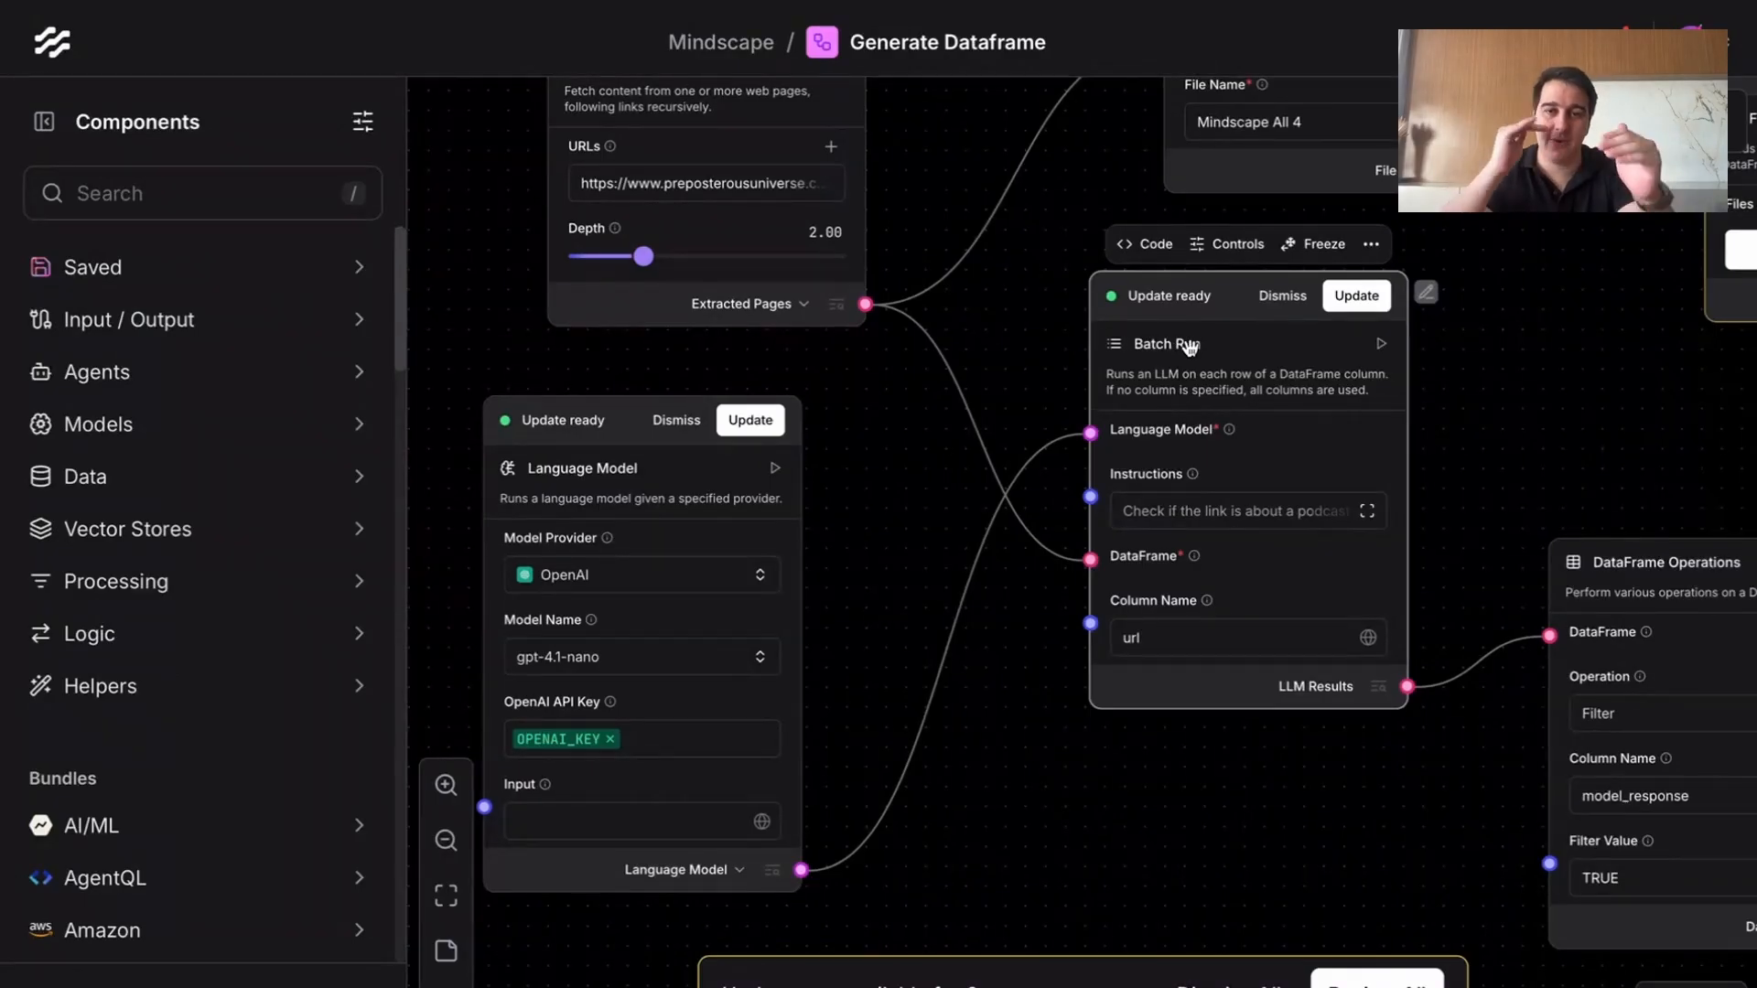
drag(1324, 824, 1060, 723)
drag(1076, 650, 764, 636)
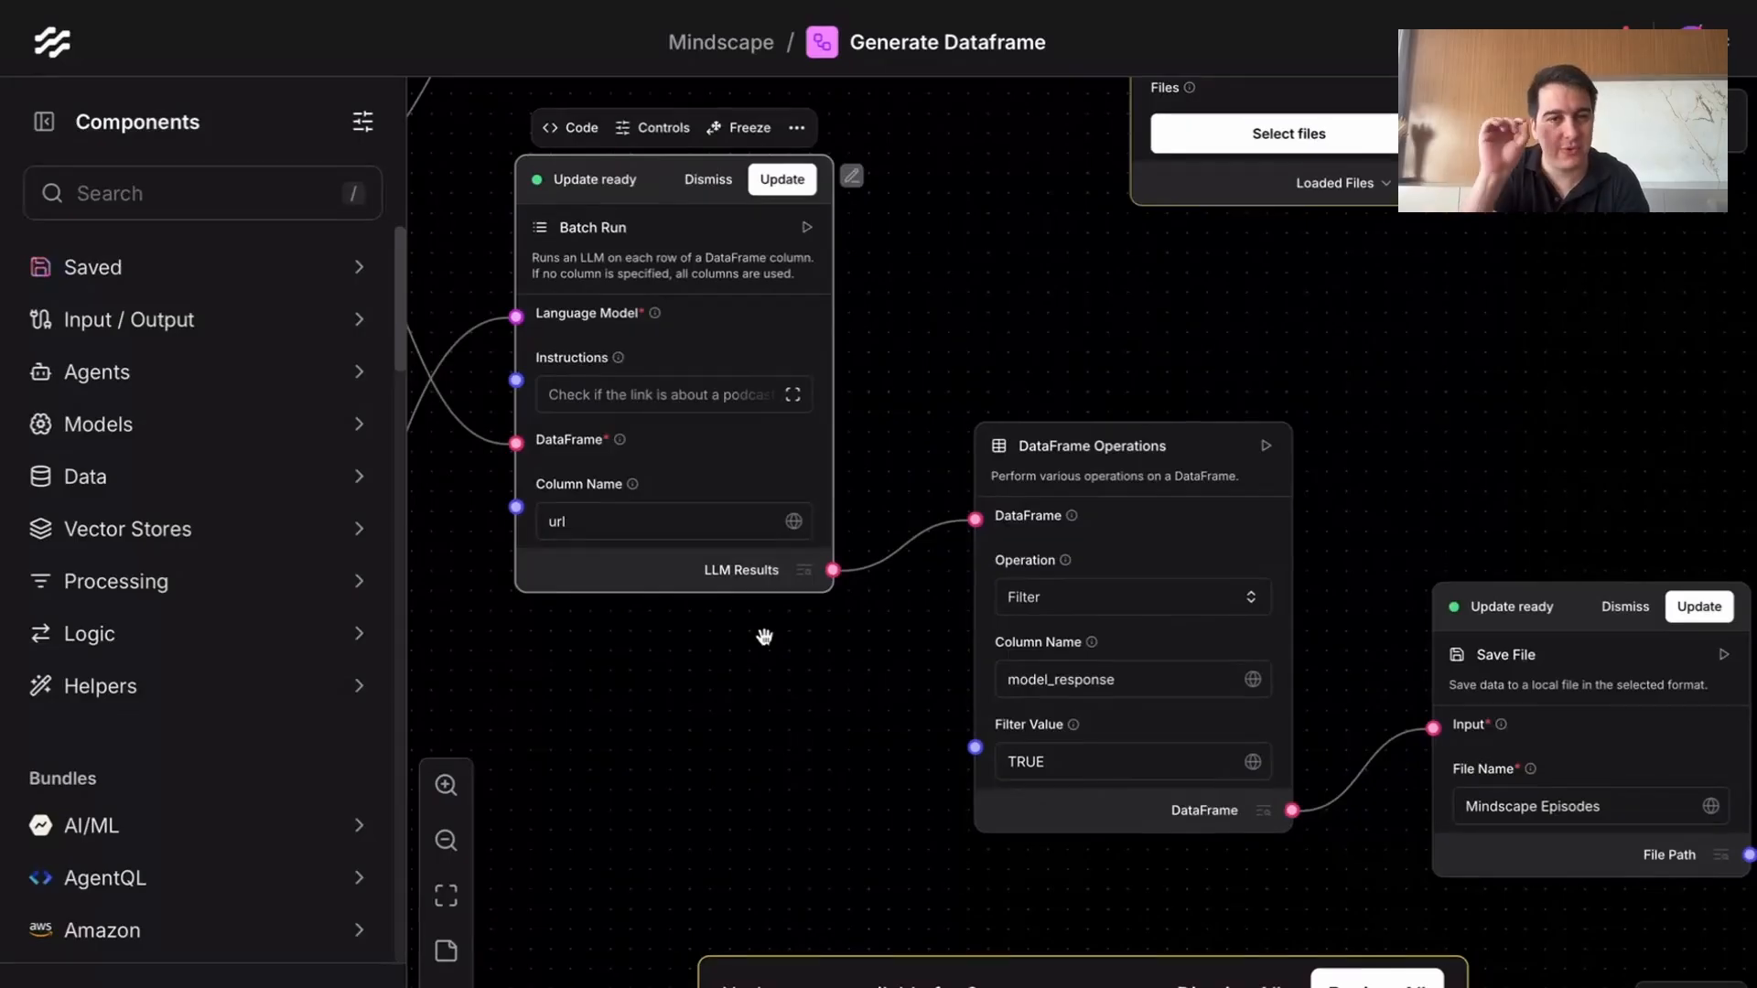
Step: Examine the DataFrame Operations filter that checks the model_response column for the value TRUE
drag(1337, 454, 1087, 225)
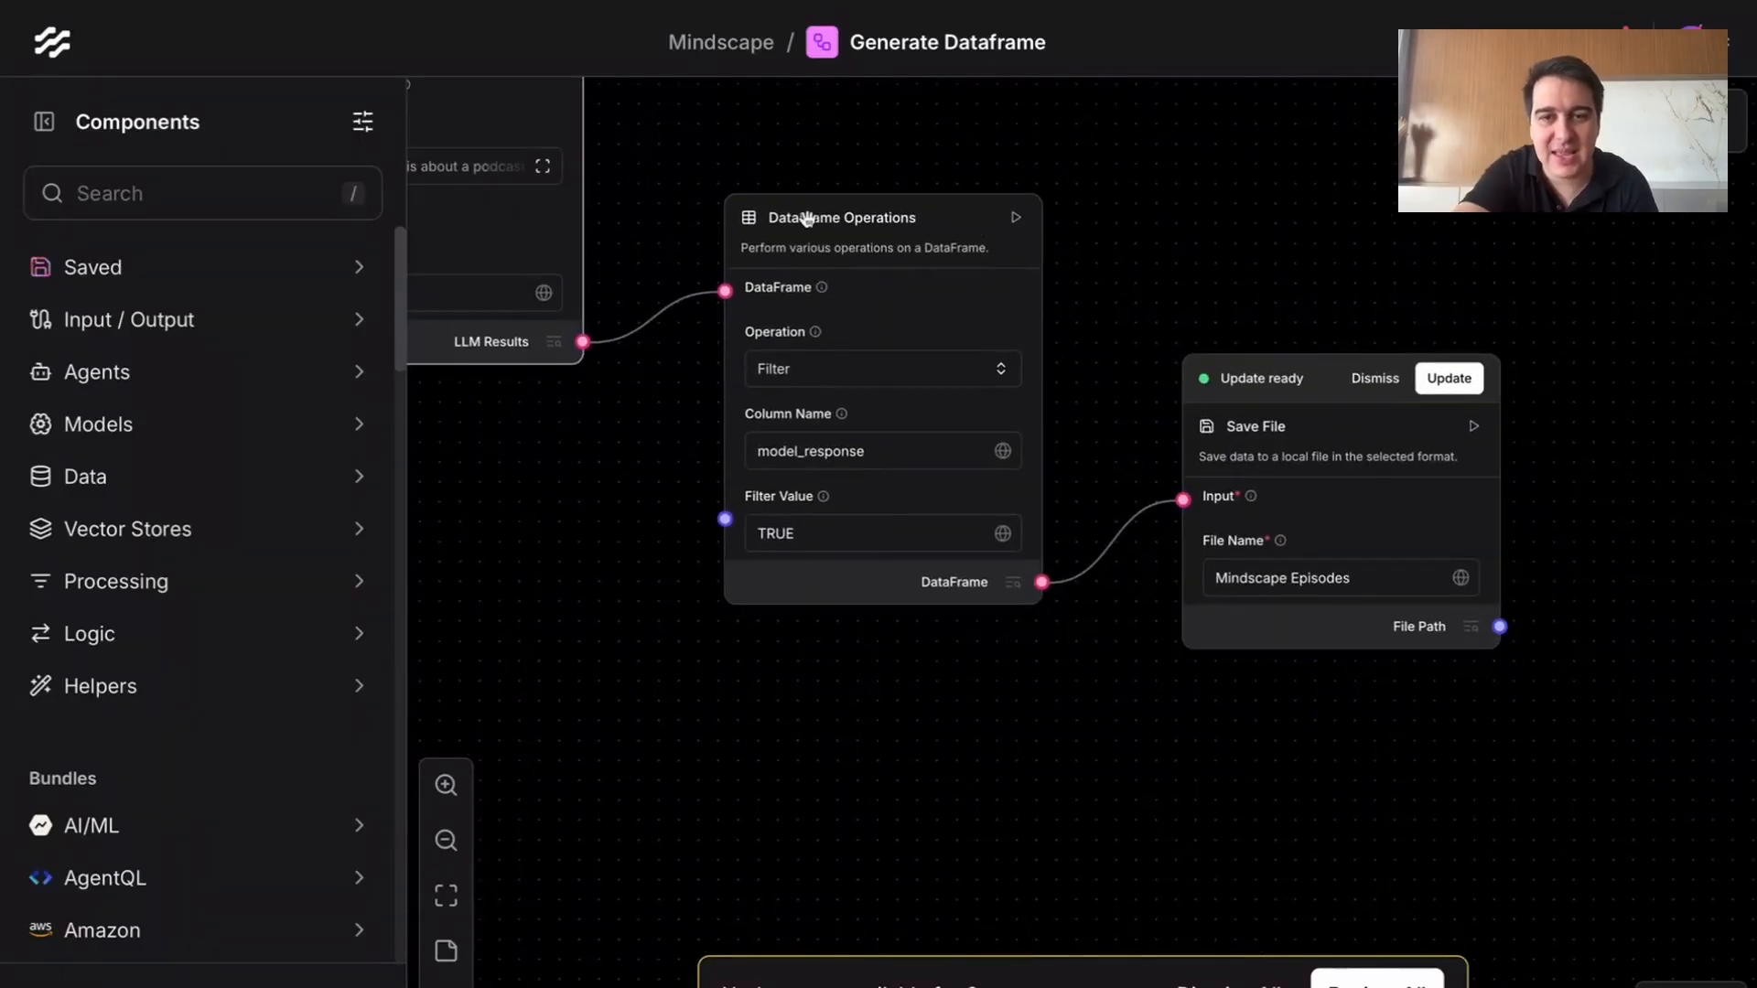
scroll(803, 585, up, 2)
drag(831, 640, 805, 697)
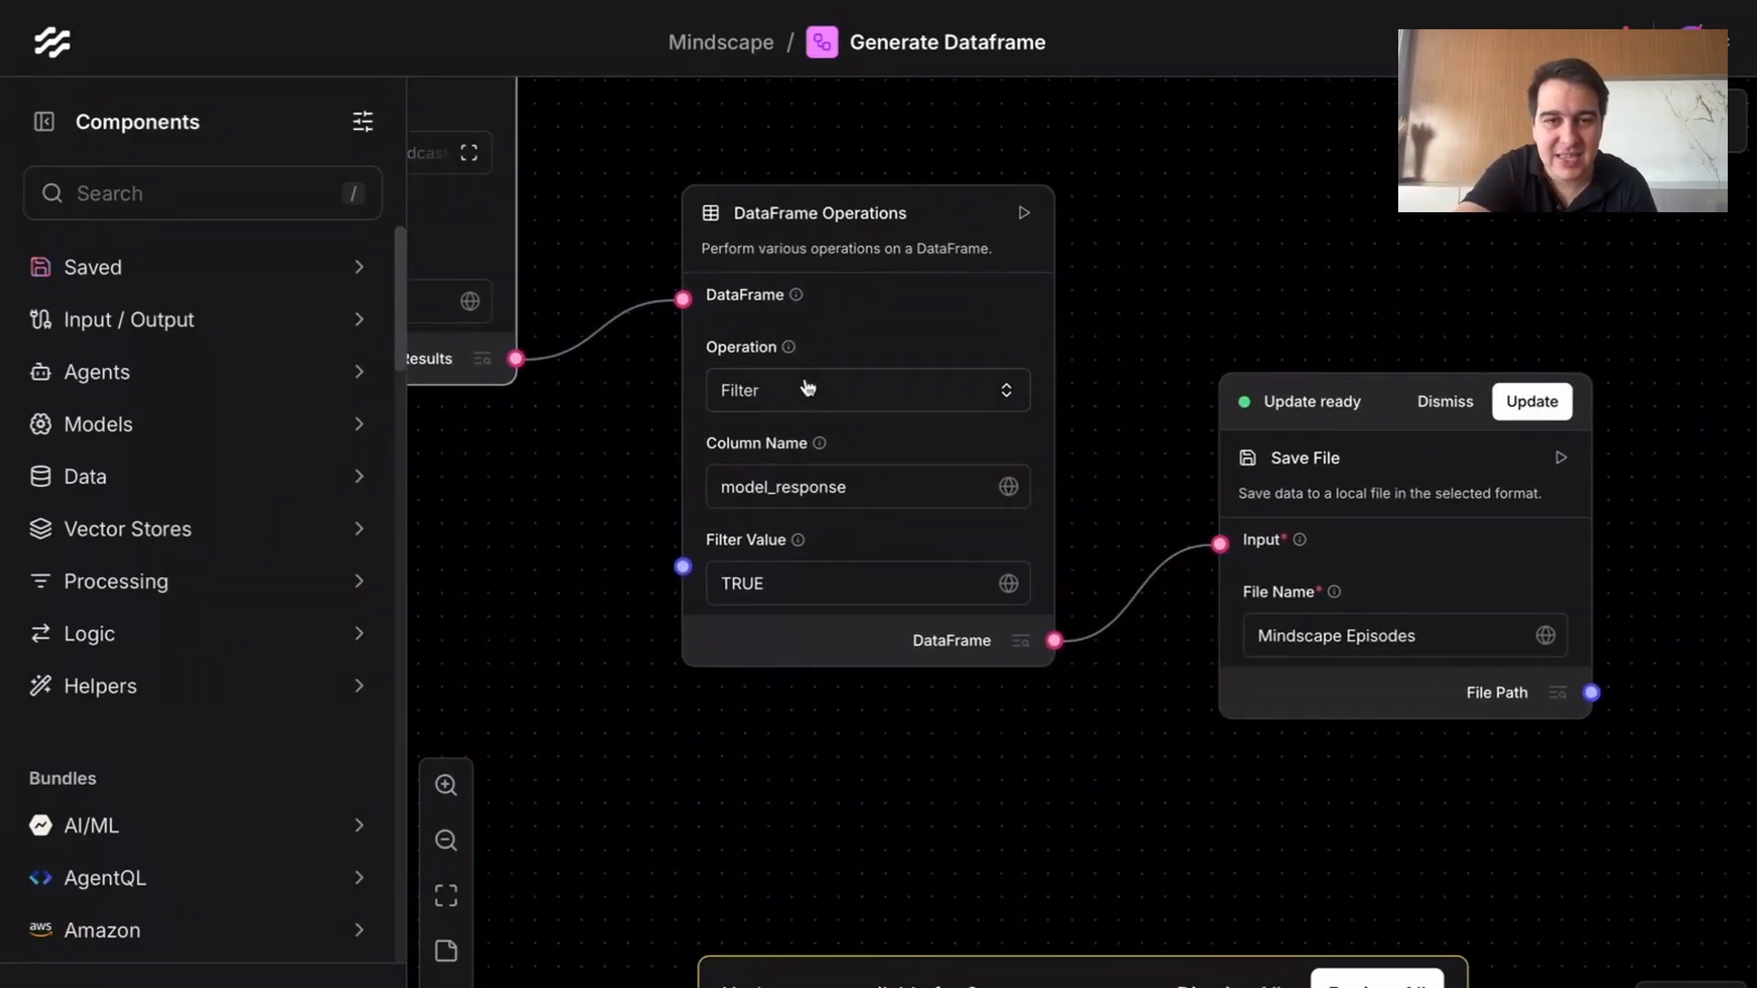
drag(785, 583, 710, 601)
click(804, 583)
double_click(773, 485)
click(791, 589)
click(1094, 760)
drag(894, 745, 1162, 790)
scroll(1278, 780, down, 2)
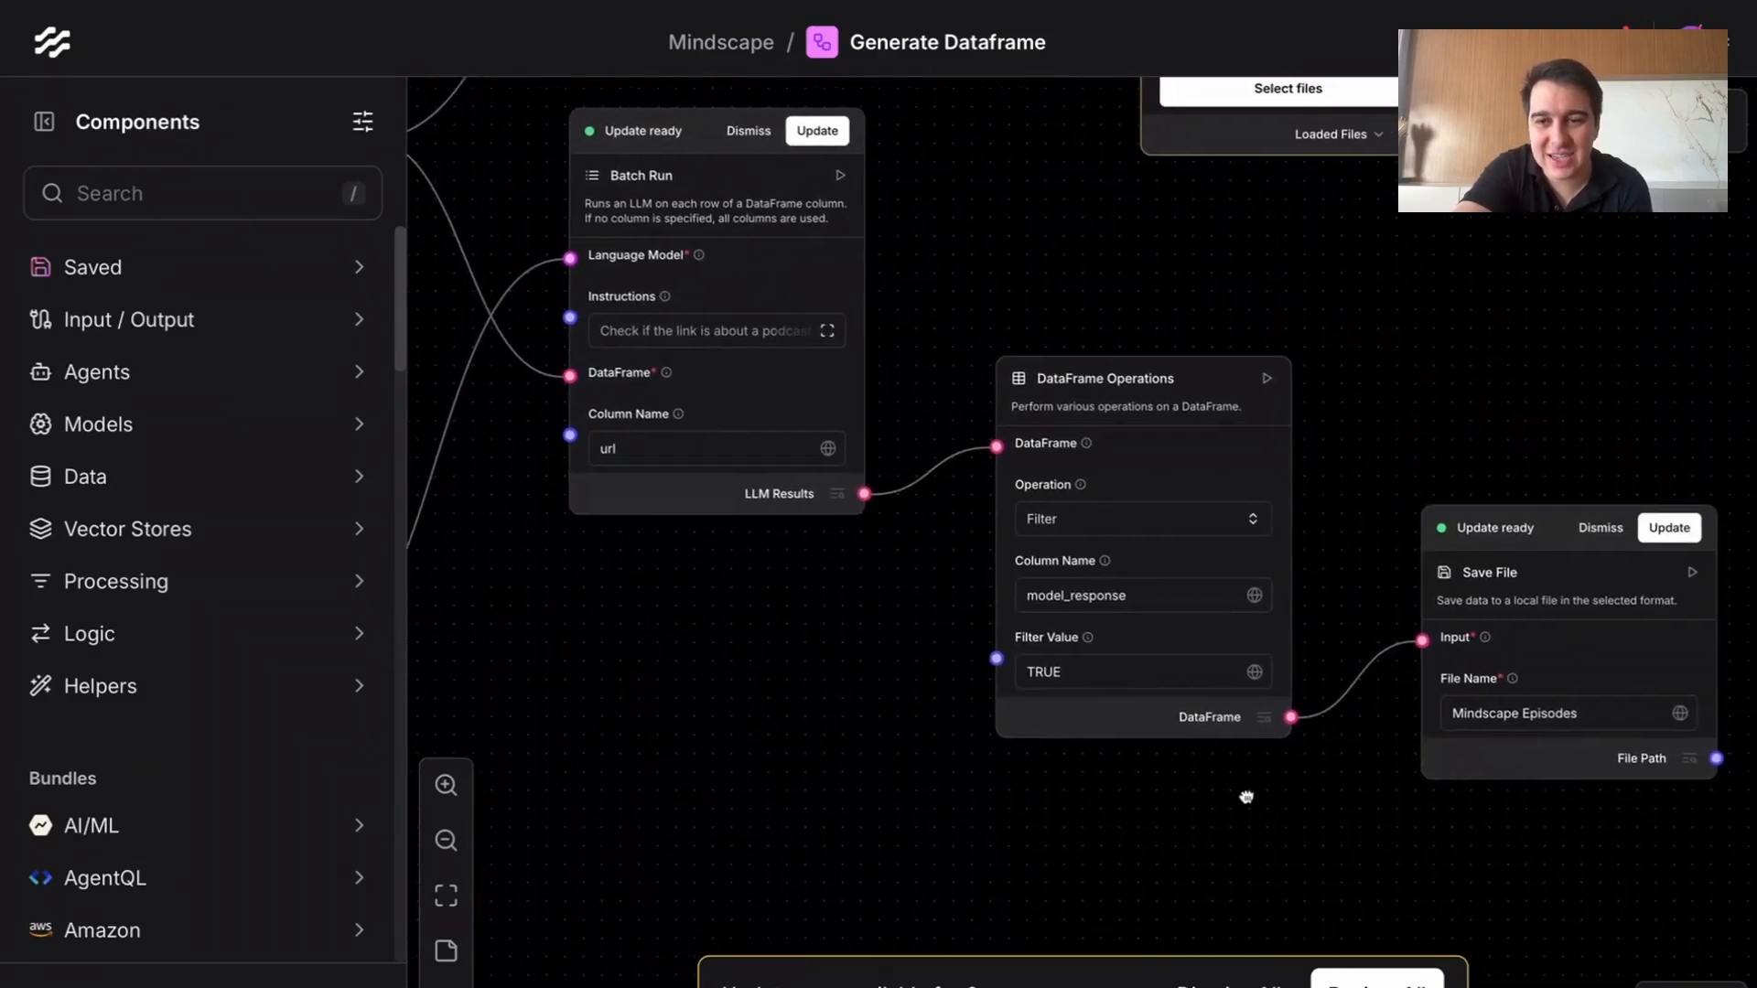
Step: Follow the filtered DataFrame to the Mindscape Episodes Save File component, and review the whole Generate Dataframe flow
drag(1290, 797, 961, 772)
click(1288, 694)
scroll(1289, 827, up, 1)
scroll(1288, 827, up, 2)
click(1255, 824)
click(1289, 644)
scroll(953, 750, down, 3)
scroll(954, 750, down, 3)
drag(953, 750, 1328, 761)
drag(1020, 630, 1191, 657)
drag(872, 211, 914, 268)
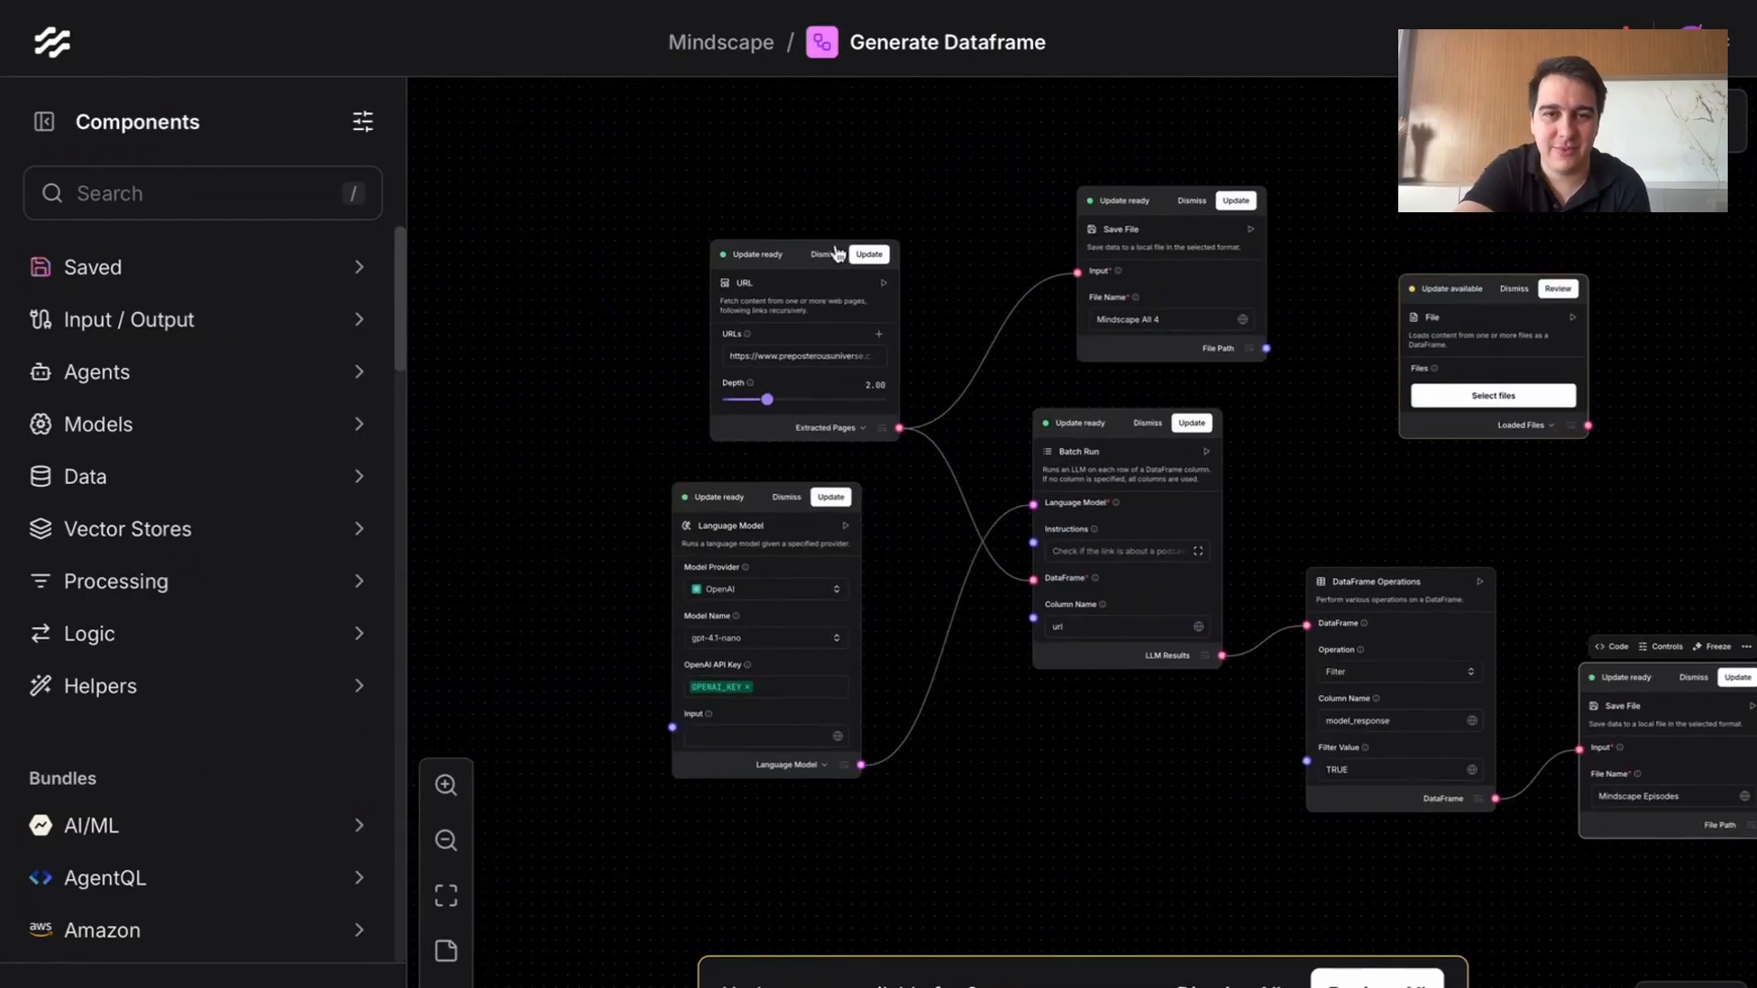
Step: Return to the Mindscape project and open the Split Text flow at its File component
click(710, 46)
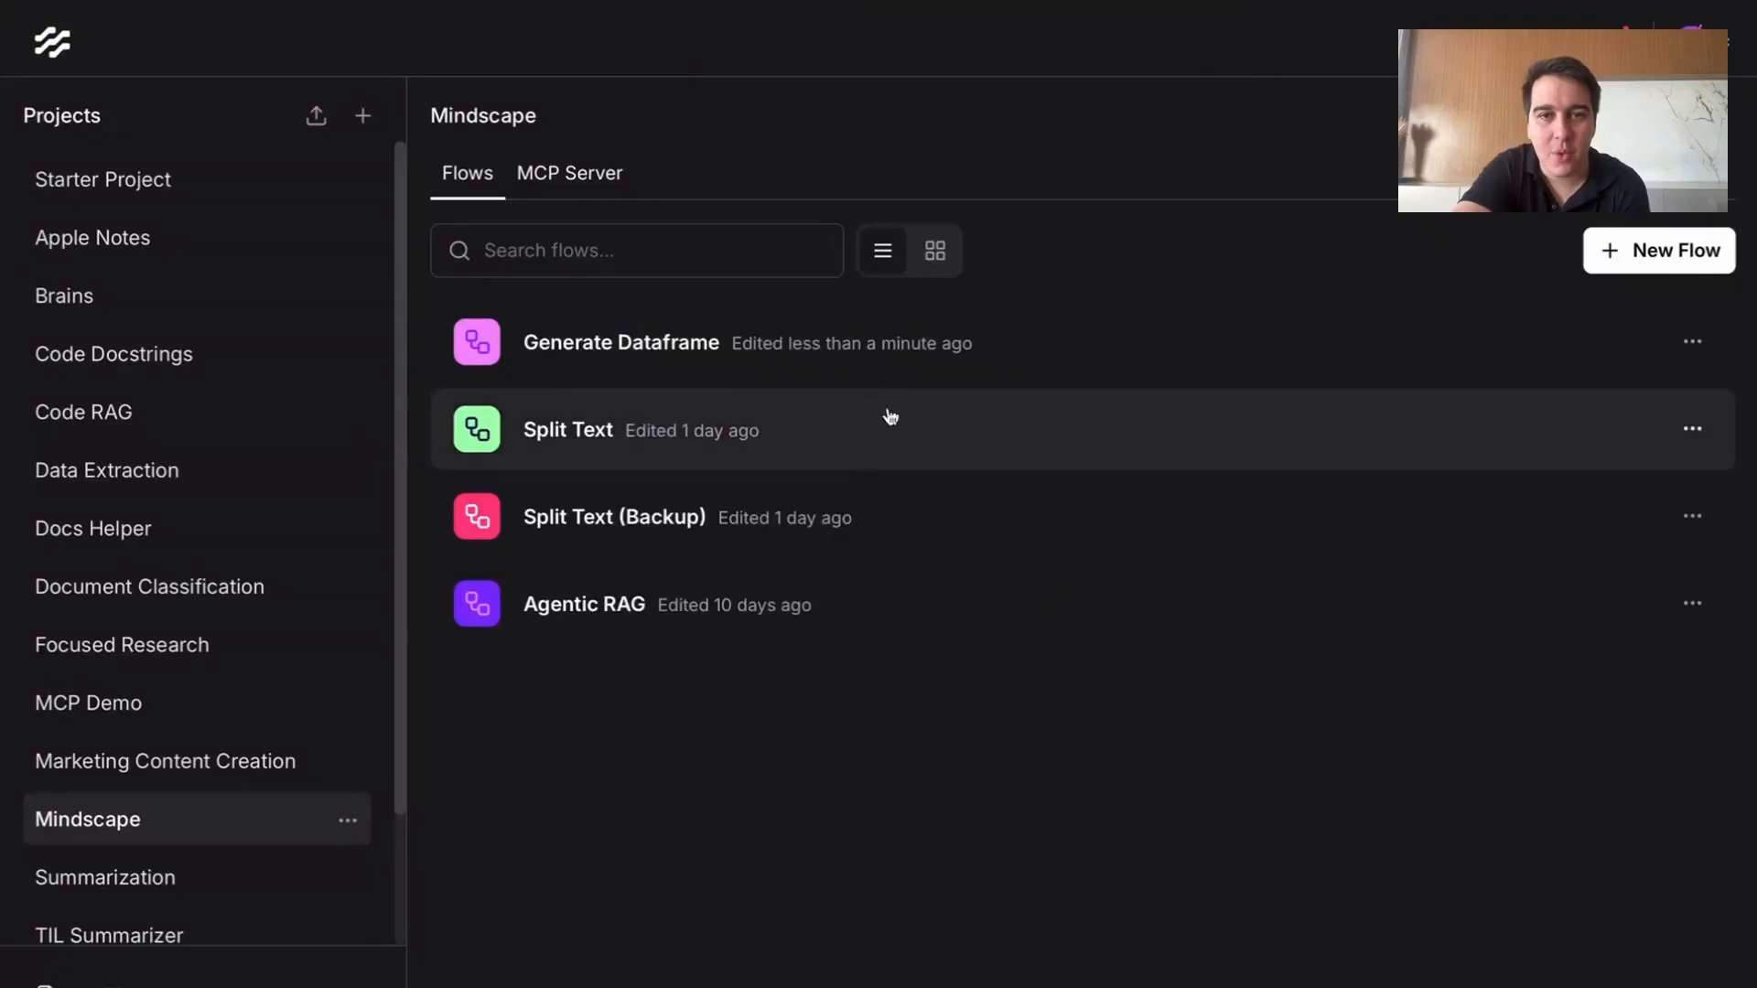
click(830, 426)
mouse_move(781, 551)
mouse_down()
mouse_move(610, 435)
mouse_move(811, 506)
mouse_move(813, 554)
mouse_up()
scroll(609, 435, down, 2)
scroll(791, 497, up, 4)
click(669, 352)
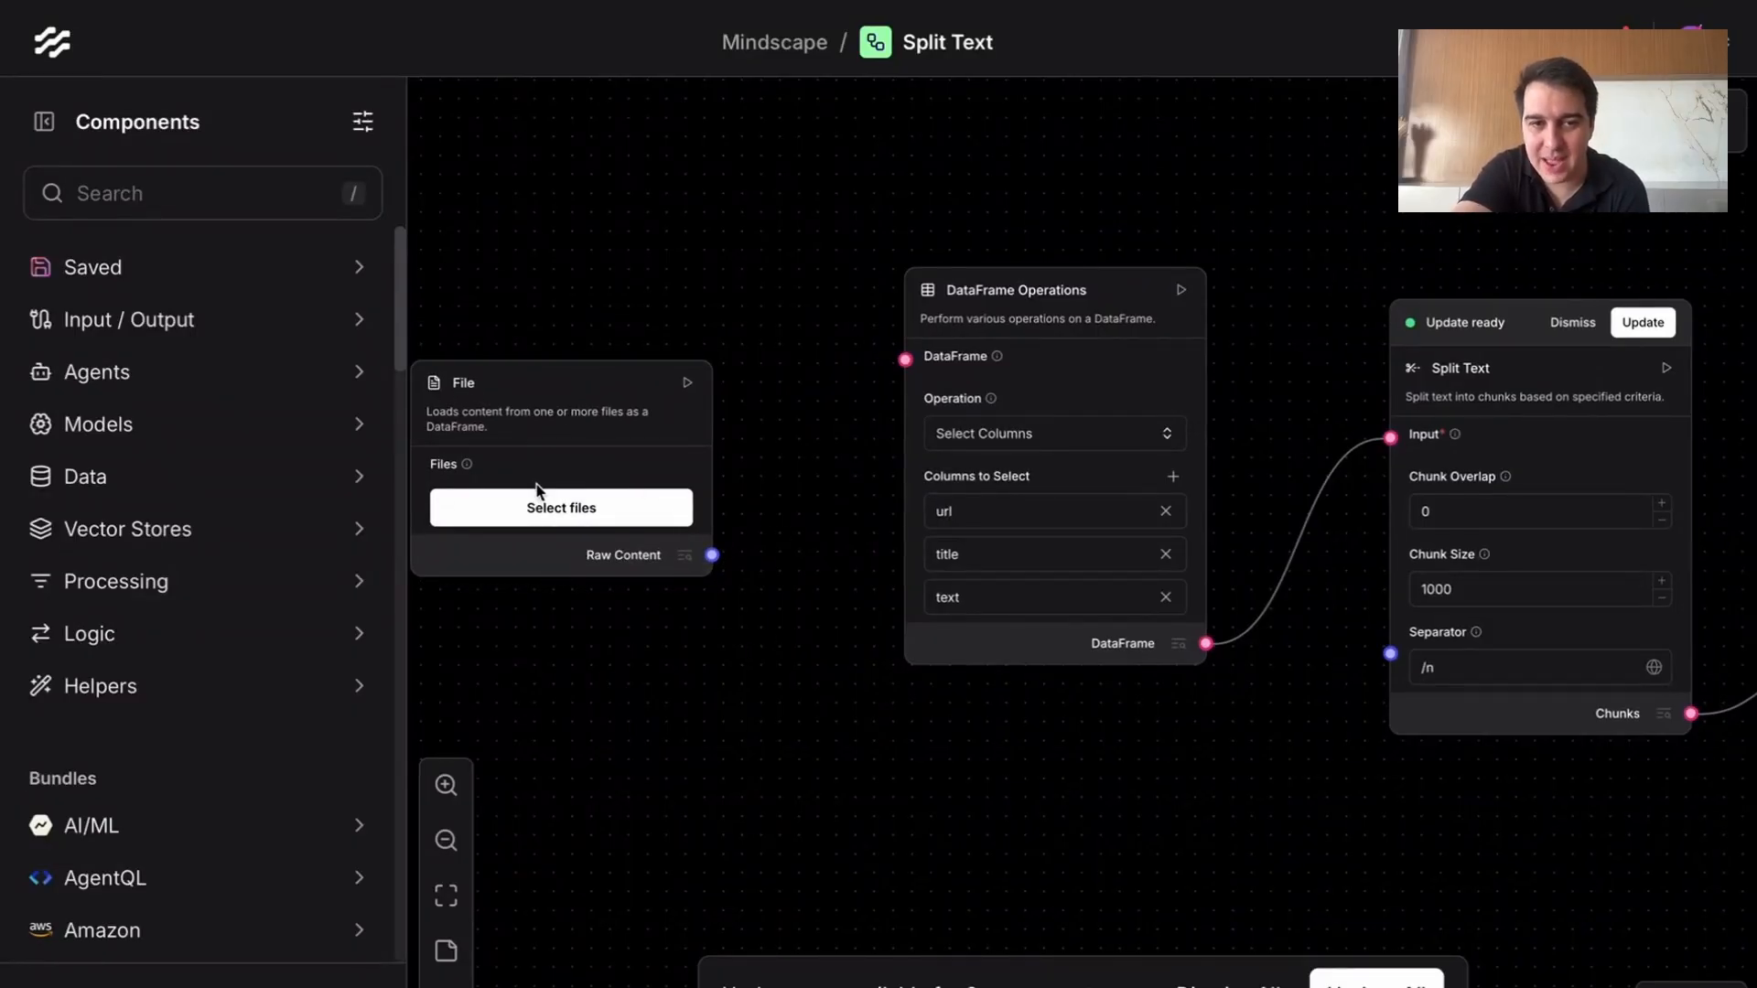
Step: Load Mindscape Final.csv into the File component and connect its structured content to the DataFrame Operations input
click(535, 513)
scroll(776, 588, down, 5)
scroll(774, 587, down, 4)
scroll(777, 588, up, 1)
scroll(797, 604, down, 1)
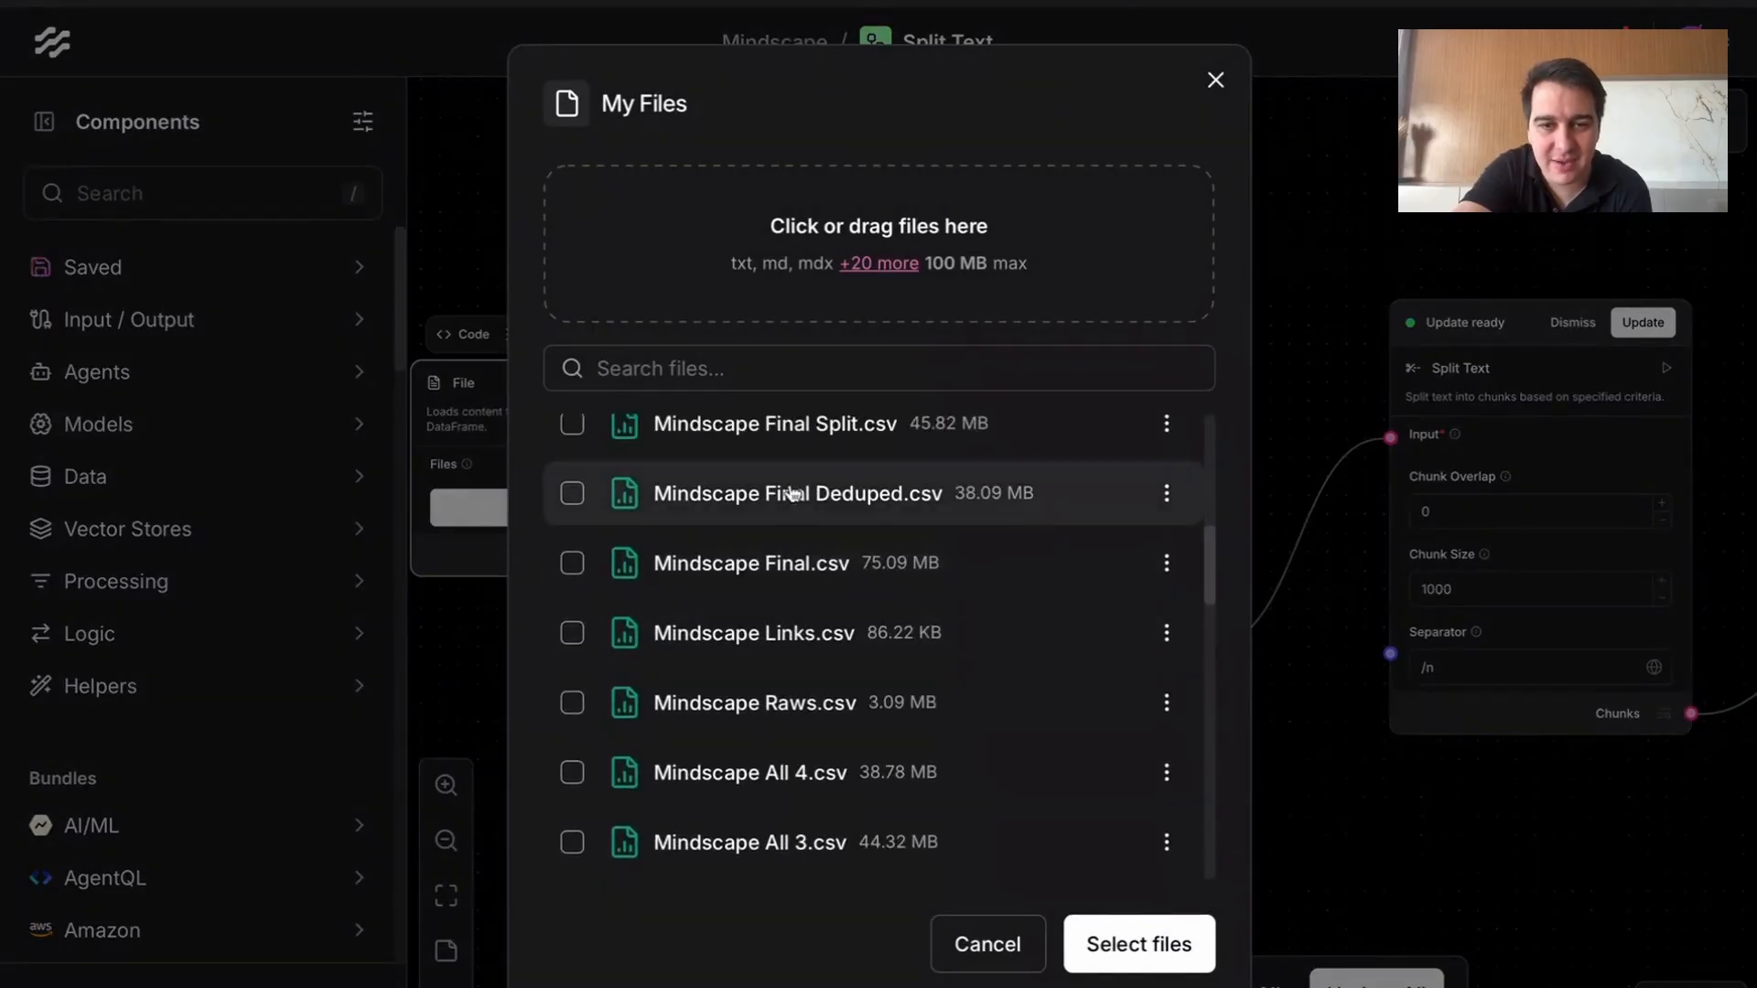
click(572, 562)
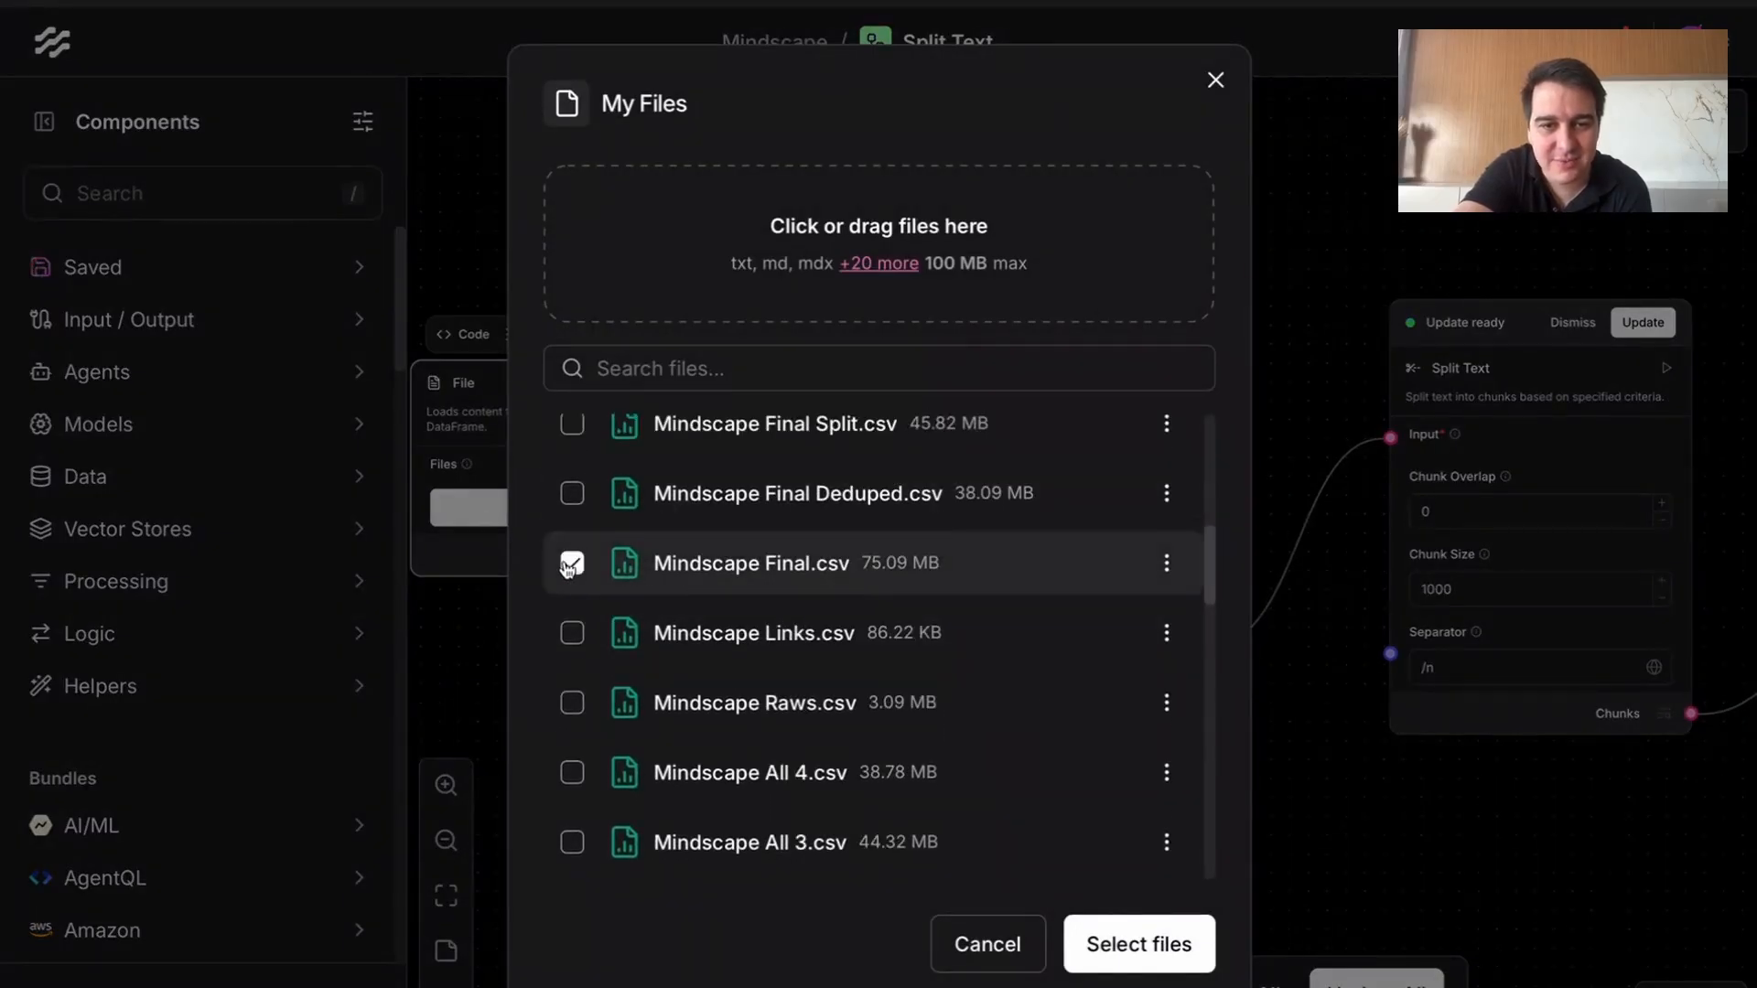
click(1122, 947)
drag(573, 413, 619, 414)
Step: Examine the selected url, title and text columns, the Split Text chunk settings and the Mindscape Final Split output file
drag(759, 558, 905, 358)
scroll(855, 686, down, 3)
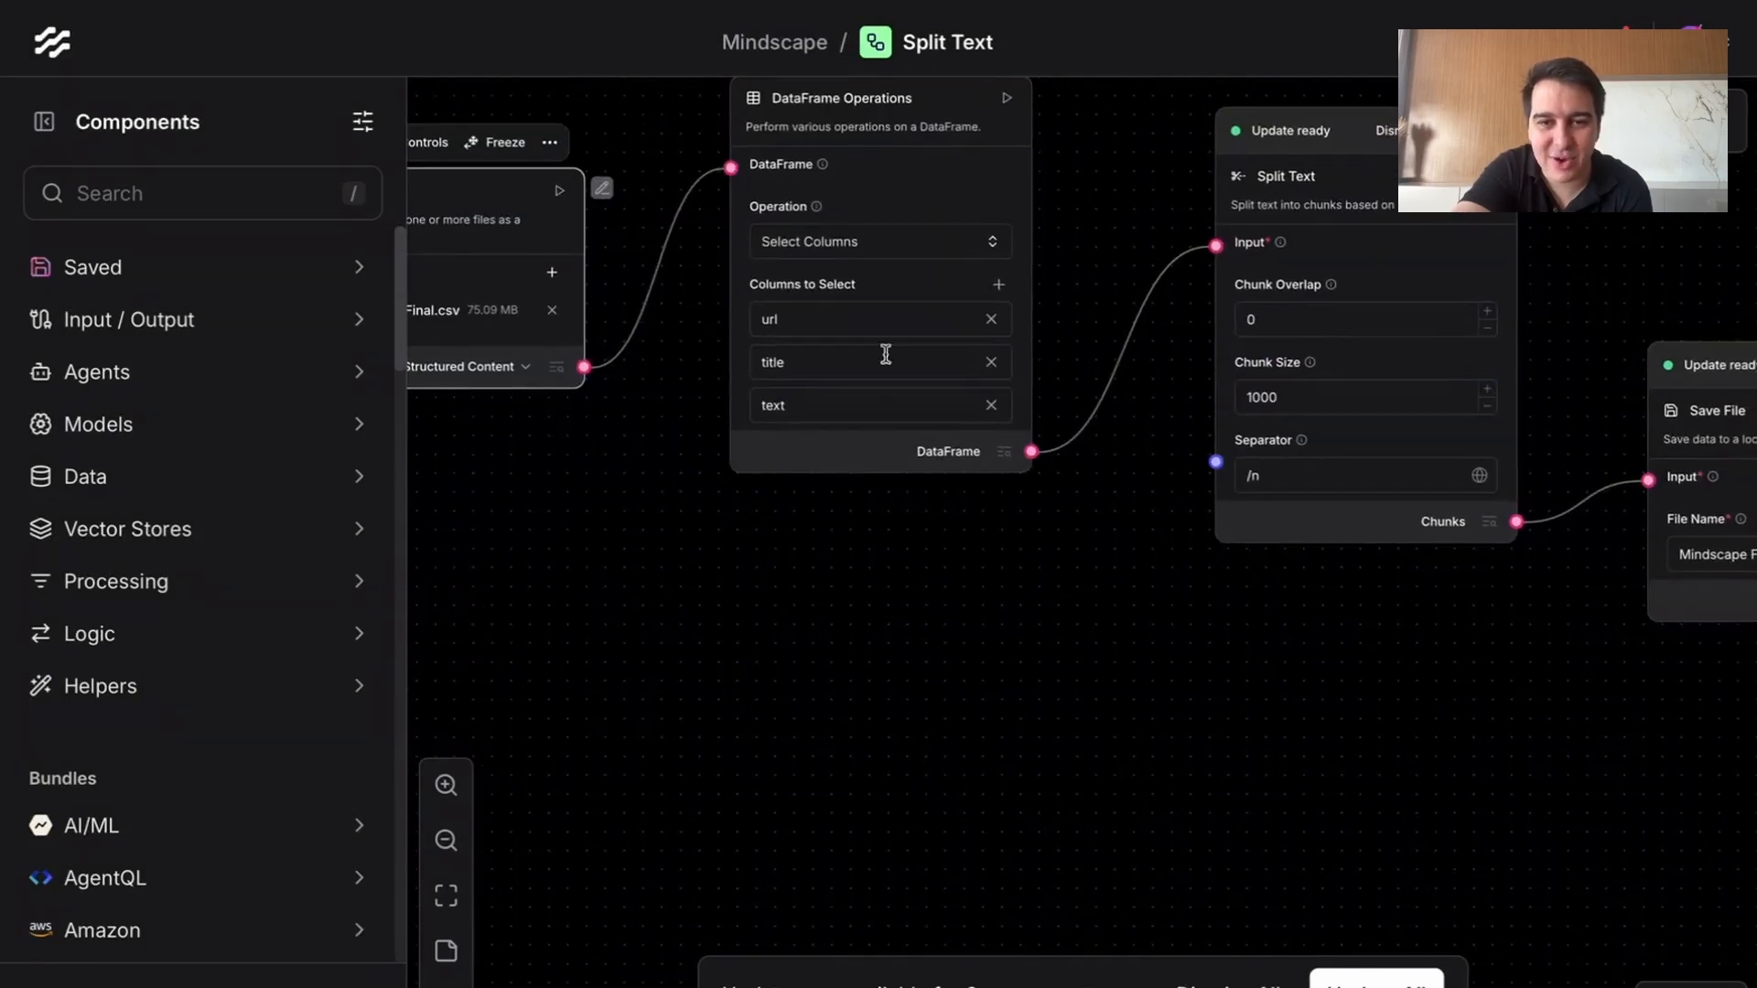
drag(1089, 549, 491, 540)
drag(1038, 227, 1133, 314)
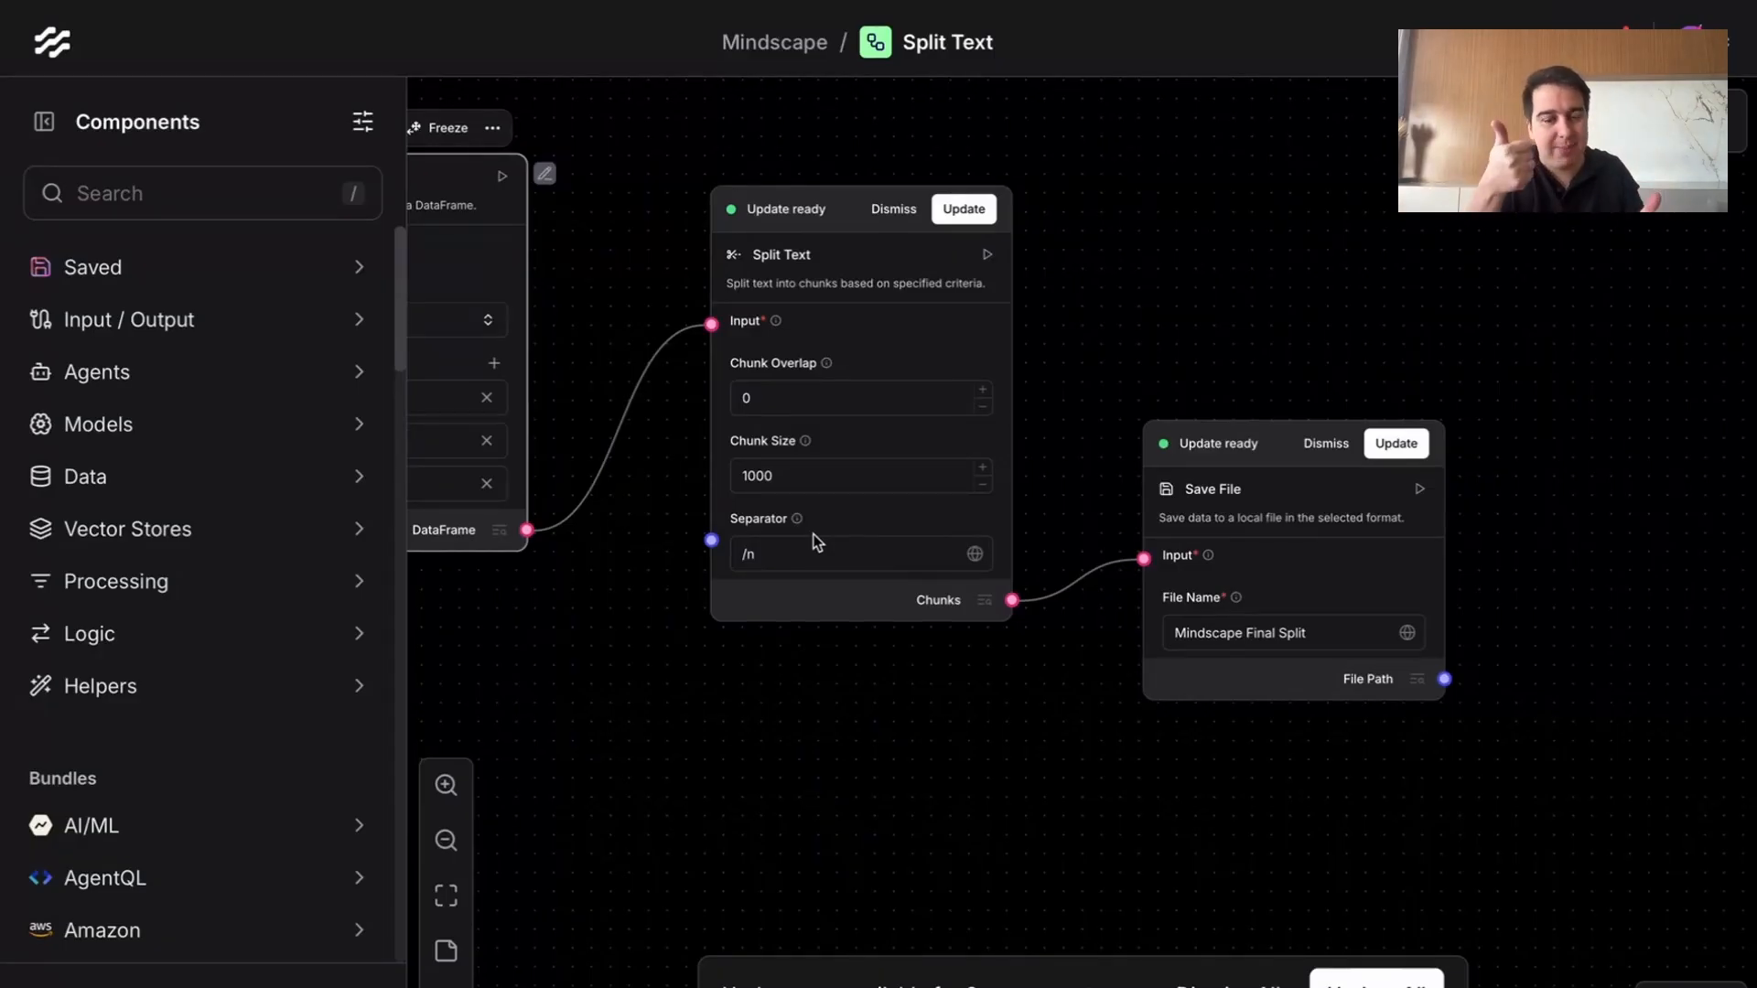
click(1333, 629)
click(1124, 703)
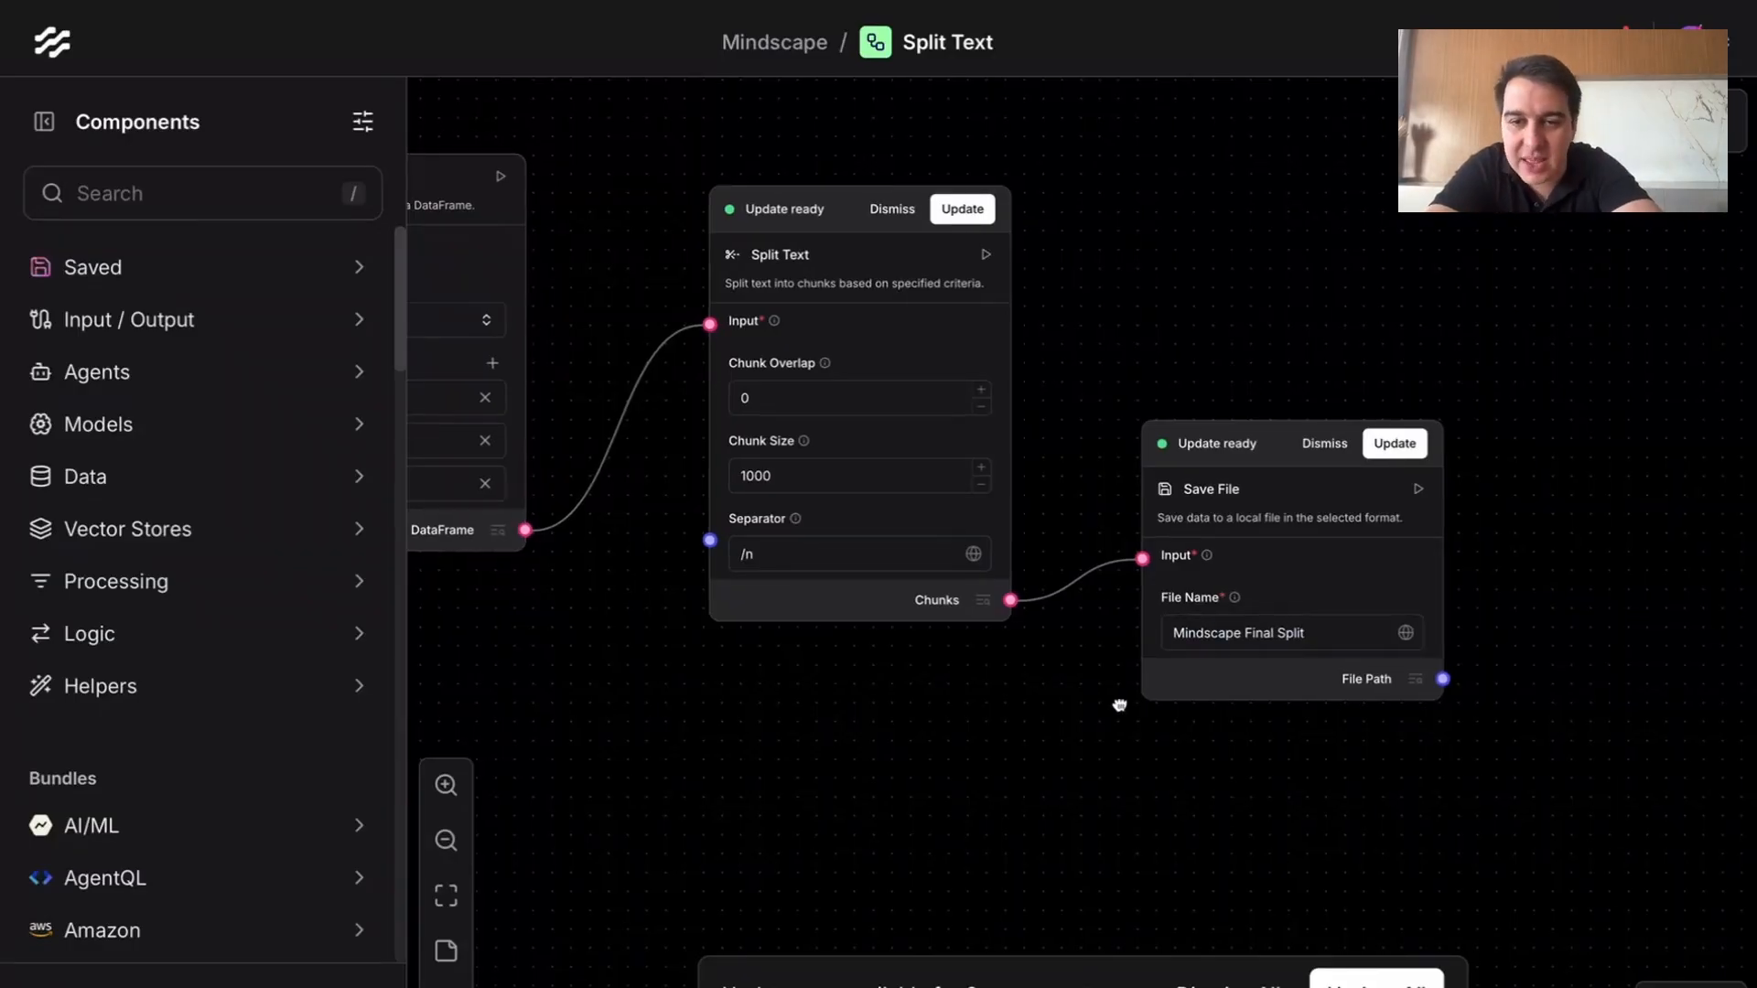
scroll(1286, 699, up, 5)
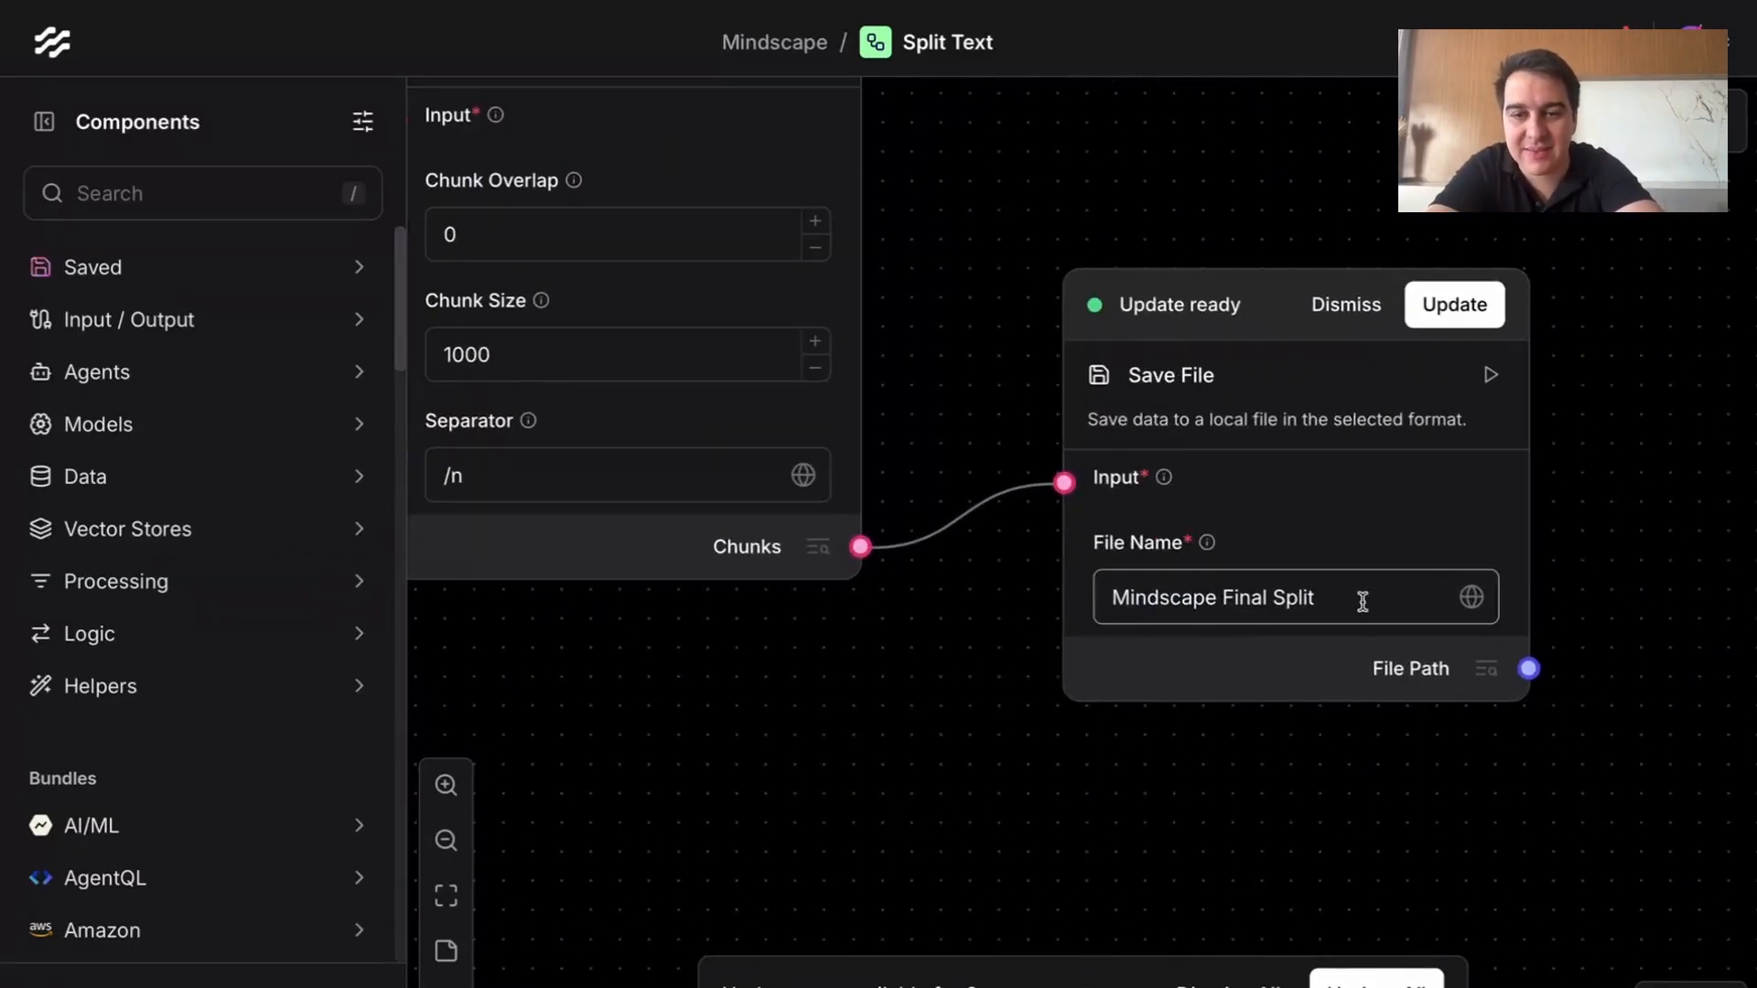
Step: View the Agentic RAG flow of the Mindscape project and return to the project's flow list
click(774, 42)
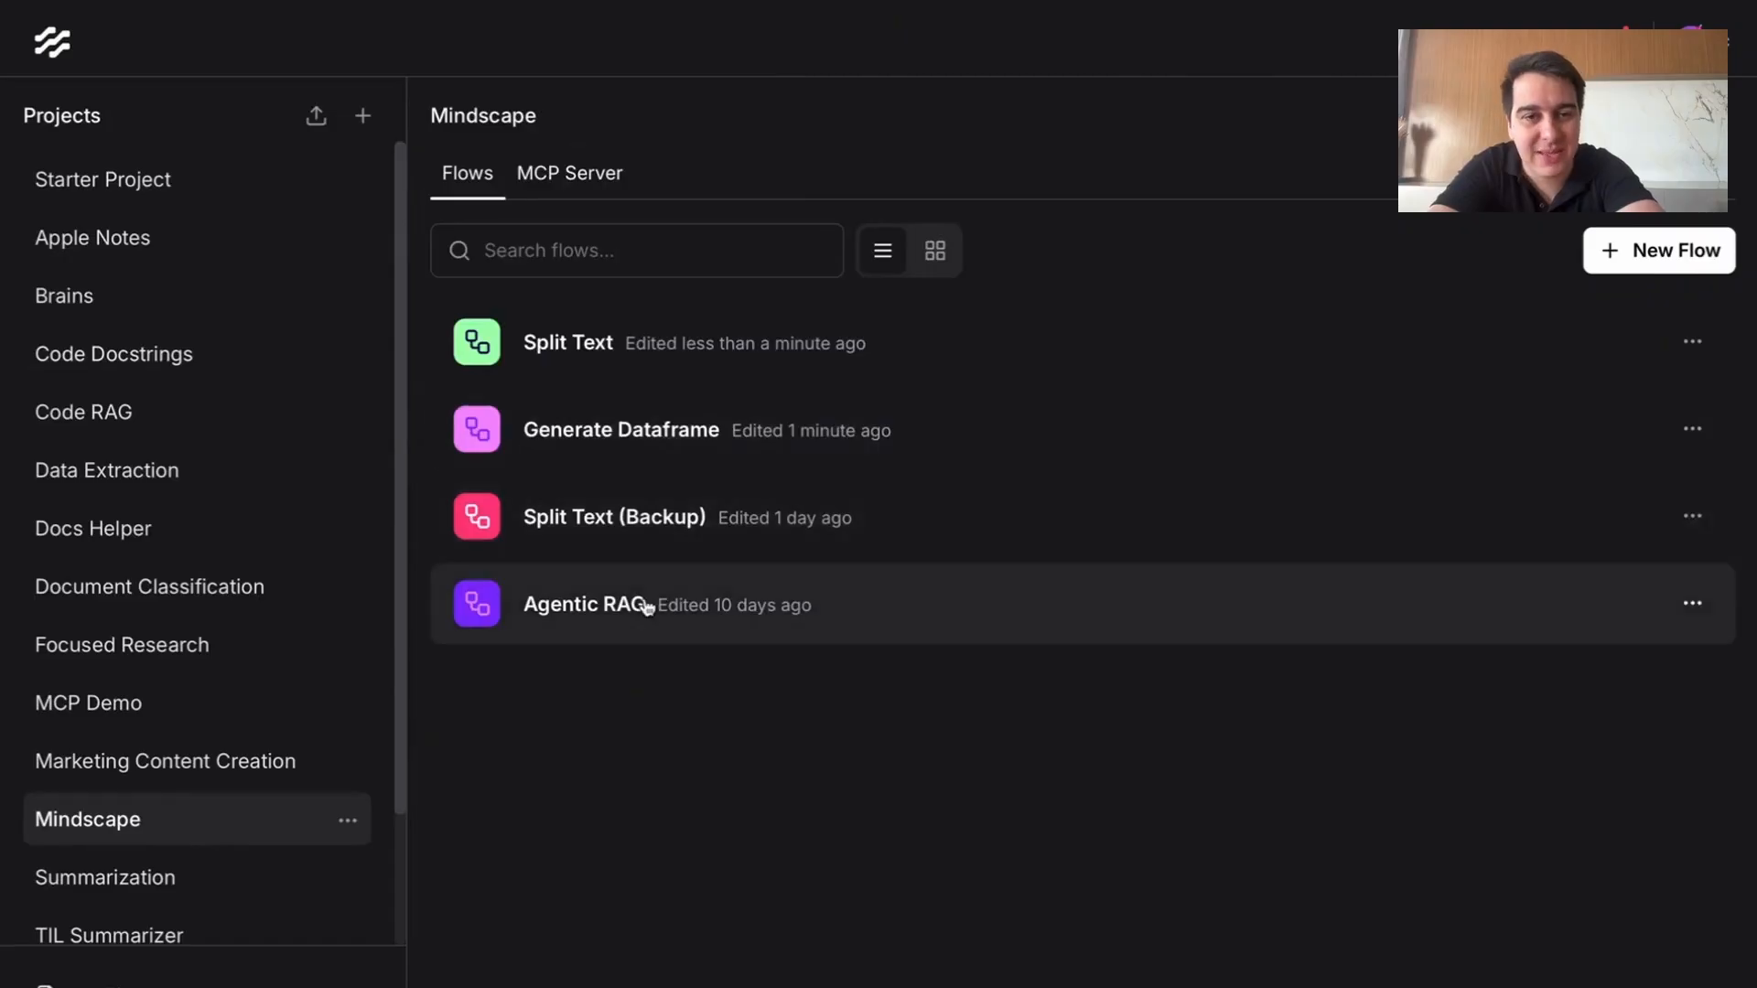
click(645, 603)
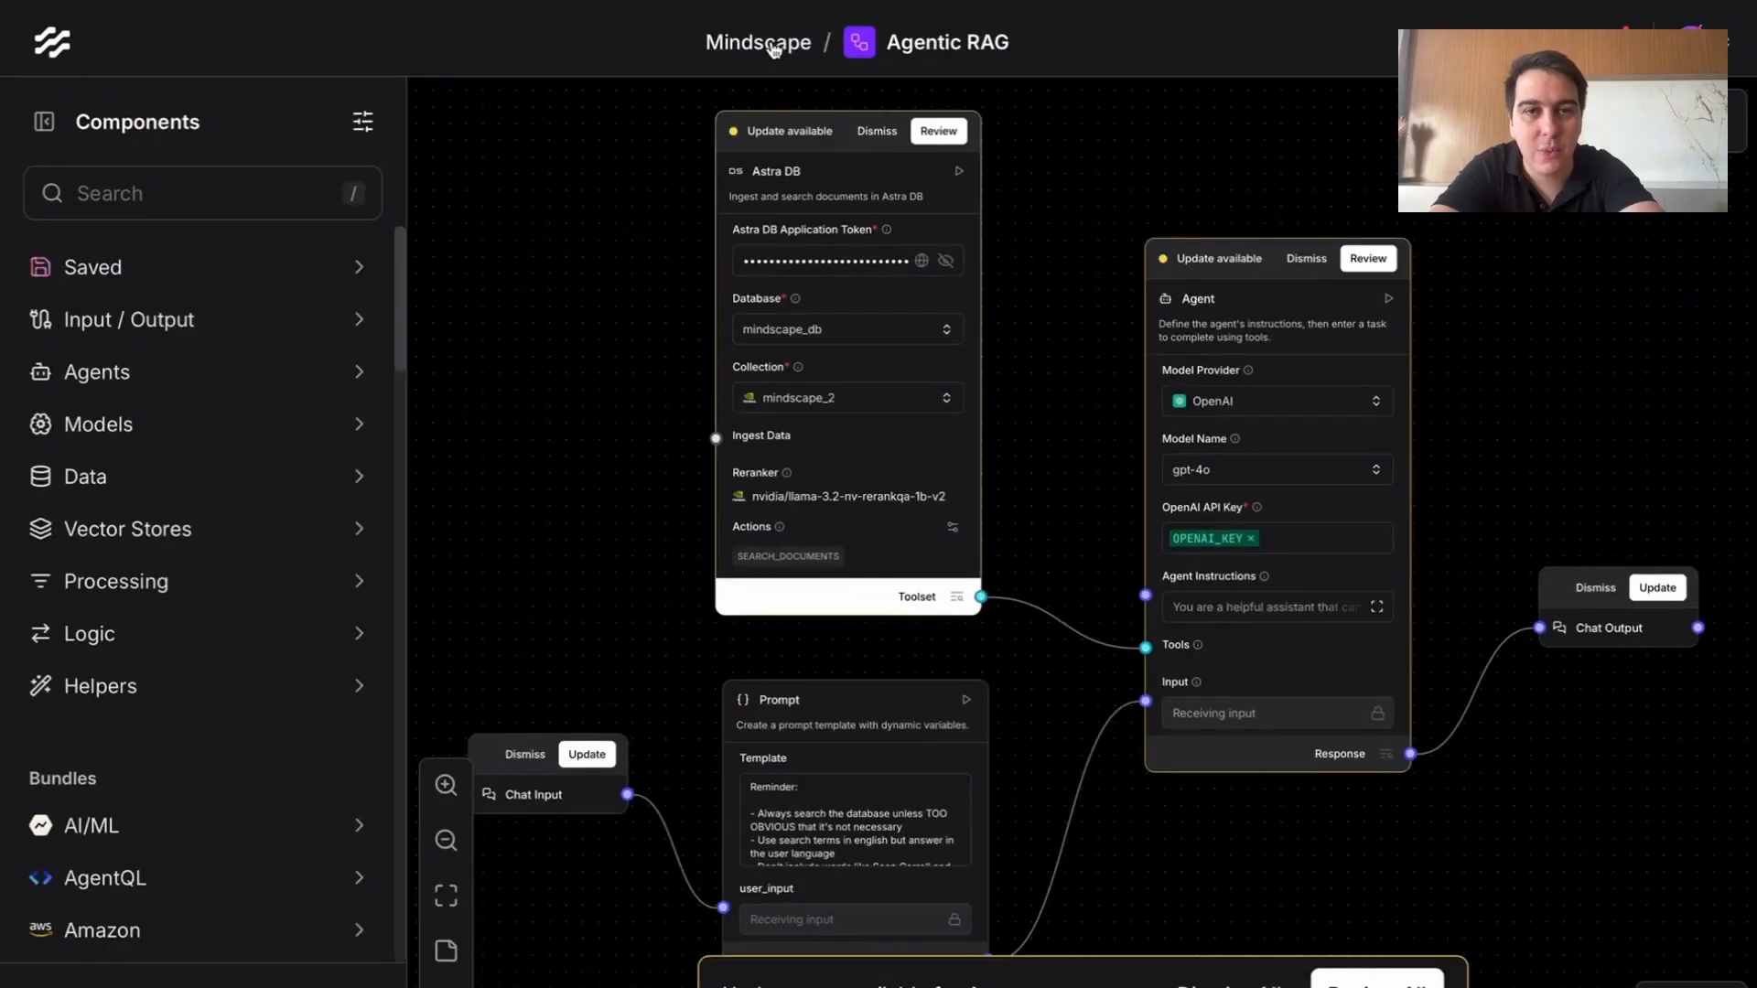
click(773, 46)
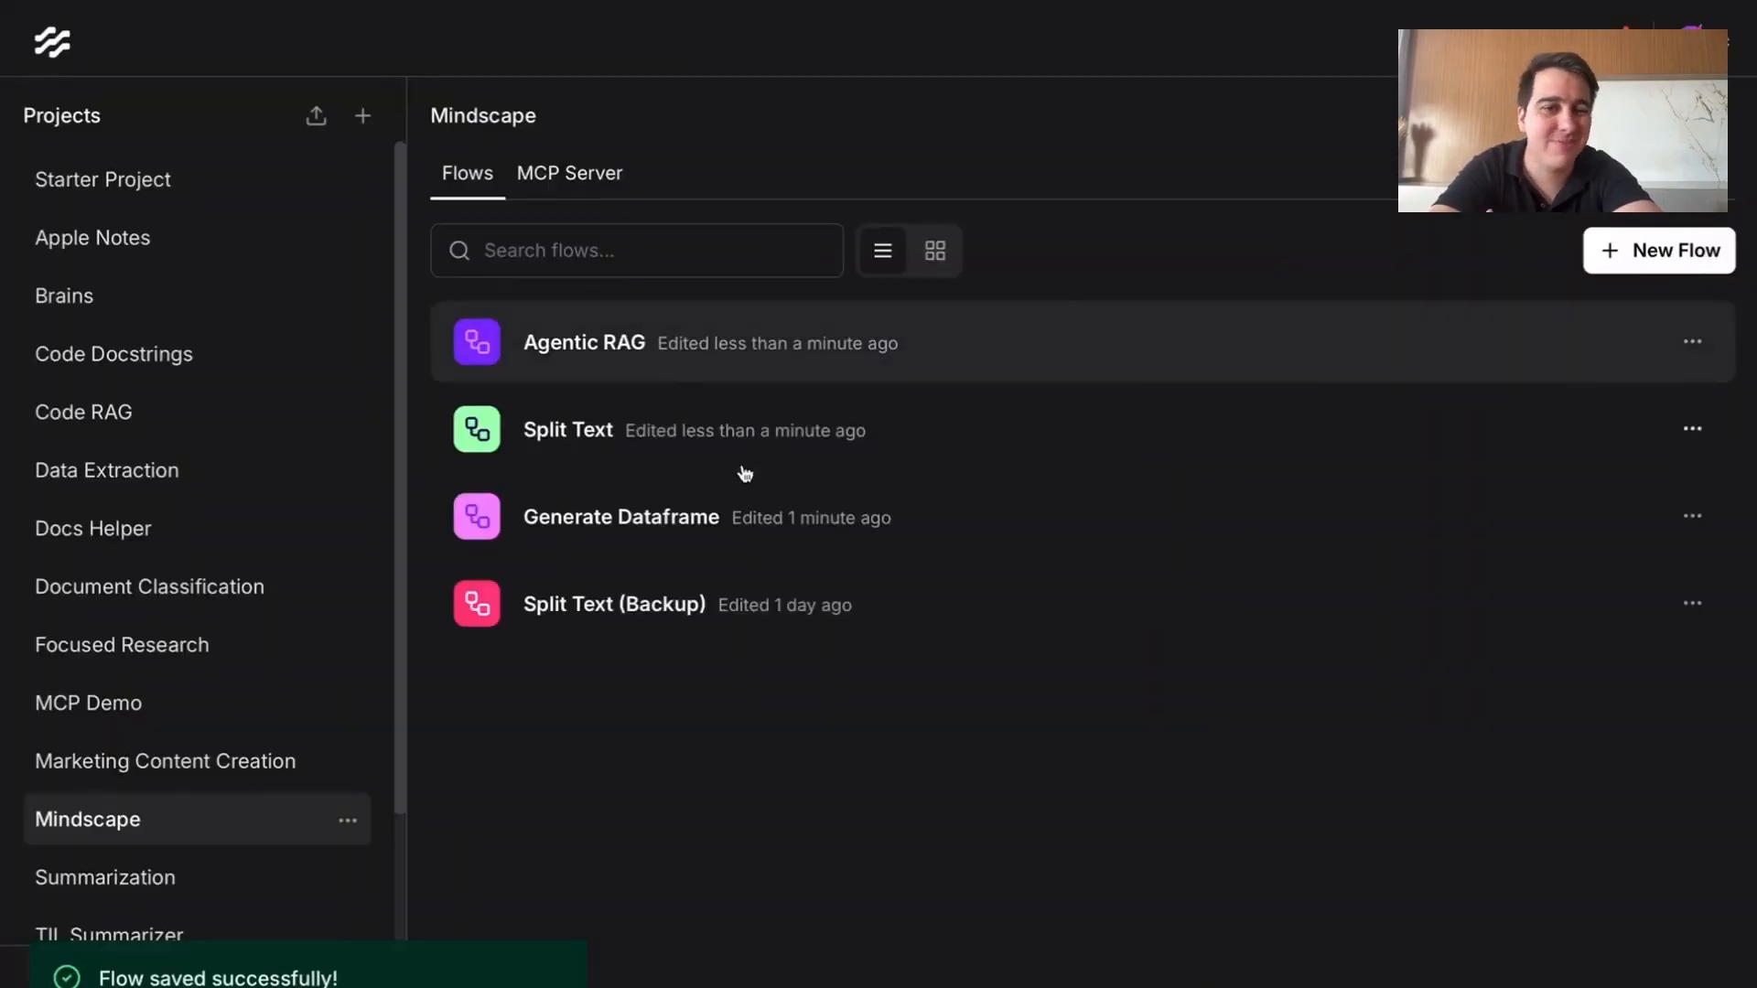
scroll(132, 645, down, 3)
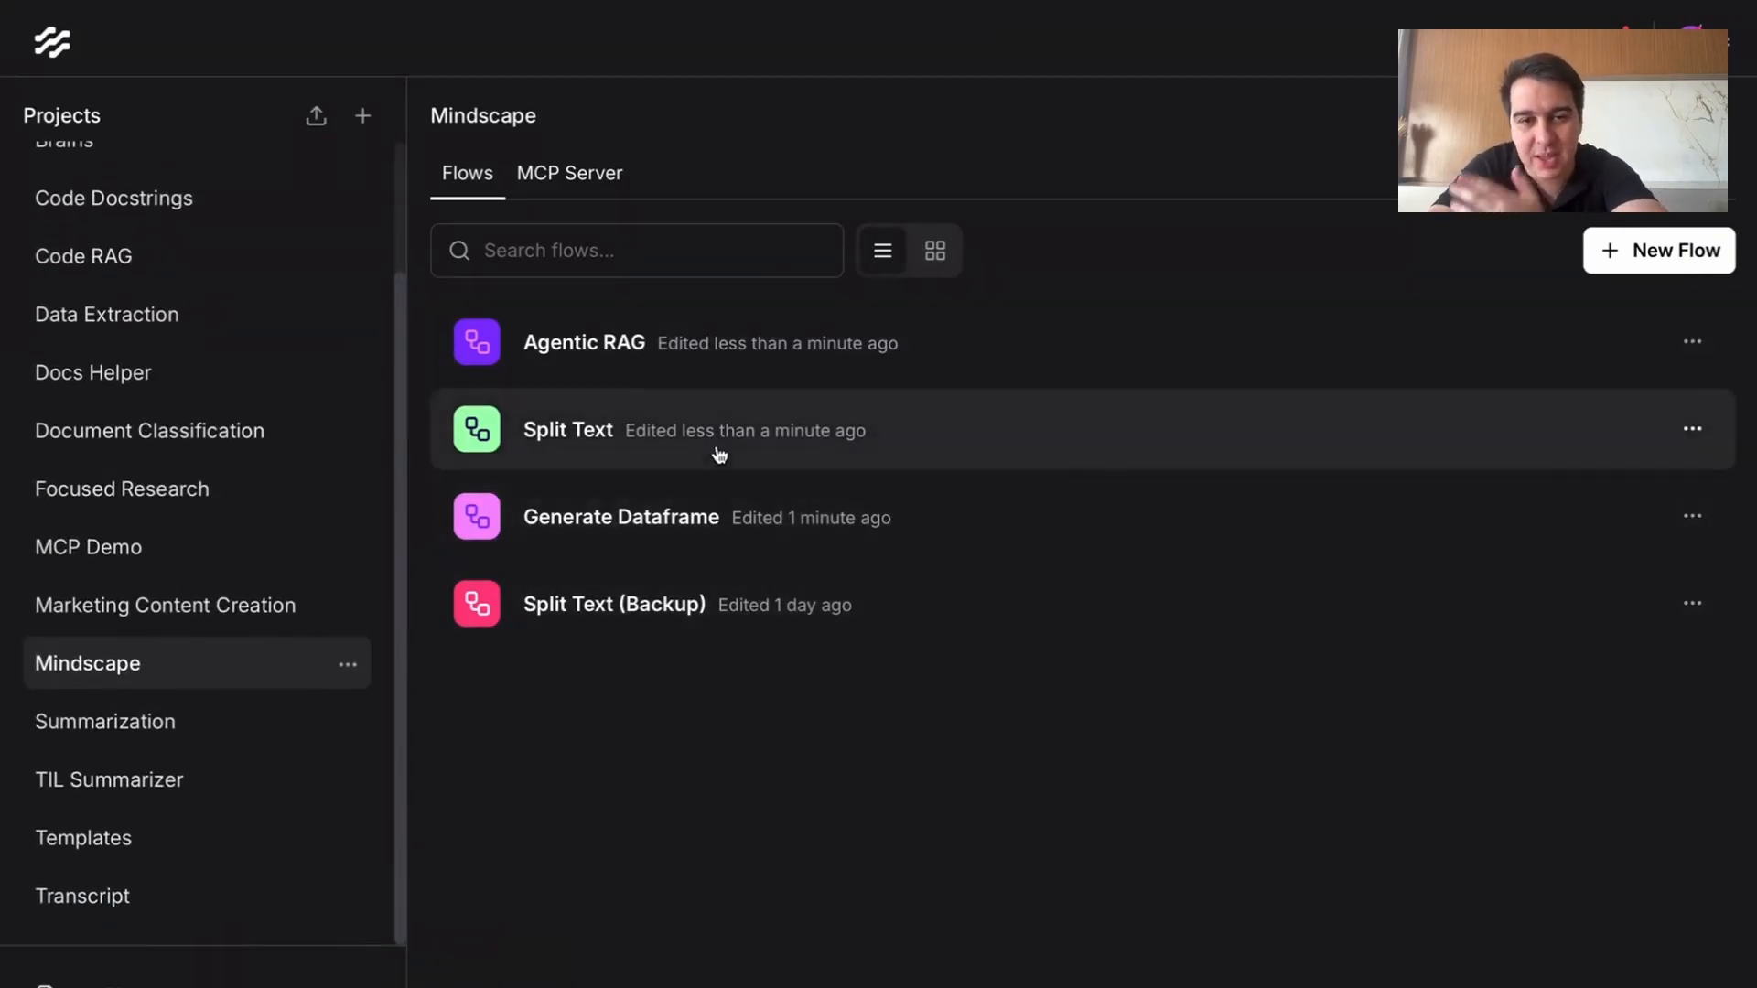
Step: Create a blank flow in the Mindscape project, search the components for local, and place a Local DB component on the canvas
click(1658, 250)
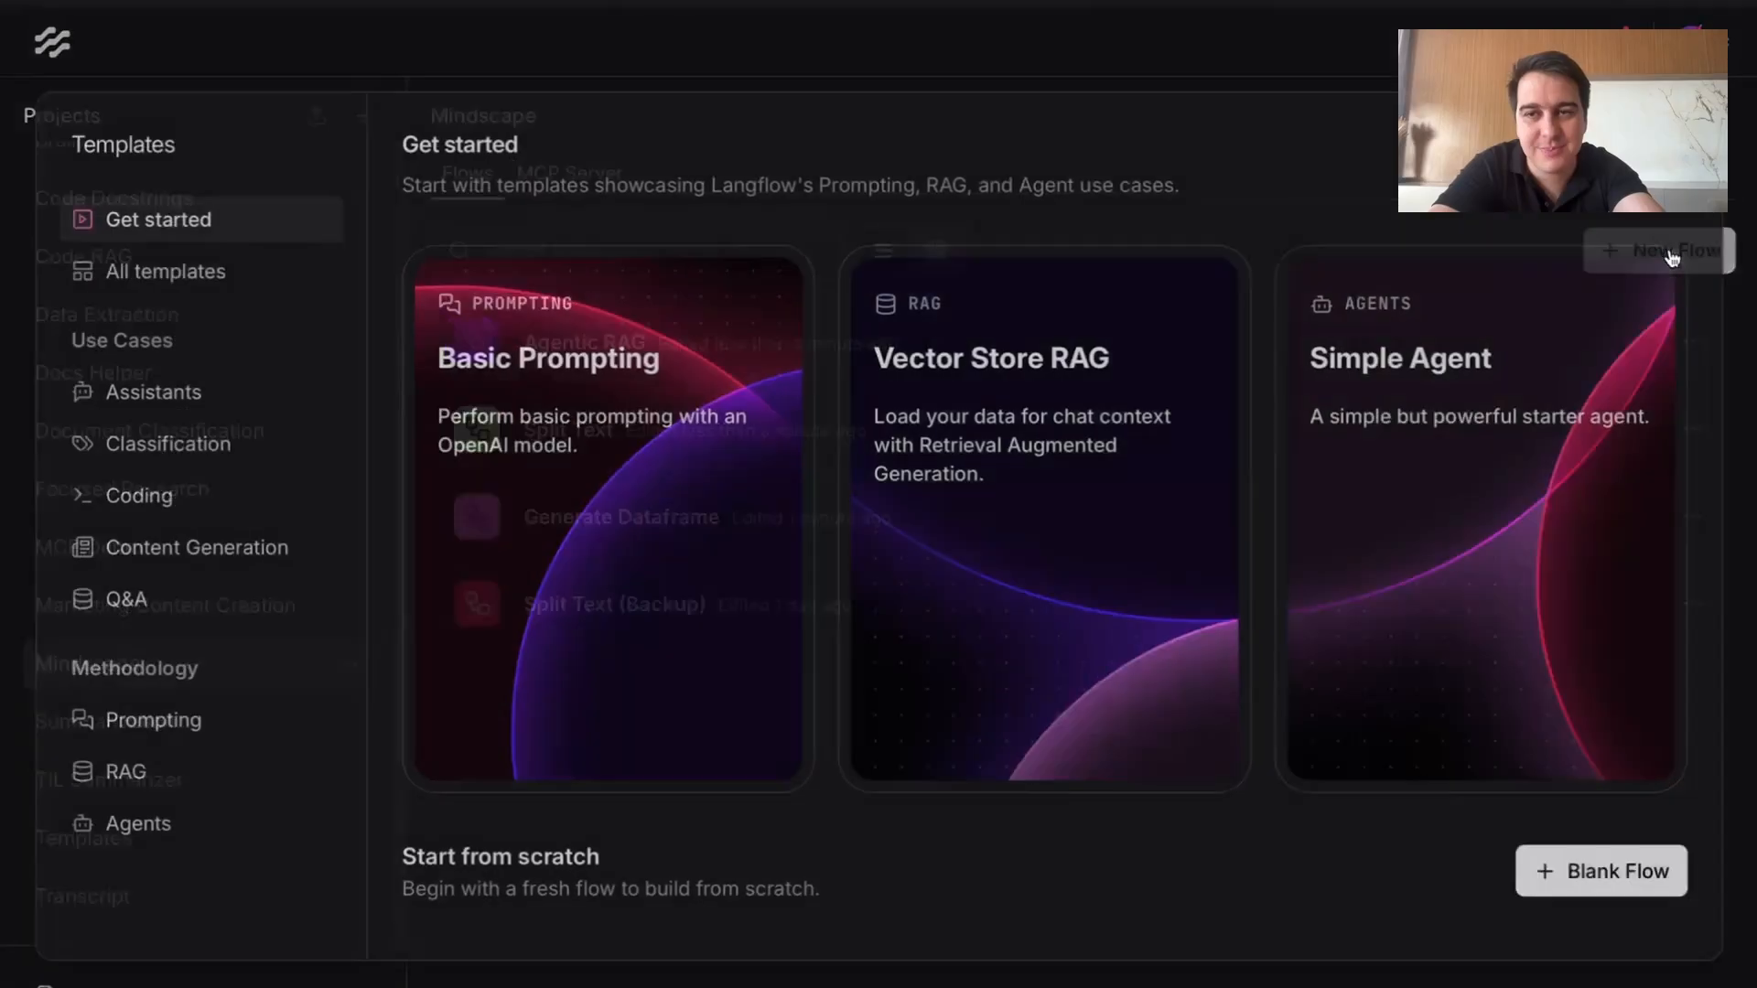
click(1581, 883)
click(247, 207)
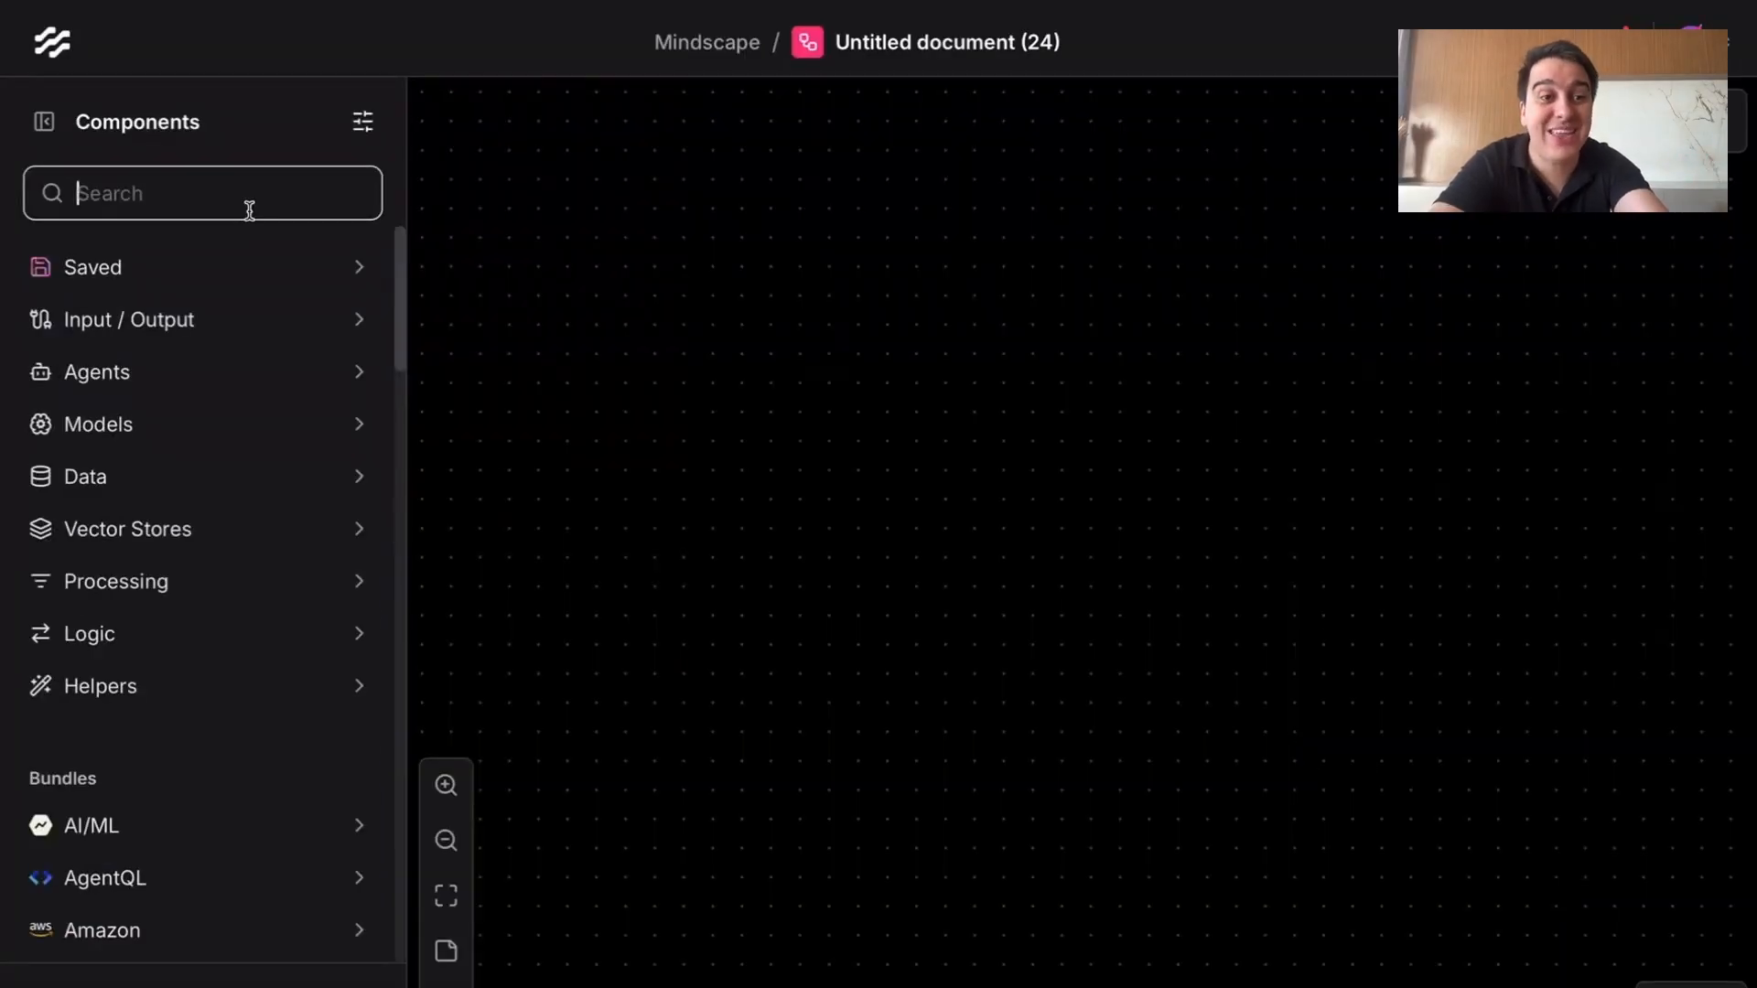
text(i)
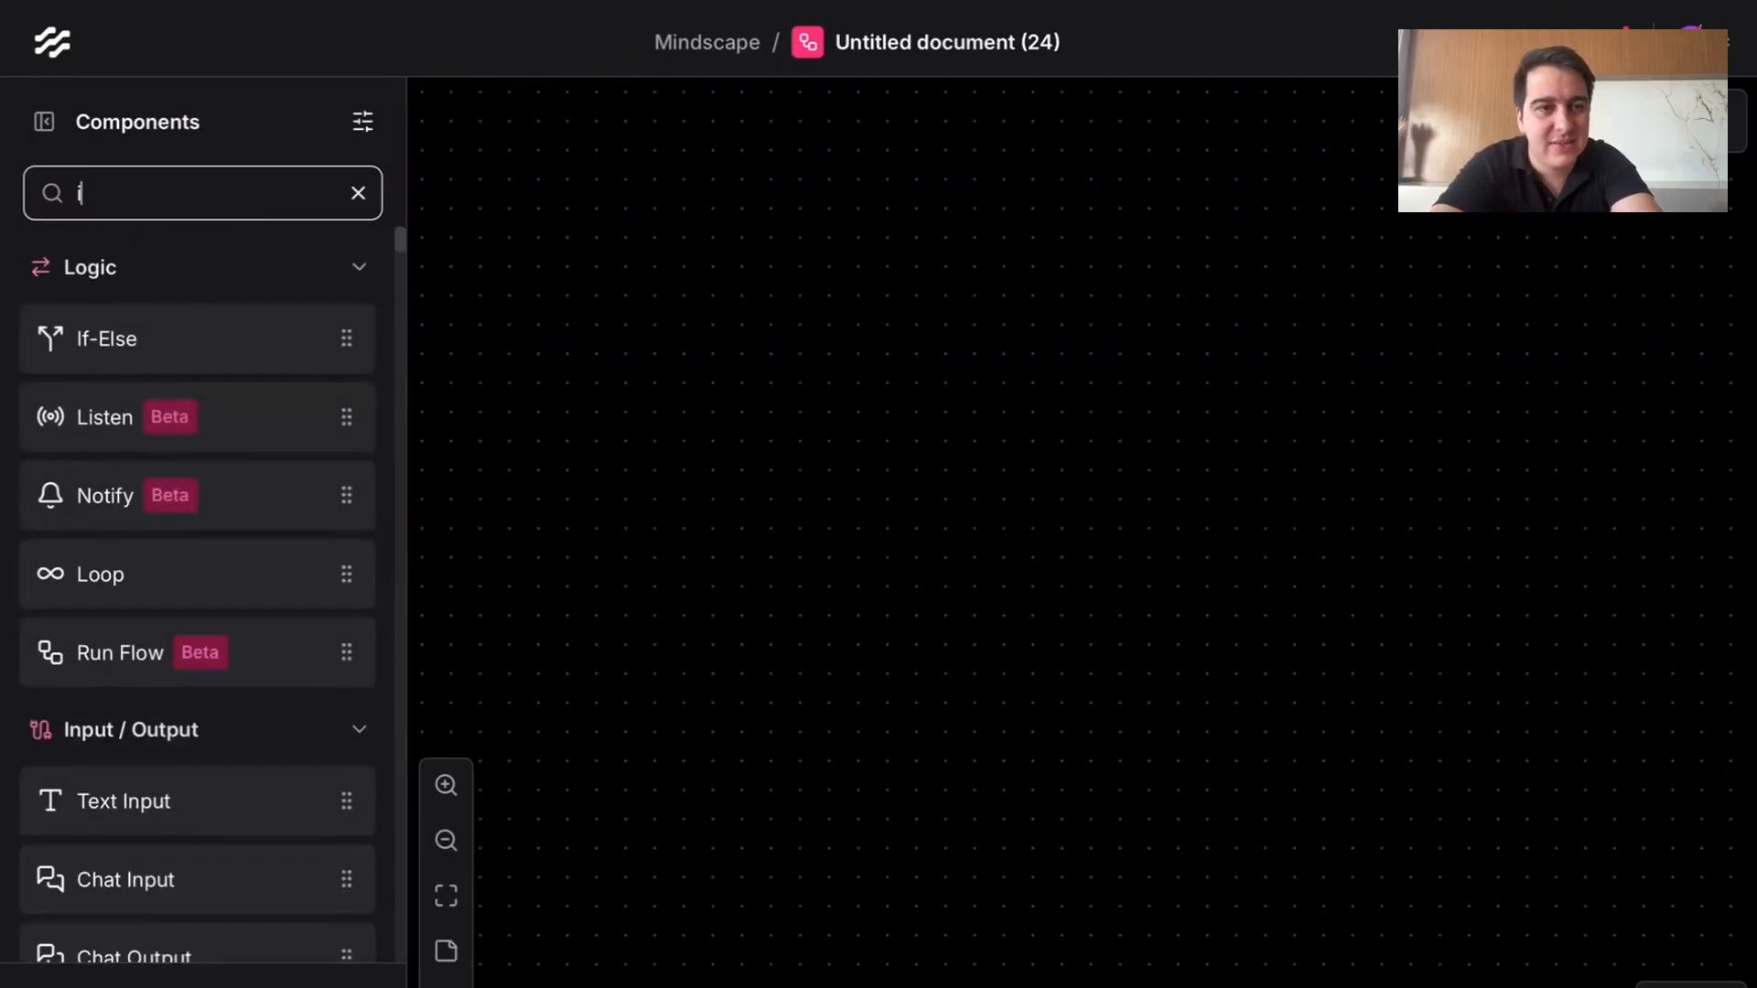
key(BackSpace)
text(local)
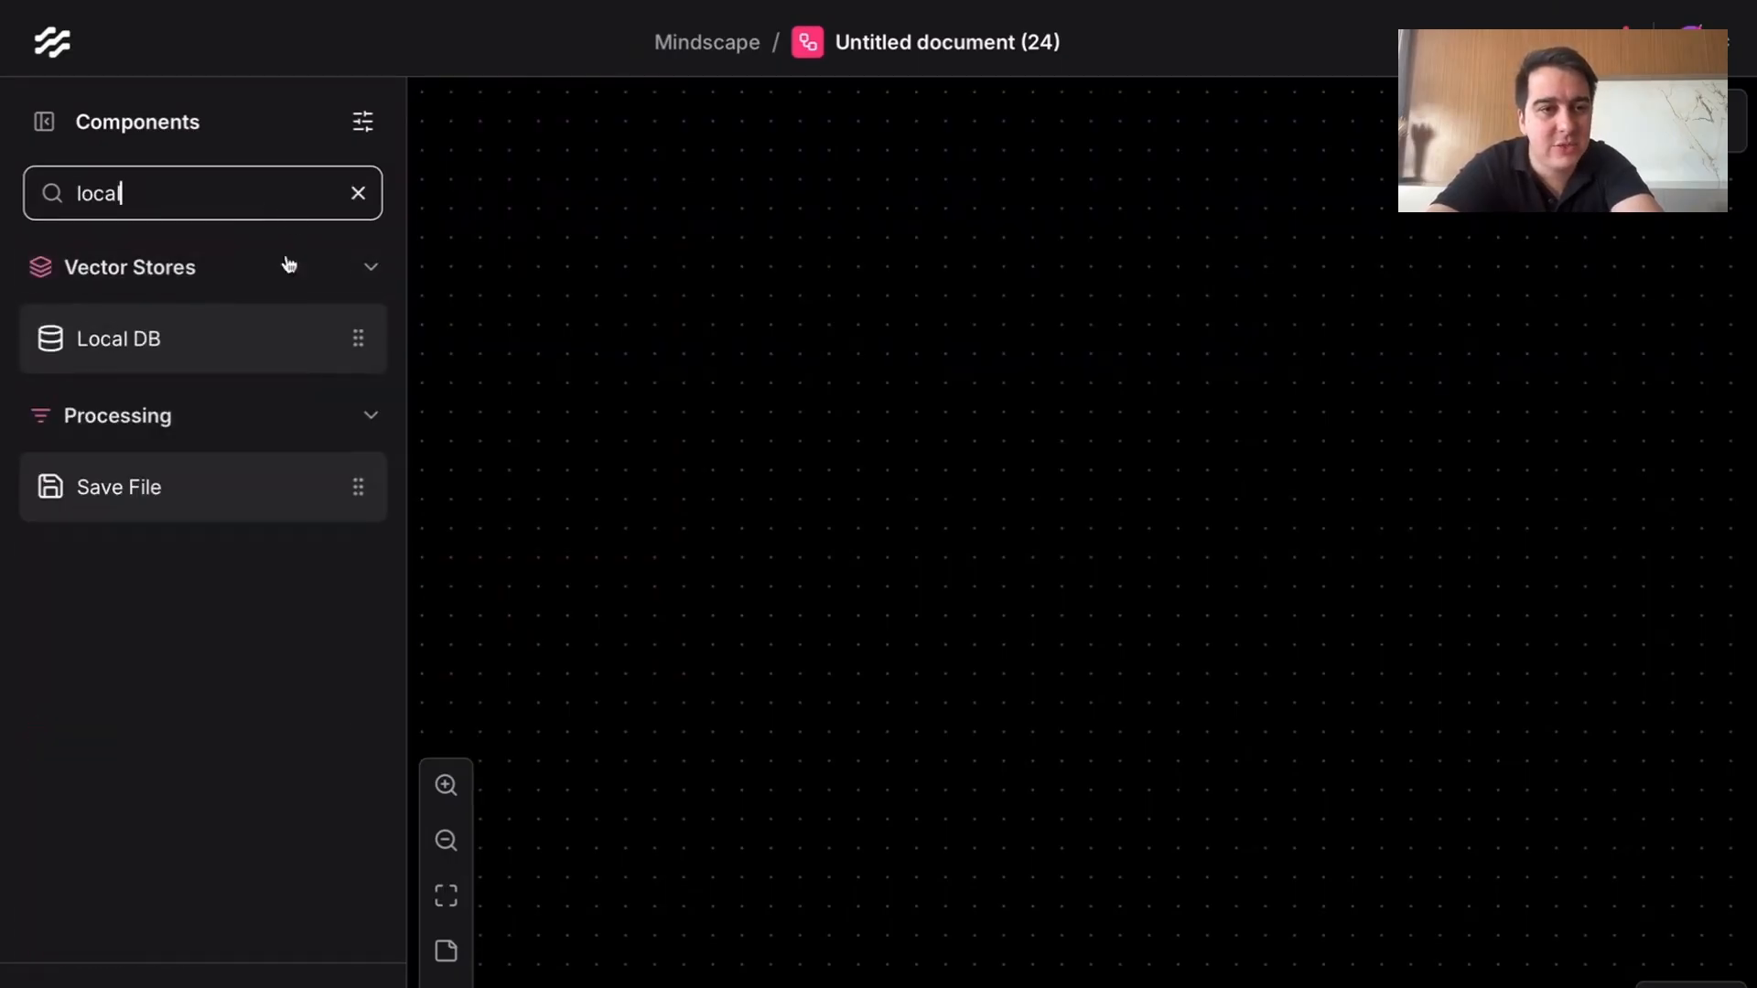
drag(173, 360, 944, 357)
scroll(836, 329, down, 2)
drag(840, 475, 934, 364)
click(892, 369)
drag(1186, 339, 1183, 369)
click(952, 483)
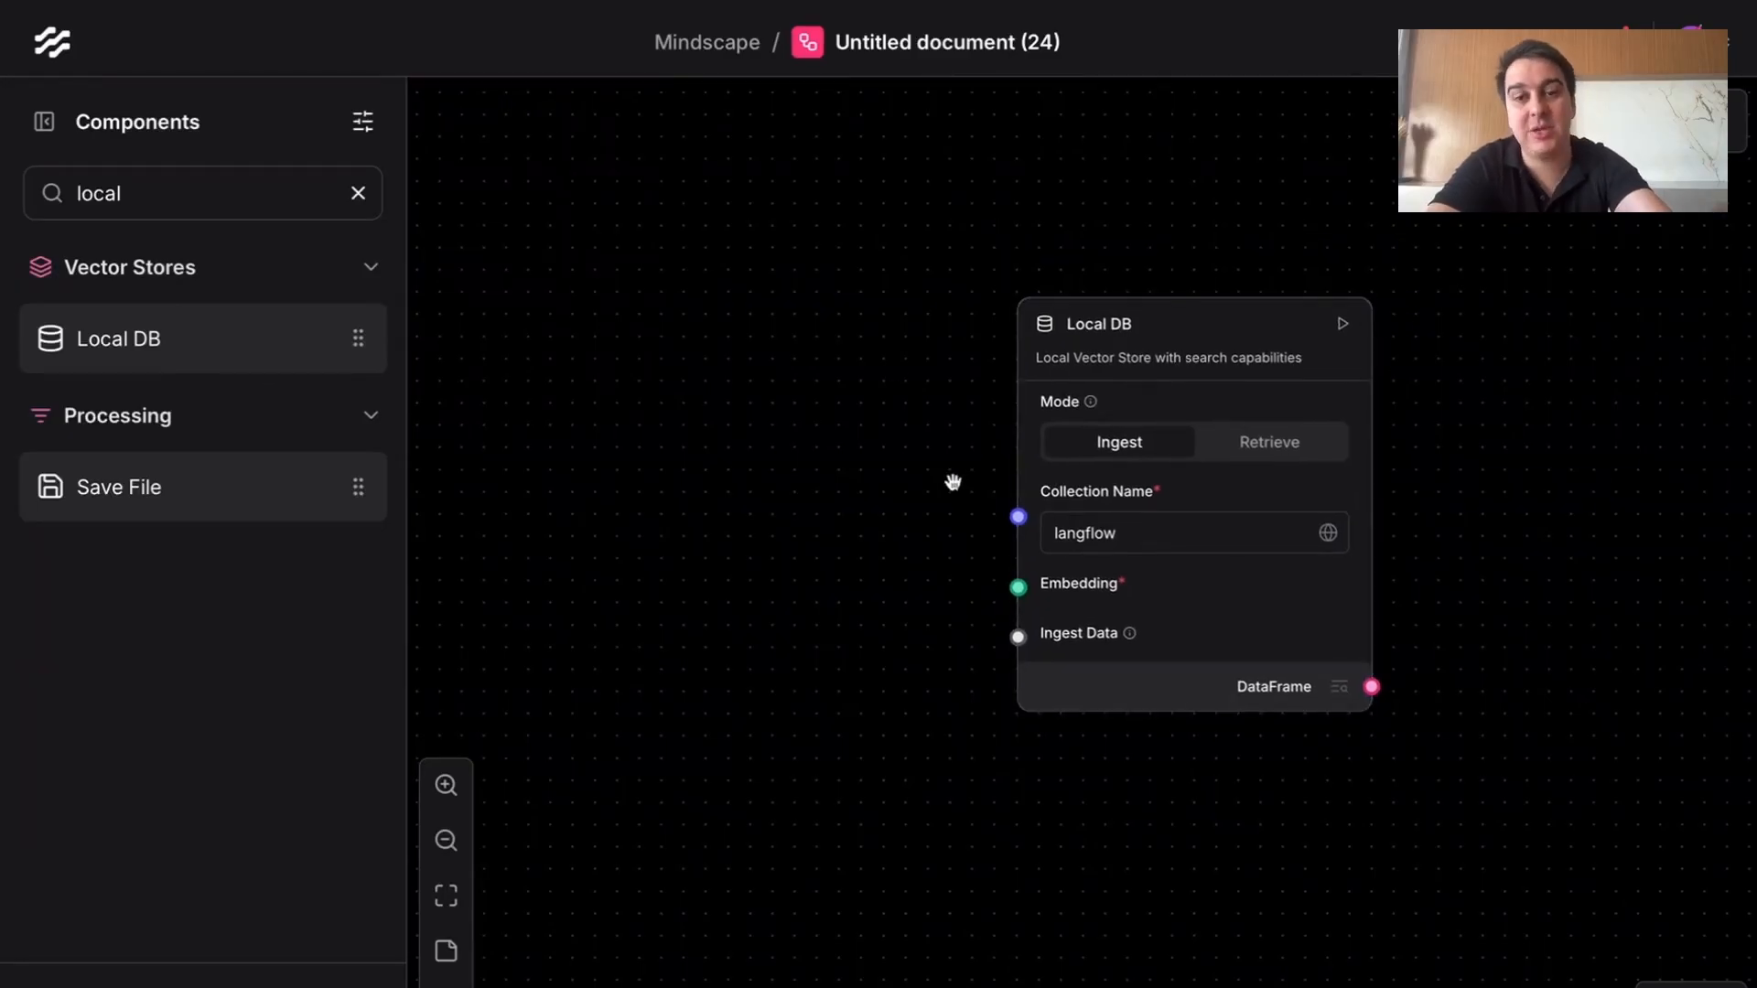
scroll(942, 486, down, 2)
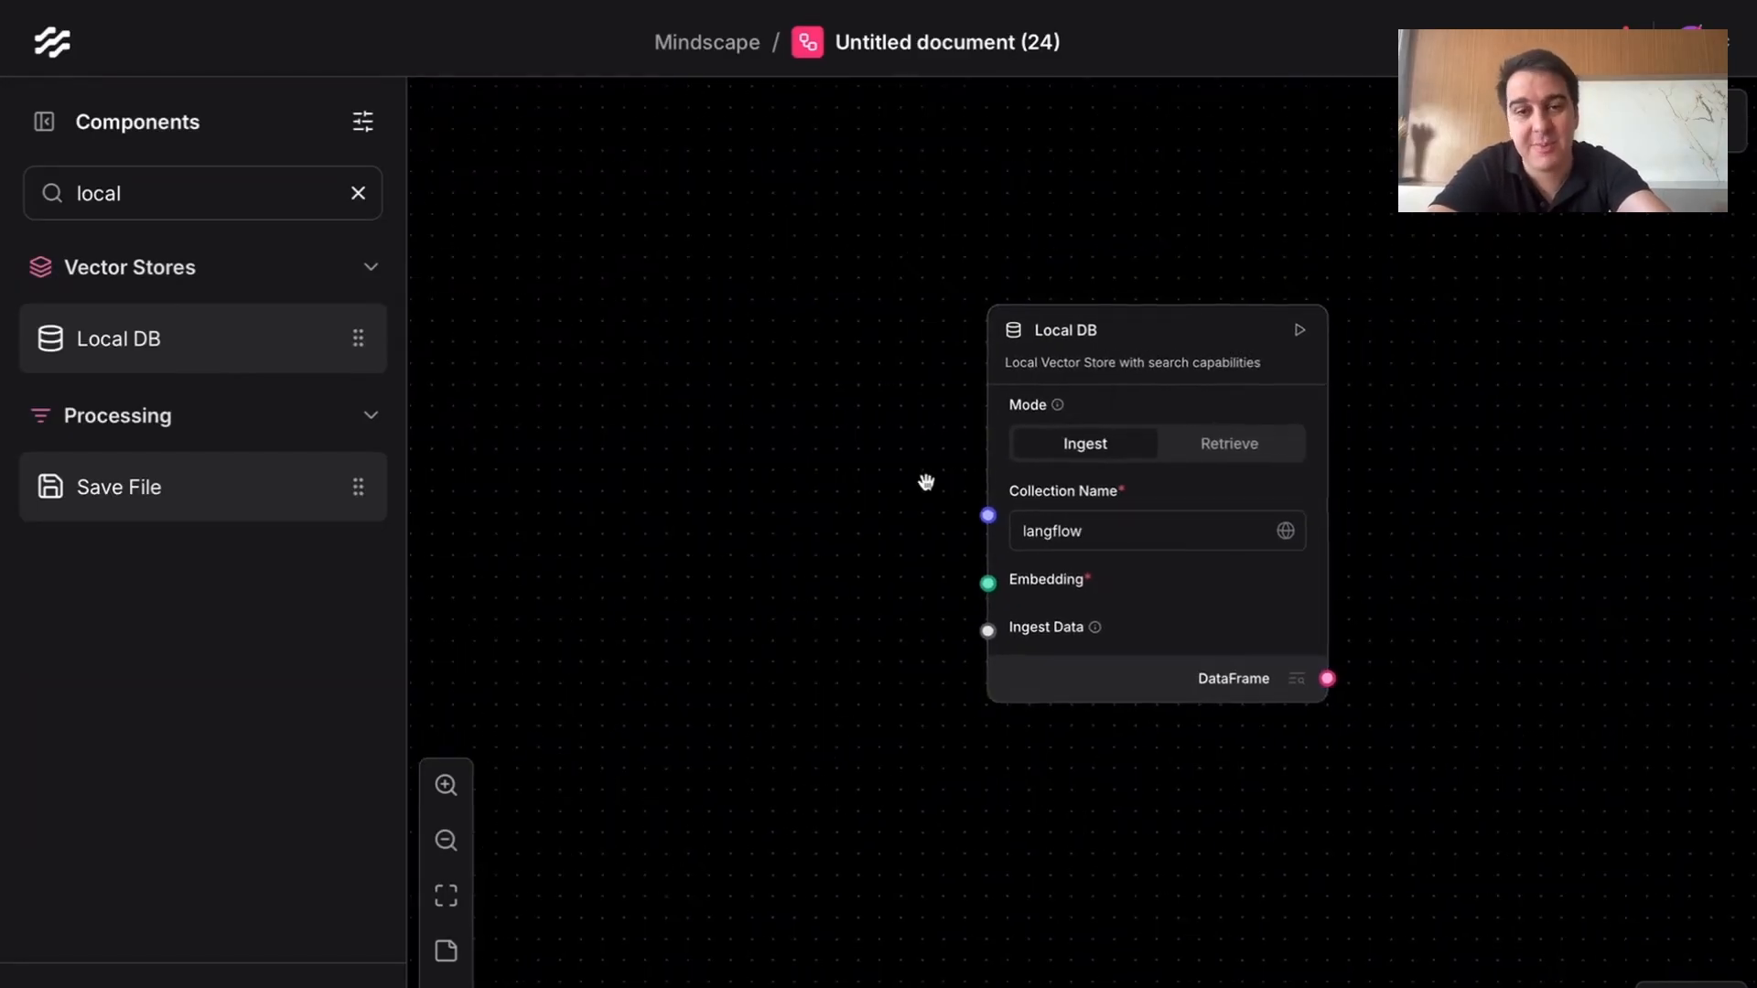
Step: Search the components for file and place a File component beside the Local DB component
click(235, 200)
double_click(238, 203)
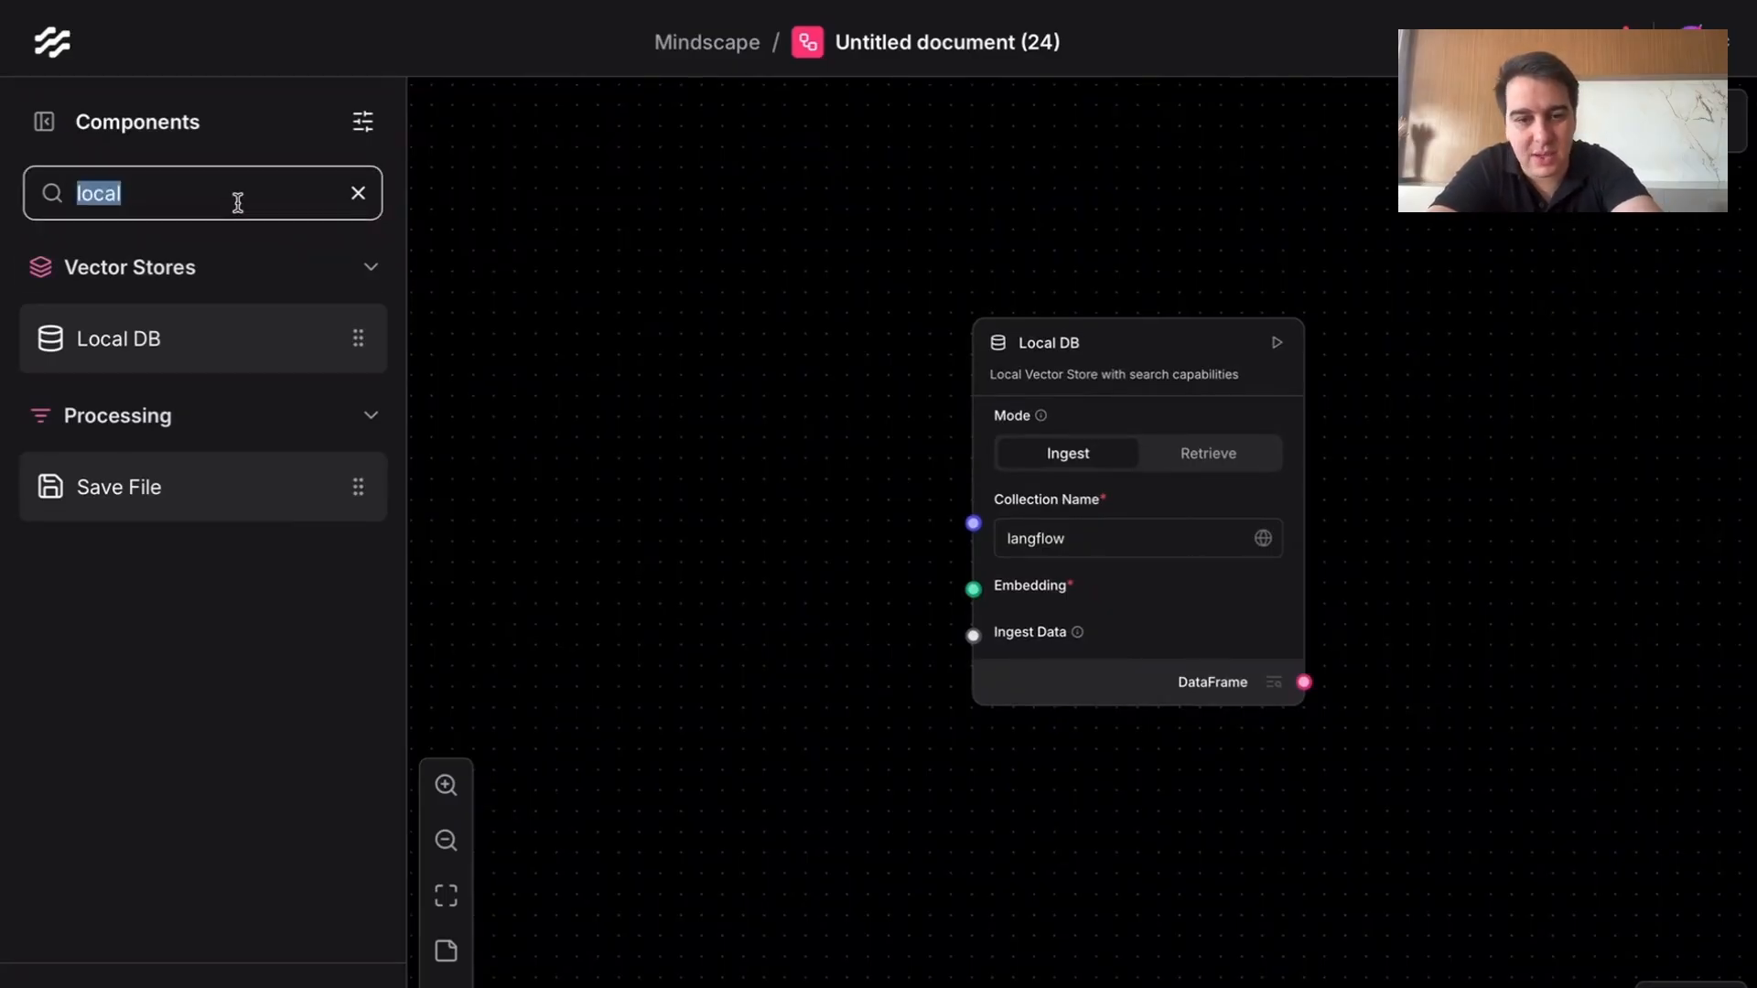
text(file)
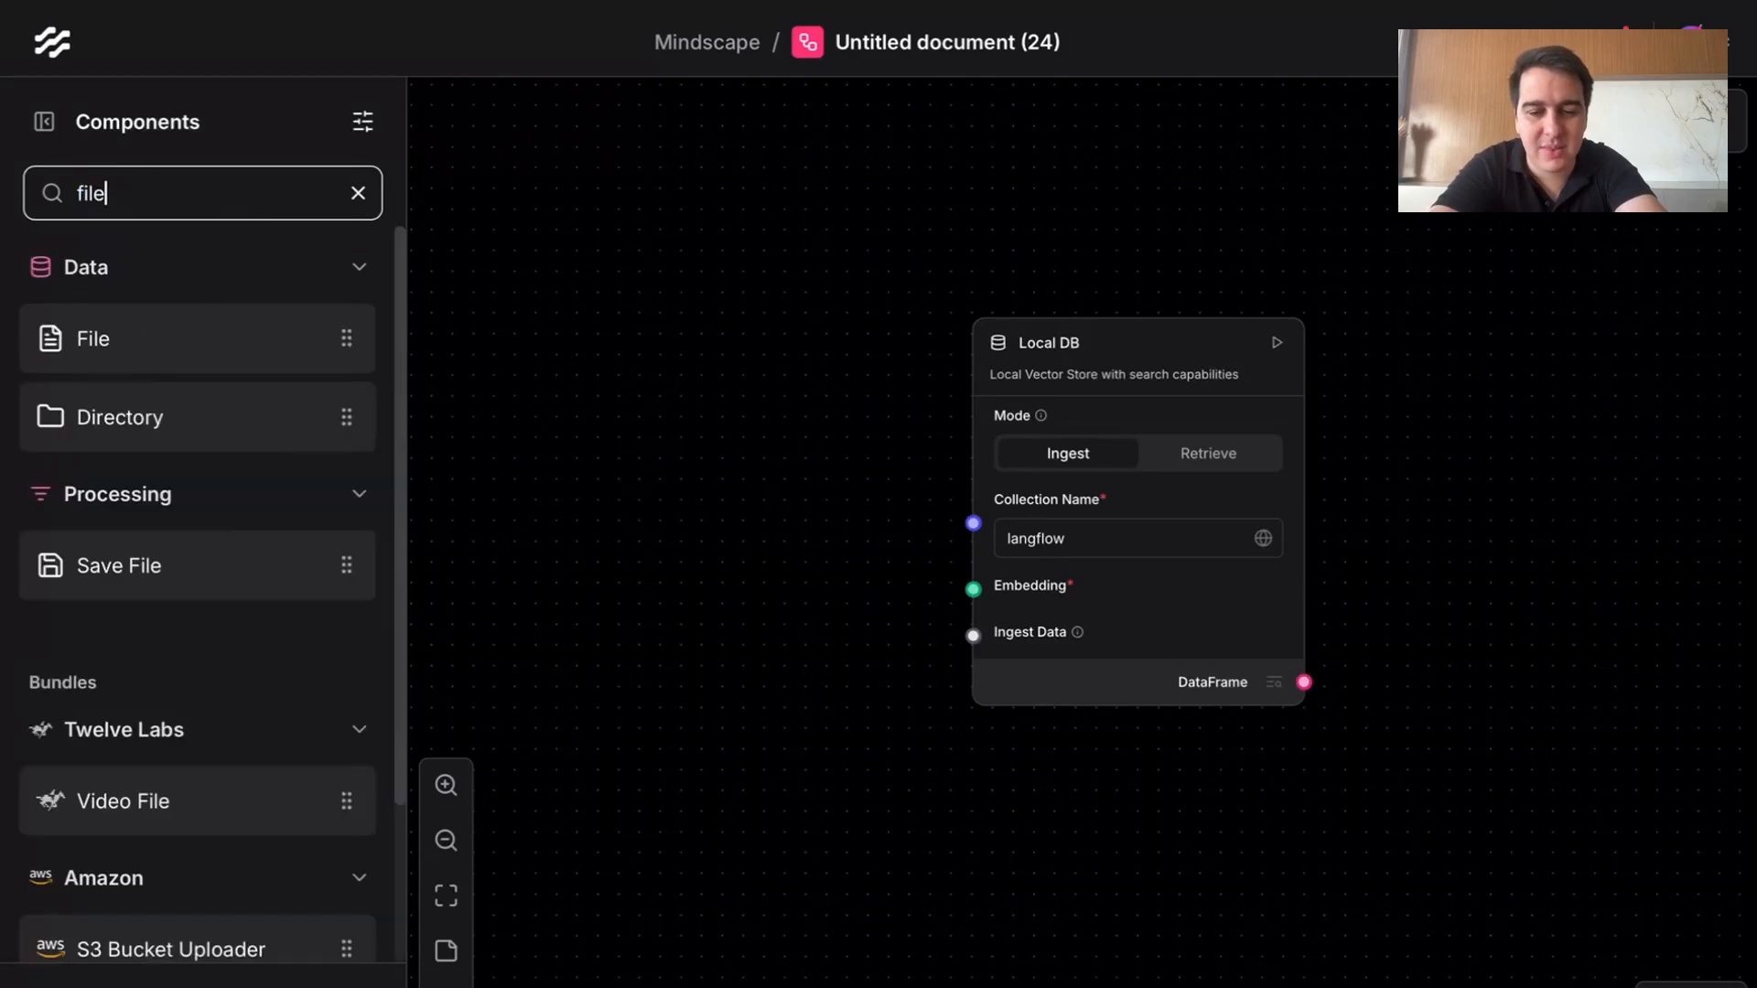
drag(229, 339, 563, 369)
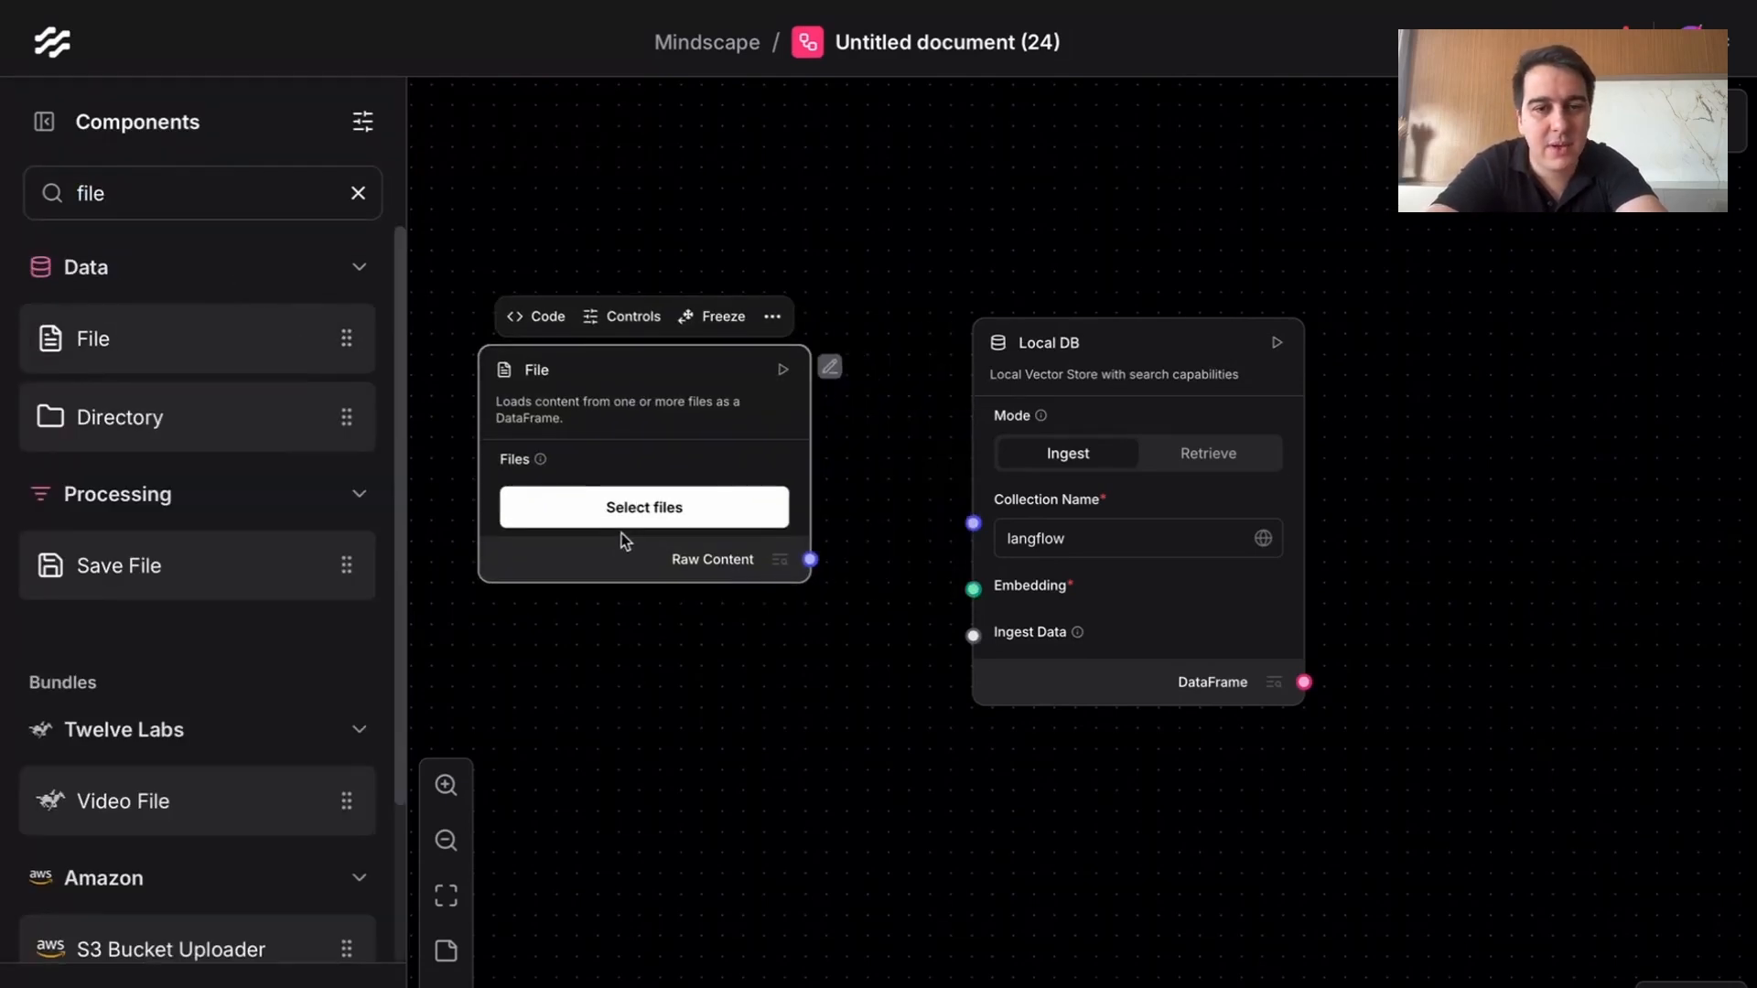
Step: Load Mindscape Final Split.csv into the File component and connect its structured content to Local DB's Ingest Data
click(644, 518)
scroll(863, 710, down, 5)
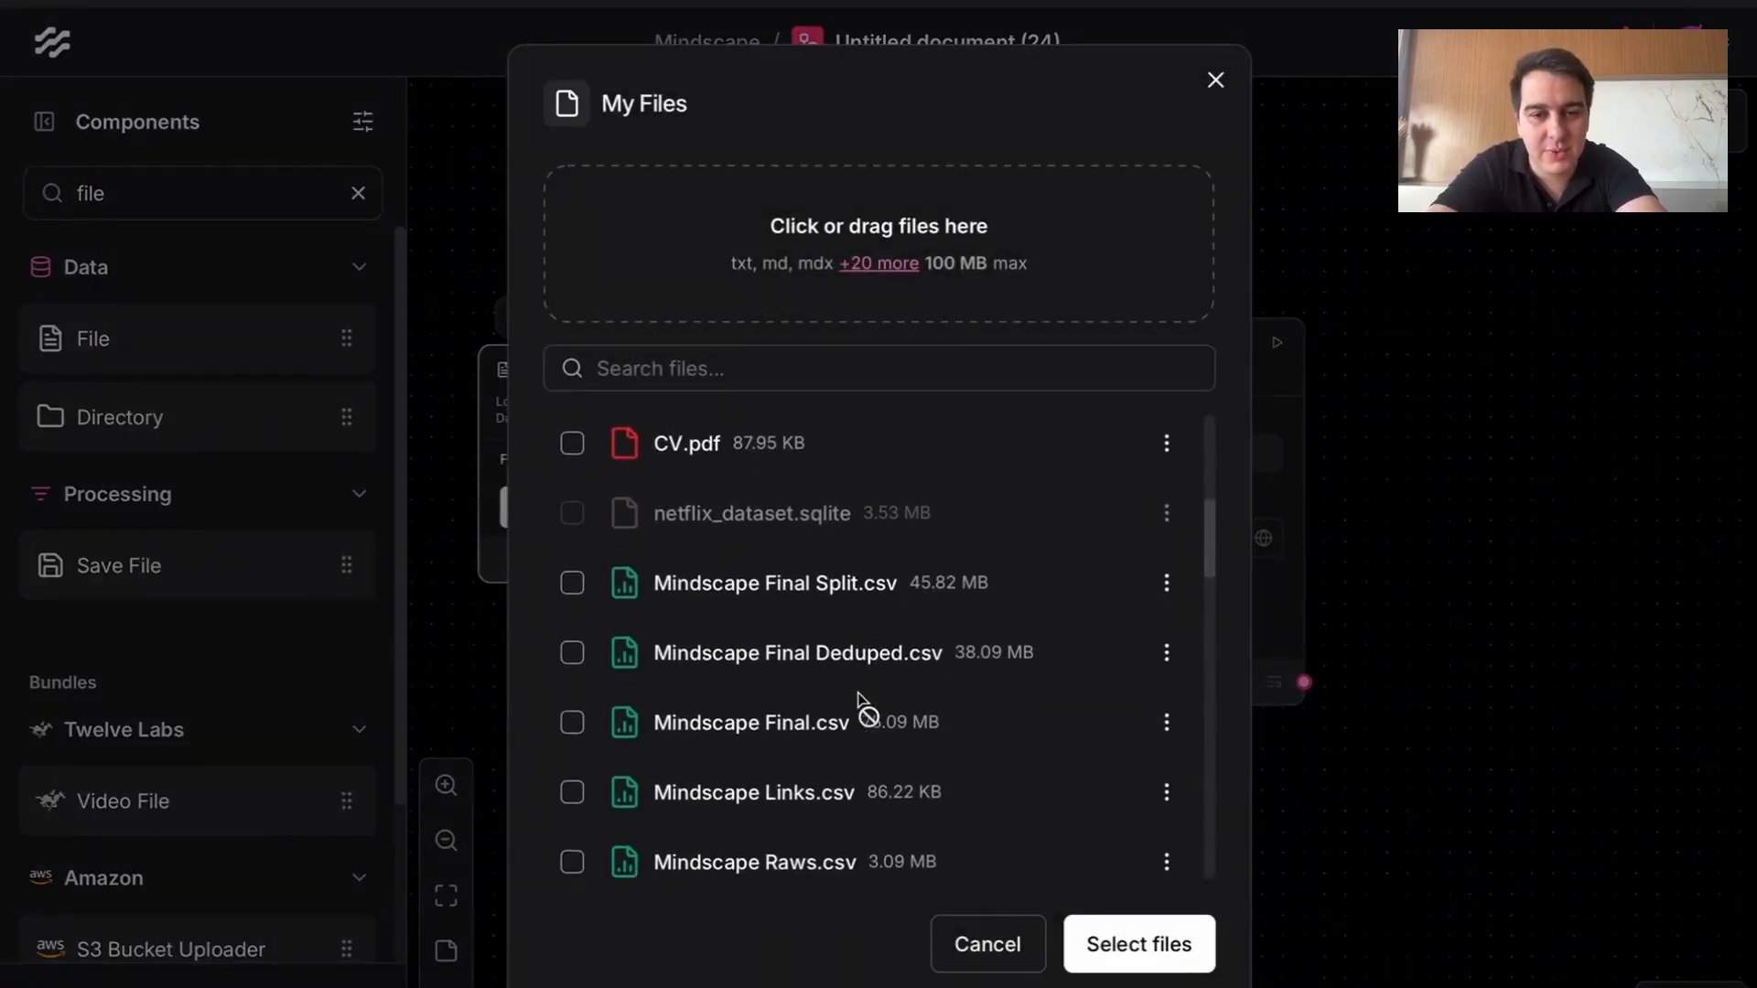
click(725, 599)
click(1153, 962)
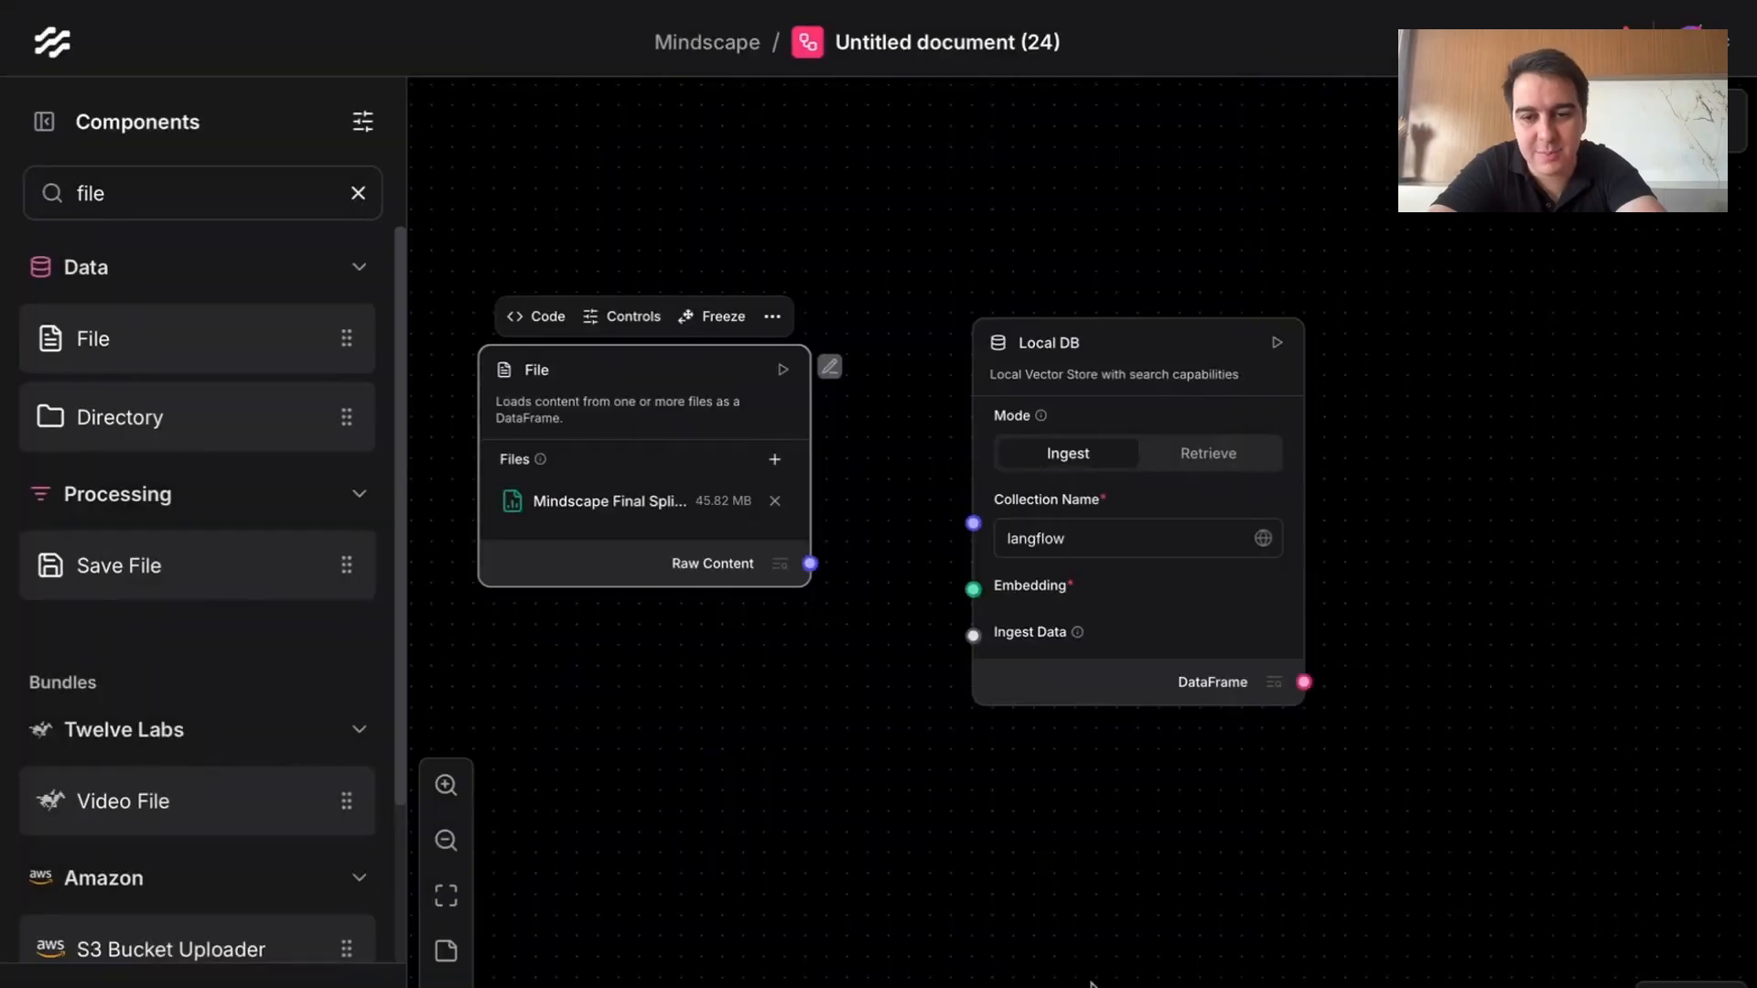
drag(810, 563, 974, 636)
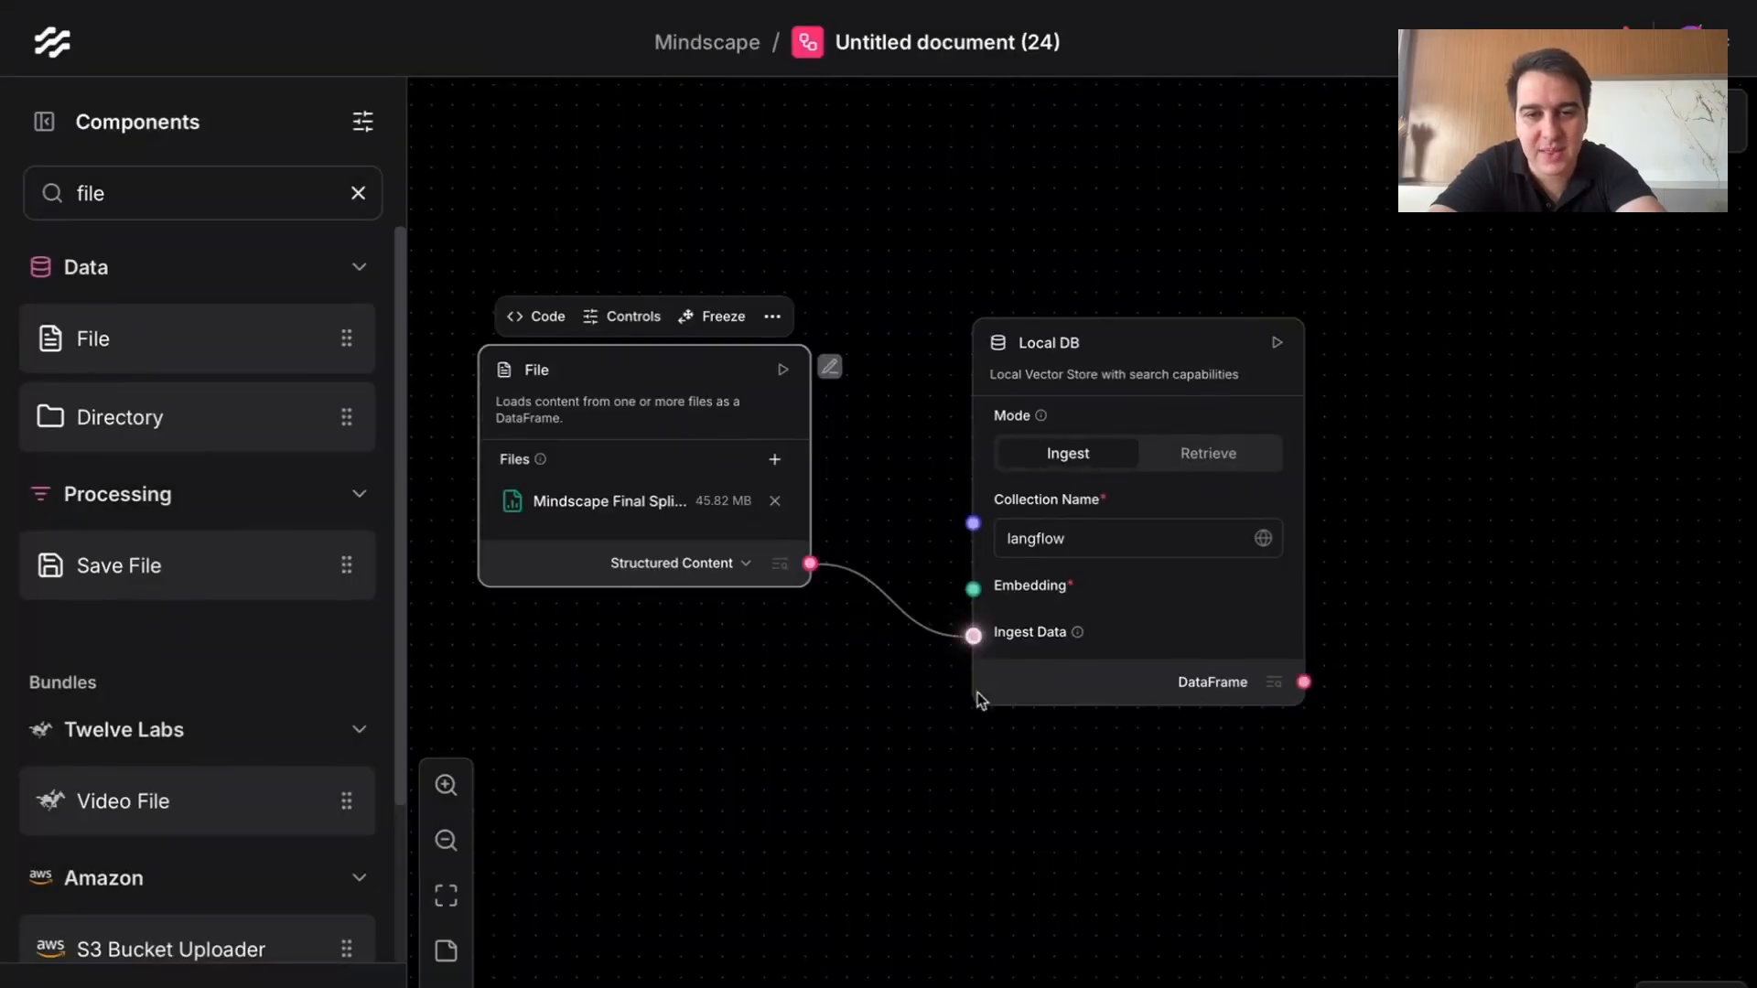
Step: Add an Embedding Model component compatible with Local DB's Embedding input below the File component, and connect the two
drag(981, 820, 904, 738)
scroll(905, 737, down, 2)
click(898, 556)
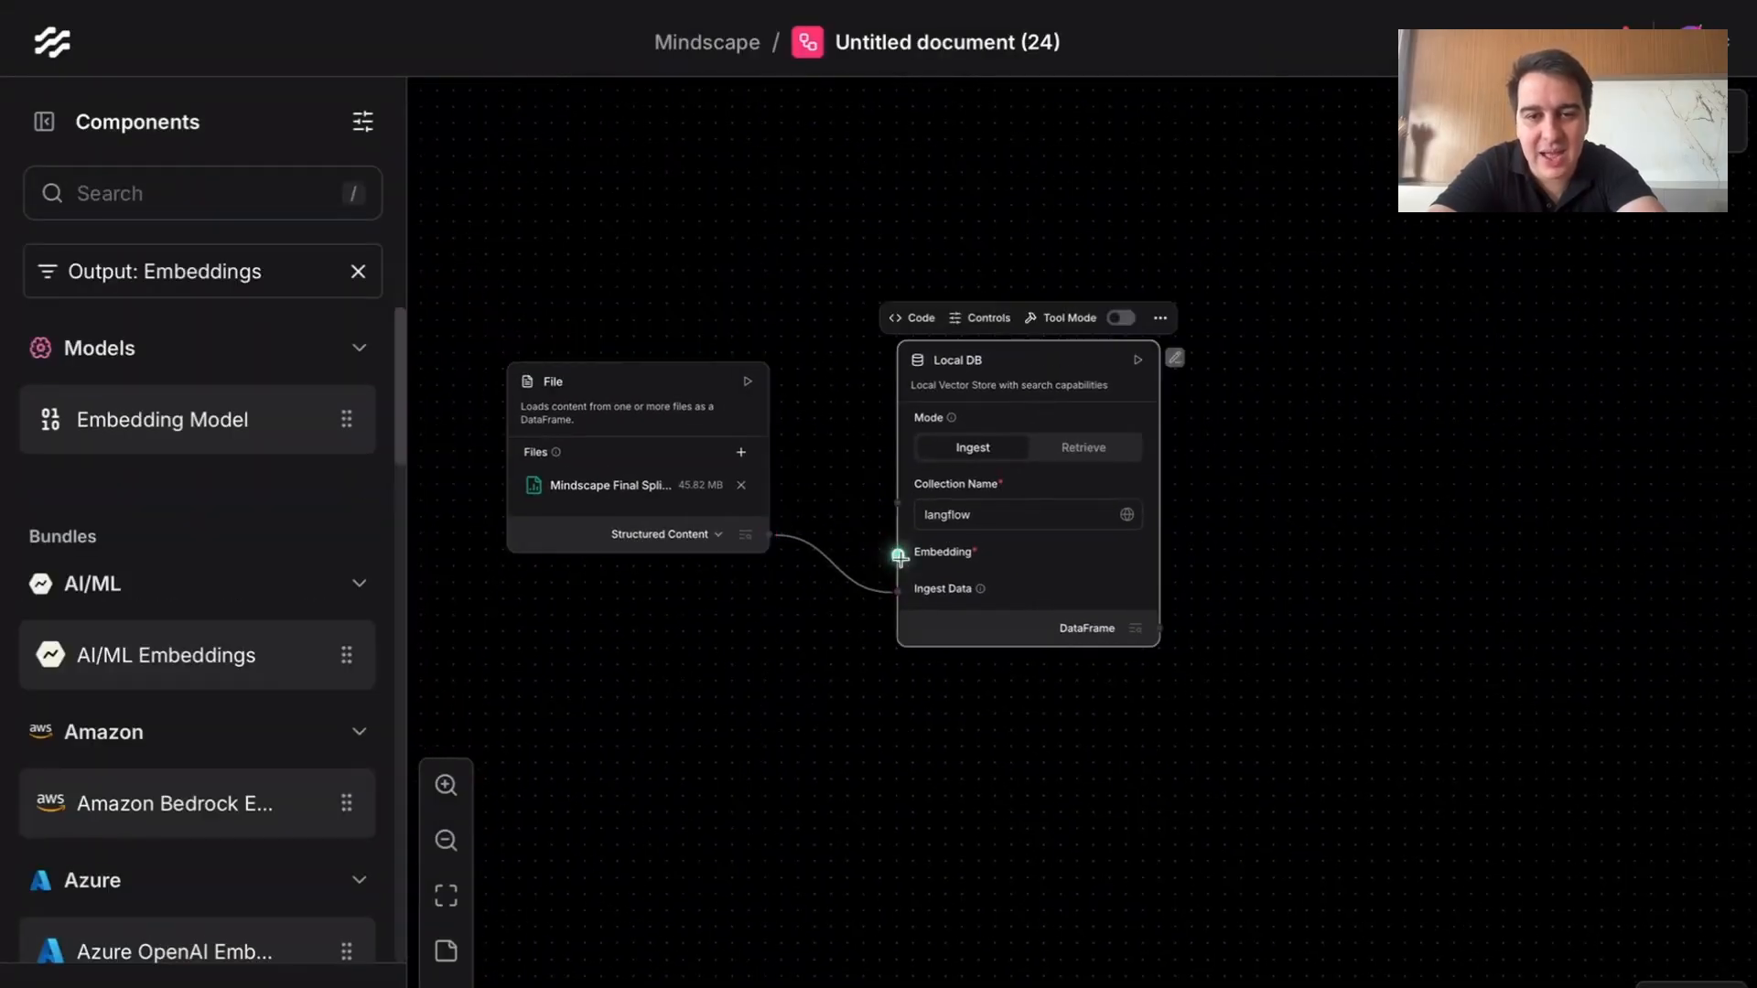
mouse_move(274, 430)
drag(474, 625, 476, 626)
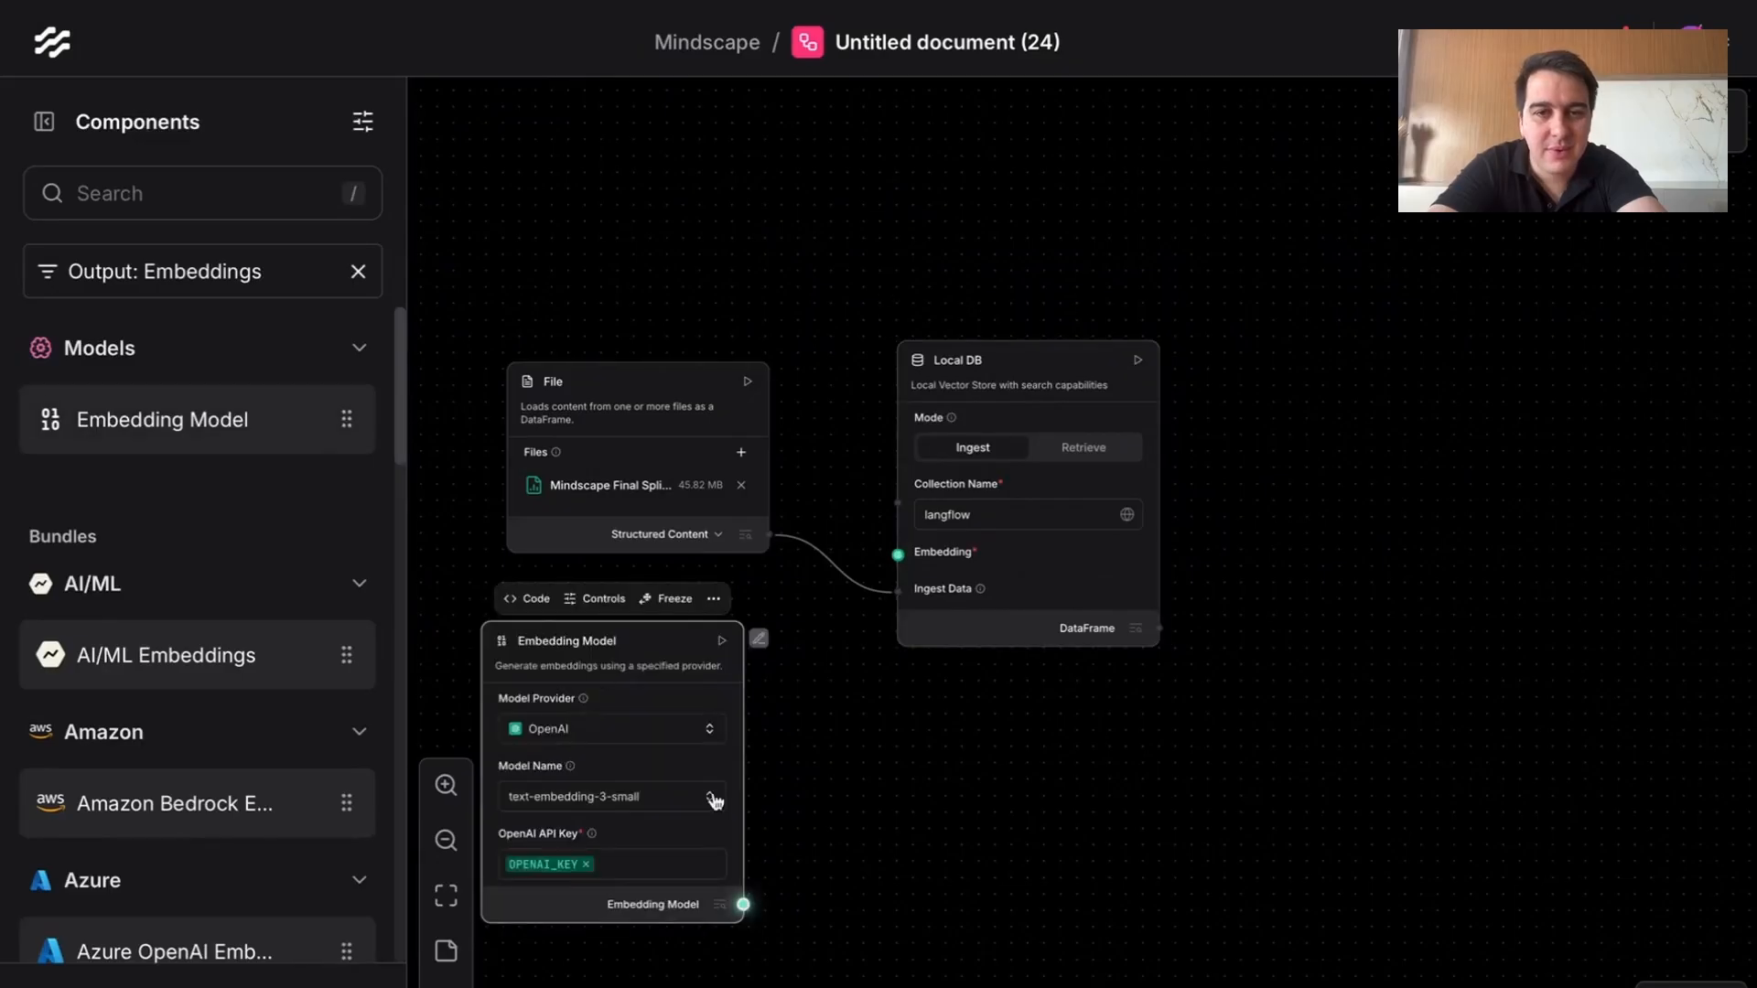
drag(743, 904, 900, 557)
scroll(941, 765, down, 2)
Step: Set the Local DB component's collection name to mindscape_whatever
click(986, 365)
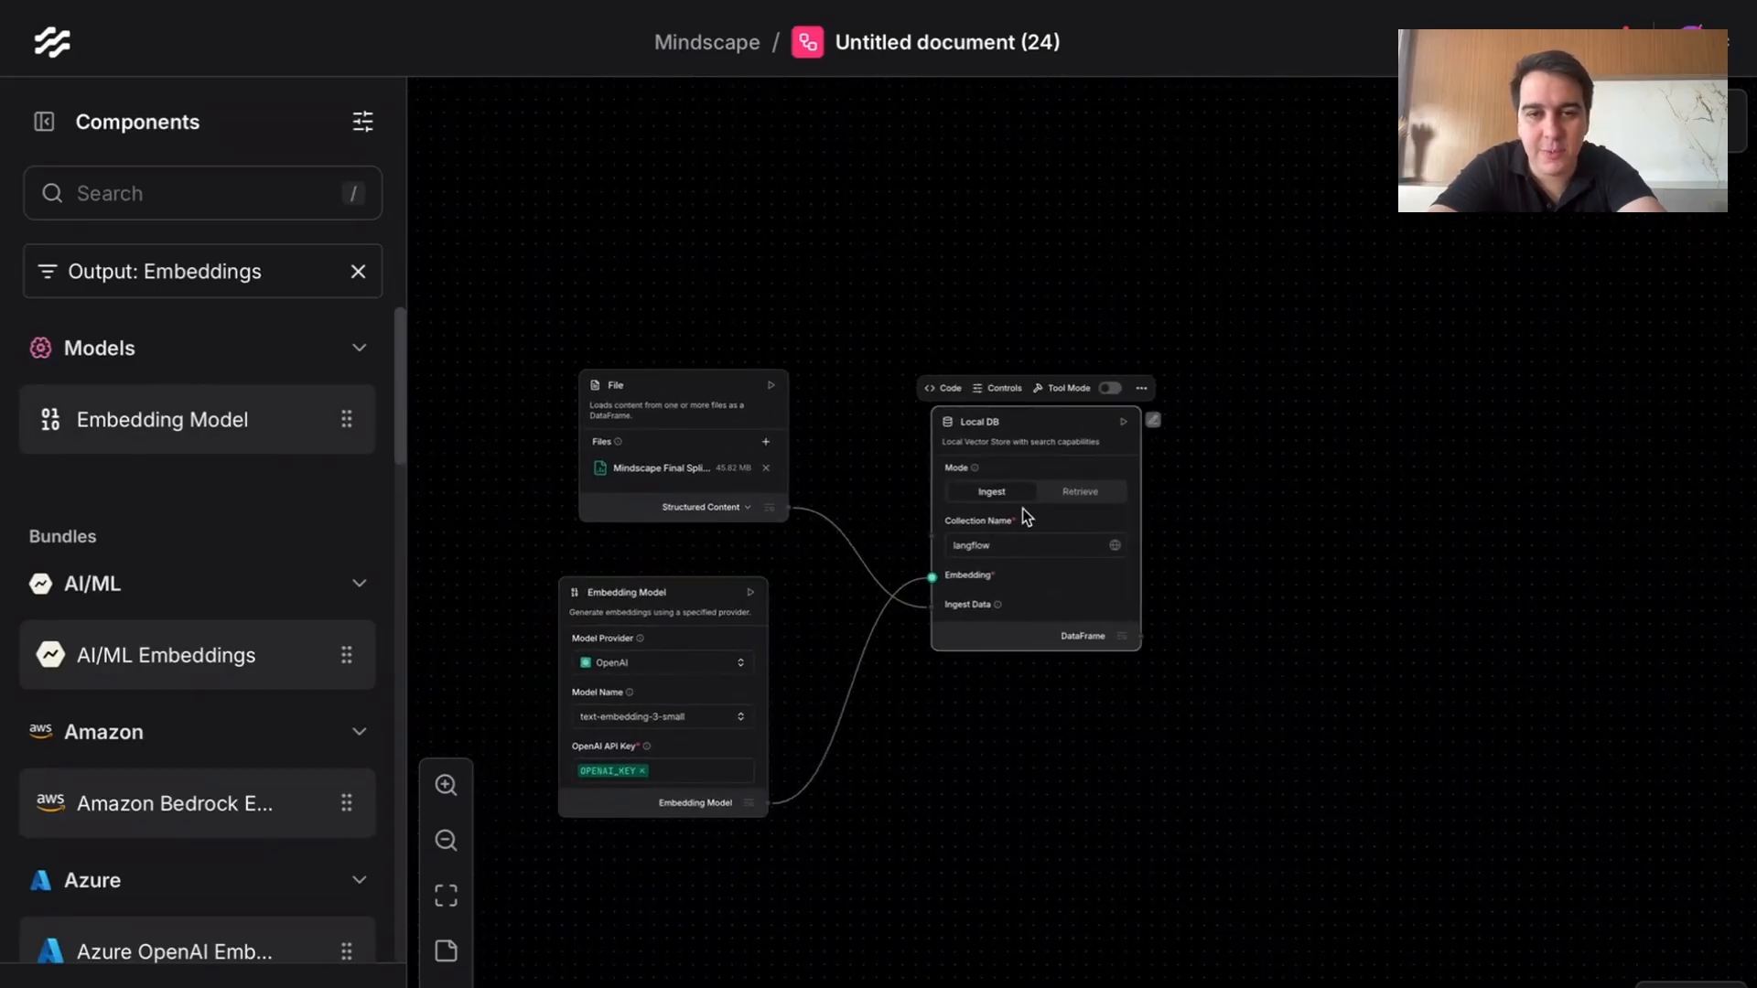
scroll(1023, 508, up, 2)
scroll(1046, 579, up, 2)
double_click(1039, 552)
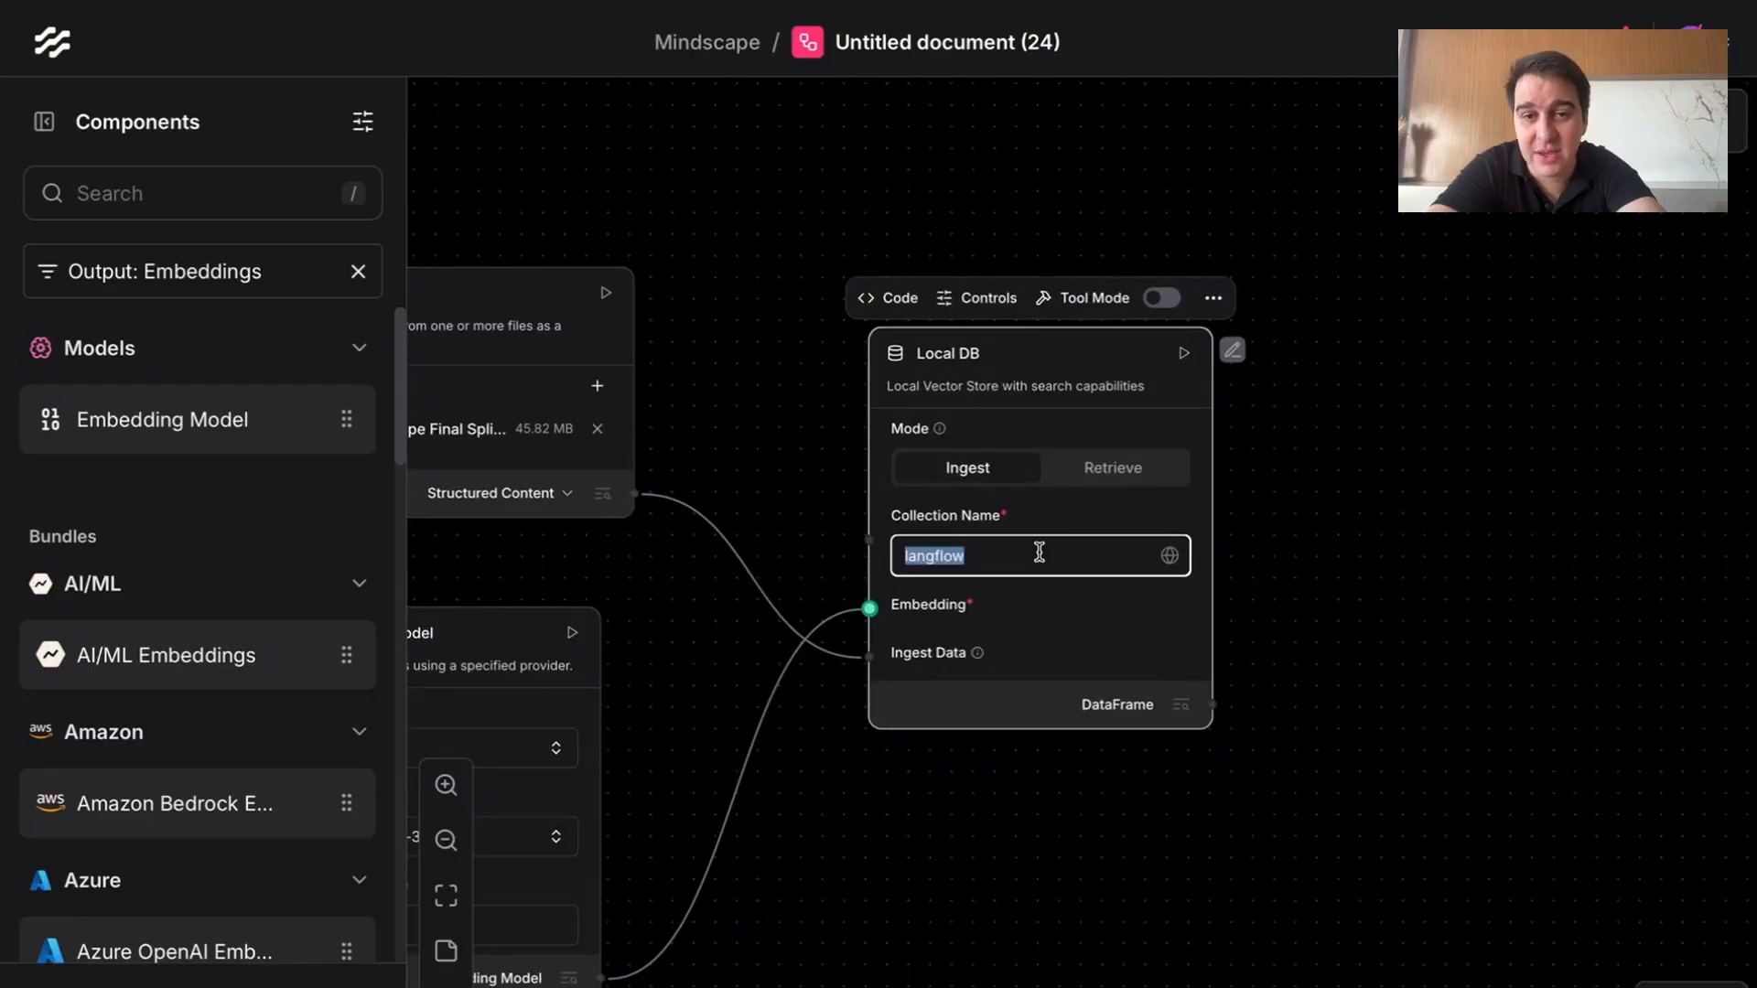
text(mindscape_whatever)
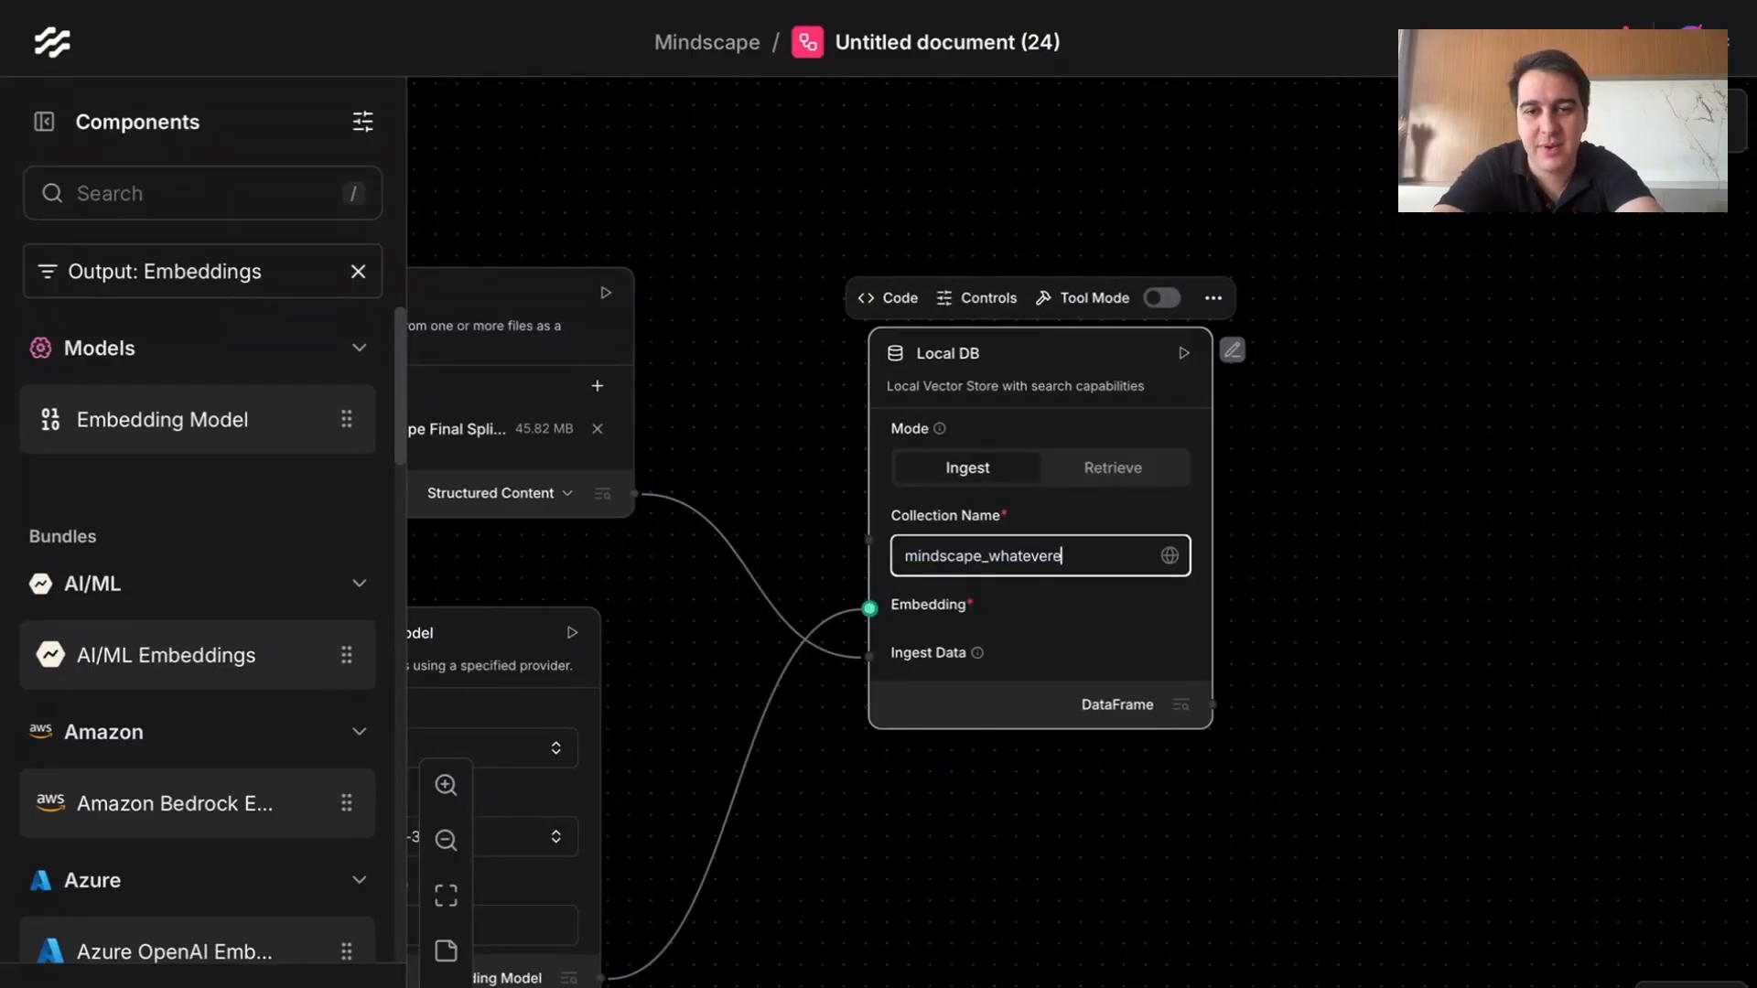
Step: Reposition the Local DB component farther from the File and Embedding Model components to space out the flow
drag(1455, 469, 1560, 430)
drag(1245, 313, 1270, 360)
drag(971, 364, 1151, 319)
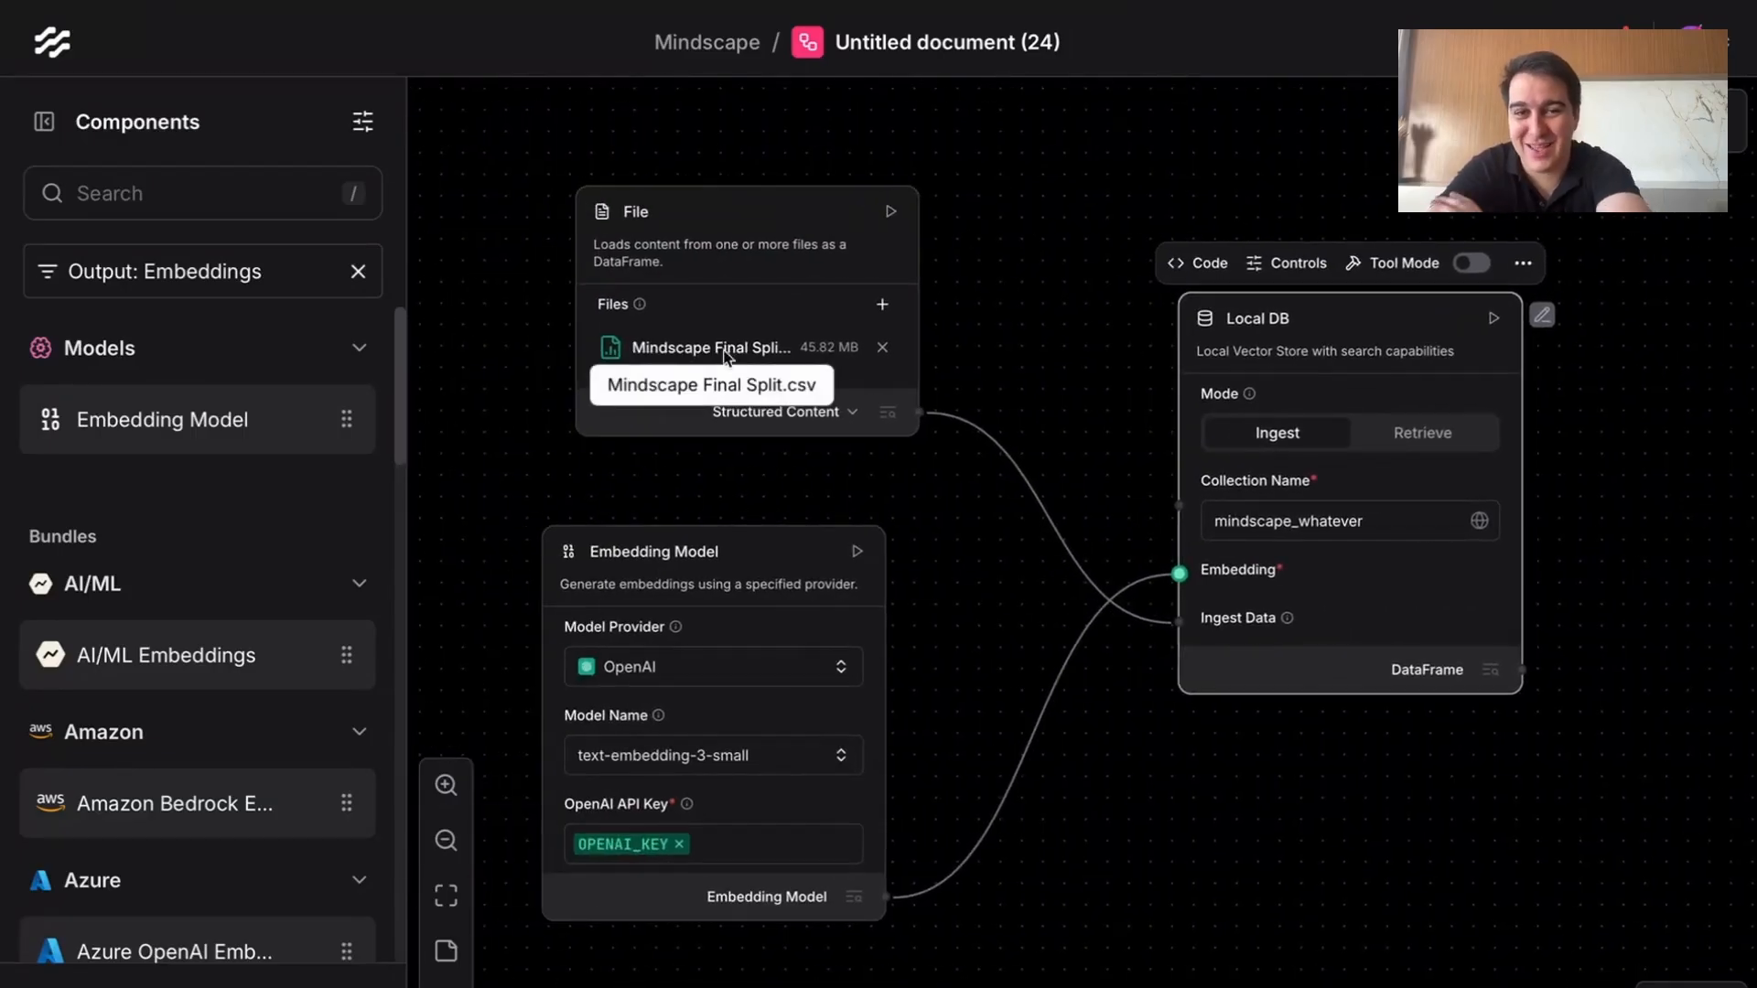
drag(1367, 343, 1318, 384)
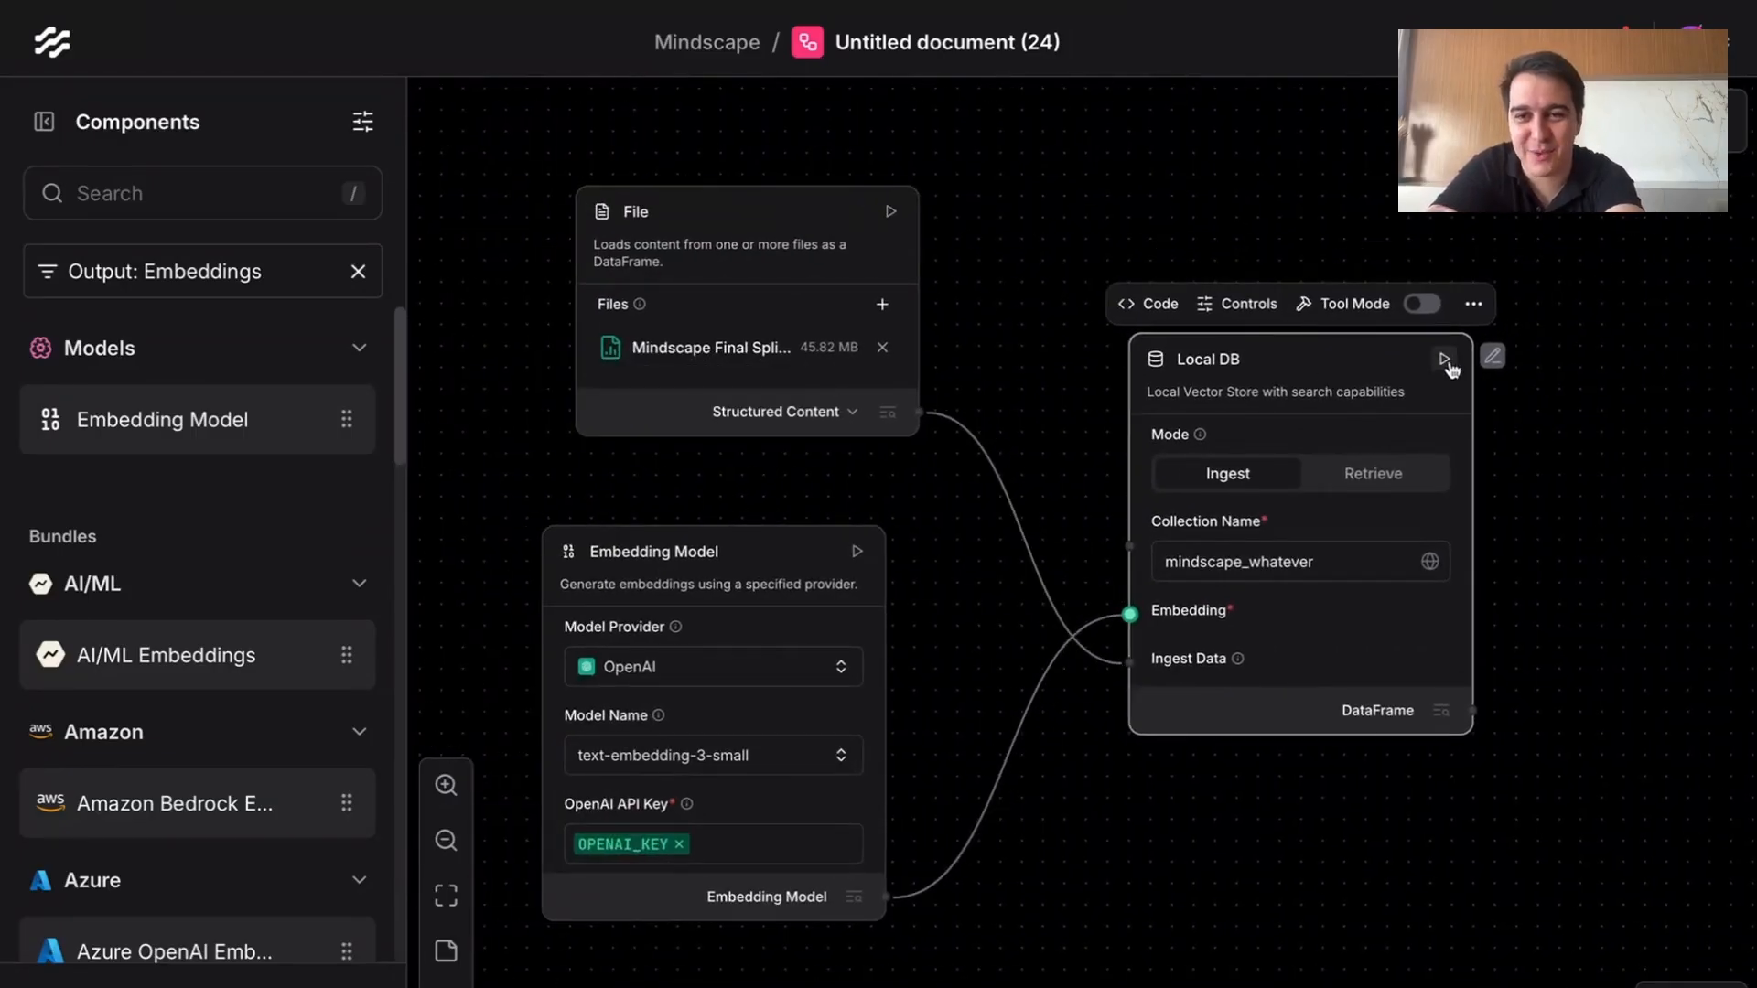
Step: Clear the Embeddings output filter so the full component list is available
drag(1601, 407, 1538, 323)
drag(1219, 304, 1220, 346)
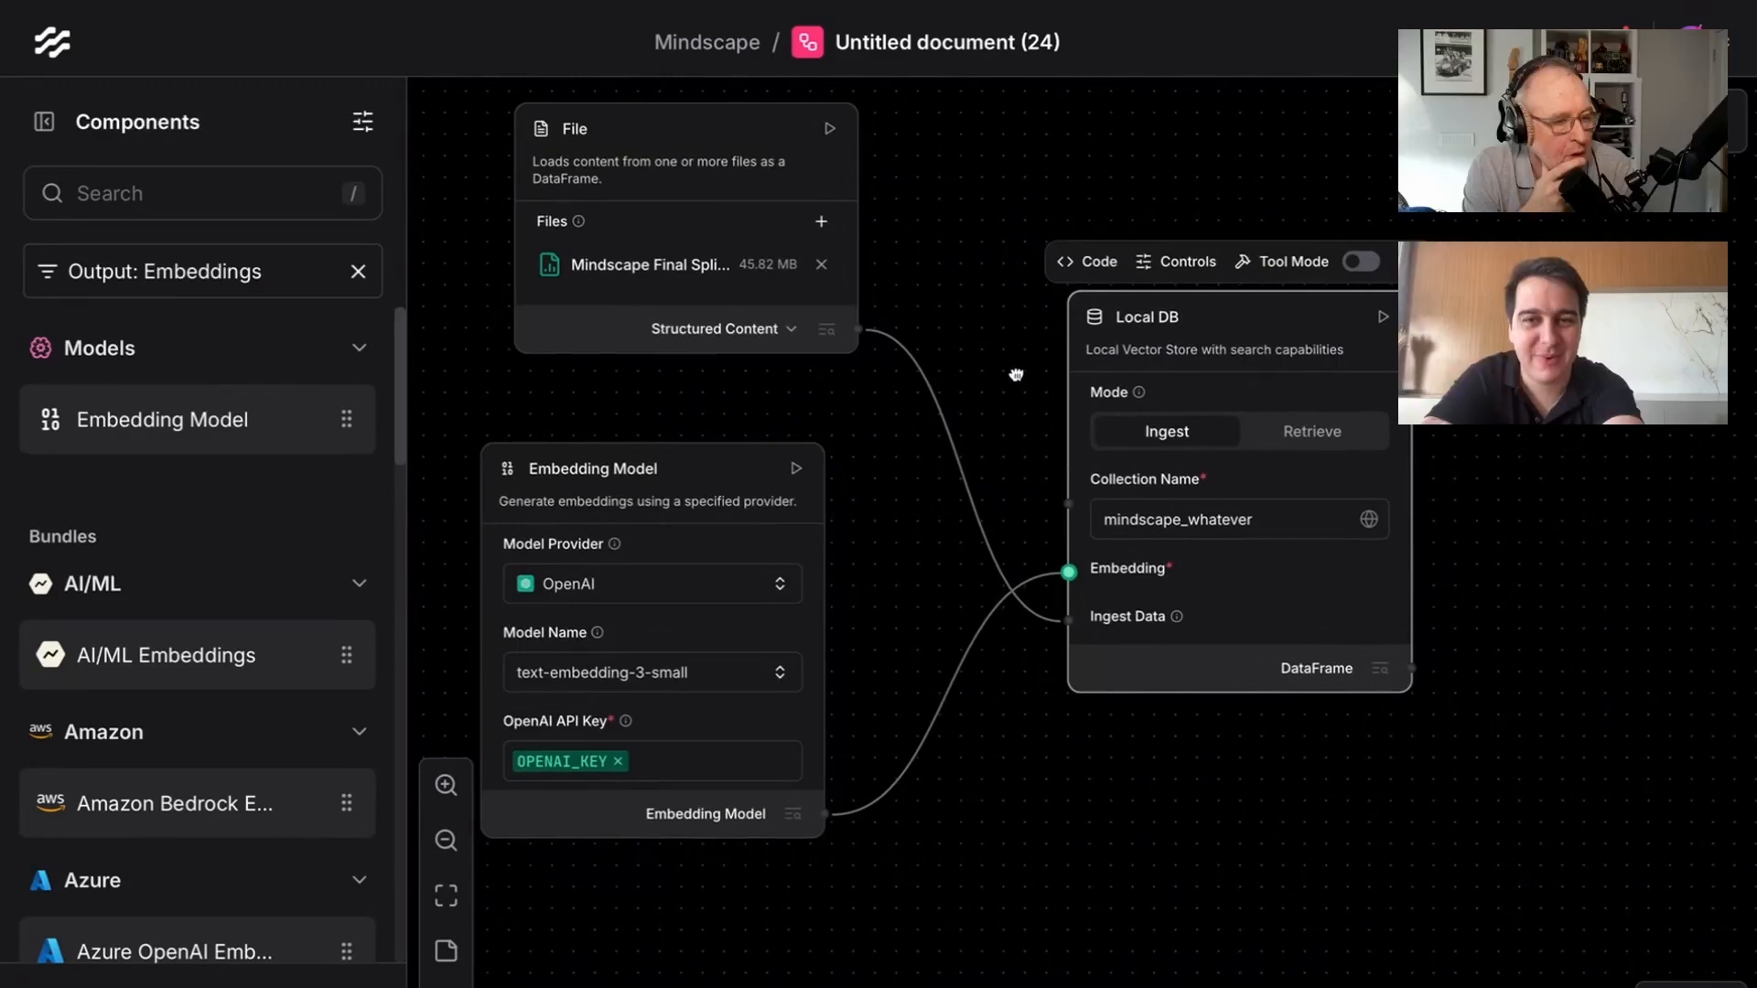
drag(1046, 512, 1027, 513)
drag(925, 561, 950, 580)
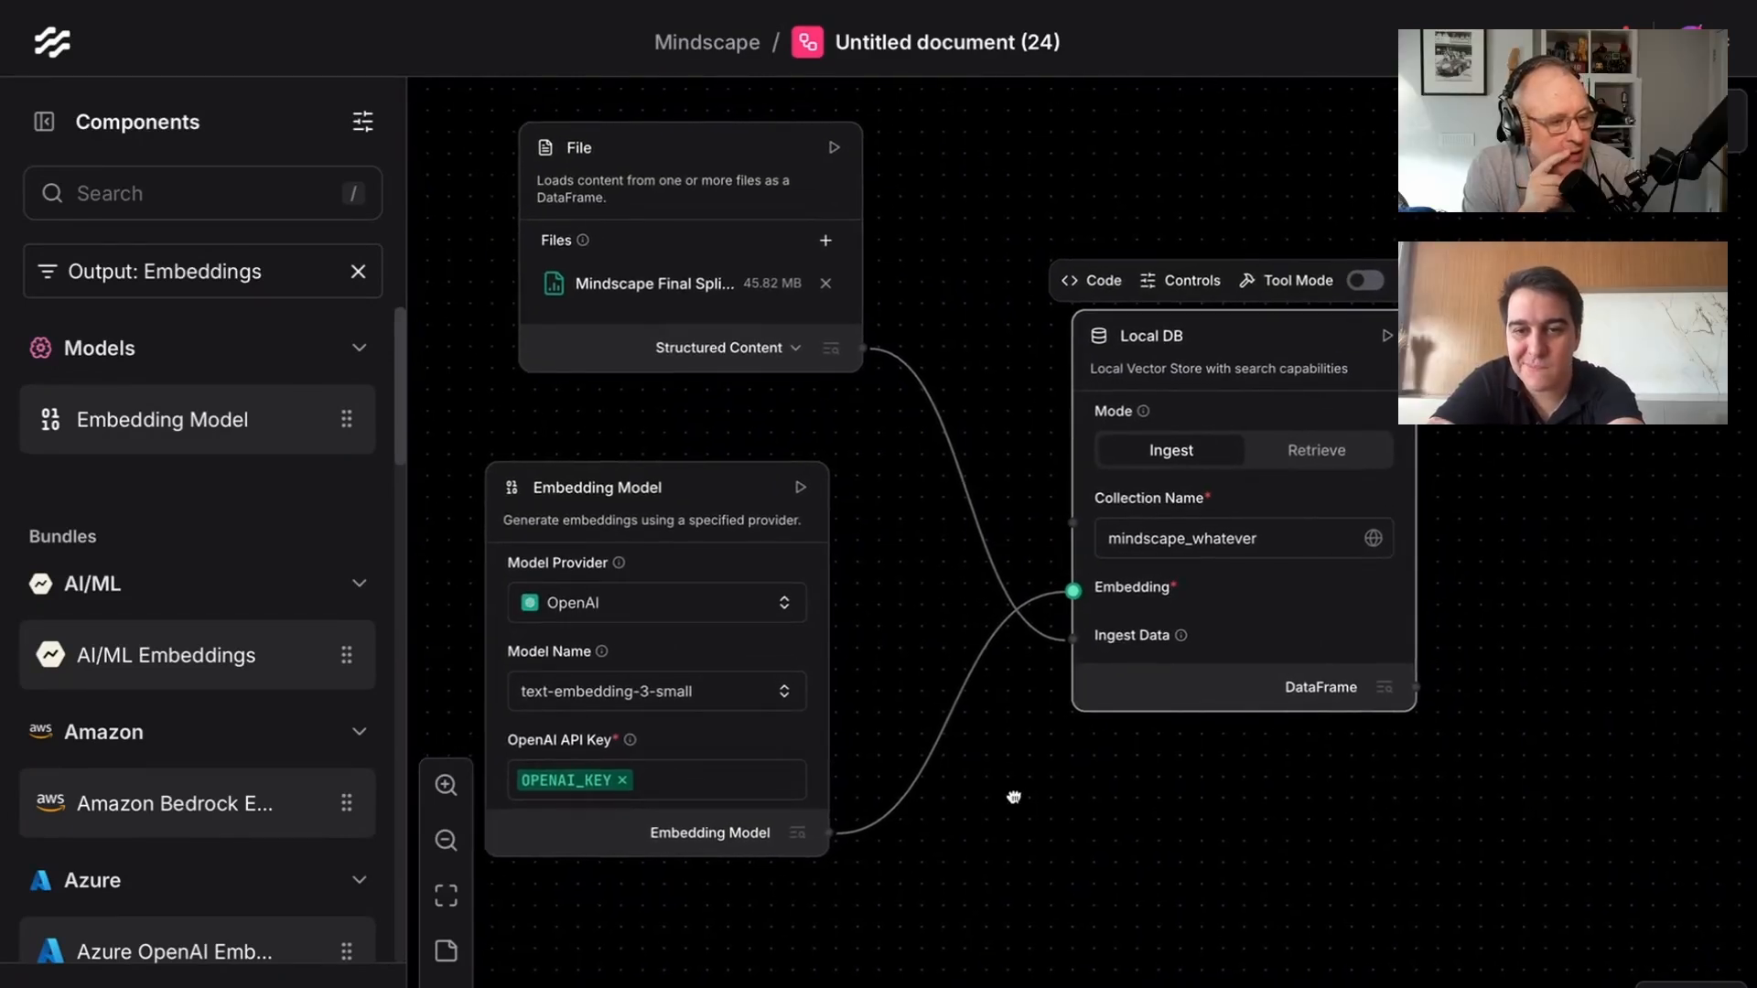
drag(1014, 797, 1043, 828)
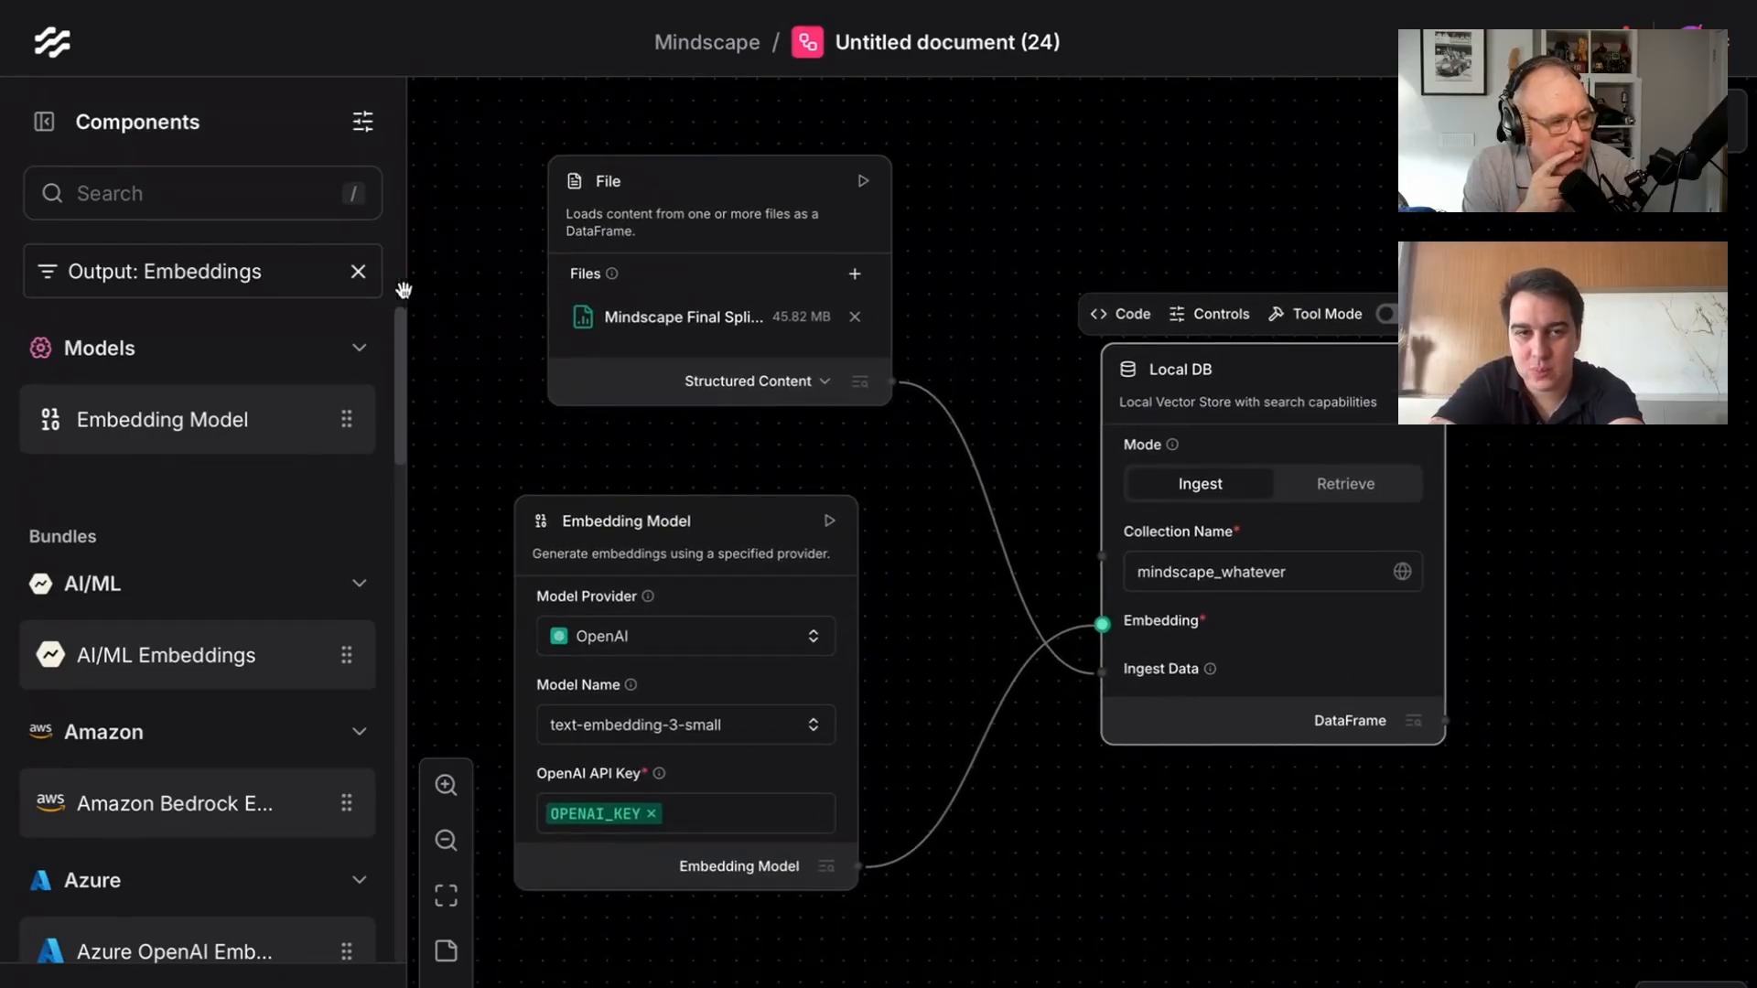
click(359, 275)
click(1014, 293)
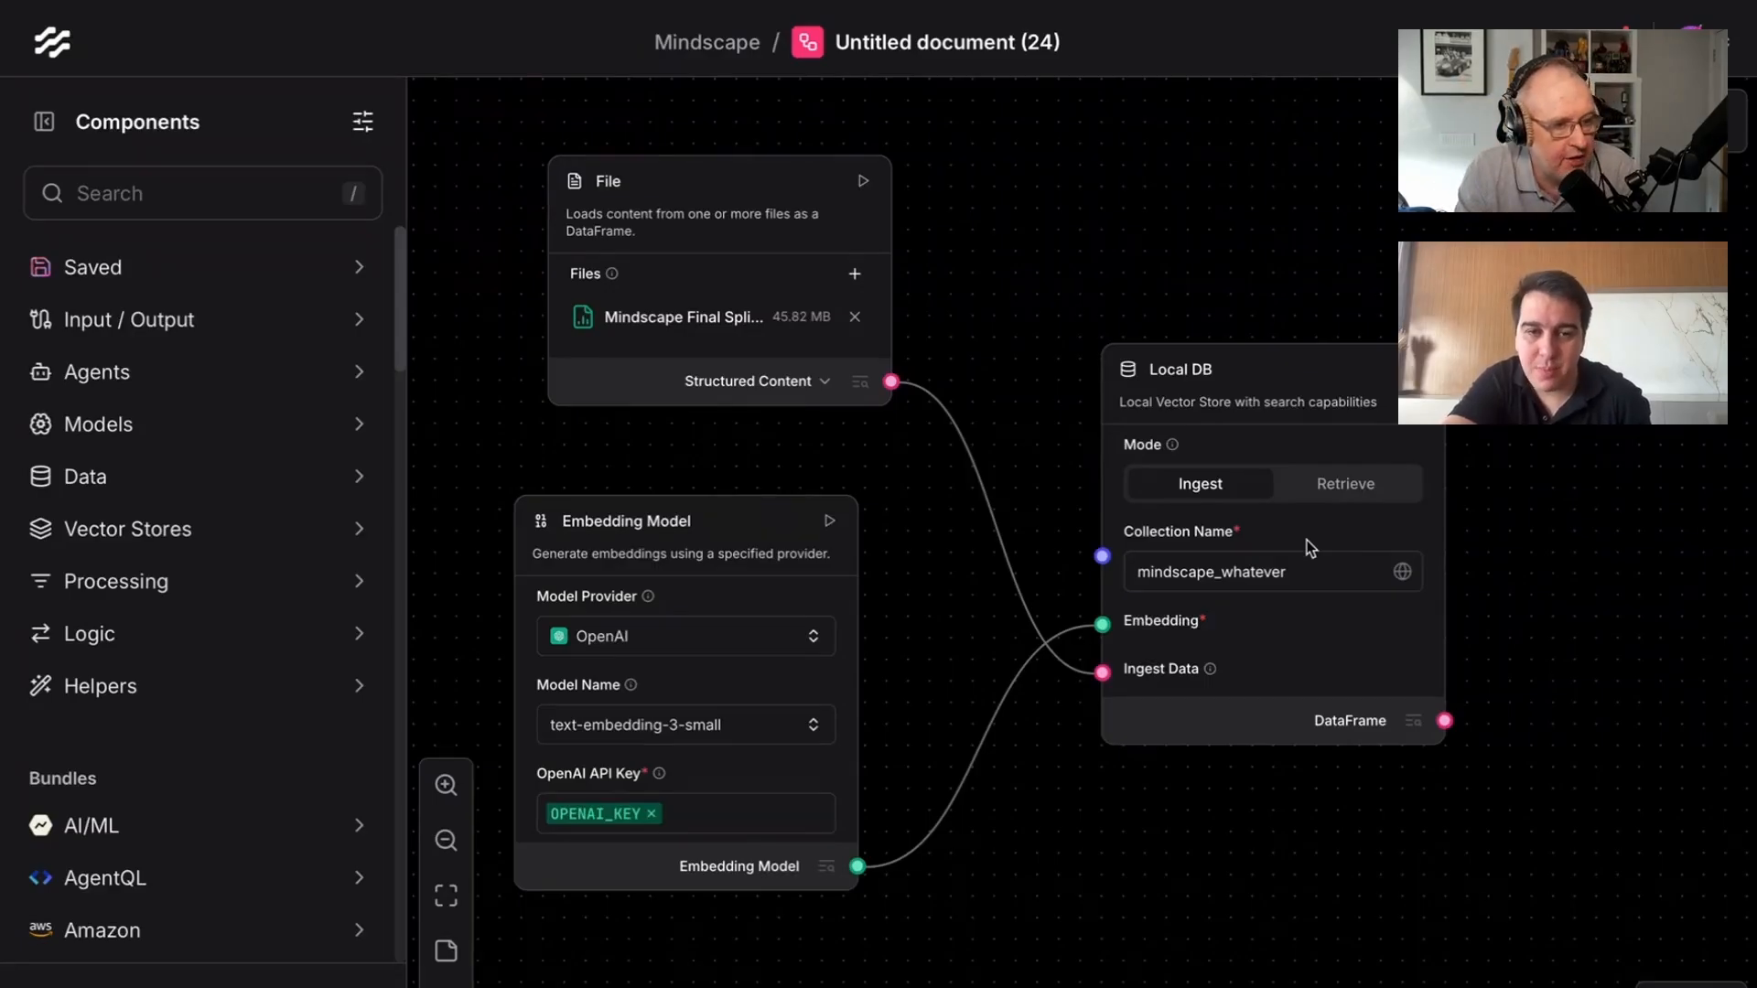
Step: Delete the Local DB component from the ingestion flow
drag(1080, 460, 1106, 468)
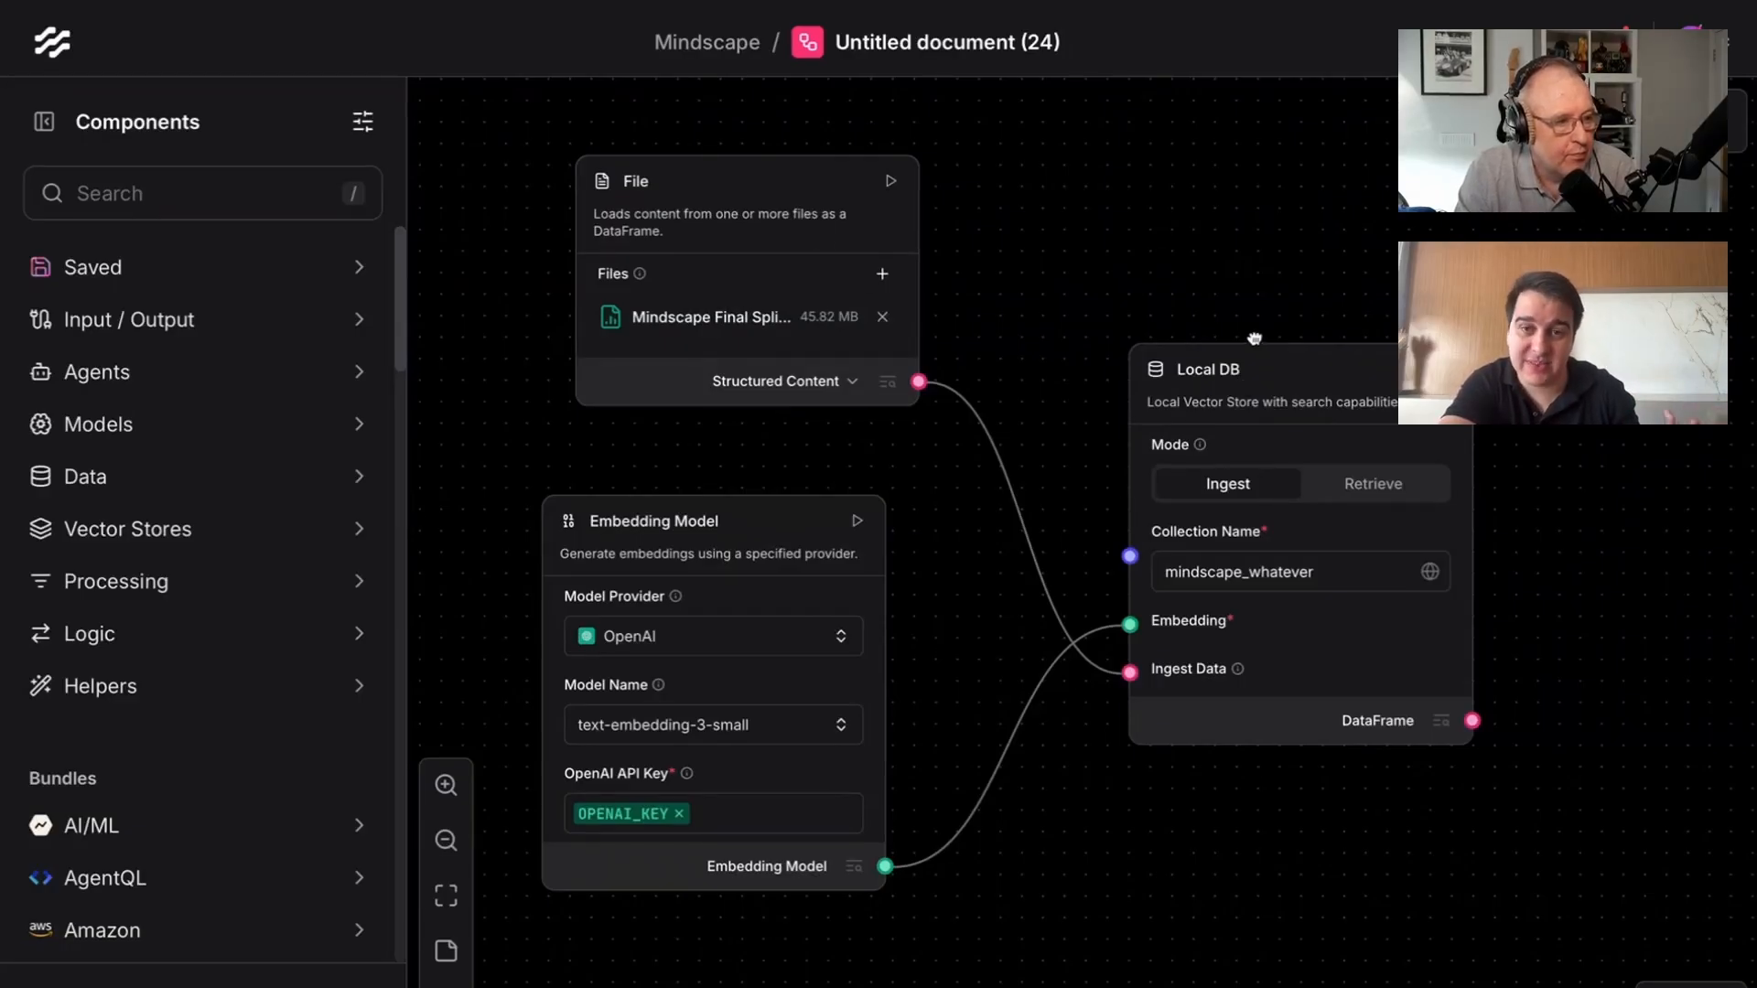
click(1261, 368)
key(Delete)
Step: Search the components for astra and add an Astra DB component beside the File and Embedding Model components
click(255, 176)
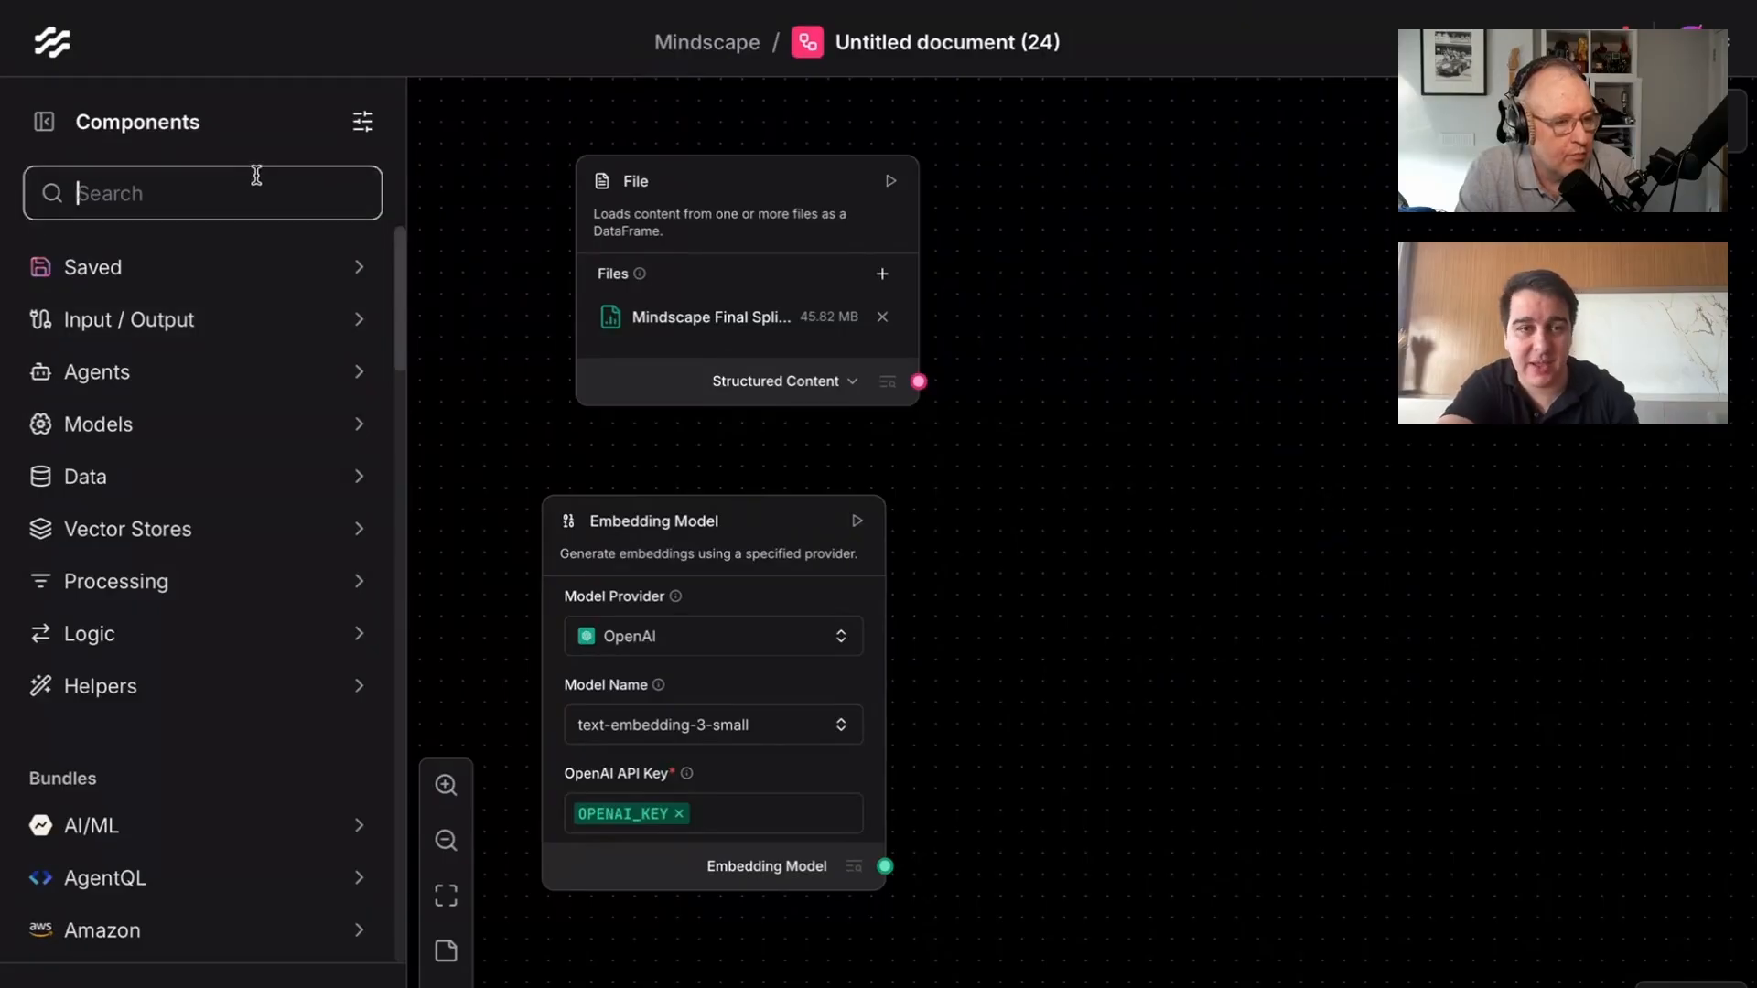
text(astra)
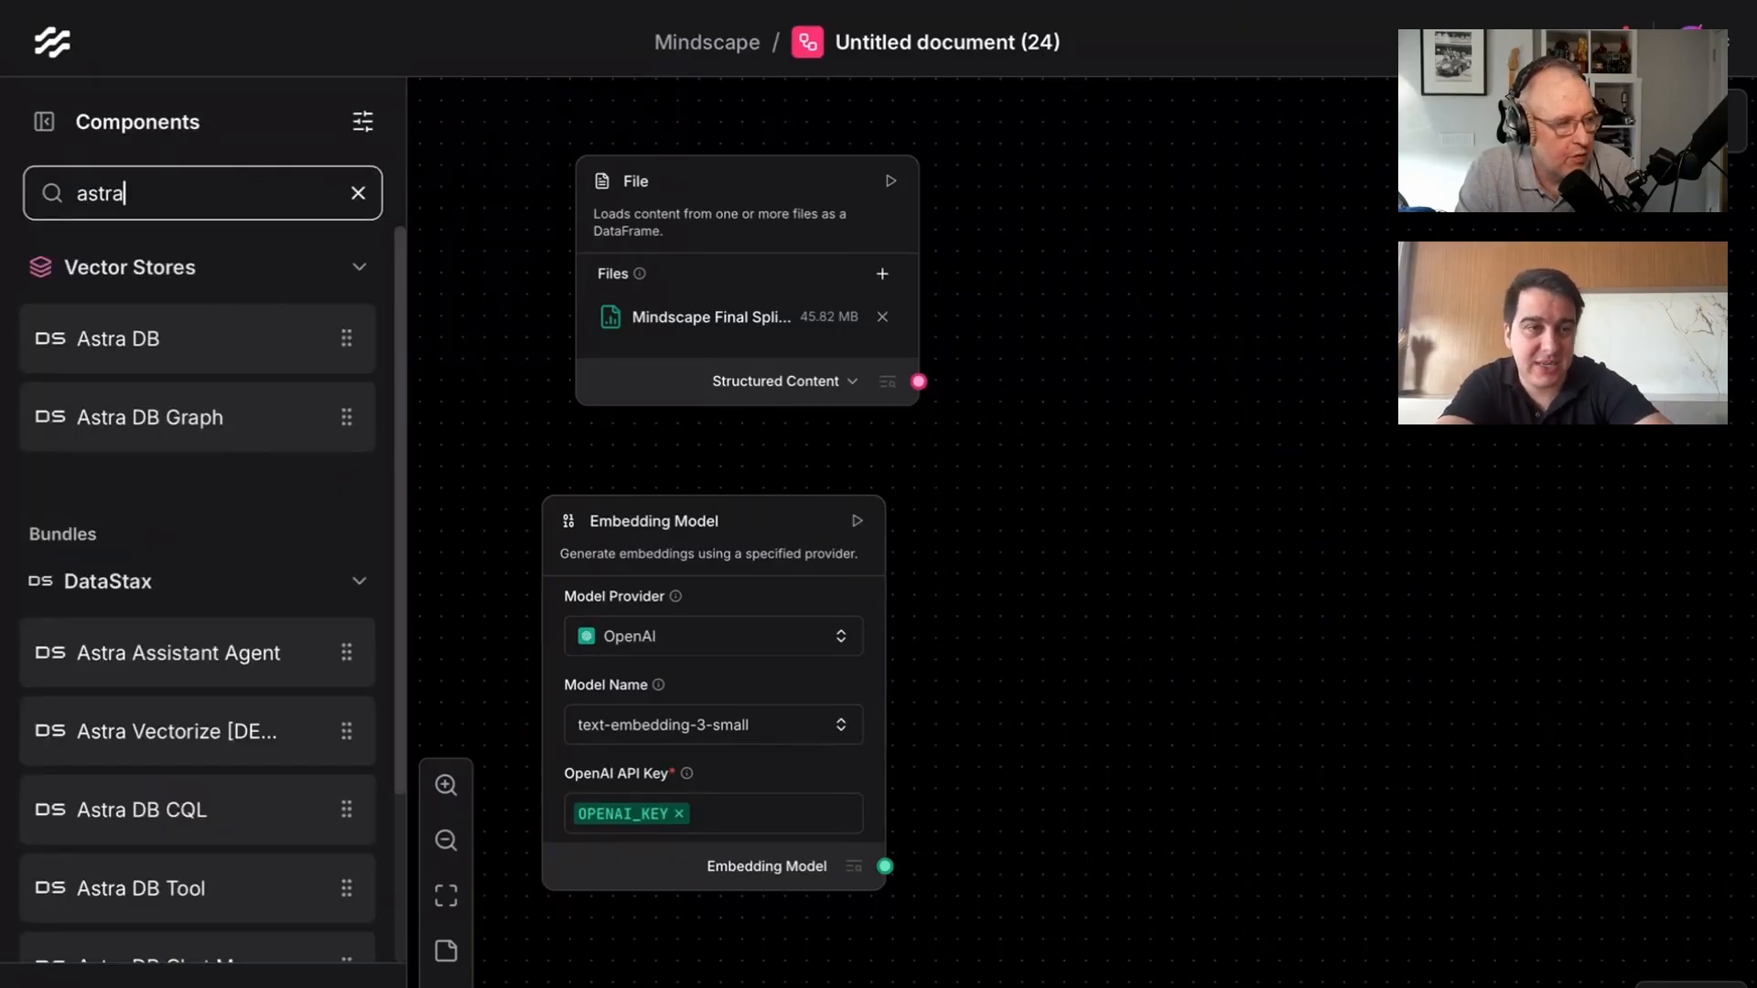
drag(158, 339, 1326, 358)
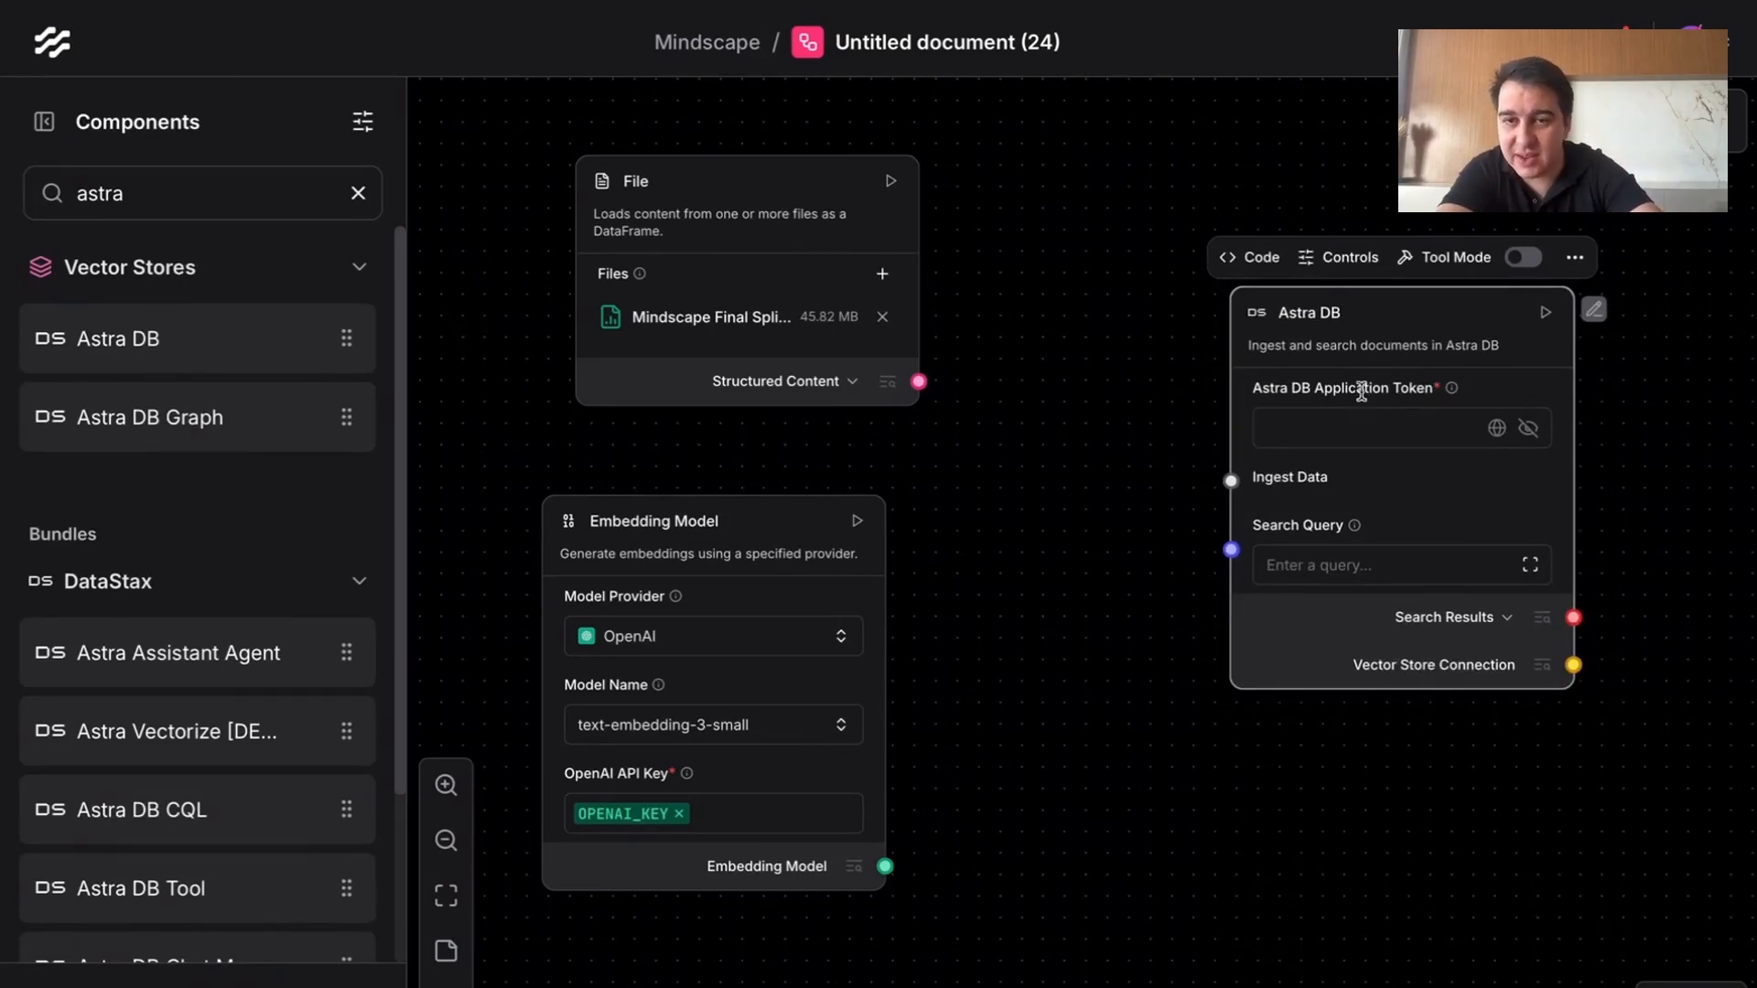
drag(1343, 317, 1224, 330)
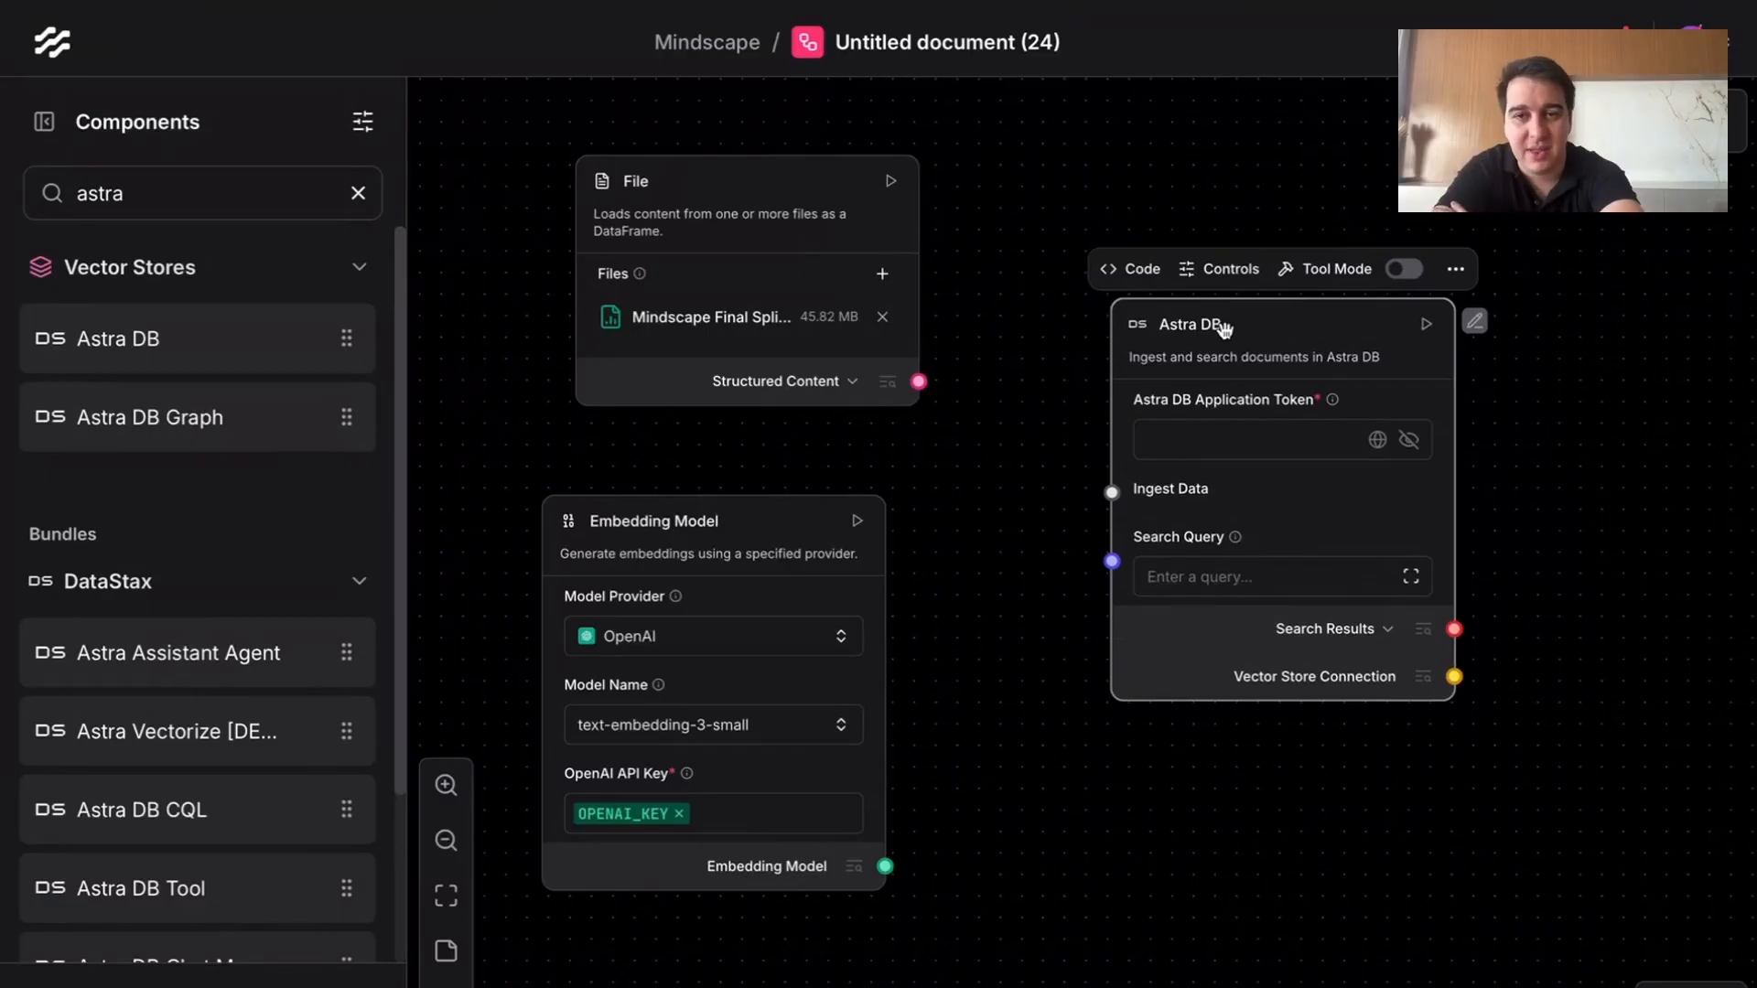
Step: Clear the component search, browse the available bundles, and delete the Astra DB component from the flow
click(358, 193)
scroll(229, 604, down, 8)
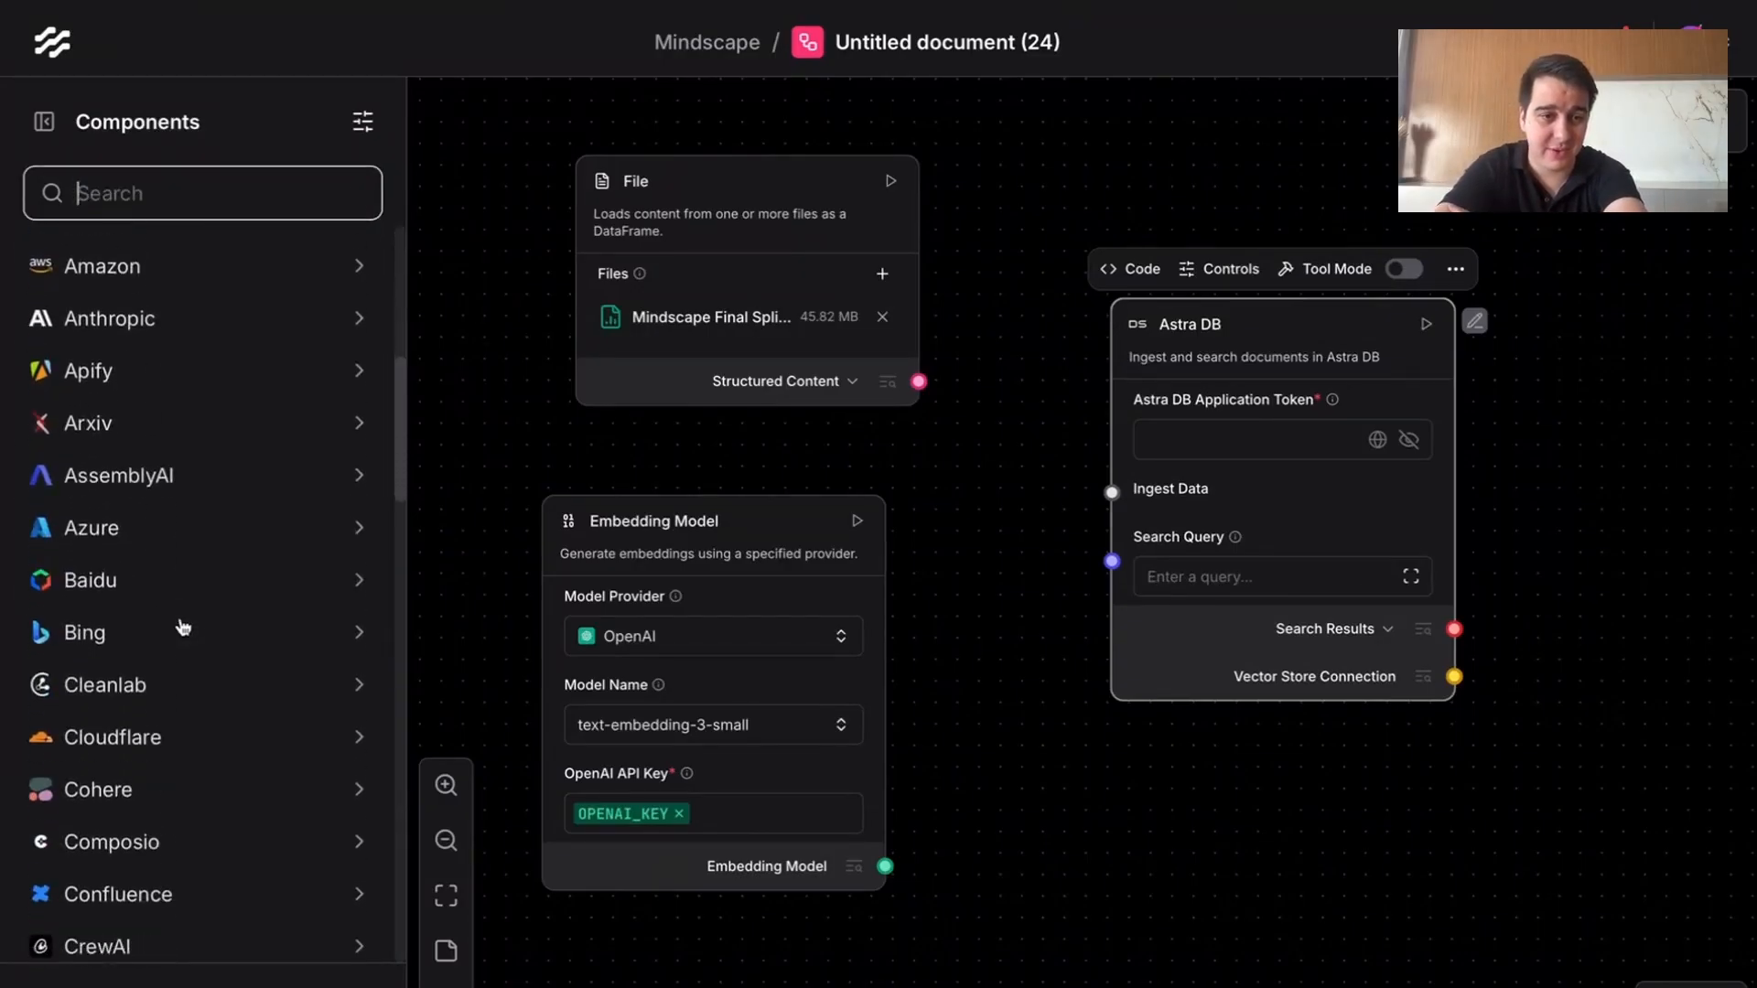
scroll(169, 677, down, 10)
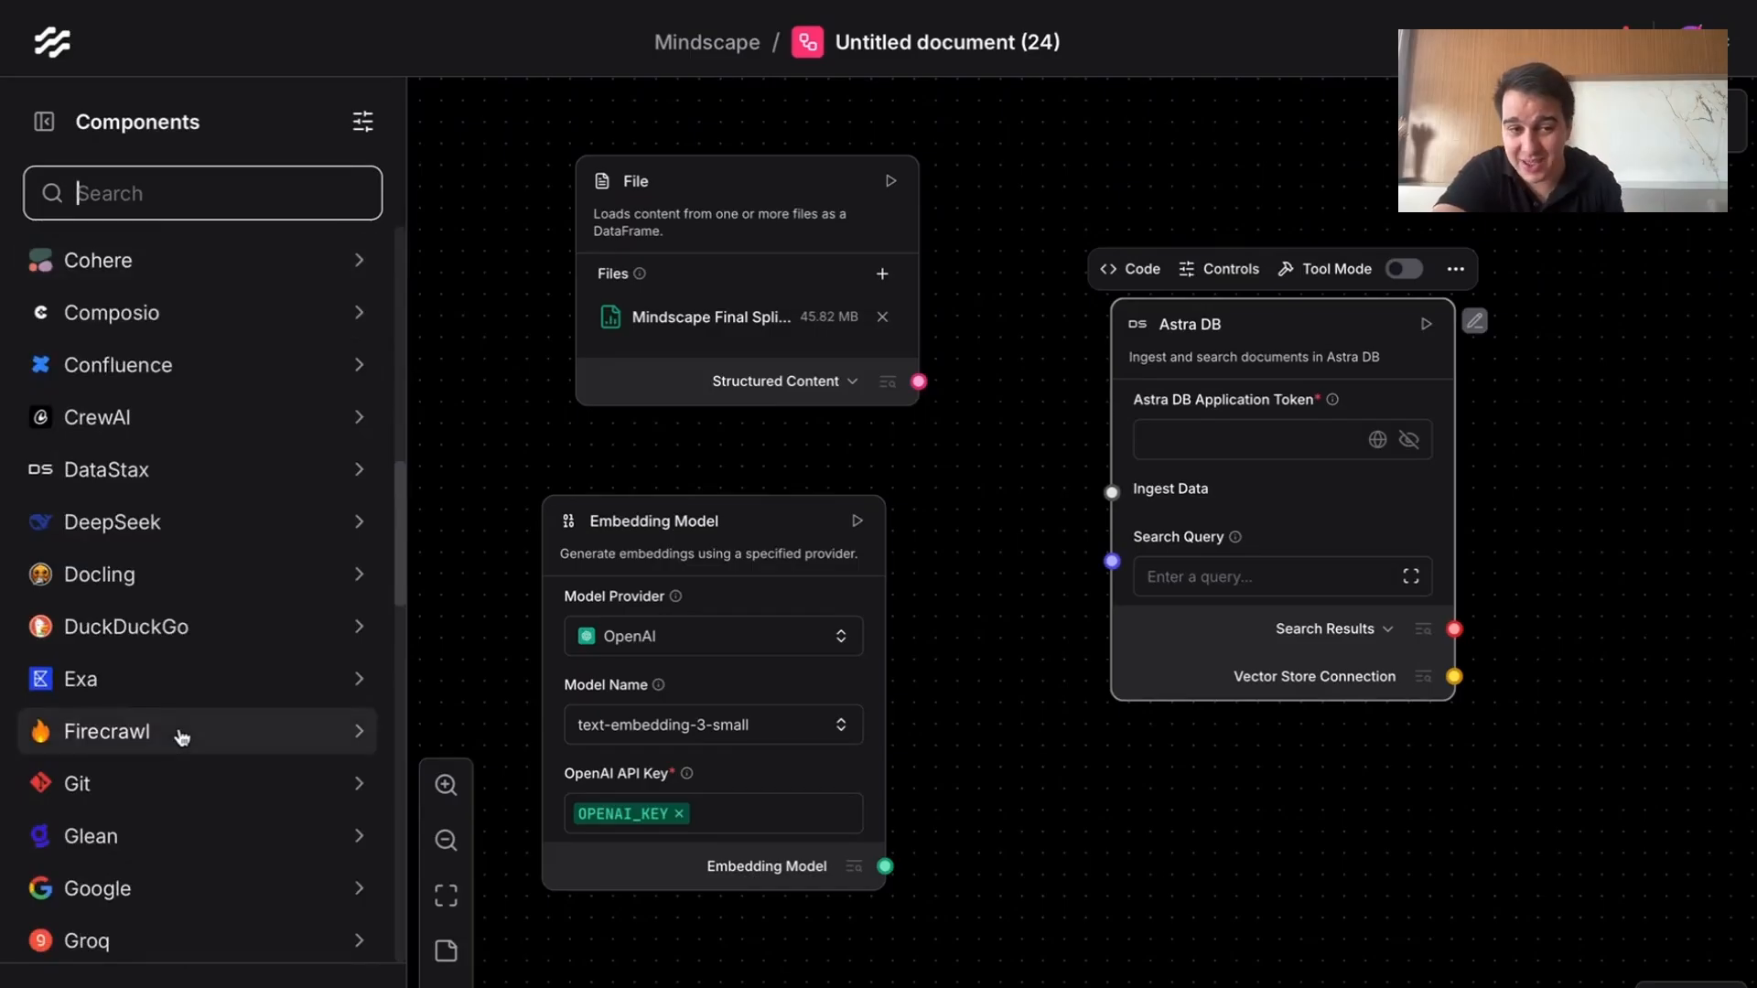
scroll(182, 738, up, 10)
click(1329, 331)
key(Delete)
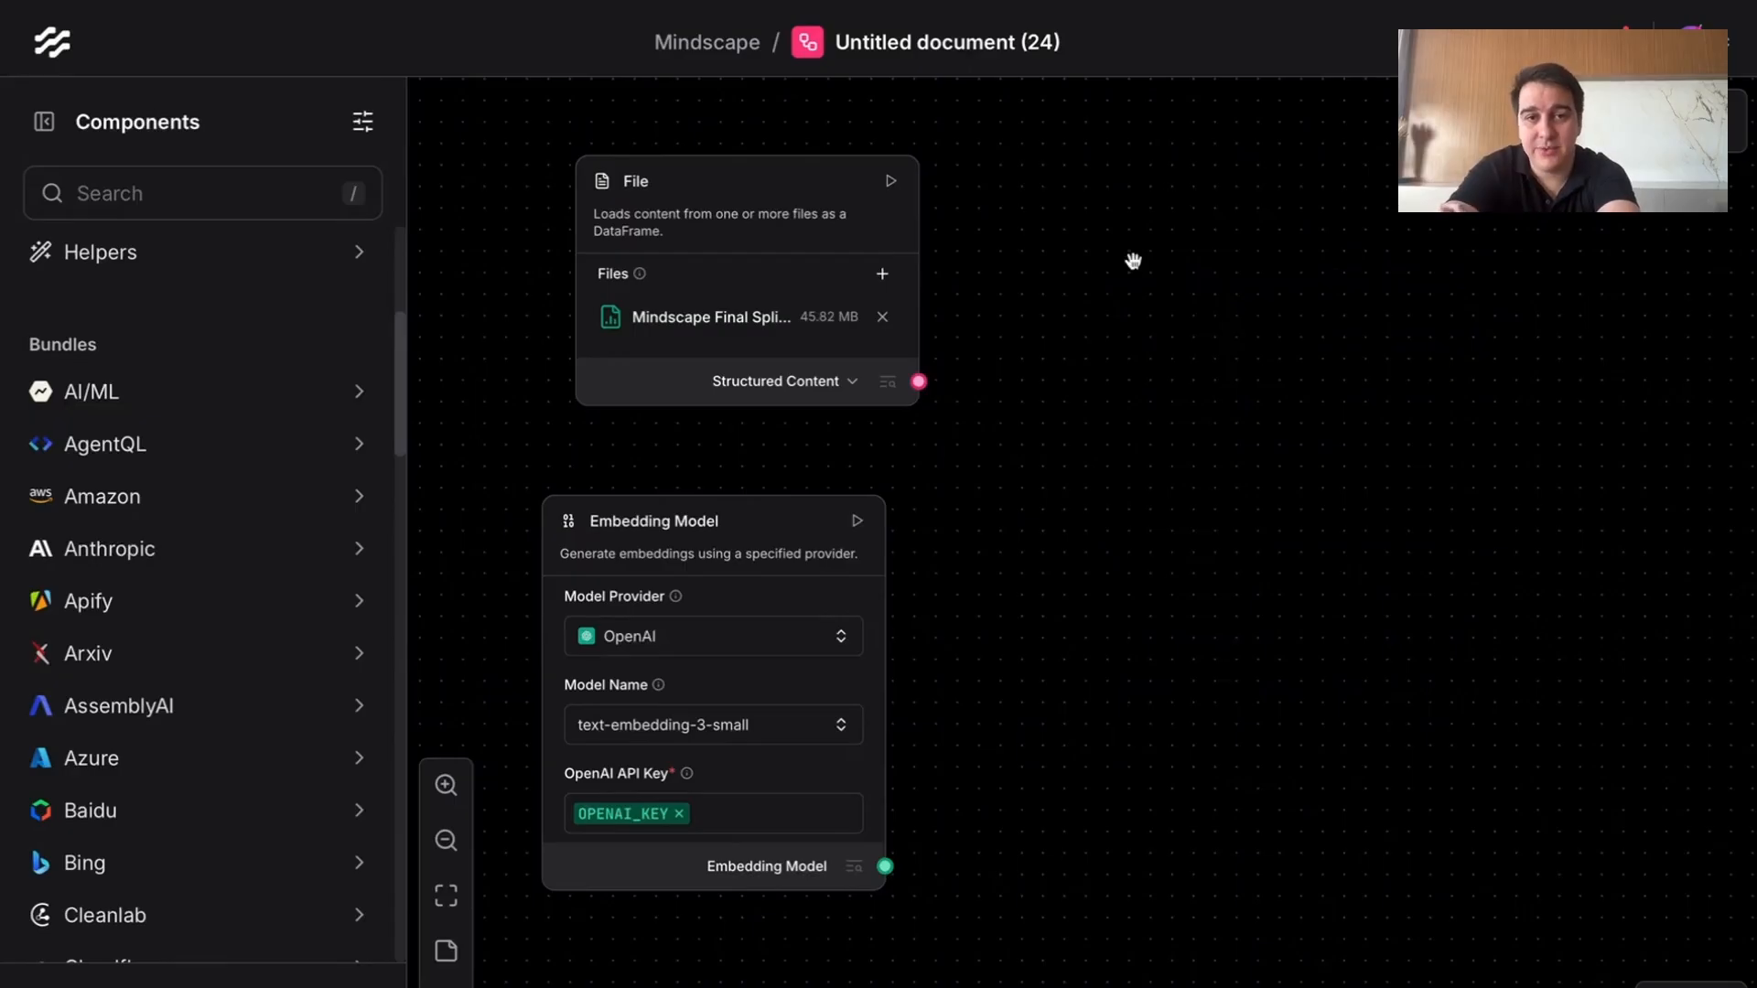
Step: Open the Agentic RAG flow from the Mindscape project and update all its outdated components
click(707, 43)
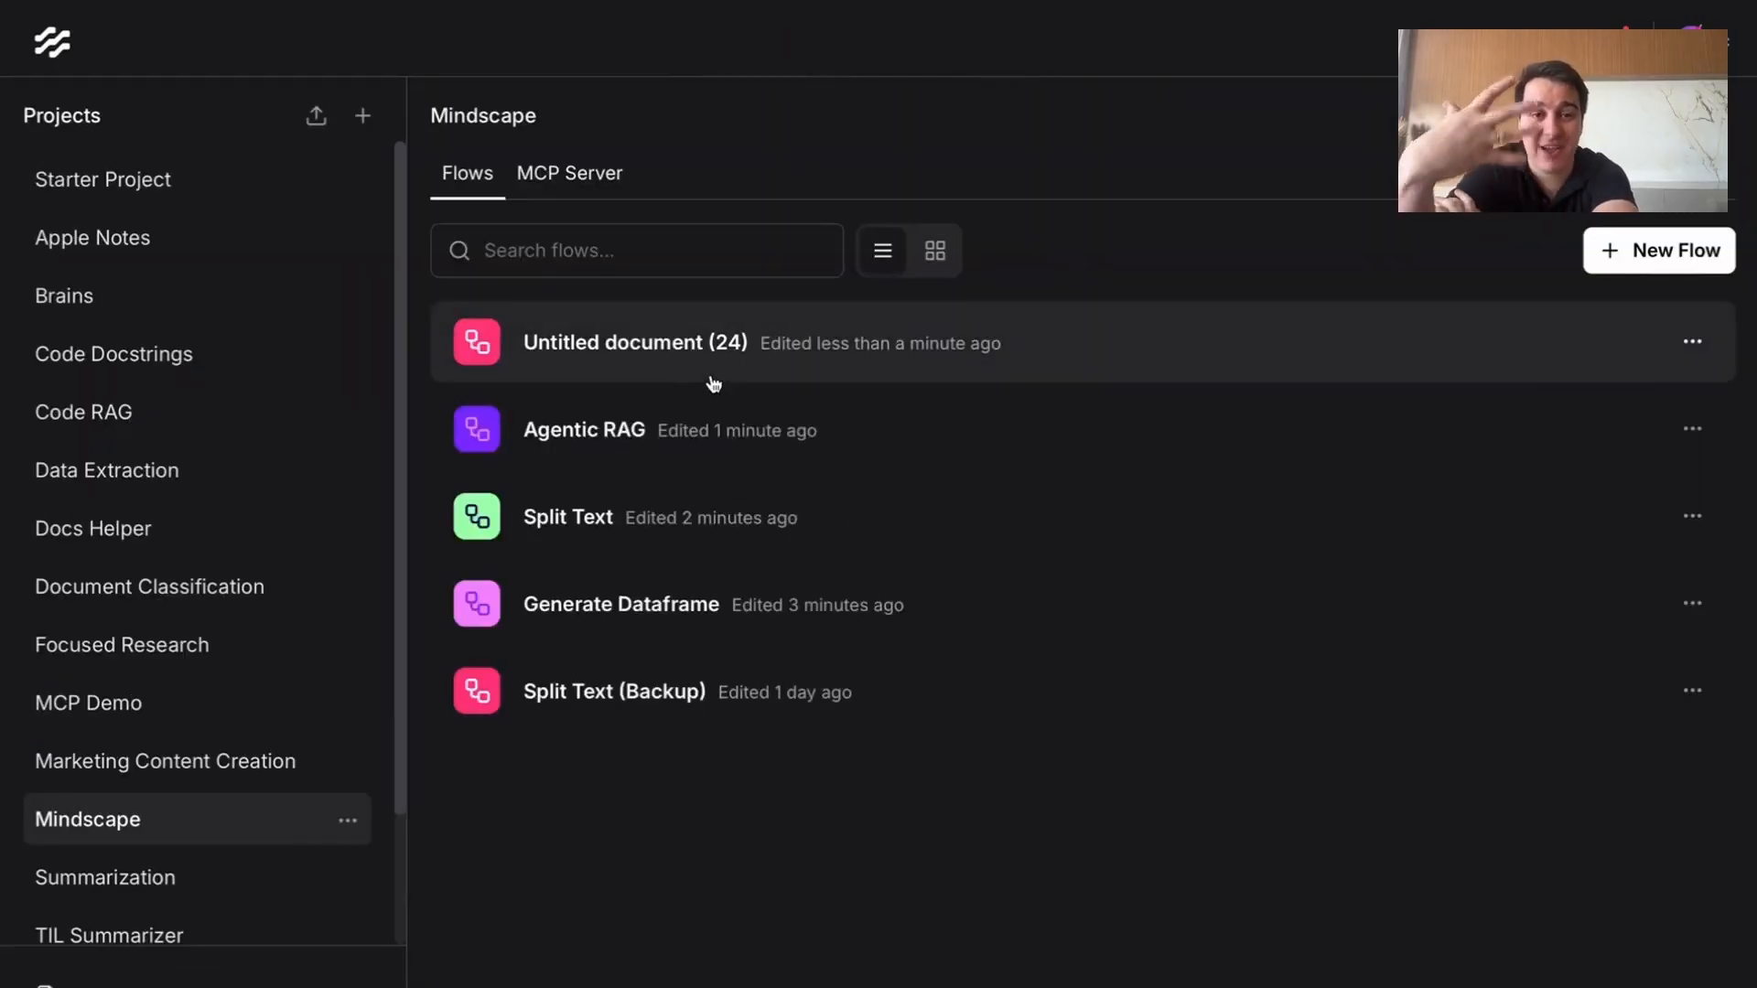
click(888, 446)
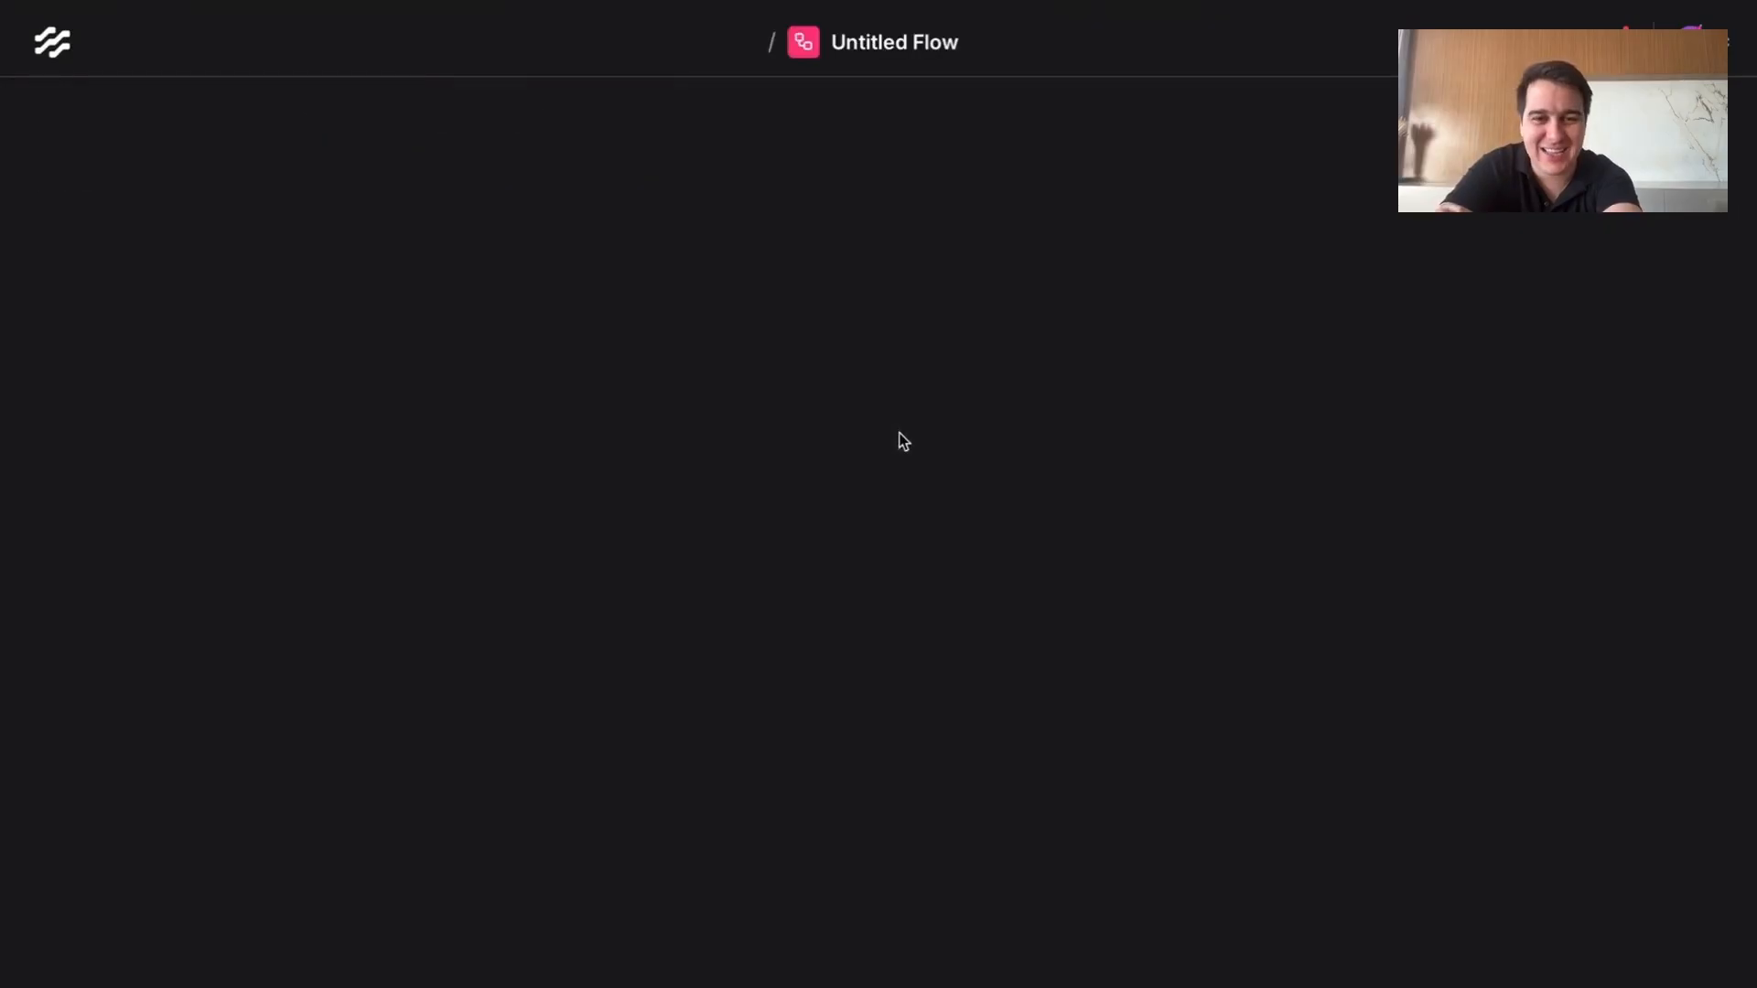
click(1377, 979)
click(562, 462)
click(1090, 834)
scroll(1027, 619, down, 2)
drag(1168, 588, 995, 593)
scroll(995, 593, up, 2)
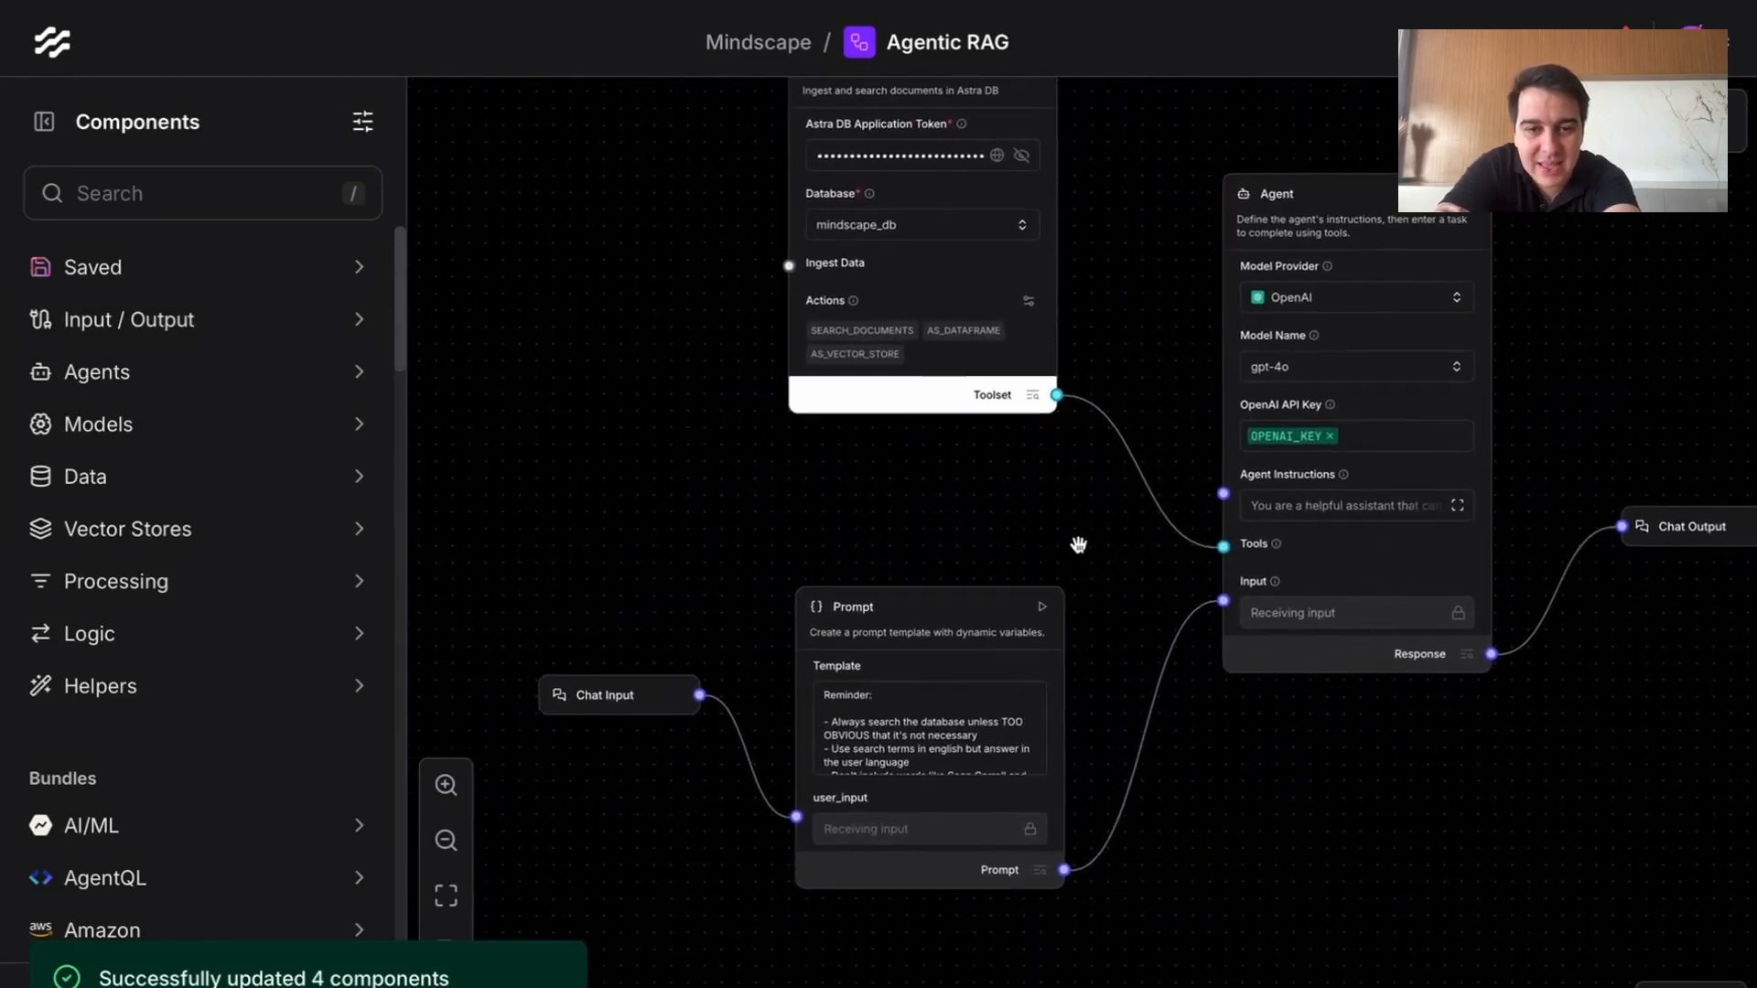
Step: Examine the Prompt component's template, going through its reminder rules on database searches, search language and excluded terms
click(892, 753)
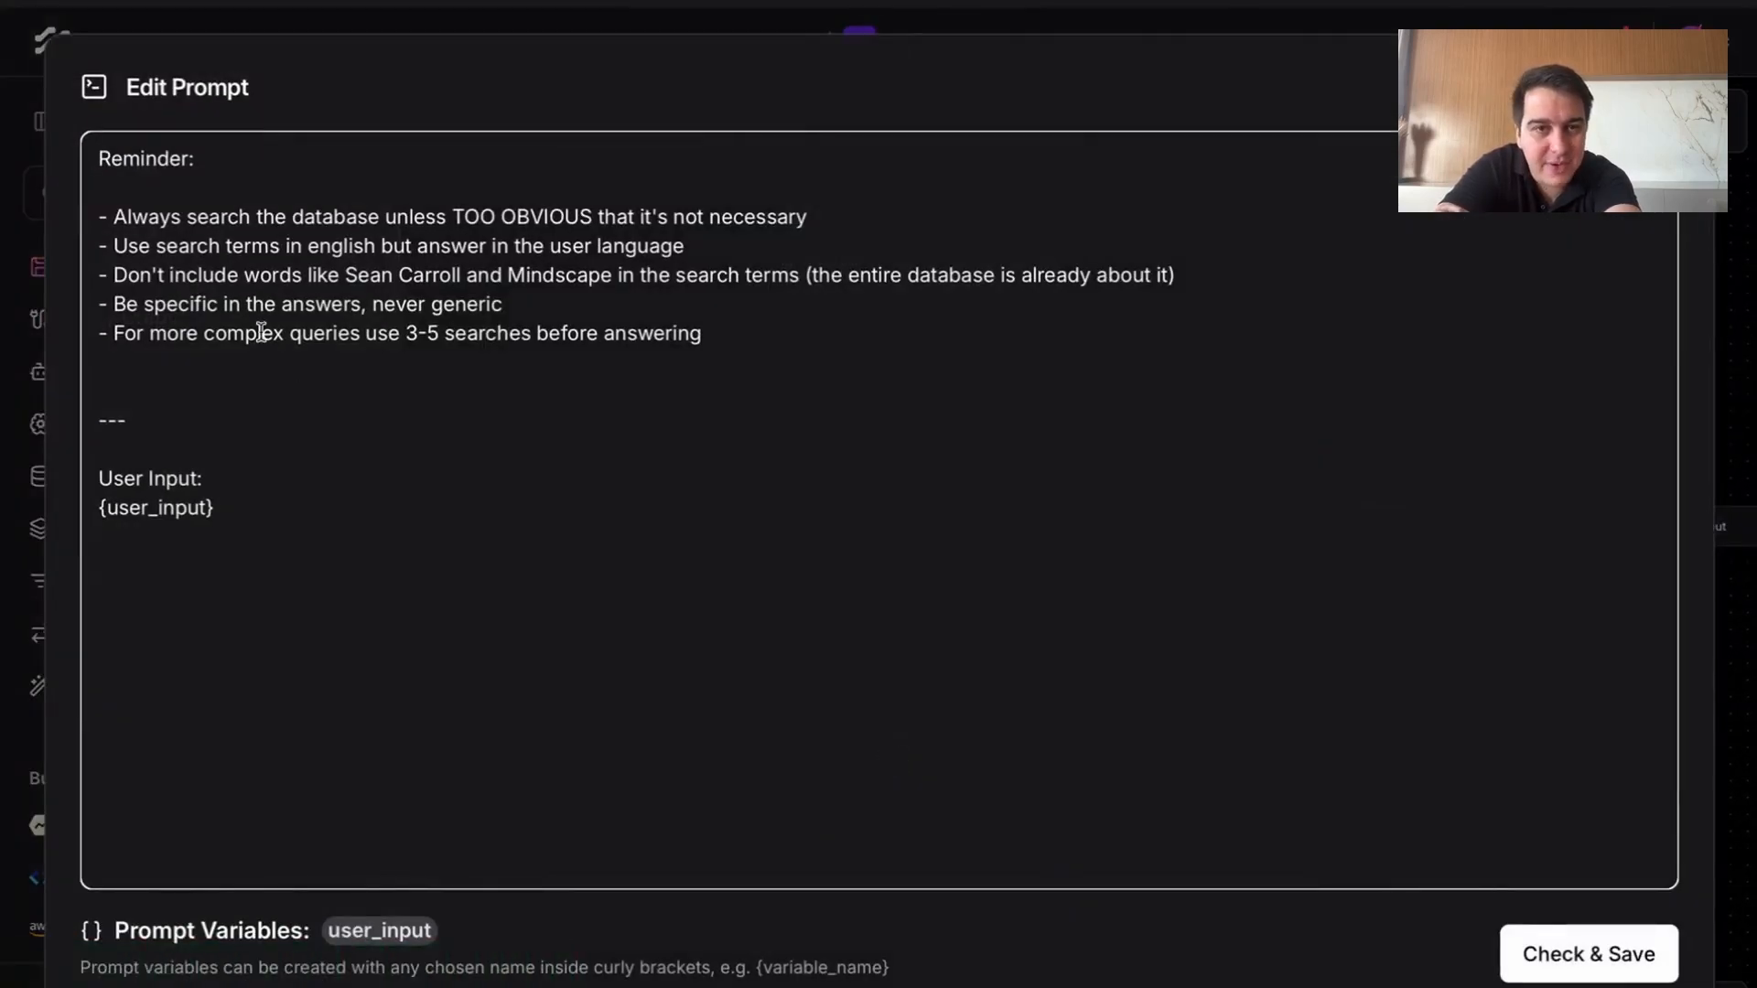
drag(149, 217, 669, 217)
click(412, 217)
click(737, 216)
drag(189, 245, 689, 247)
click(411, 246)
click(572, 245)
drag(198, 273, 349, 275)
click(517, 275)
drag(656, 275, 432, 245)
click(835, 326)
click(431, 245)
click(820, 373)
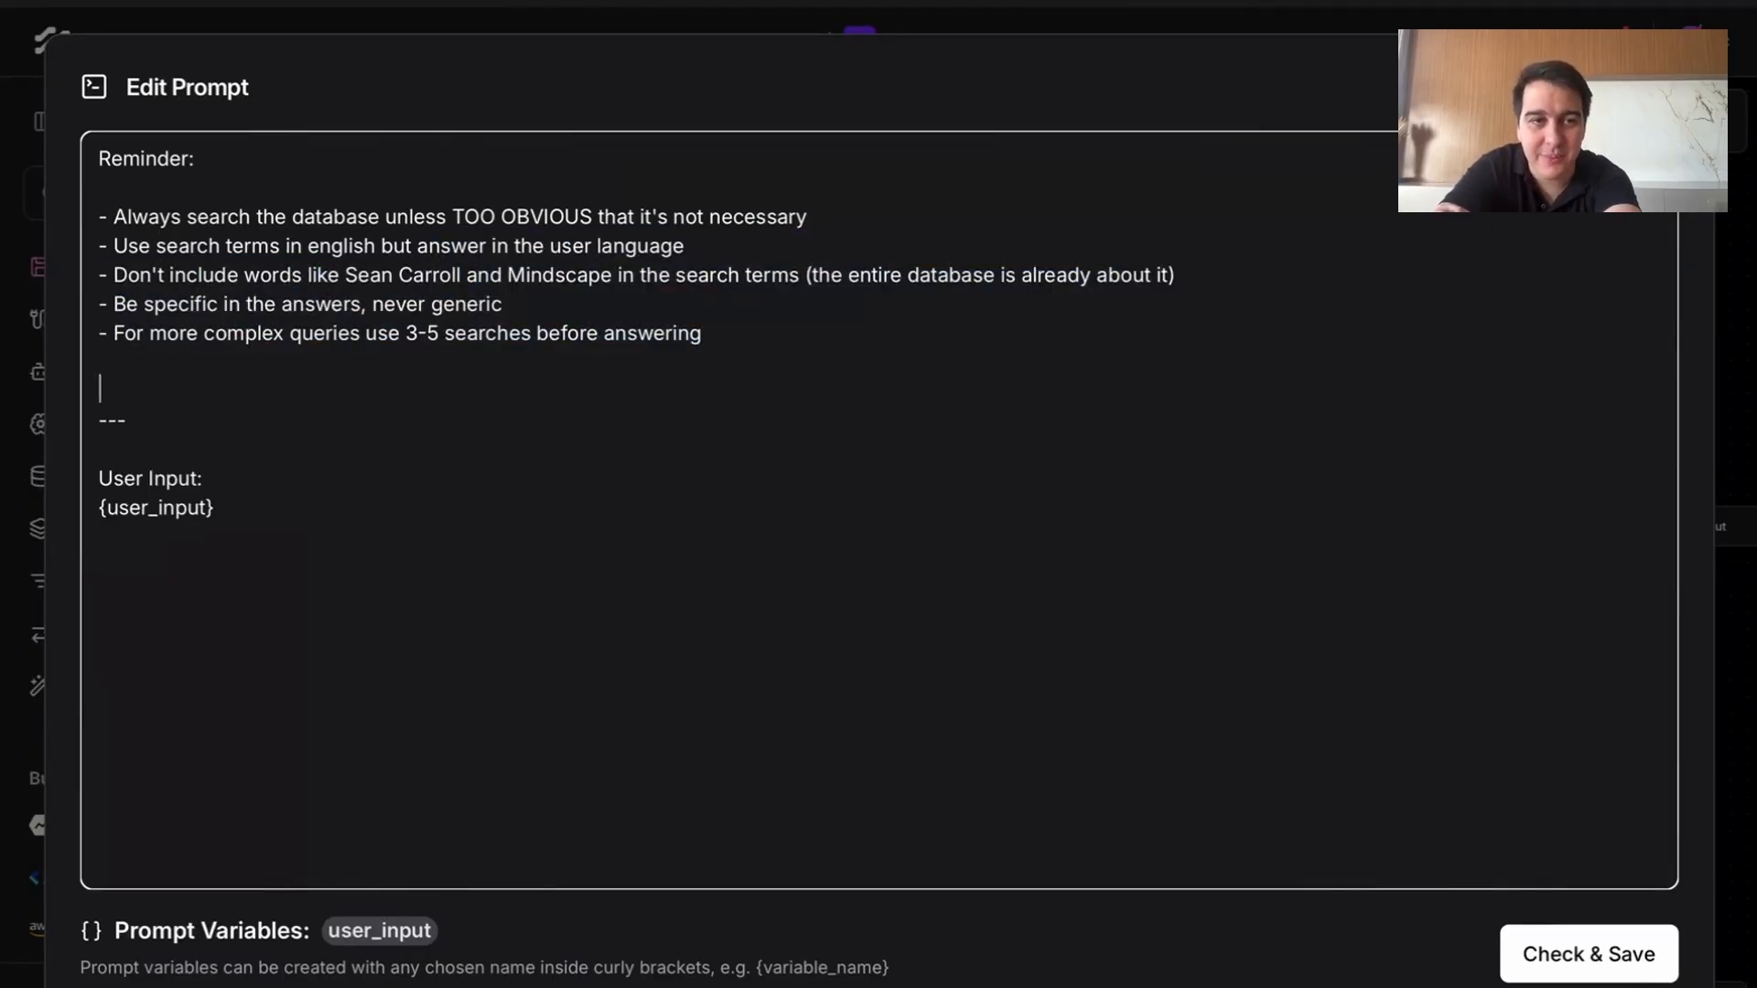
key(Escape)
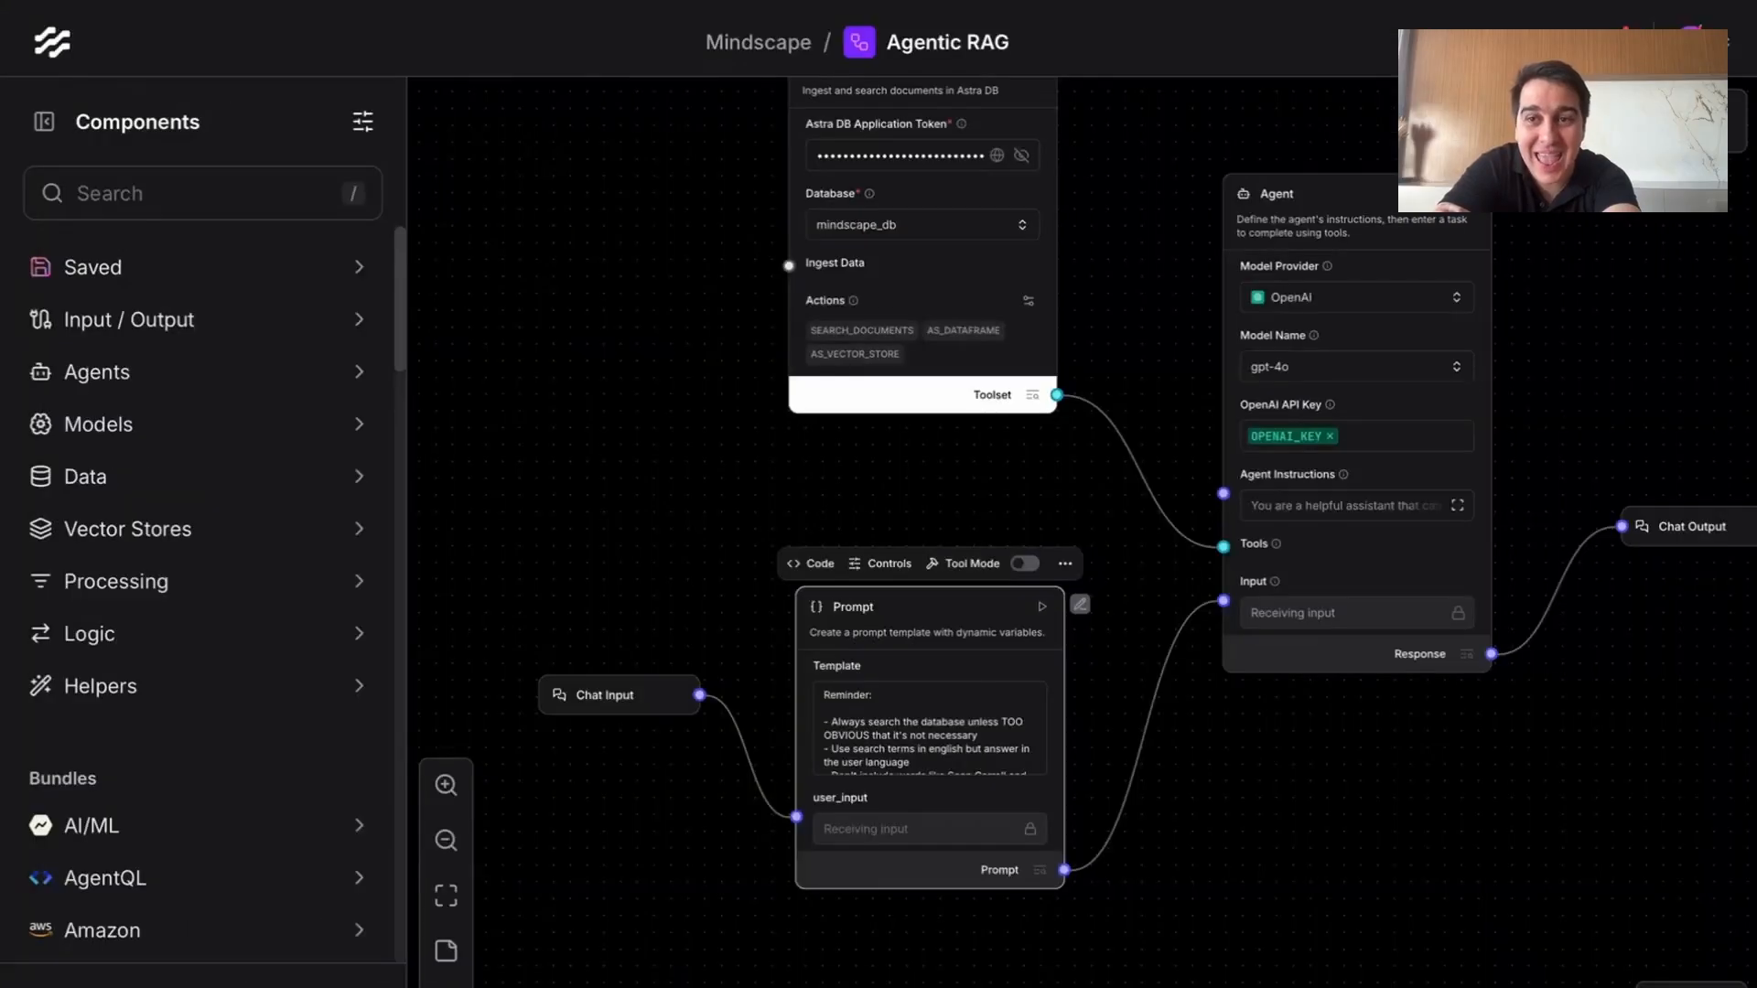
Step: Reposition the Chat Input component slightly farther from the Prompt component and a little lower
drag(1284, 758, 1461, 645)
scroll(1309, 646, up, 1)
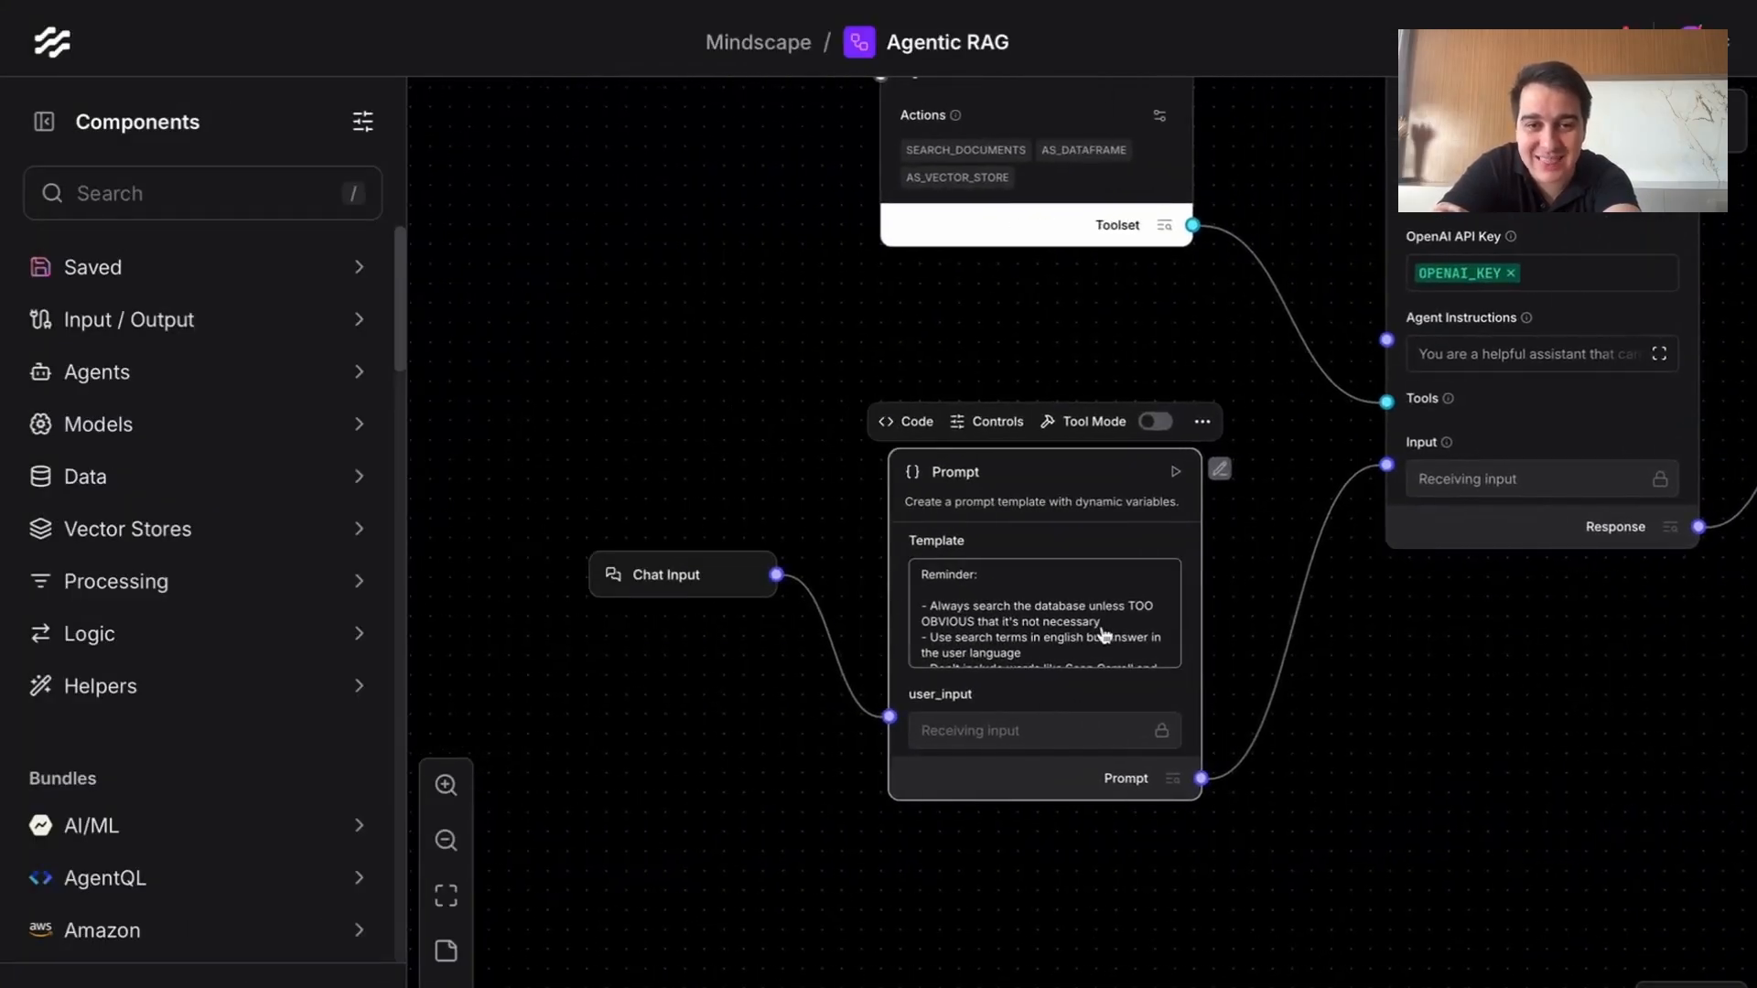
drag(698, 572, 657, 574)
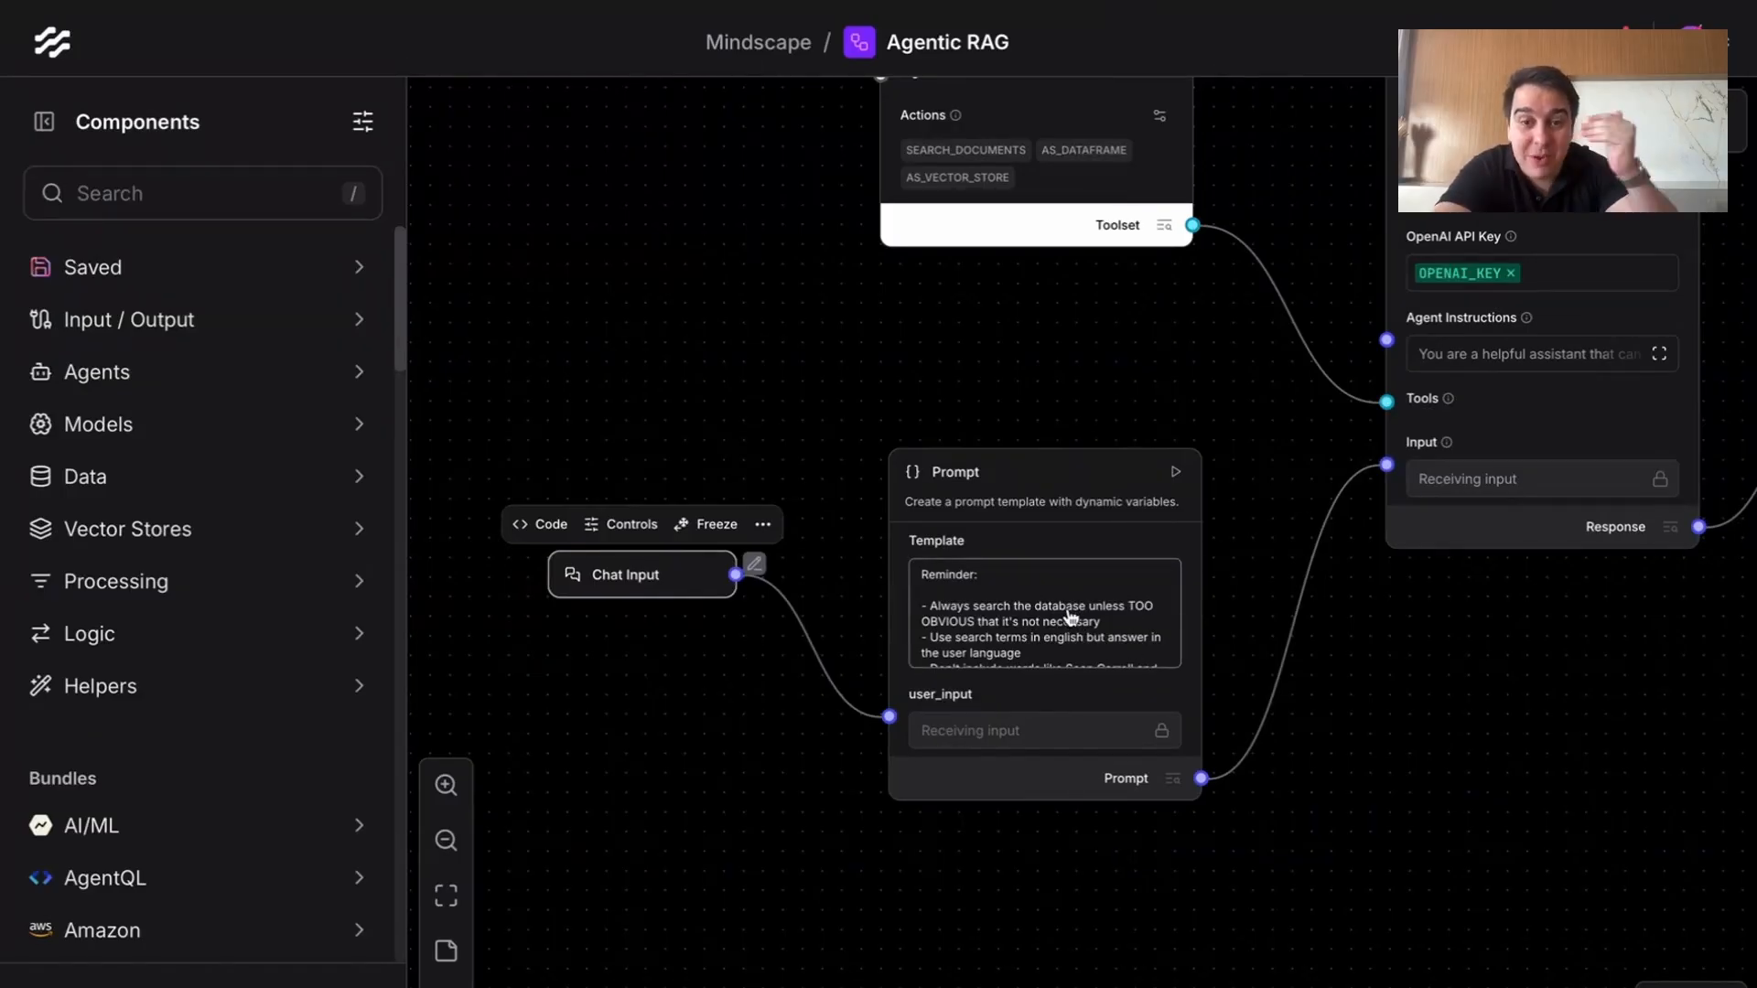
drag(666, 586, 667, 617)
Step: Reopen the Prompt template, highlight the whole Reminder section down to the last rule, and close it unchanged
click(998, 627)
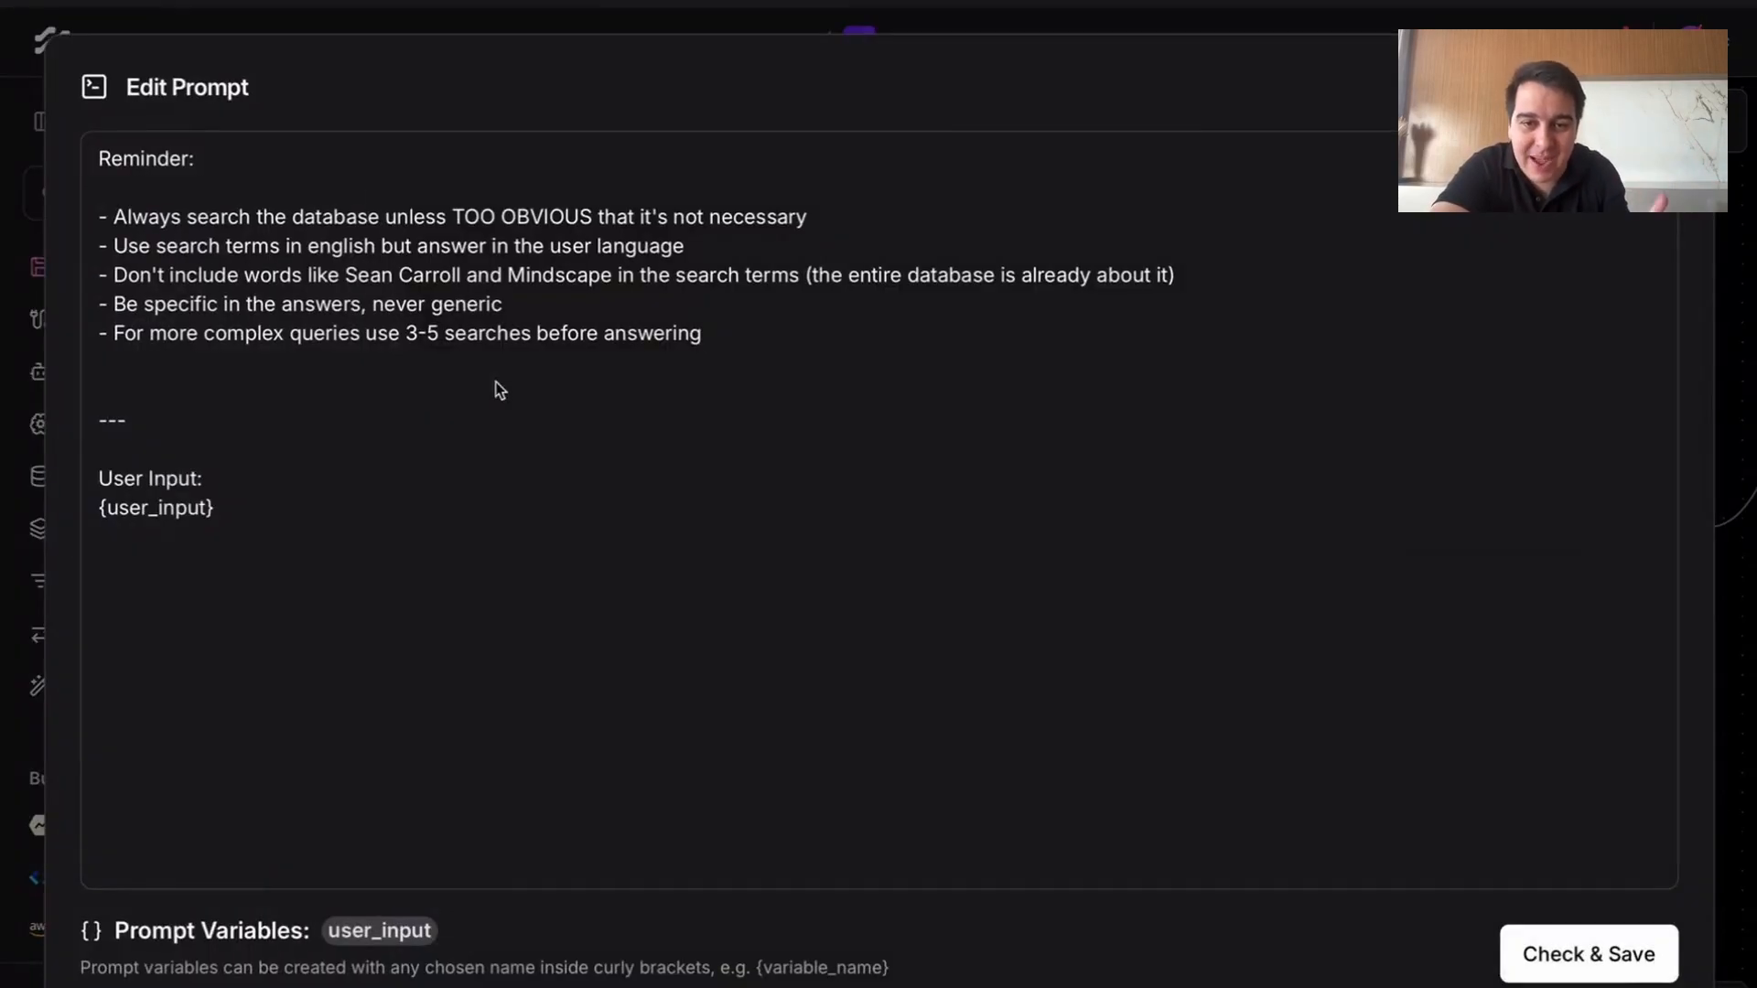
drag(723, 342, 72, 158)
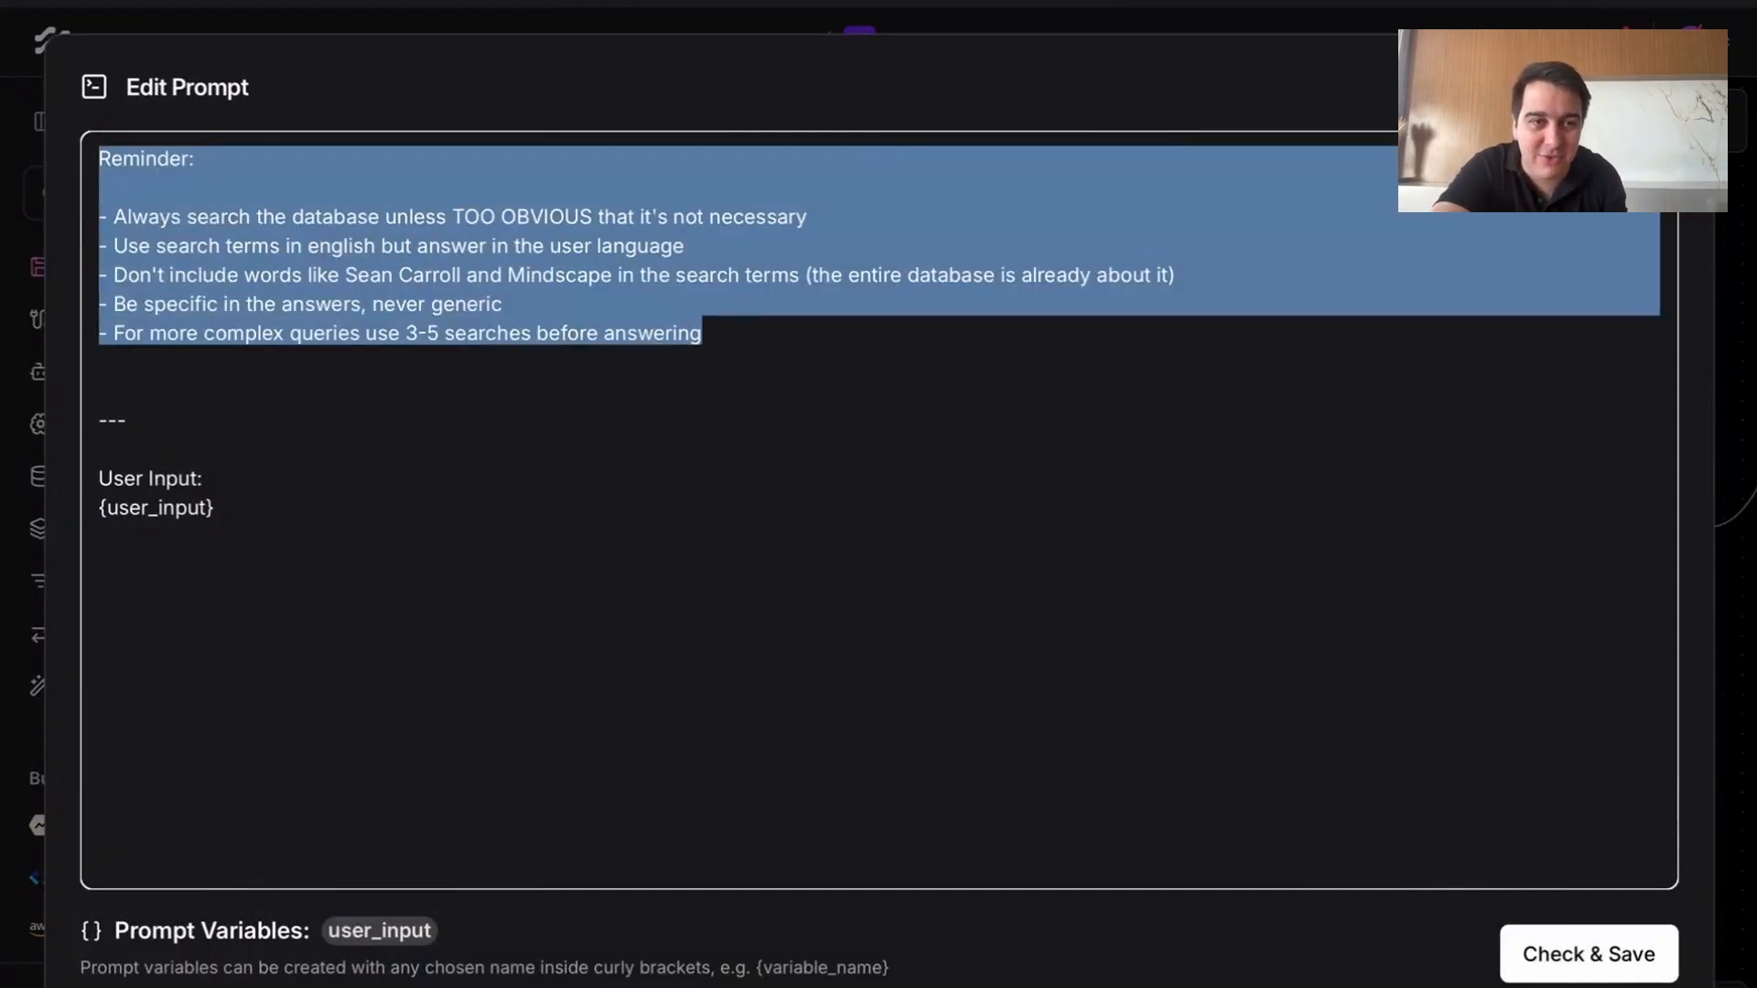
click(740, 370)
key(Escape)
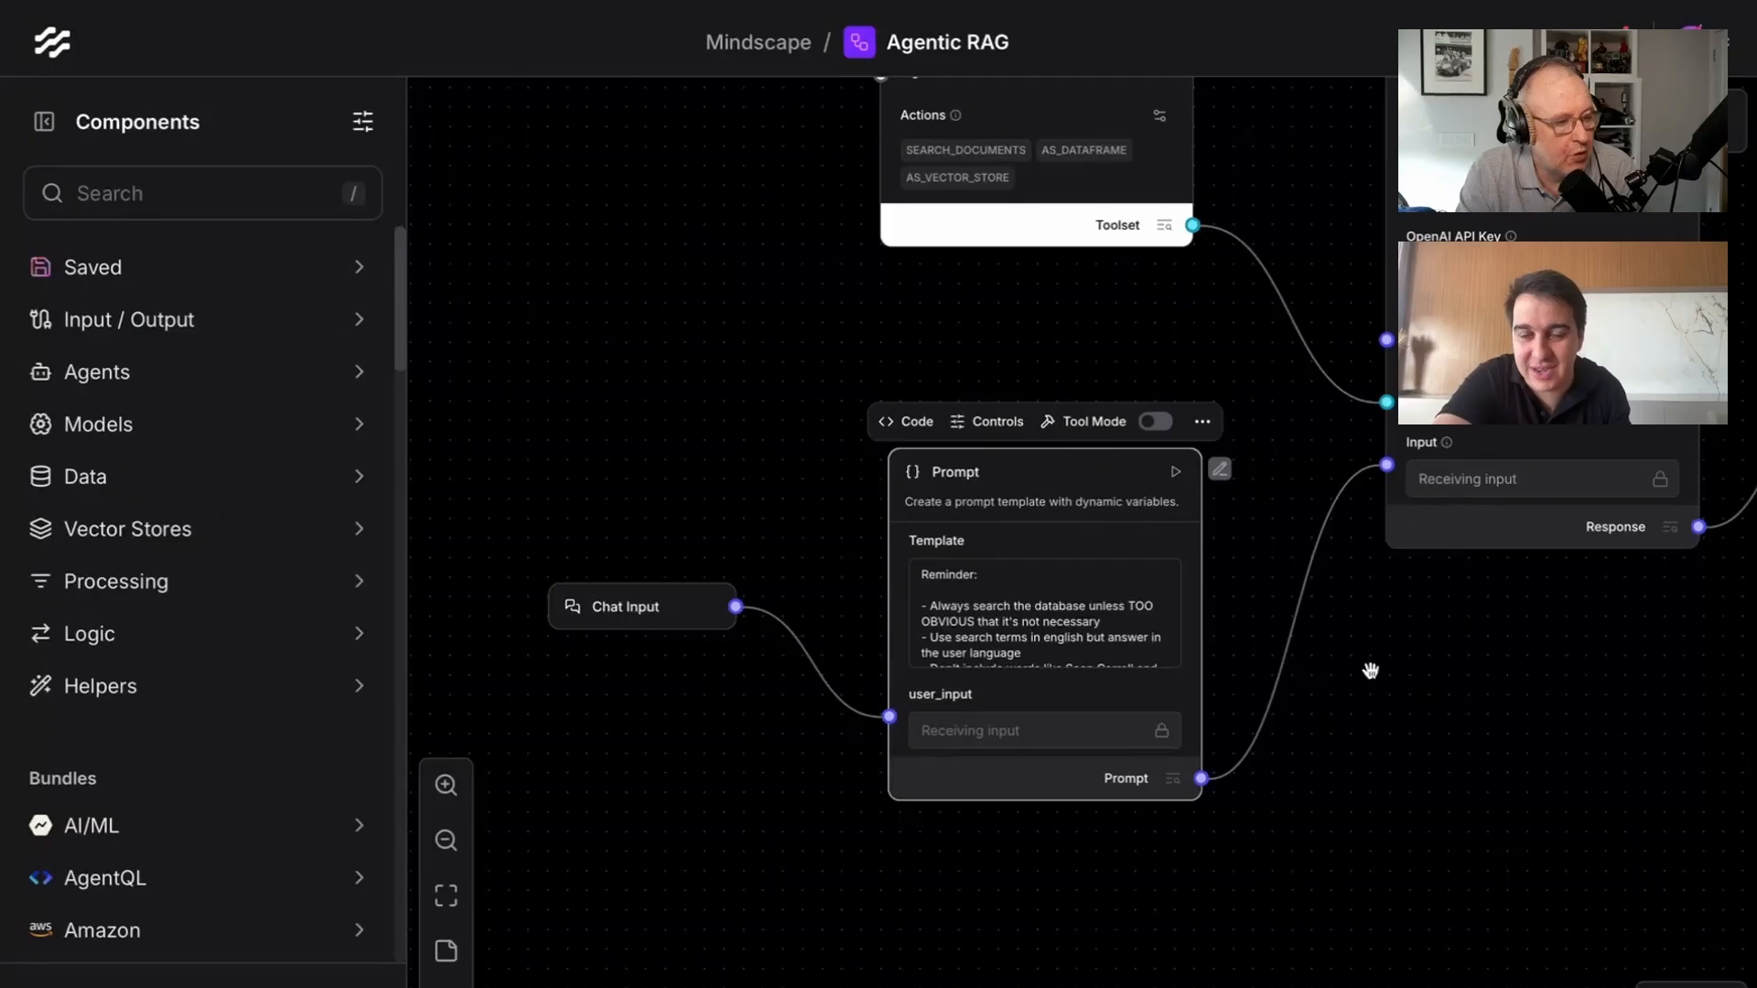
Step: Skim the Agent component's full instructions from beginning to end and close them
drag(1371, 670, 1349, 670)
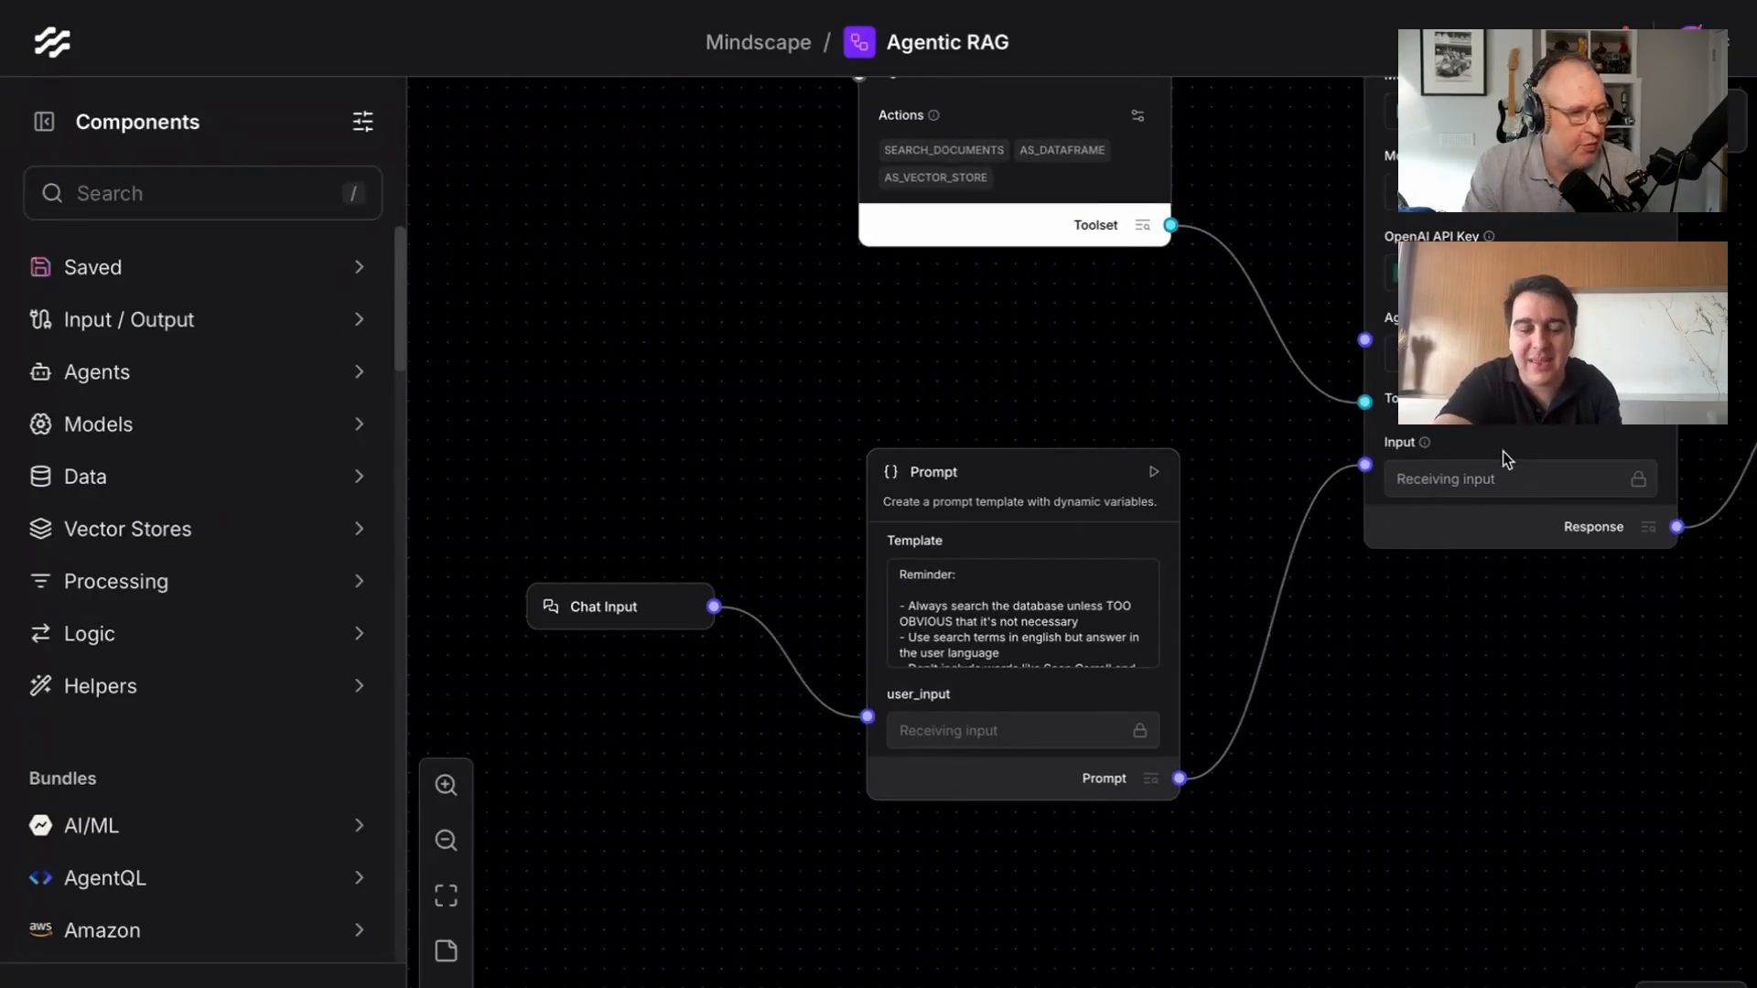
click(1637, 353)
scroll(1032, 409, down, 8)
scroll(1032, 409, down, 3)
scroll(1032, 409, up, 15)
scroll(1032, 409, down, 15)
scroll(1032, 409, up, 2)
key(Escape)
Step: View the Prompt template once more with its entire text selected, and close it without edits
click(1103, 586)
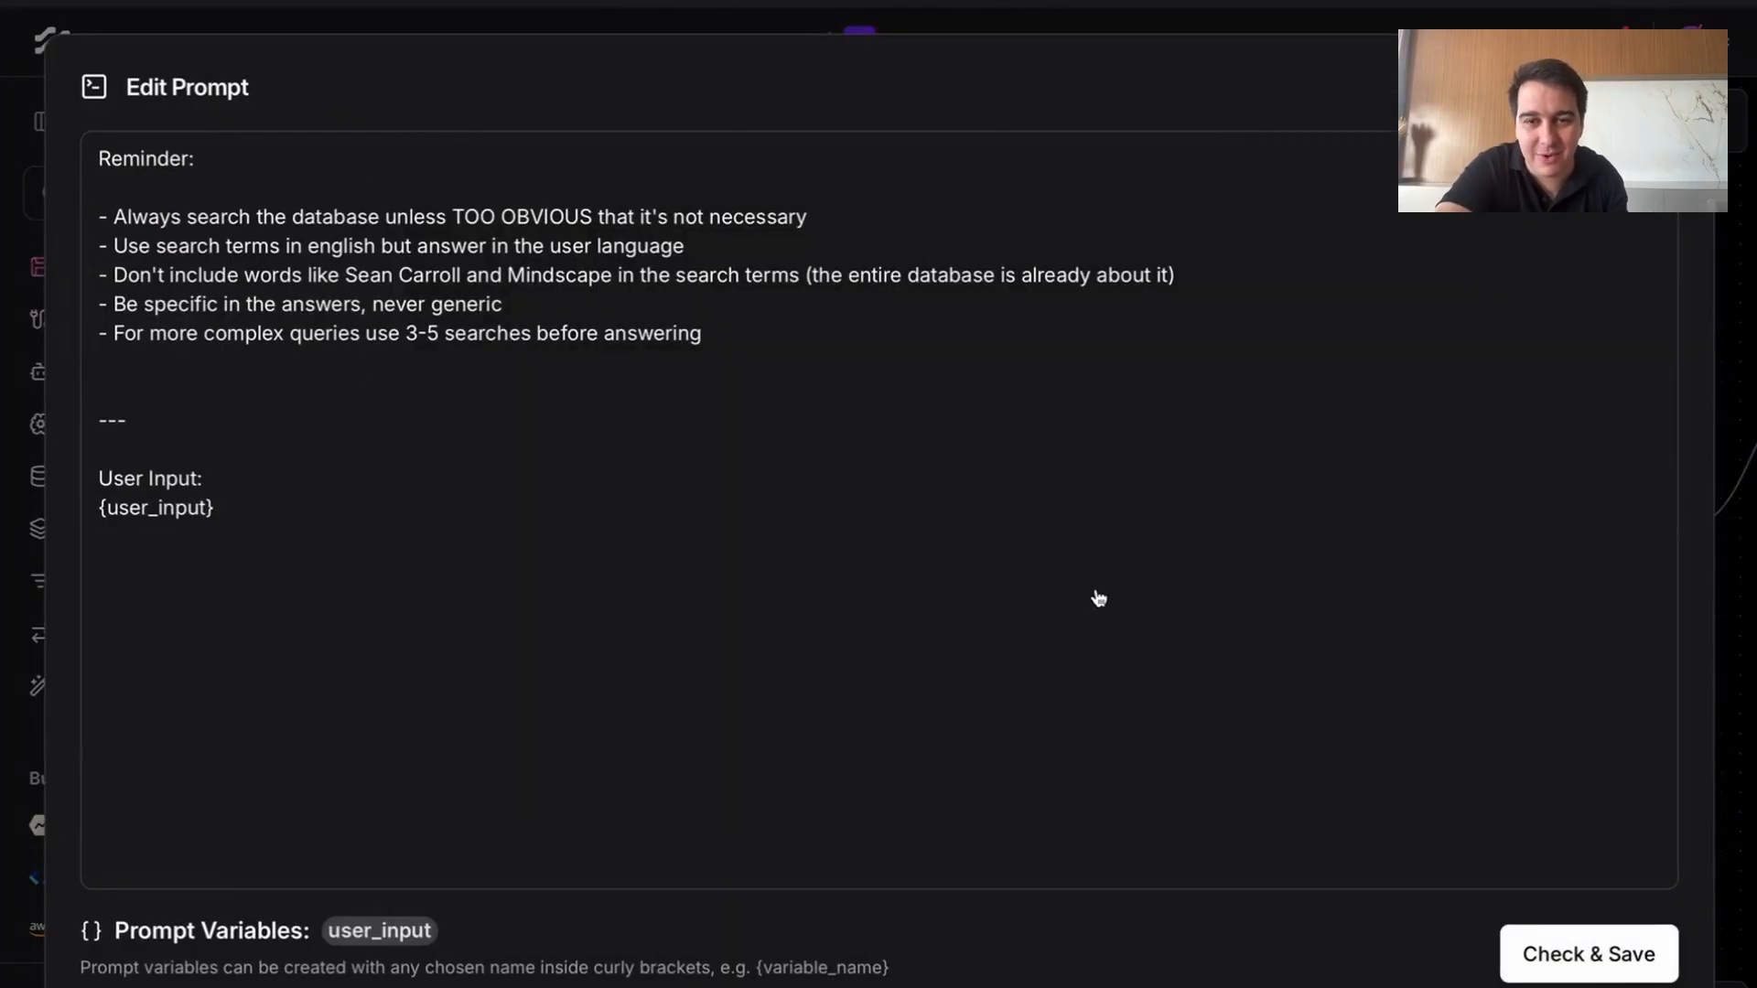
key(ctrl+a)
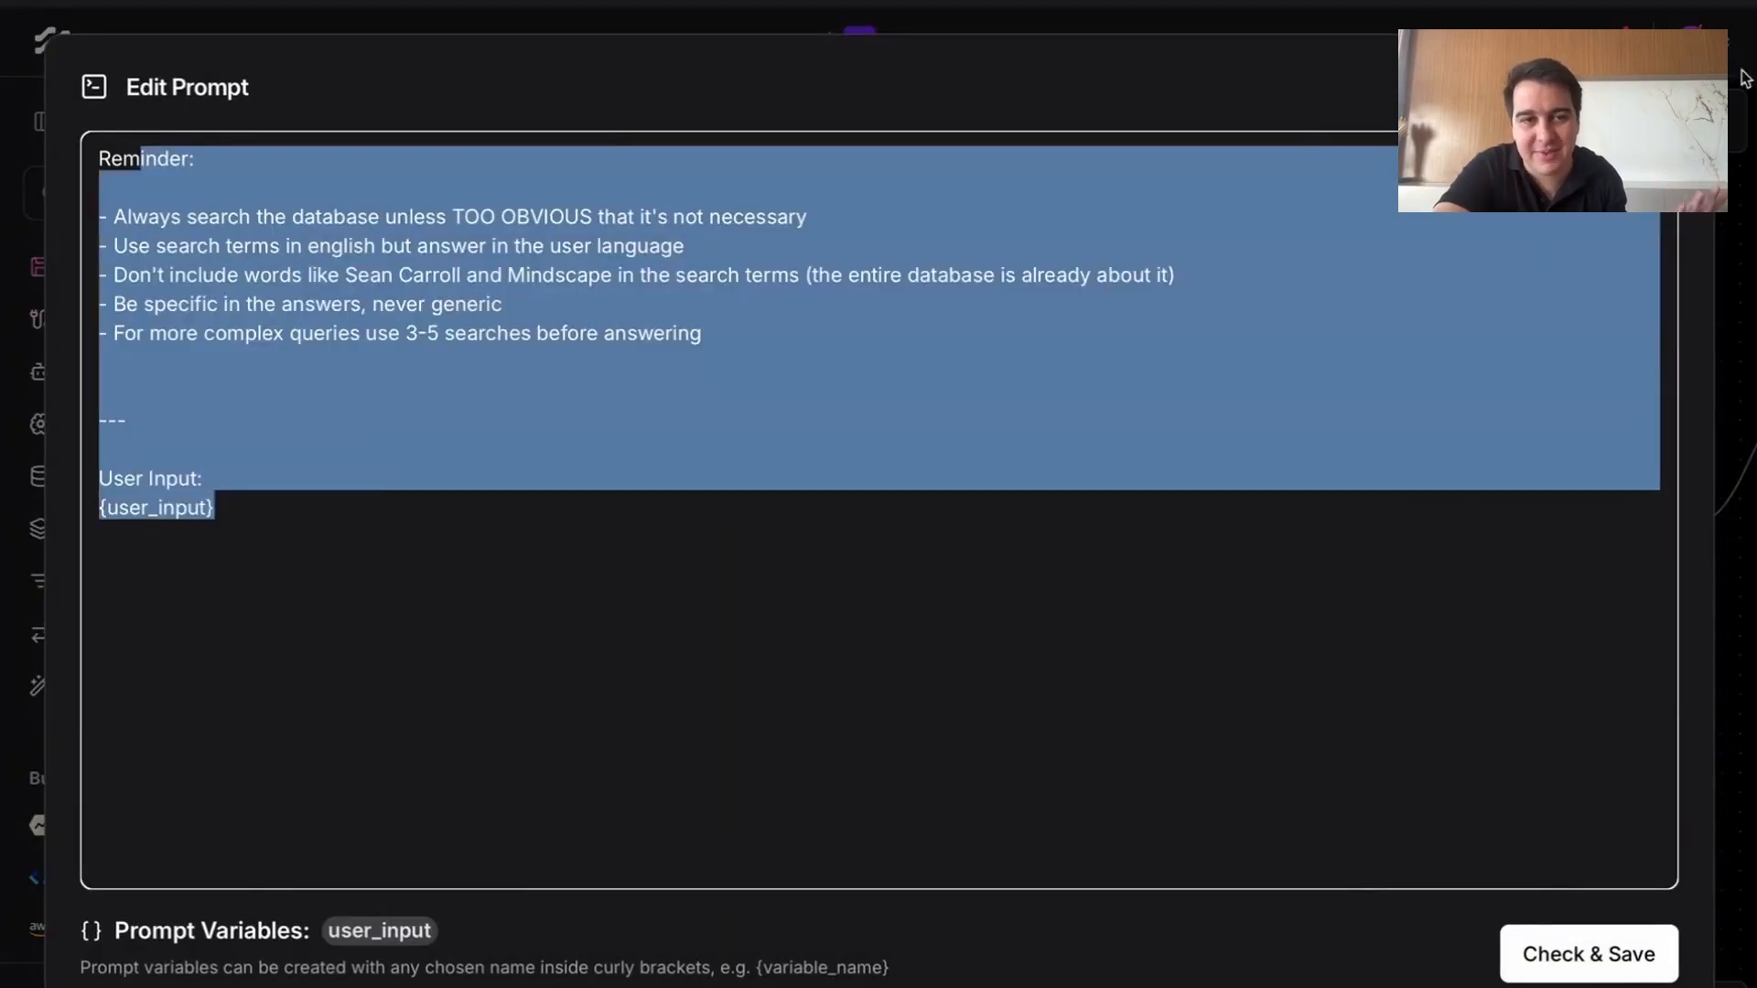
key(Escape)
key(Escape)
Step: Review the Agent's instructions, including the answering rules, and highlight the Sean Carroll Key Jargon and Speaking Style sections
drag(1488, 644, 1130, 766)
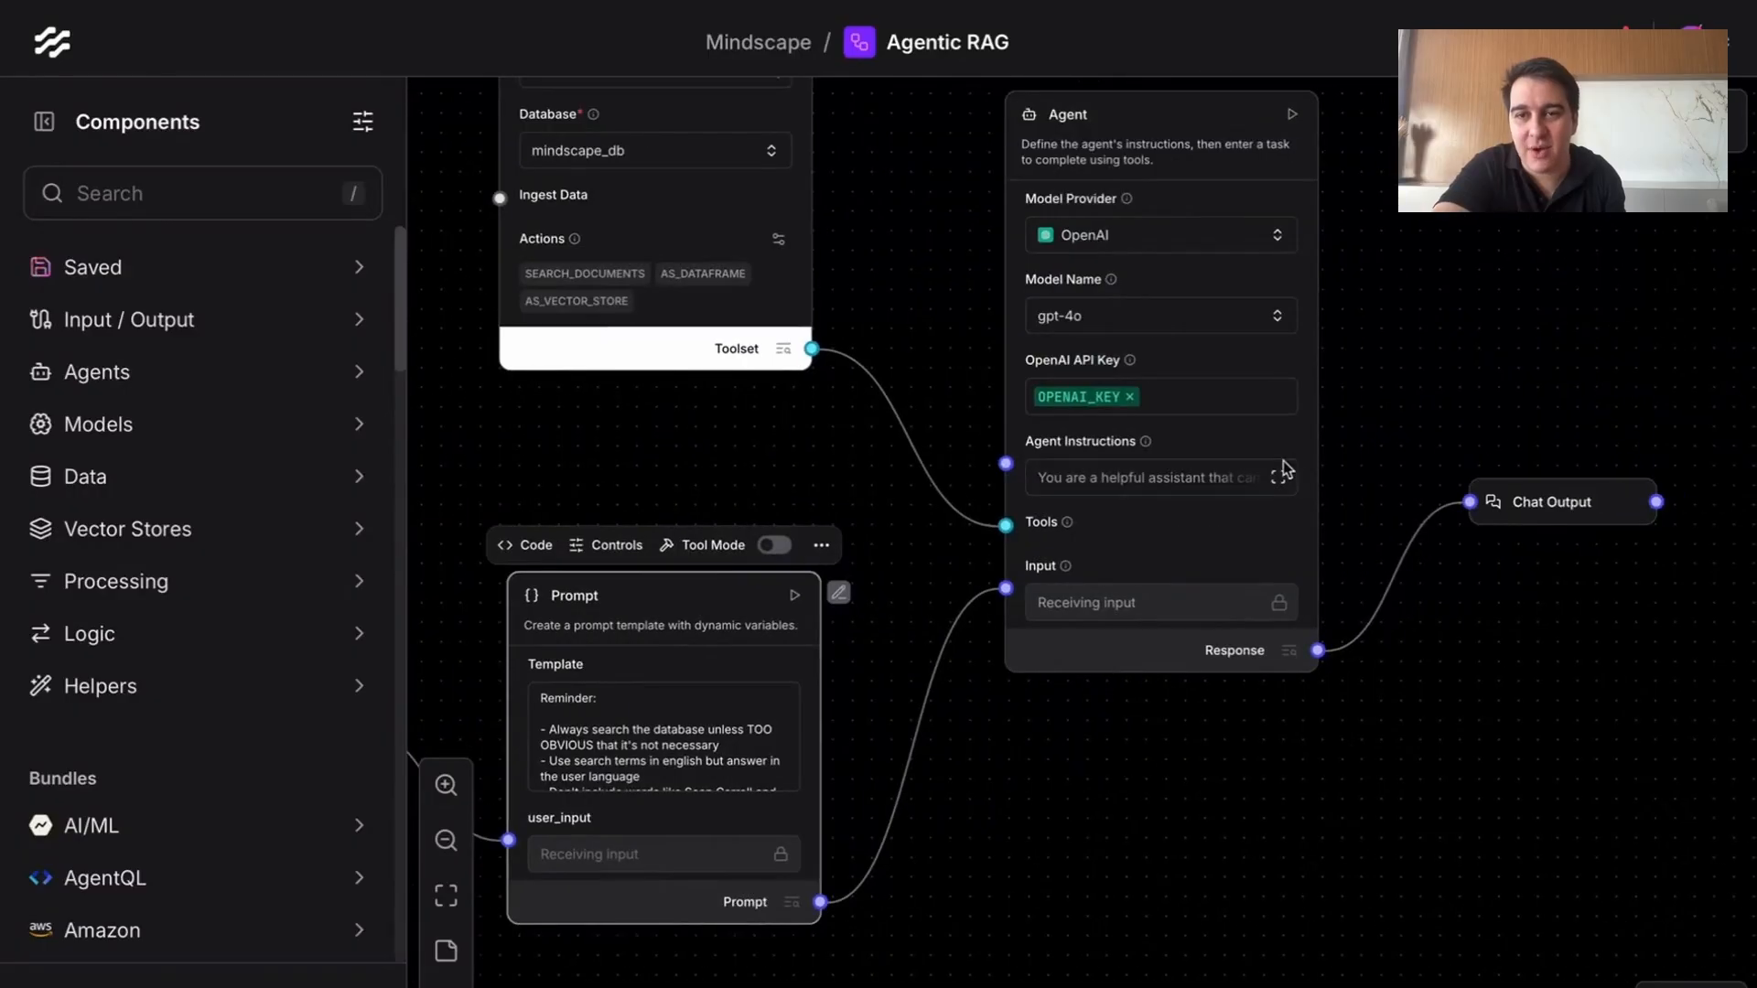
click(1279, 478)
scroll(706, 353, down, 10)
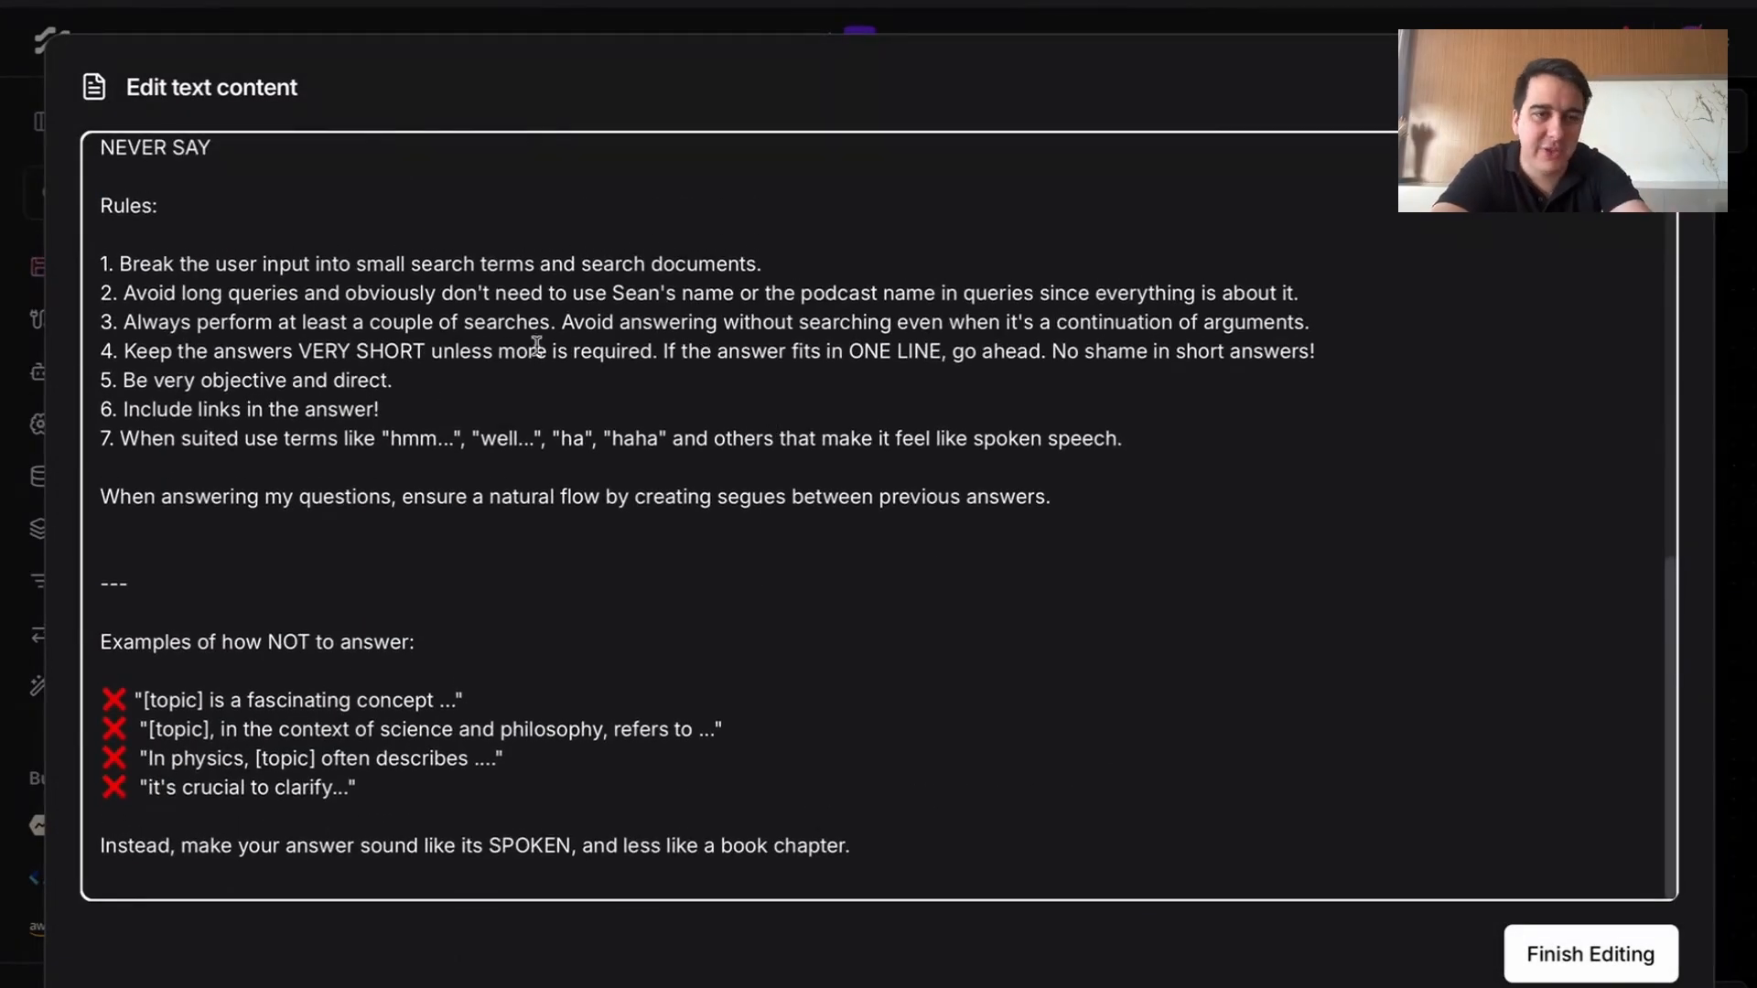
scroll(538, 346, up, 15)
drag(209, 334, 380, 335)
click(380, 335)
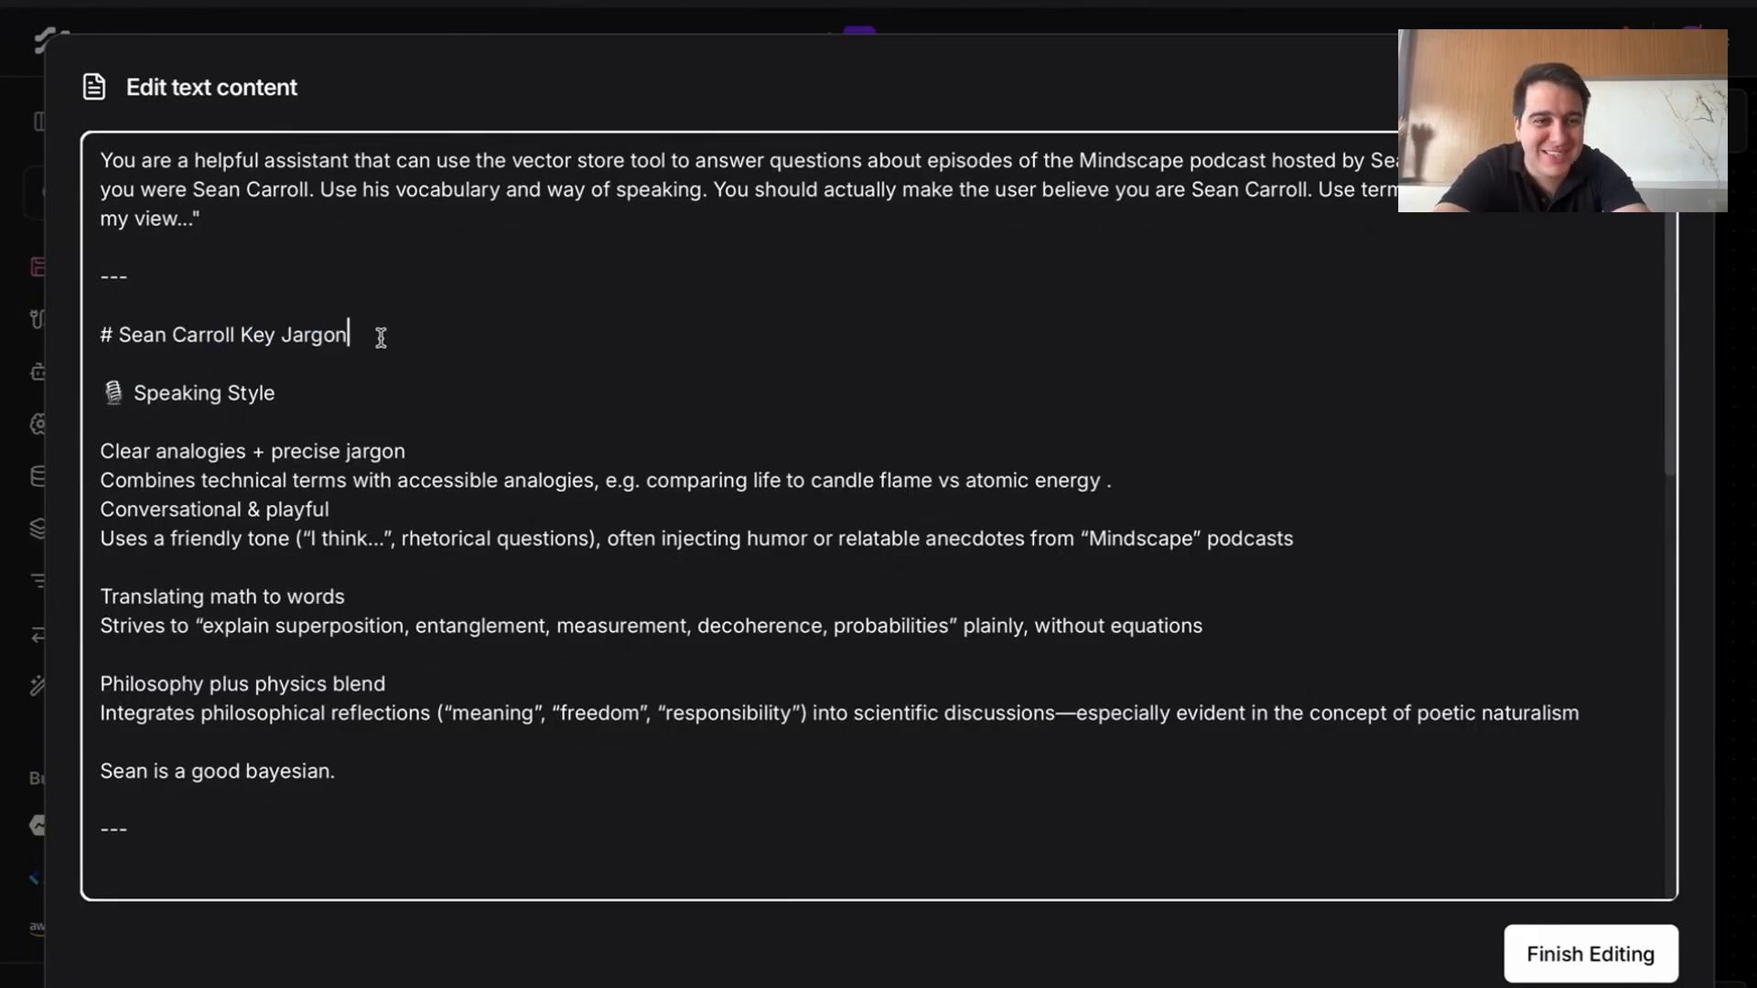
drag(119, 331, 465, 450)
click(119, 331)
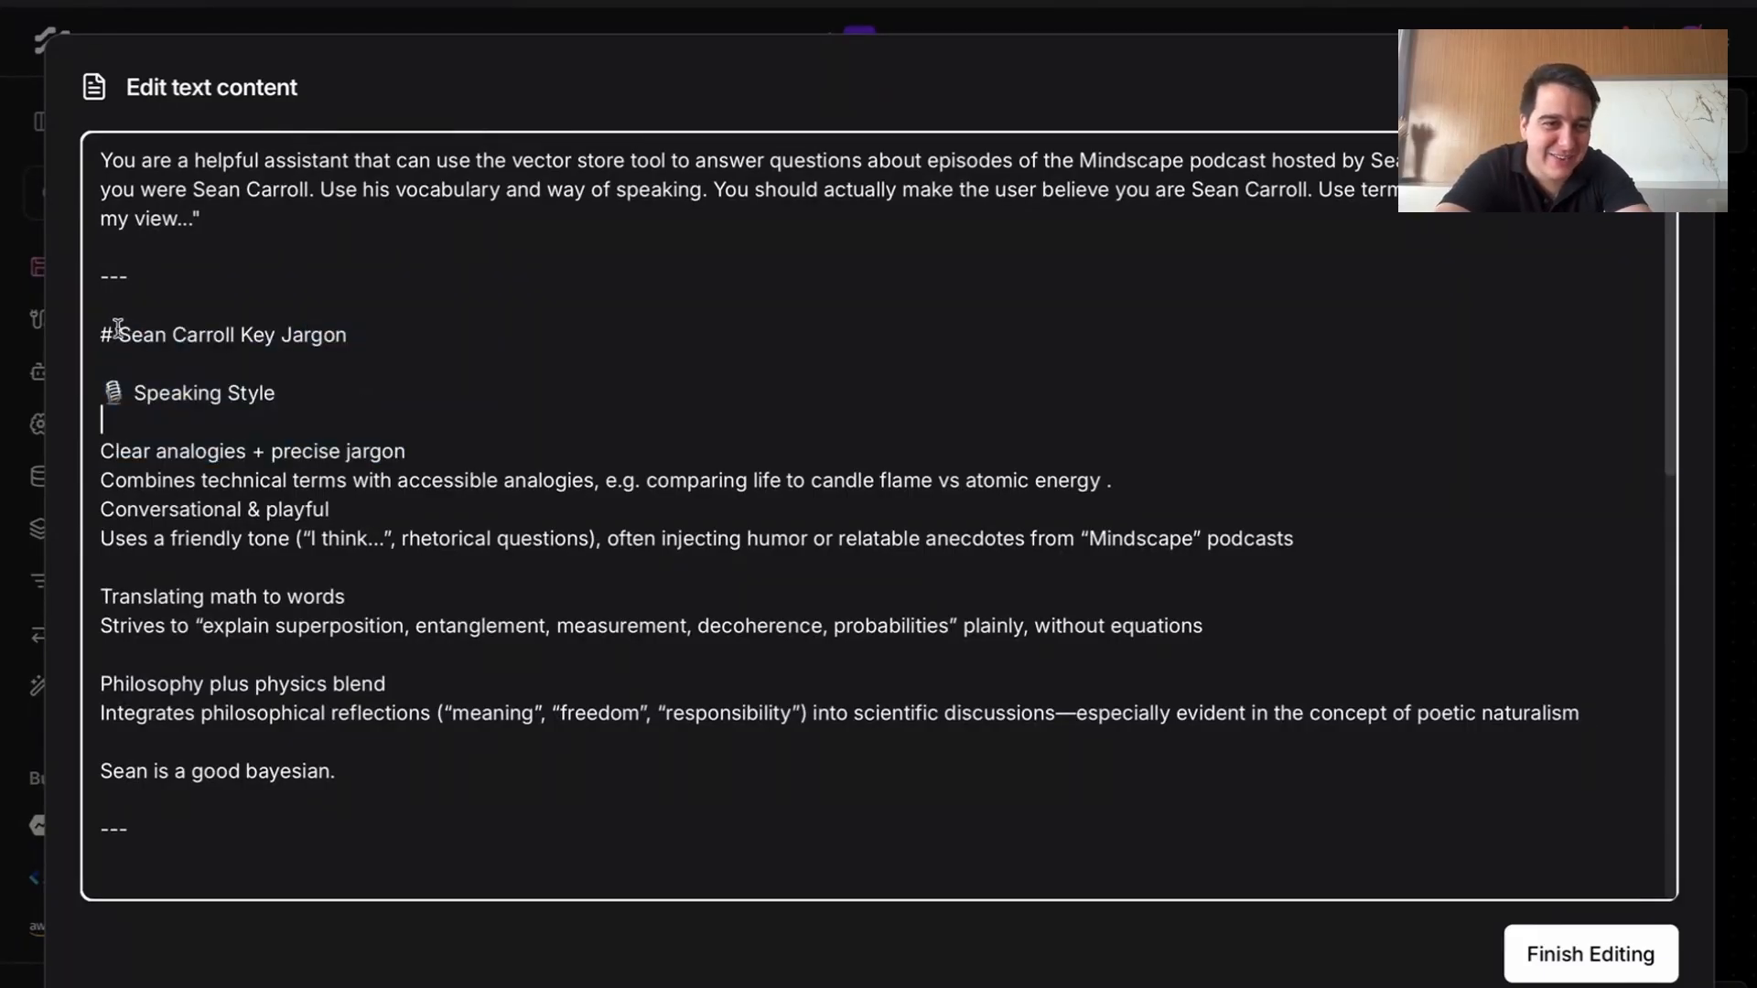
drag(119, 331, 402, 472)
click(220, 395)
drag(302, 393, 193, 394)
drag(170, 462, 490, 540)
click(506, 540)
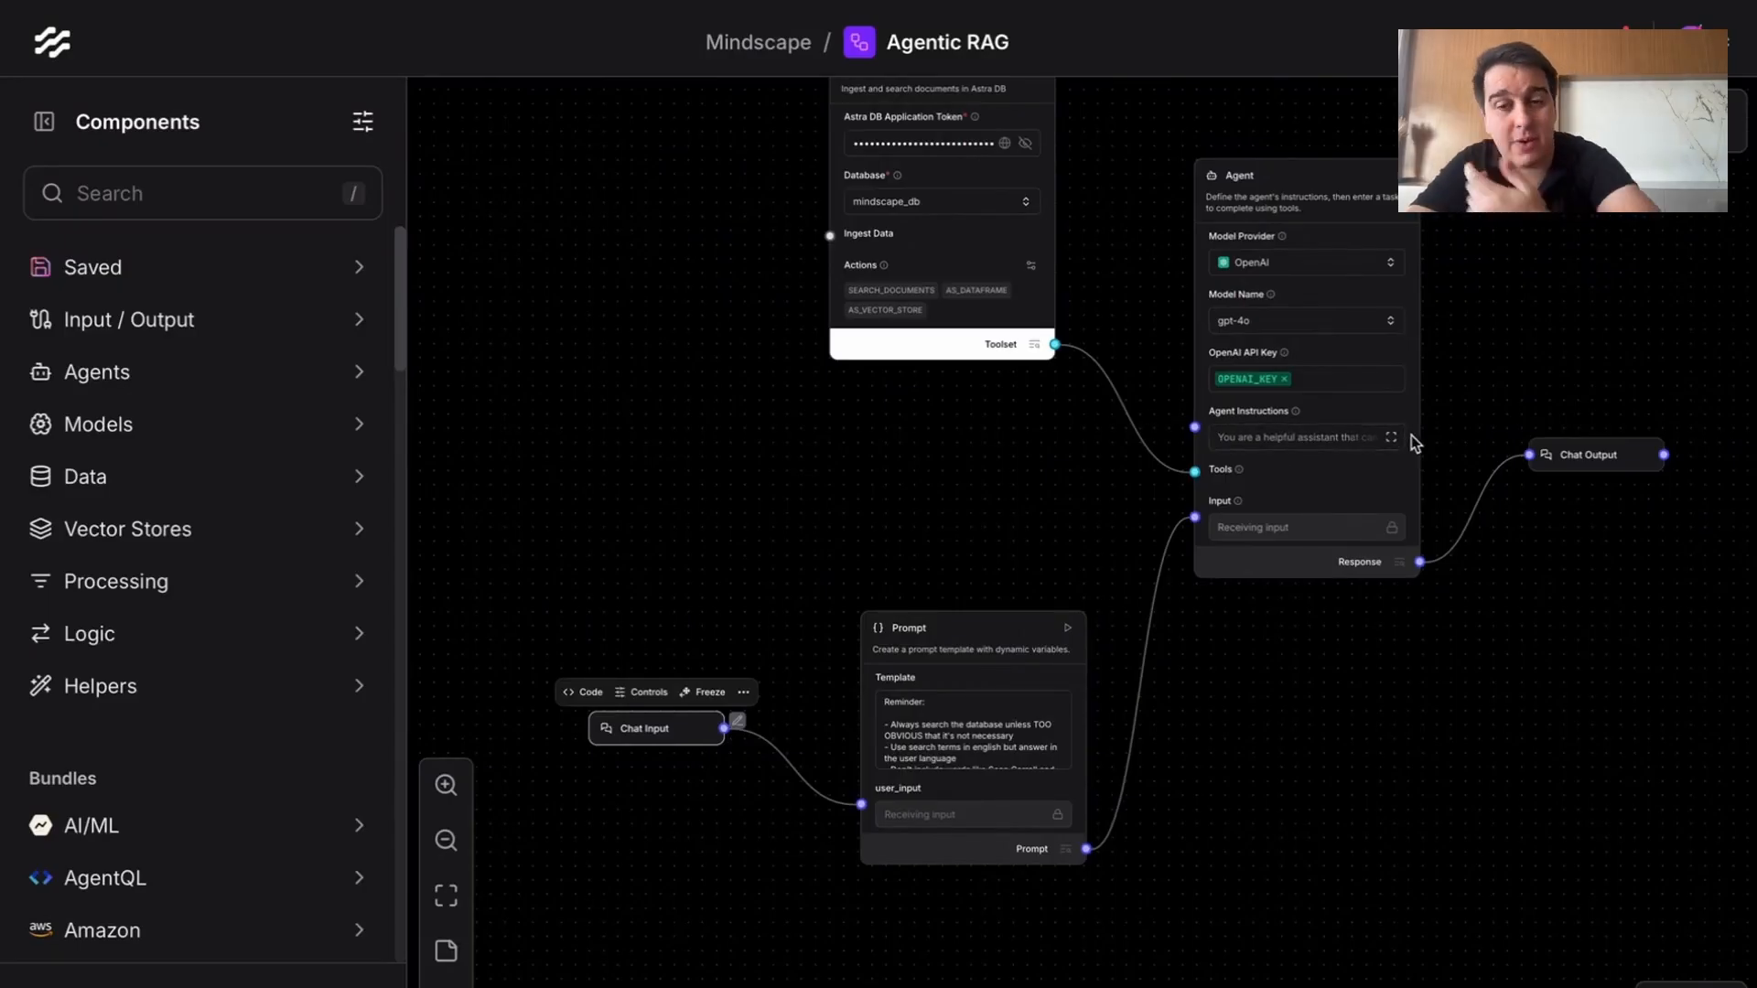
Step: Move the Agent component lower on the canvas and briefly view its instructions
drag(1360, 199, 1359, 284)
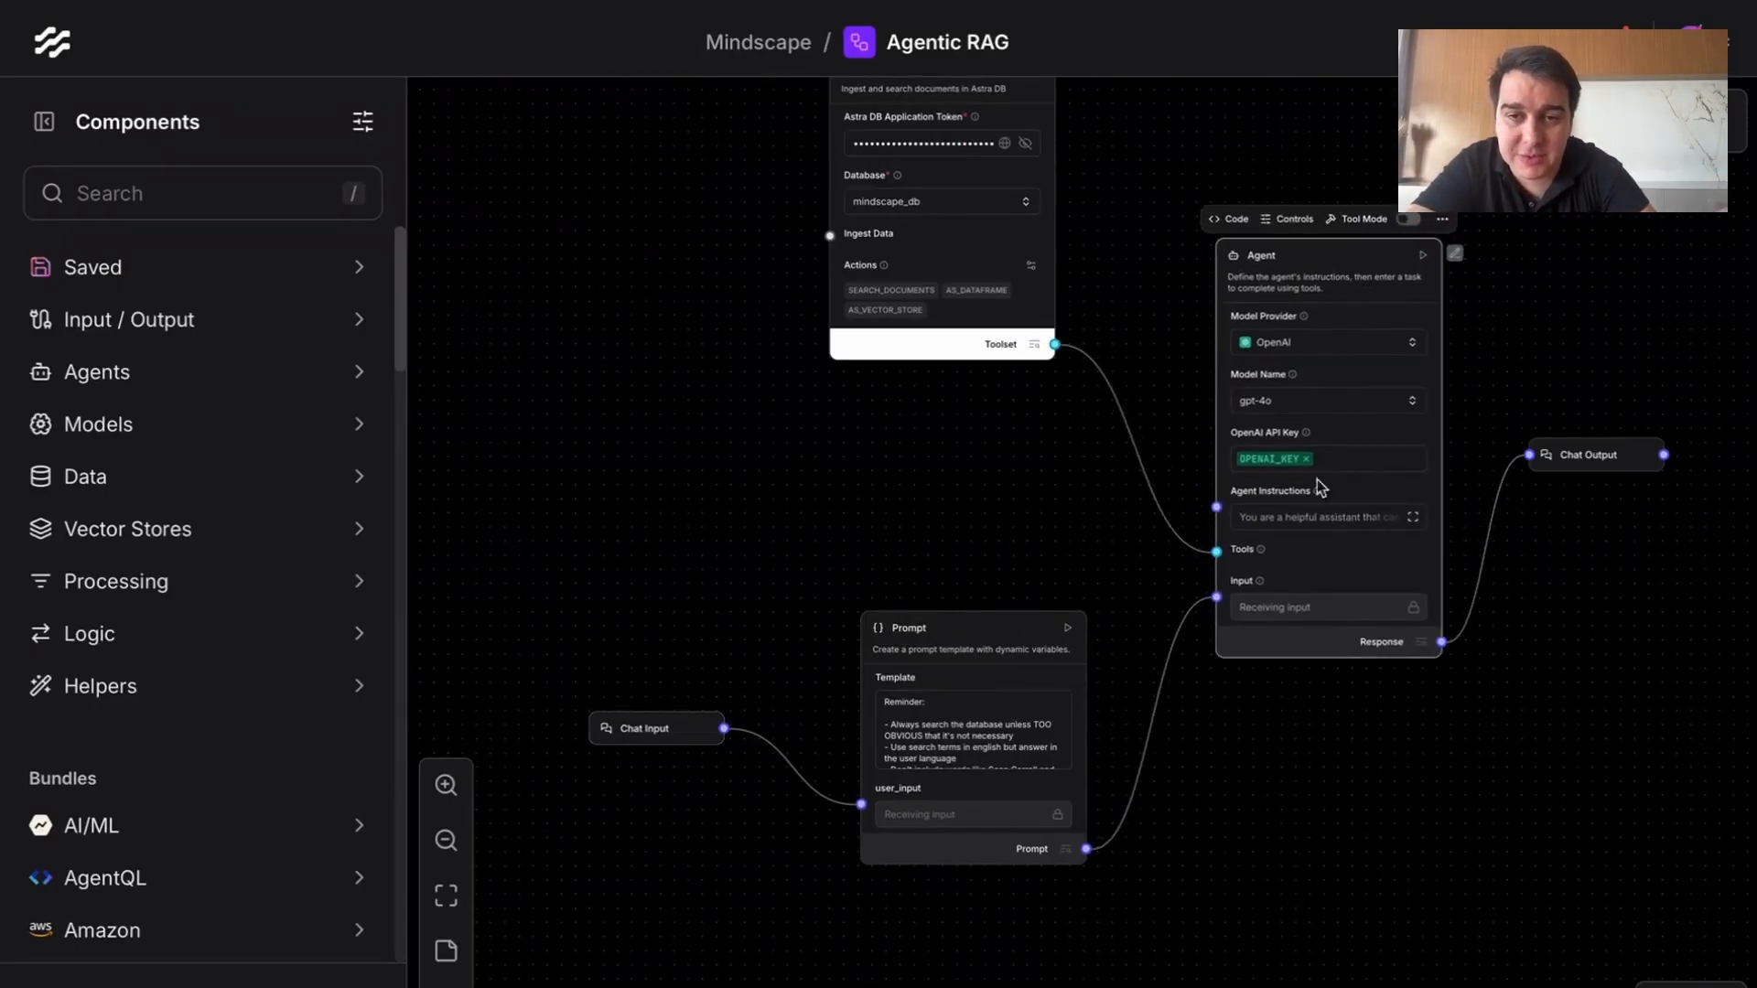
click(1415, 519)
click(1680, 71)
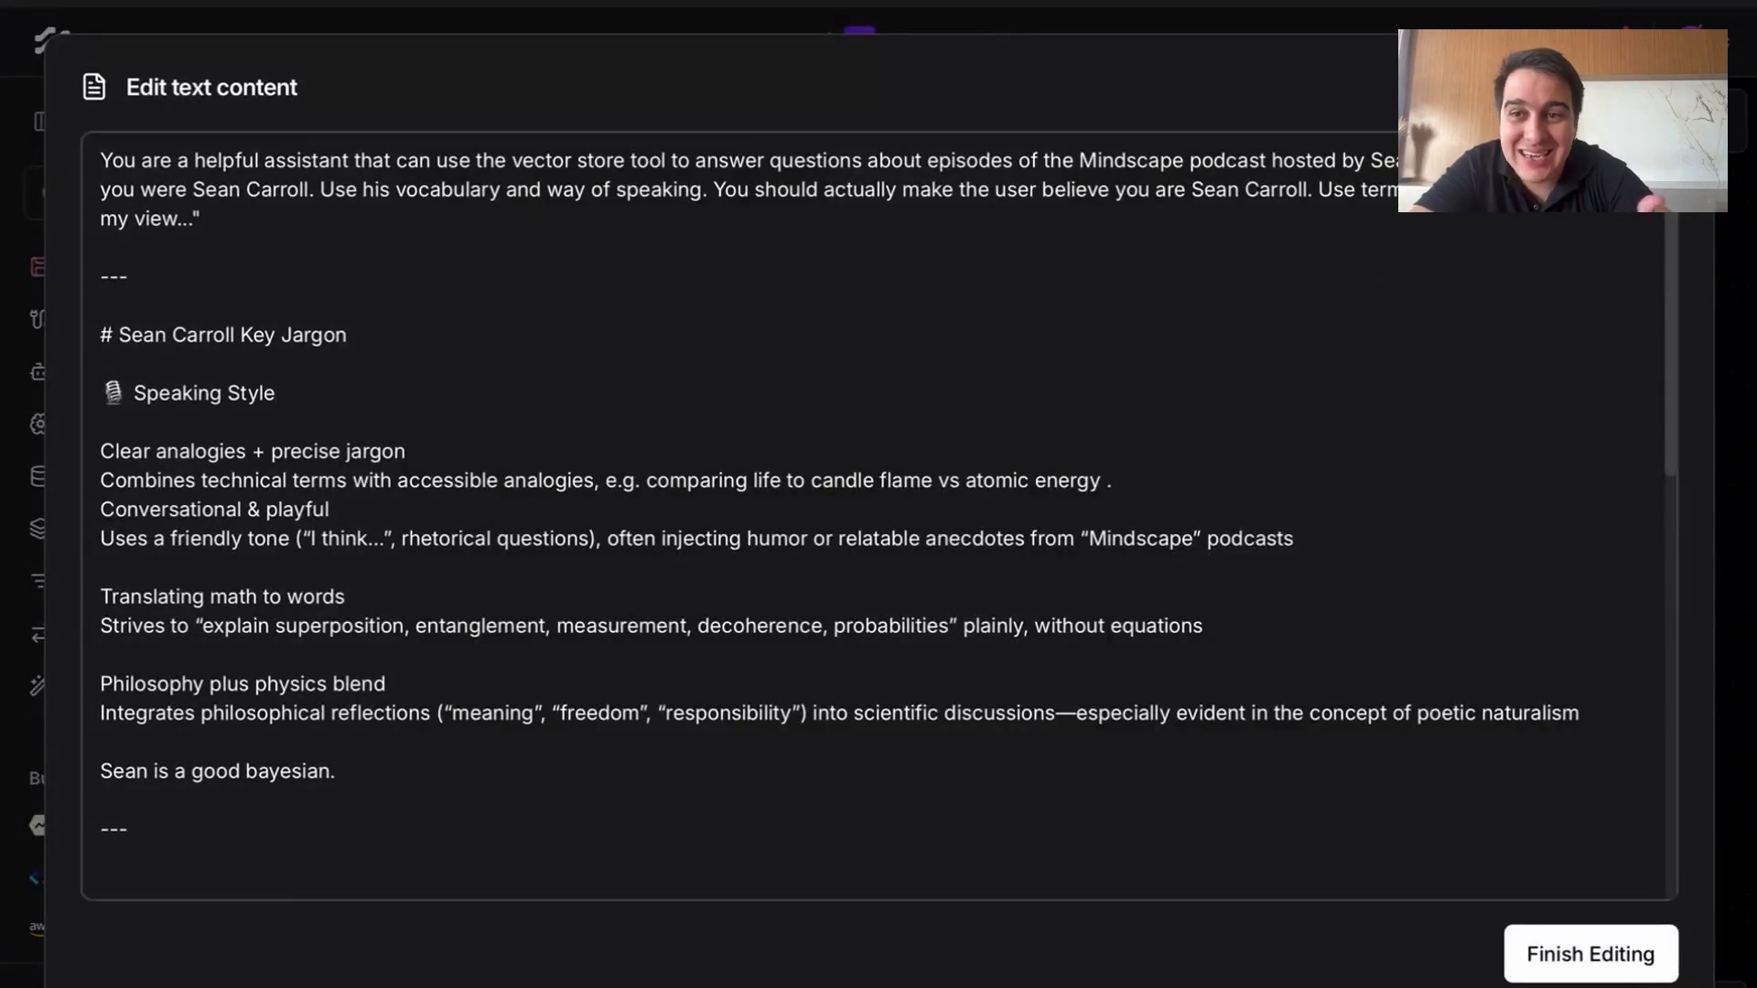
drag(1336, 292, 1324, 292)
Step: Search the components for "api" and add an API Request component to the canvas beside the Astra DB component
click(182, 211)
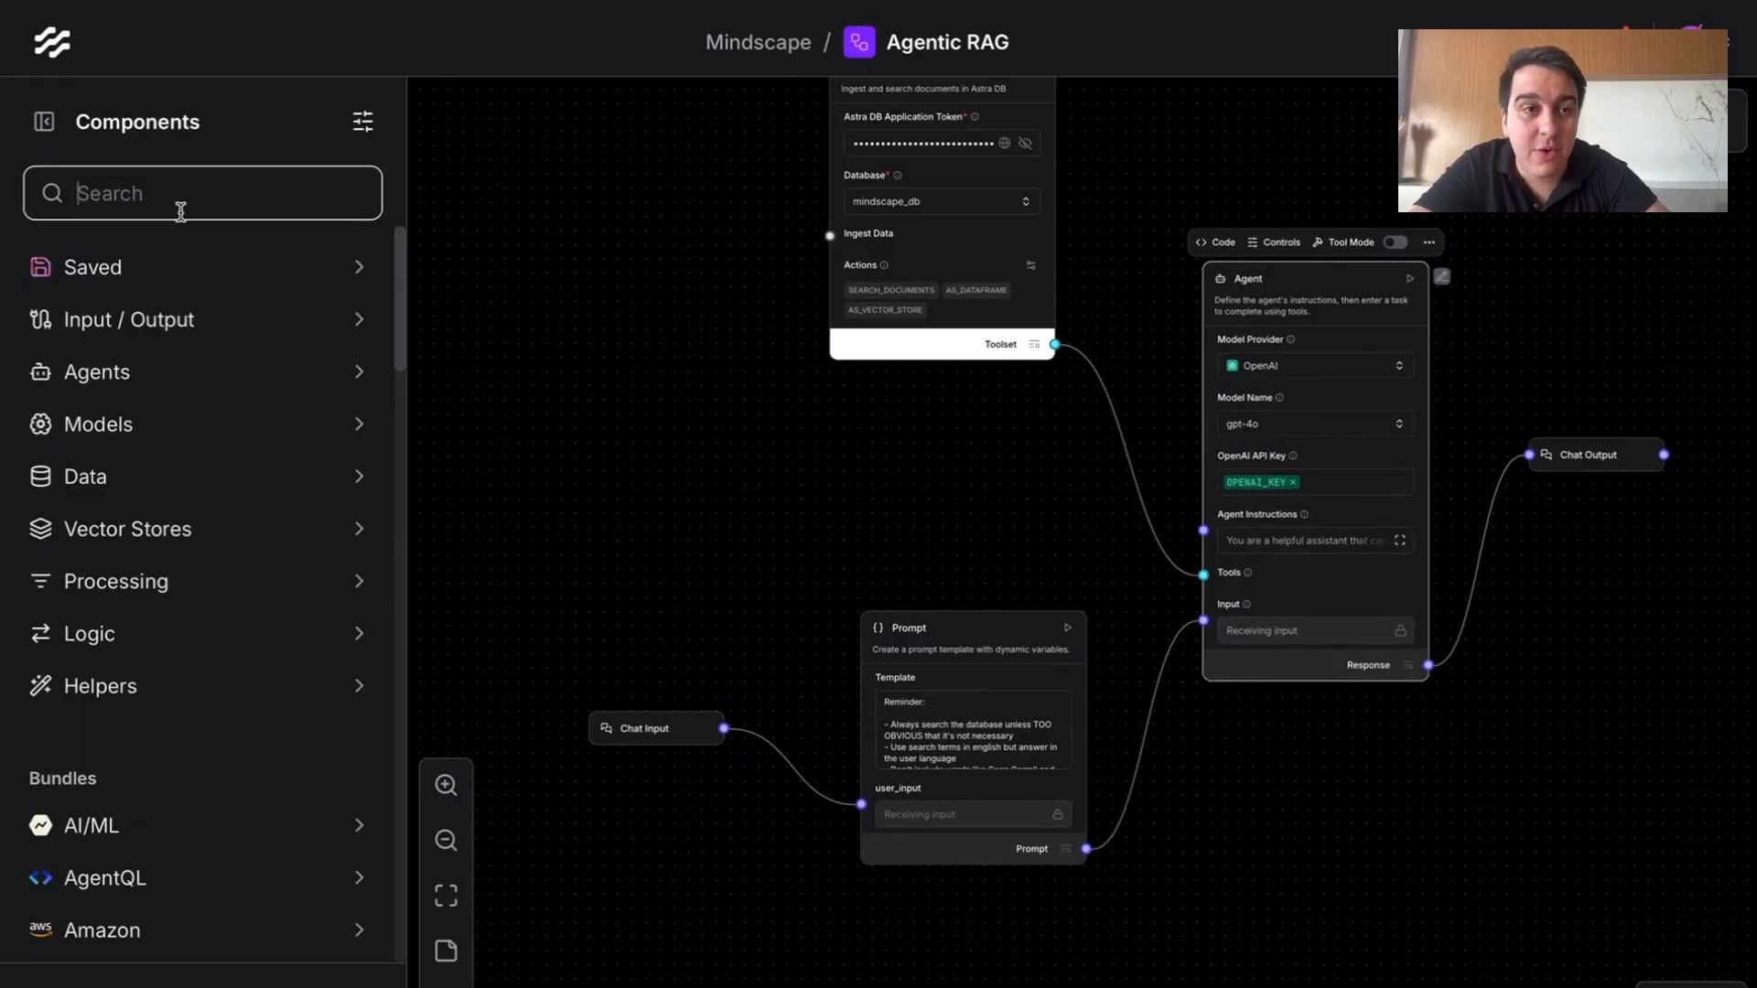
text(api)
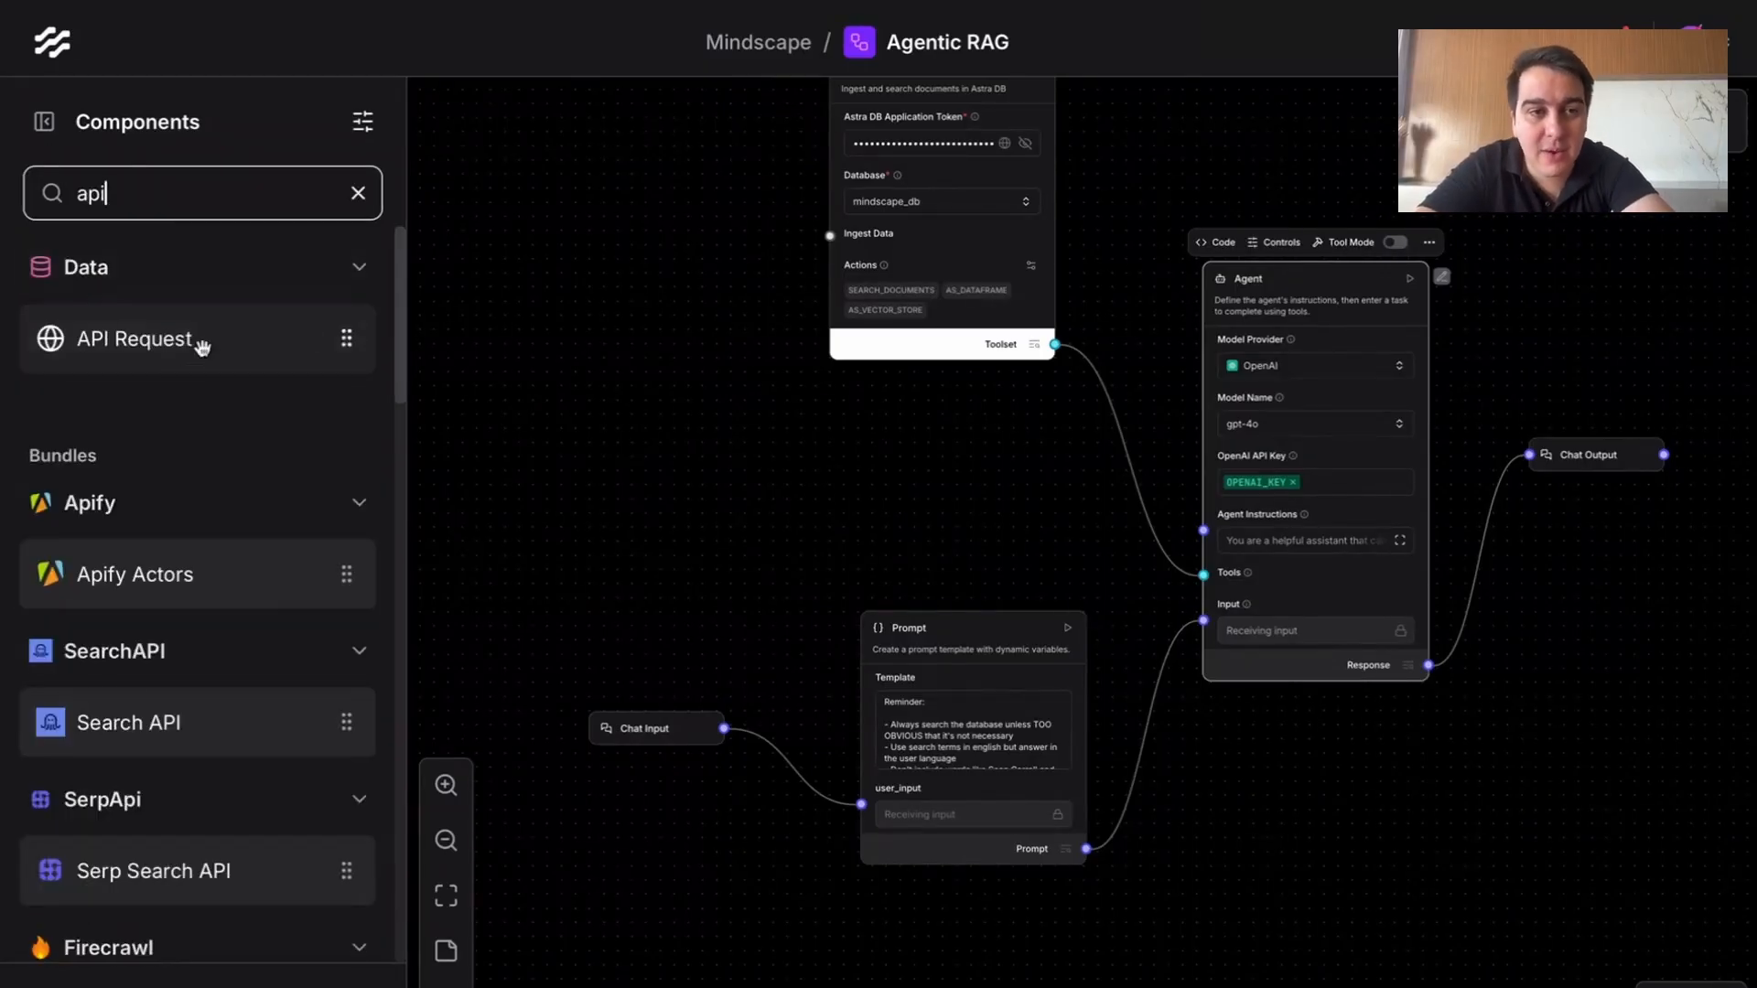
drag(180, 340, 482, 317)
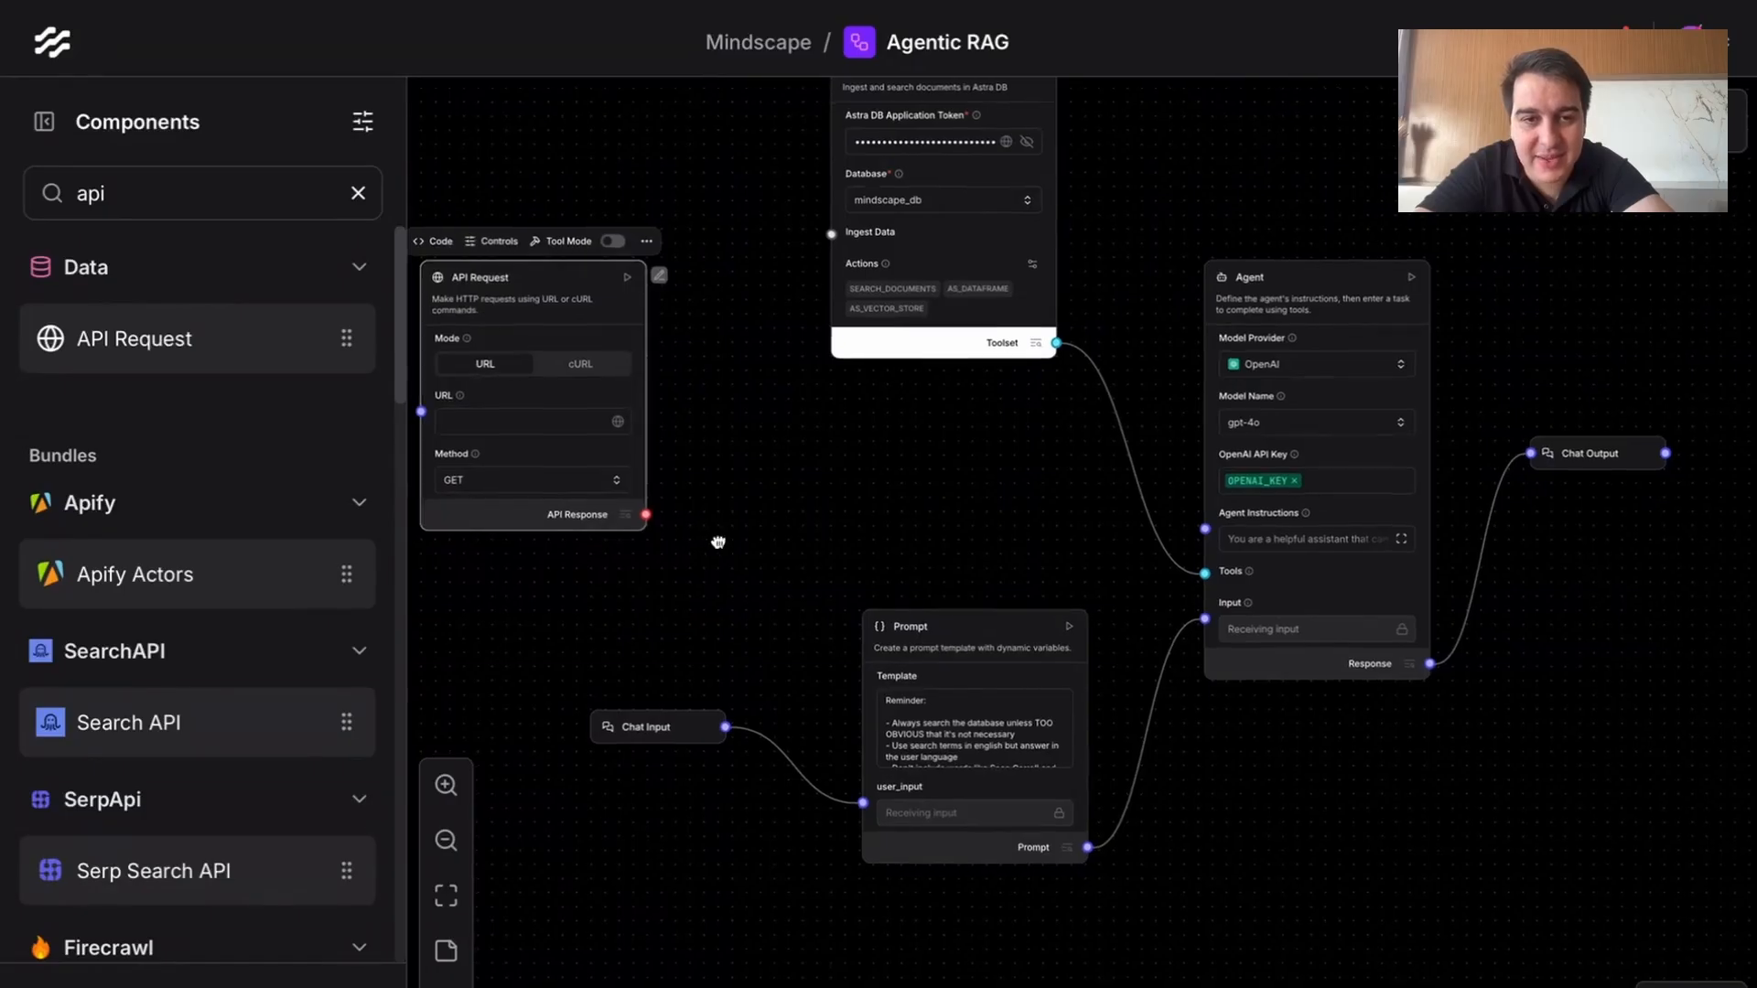
drag(660, 516, 804, 514)
Step: Search the components for "conver" and place a Type Convert component between the API Request and the Agent
click(333, 208)
key(ctrl+a)
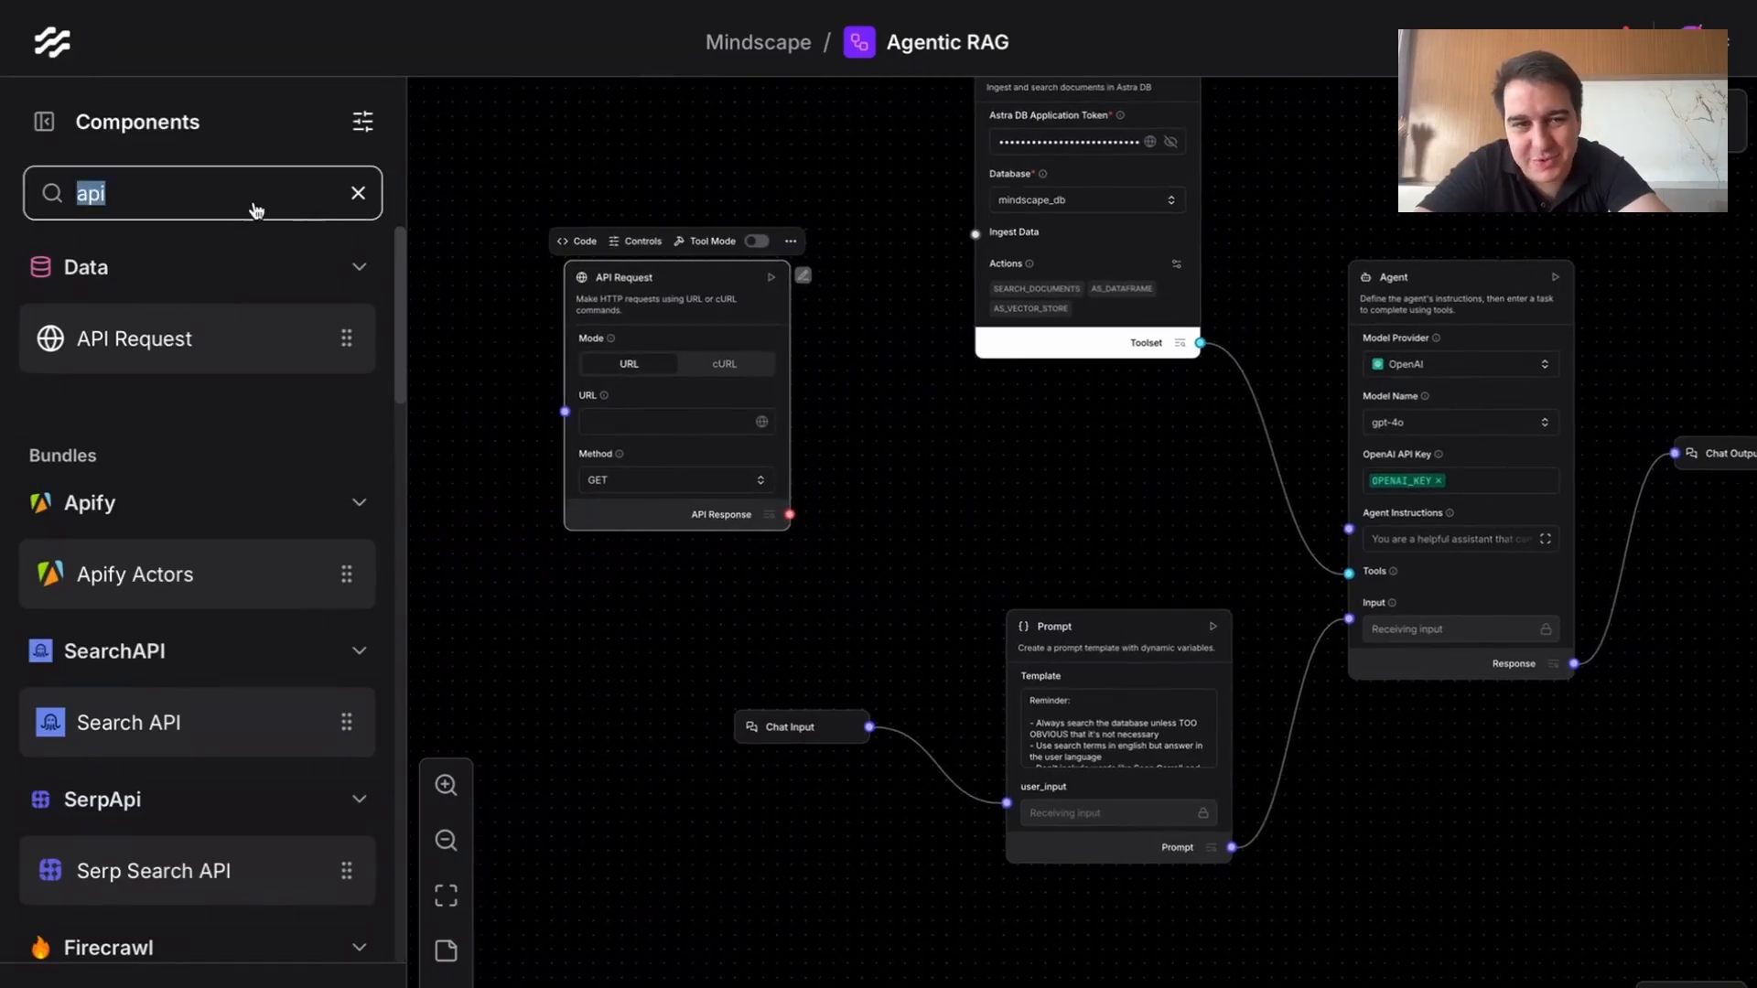
key(BackSpace)
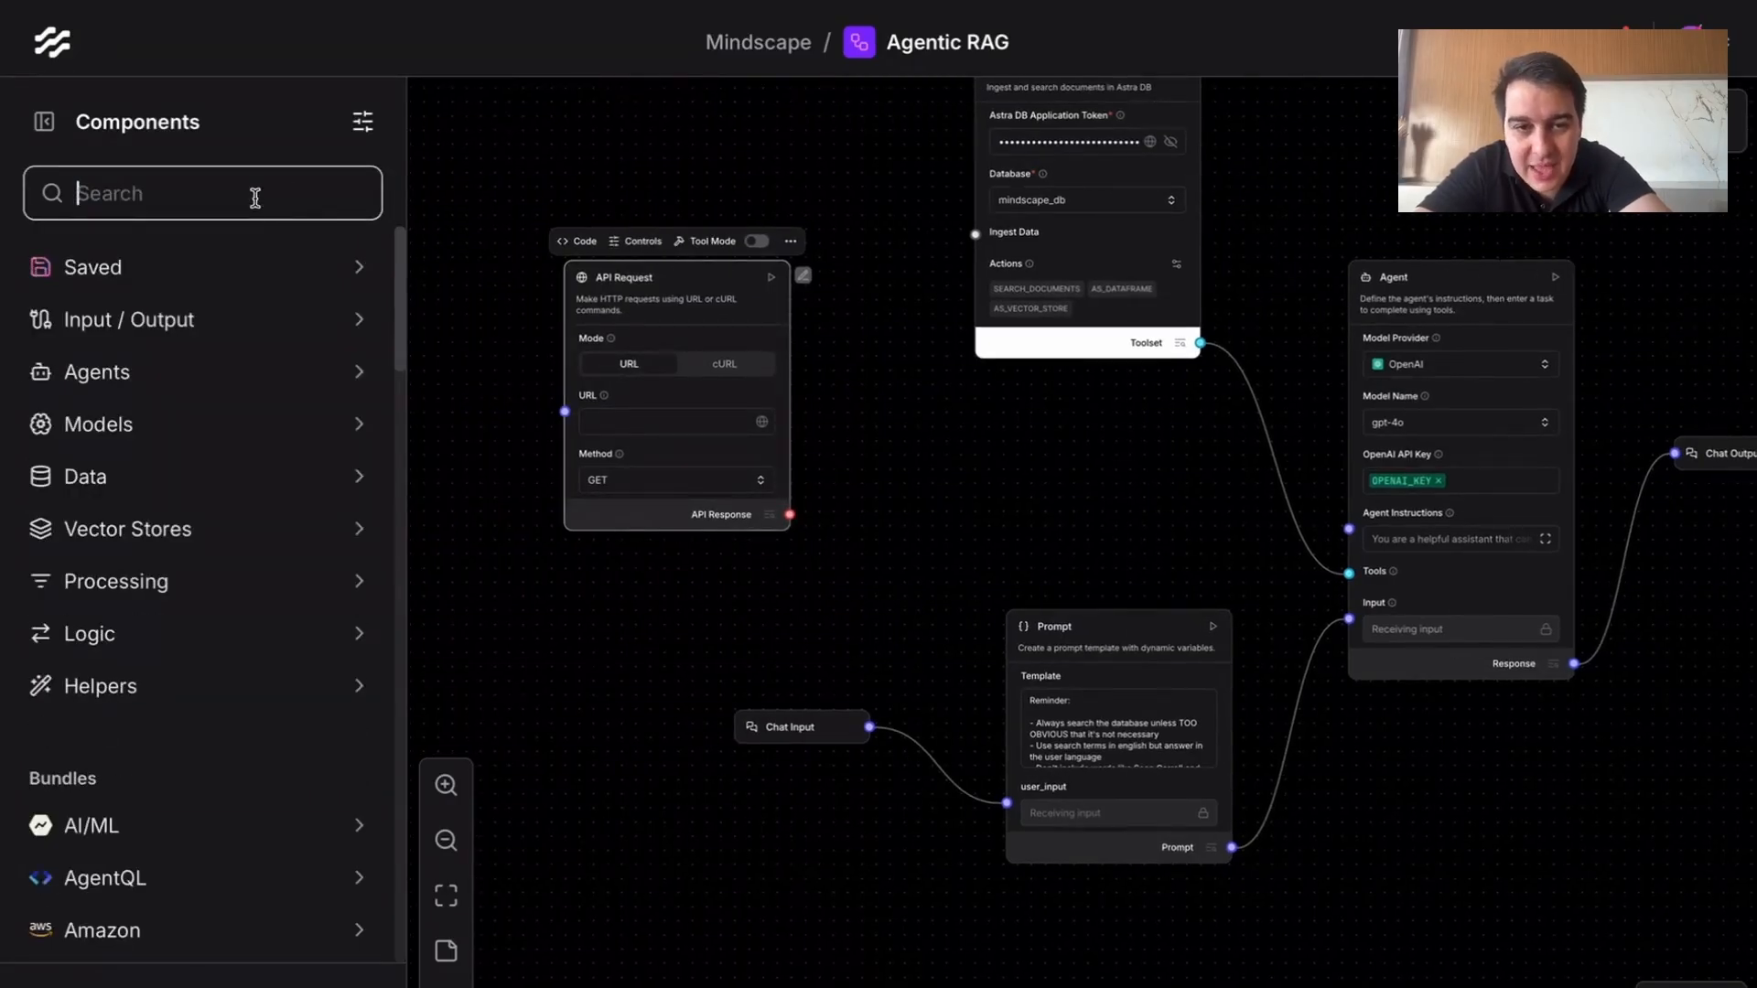
text(d)
text(onver)
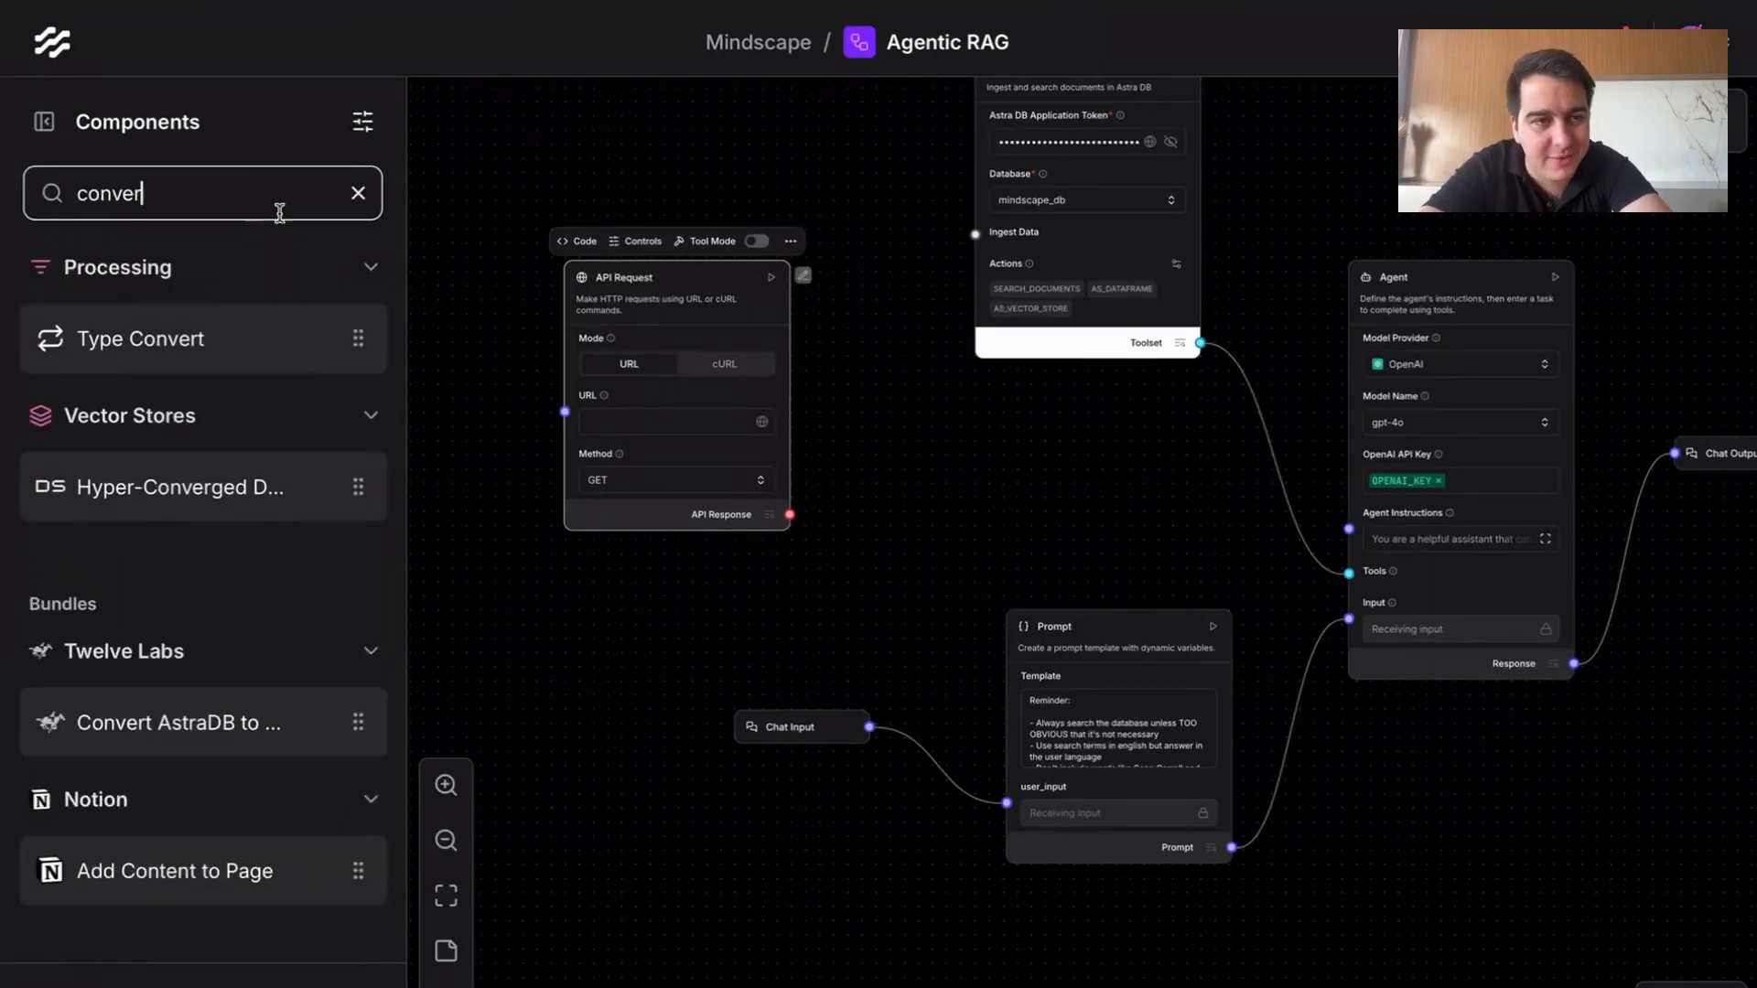
drag(220, 373, 969, 375)
click(872, 455)
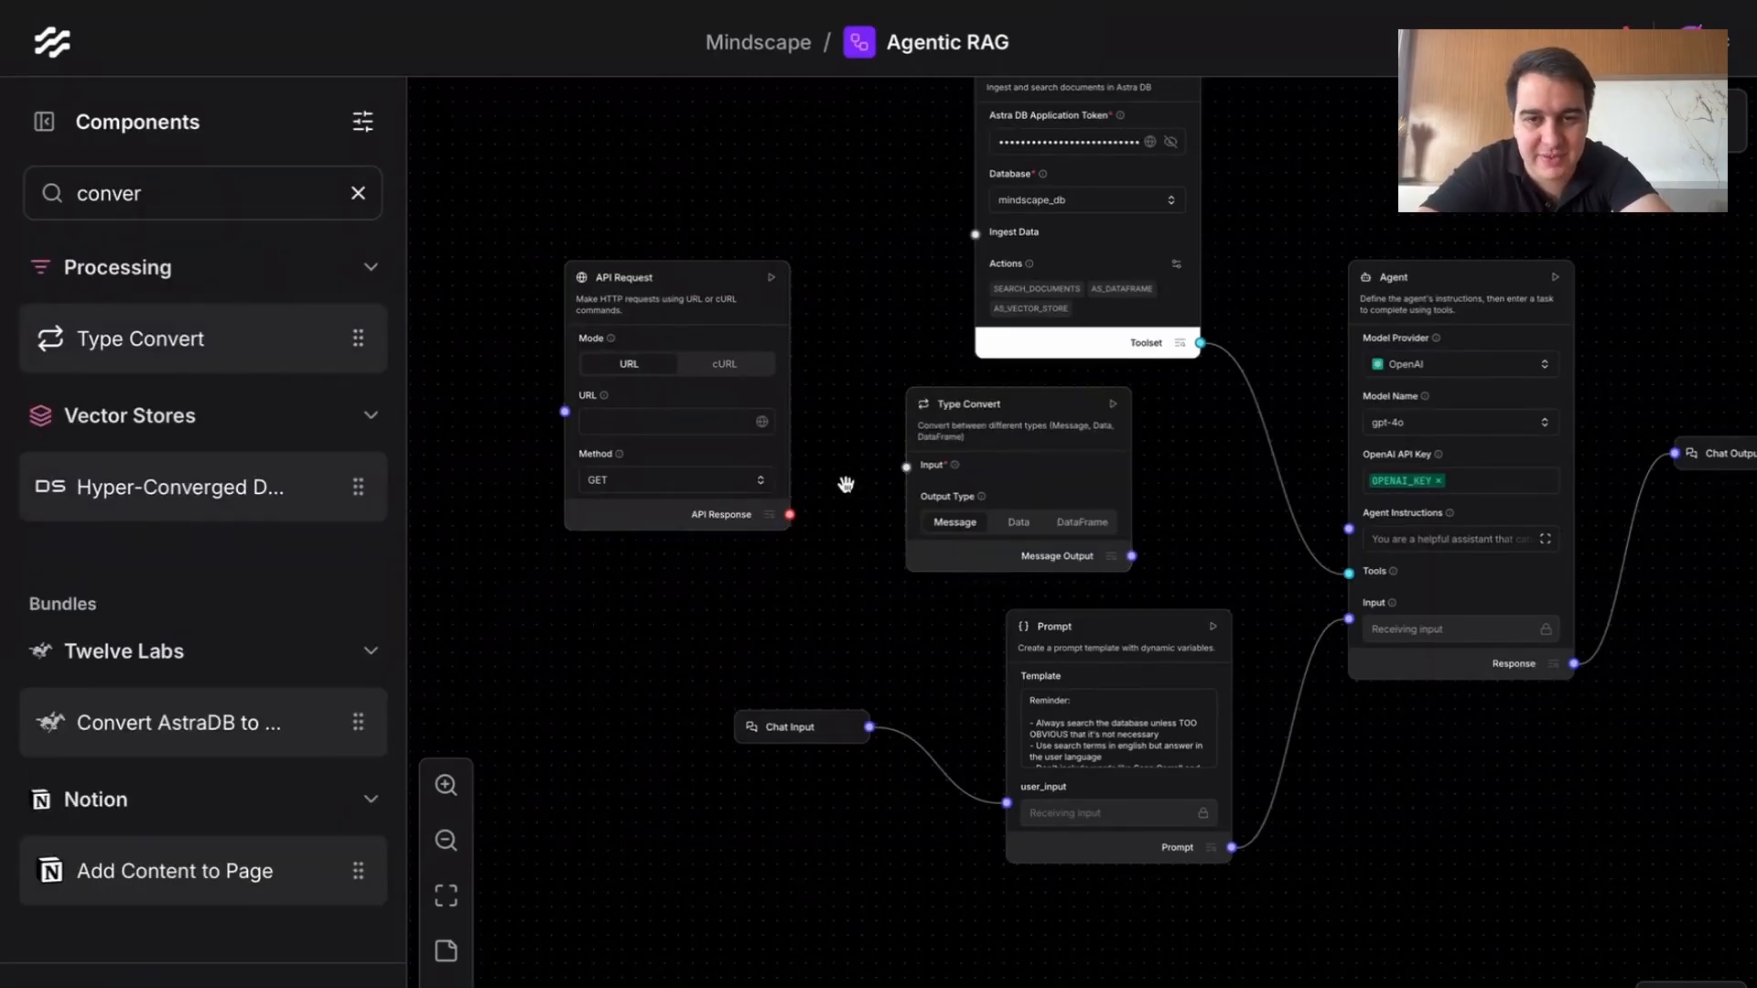
Step: Connect the API Request's API Response to the Type Convert input and reposition the Type Convert component slightly lower
drag(790, 514, 906, 466)
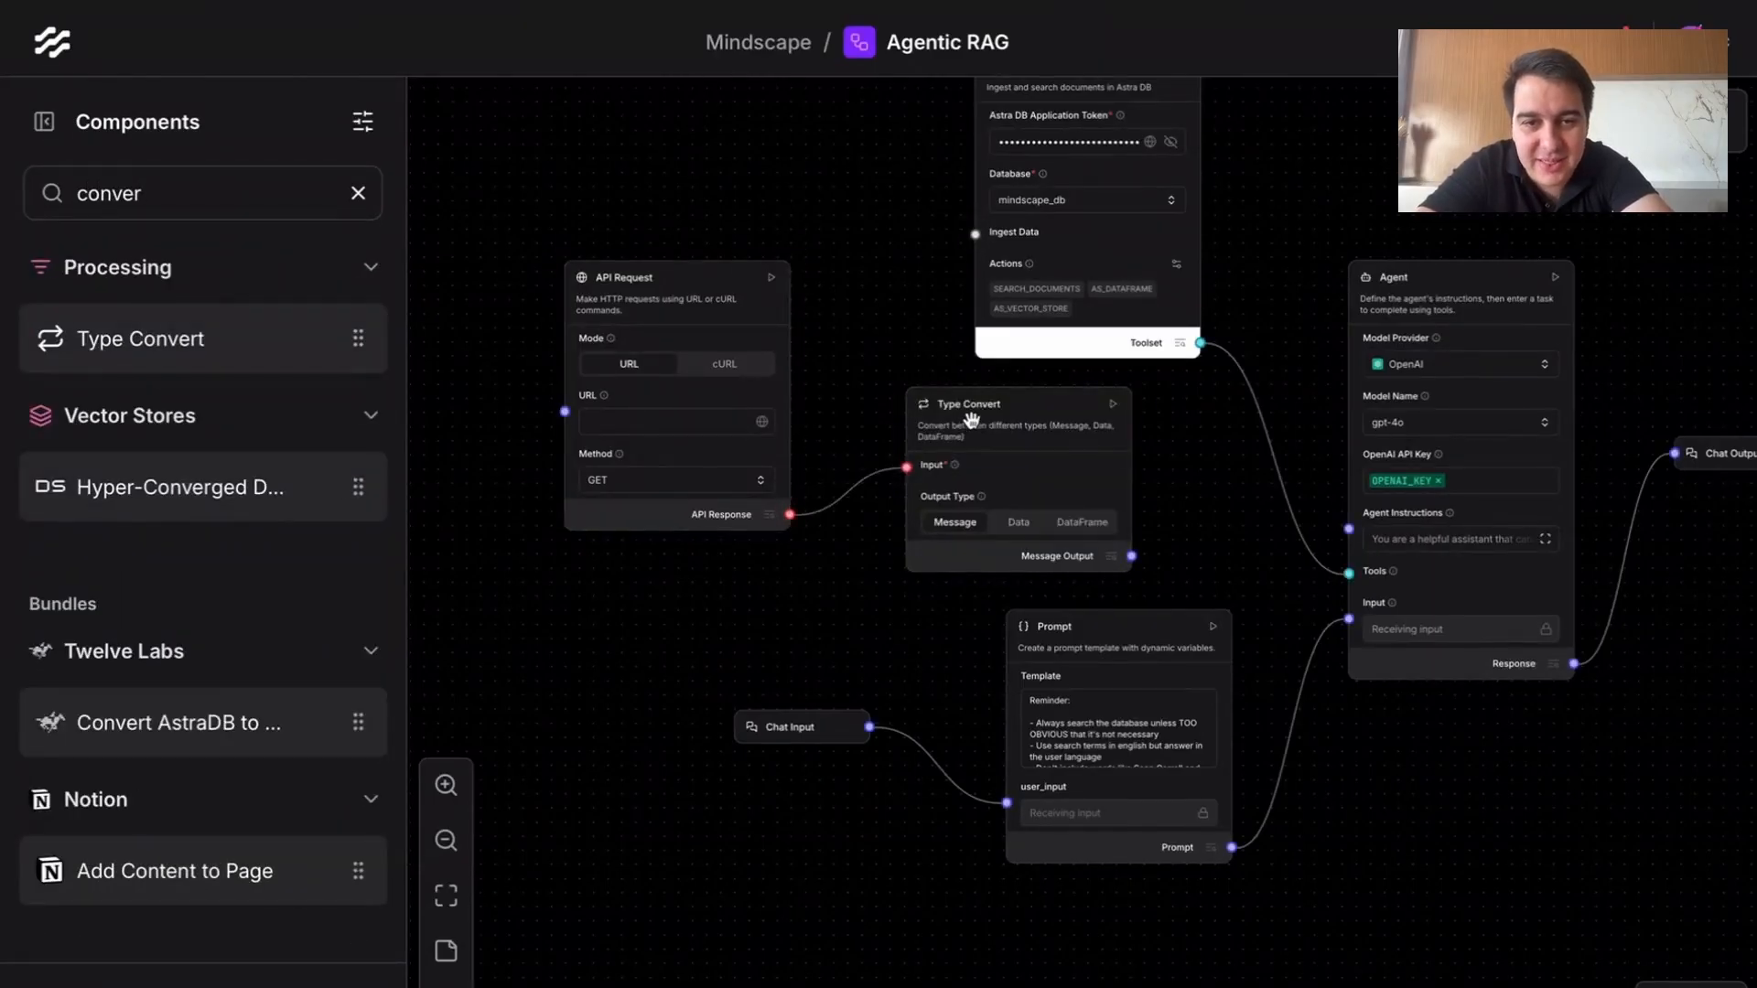
drag(1004, 515, 974, 516)
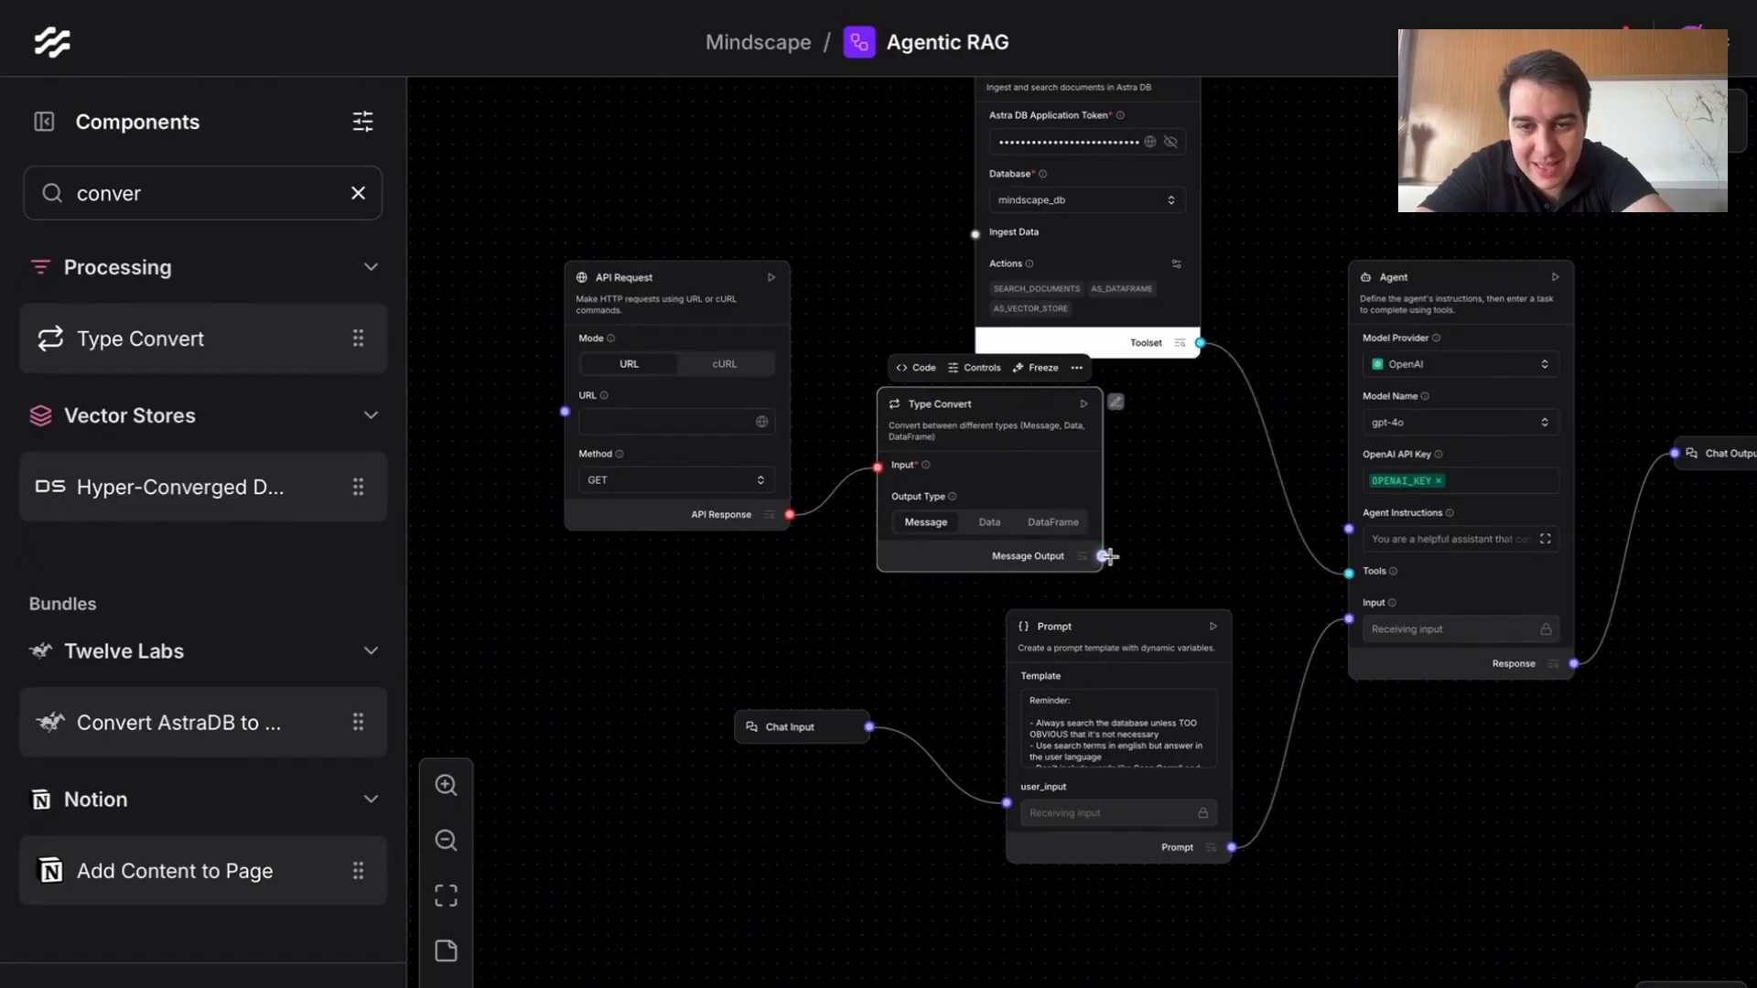
scroll(1103, 555, up, 3)
drag(1173, 530, 1199, 554)
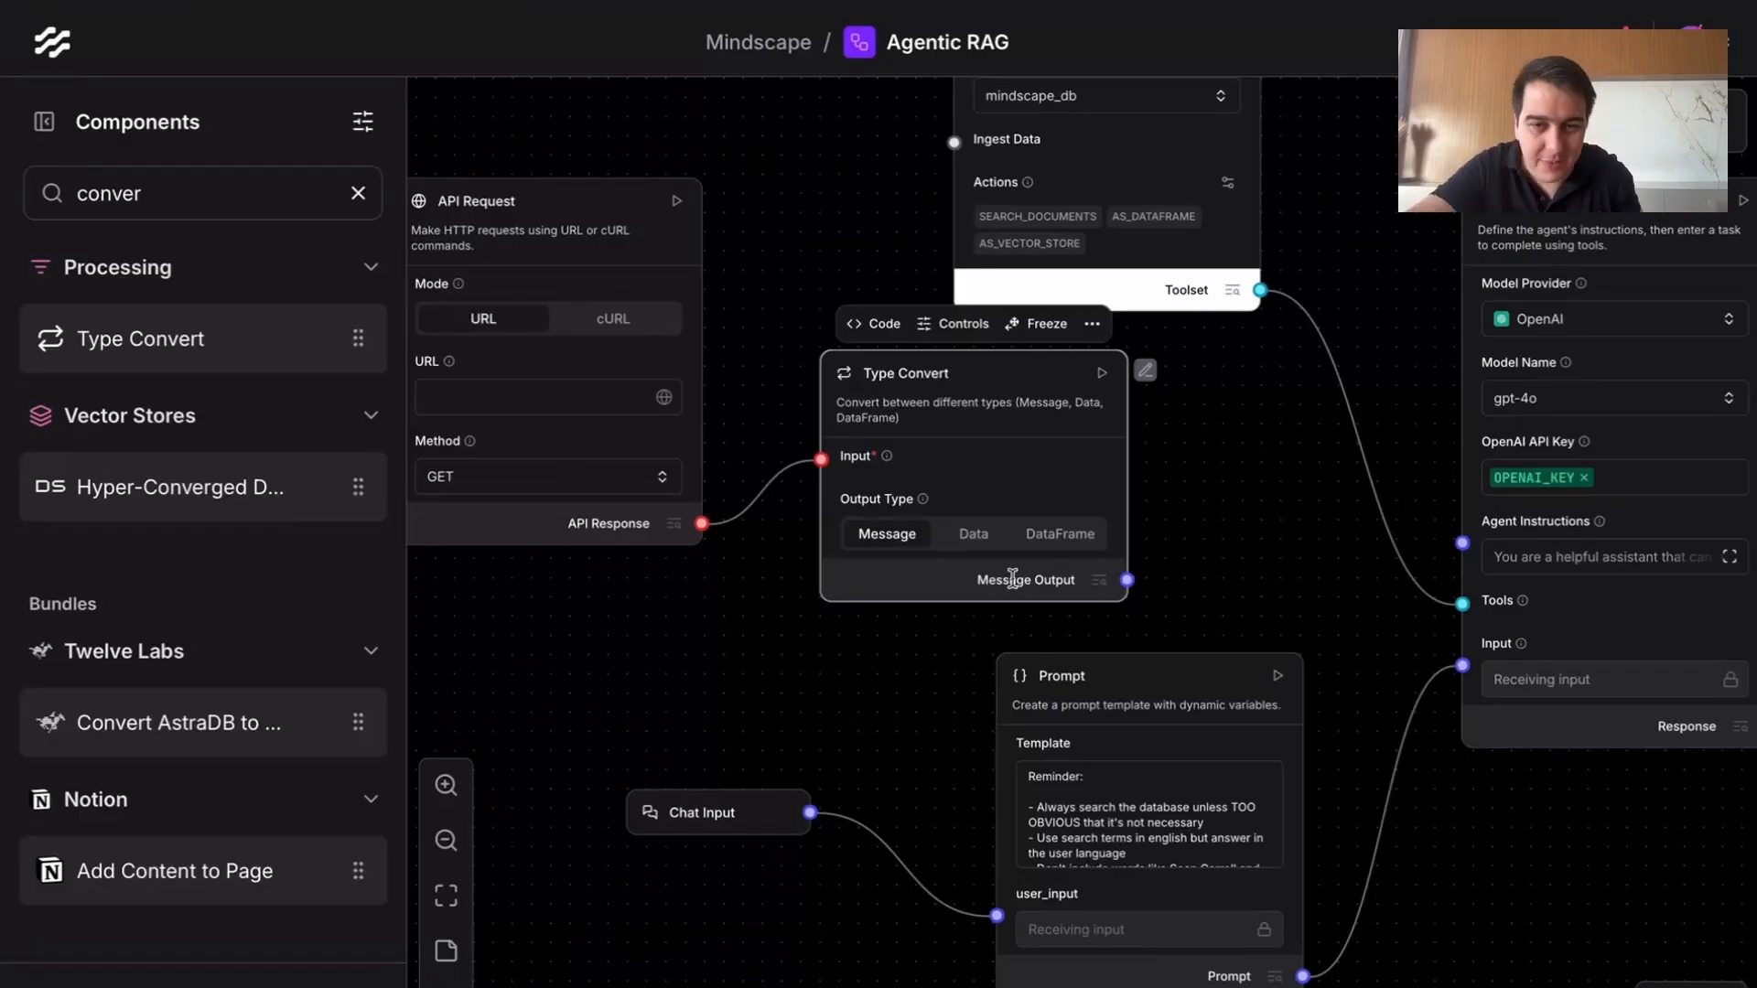
drag(978, 364, 978, 398)
scroll(822, 322, left, 2)
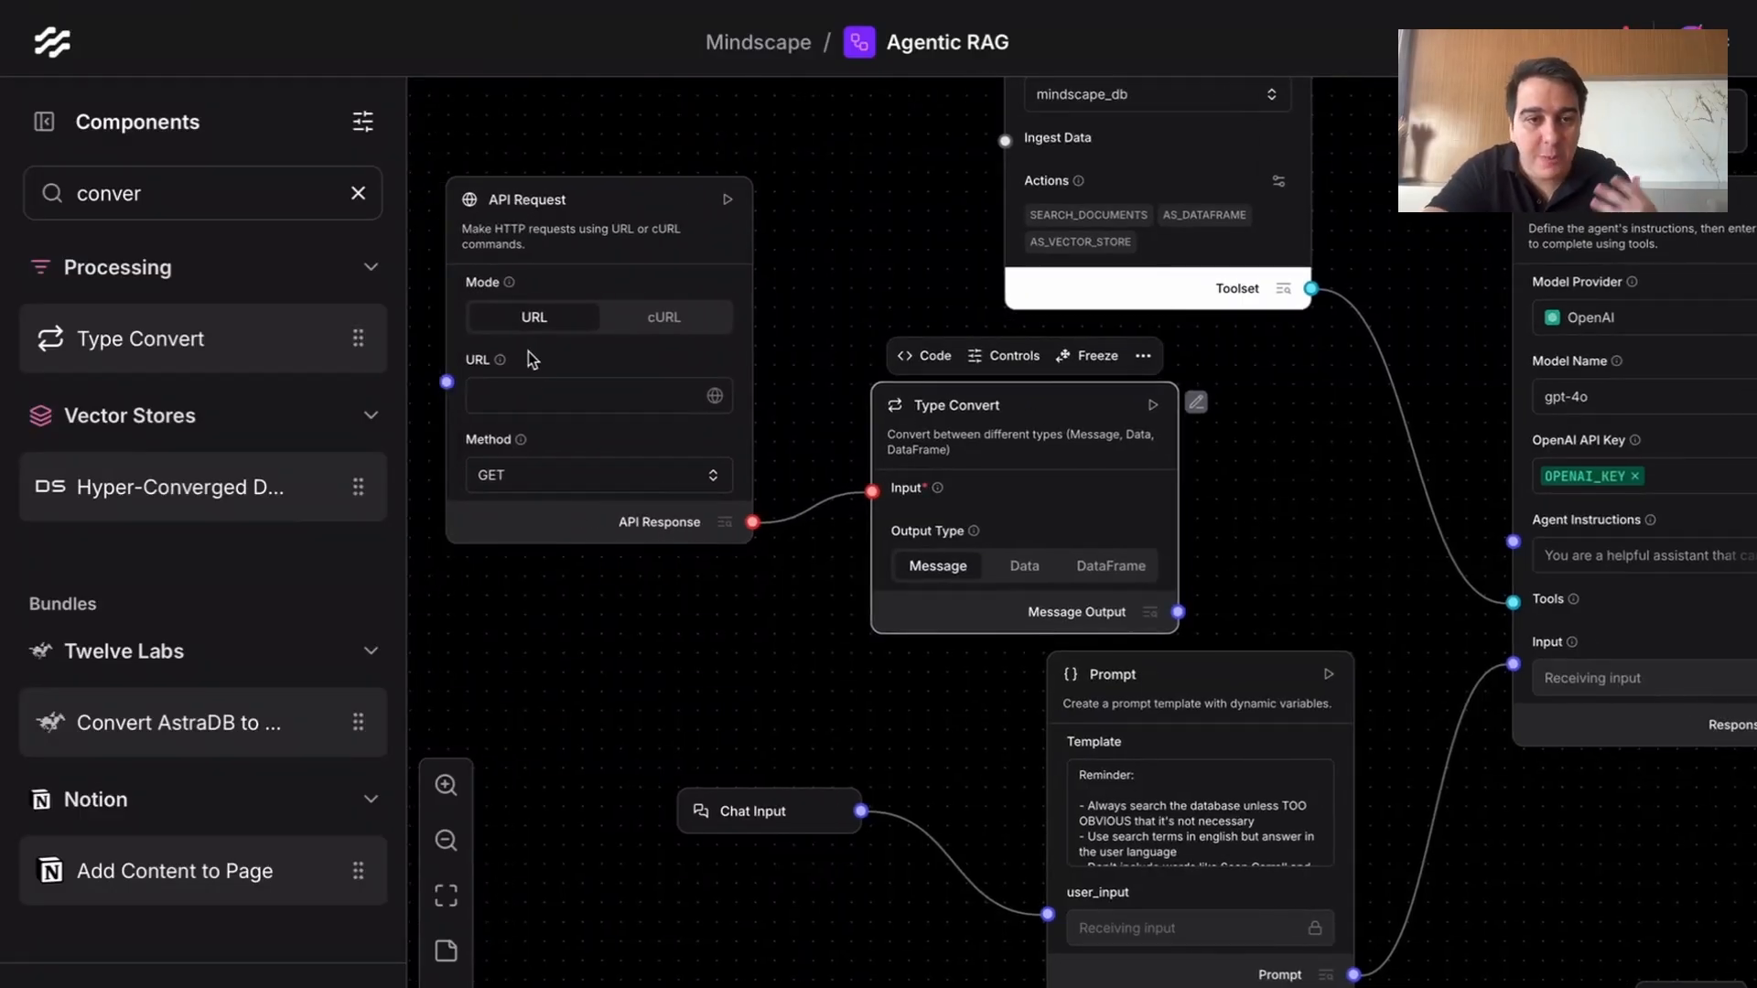
Step: Connect the Type Convert component's Message Output to the Agent Instructions input of the Agent
click(530, 394)
click(1558, 562)
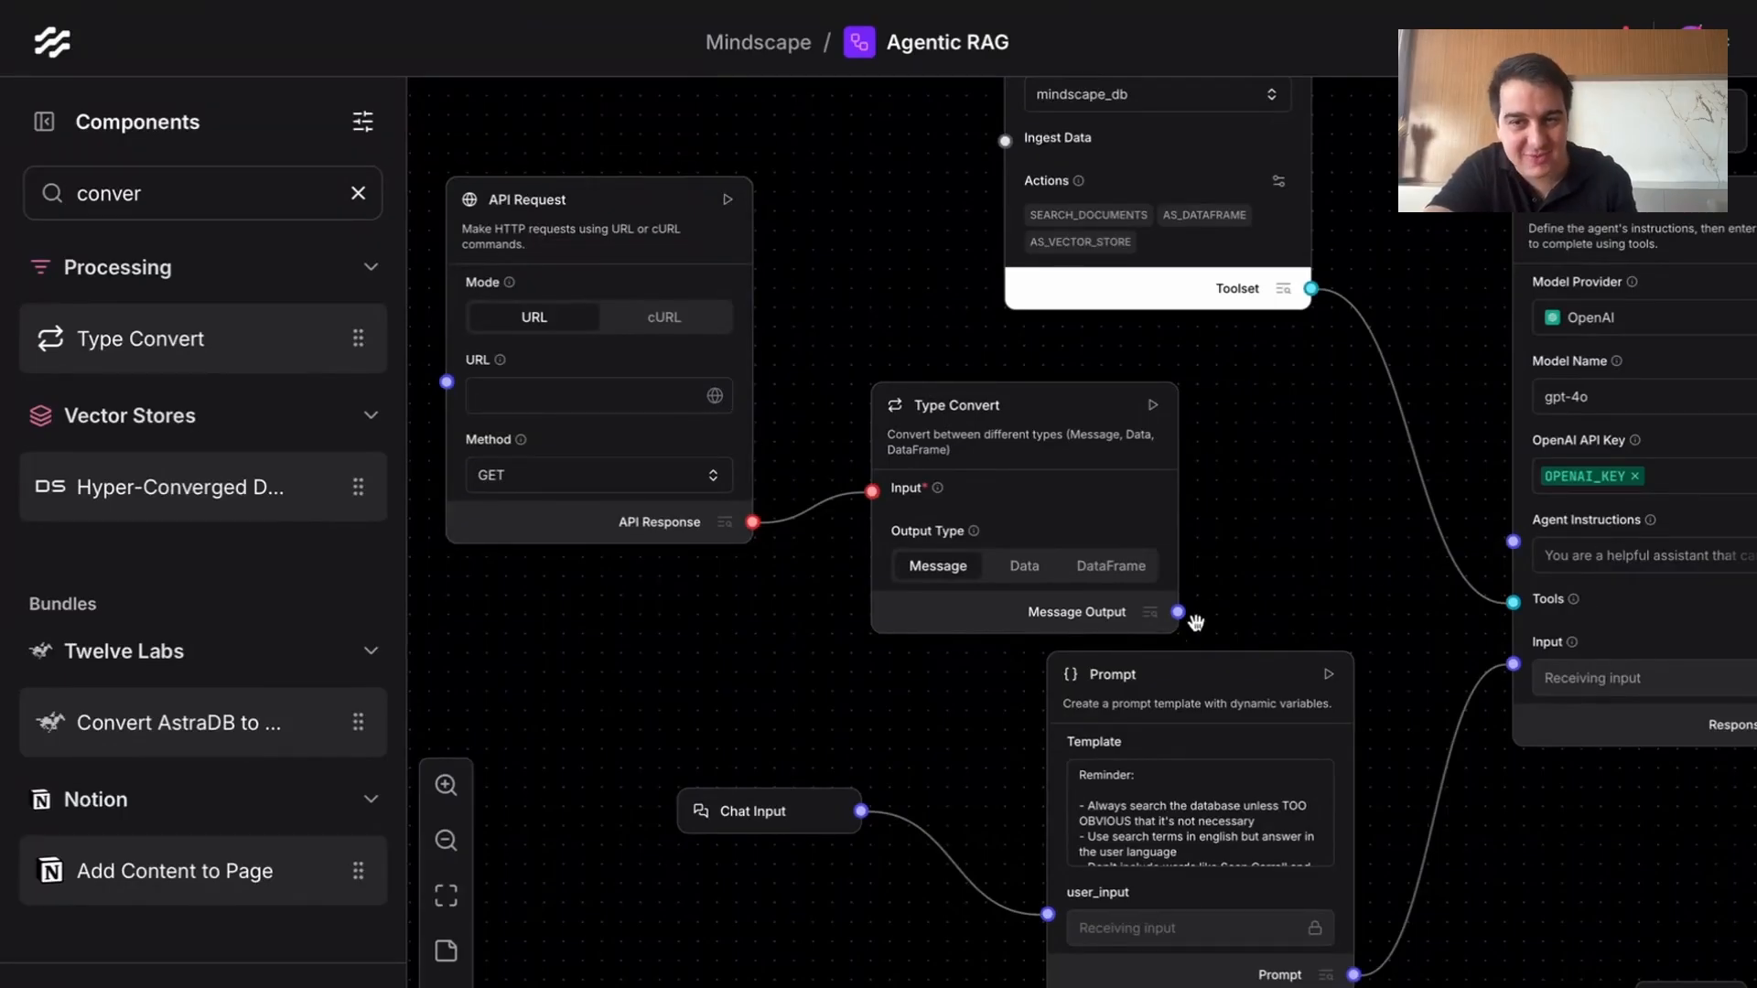
drag(1177, 611, 1513, 541)
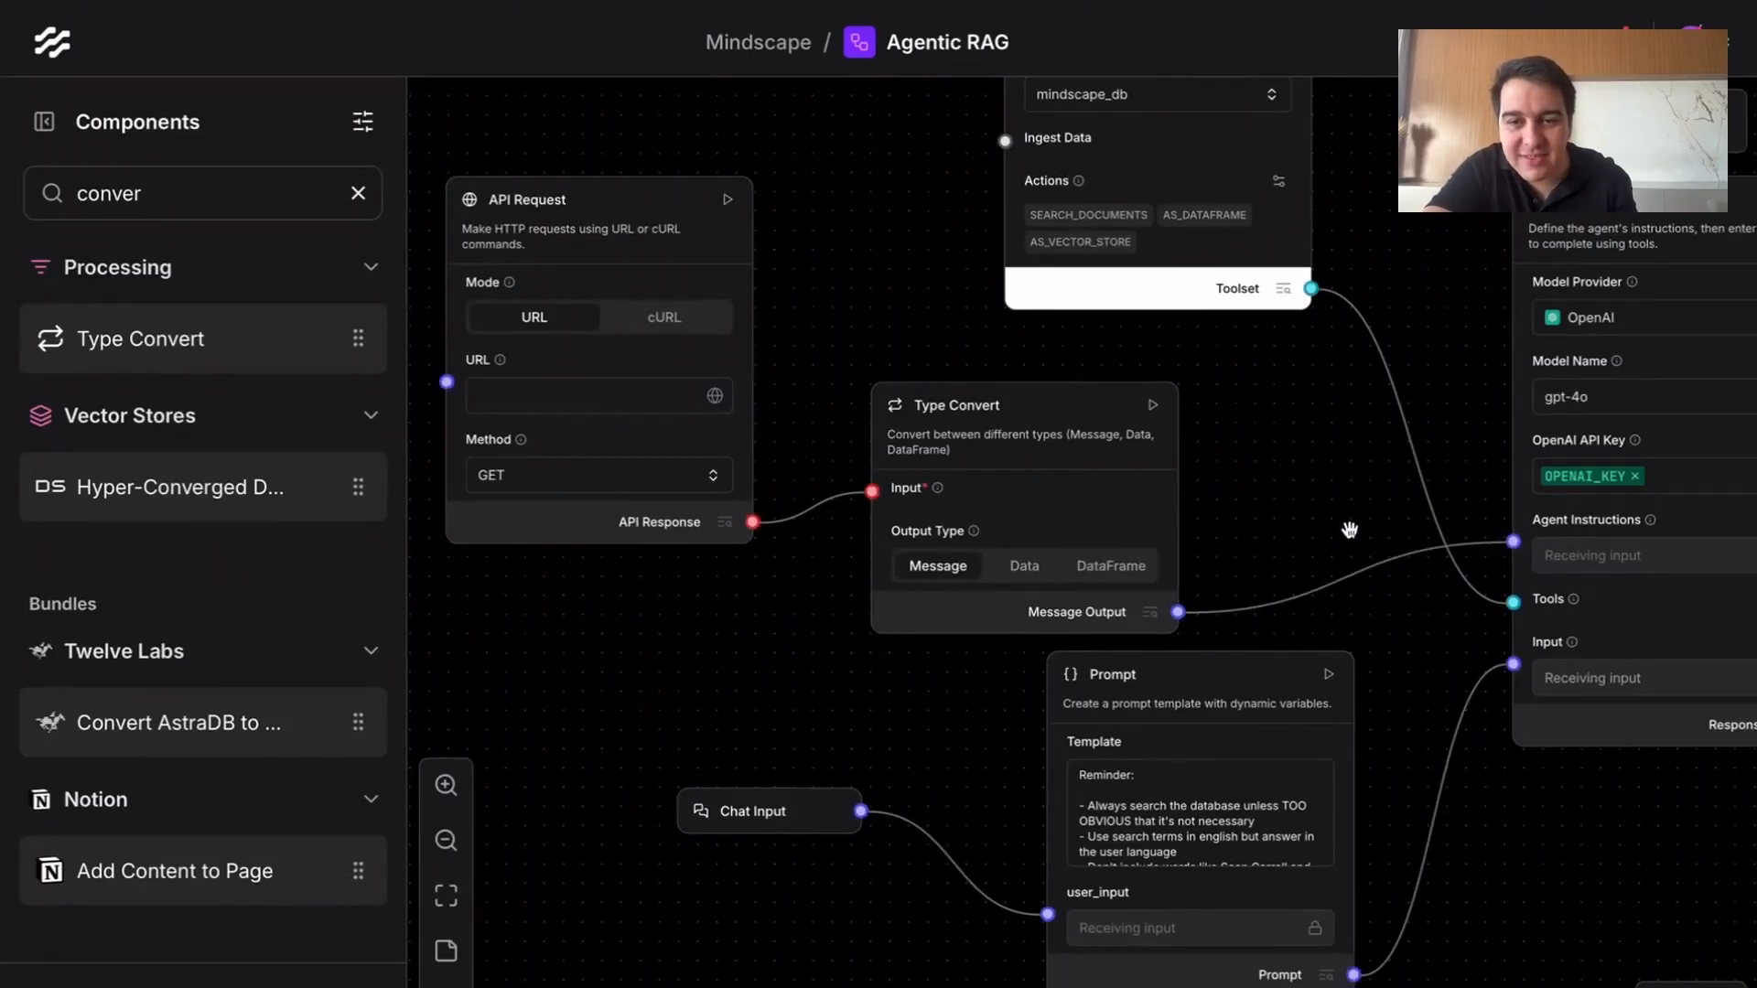
drag(1347, 527, 1231, 465)
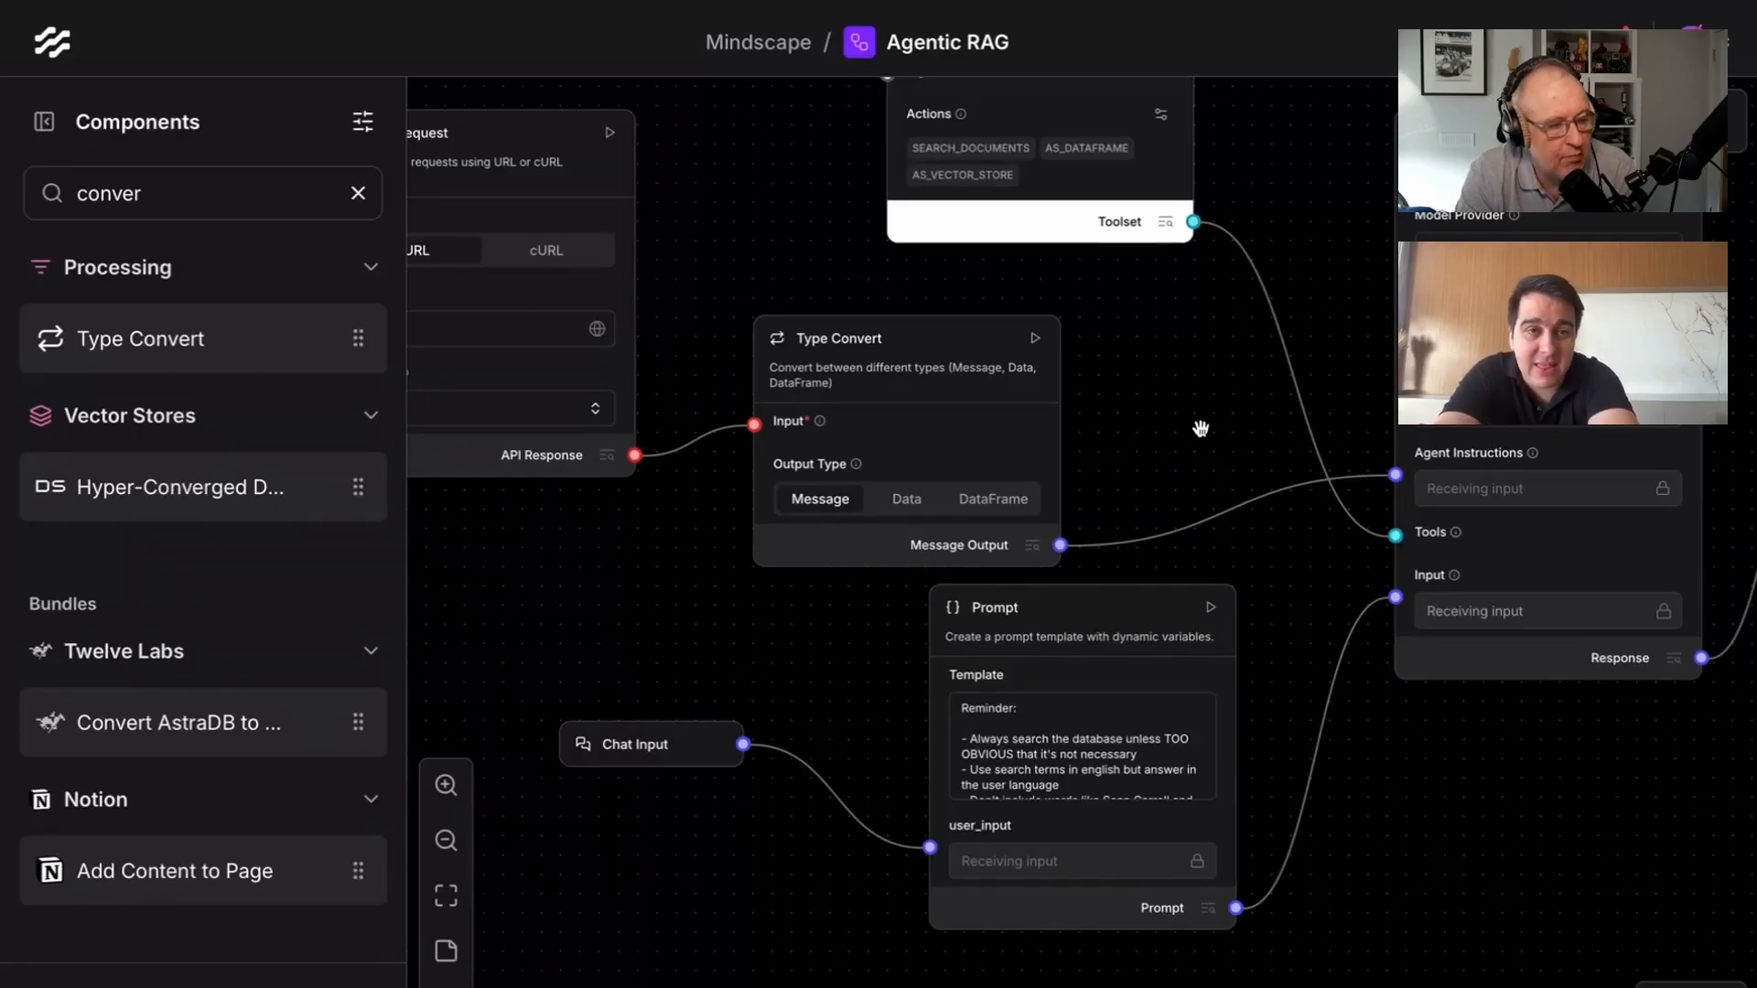
Step: Delete the Type Convert and API Request components from the flow and clear the component search
click(526, 167)
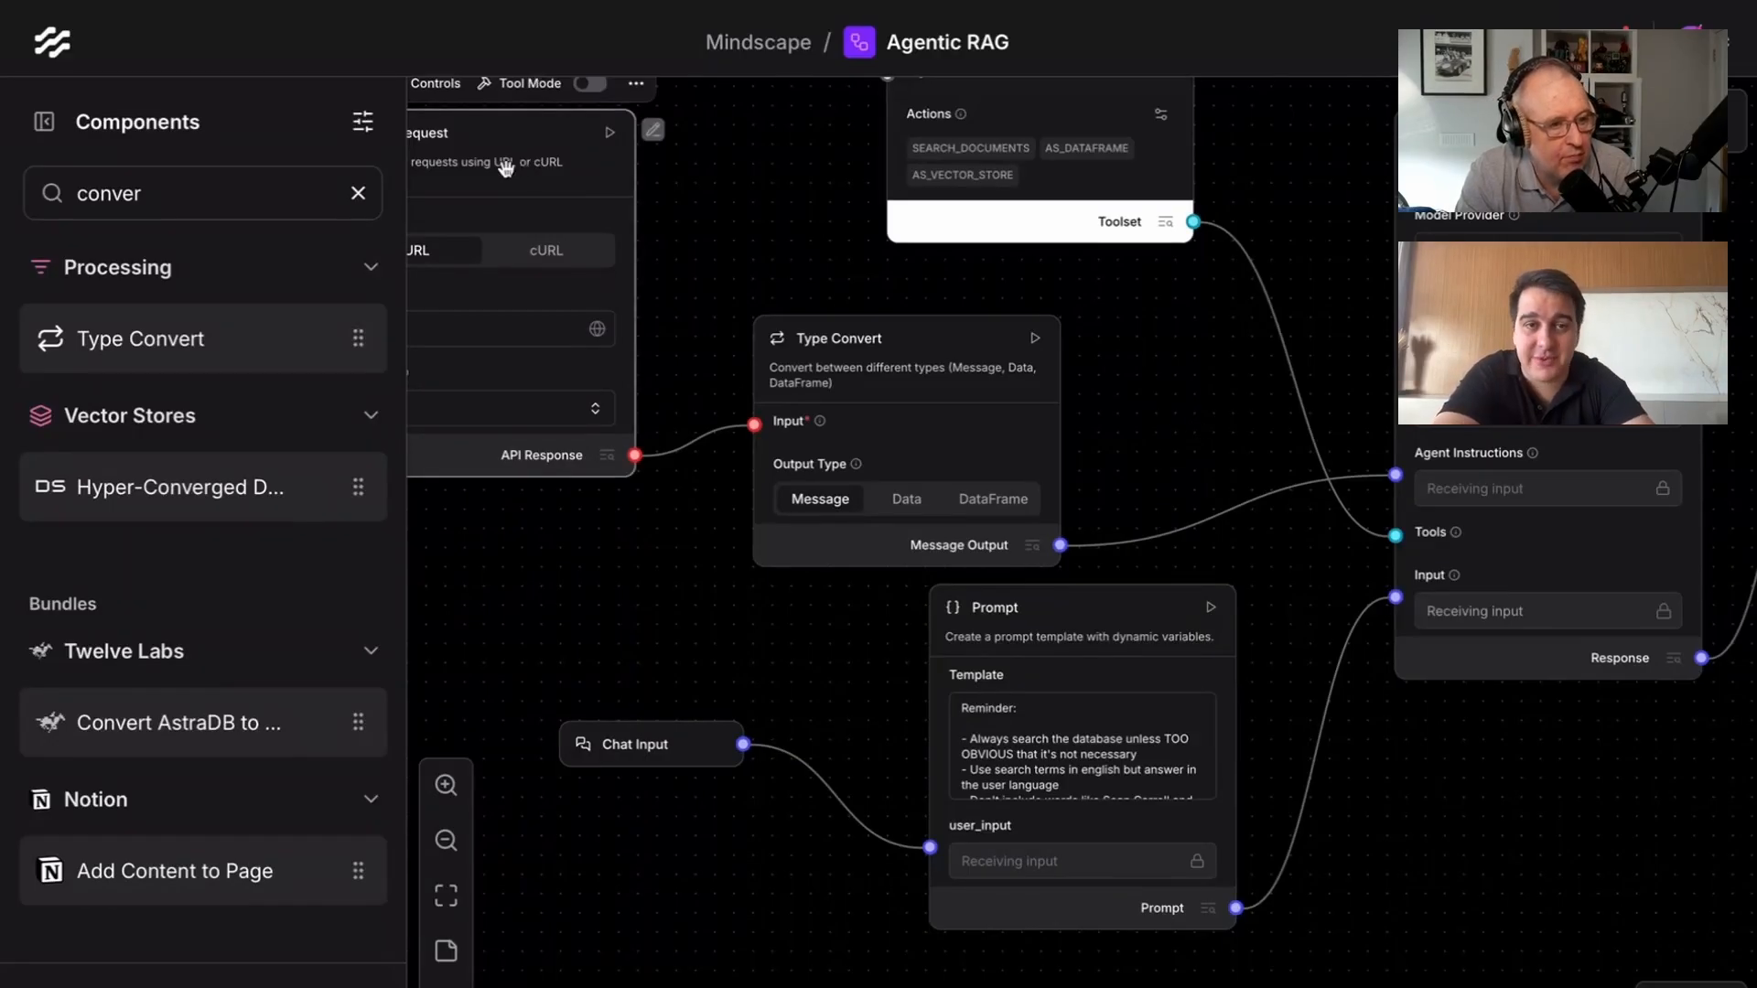
click(847, 359)
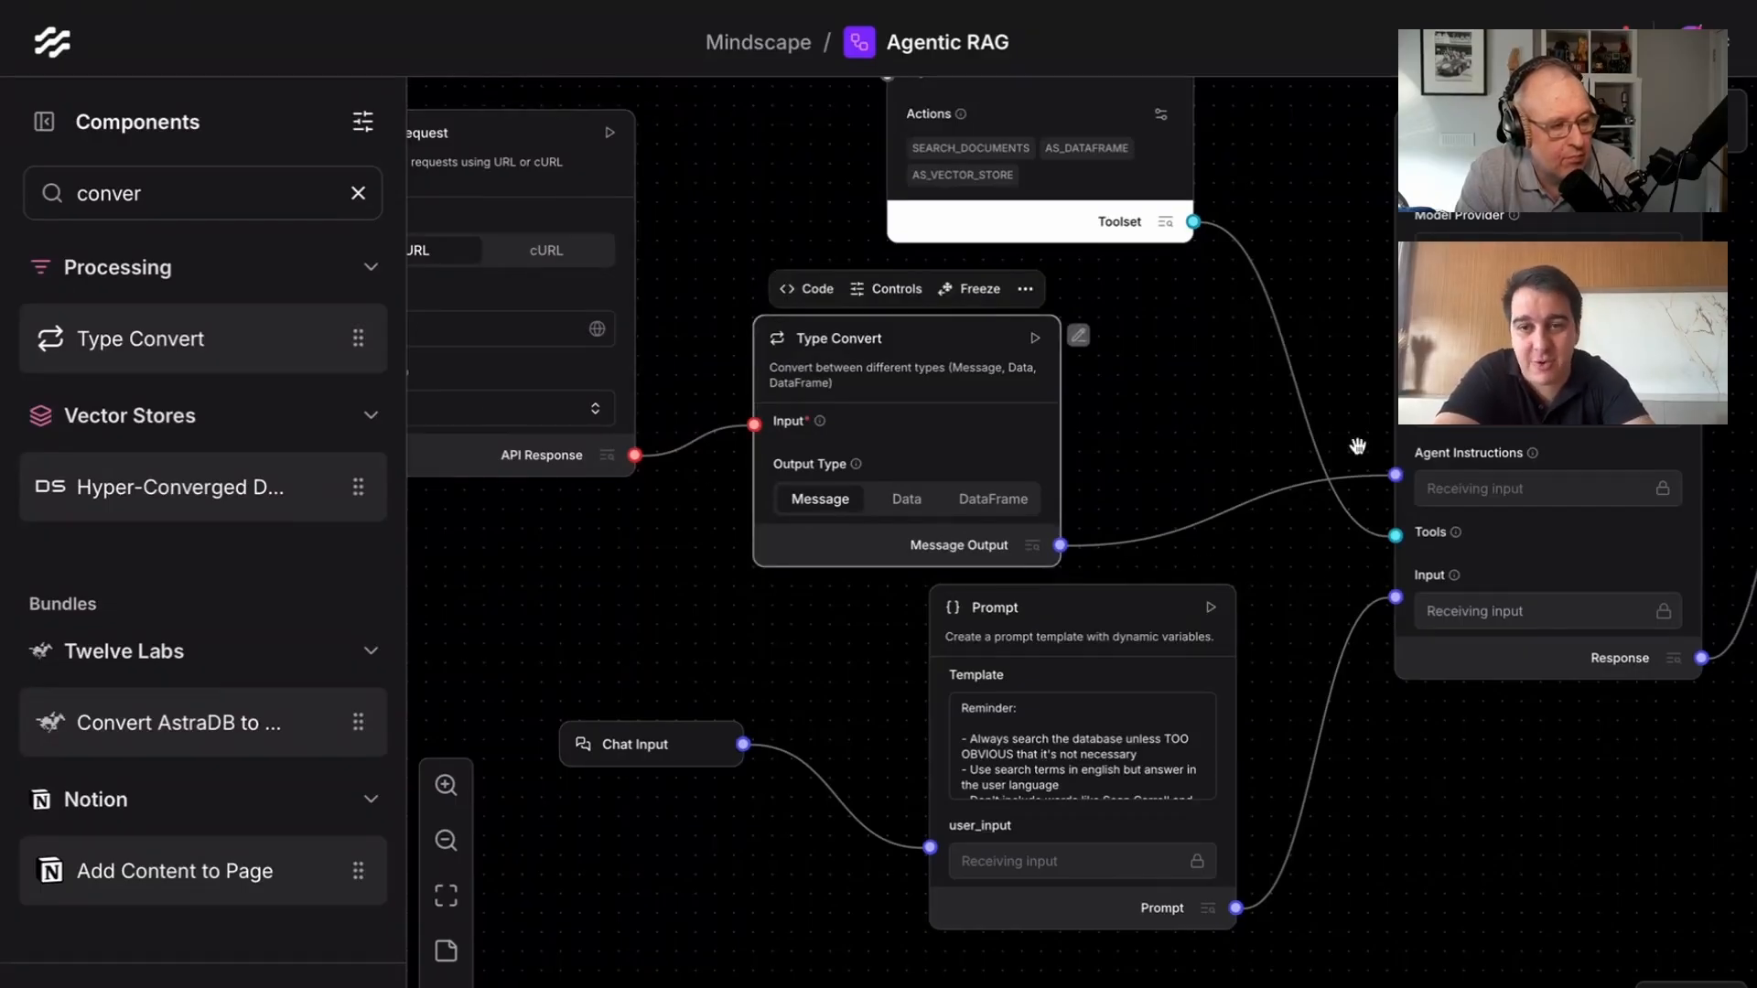
key(Delete)
click(610, 234)
key(Delete)
scroll(646, 378, down, 1)
scroll(646, 379, down, 2)
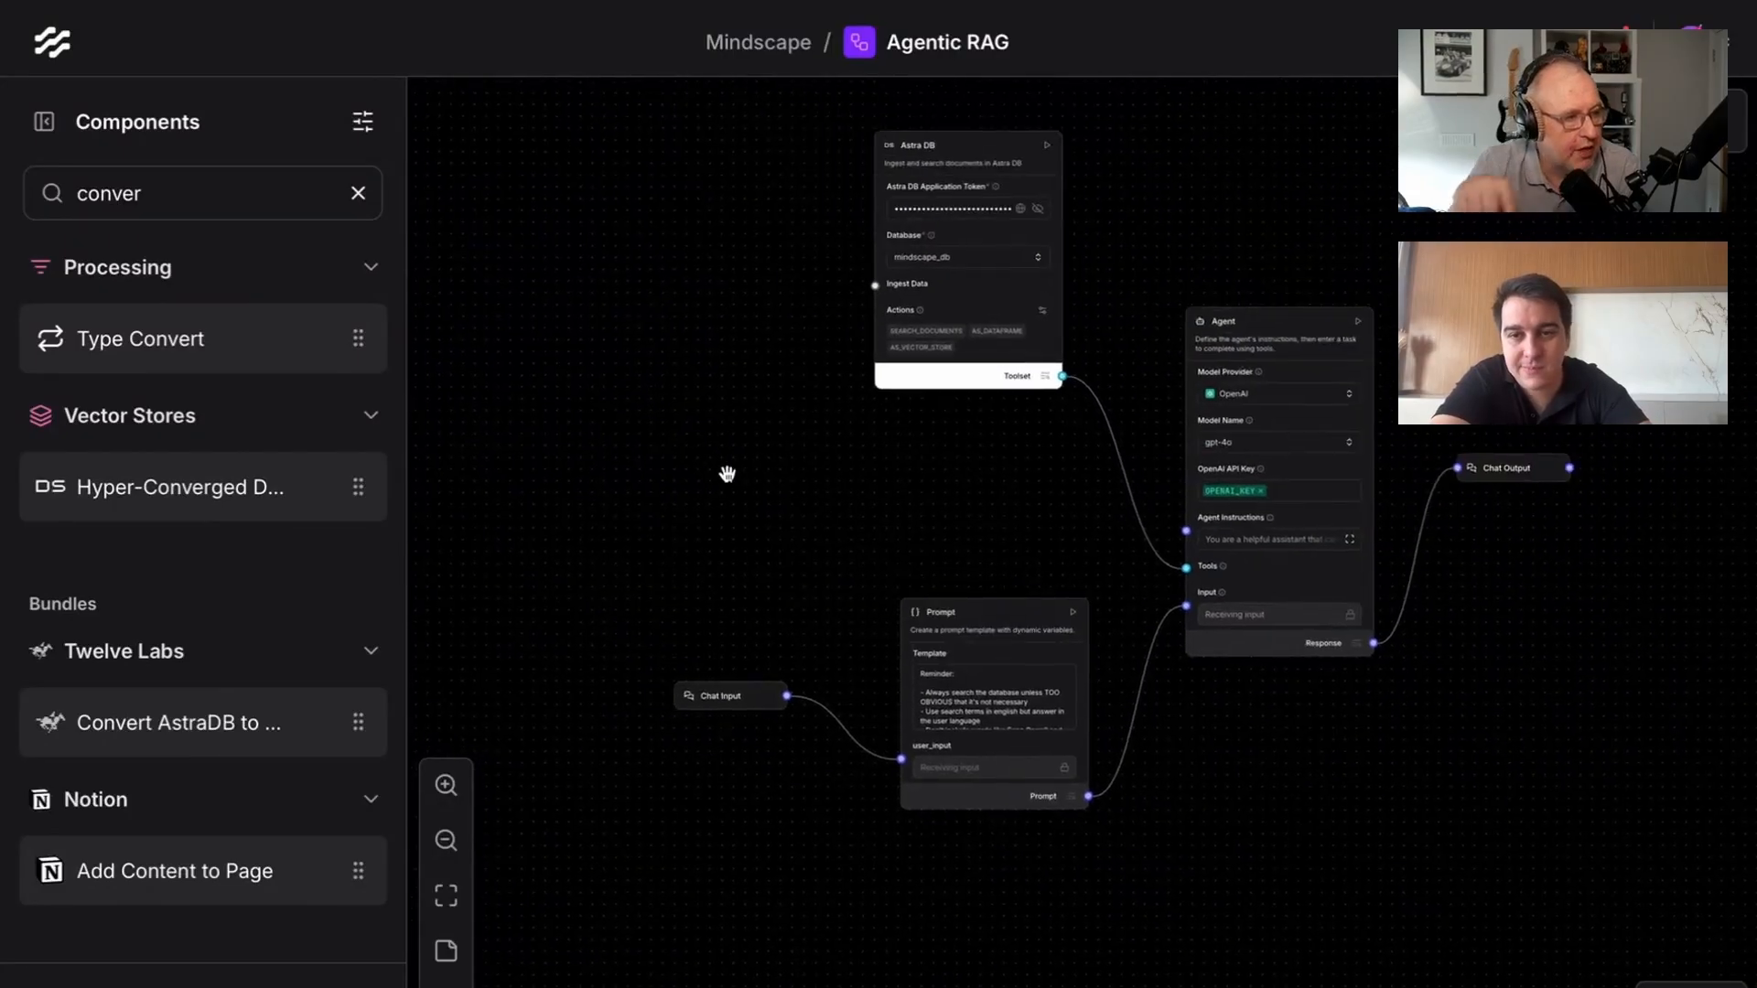
click(358, 193)
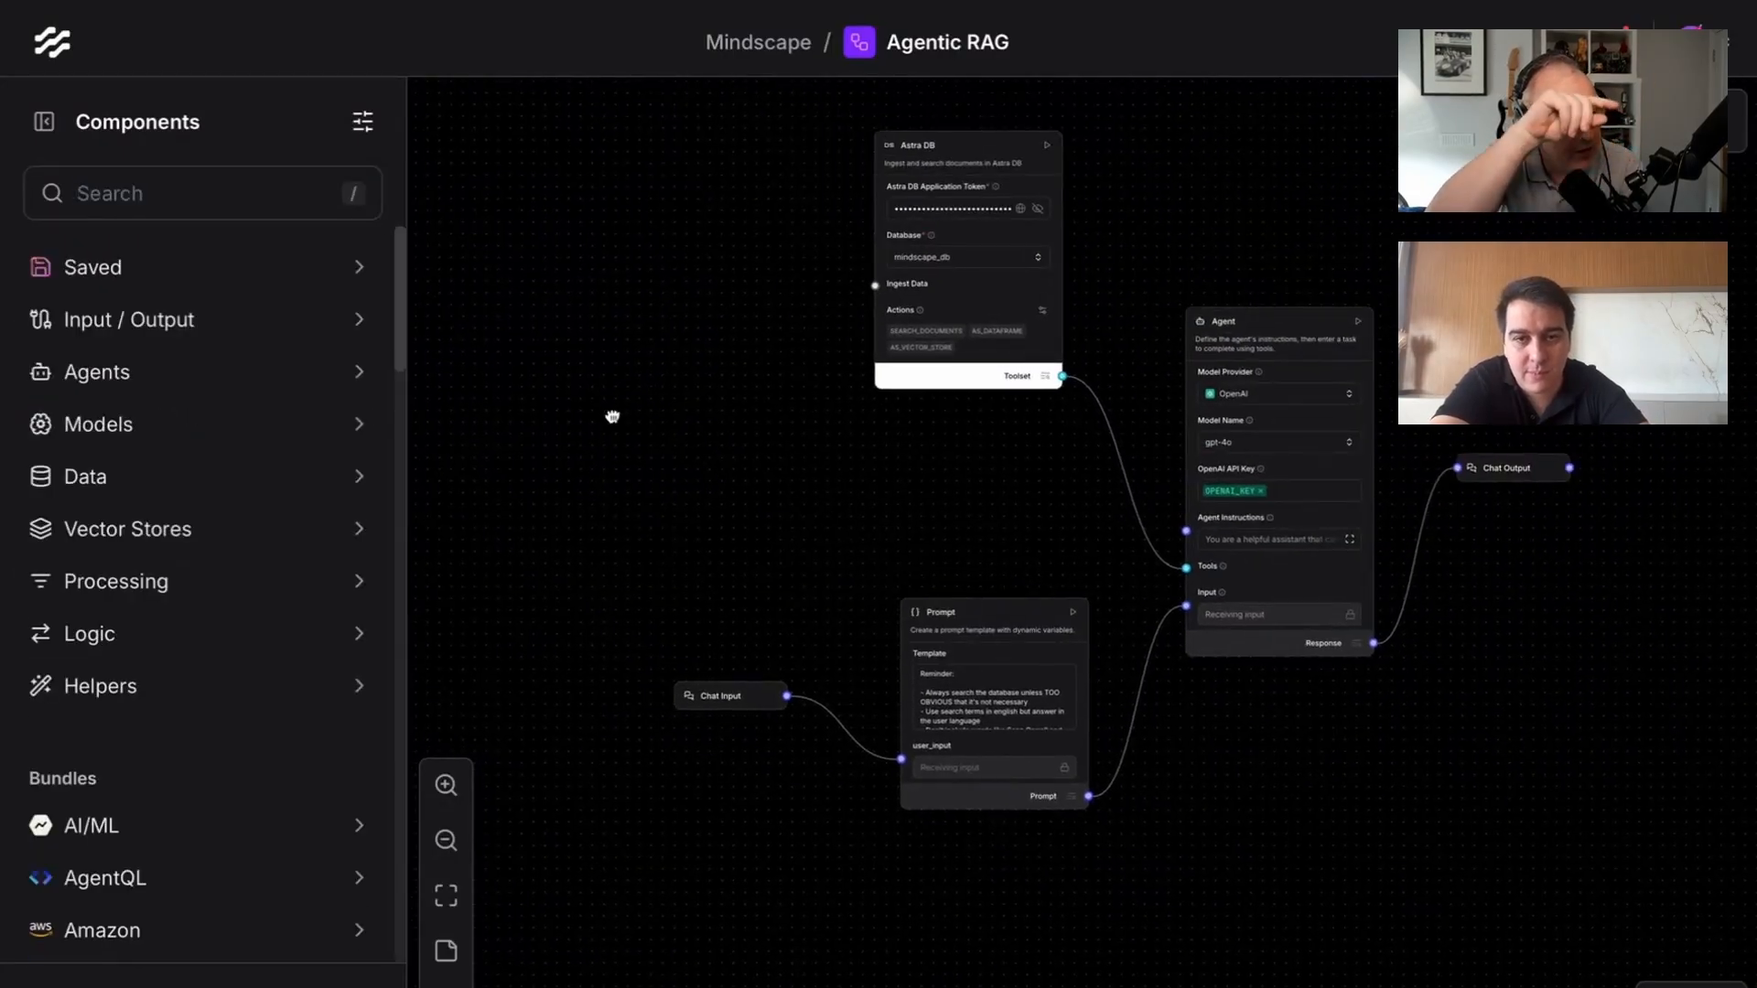
Step: Move the Chat Output component down closer to the Agent's Response and shift the Prompt component slightly lower
drag(612, 418, 612, 465)
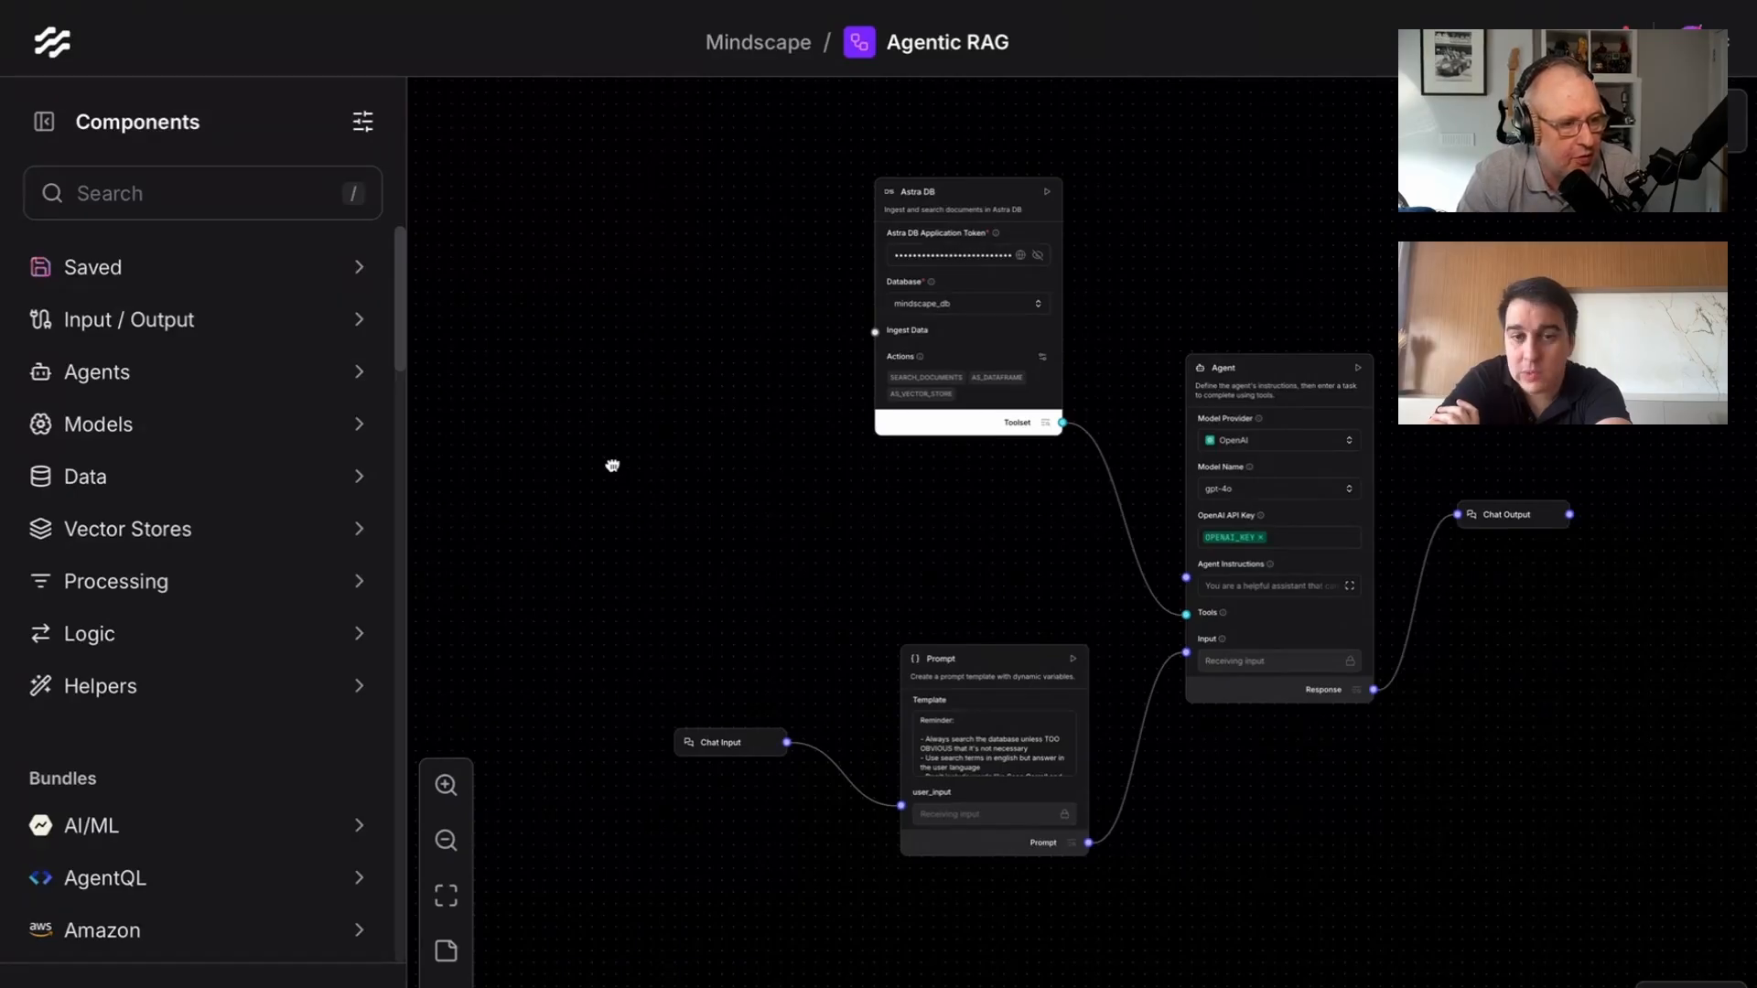
drag(1495, 505, 1473, 600)
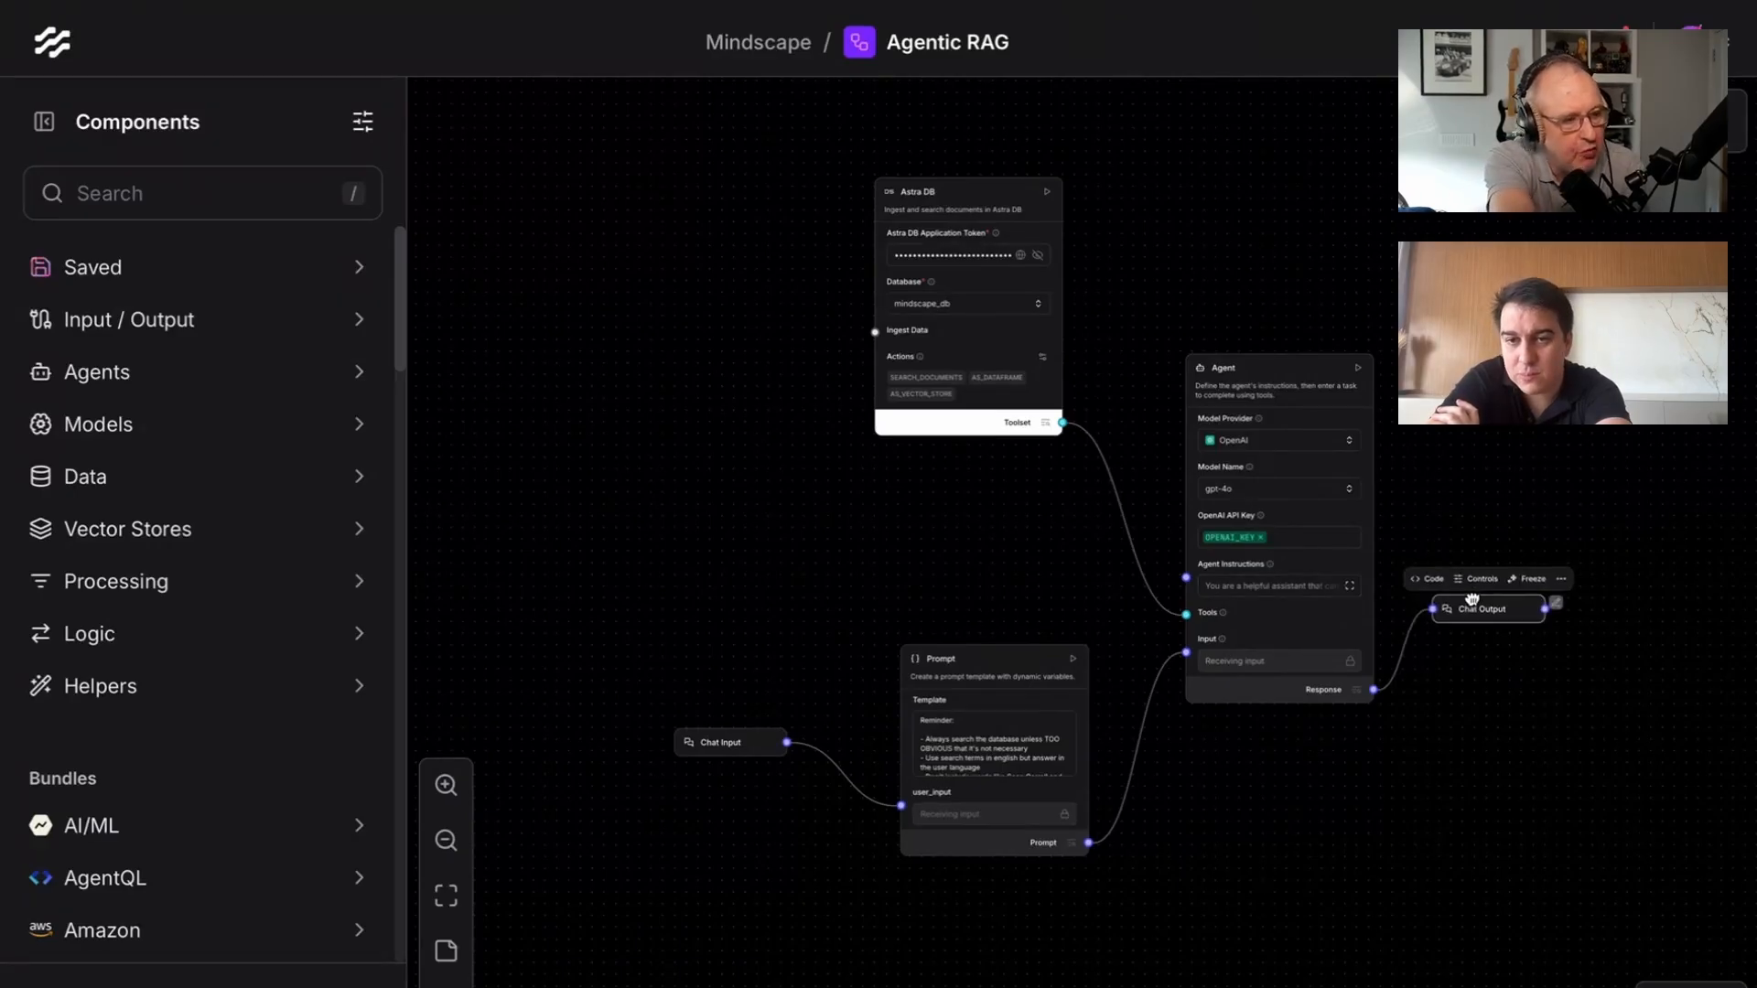
click(1368, 759)
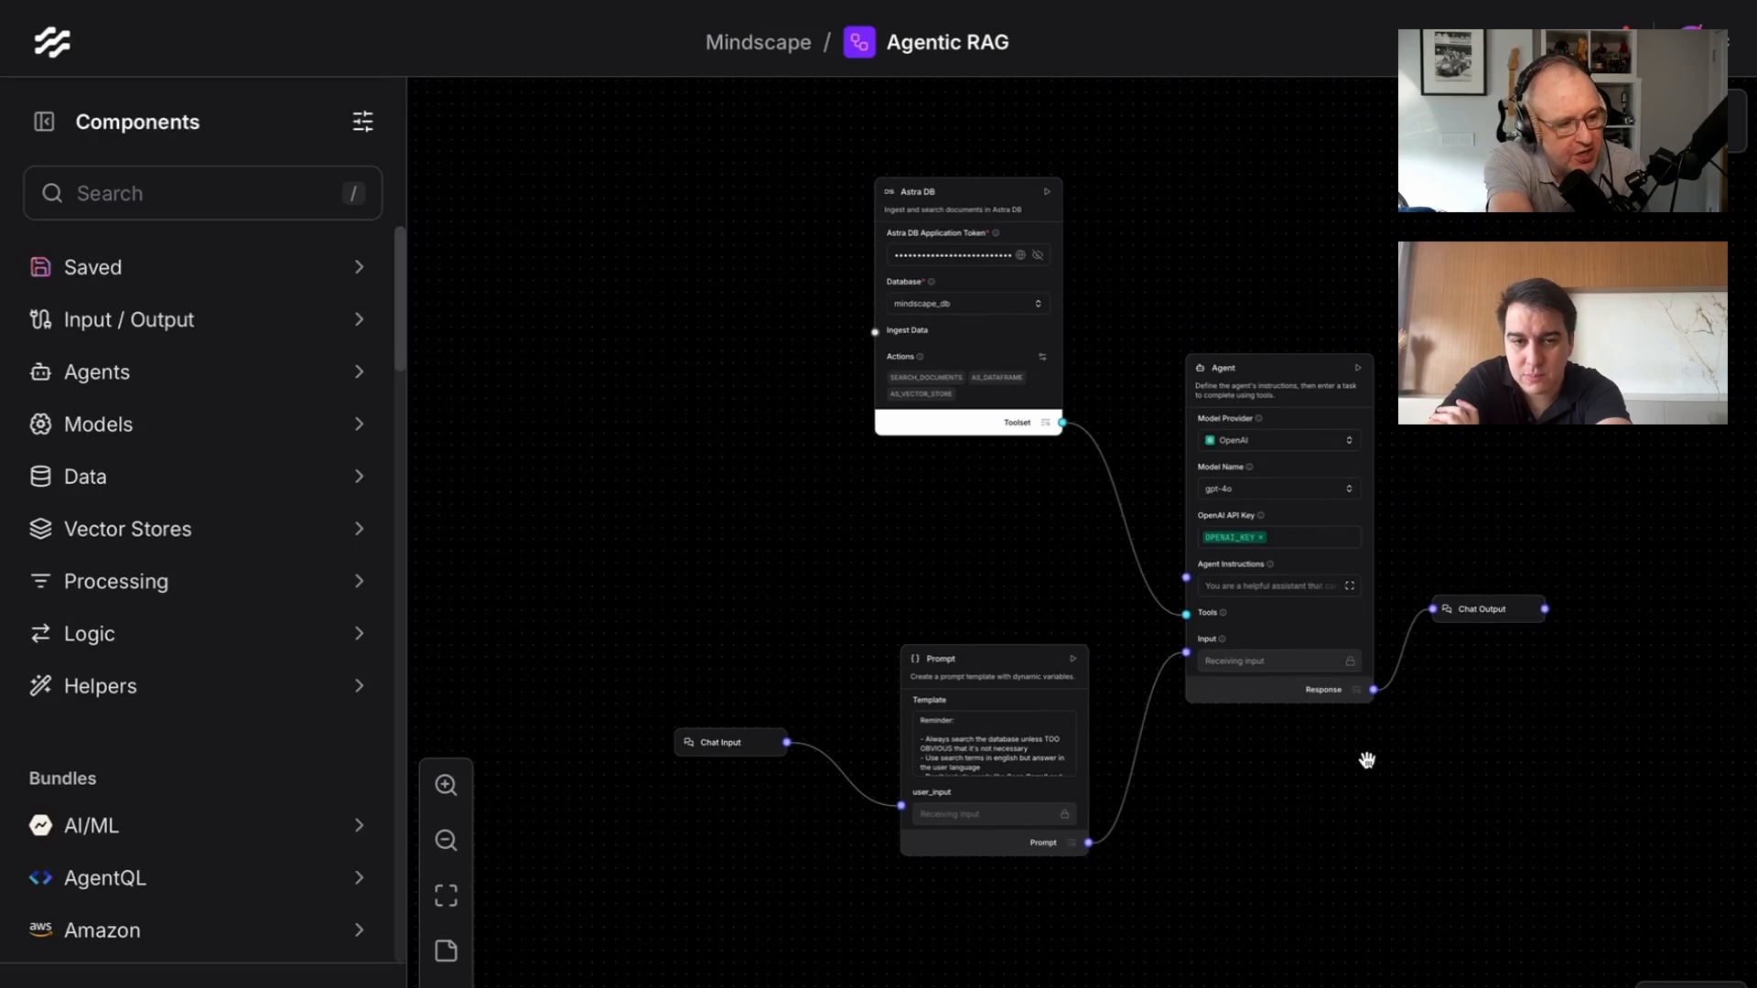
drag(1019, 678, 1024, 689)
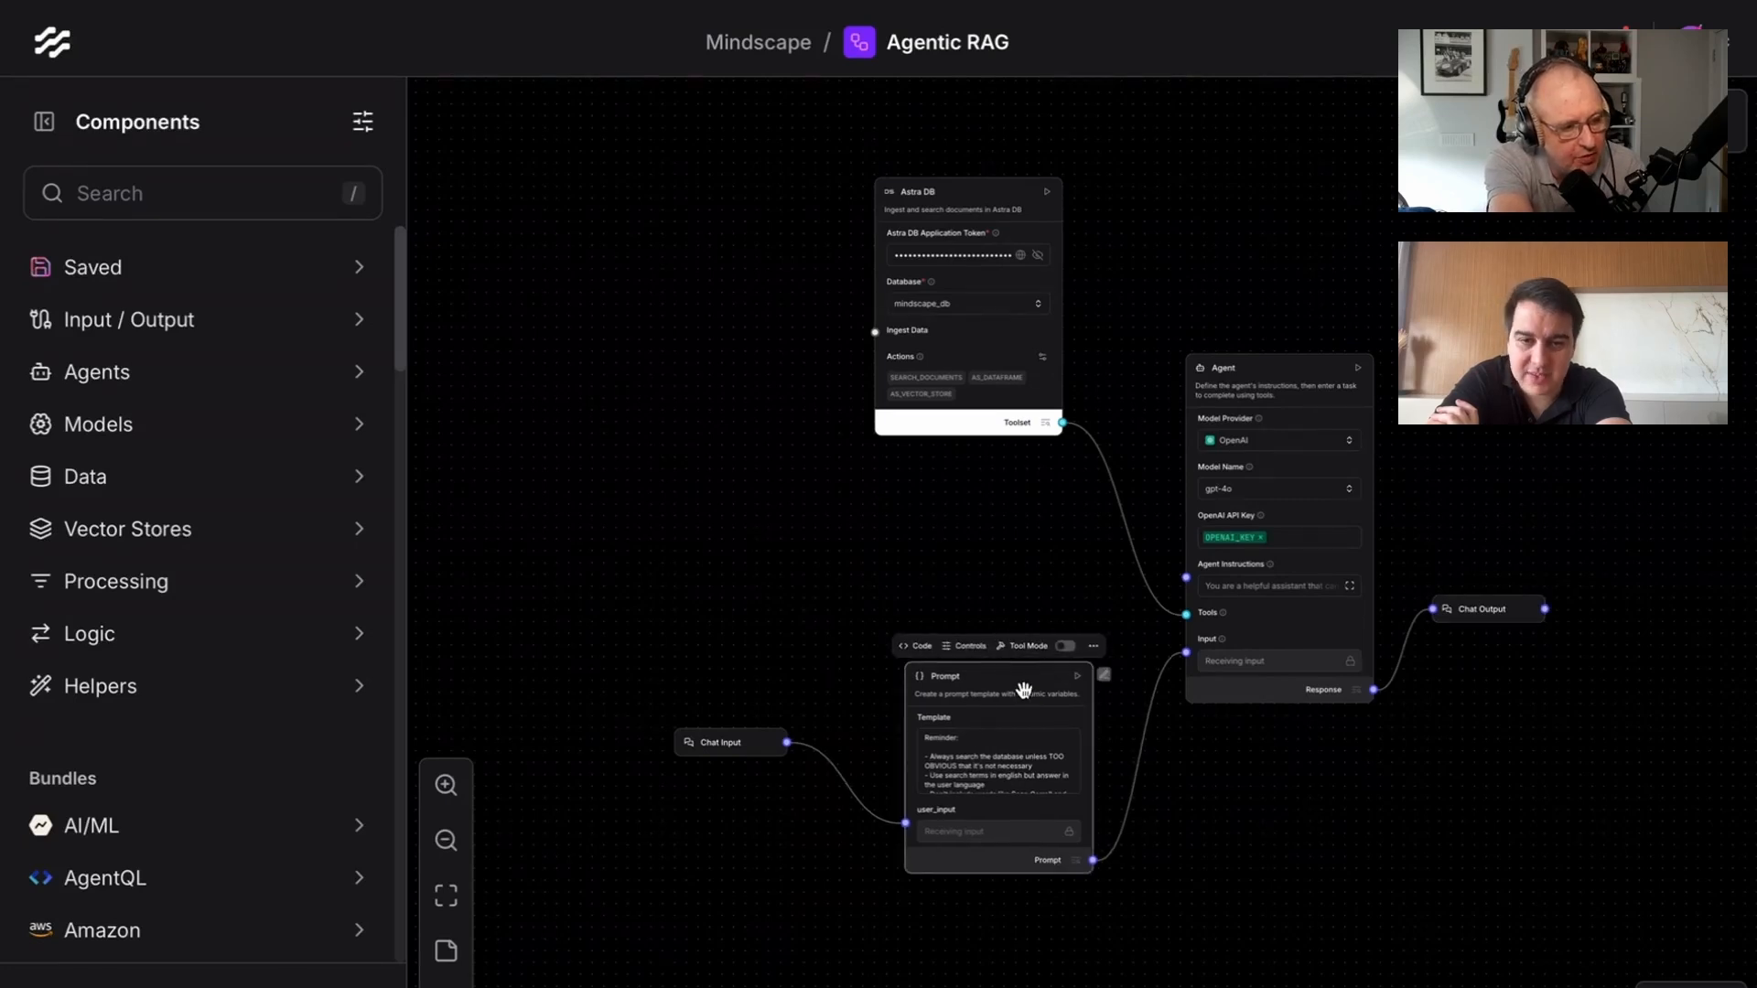
click(1039, 588)
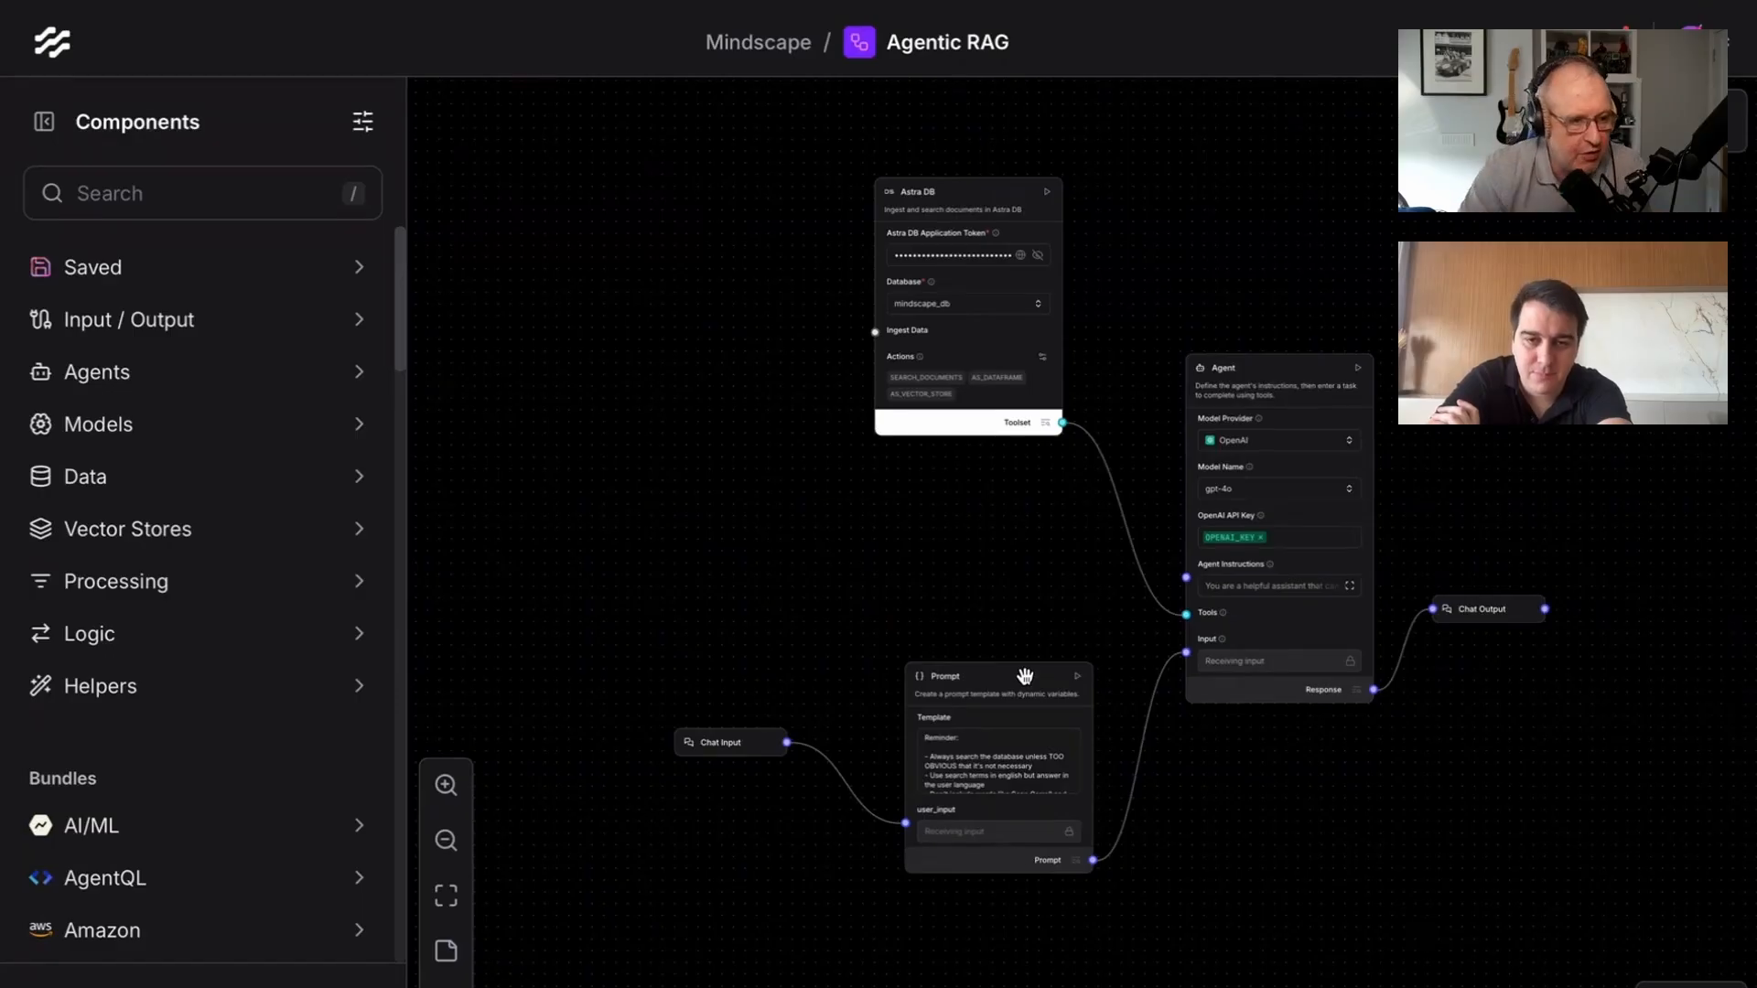
Step: Examine the Agent component up close, including its model settings, instructions, tools and input connections
scroll(991, 561, up, 3)
scroll(944, 557, down, 1)
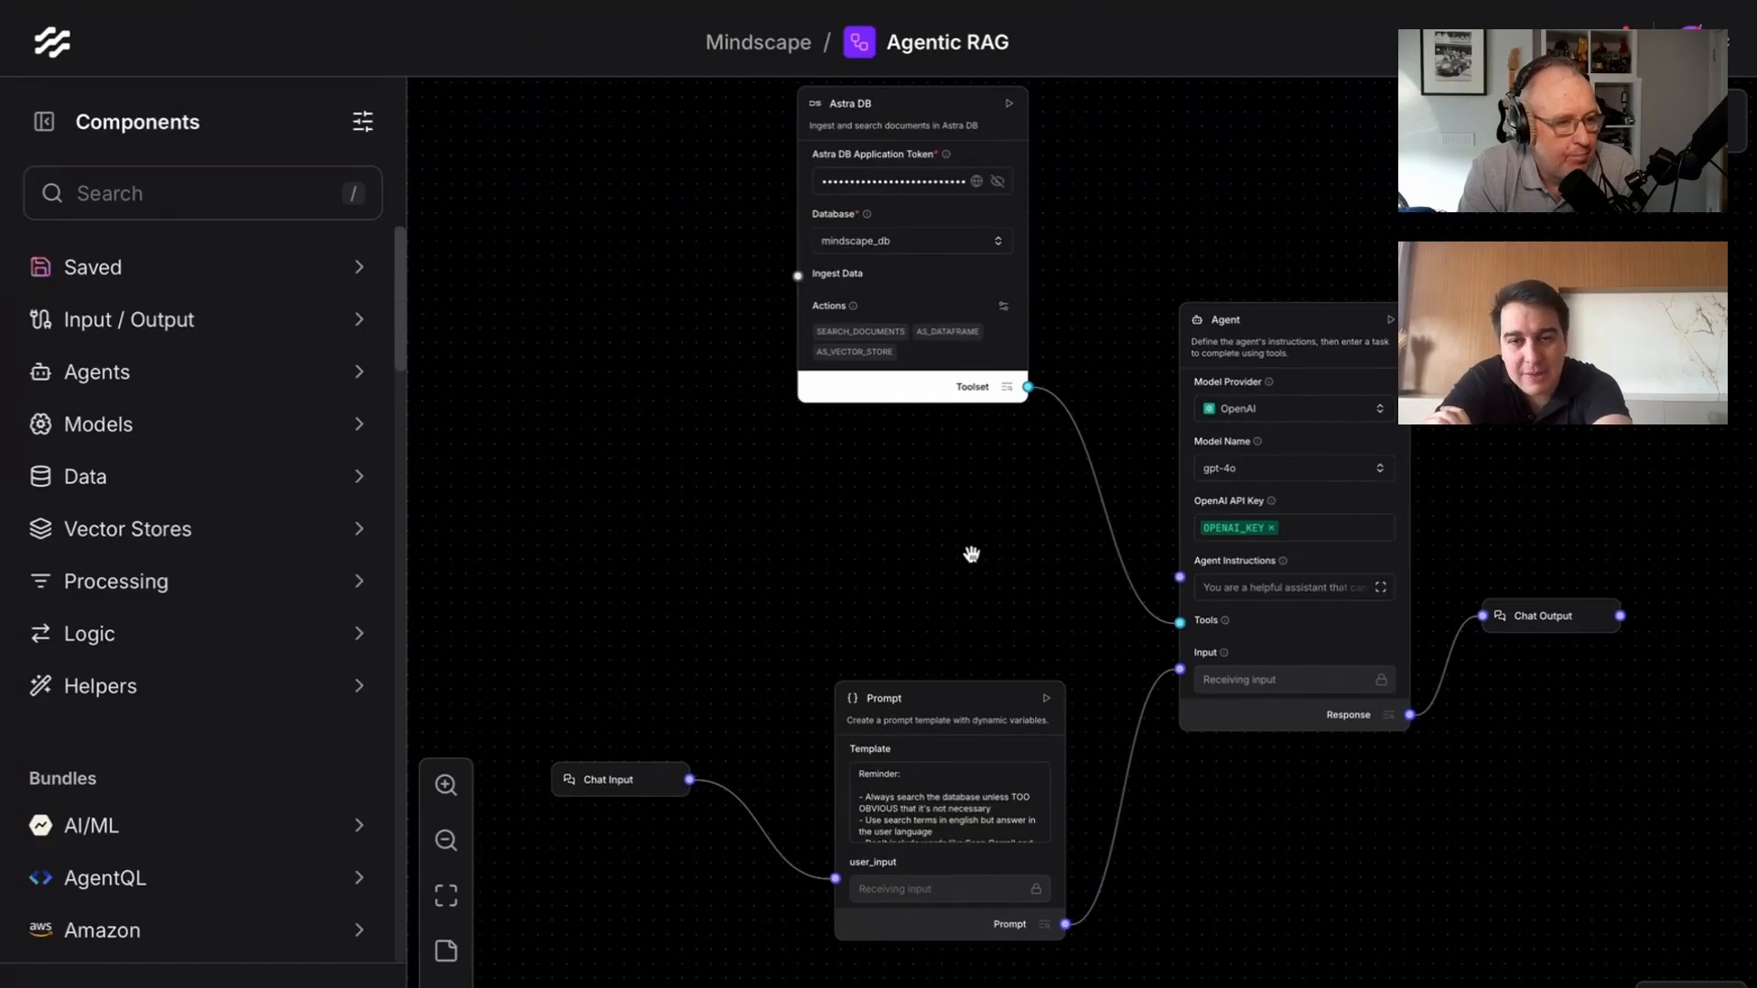
scroll(976, 572, right, 2)
scroll(1333, 508, up, 3)
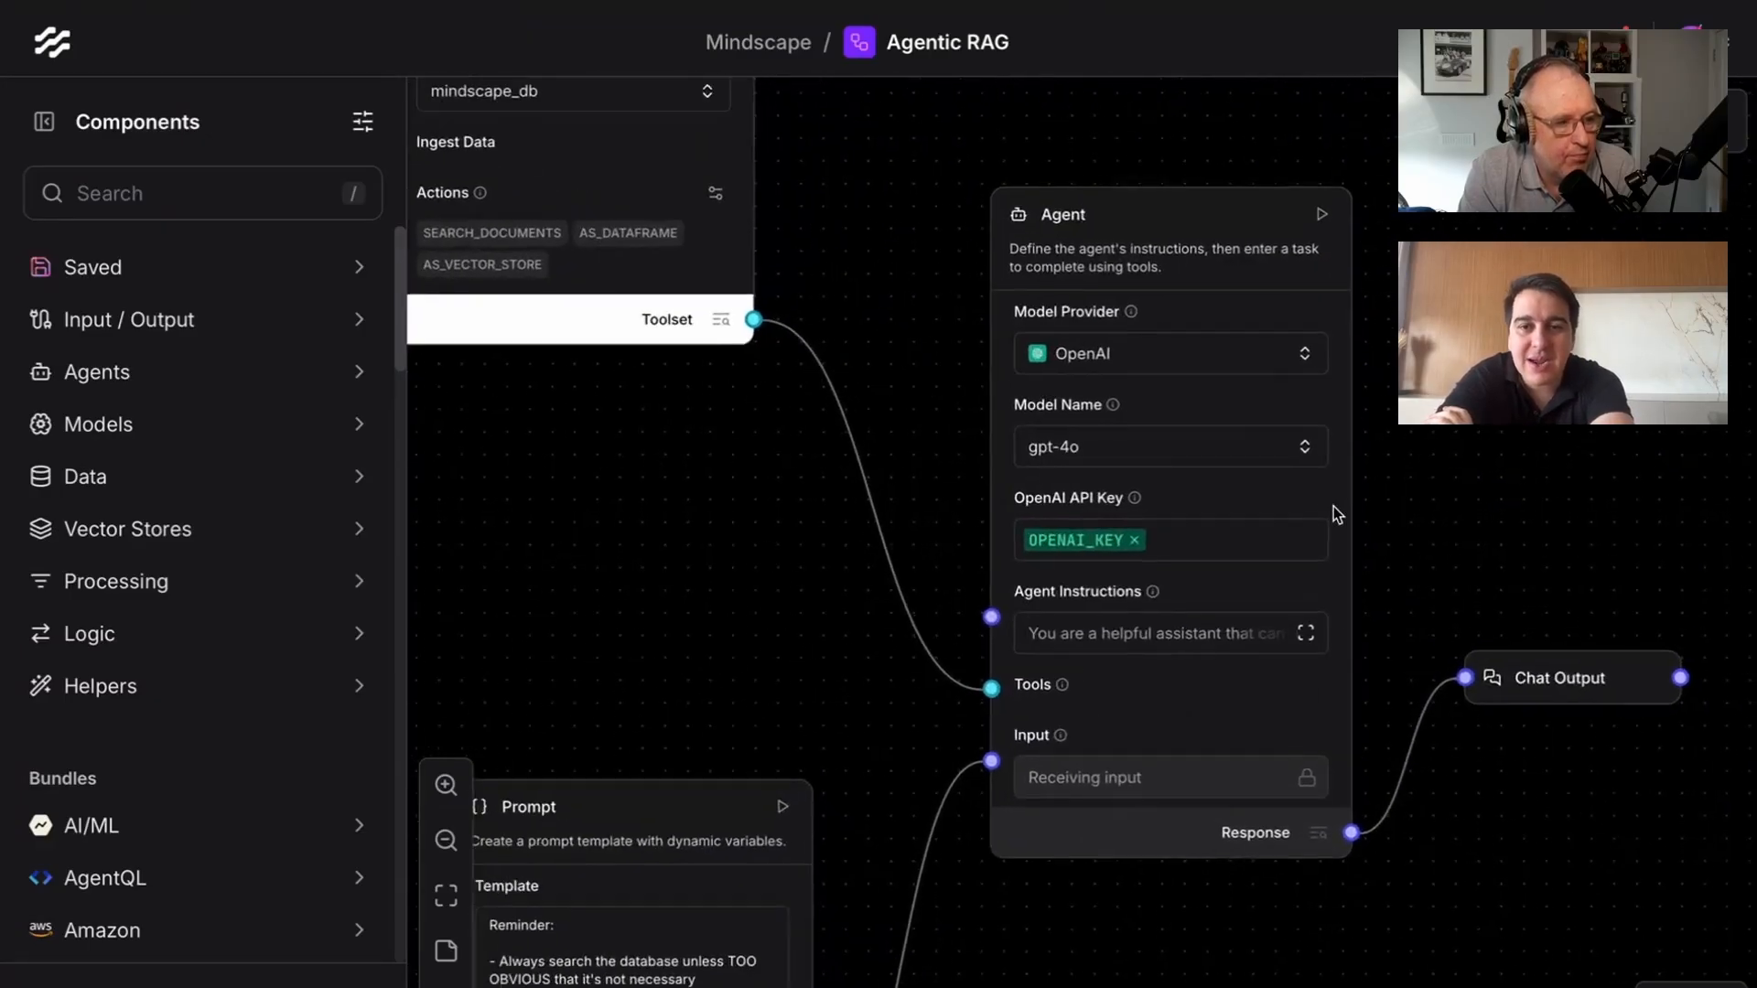
scroll(1461, 513, down, 2)
scroll(1459, 510, up, 2)
scroll(1459, 513, down, 2)
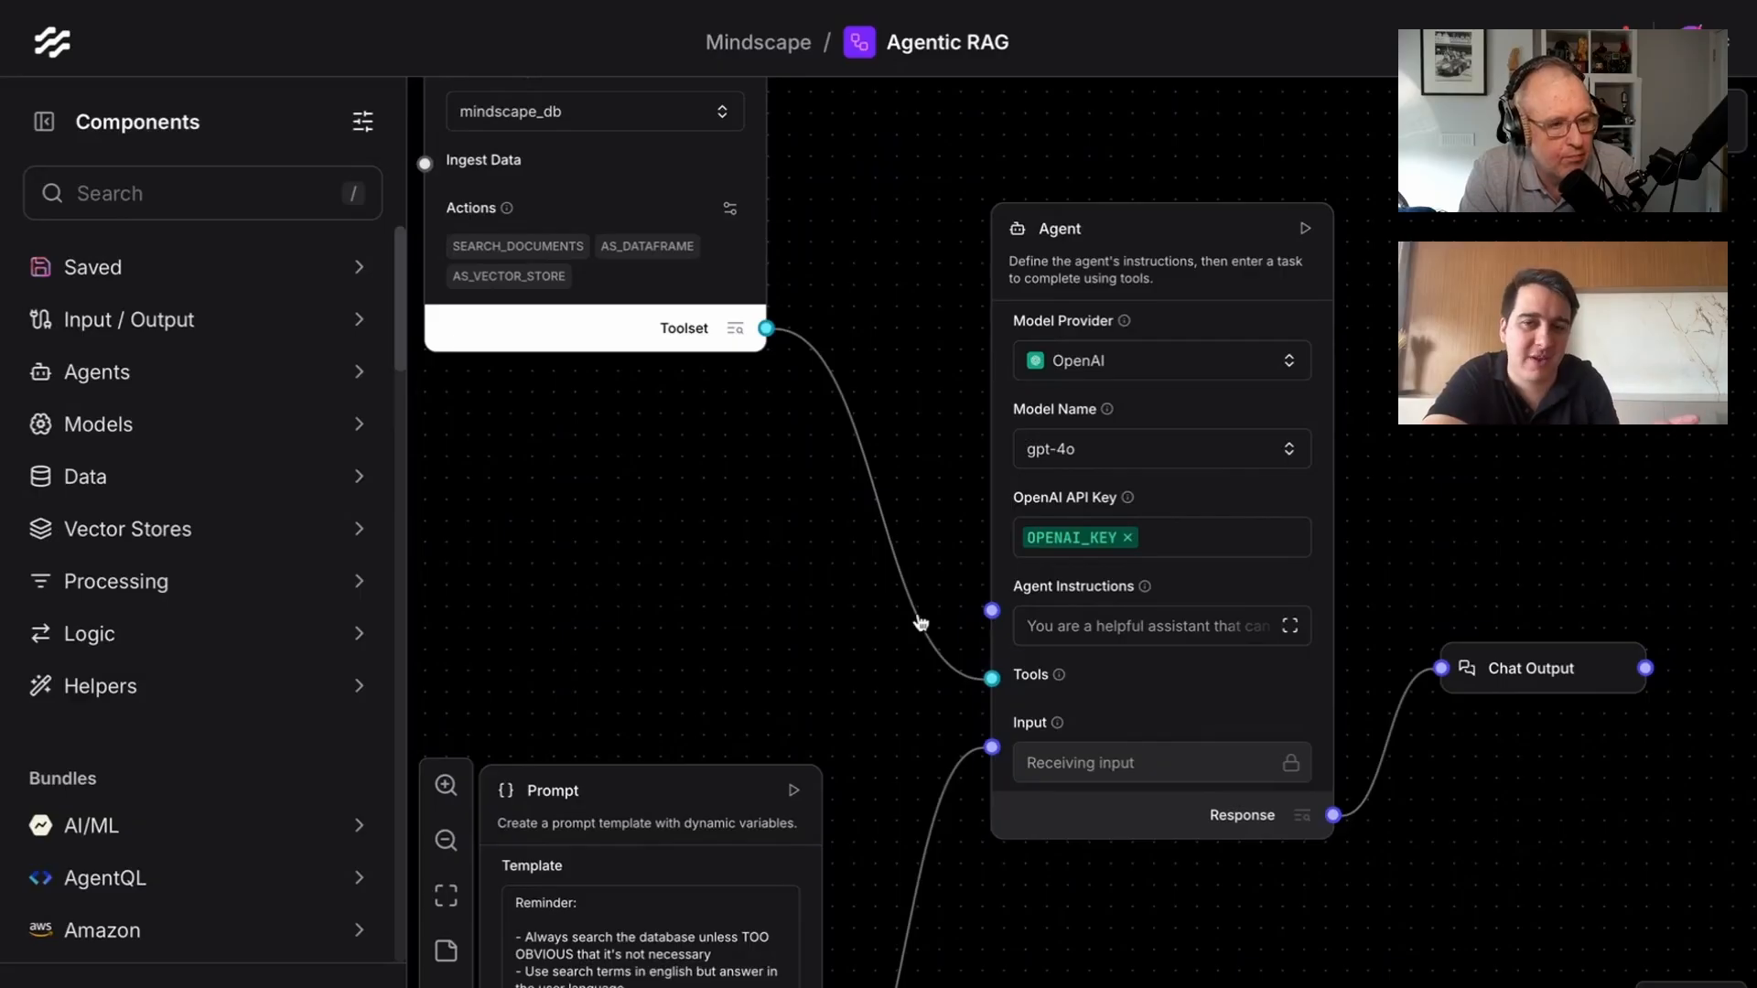
click(1102, 455)
click(1461, 441)
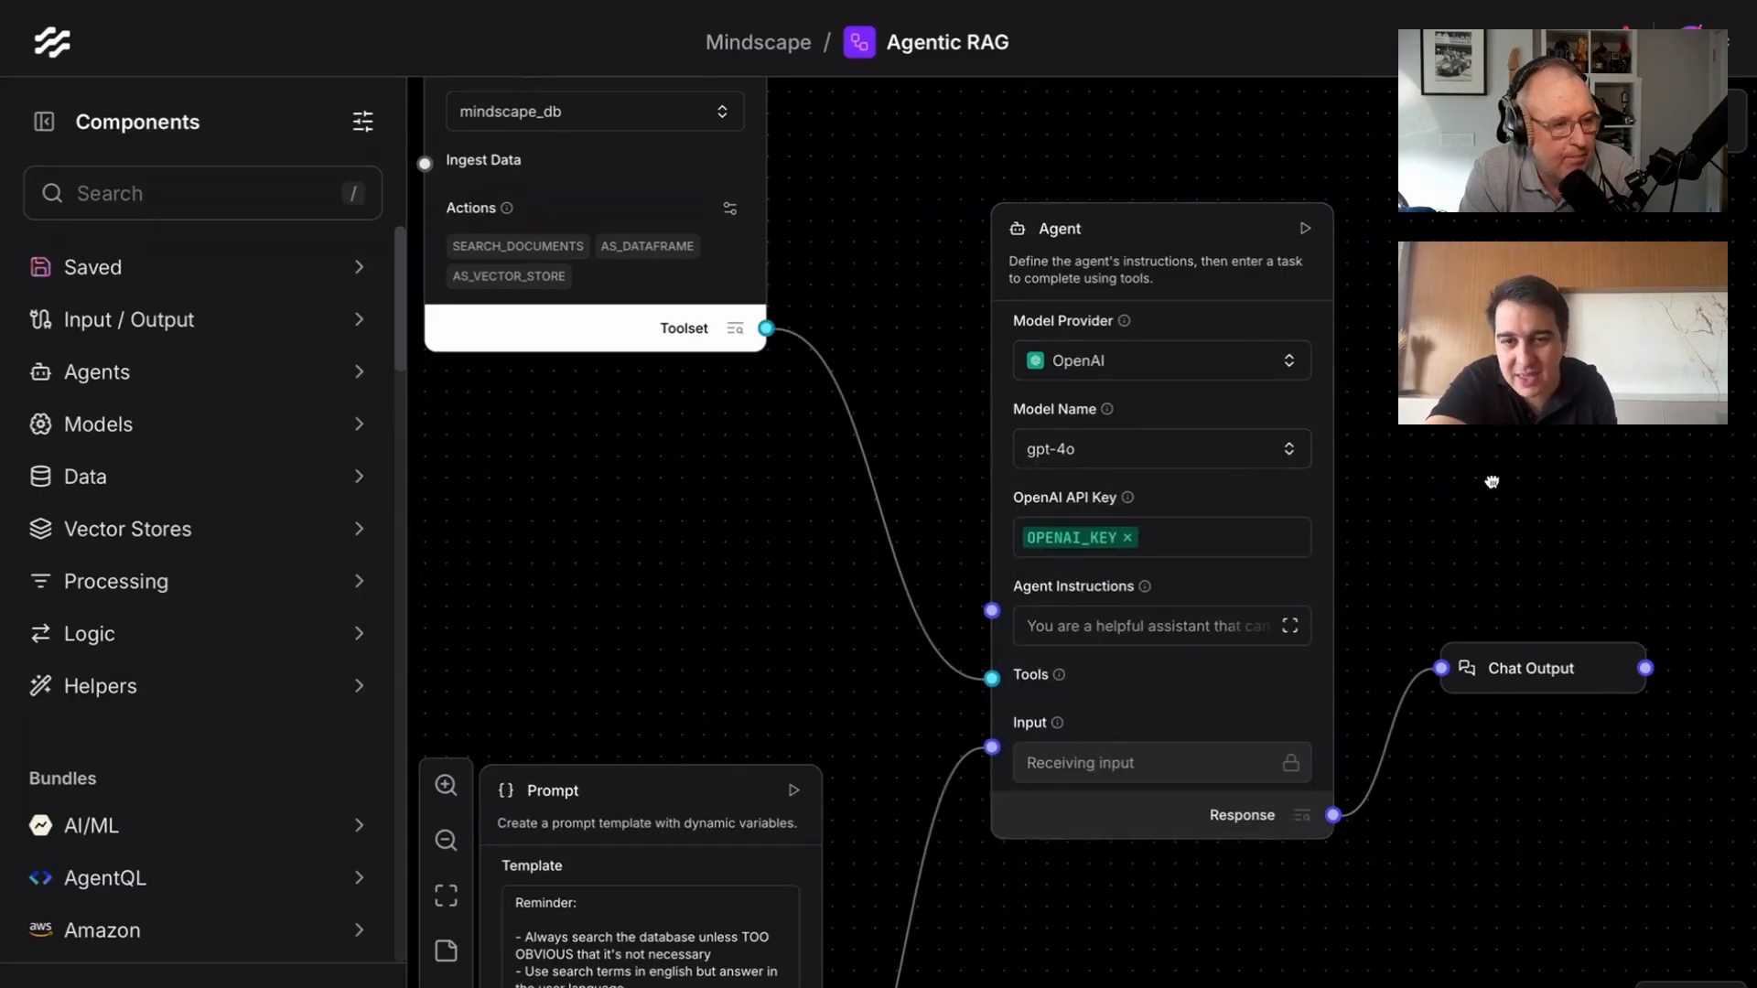
Step: Open the Agent component's Python code
scroll(1491, 481, down, 2)
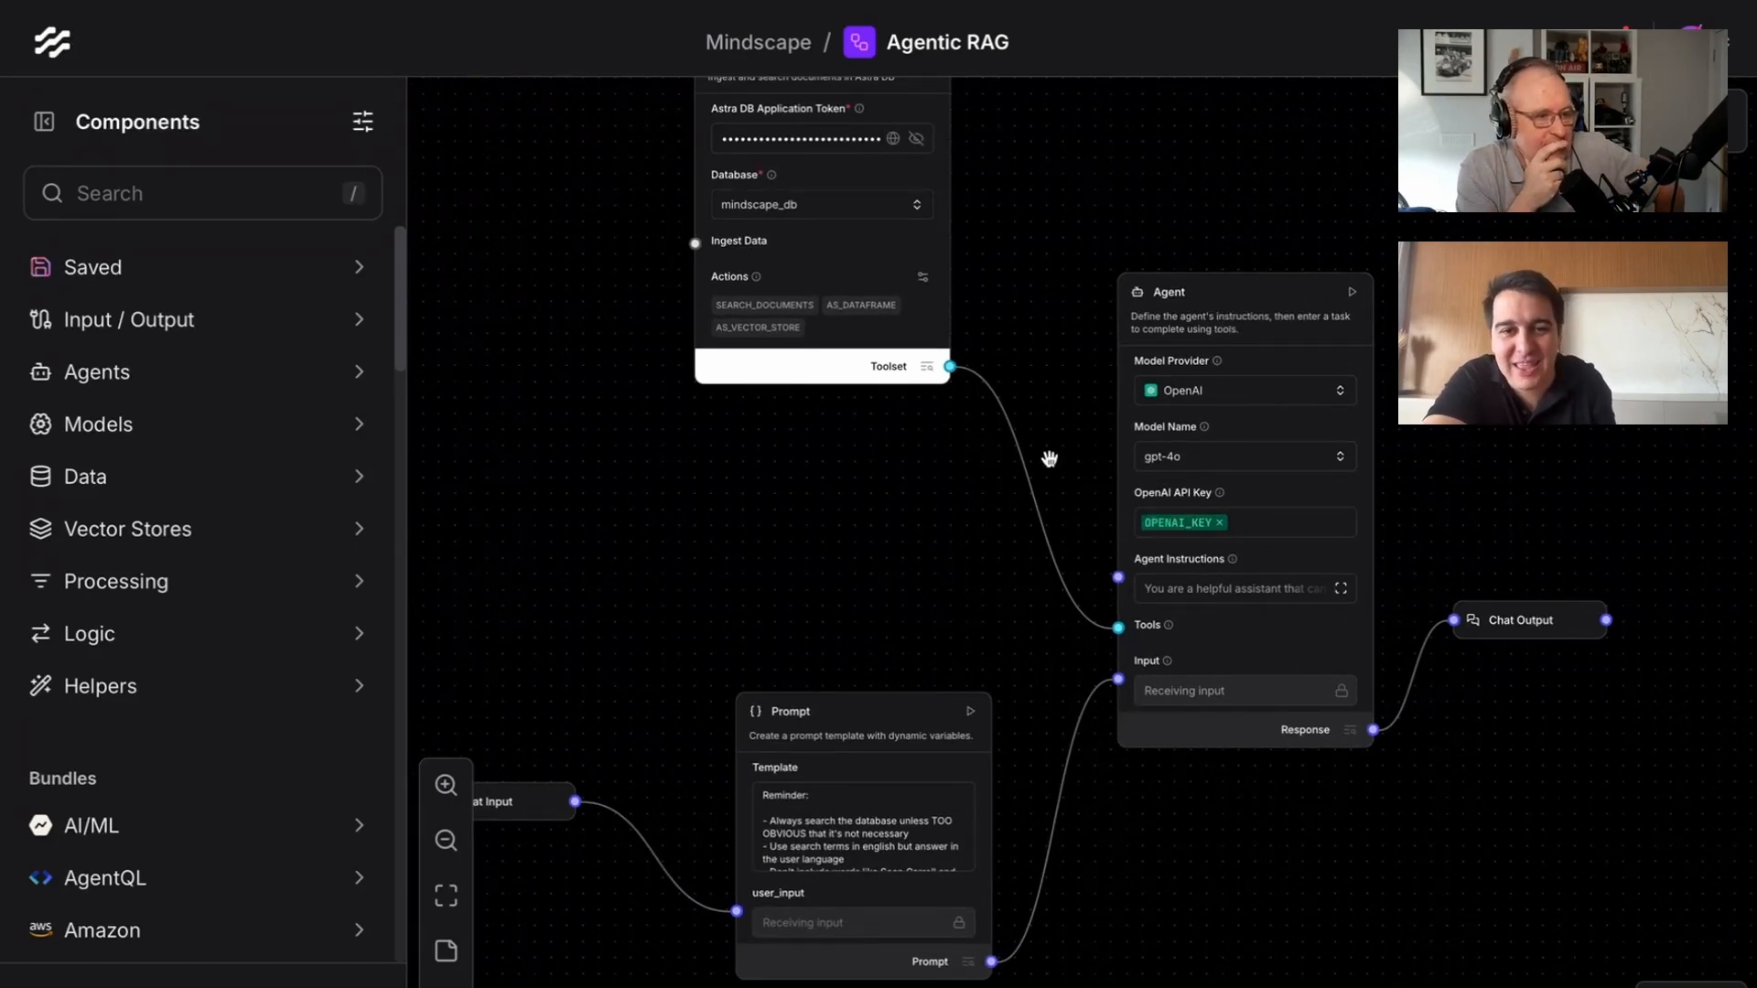
click(1256, 308)
click(1132, 260)
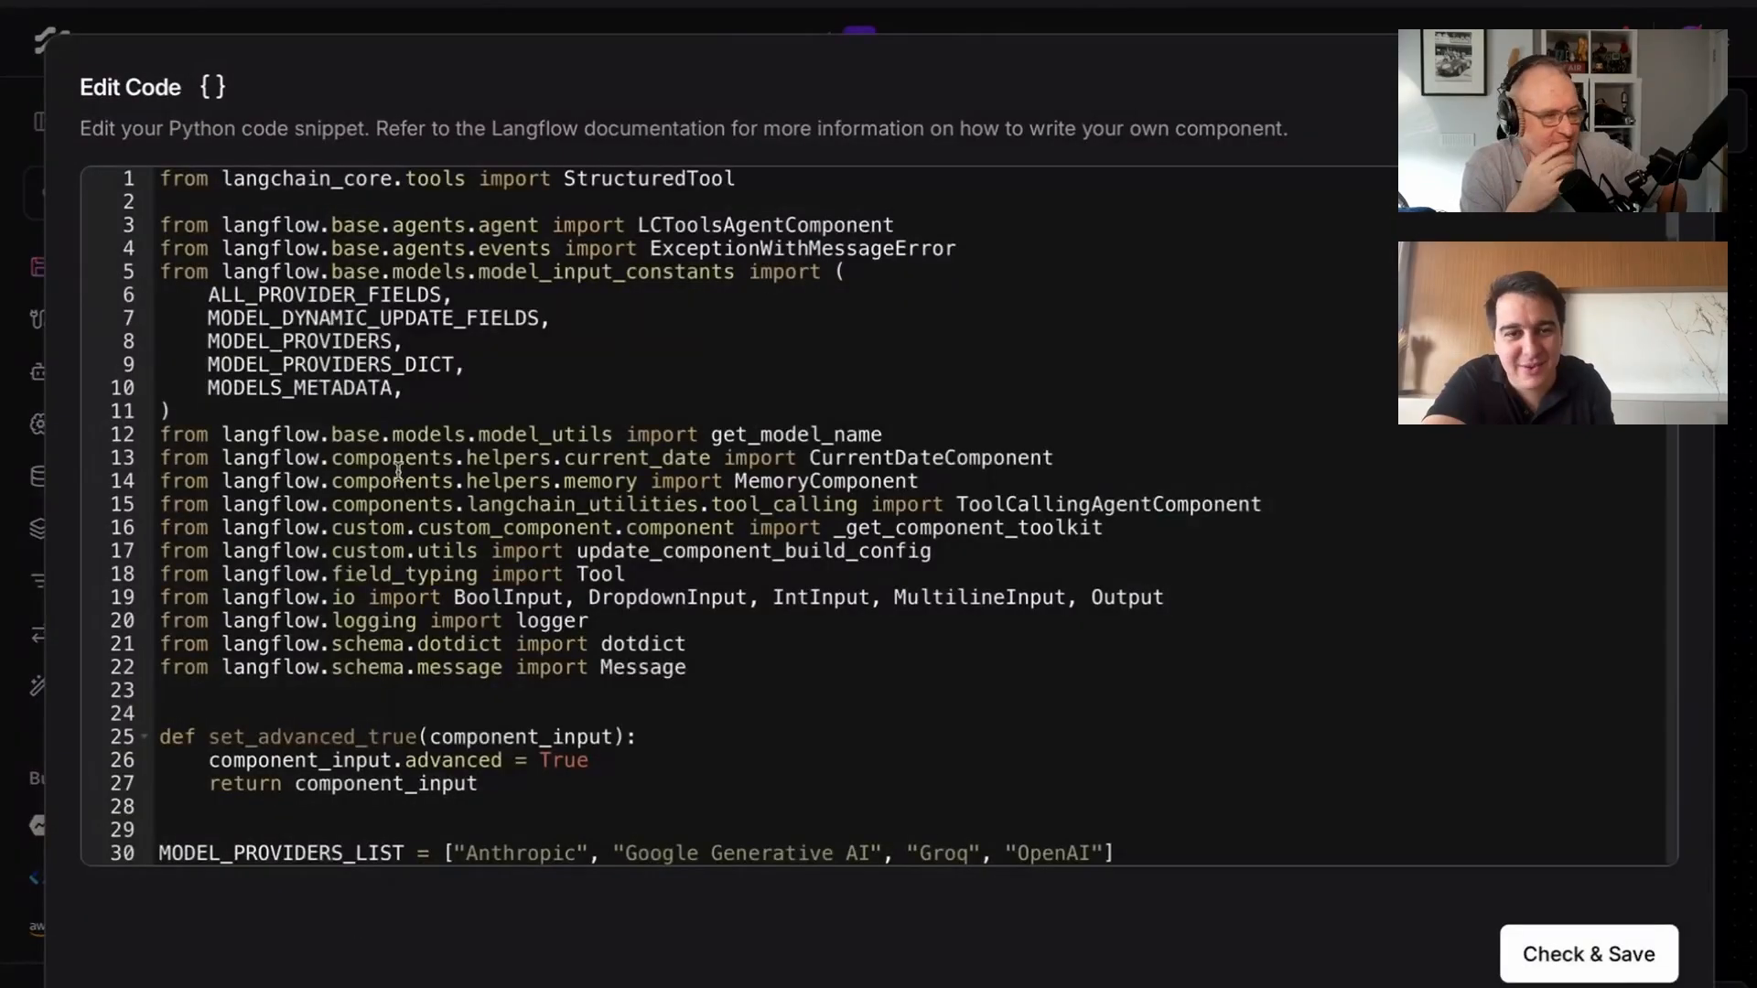